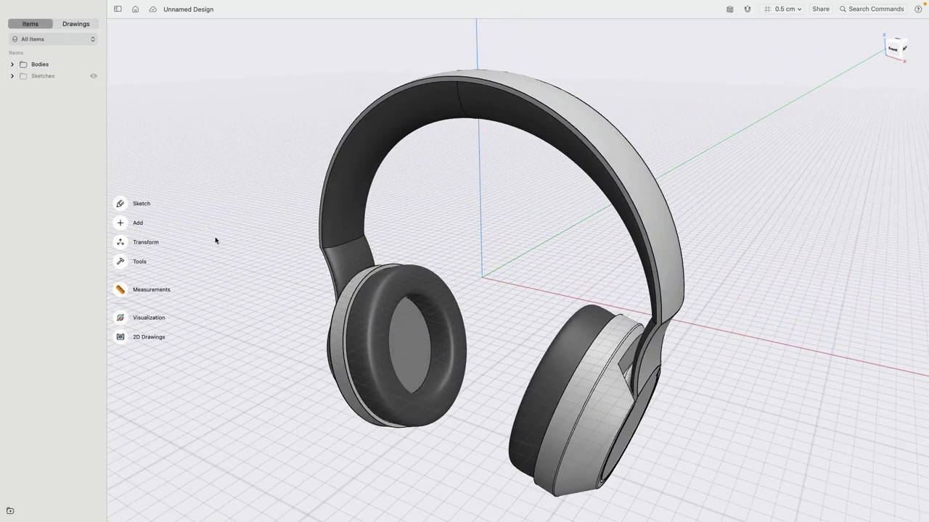
Hide the bodies, show the sketches and examine the curves and profiles the headphones are built from.
left_click(93, 64)
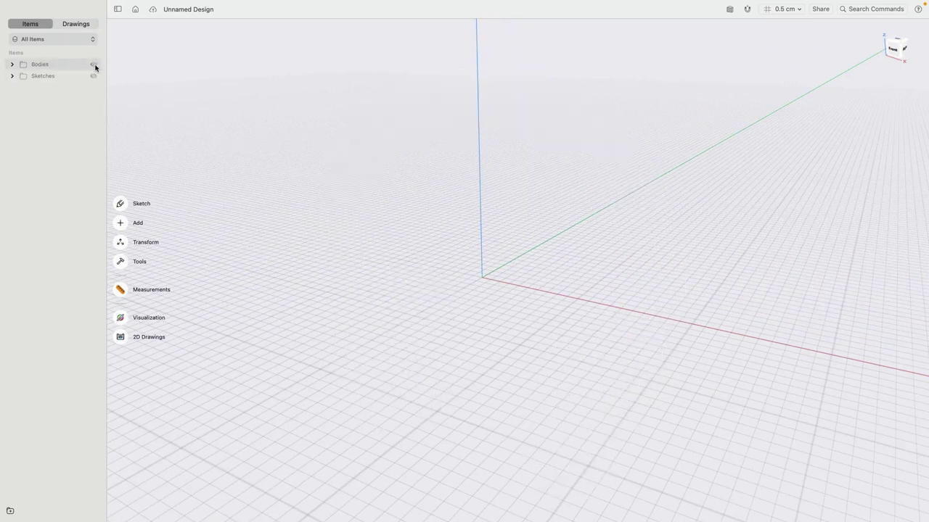
left_click(93, 76)
mouse_move(258, 177)
right_mouse_down()
mouse_move(319, 181)
mouse_move(297, 175)
right_mouse_up()
scroll(298, 178, "left", 5)
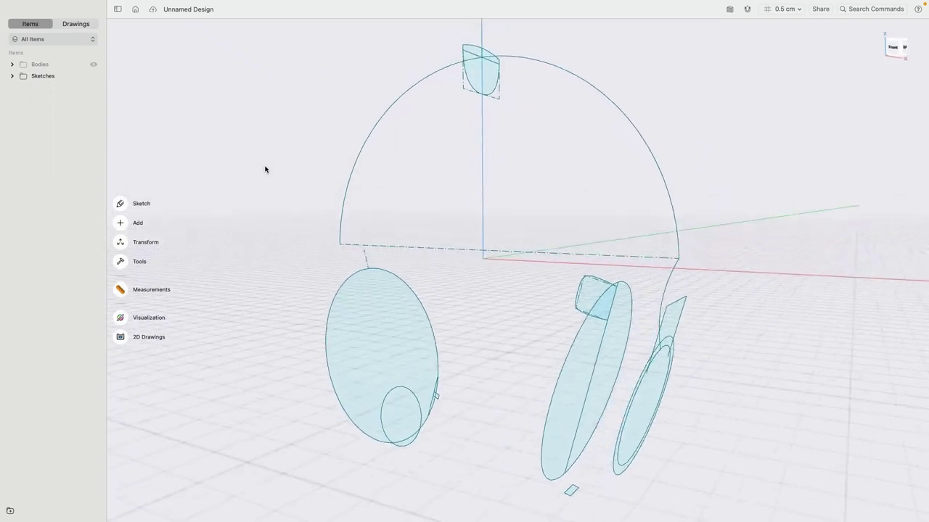
scroll(295, 180, "left", 3)
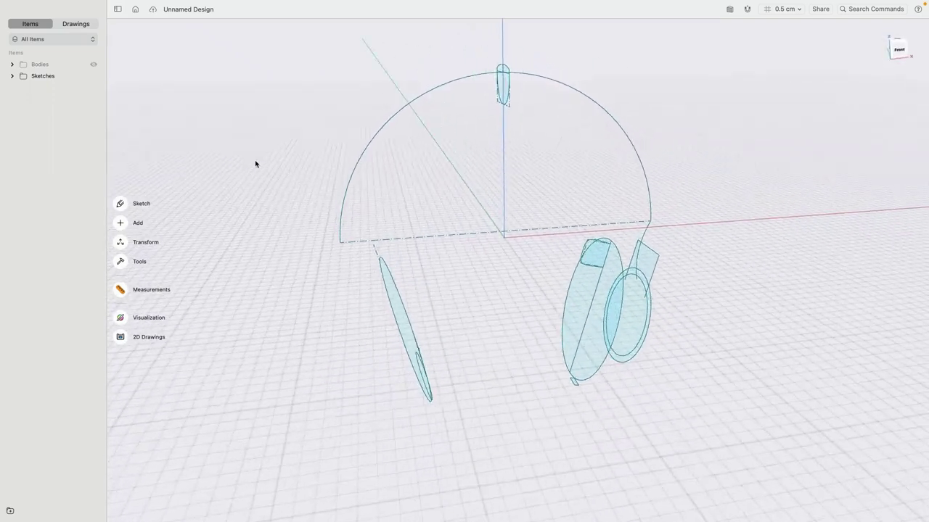
Show the bodies again, hide the sketches and examine the headphone model from several sides.
left_click(93, 64)
left_click(93, 76)
scroll(435, 198, "left", 10)
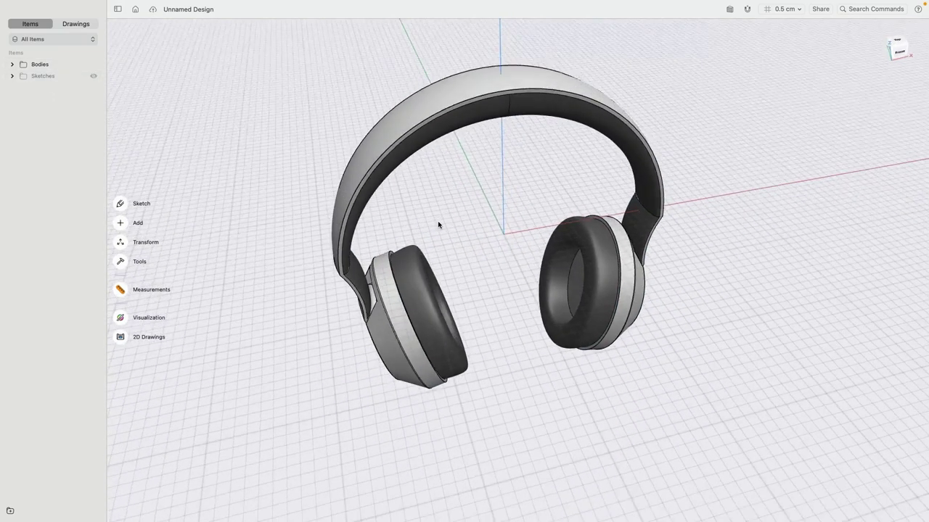
scroll(391, 188, "left", 5)
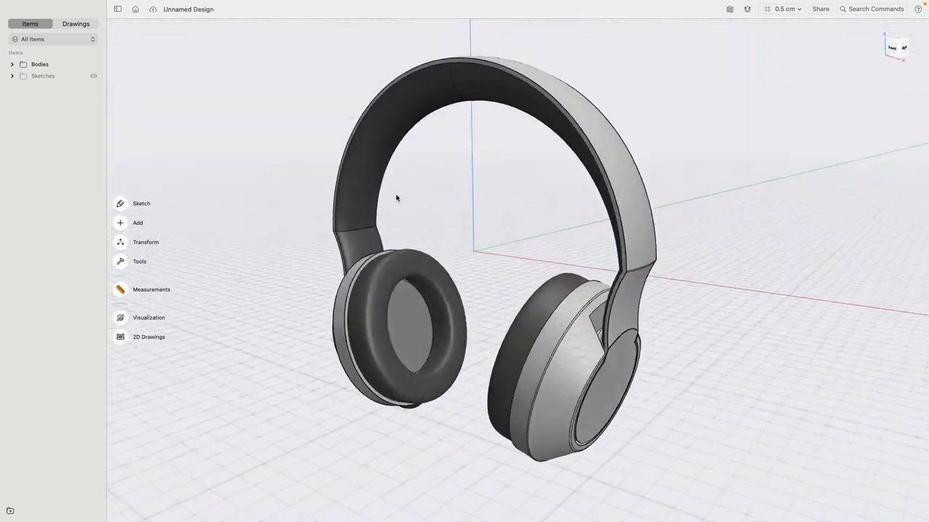
Switch the headphones to the visualization mode and examine the rendered materials from different angles.
left_click(120, 318)
scroll(479, 218, "left", 3)
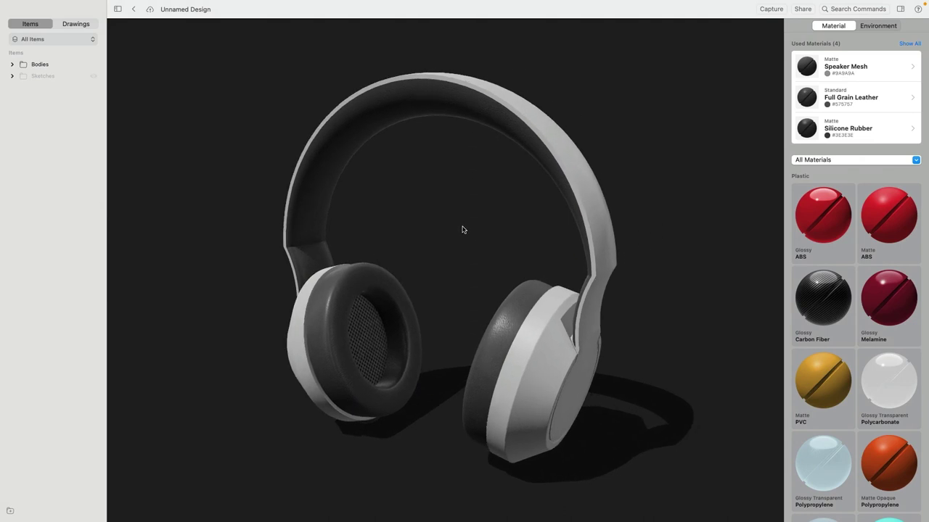
right_click_drag(462, 226, 480, 219)
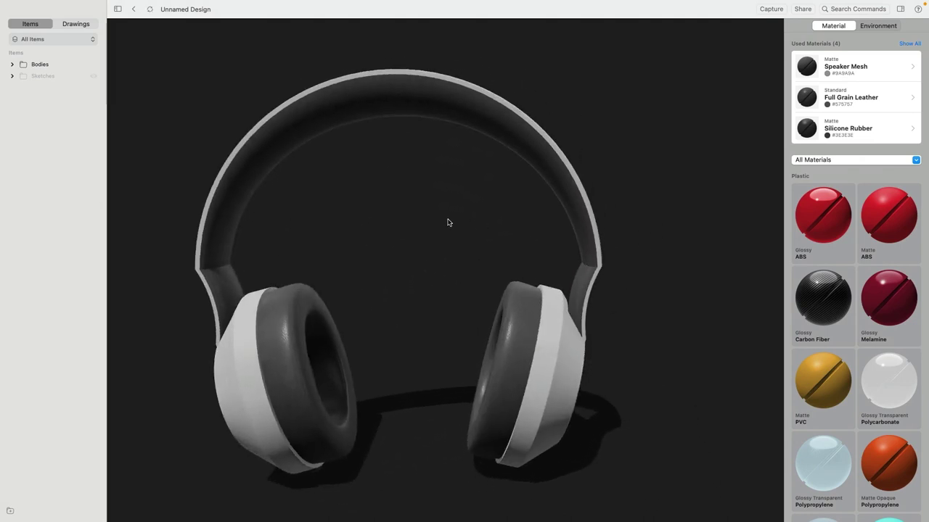
scroll(499, 204, "right", 5)
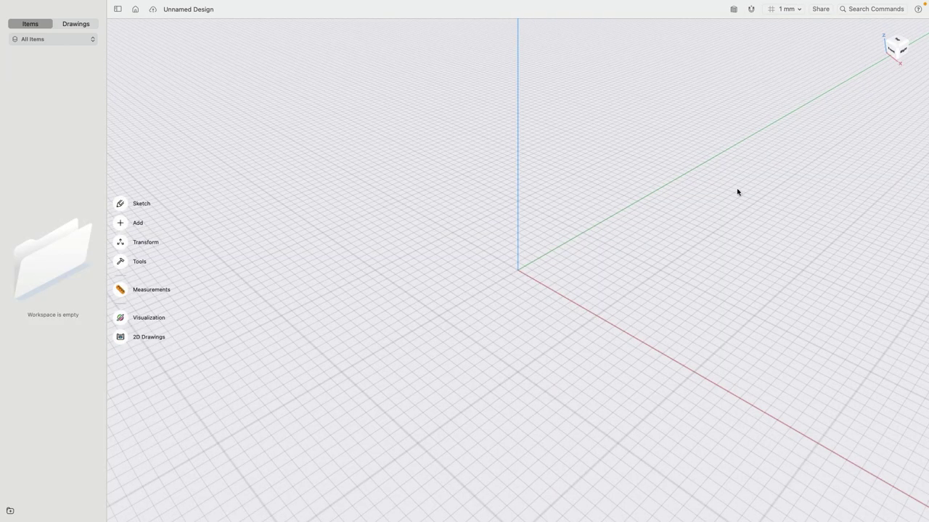
Review the unit and grid options and the snapping settings of the empty design.
left_click(798, 10)
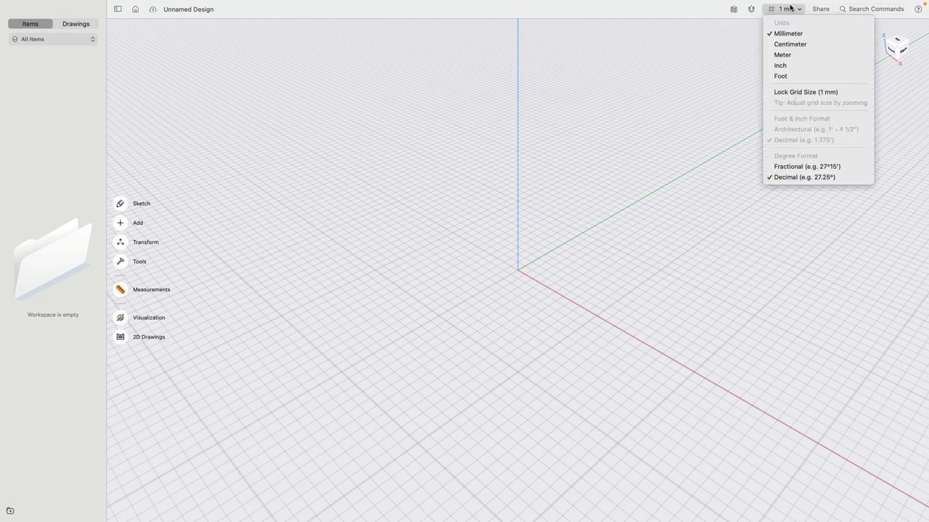
left_click(790, 8)
left_click(750, 10)
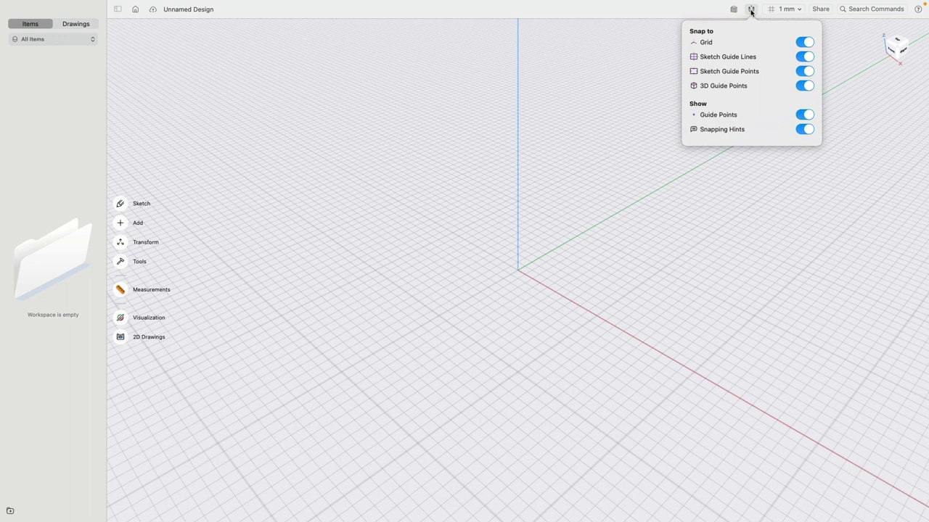
left_click(751, 11)
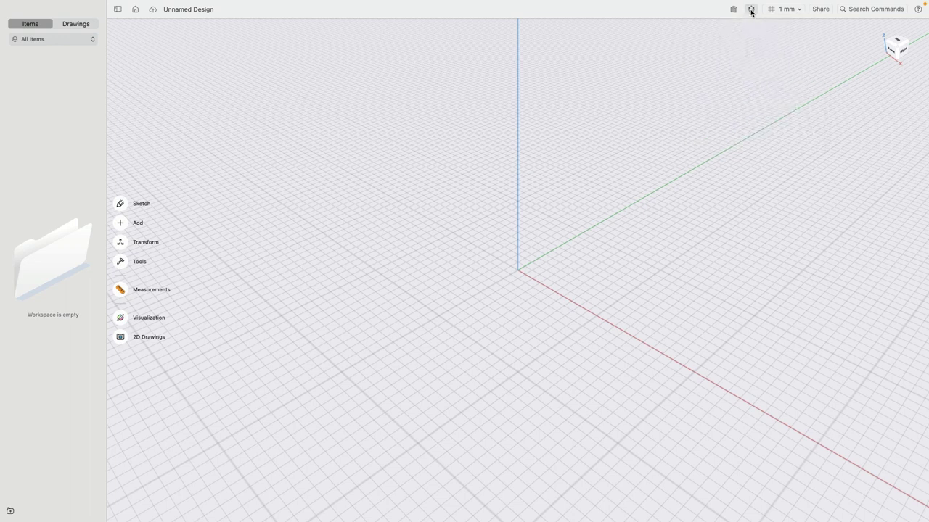
From the front view, sketch a 3-point arc above the X axis with a radius of about 15 mm, spanning about 150°.
left_click(891, 53)
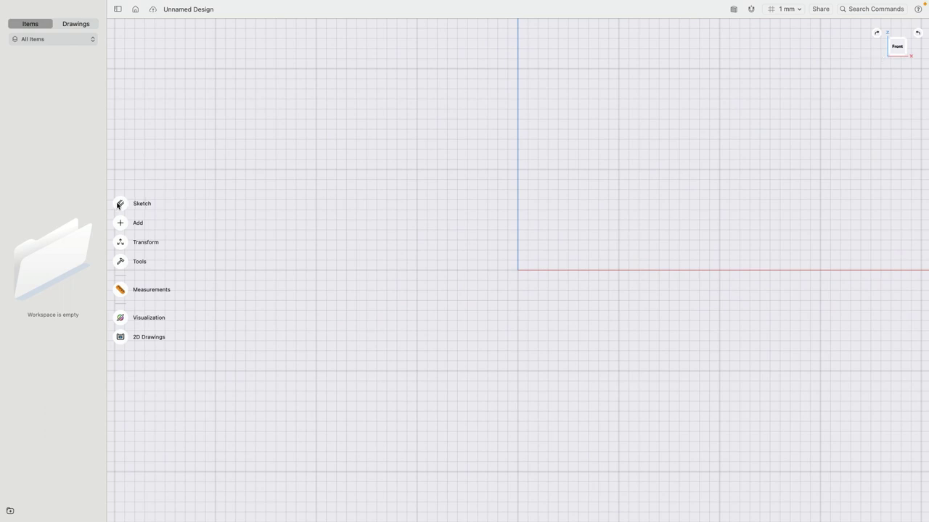
left_click(119, 204)
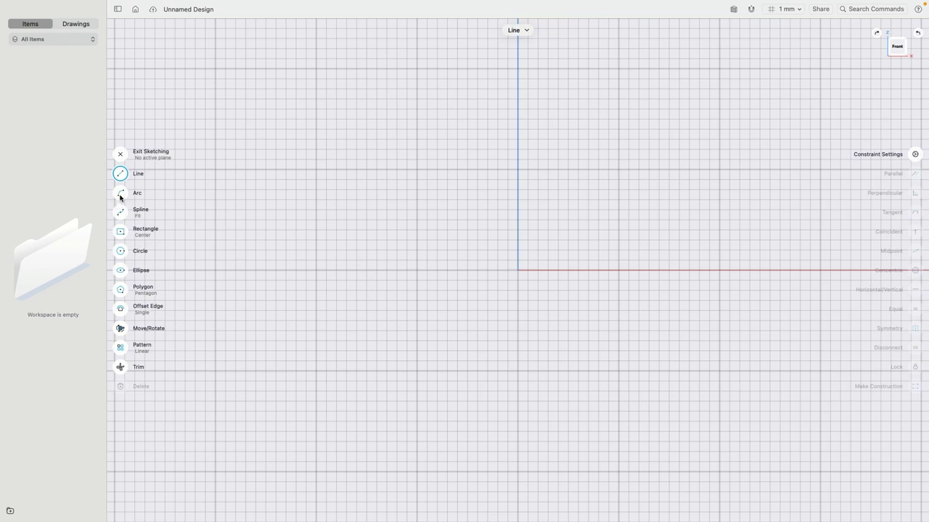
left_click(120, 195)
scroll(363, 283, "up", 2)
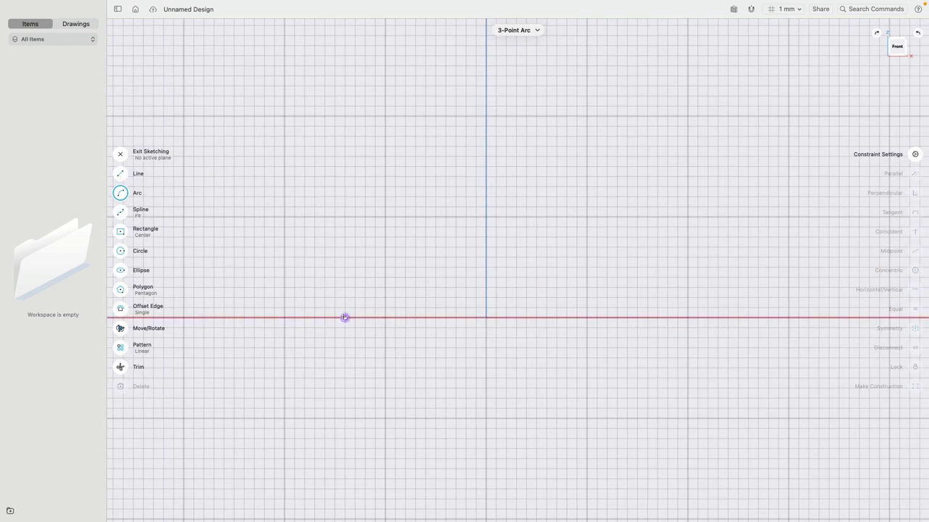
left_click(344, 317)
left_click(636, 317)
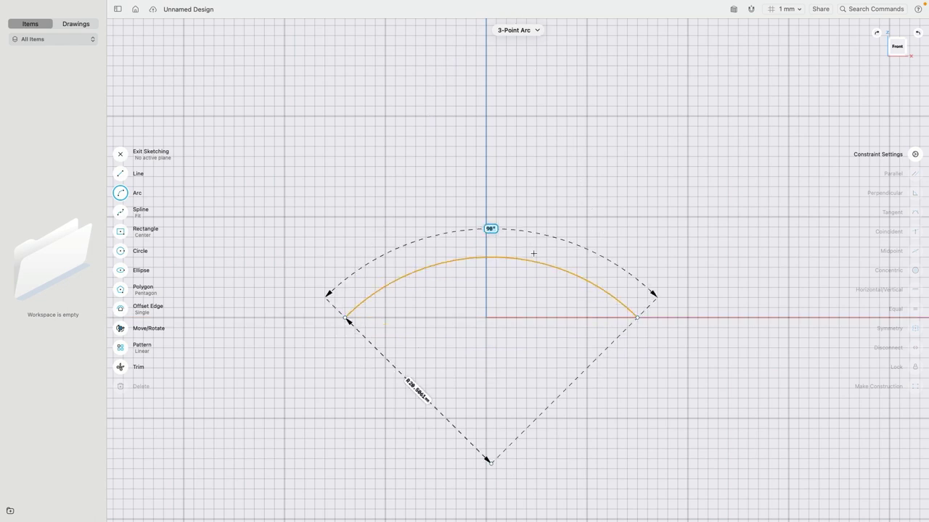
left_click(507, 207)
scroll(585, 158, "left", 2)
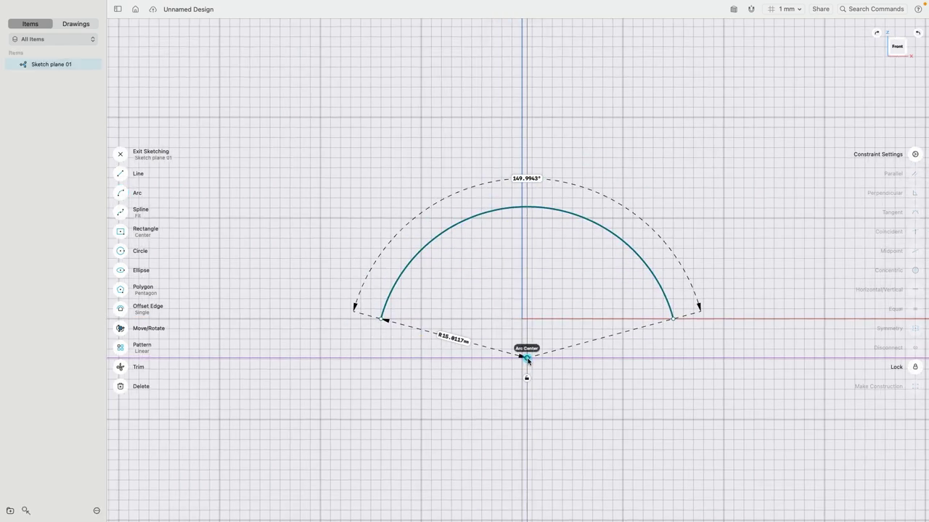
Move the arc's center point onto the origin and lock it there.
left_click_drag(528, 358, 524, 324)
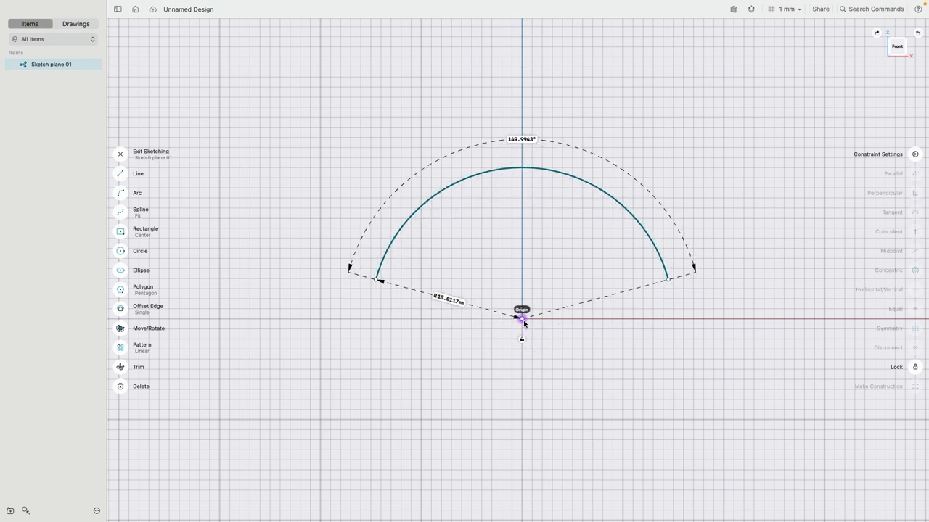
left_click_drag(524, 324, 522, 318)
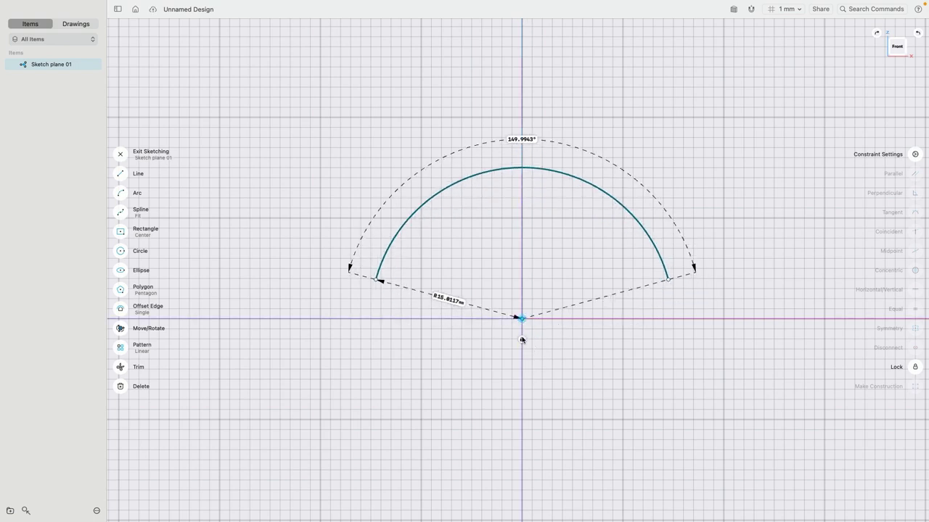
key("Escape")
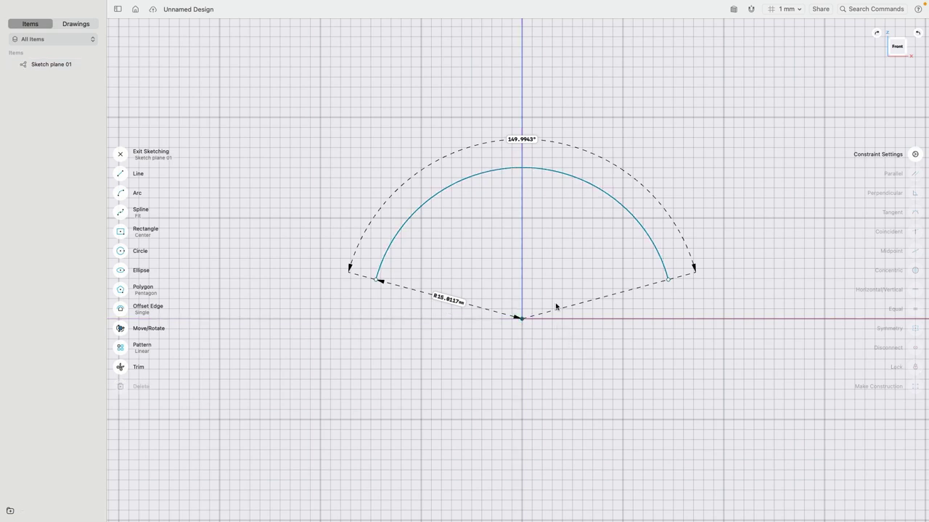
Set the arc's angle to 175°.
left_click(524, 141)
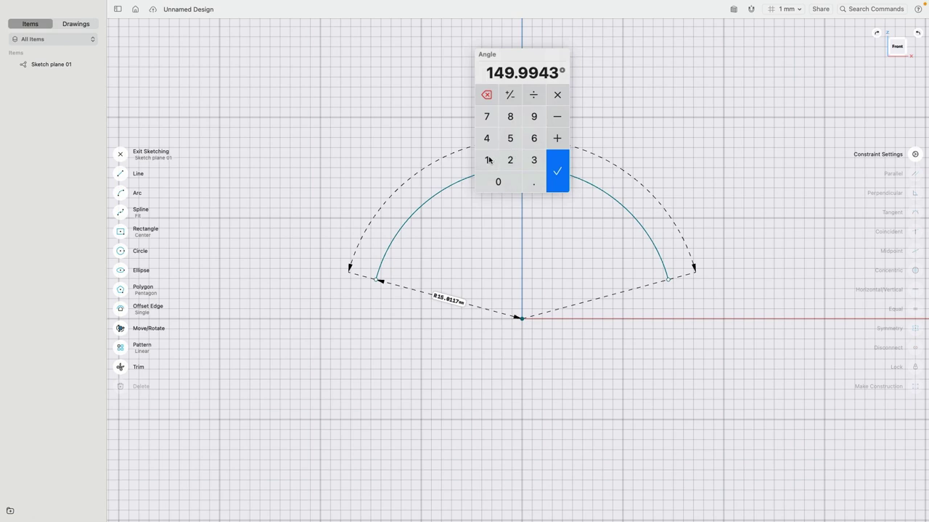
left_click(486, 159)
left_click(486, 116)
left_click(510, 138)
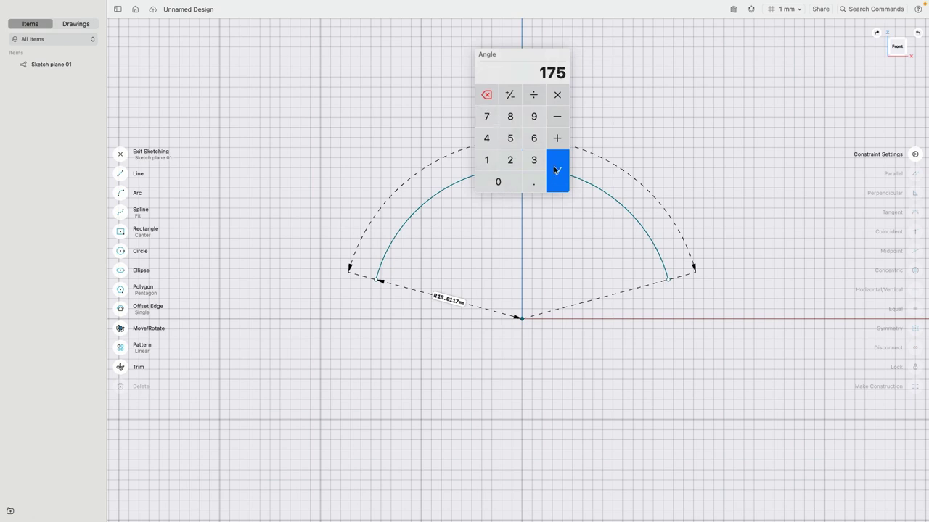
left_click(560, 167)
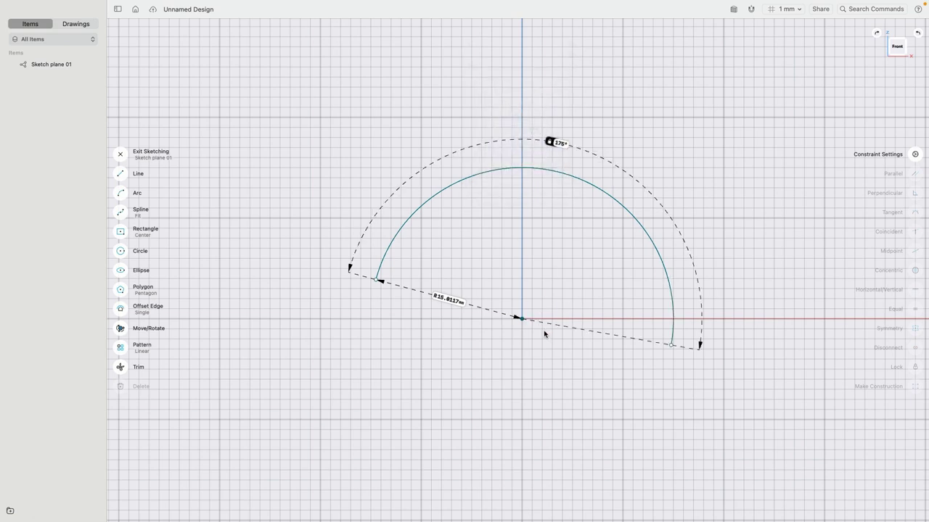
Set the arc's radius to 90 mm.
left_click(447, 301)
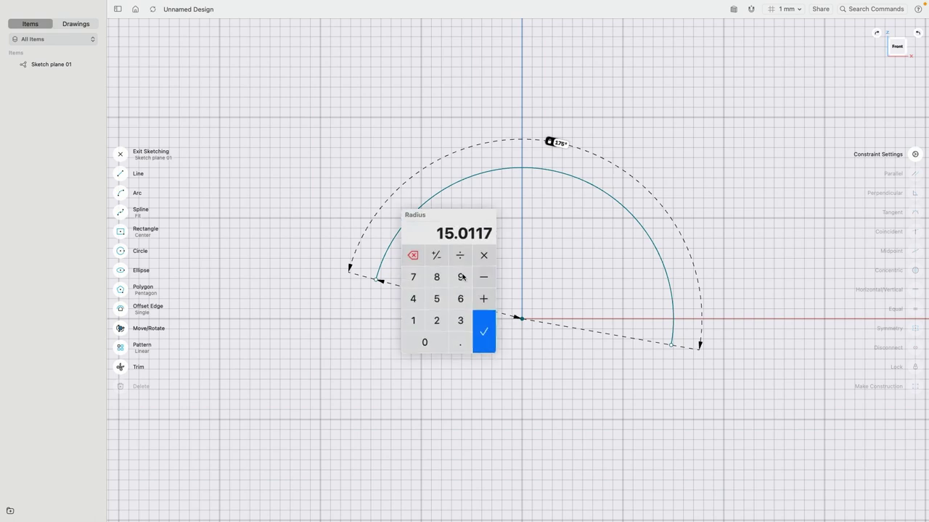
left_click(460, 277)
left_click(427, 342)
left_click(485, 338)
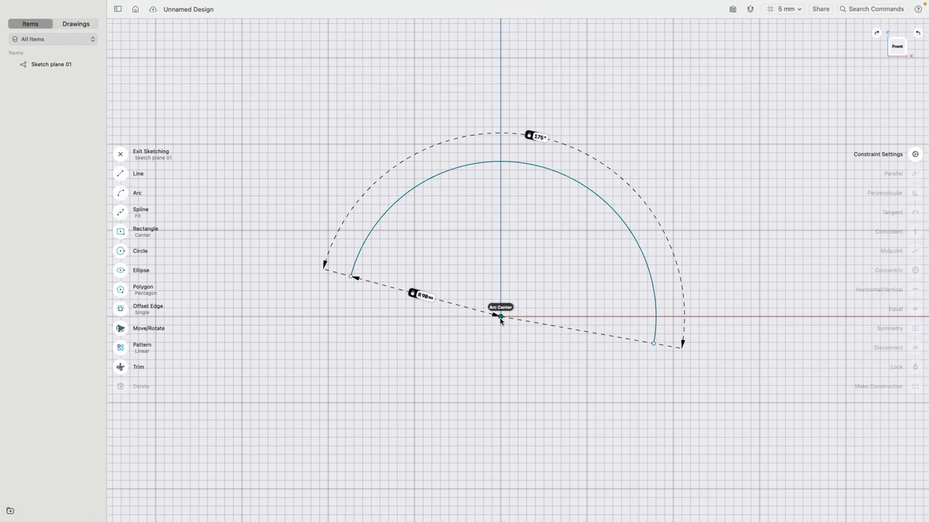
Rotate the arc until its two ends are about level just above the X axis, and join them with a straight line.
left_click_drag(653, 343, 656, 311)
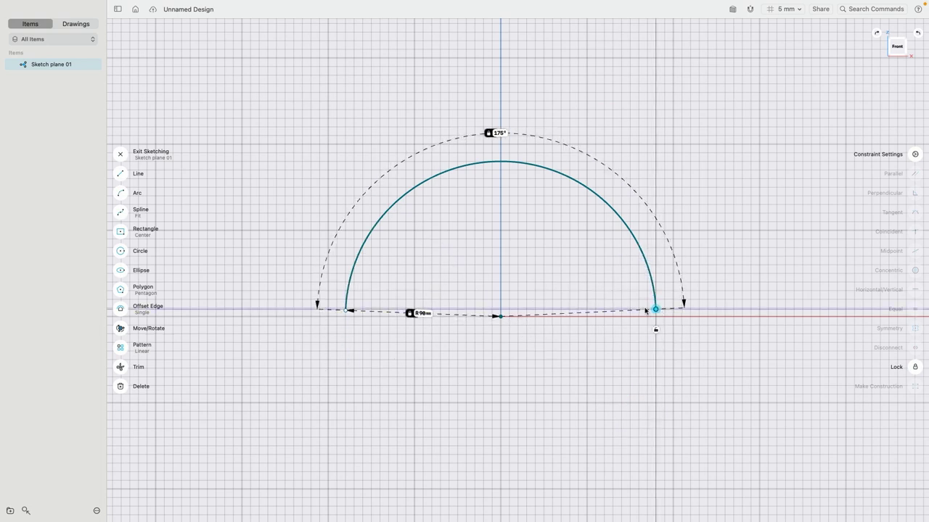
left_click(347, 311)
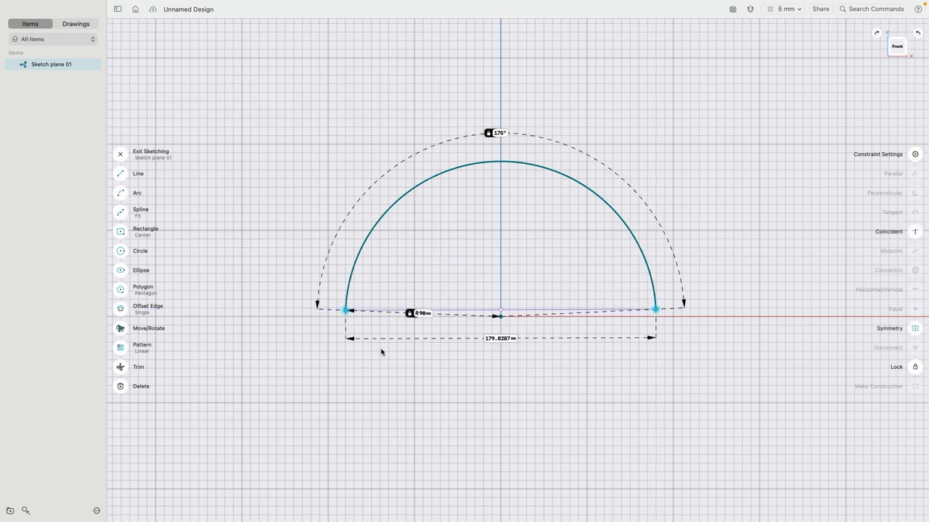
left_click(121, 174)
left_click(346, 311)
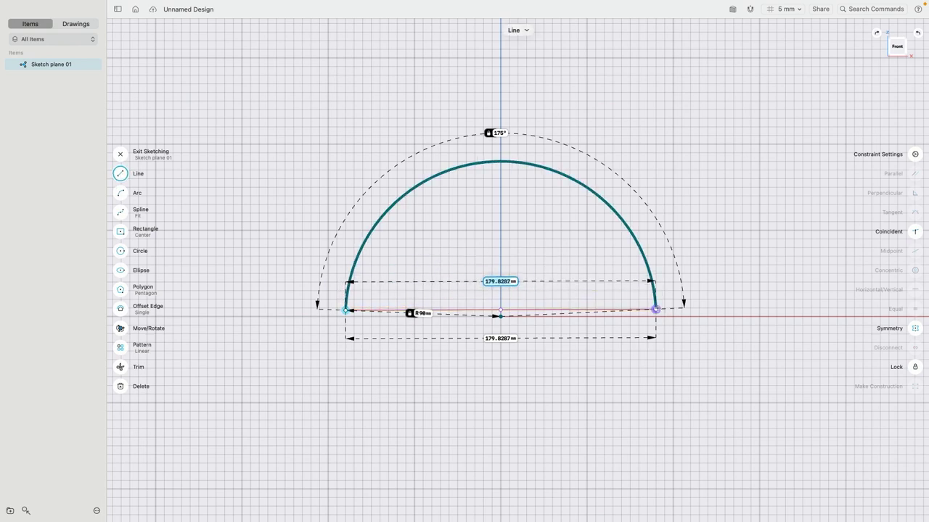
left_click(656, 309)
key("Escape")
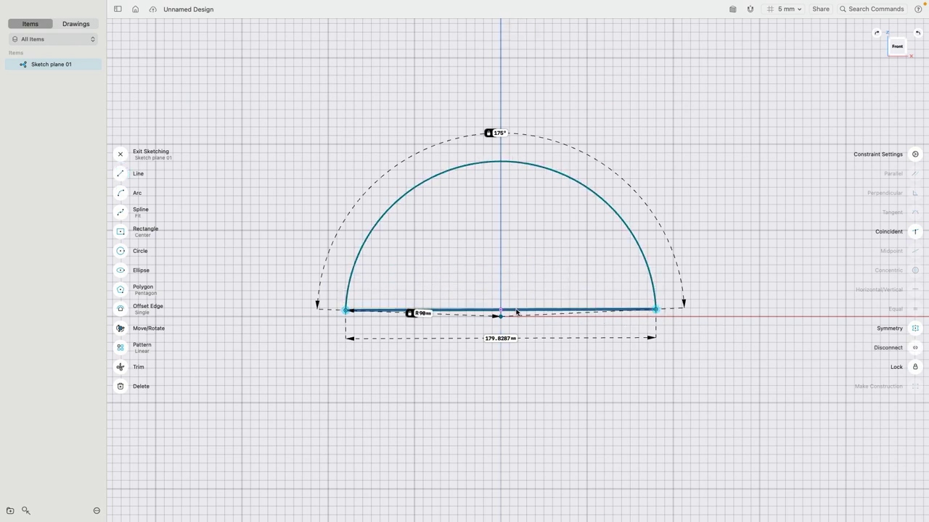
Make the line between the arc's ends a horizontal construction line, and check that the arc's right endpoint cannot be moved.
left_click(515, 312)
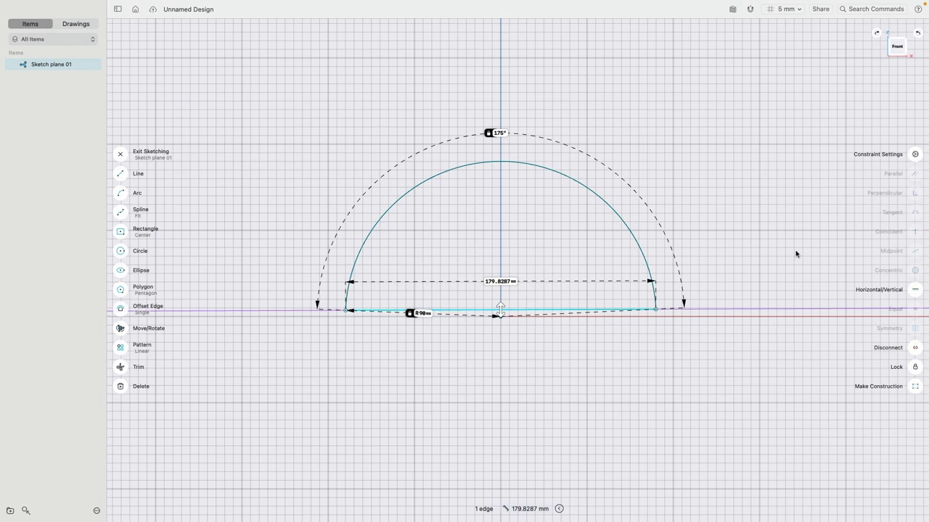
left_click(914, 387)
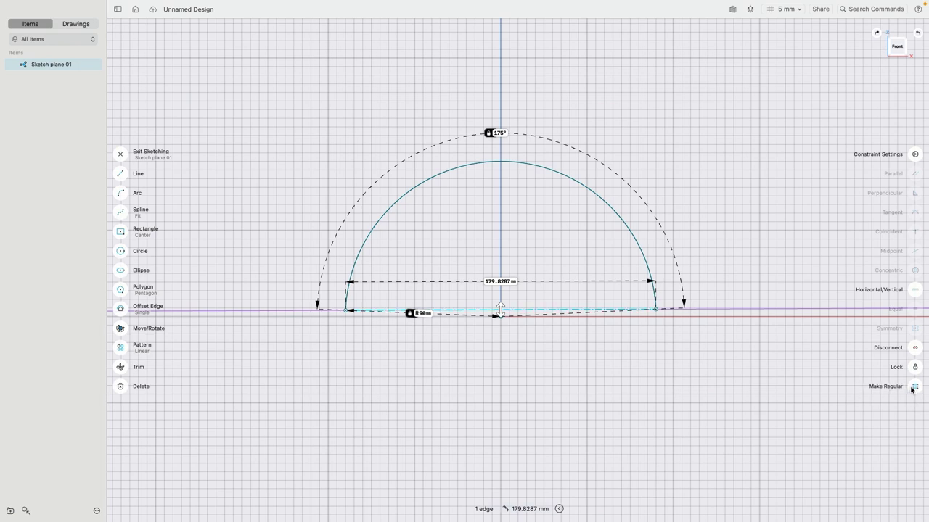
left_click(915, 291)
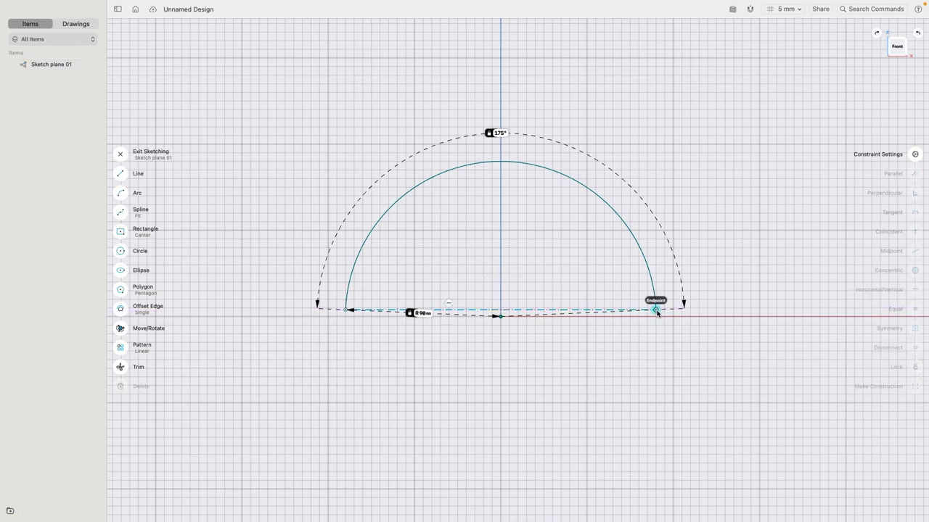
mouse_move(656, 310)
left_mouse_down()
mouse_move(662, 332)
mouse_move(662, 315)
mouse_move(664, 325)
mouse_move(567, 361)
left_mouse_up()
left_click(566, 361)
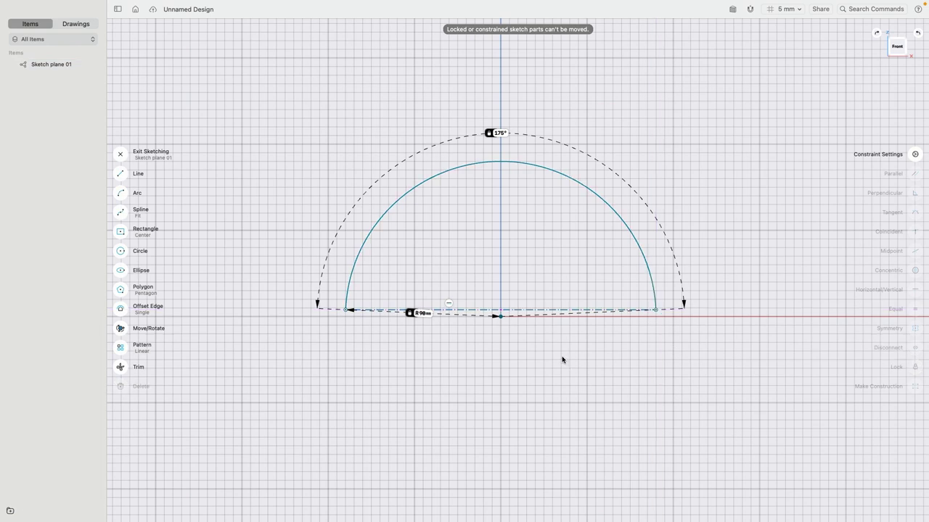
Draw an inward-bowing three-point arc of about 39 mm radius from the large arc's right endpoint to its extended circle, and slide its lower end upward.
left_click(124, 197)
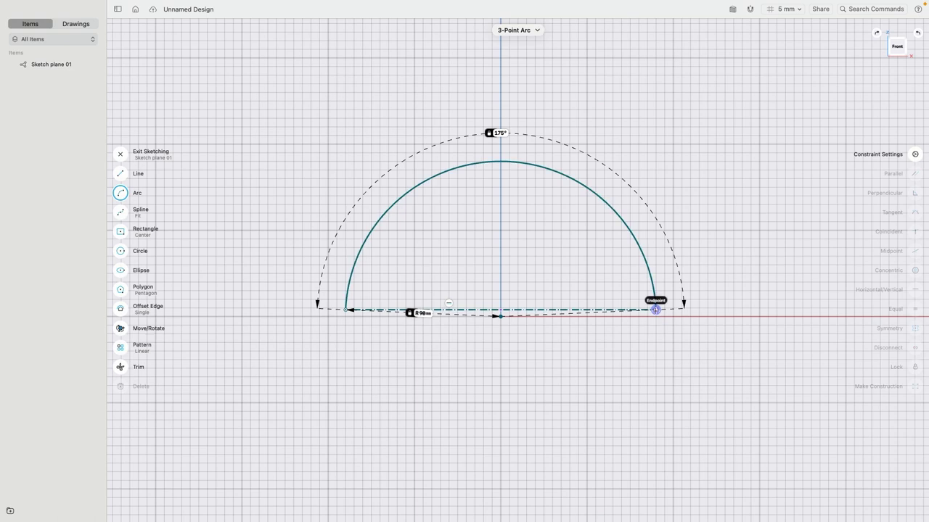
left_click(655, 310)
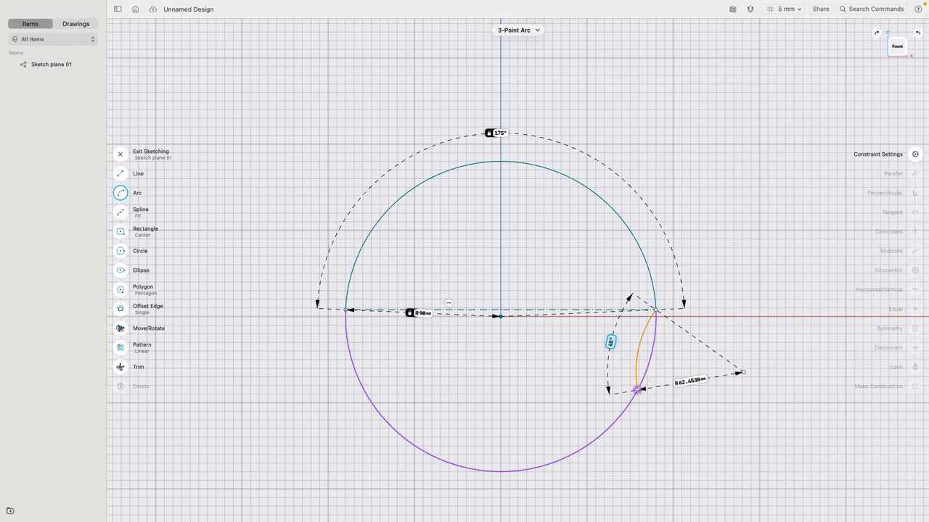
left_click(636, 391)
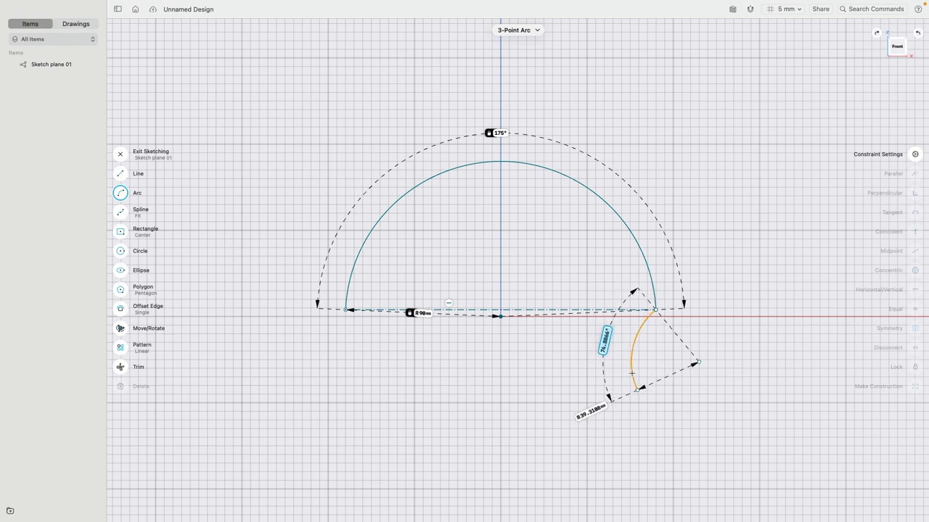
left_click(632, 373)
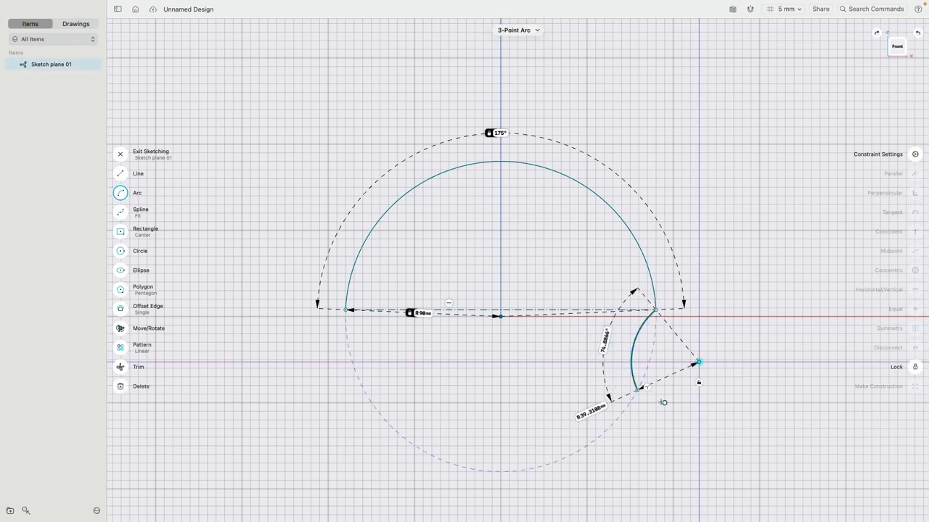
scroll(698, 361, "up", 5)
scroll(701, 359, "up", 5)
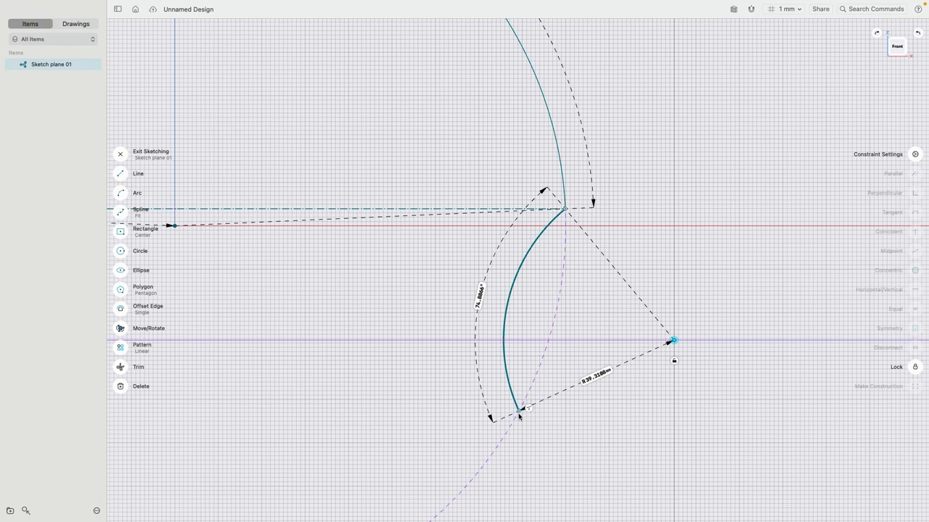
left_click_drag(519, 410, 533, 379)
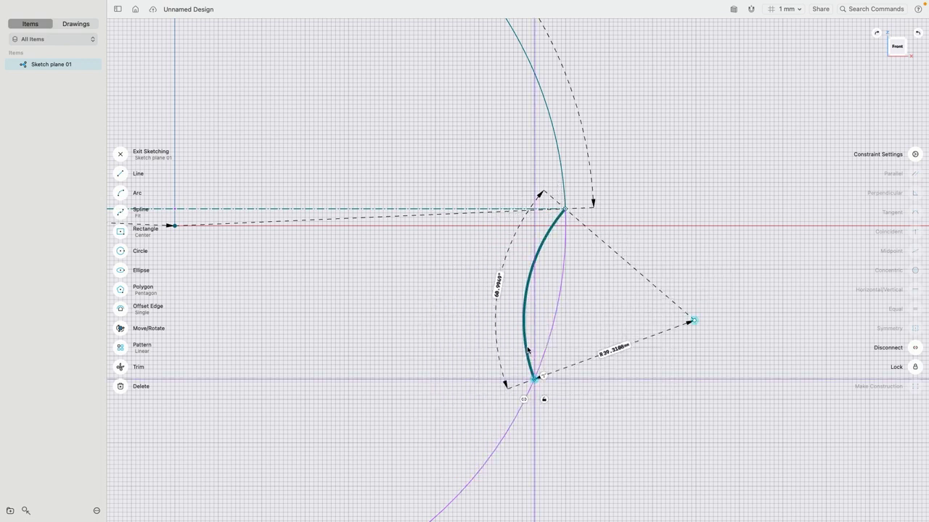
Set the small arc's angle to 40°.
left_click(498, 289)
left_click(463, 284)
left_click(474, 327)
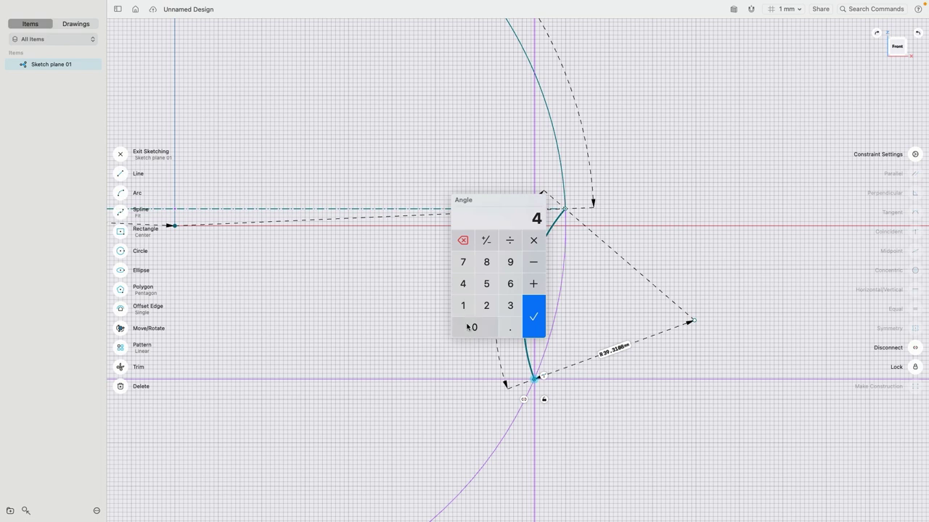
left_click(538, 303)
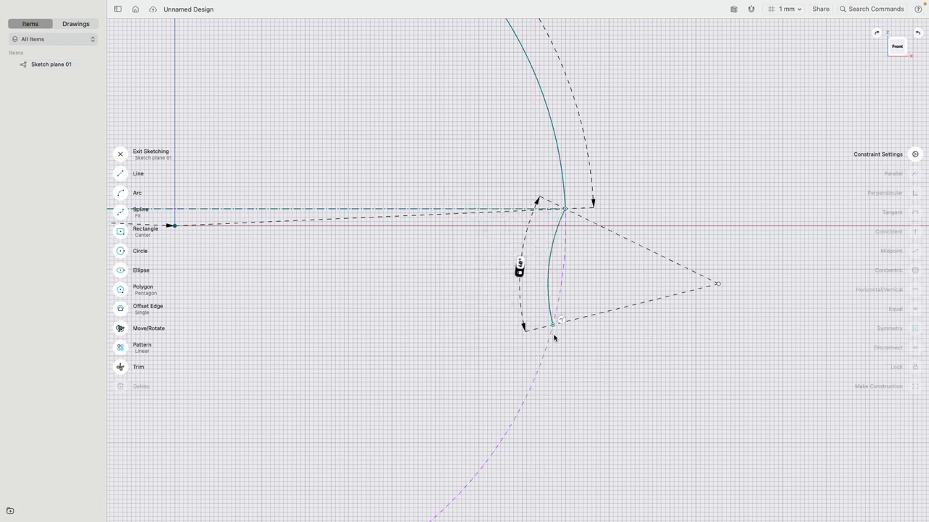
Set the small arc's radius to 55 mm.
left_click(719, 283)
left_click(585, 381)
left_click(553, 324)
left_click(505, 339)
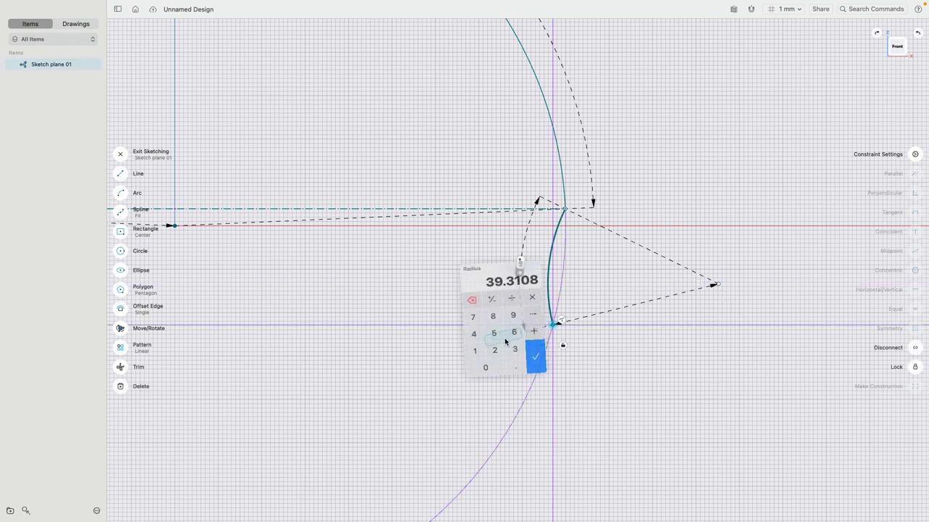
left_click(493, 336)
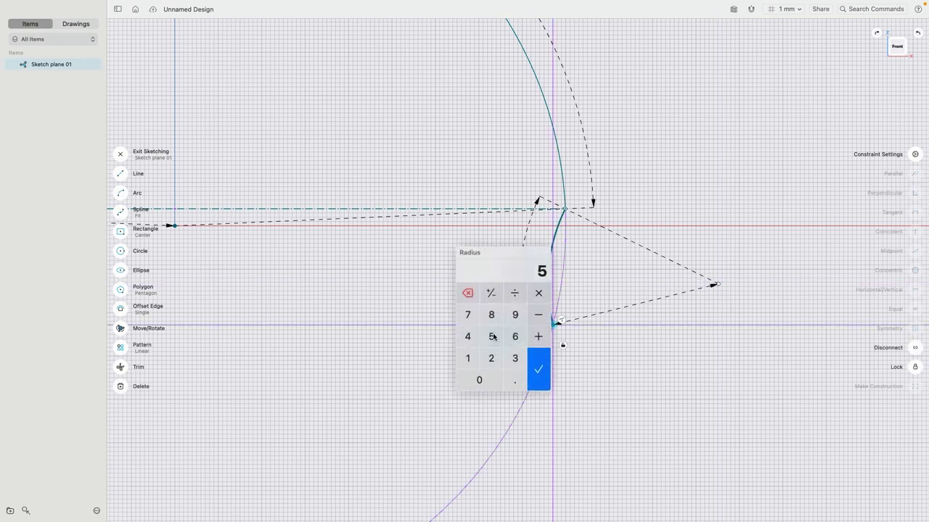
left_click(493, 336)
left_click(539, 373)
Finish the front-plane sketch and face the model from the left view.
scroll(607, 399, "down", 5)
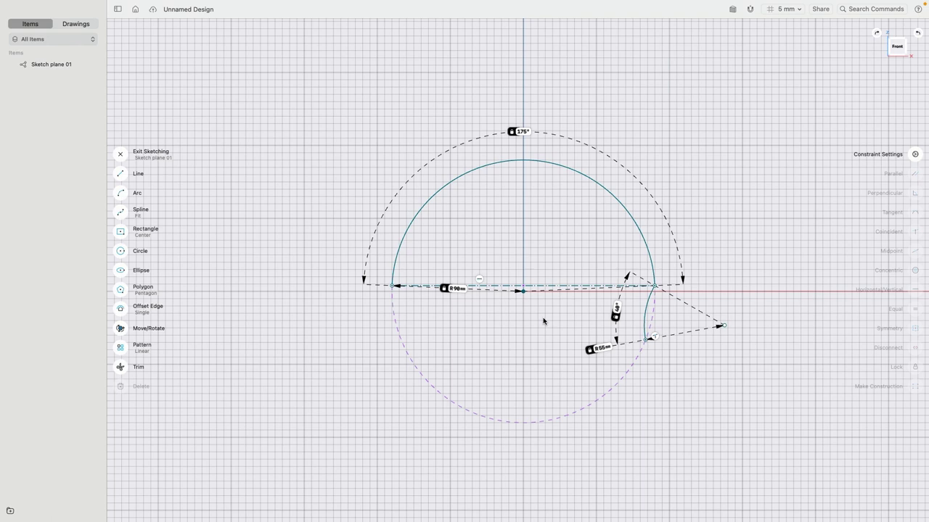
mouse_move(515, 209)
right_mouse_down()
mouse_move(611, 254)
mouse_move(639, 287)
right_mouse_up()
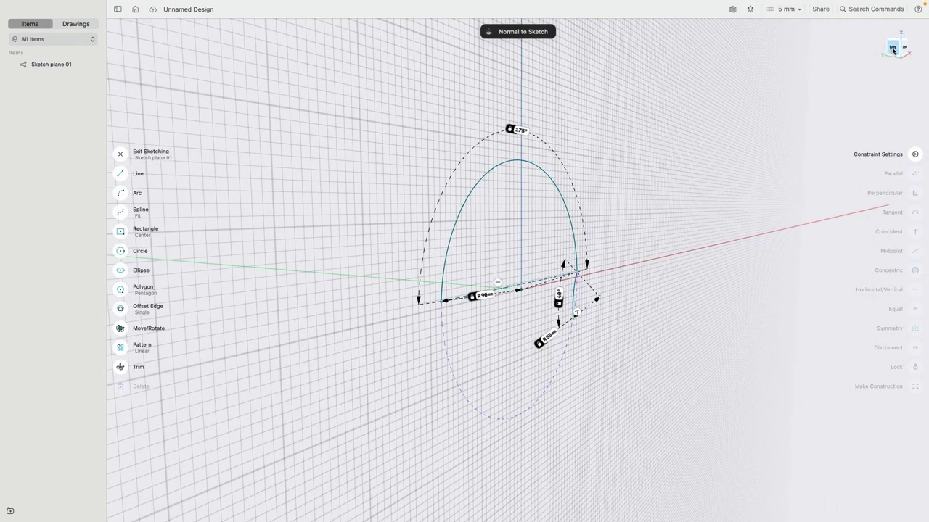
left_click(122, 156)
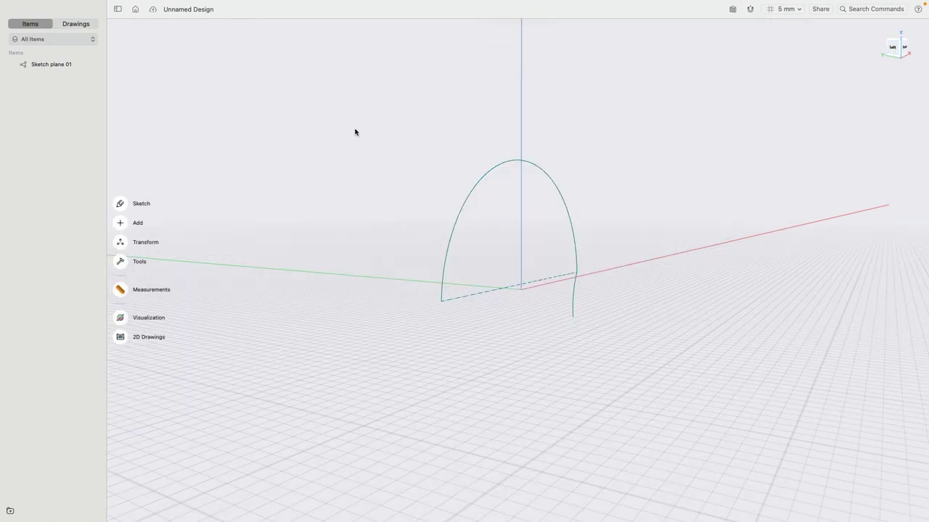
left_click(892, 48)
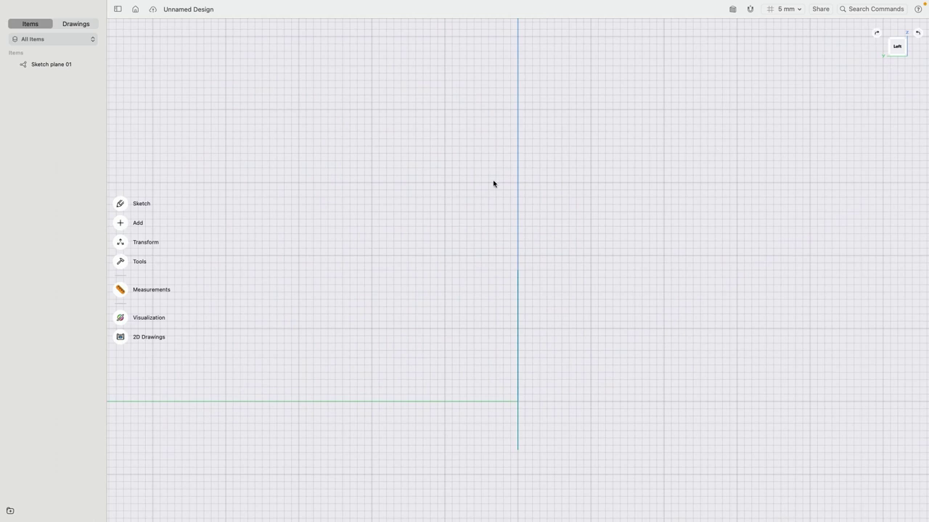
In a new side-plane sketch, draw two upward-sloping lines about 25 mm long from the headband arc's apex, one to each side.
left_click(121, 204)
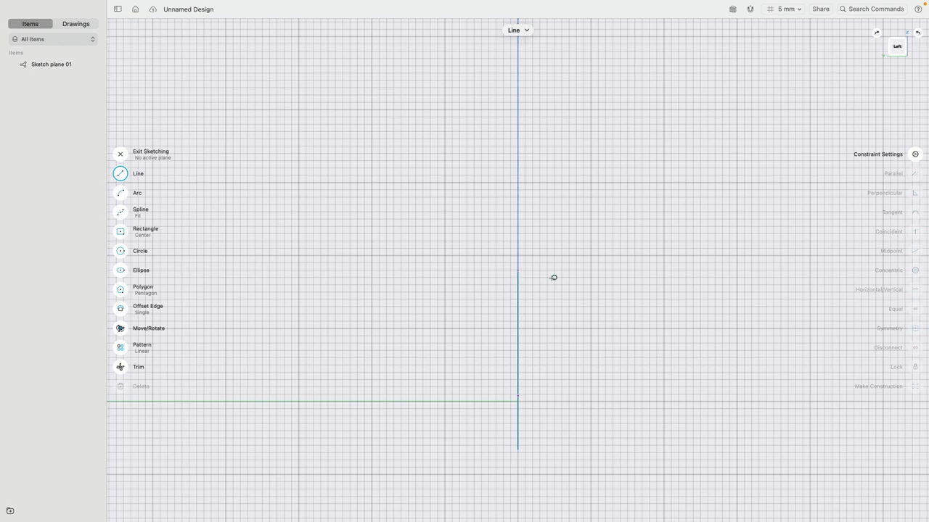
scroll(552, 275, "up", 5)
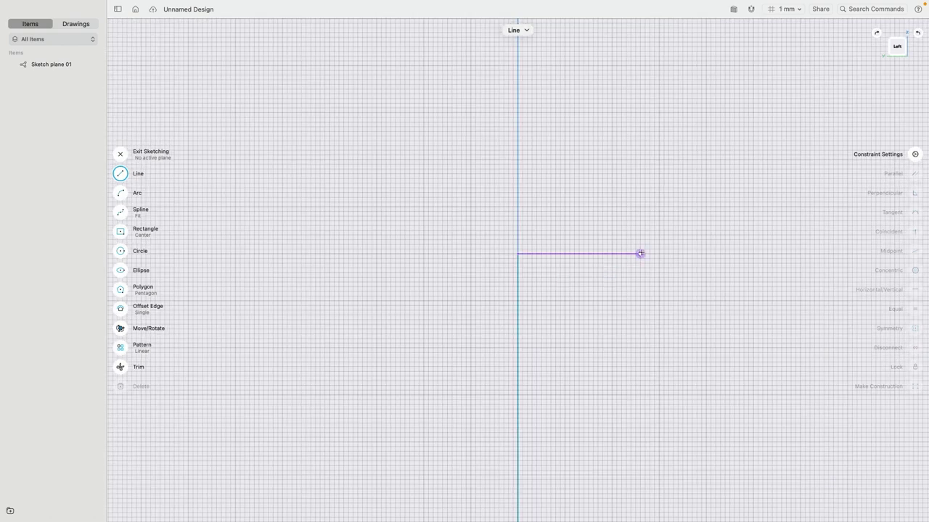
right_click_drag(649, 251, 616, 274)
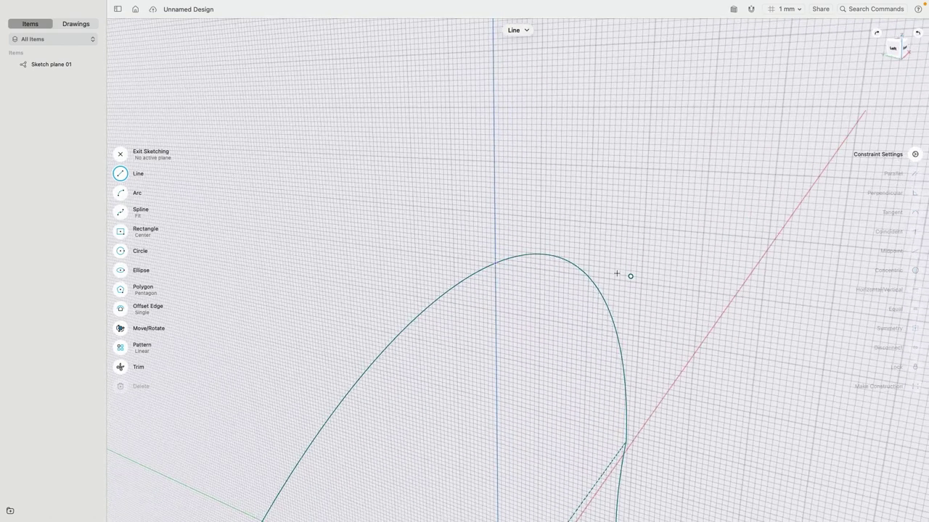
right_click_drag(551, 319, 560, 256)
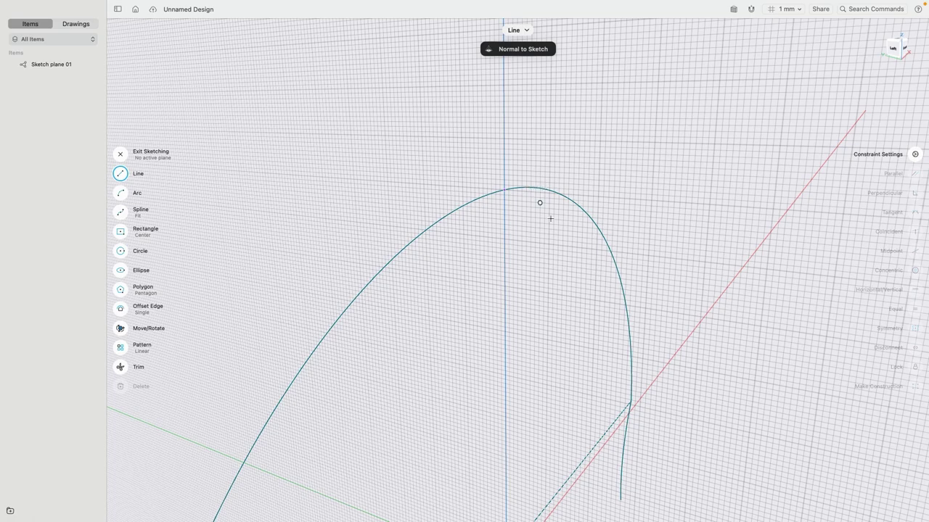
mouse_move(550, 218)
right_mouse_down()
mouse_move(512, 224)
mouse_move(562, 225)
mouse_move(537, 226)
mouse_move(553, 230)
right_mouse_up()
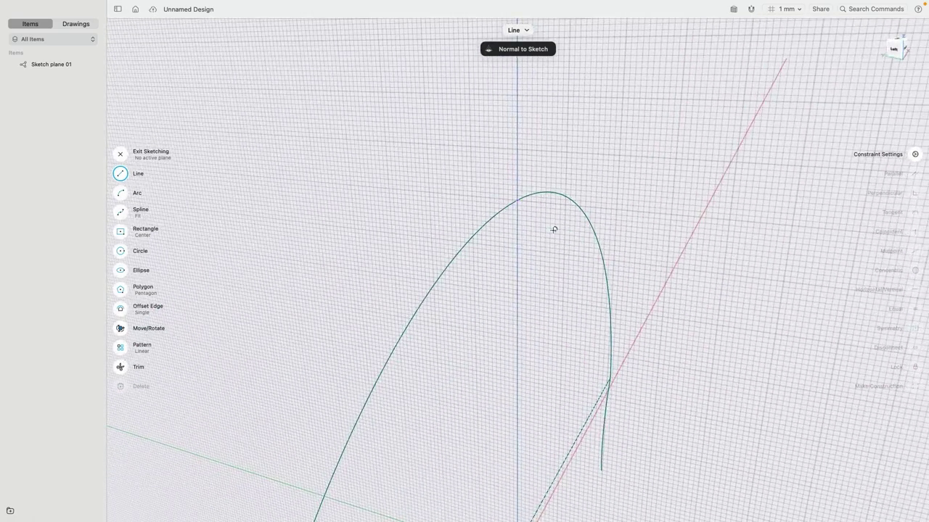
left_click(517, 199)
left_click(407, 171)
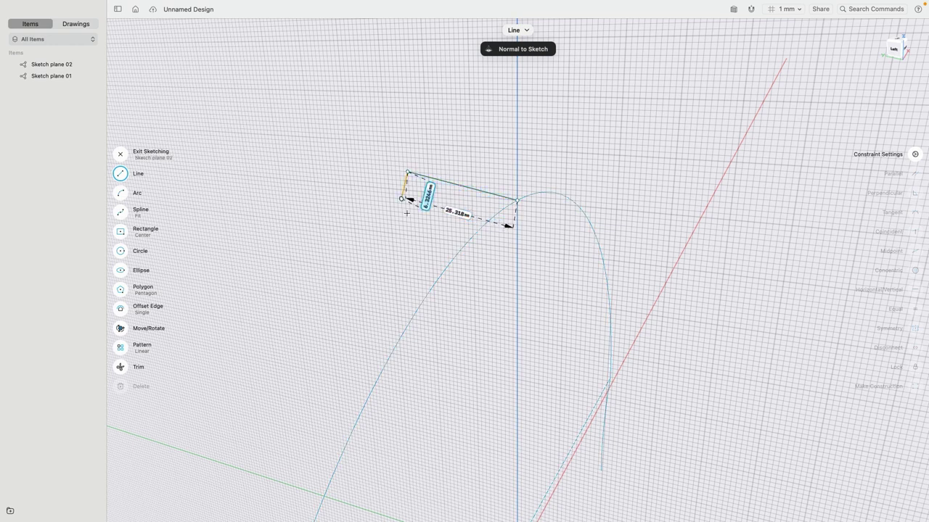
left_click(638, 185)
key("Escape")
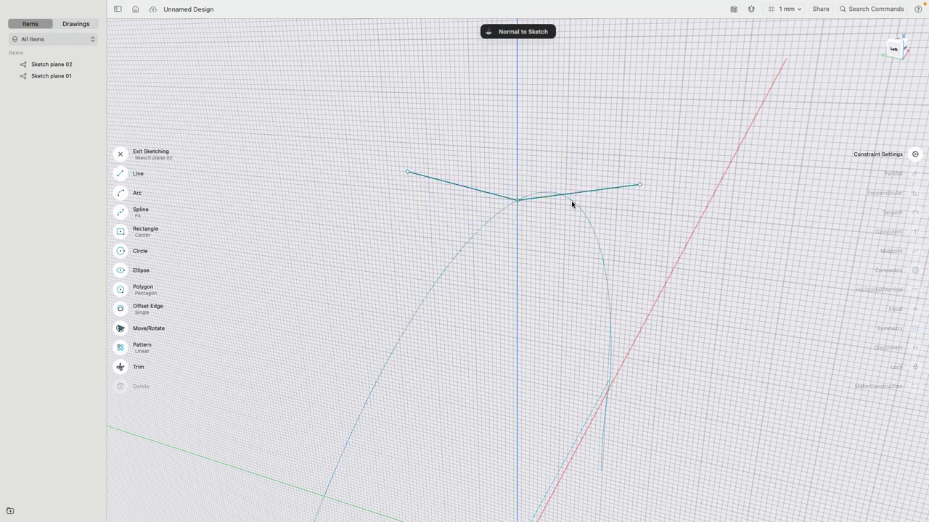
Lock the point shared by the two lines at the apex and make both lines equal in length.
left_click(517, 201)
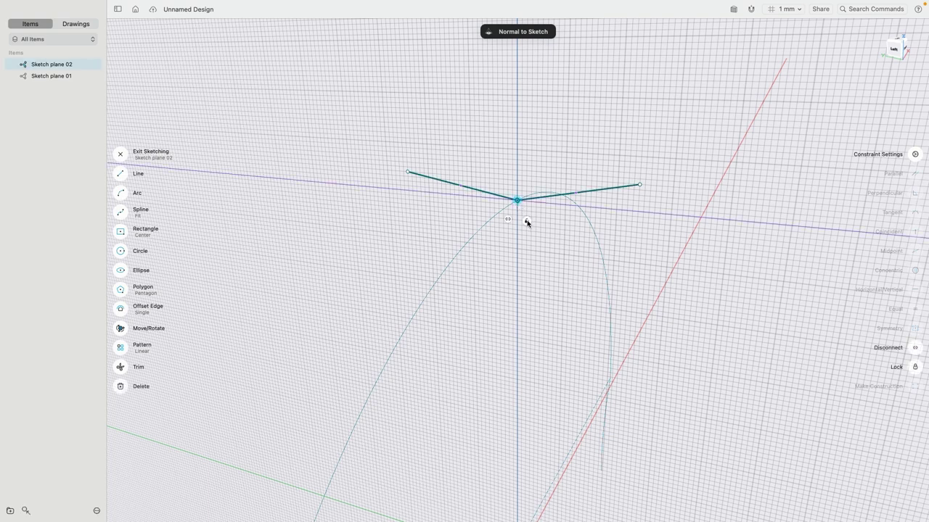
left_click(526, 224)
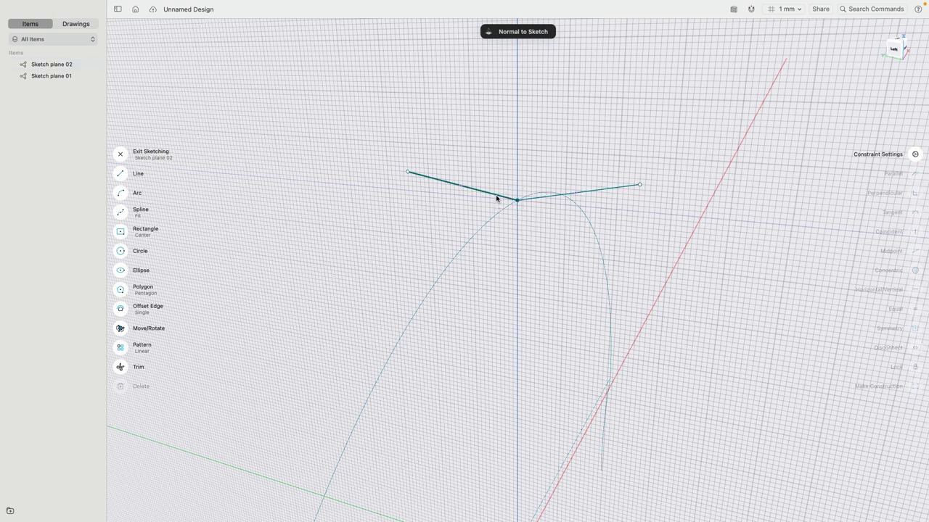
left_click(498, 196)
left_click(543, 199)
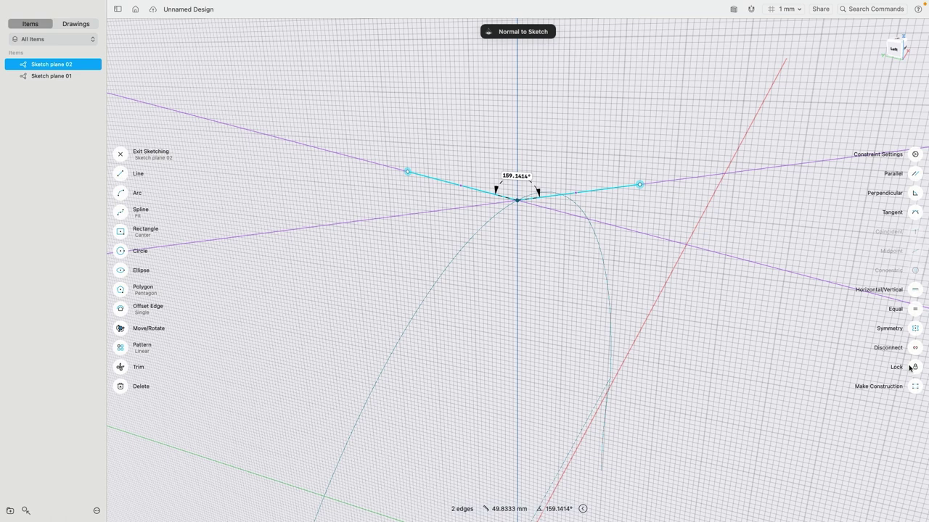
left_click(914, 309)
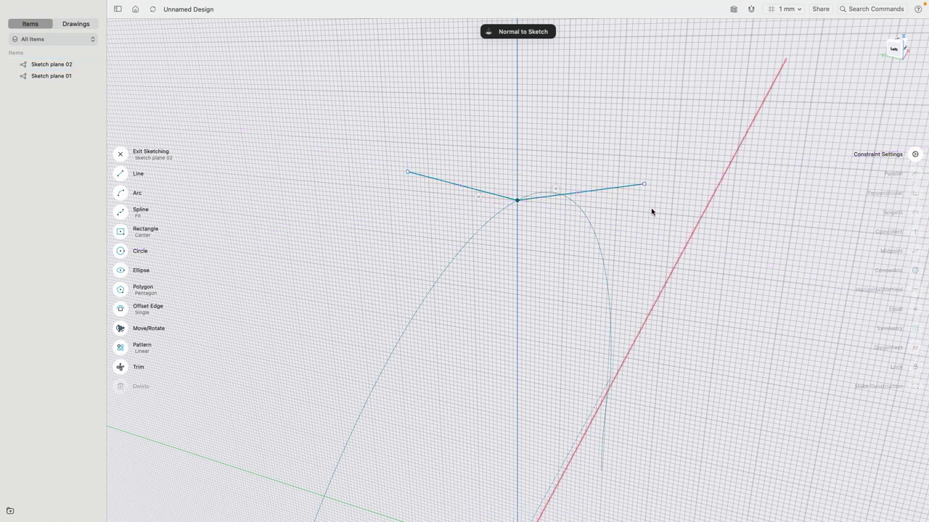
Constrain both lines through the apex to horizontal.
left_click(497, 198)
left_click(613, 194)
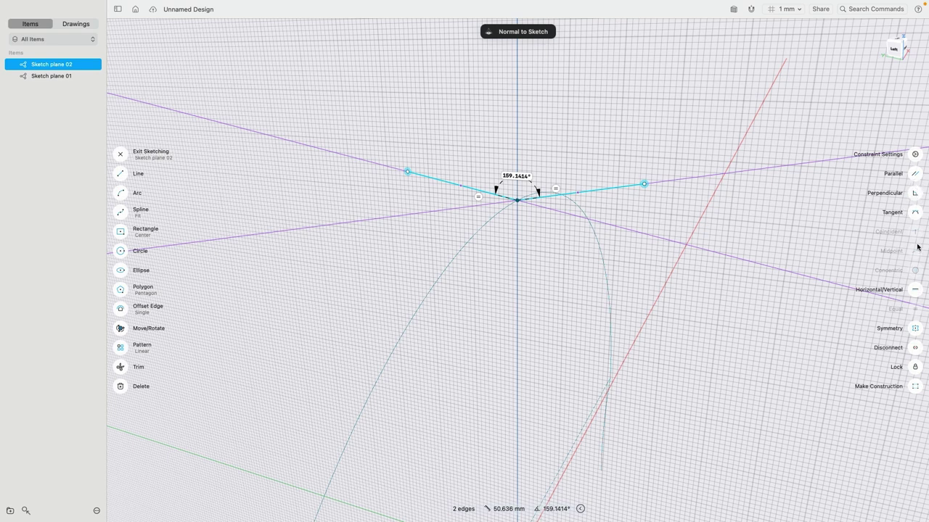
left_click(914, 289)
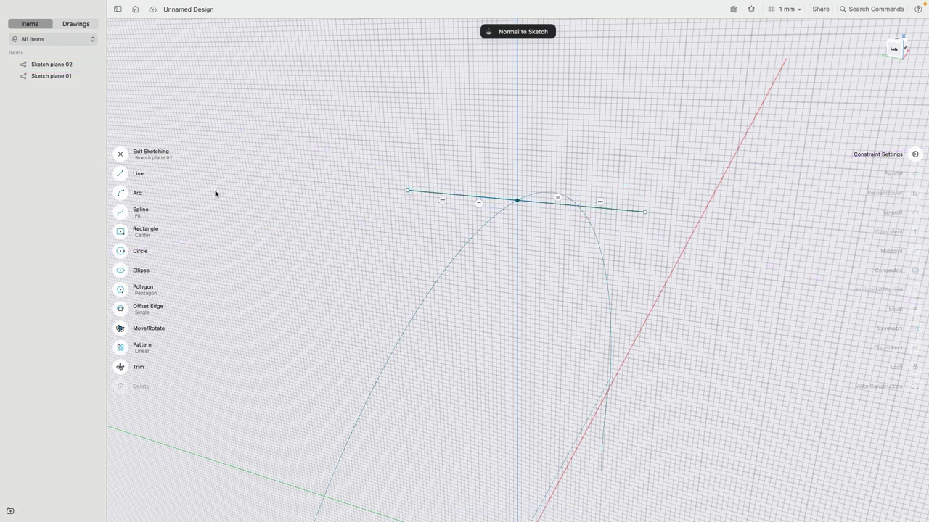
Draw a vertical line about 5 mm long upward from each outer end of the horizontal base line.
left_click(119, 176)
left_click(407, 190)
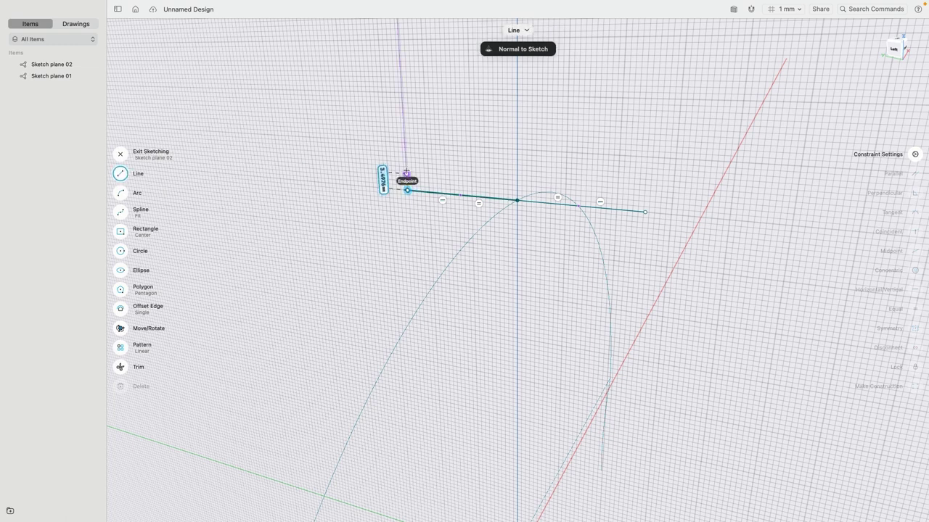
left_click(406, 167)
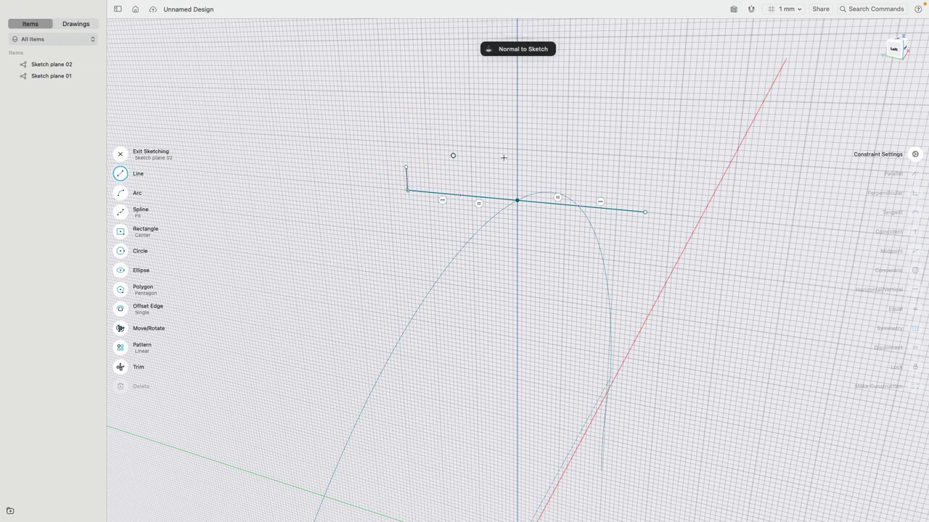
left_click(645, 212)
left_click(646, 185)
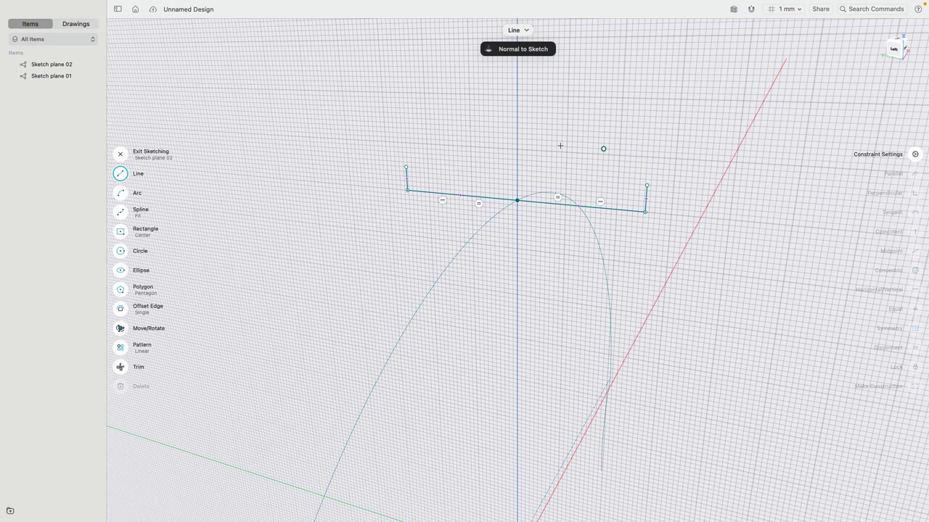
Close the profile with an upward-bowing 45° three-point arc of about 66 mm radius between the upper ends of the two vertical lines.
left_click(120, 194)
left_click(406, 167)
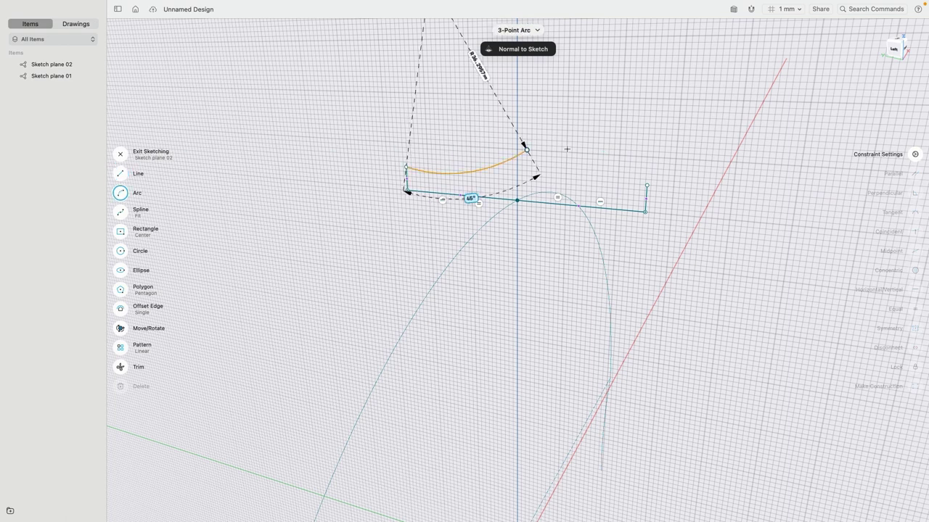
left_click(647, 185)
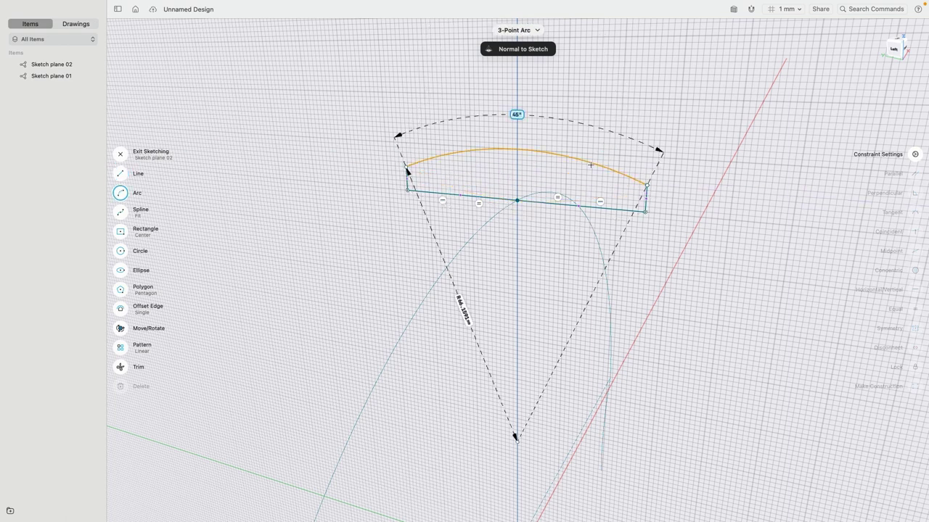
left_click(590, 165)
key("Escape")
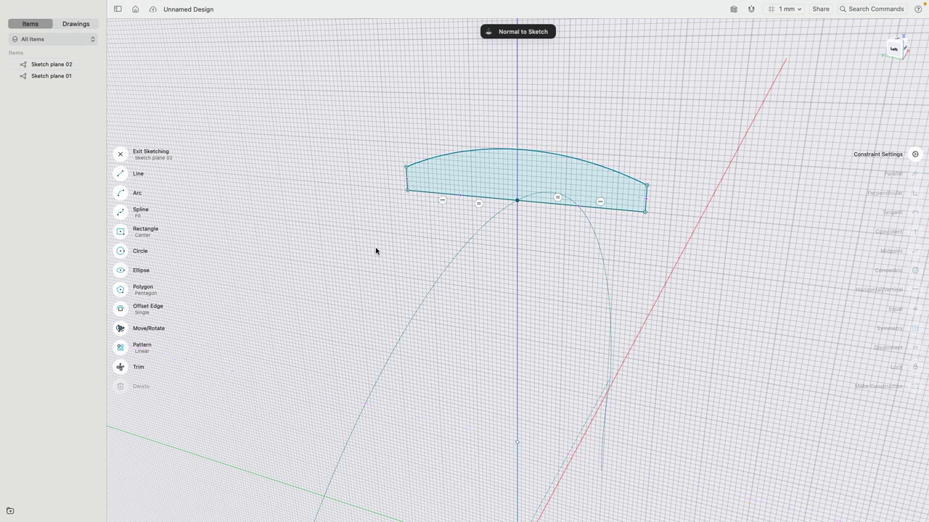
Constrain the profile's two short end lines to vertical and make them equal in length.
left_click(407, 177)
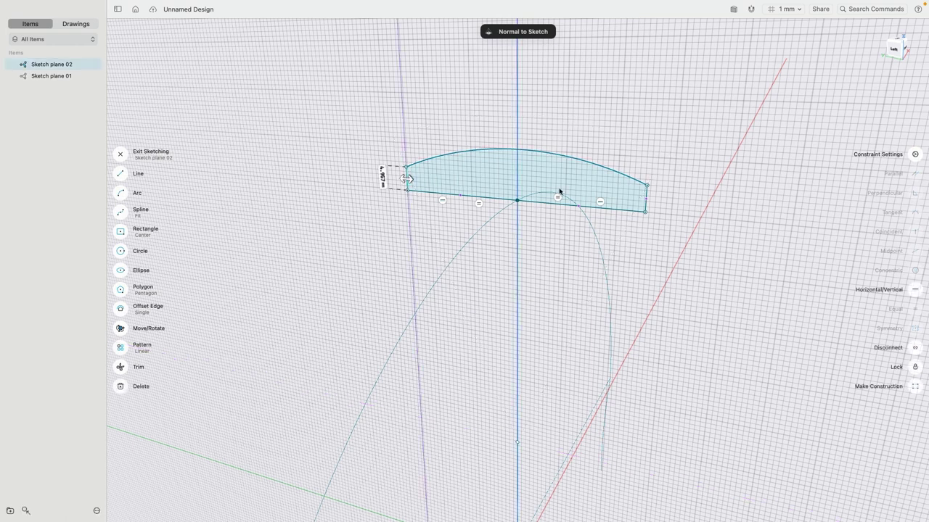
left_click(647, 198)
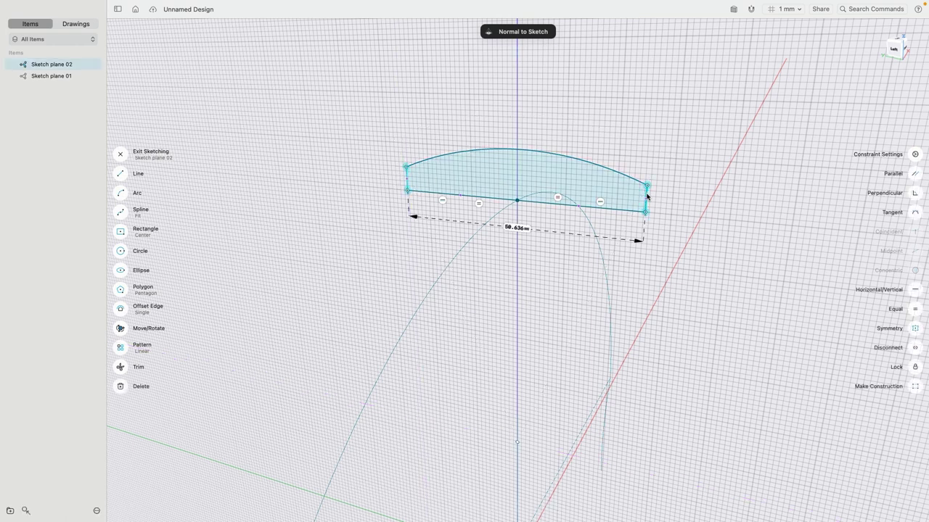
left_click(914, 290)
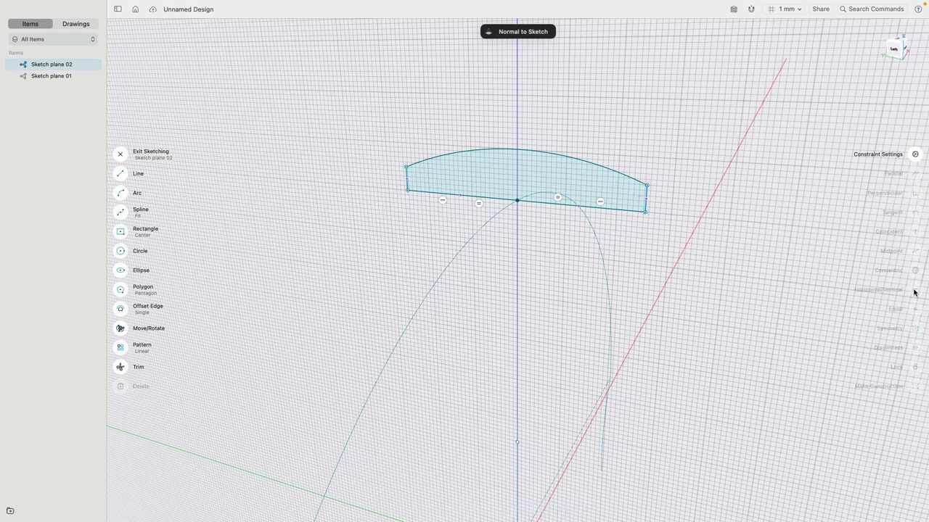
left_click(407, 178)
left_click(647, 196)
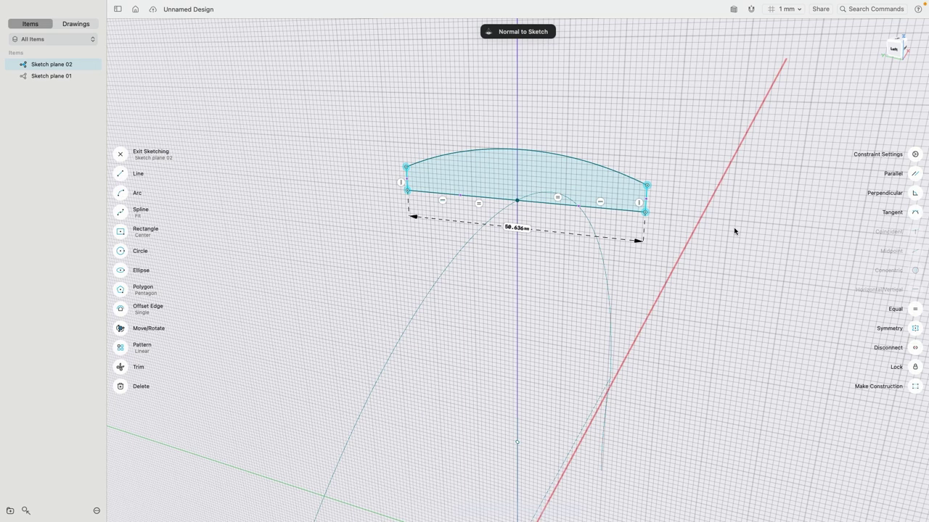
left_click(915, 309)
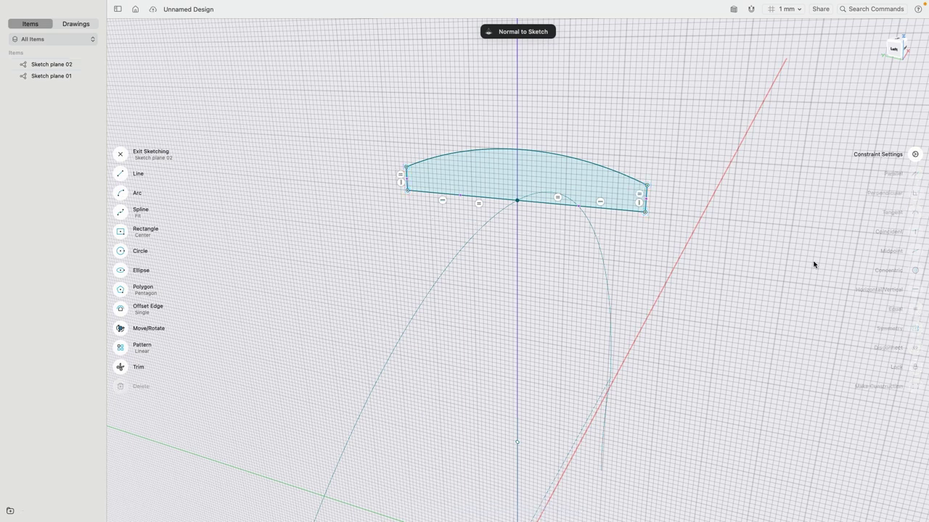
Set the length of the profile's short end line to 2 mm.
left_click(646, 194)
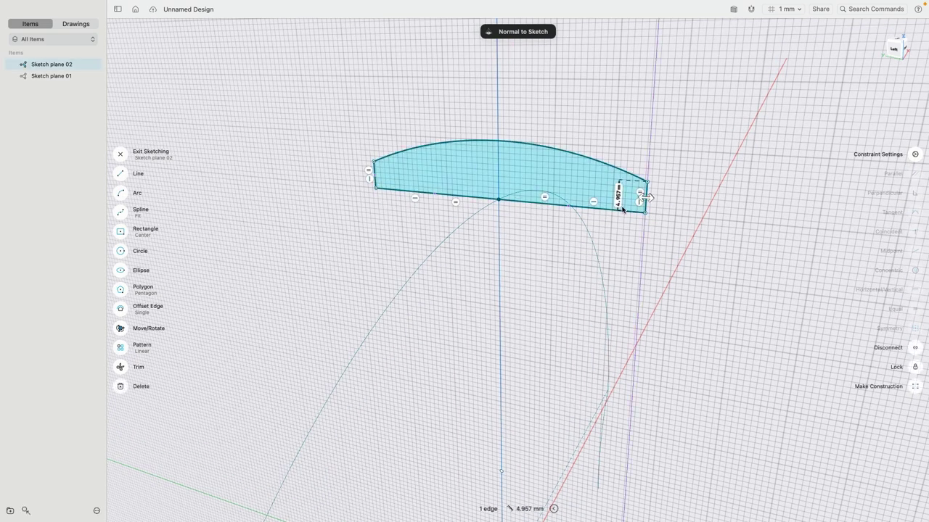
left_click(620, 194)
type("2")
key("Return")
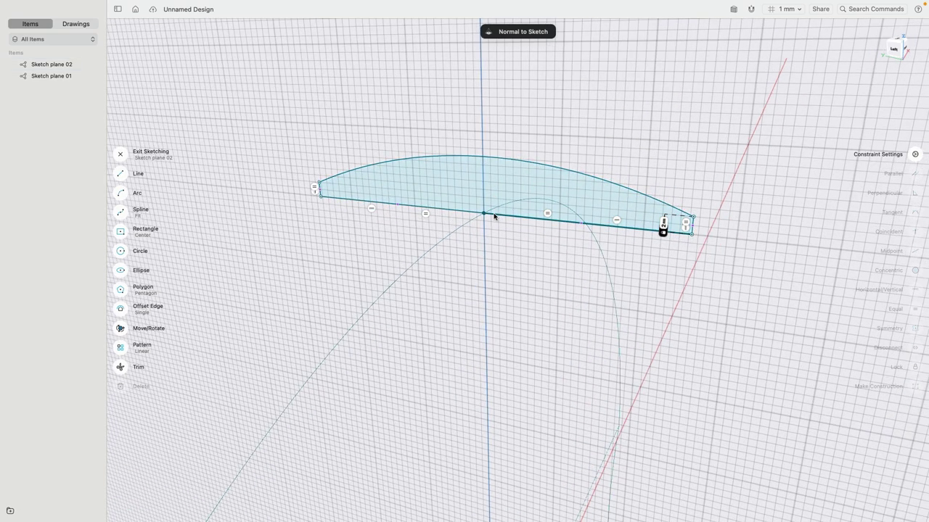
Draw a line about 8 mm long from the base midpoint to the arc, and make it a vertical construction line.
left_click(125, 174)
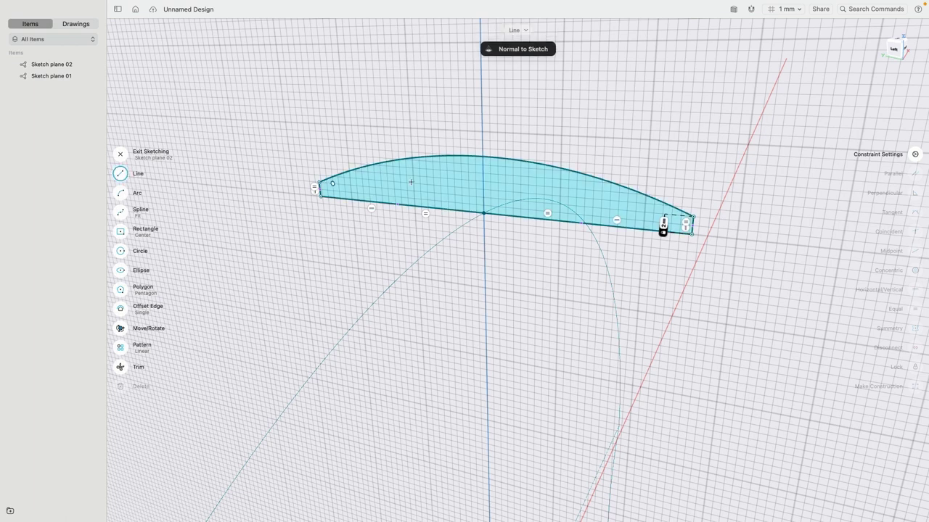
left_click(483, 212)
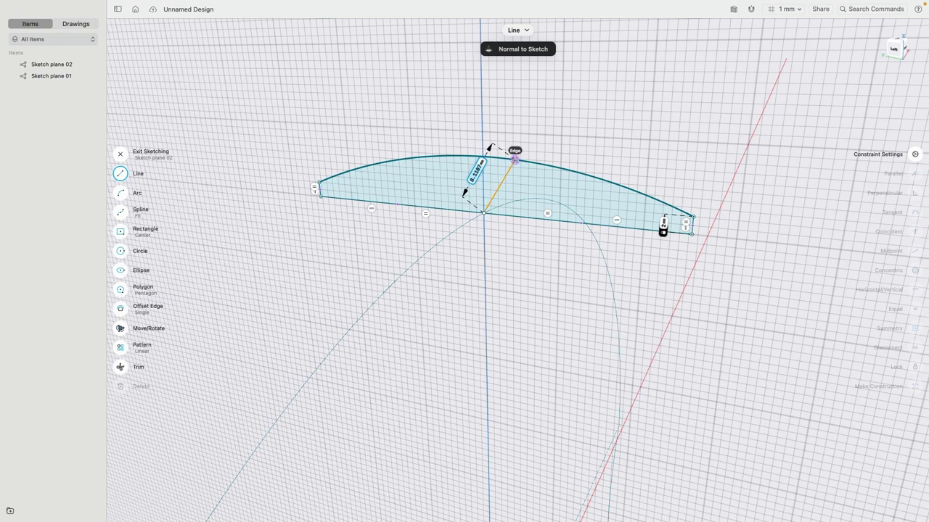
left_click(515, 160)
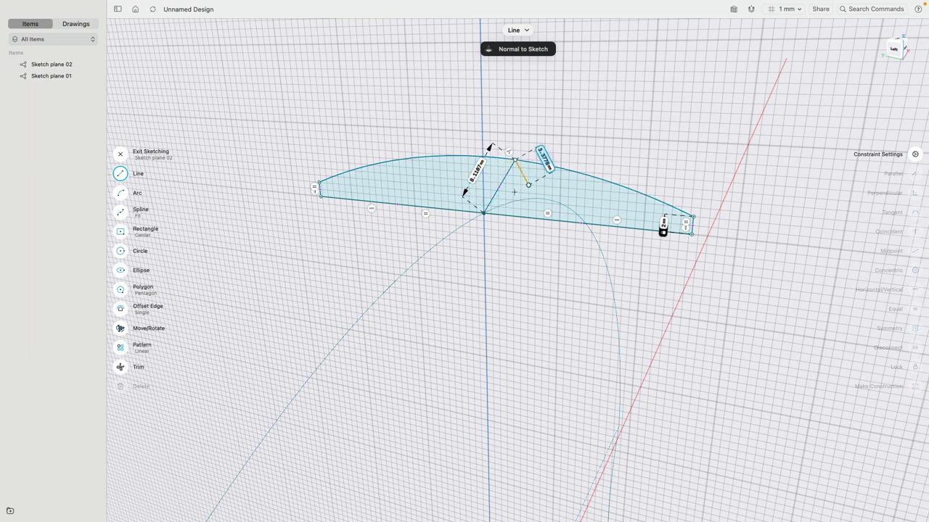
key("Escape")
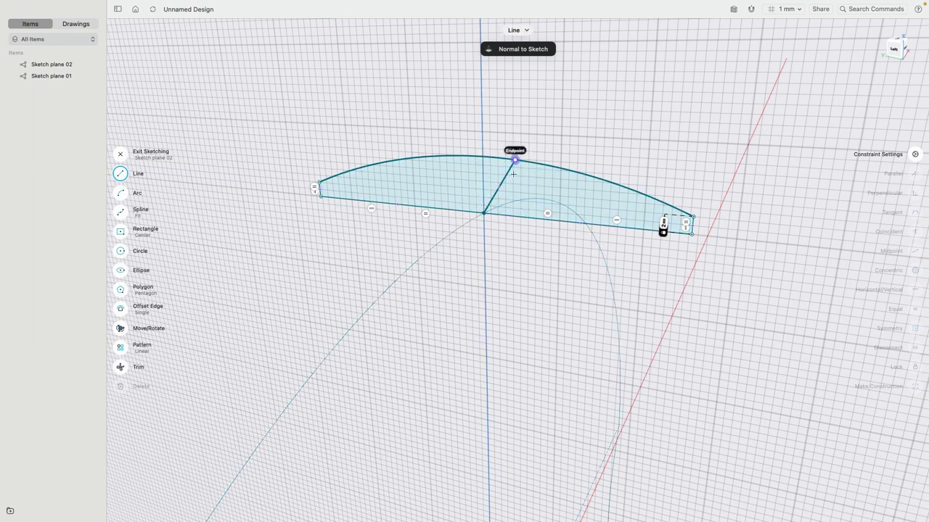
left_click(500, 185)
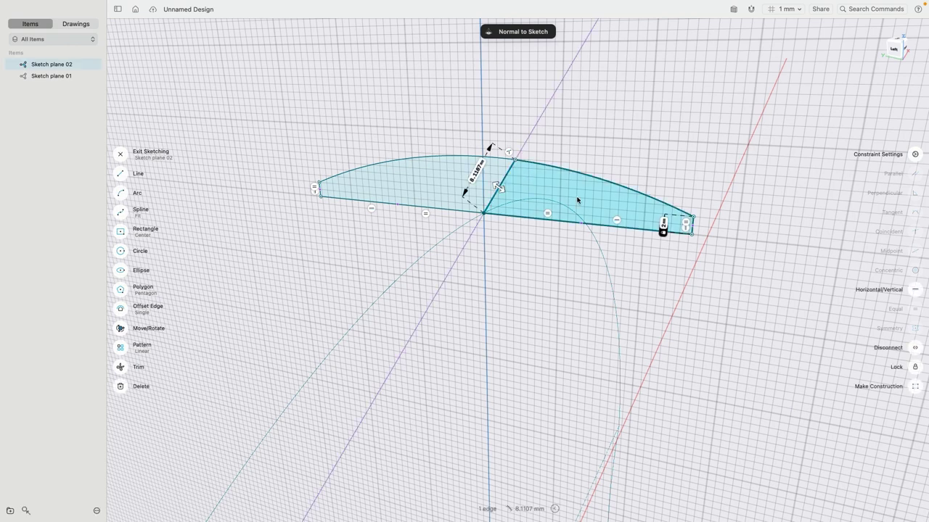
left_click(915, 387)
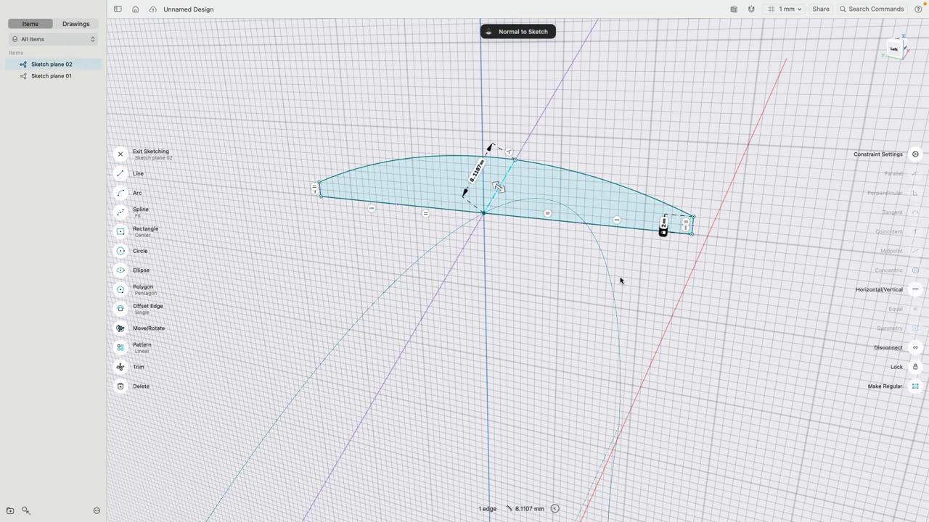
left_click(915, 290)
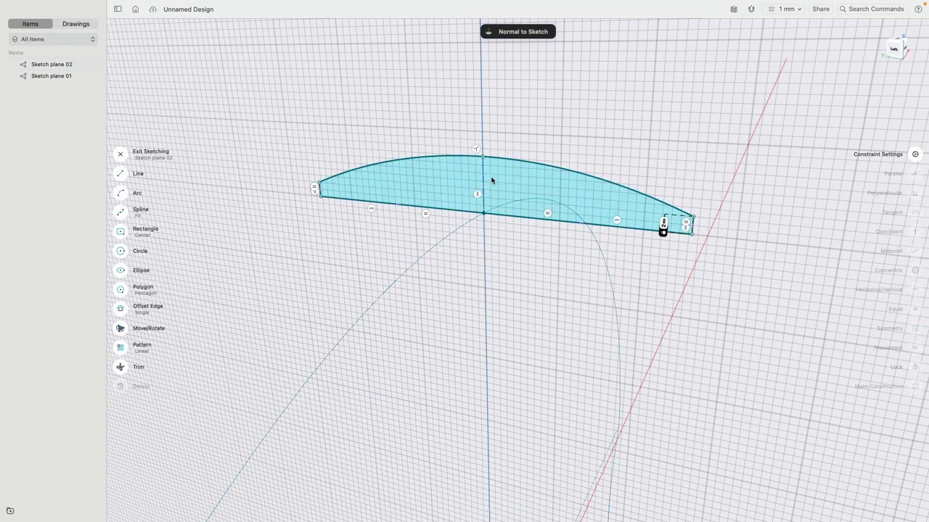
Set the length of the vertical construction line at the profile's centre to 4 mm.
left_click(458, 183)
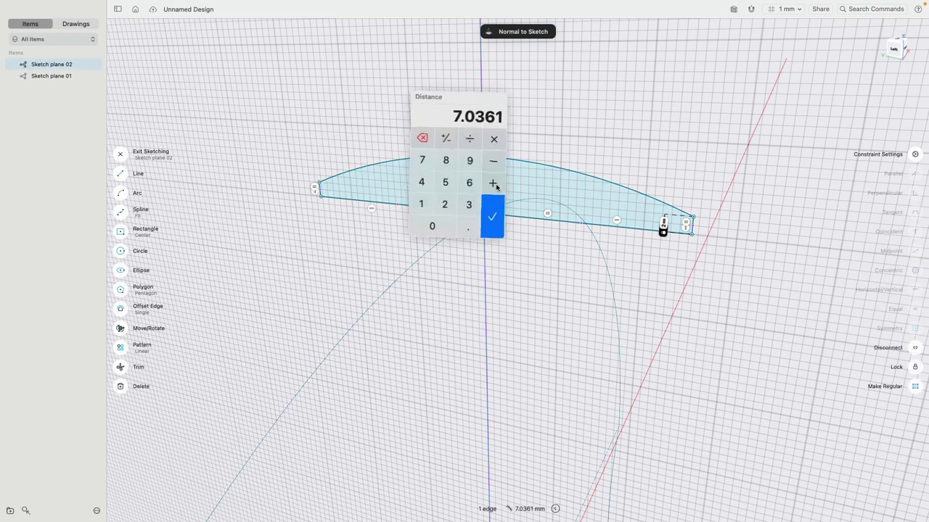
type("4")
key("Return")
scroll(491, 184, "up", 3)
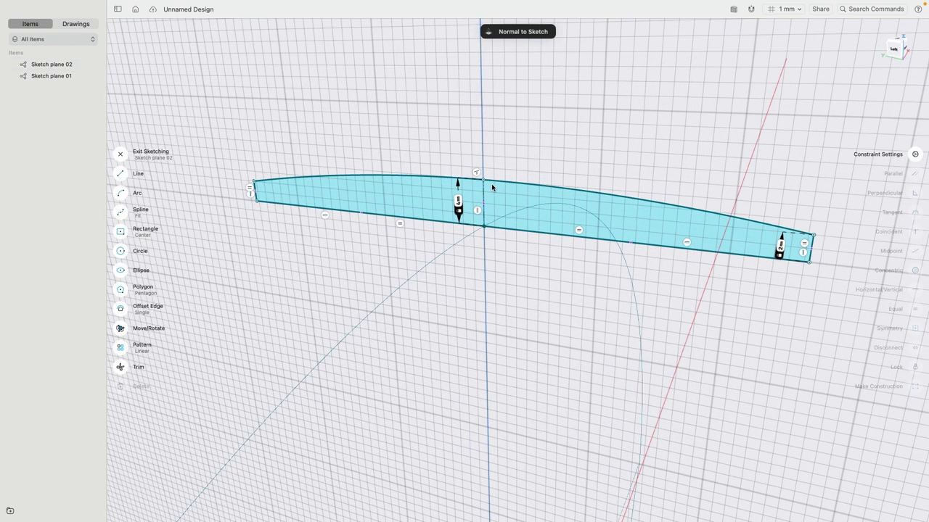
Try a 1 mm length for the profile's end line and restore it to 2 mm.
left_click(782, 250)
type("1")
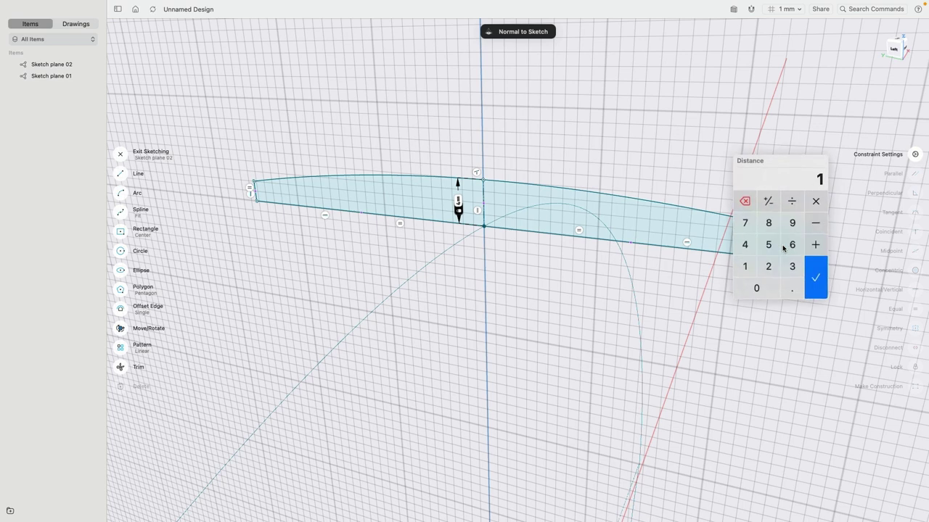
key("Return")
left_click(780, 251)
type("2")
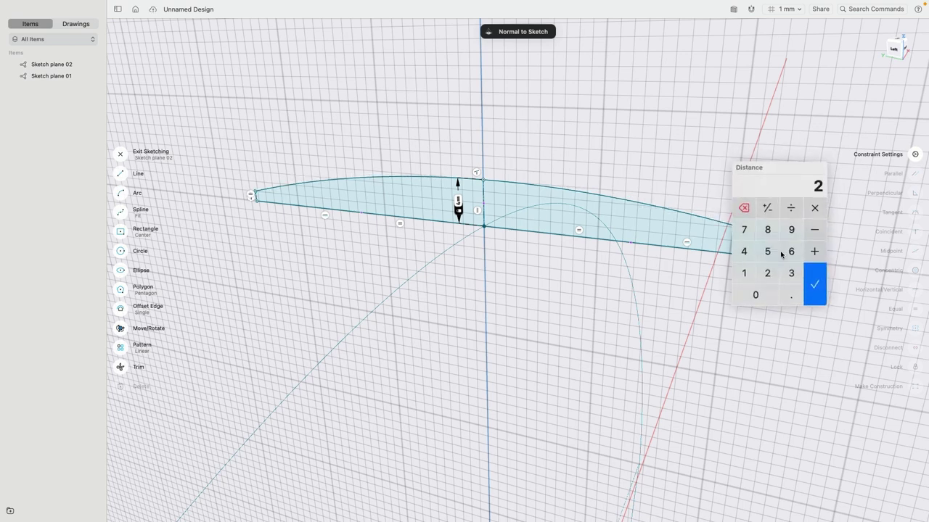
key("Return")
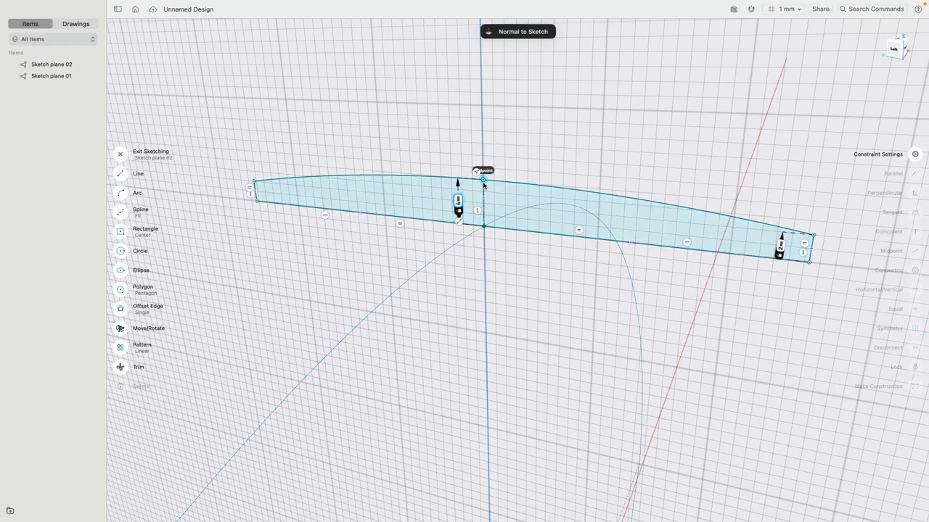
Try a 5 mm length for the profile's centre construction line and restore it to 4 mm.
left_click(458, 201)
type("5")
key("Return")
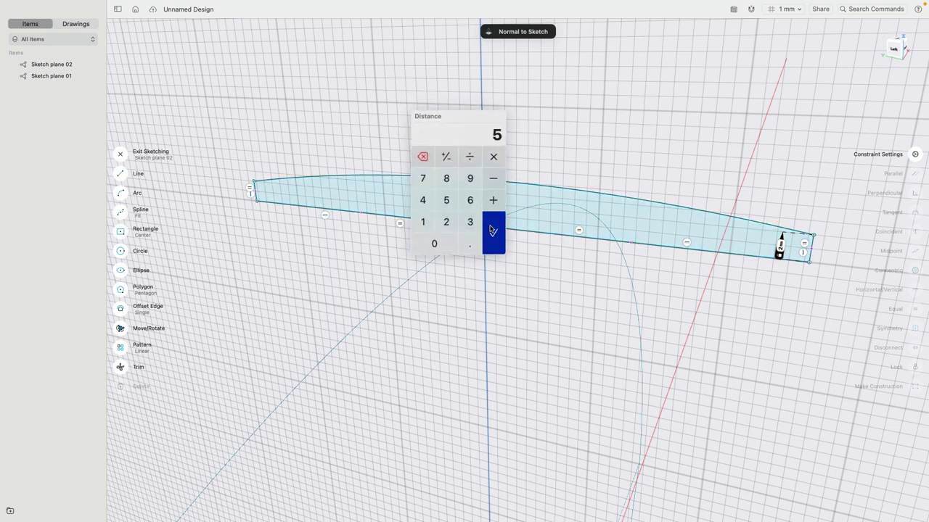
left_click(458, 197)
left_click(429, 195)
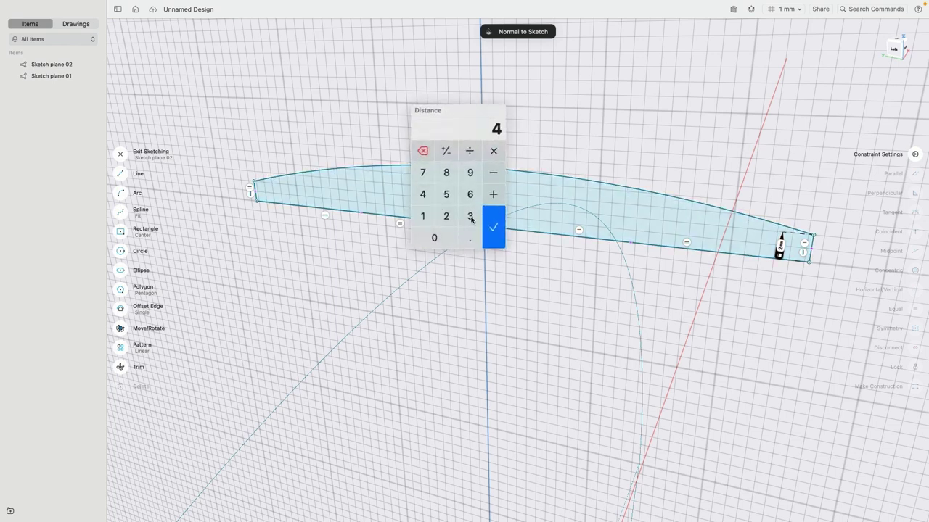
left_click(491, 222)
Exit the sketch and sweep the cross-section profile along the large headband arc.
scroll(549, 276, "down", 3)
key("Escape")
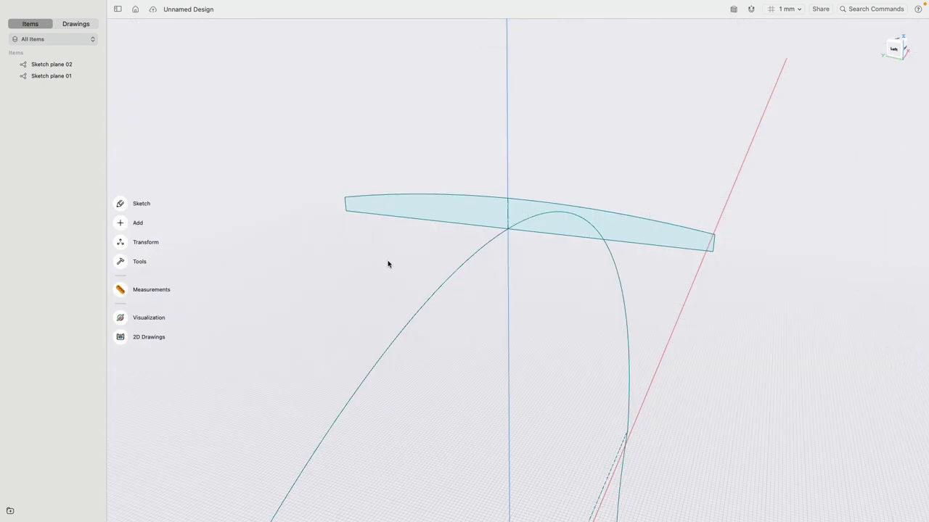
scroll(387, 265, "down", 4)
right_click_drag(384, 261, 362, 259)
middle_click_drag(363, 259, 379, 197)
scroll(379, 197, "down", 3)
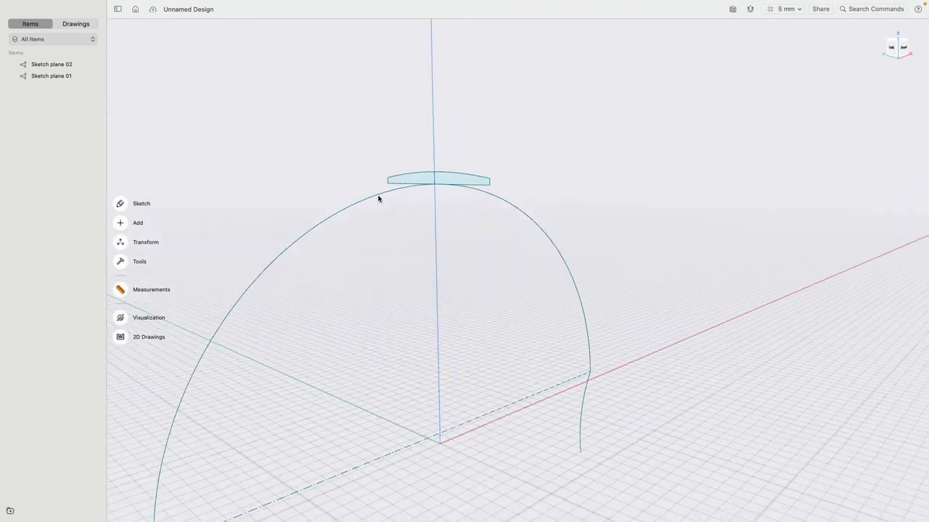
right_click_drag(379, 196, 399, 242)
scroll(399, 243, "down", 1)
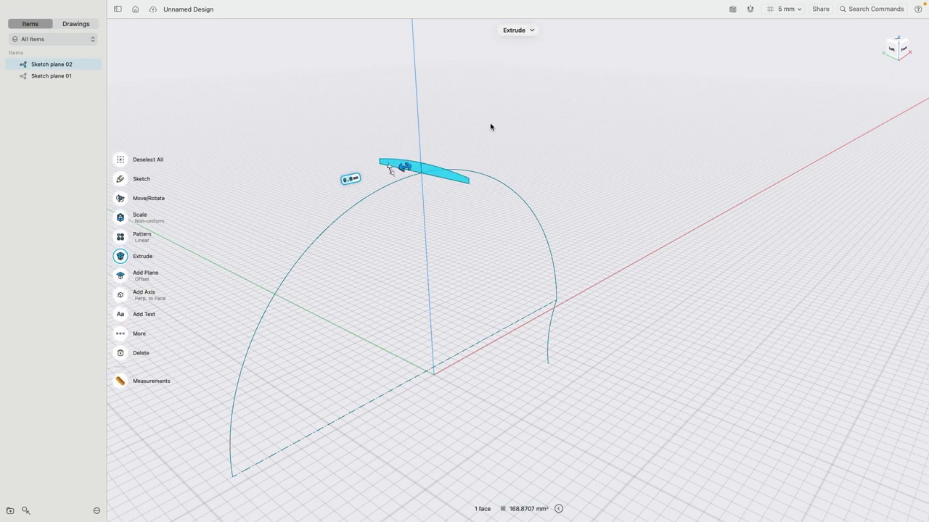
left_click(491, 180)
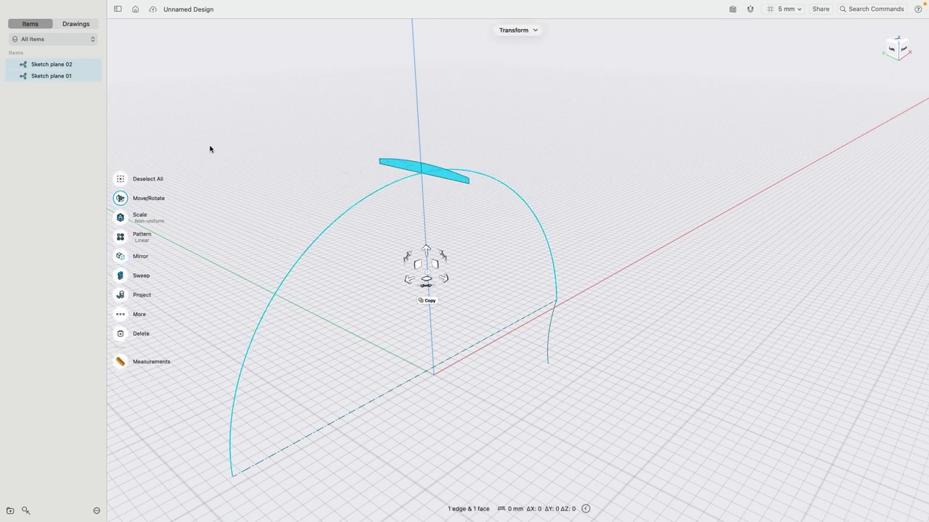
left_click(124, 279)
mouse_move(486, 322)
middle_mouse_down()
mouse_move(421, 286)
mouse_move(358, 286)
mouse_move(500, 290)
mouse_move(491, 327)
middle_mouse_up()
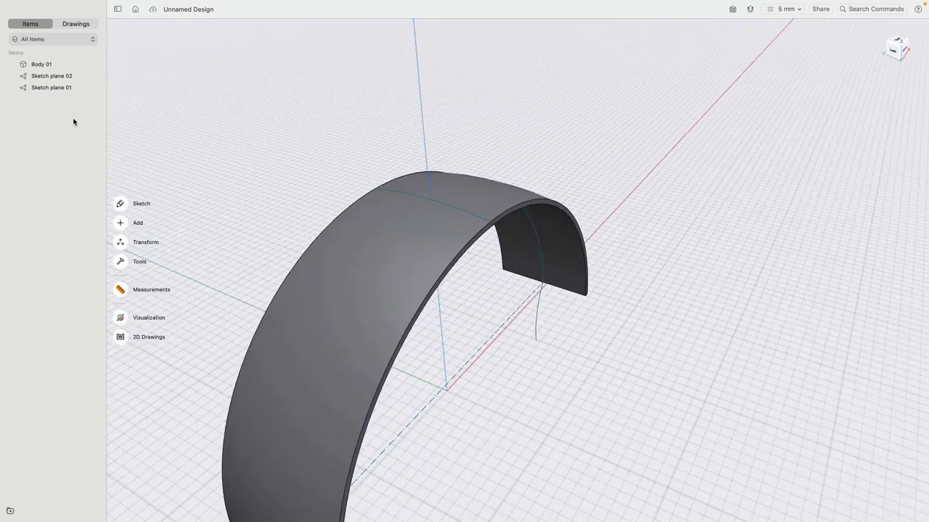
Delete the swept headband body.
left_click(51, 64)
key("Delete")
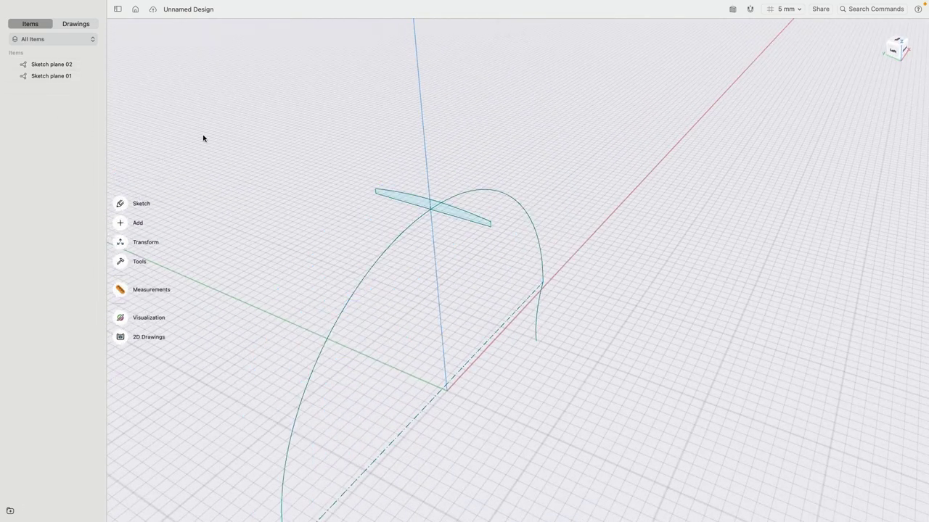
Reopen the profile sketch, set the distance between its two upper corners to 30 mm, and exit the sketch.
double_click(388, 202)
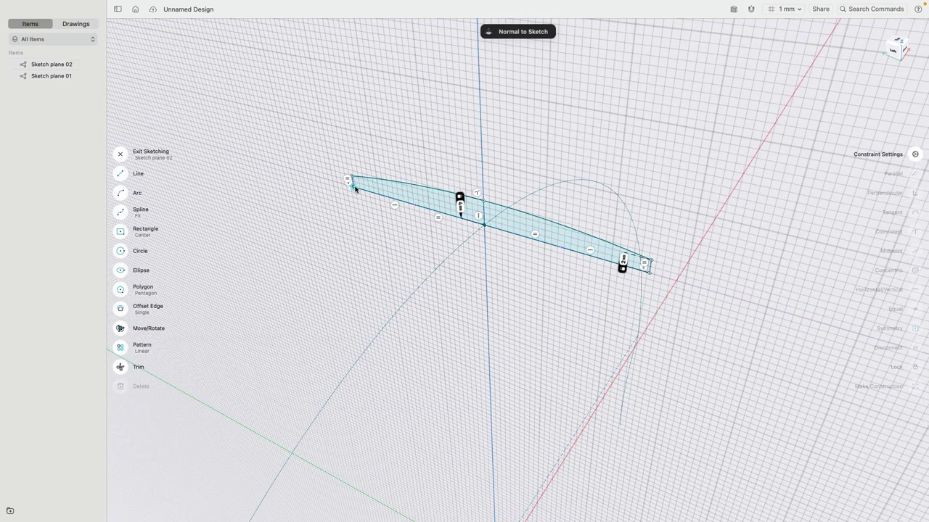
left_click(351, 177)
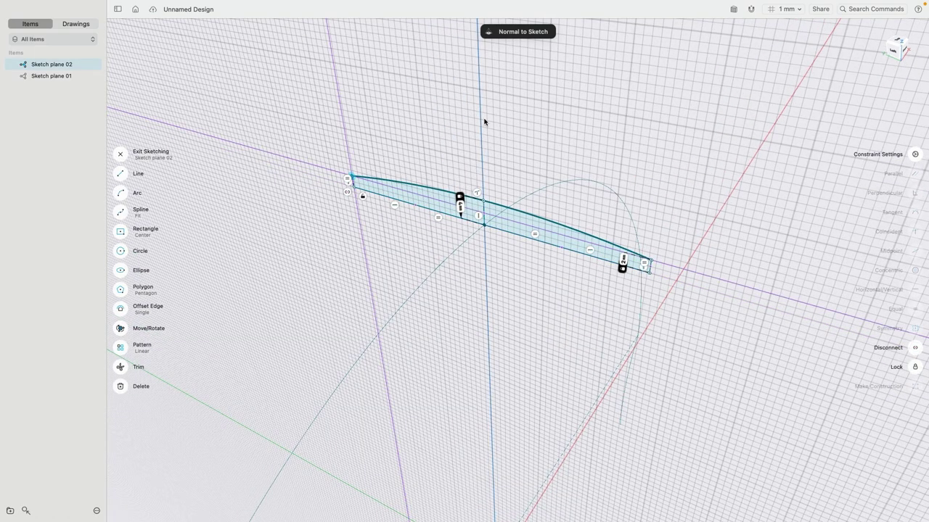
left_click(652, 261)
right_click_drag(652, 156, 671, 139)
left_click(470, 213)
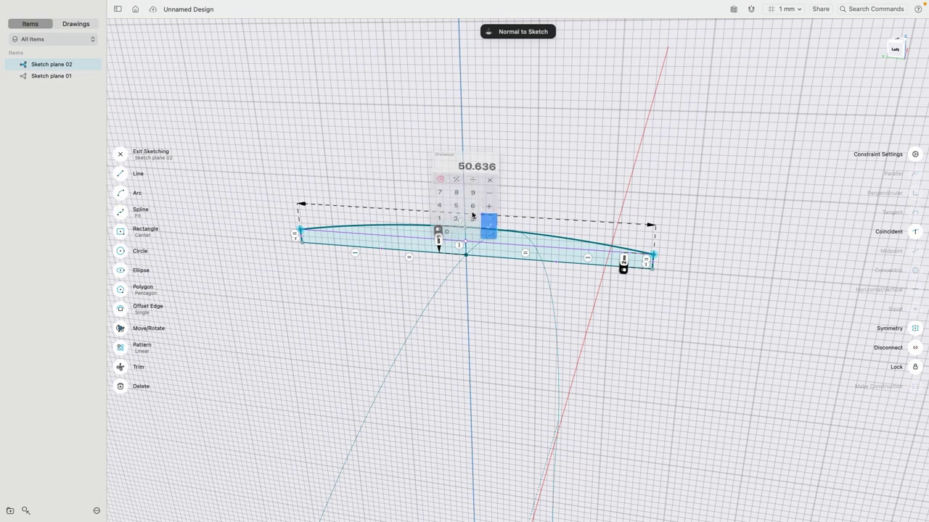
left_click(478, 234)
left_click(445, 258)
left_click(500, 245)
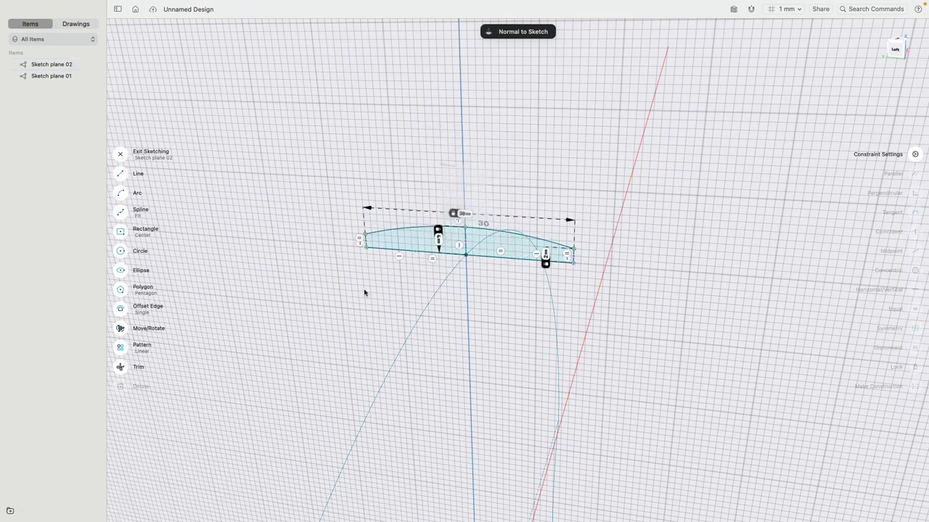
key("Escape")
Sweep the 30 mm wide profile along the large headband arc and hide the swept body.
left_click(485, 244)
right_click_drag(549, 188, 523, 199)
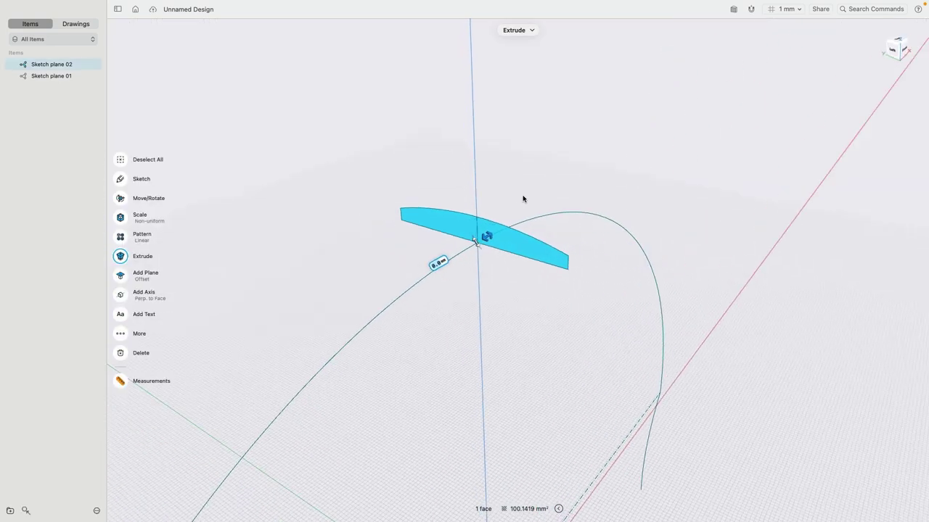
left_click(537, 213)
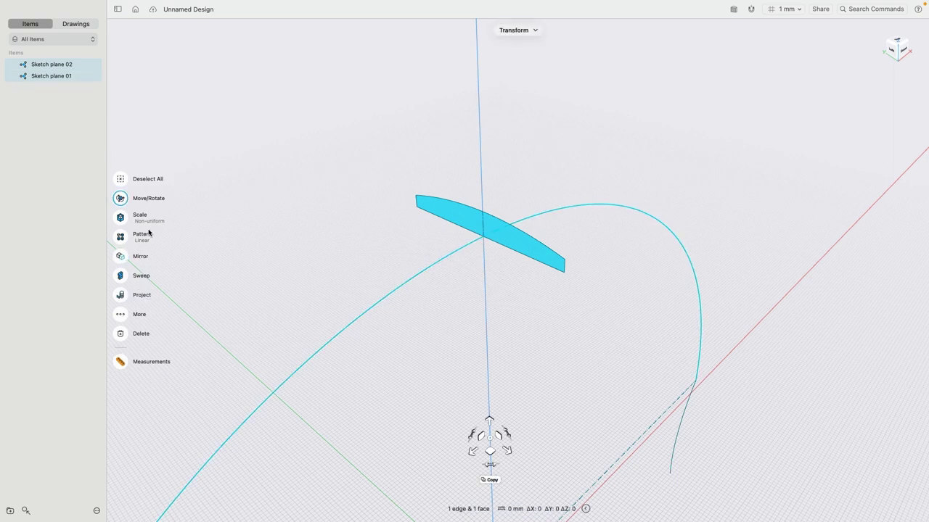
left_click(120, 276)
scroll(340, 259, "down", 3)
mouse_move(346, 264)
right_mouse_down()
mouse_move(426, 261)
mouse_move(359, 264)
mouse_move(363, 199)
mouse_move(361, 270)
right_mouse_up()
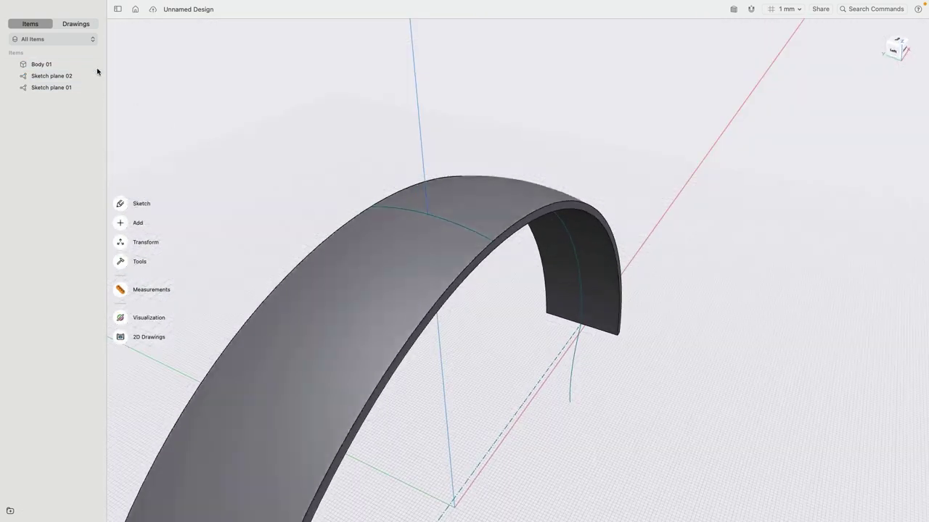
left_click(93, 66)
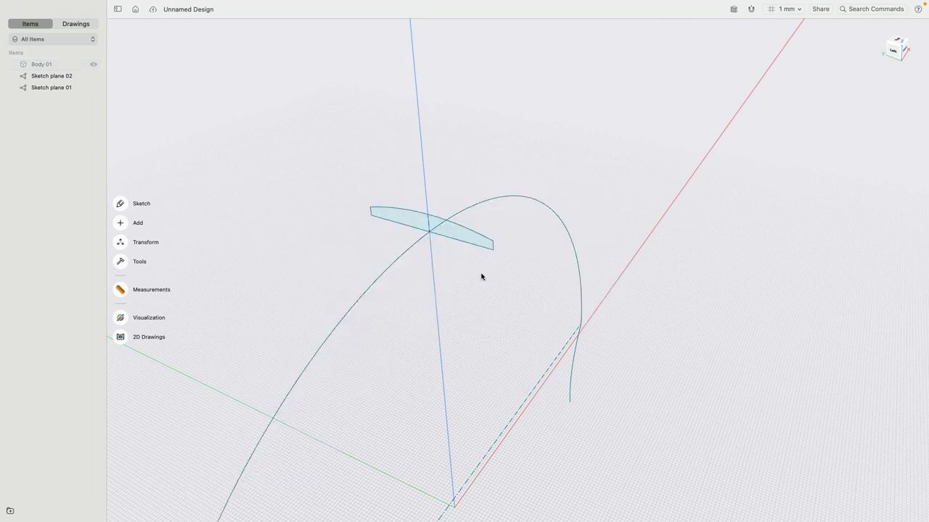
Reopen the profile sketch and draw three connected lines forming a rectangular outline about 14 mm deep beneath the profile's flat bottom edge.
scroll(481, 276, "right", 10)
left_click(330, 221)
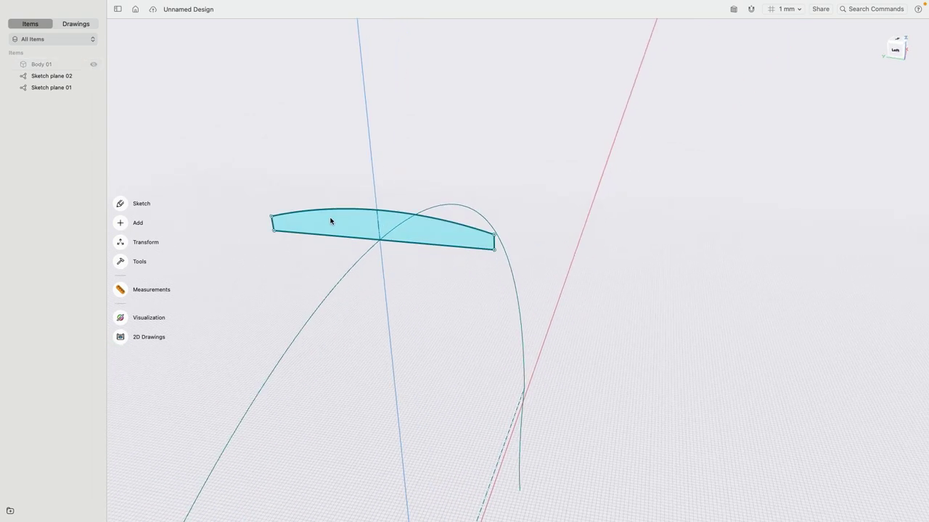
scroll(298, 275, "left", 3)
left_click(413, 207)
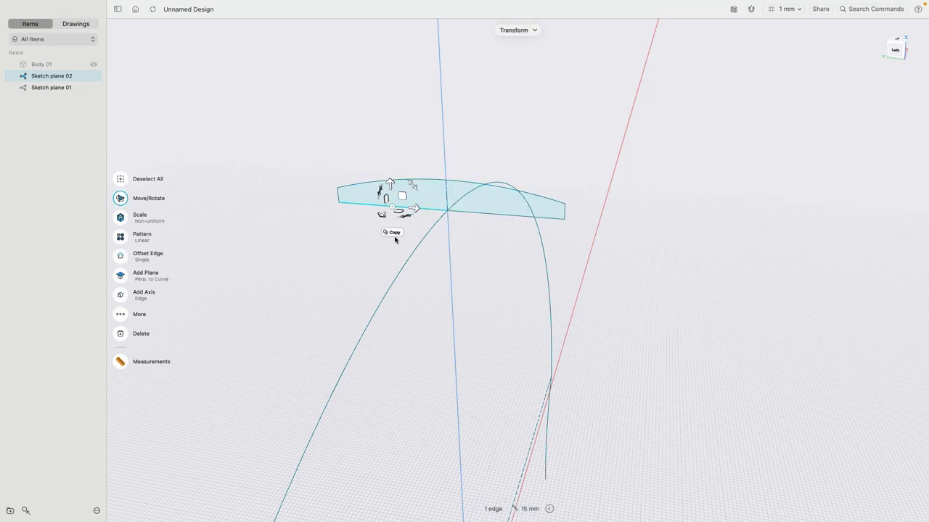
left_click(223, 228)
double_click(353, 205)
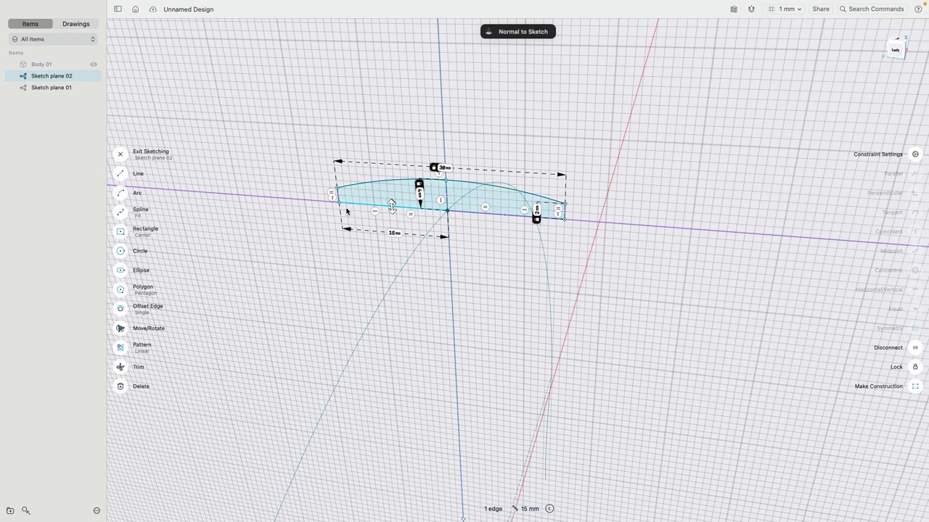
left_click(118, 175)
left_click(338, 203)
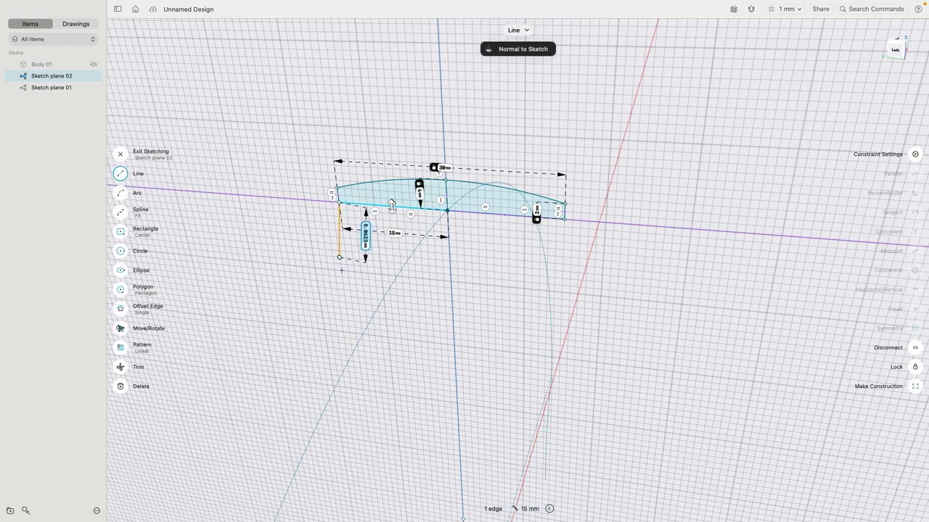
left_click(352, 303)
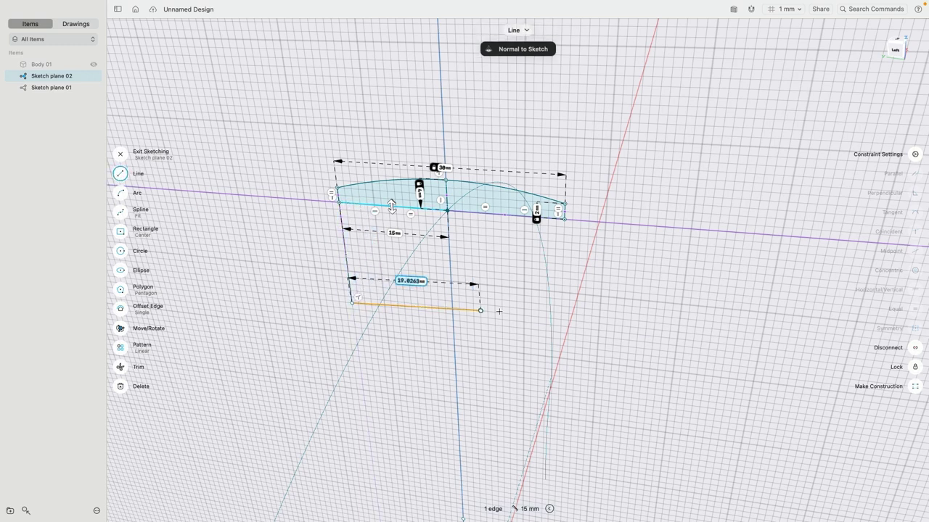
left_click(561, 319)
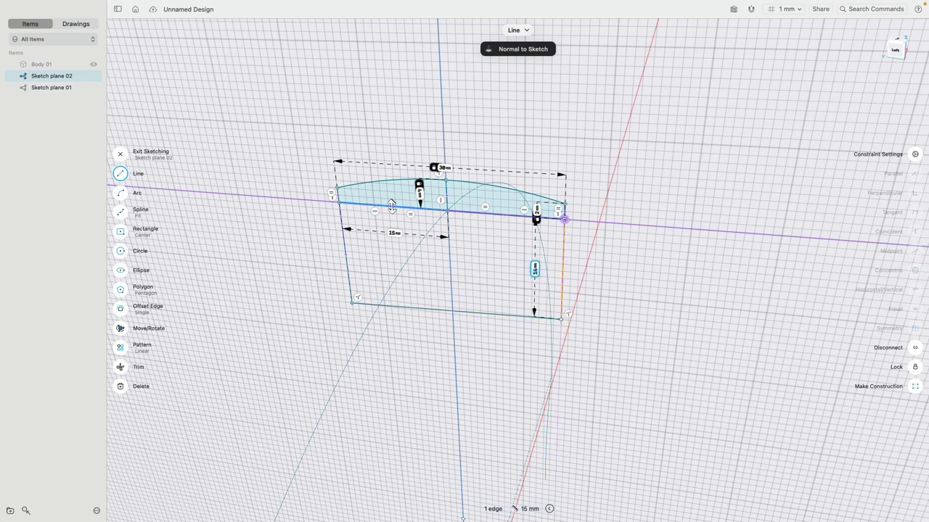
left_click(565, 218)
key("Escape")
Apply the Horizontal/Vertical constraint to the two side lines and the bottom line of the new outline.
left_click(562, 294)
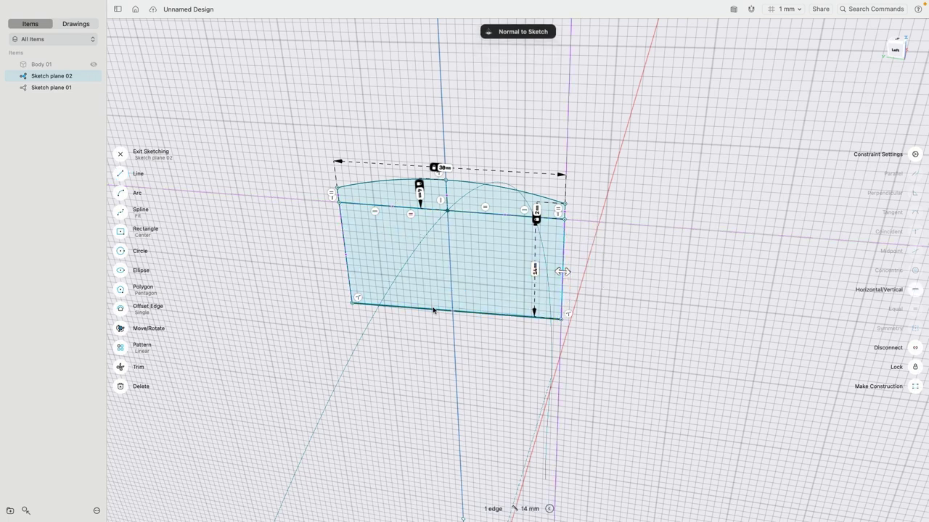
left_click(433, 309)
left_click(350, 279)
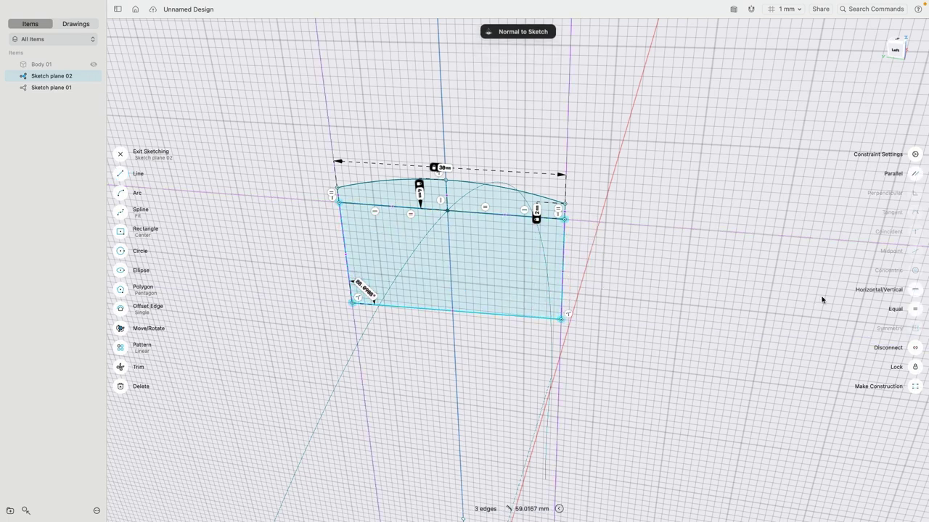
left_click(917, 291)
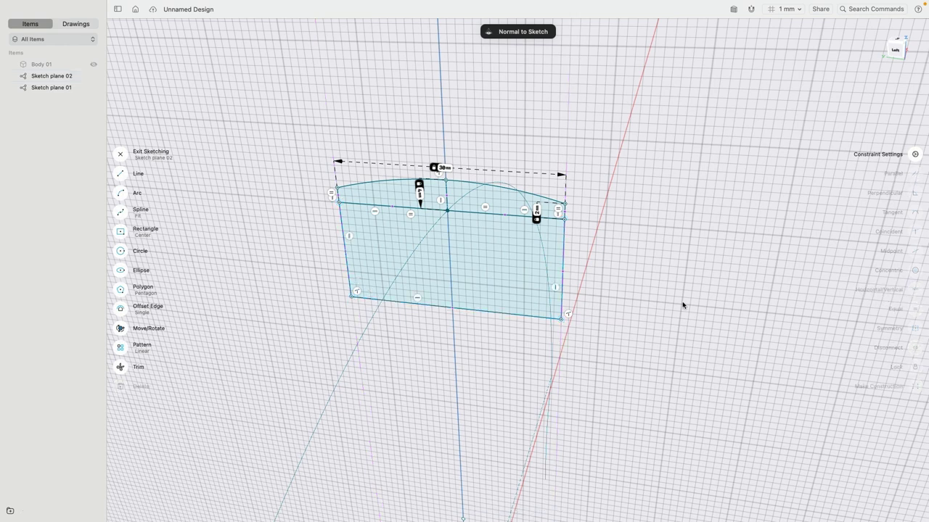
Set the length of the outline's side line to 16 mm.
left_click(561, 269)
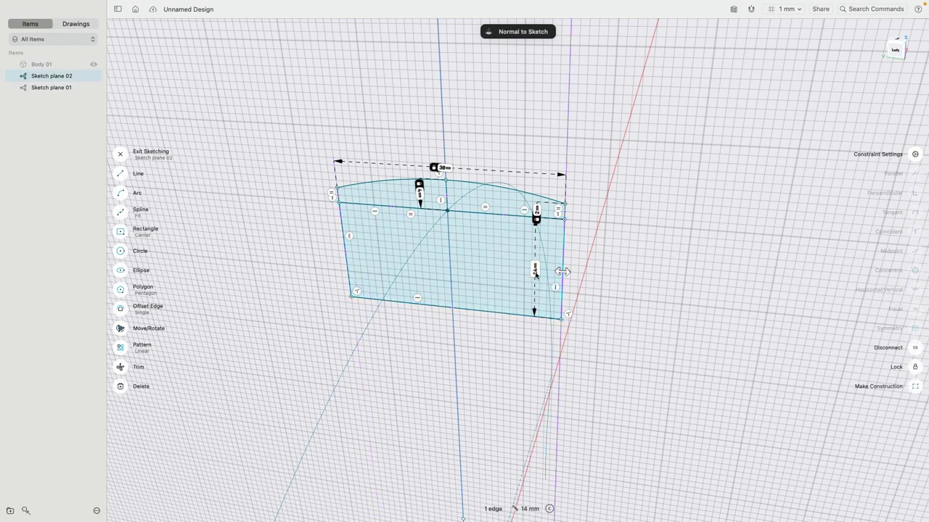
left_click(534, 272)
left_click(499, 289)
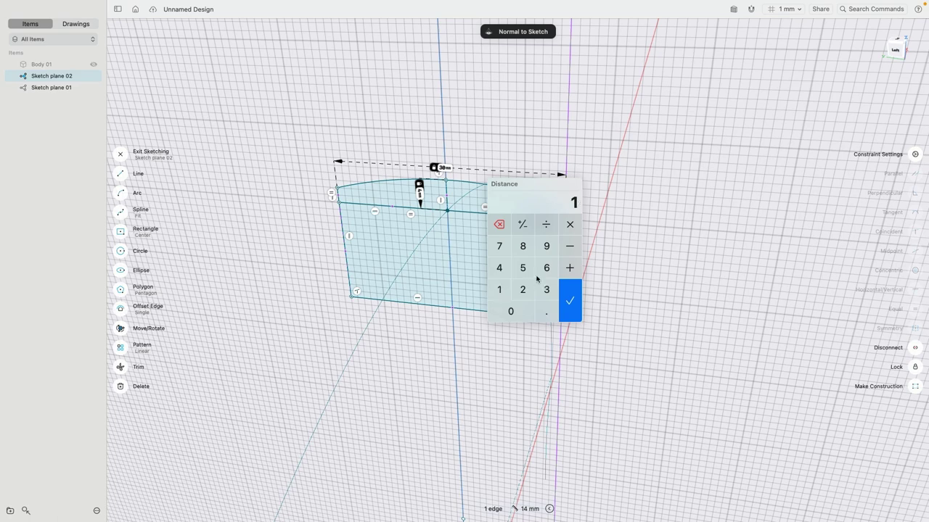
left_click(546, 268)
left_click(569, 301)
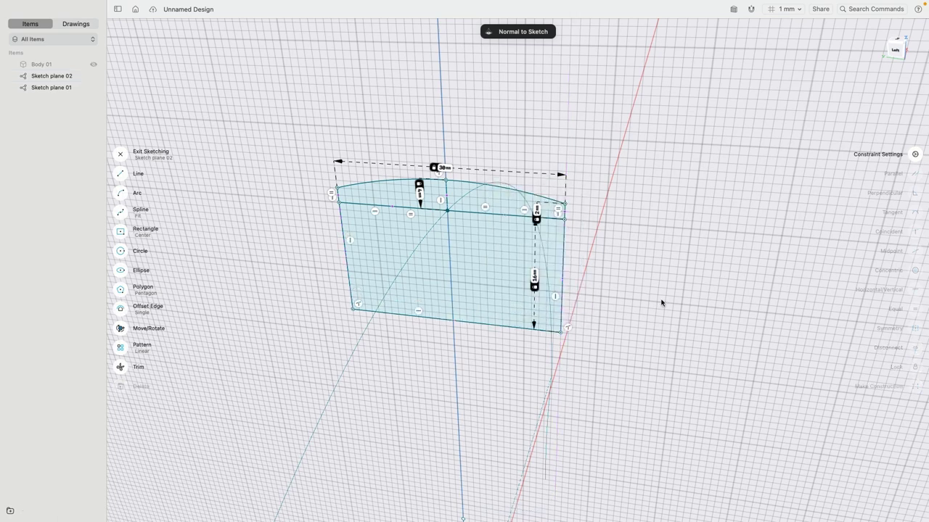
Draw a fit-point spline from one lower profile corner through the midpoint of the outline's bottom line to the opposite corner.
mouse_move(661, 300)
right_mouse_down()
mouse_move(627, 276)
mouse_move(660, 274)
mouse_move(661, 282)
right_mouse_up()
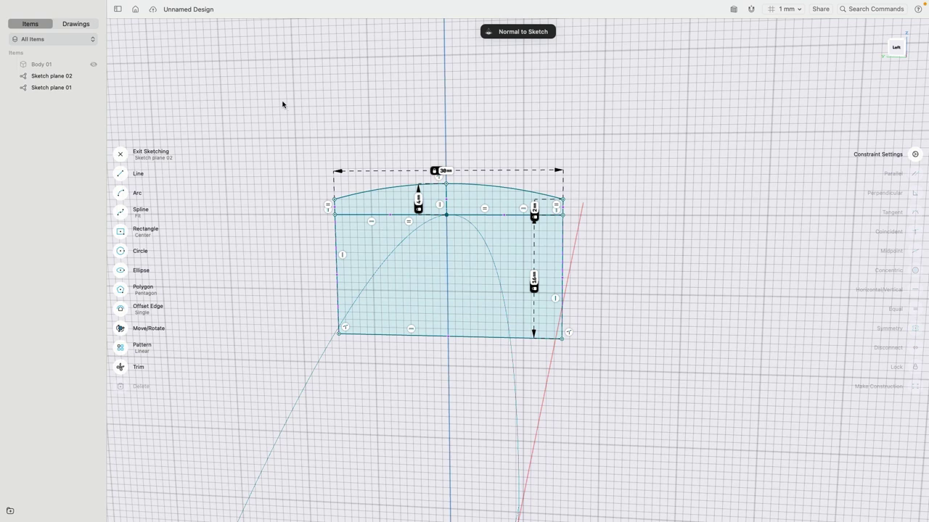
left_click(138, 213)
left_click(139, 216)
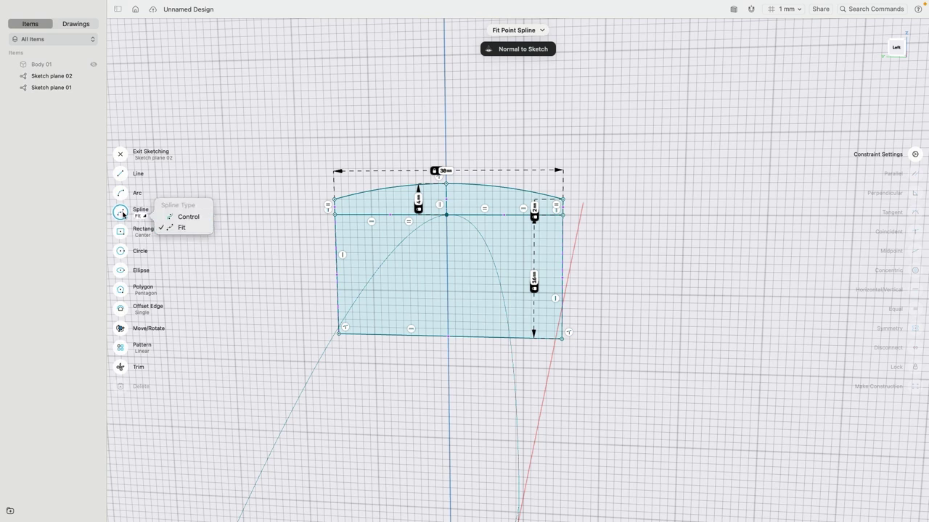
left_click(167, 227)
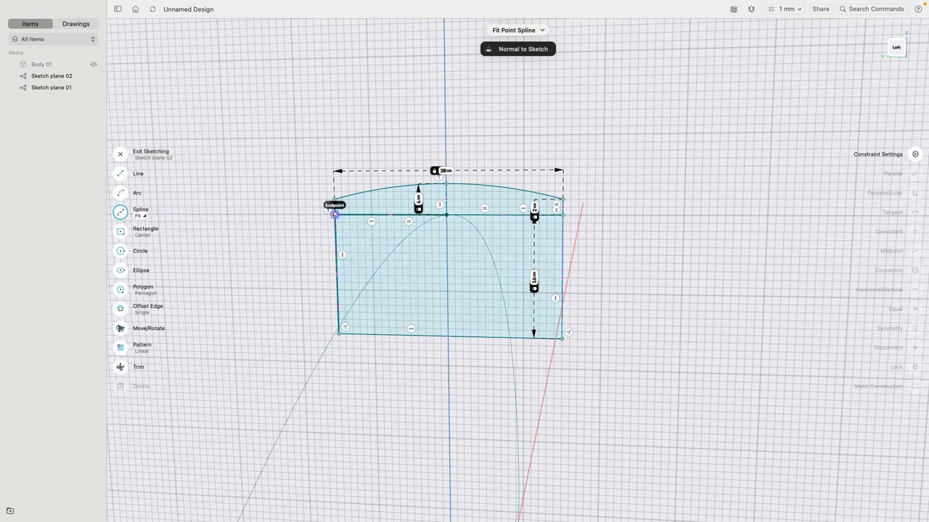
left_click(334, 214)
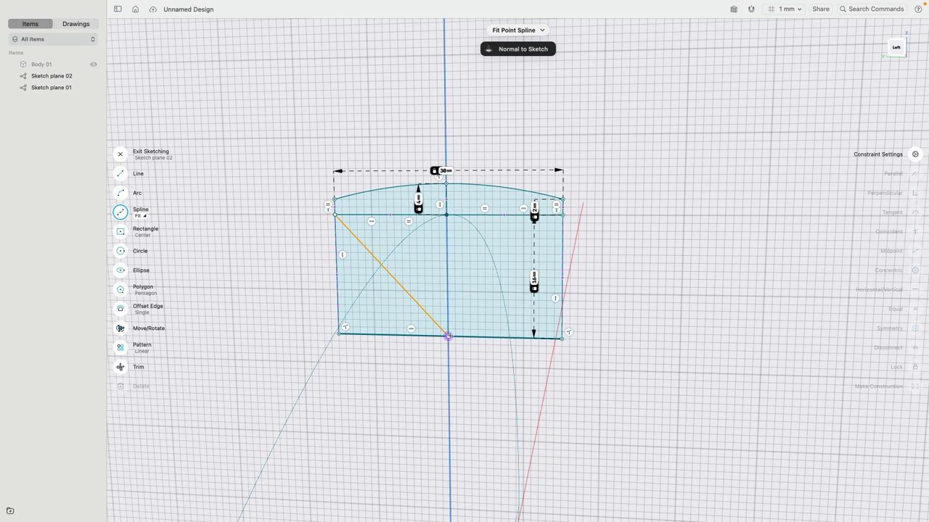
left_click(447, 336)
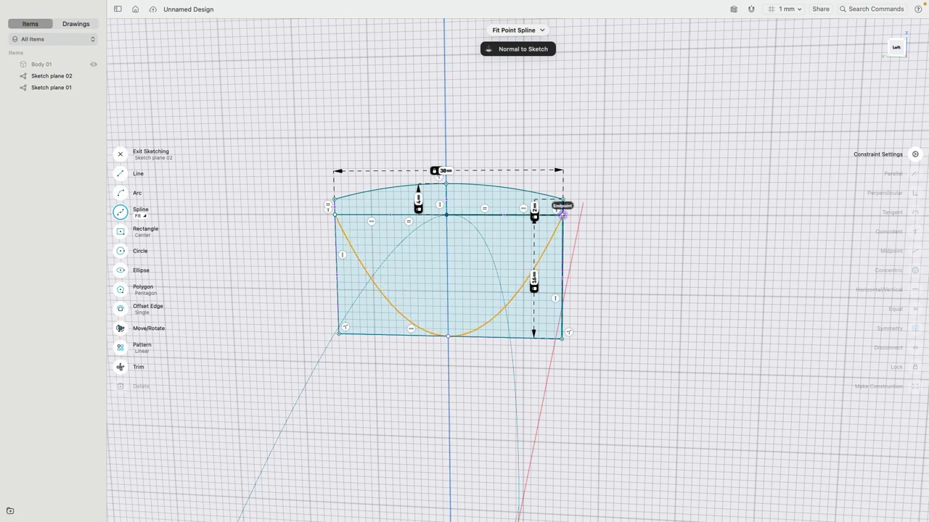
left_click(563, 214)
key("Escape")
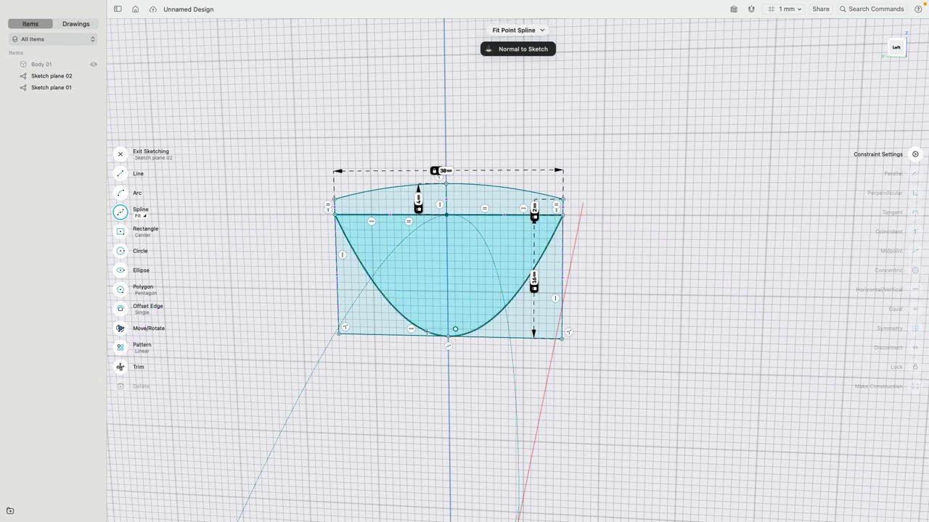
key("Escape")
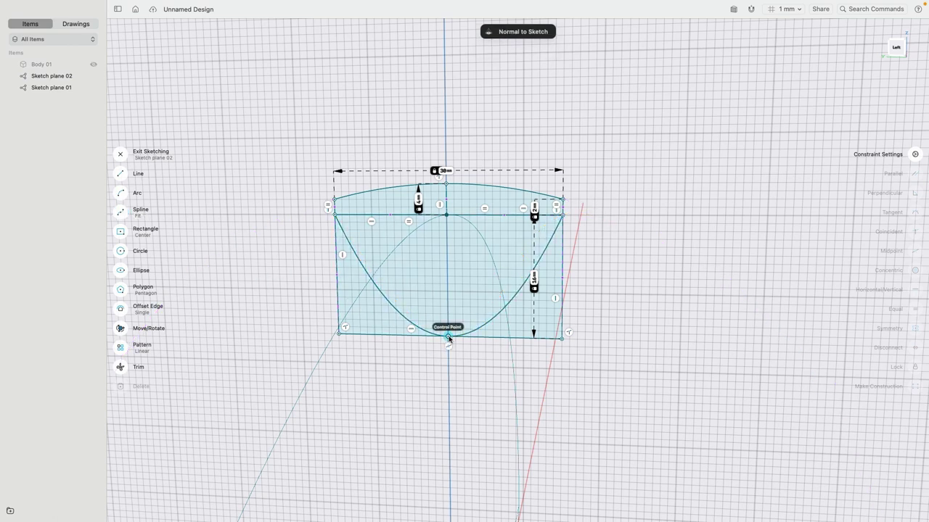
Lengthen the tangent handle of the spline's middle point along the bottom line to give the curve a fuller, rounder shape.
left_click(448, 337)
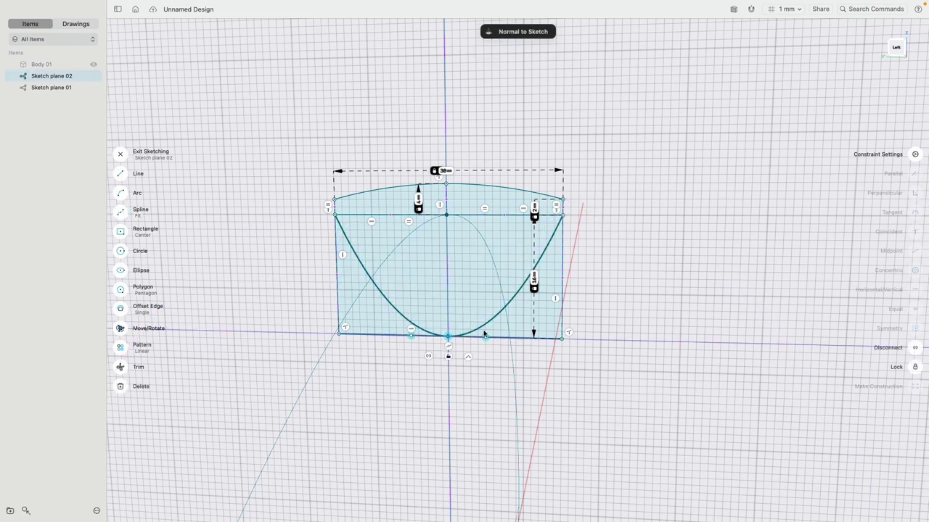
left_click_drag(486, 338, 519, 329)
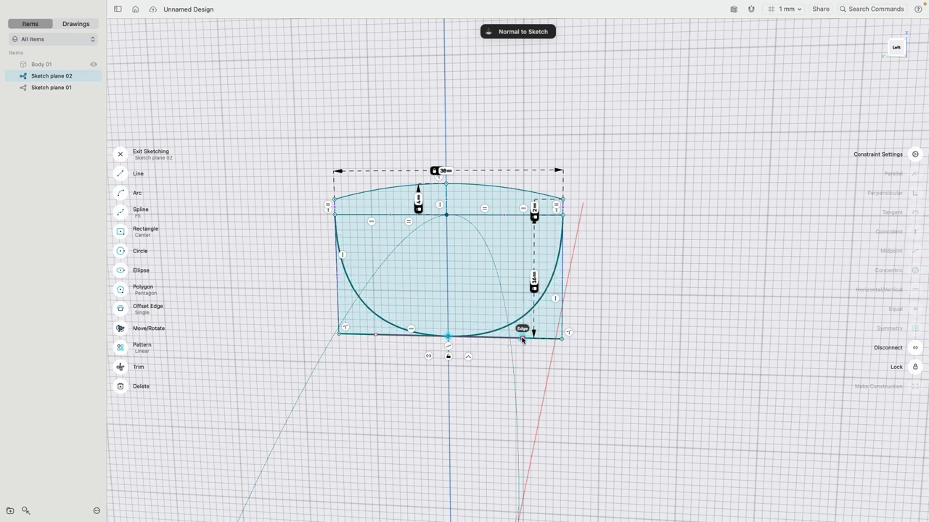
left_click(528, 364)
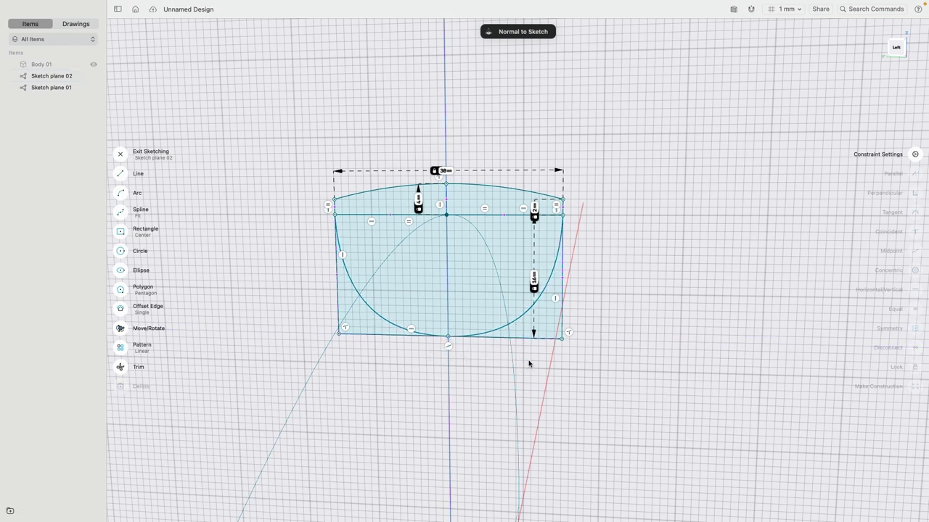
Convert the outline's two side lines and bottom line to construction geometry.
left_click(562, 267)
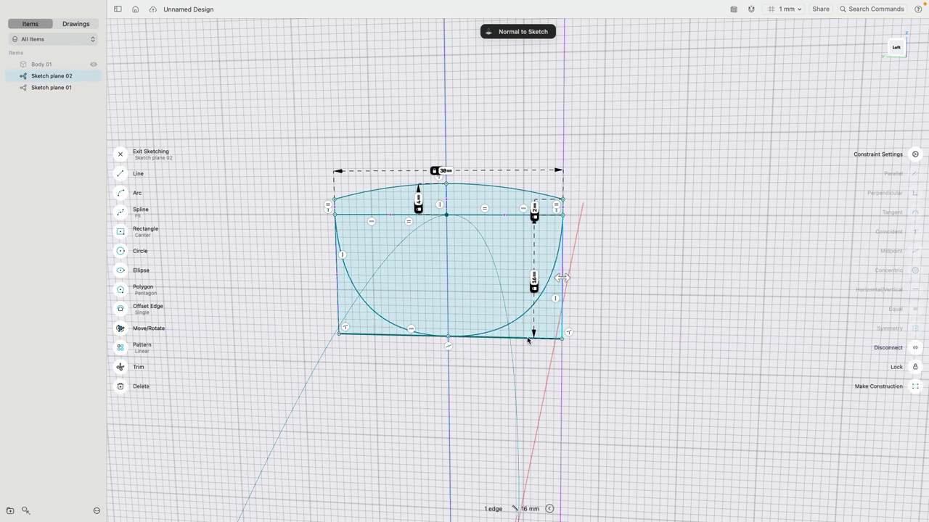
left_click(528, 339)
left_click(336, 293)
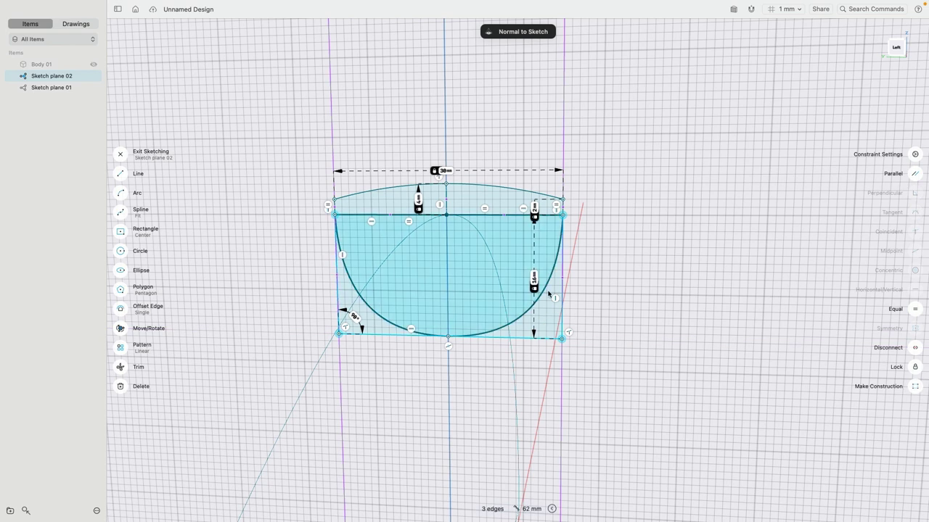
left_click(914, 387)
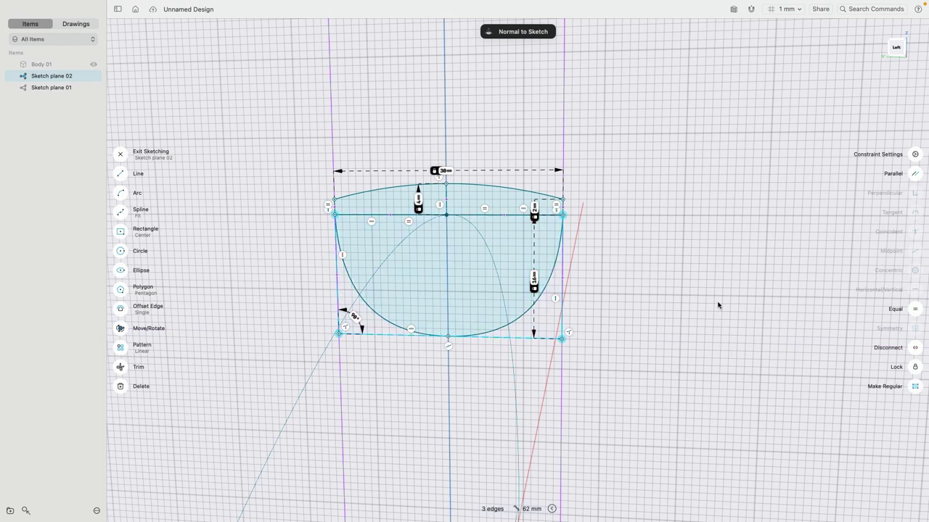
left_click(710, 297)
Sweep the rounded region enclosed by the spline along the large headband arc.
right_click_drag(708, 290, 532, 250)
left_click(516, 234)
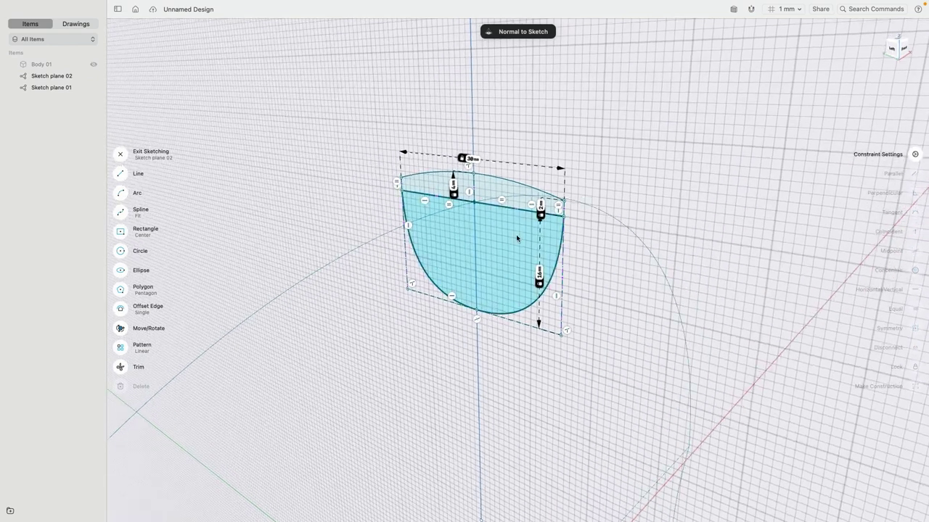
scroll(513, 244, "down", 5)
middle_click_drag(576, 274, 474, 196)
right_click_drag(474, 197, 489, 186)
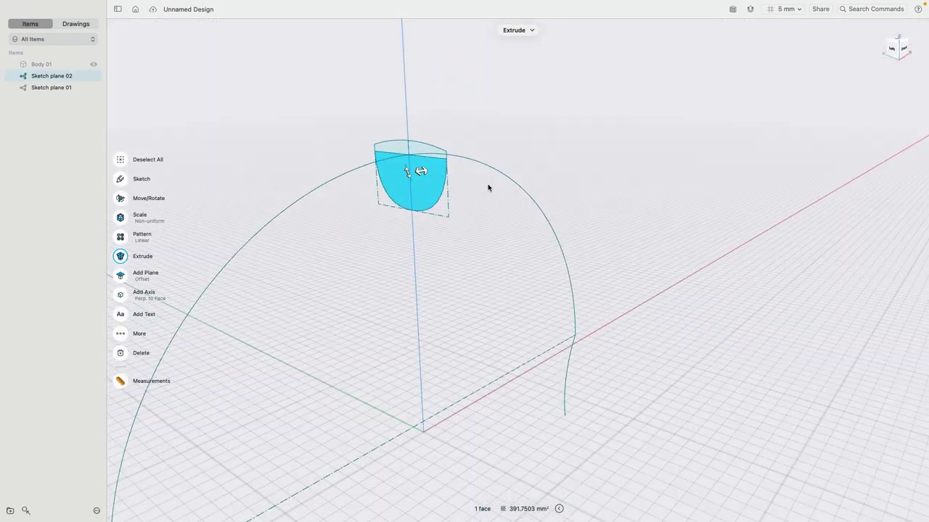
left_click(489, 170)
scroll(222, 145, "down", 2)
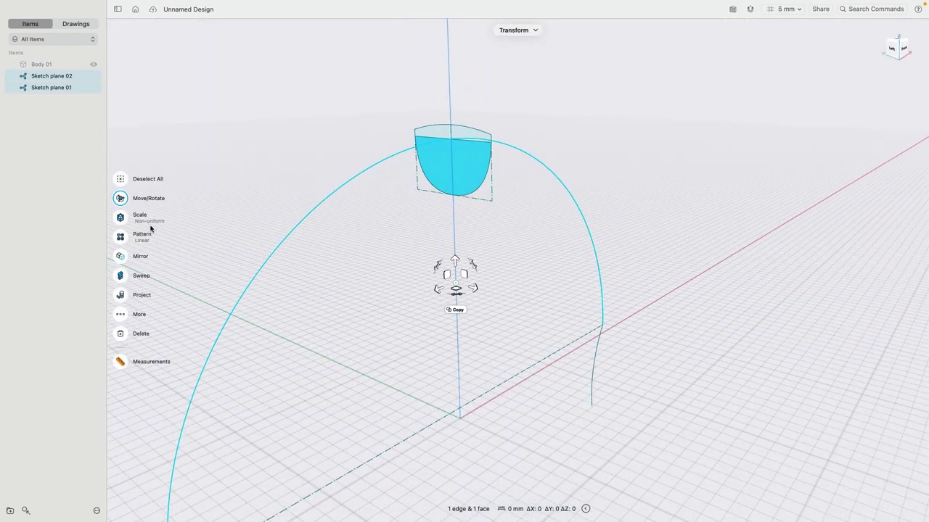
left_click(121, 275)
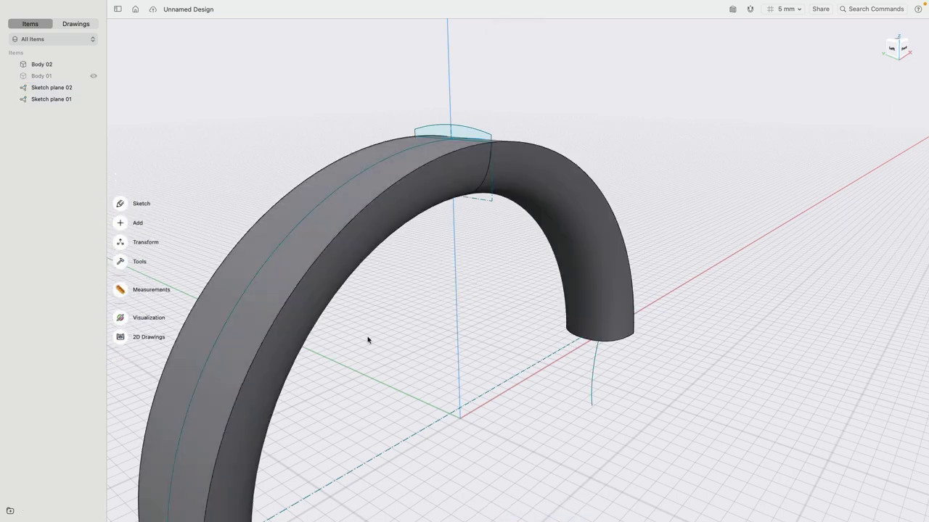
Show the hidden outer headband body, Body 01, together with the new swept body.
mouse_move(370, 338)
right_mouse_down()
mouse_move(504, 377)
mouse_move(329, 371)
mouse_move(402, 329)
mouse_move(410, 313)
mouse_move(500, 381)
right_mouse_up()
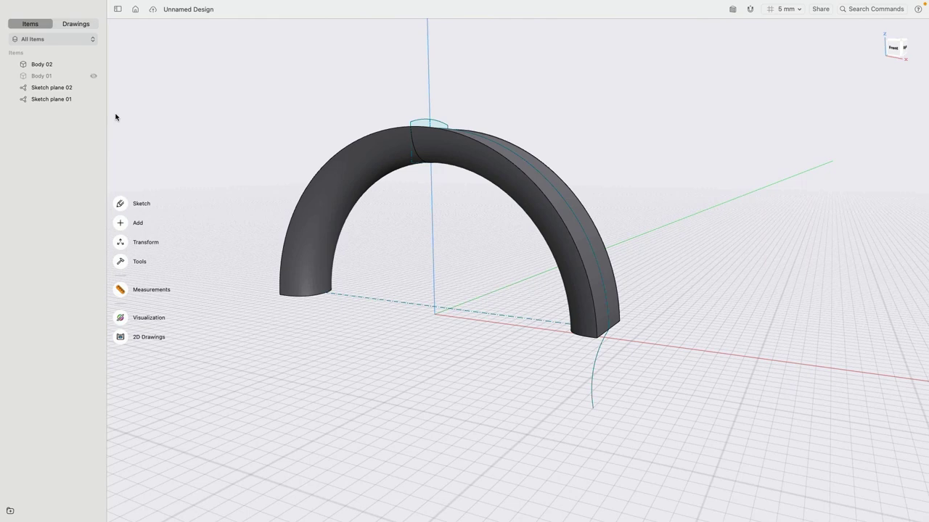
left_click(94, 76)
right_click_drag(348, 312, 375, 307)
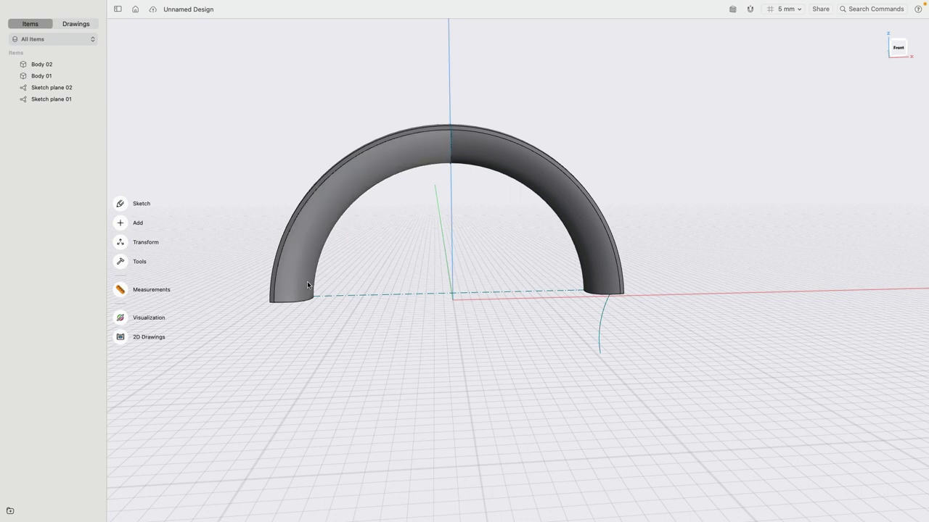
scroll(585, 294, "down", 5)
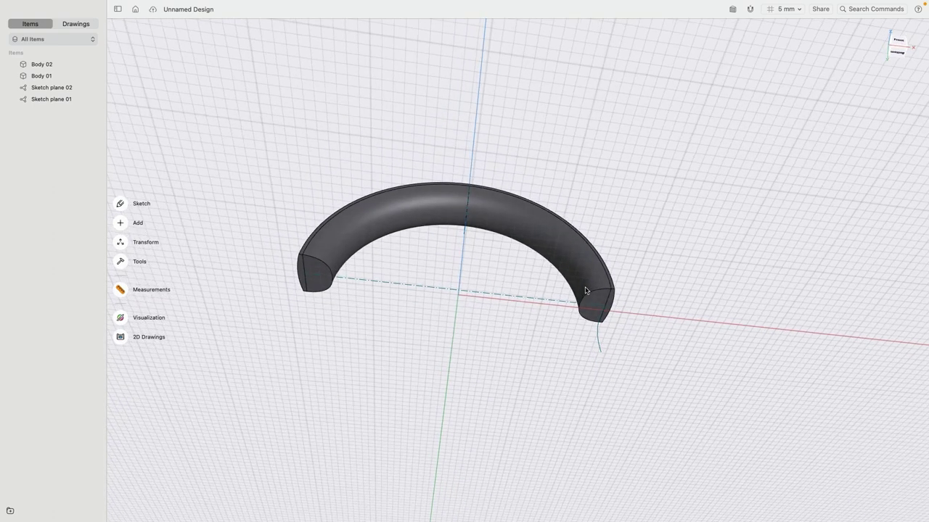
left_click(588, 306)
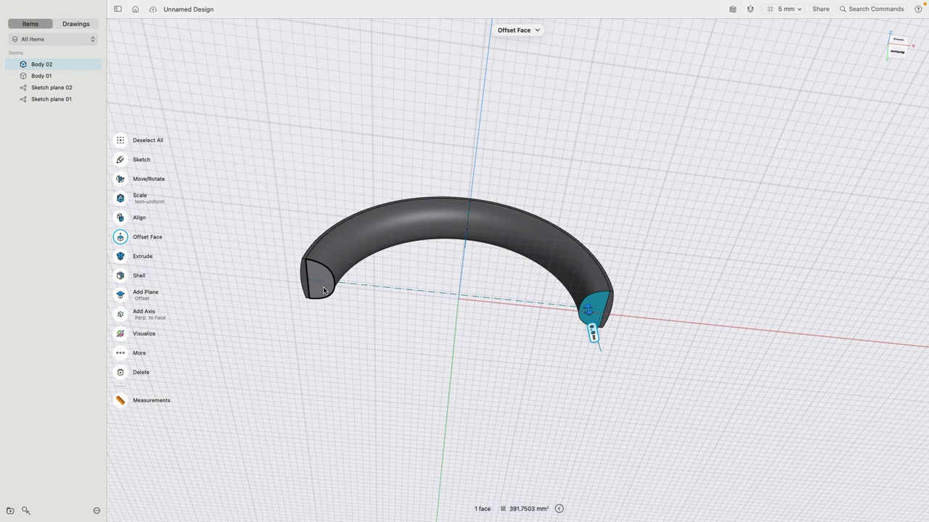
left_click(317, 279)
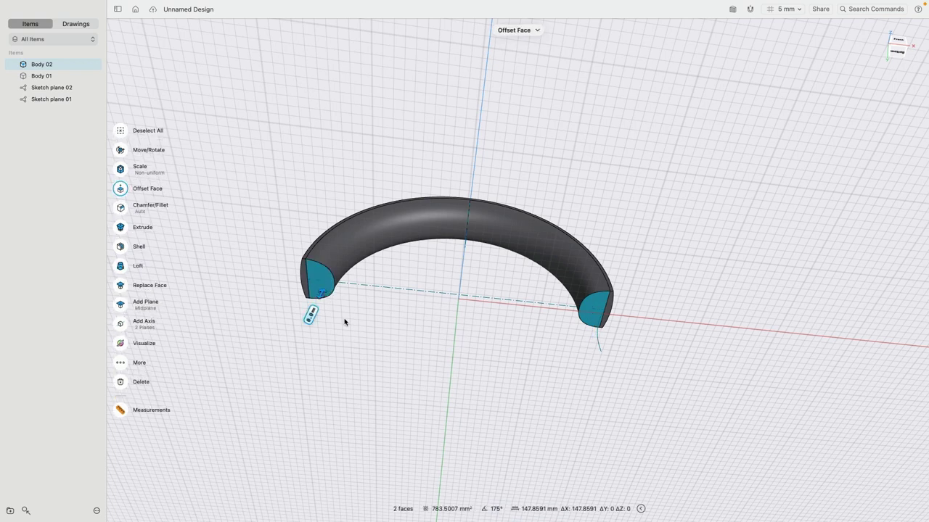
left_click(345, 321)
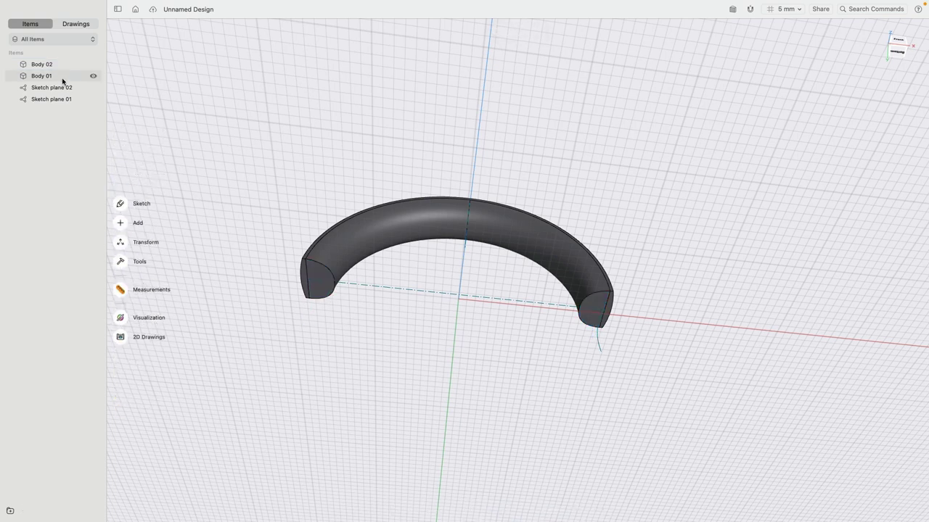
Hide Sketch plane 02, Sketch plane 01 and the outer band Body 01, leaving only the inner cushion body shown.
left_click(94, 89)
left_click(93, 99)
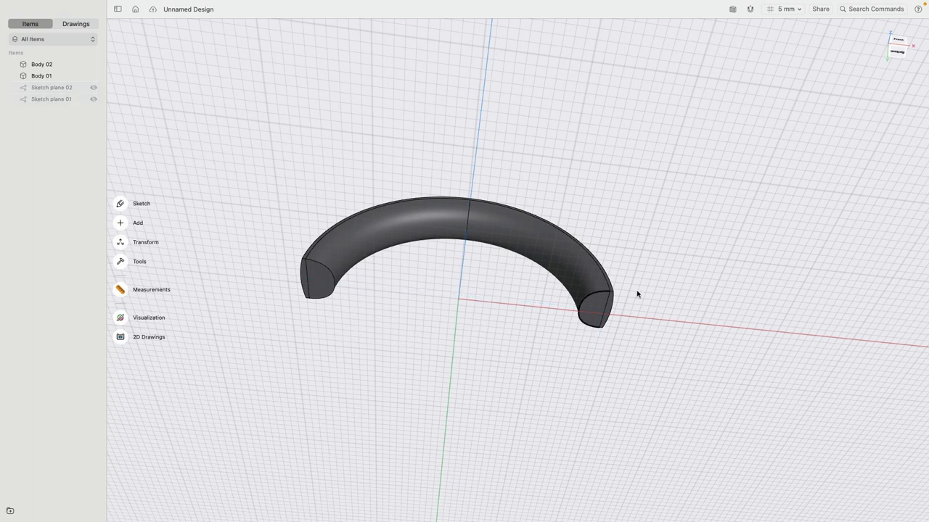
scroll(636, 292, "up", 5)
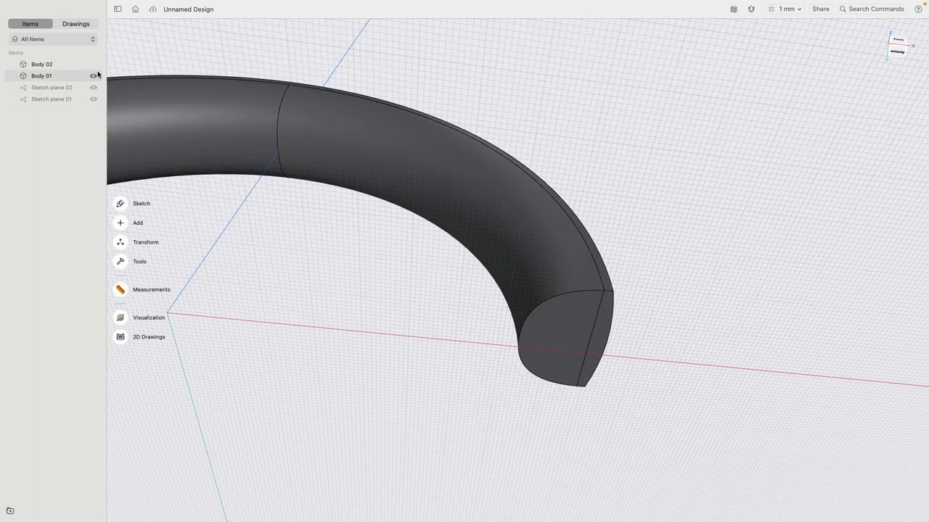
left_click(93, 77)
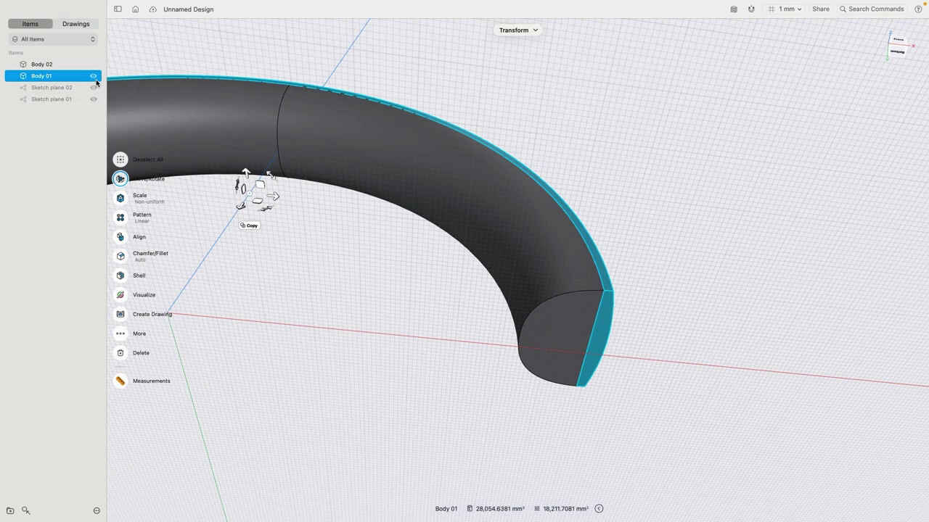
left_click(93, 78)
Sketch a 5.5 mm line outward from the midpoint of the straight edge on the cushion's end face at the positive X side.
scroll(641, 363, "up", 3)
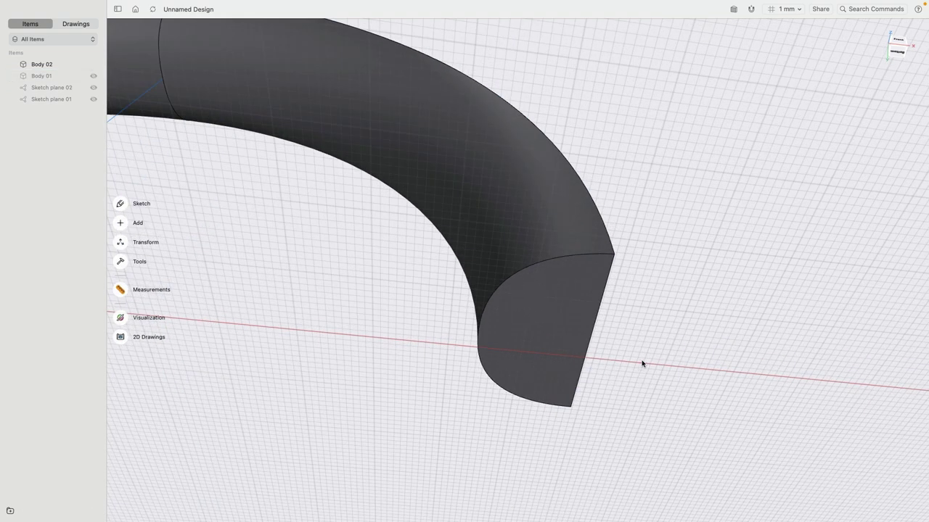
middle_click_drag(641, 324, 593, 280)
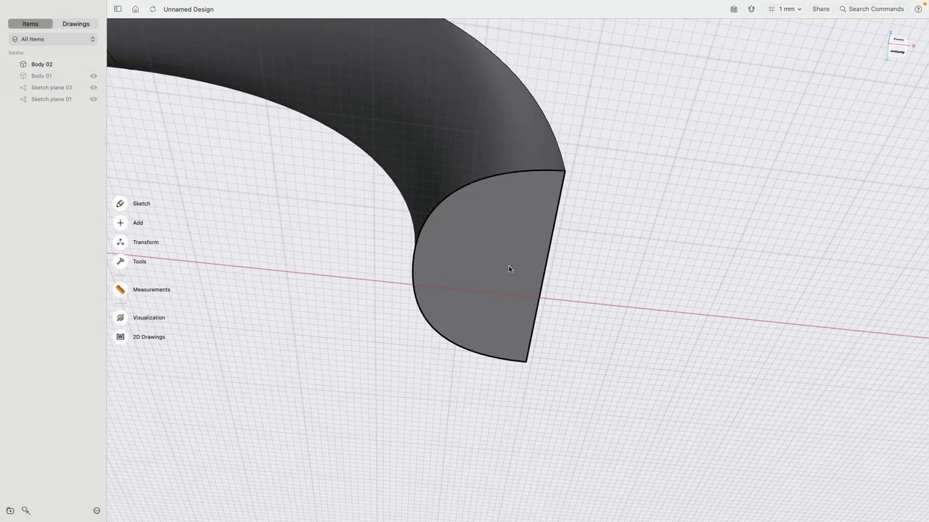
left_click(509, 269)
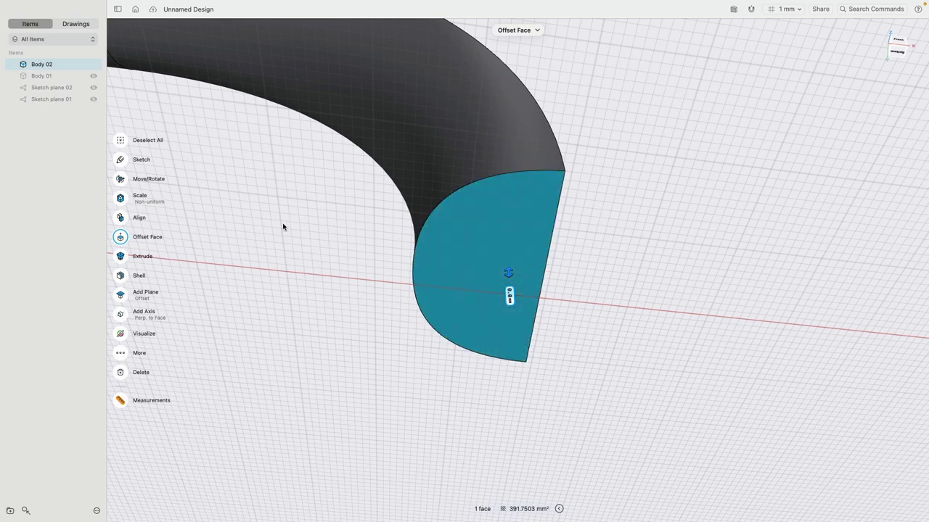
left_click(121, 160)
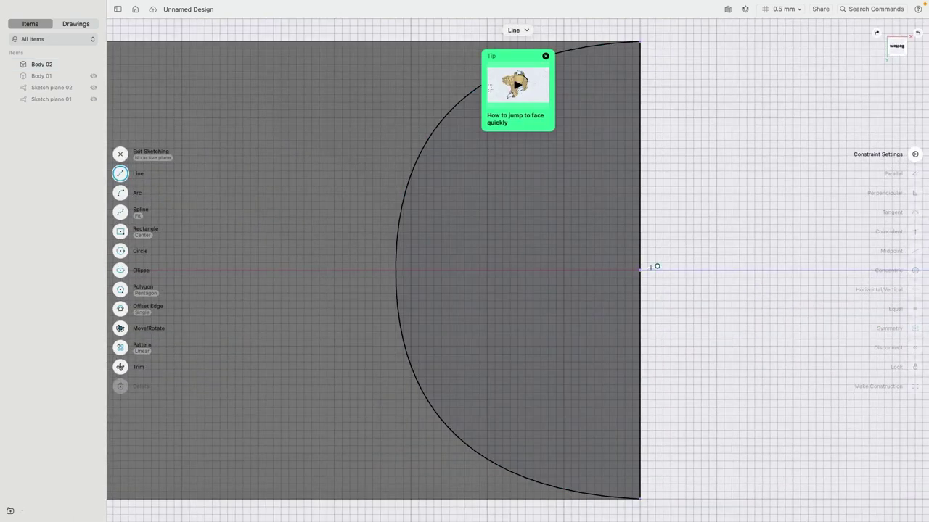
left_click(640, 269)
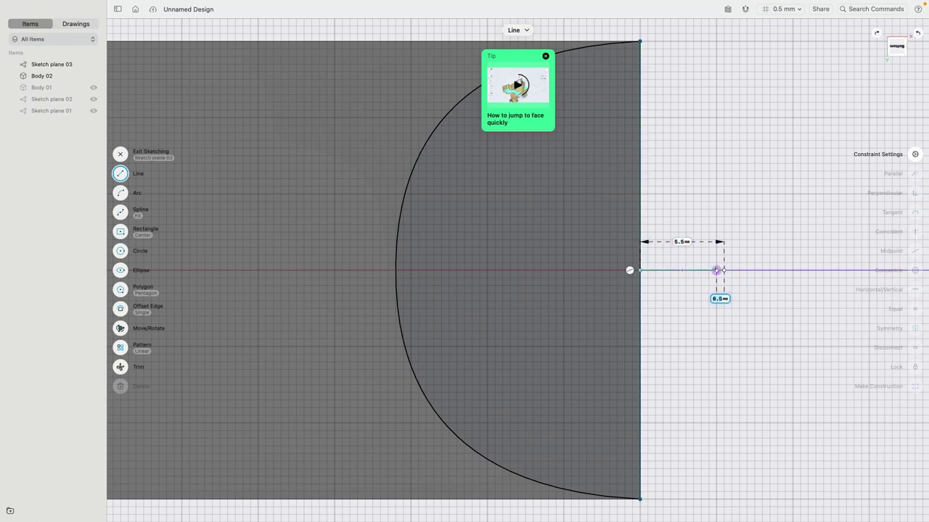
scroll(708, 277, "down", 4)
key("Escape")
mouse_move(693, 181)
right_mouse_down()
mouse_move(710, 254)
mouse_move(700, 290)
mouse_move(708, 286)
right_mouse_up()
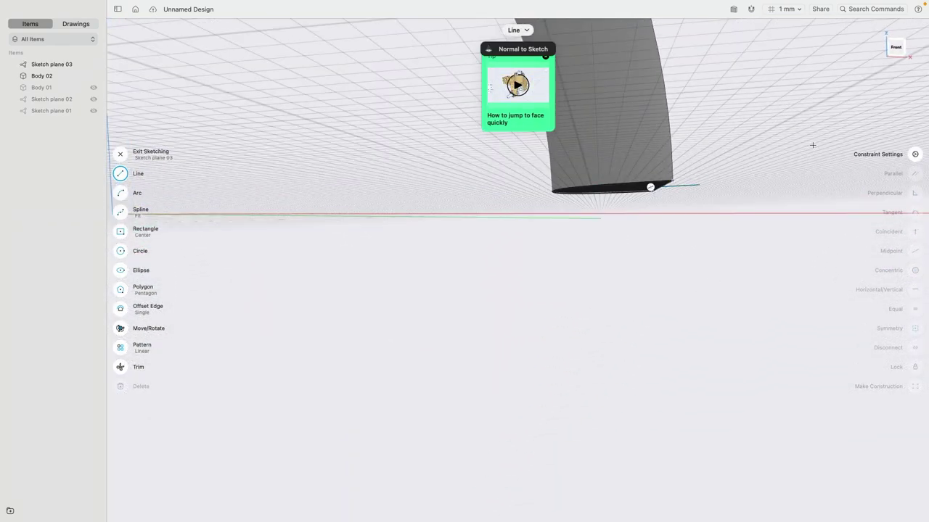
left_click(895, 49)
key("Escape")
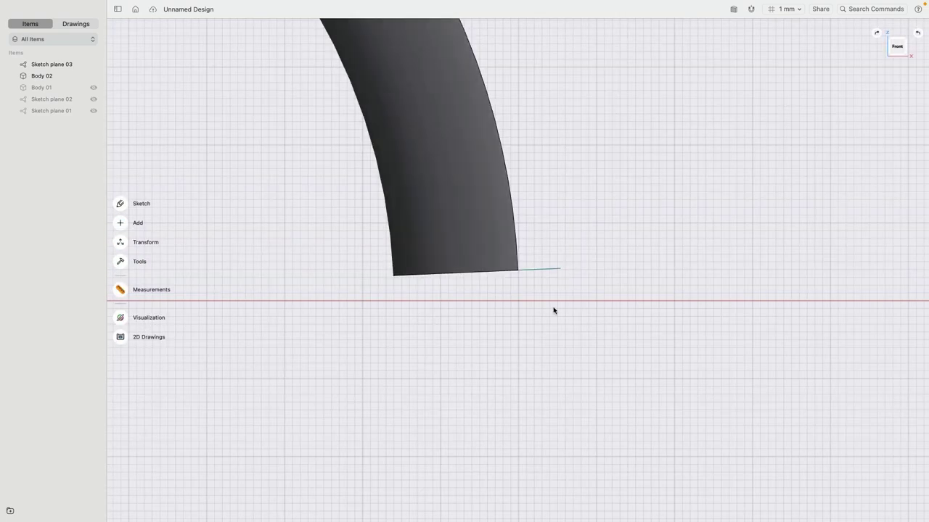
Set up a non-uniform scale of that end face with its origin at the midpoint of the straight edge, aligned with the sketched line.
right_click_drag(554, 310, 552, 255)
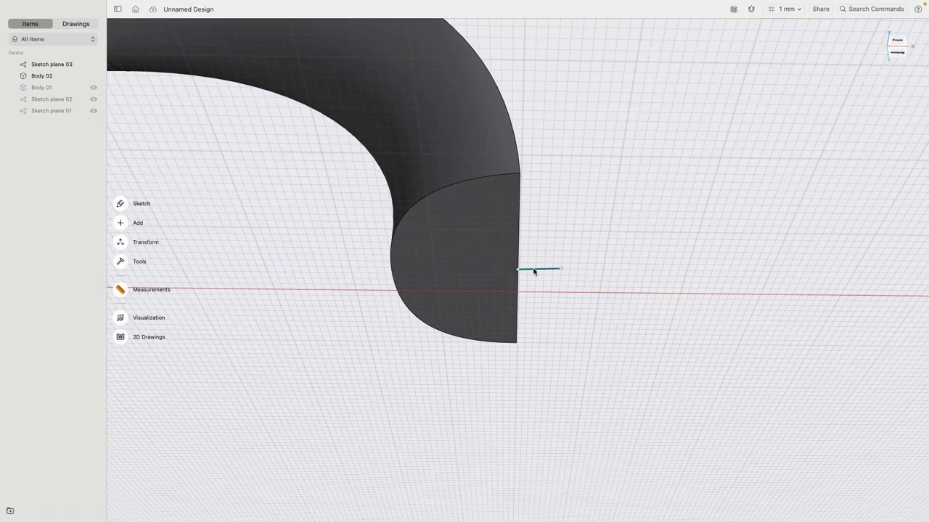
left_click(464, 235)
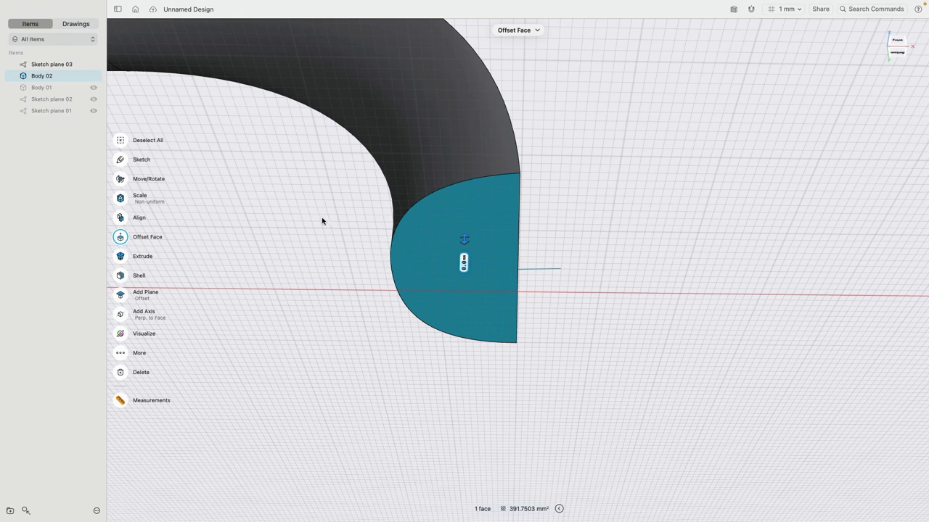
left_click(121, 202)
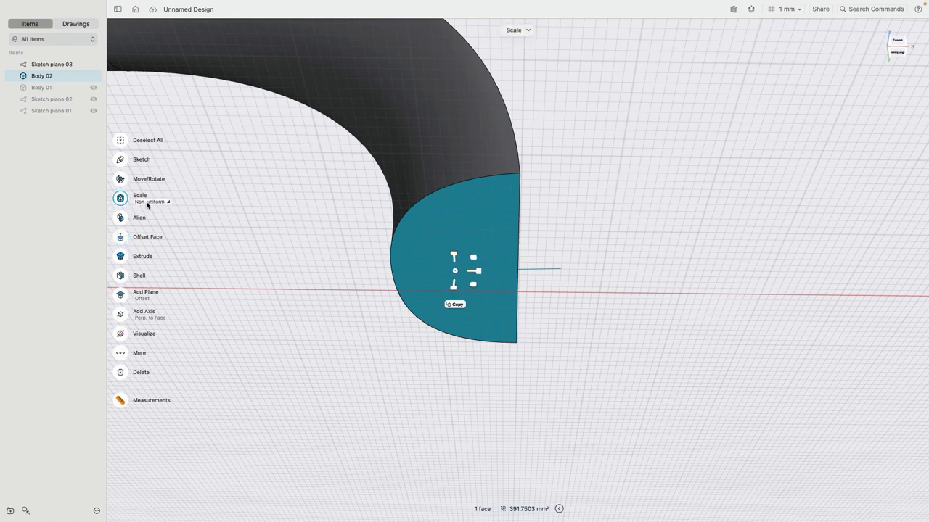
left_click(150, 202)
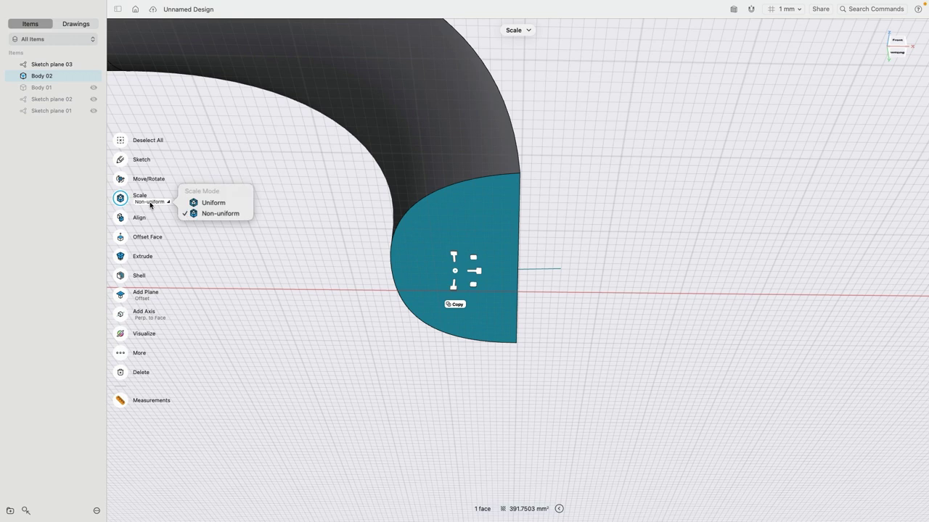
left_click(200, 214)
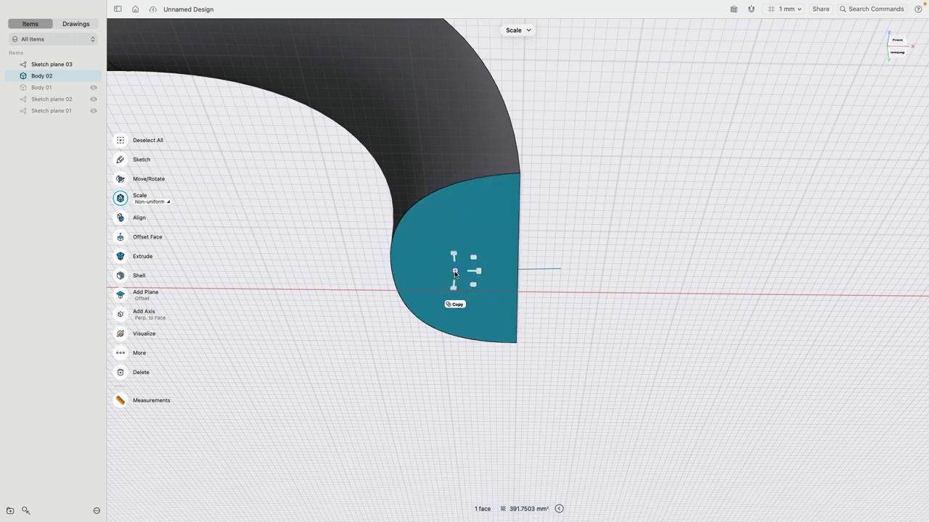
left_click_drag(455, 273, 466, 271)
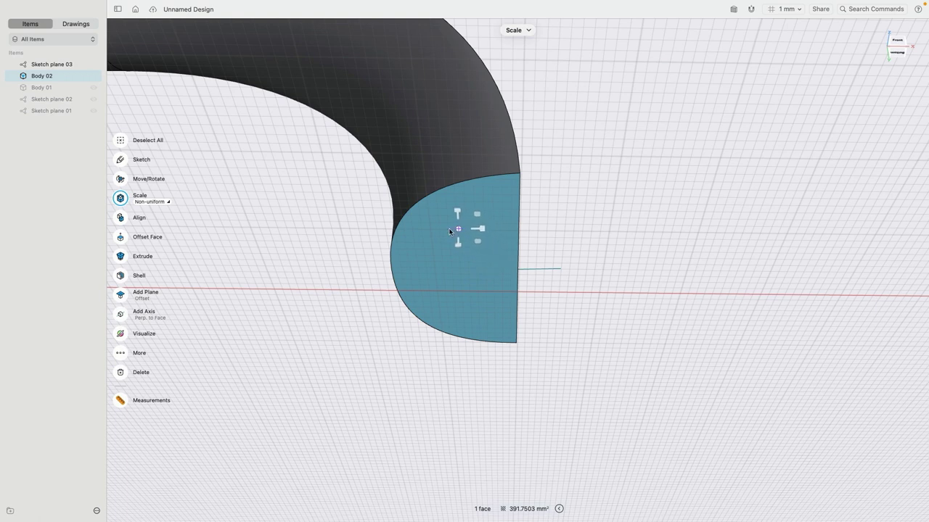
left_click_drag(450, 232, 462, 288)
mouse_move(511, 261)
left_mouse_down()
mouse_move(516, 253)
mouse_move(518, 273)
left_mouse_up()
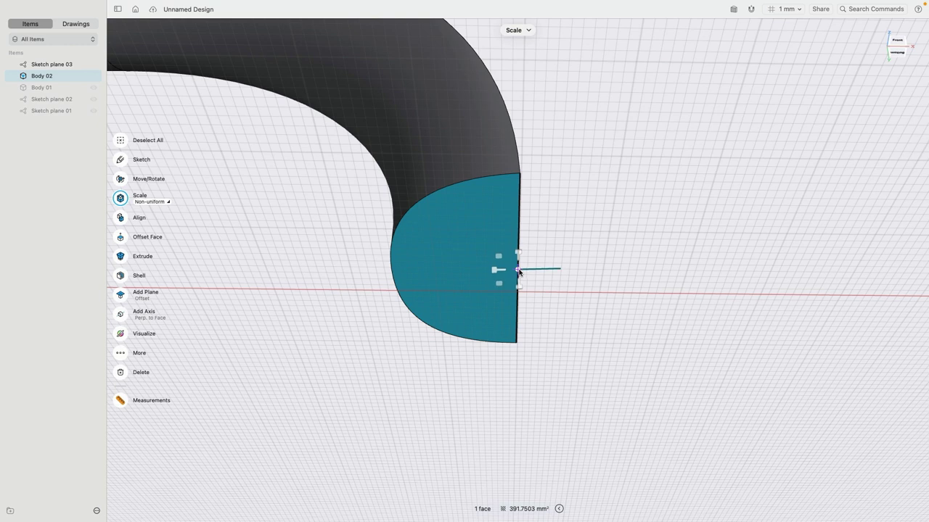
left_click_drag(519, 270, 521, 271)
Scale the end face to 0.25 along the sketched line's direction, thinning that end of the cushion toward its straight edge.
mouse_move(551, 200)
right_mouse_down()
mouse_move(552, 252)
mouse_move(555, 236)
right_mouse_up()
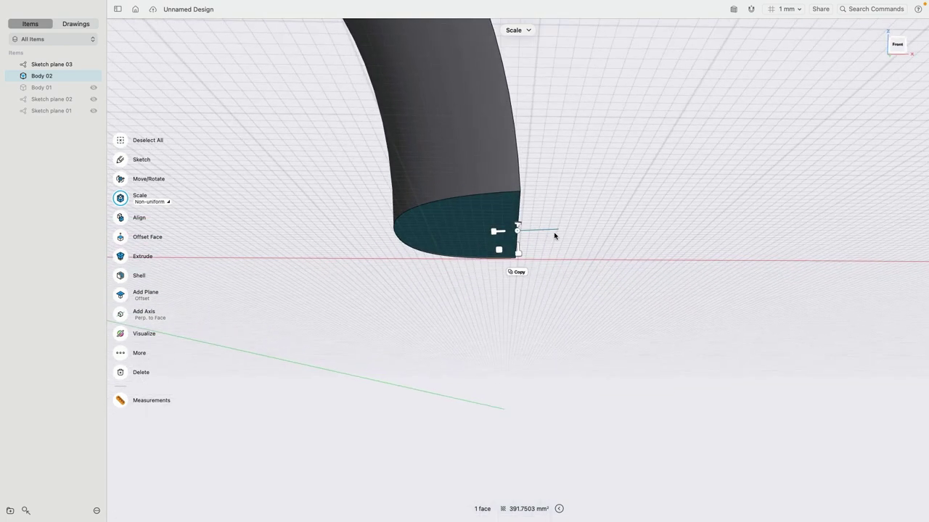
left_click(497, 232)
left_click_drag(499, 234, 608, 230)
scroll(555, 236, "down", 4)
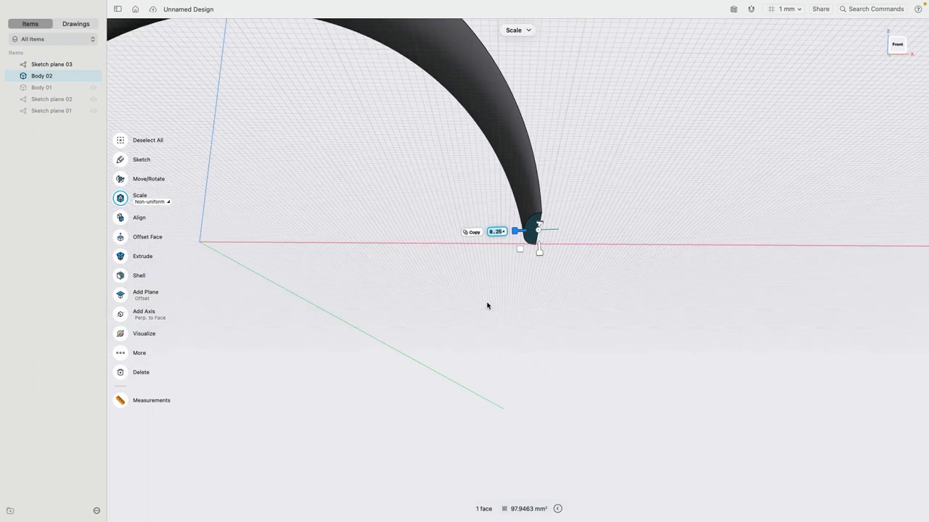
right_click_drag(487, 305, 478, 256)
left_click(334, 223)
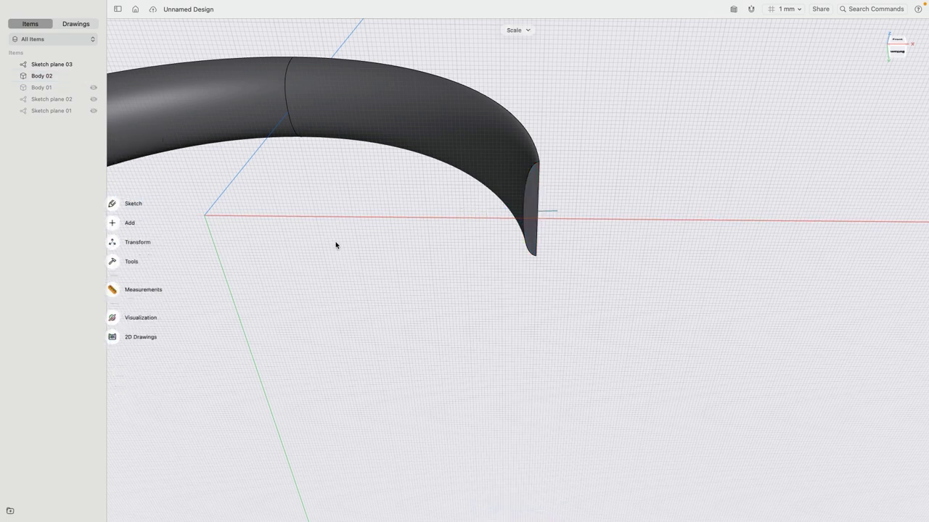
Sketch an 8 mm line outward from the midpoint of the straight edge on the cushion's opposite end face.
scroll(327, 211, "up", 1)
middle_click_drag(327, 211, 511, 251)
scroll(350, 293, "up", 6)
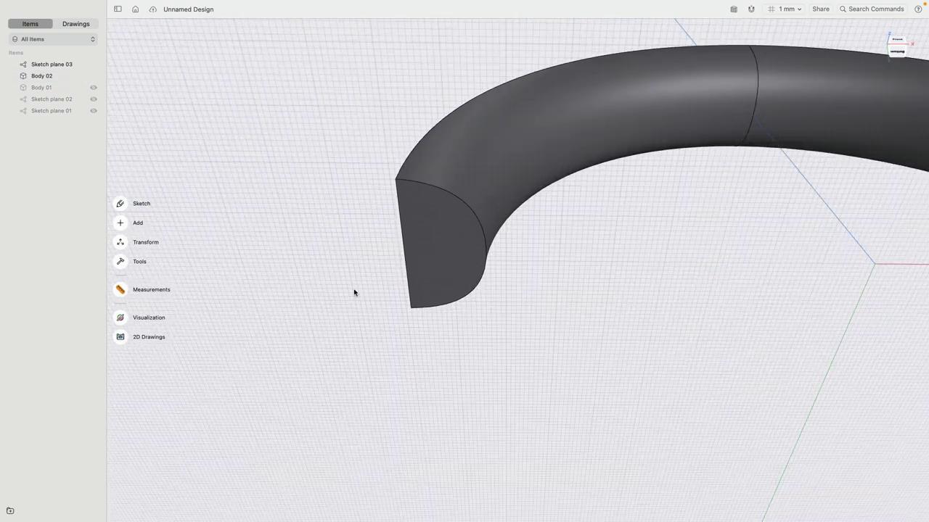
left_click(456, 223)
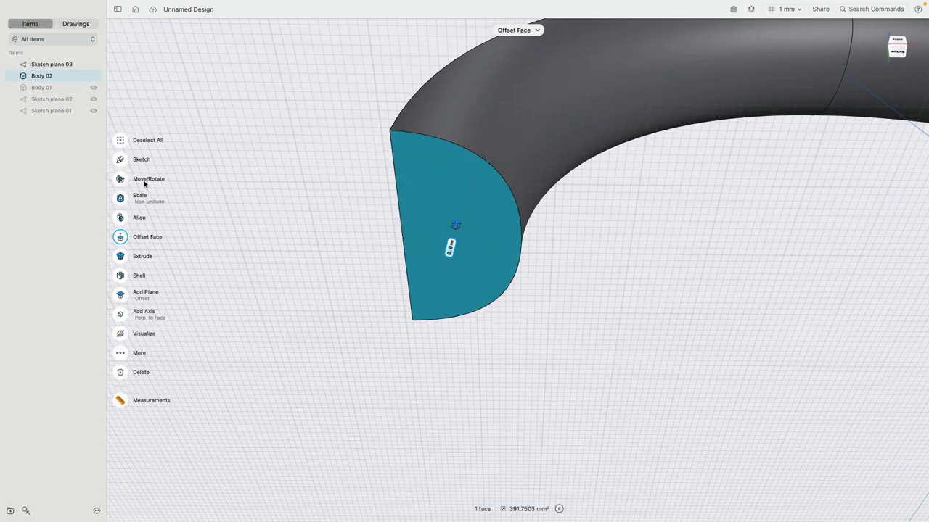
left_click(125, 161)
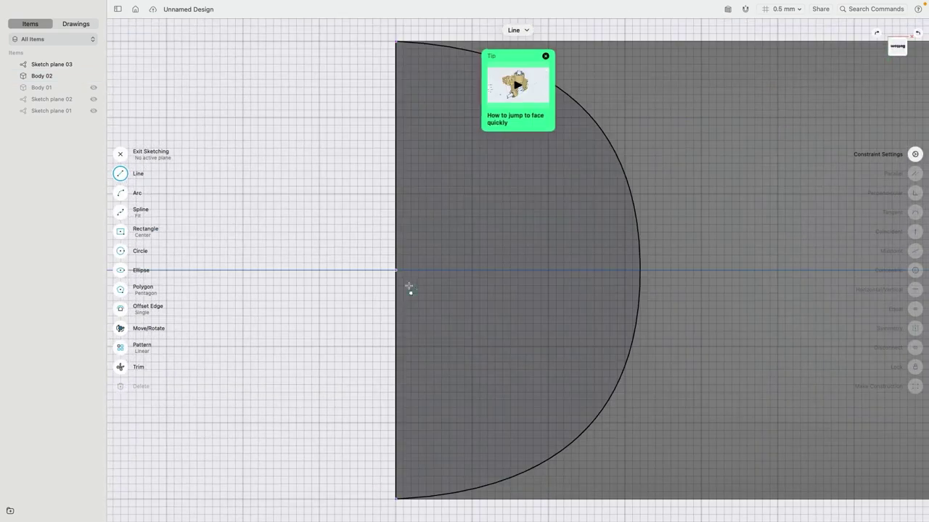
left_click(394, 269)
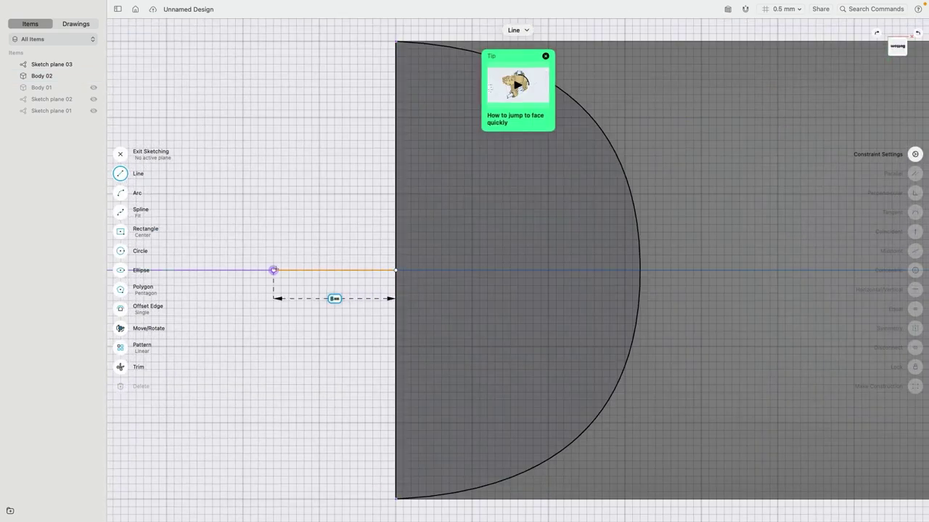
left_click(273, 270)
scroll(277, 271, "down", 5)
right_click_drag(298, 218, 299, 305)
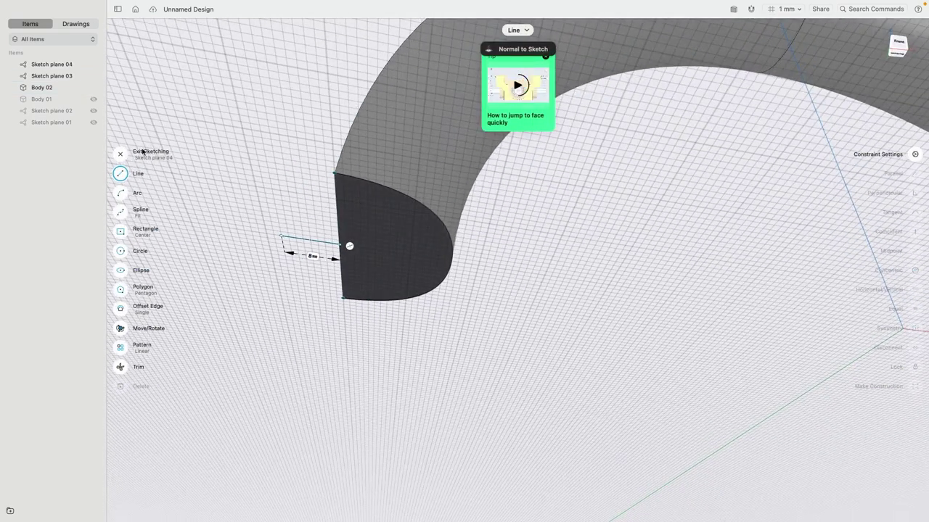
left_click(123, 155)
Scale the opposite end face non-uniformly toward its straight edge so that end of the cushion also tapers thin.
left_click(368, 235)
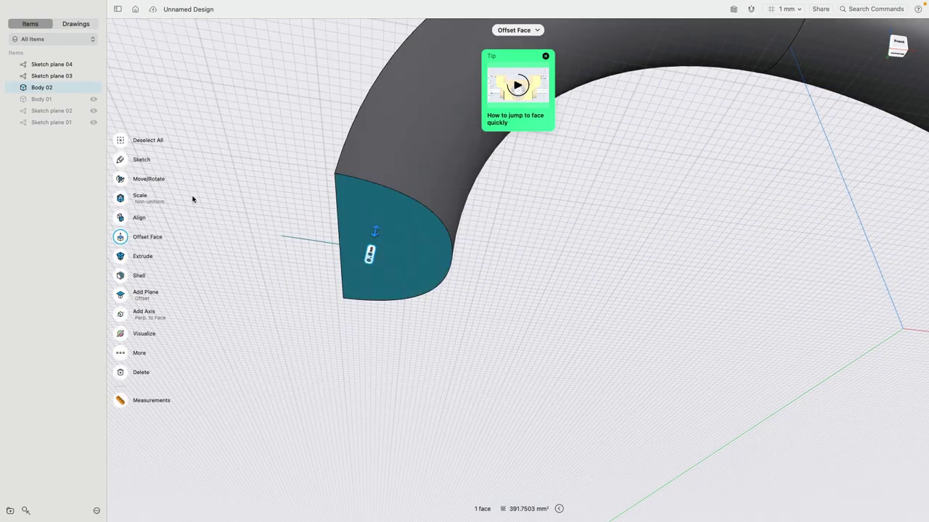
left_click(121, 197)
left_click_drag(352, 250, 247, 234)
left_click(243, 211)
Delete the two helper sketches, Sketch plane 03 and Sketch plane 04.
scroll(270, 230, "down", 4)
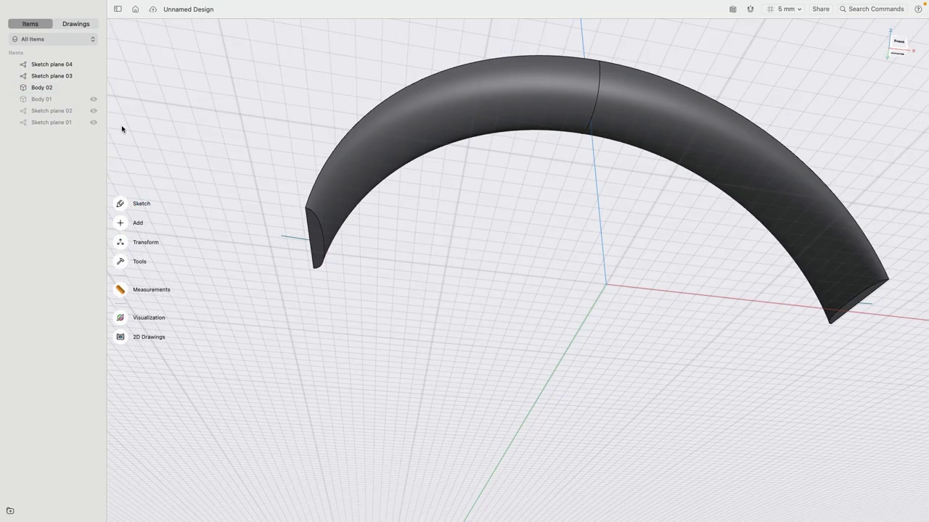
left_click(67, 65)
left_click(64, 77, "shift")
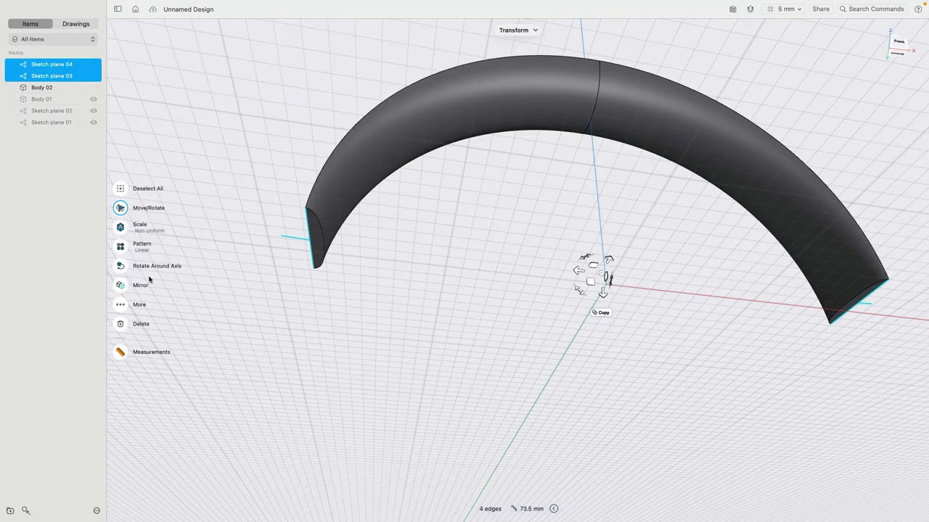
left_click(120, 325)
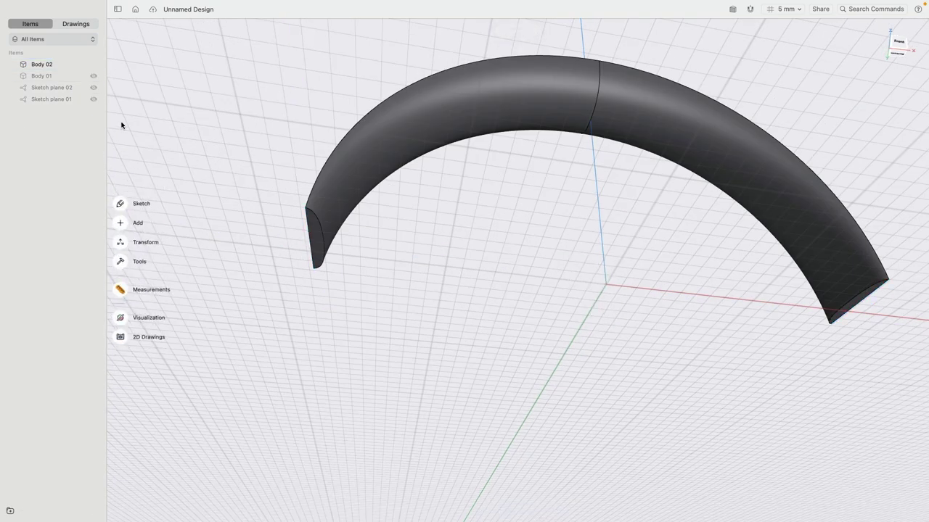
Show the outer band Body 01 and the guide sketch Sketch plane 01 again, viewing the headband from the front.
left_click(94, 76)
right_click_drag(262, 196, 265, 231)
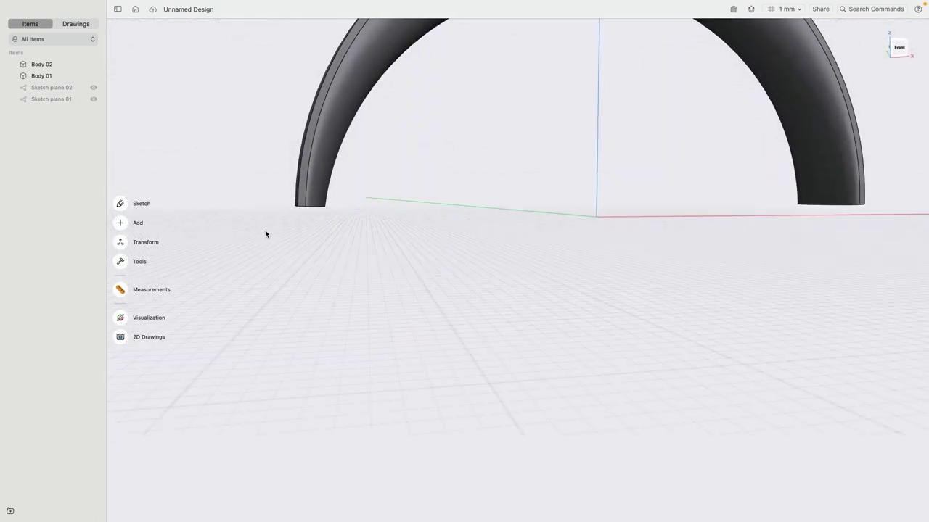
left_click(898, 46)
middle_click_drag(670, 201, 407, 317)
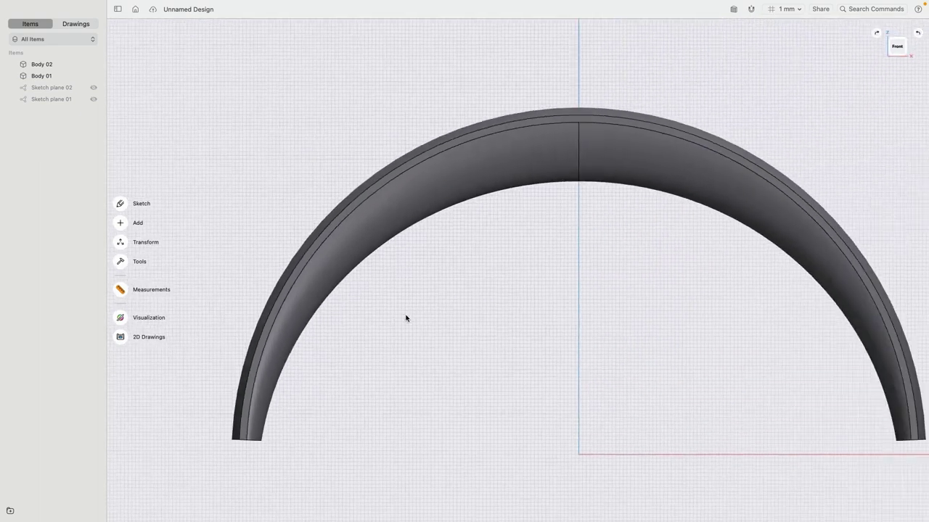
middle_click_drag(711, 365, 380, 211)
scroll(701, 299, "up", 5)
scroll(690, 303, "down", 5)
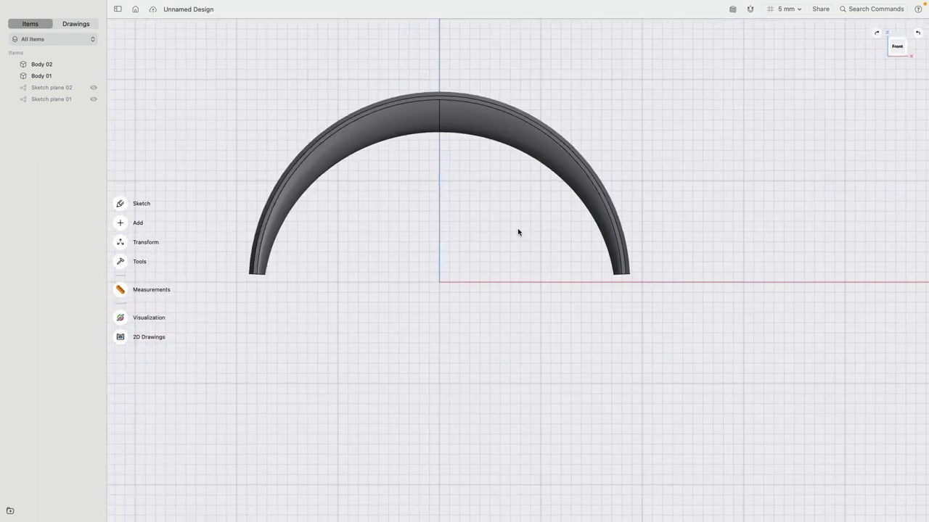
left_click(93, 100)
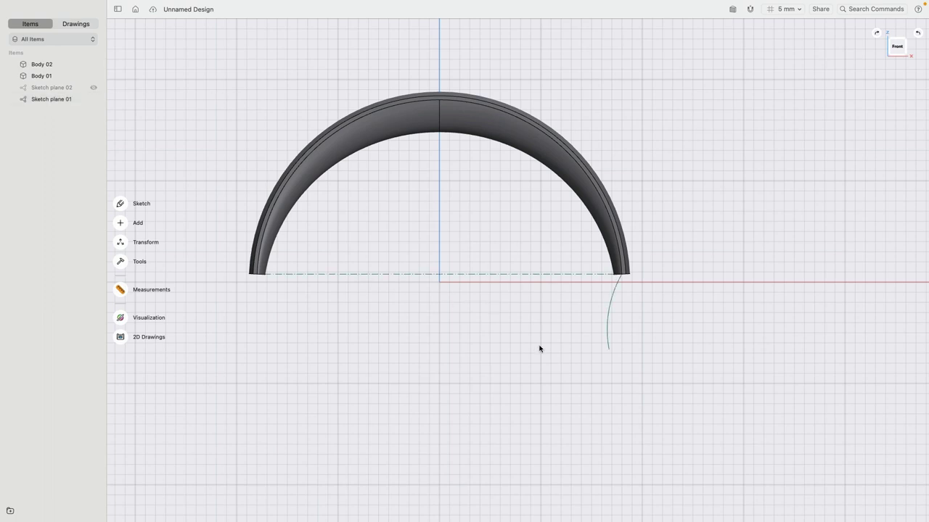
Sweep the outer band's lower end face along the guide arc to form the outer part of the arm.
right_click_drag(532, 327, 566, 286)
scroll(630, 269, "up", 3)
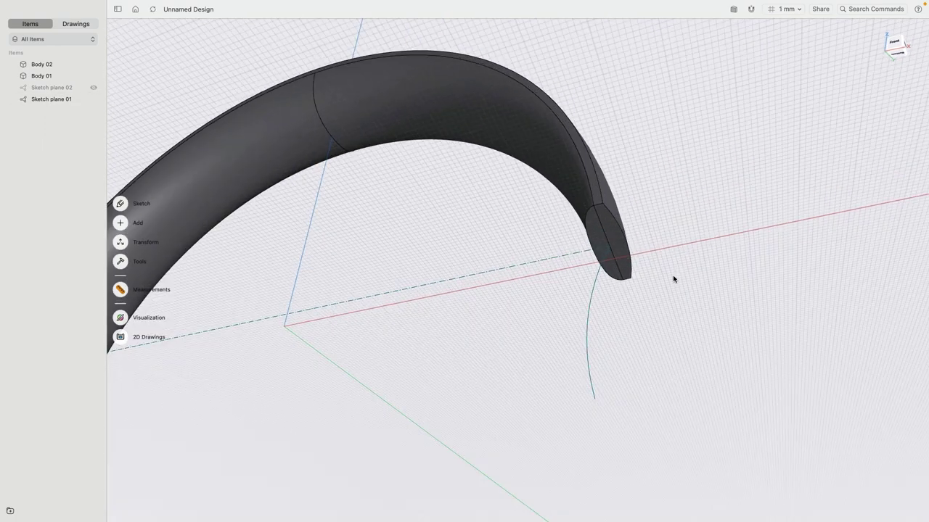
left_click(614, 242)
middle_click_drag(614, 323, 717, 272)
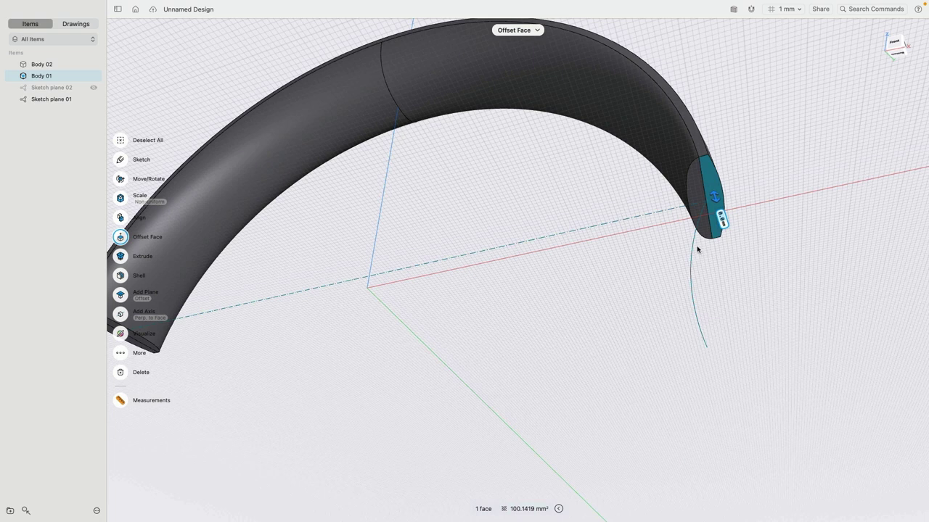
left_click(692, 247)
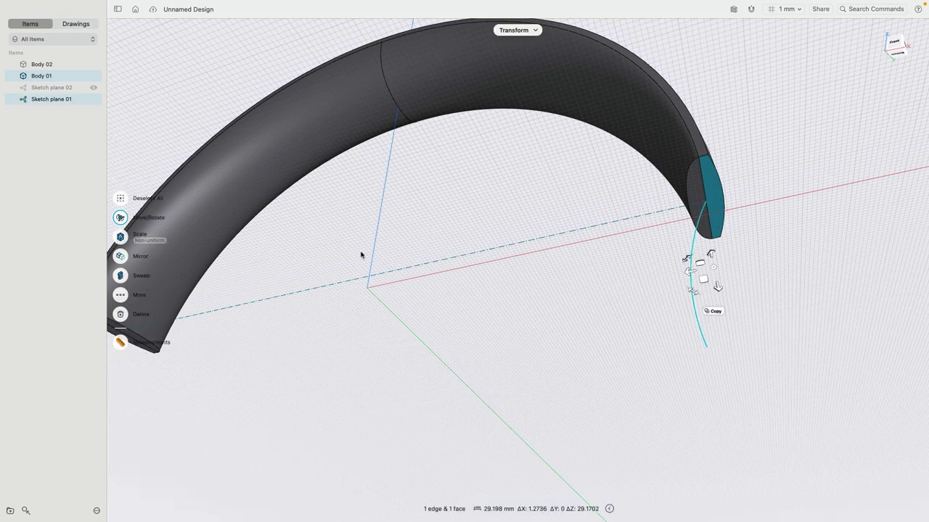
left_click(119, 275)
right_click_drag(431, 259, 498, 336)
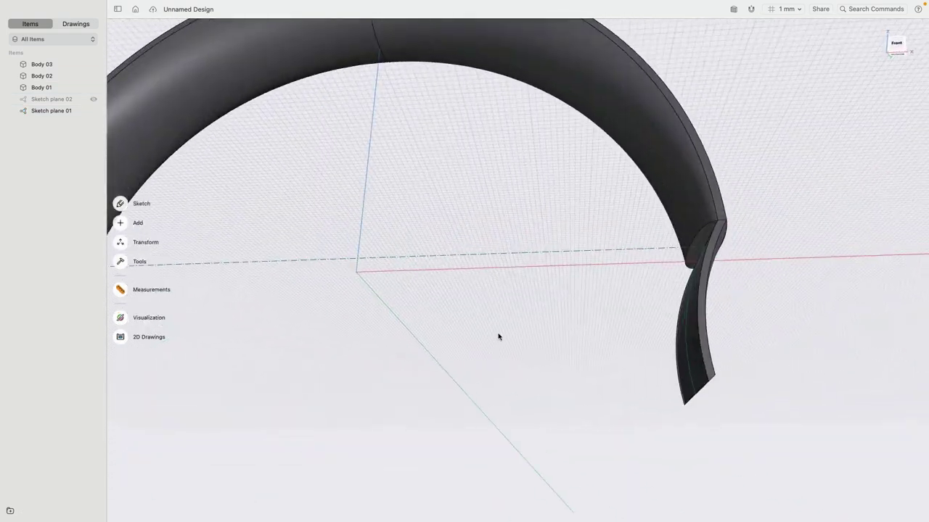
Sweep the inner cushion's adjoining end face along the same guide arc to form the arm's inner part.
left_click(700, 244)
left_click(684, 335)
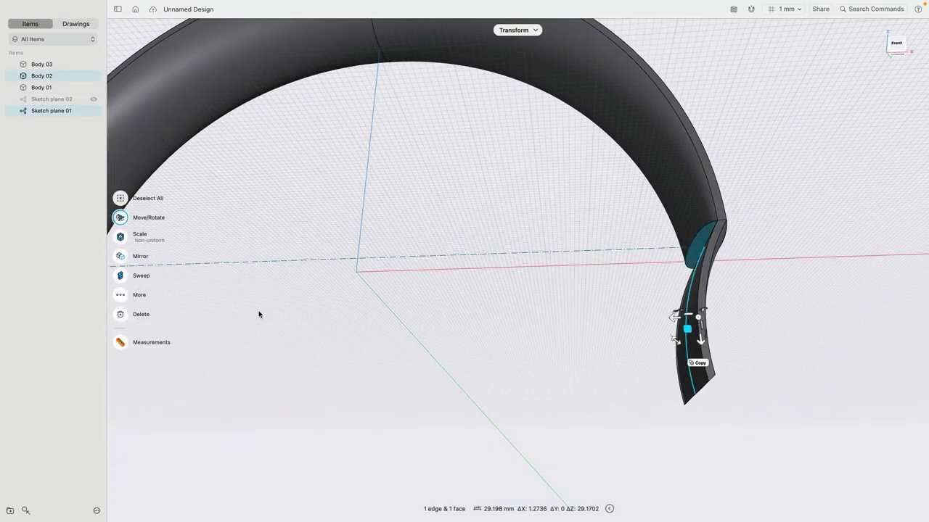
left_click(120, 277)
right_click_drag(534, 347, 535, 372)
scroll(535, 371, "down", 5)
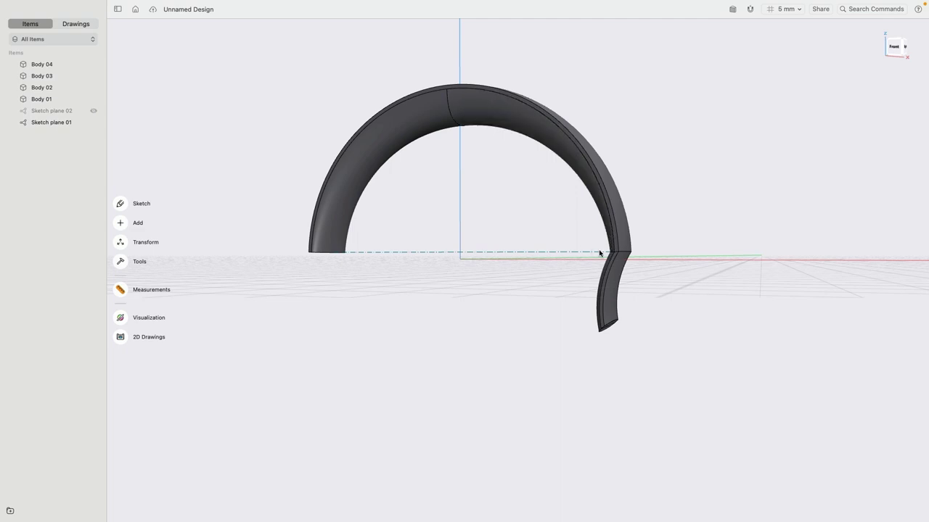
Mirror both swept arm bodies across the headband's central Right plane to the opposite end, keeping the originals.
right_click_drag(599, 251, 604, 263)
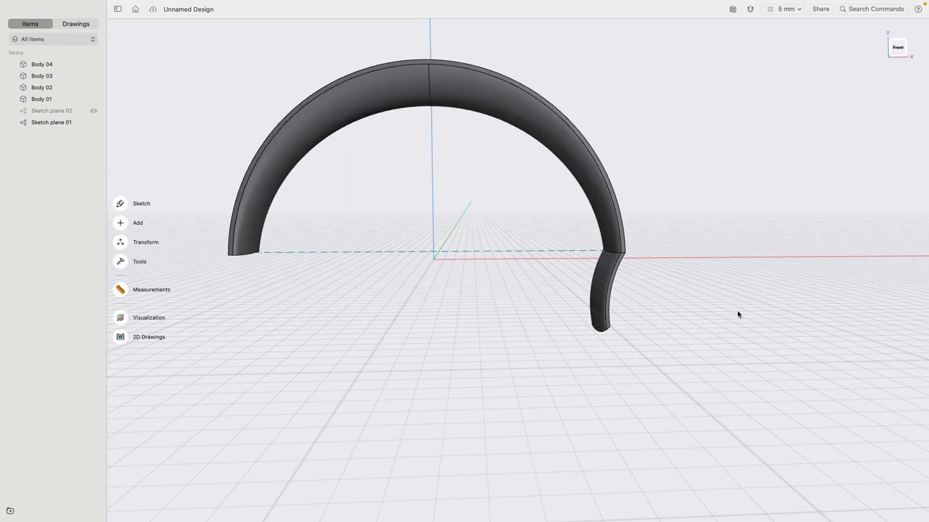
right_click_drag(738, 314, 705, 308)
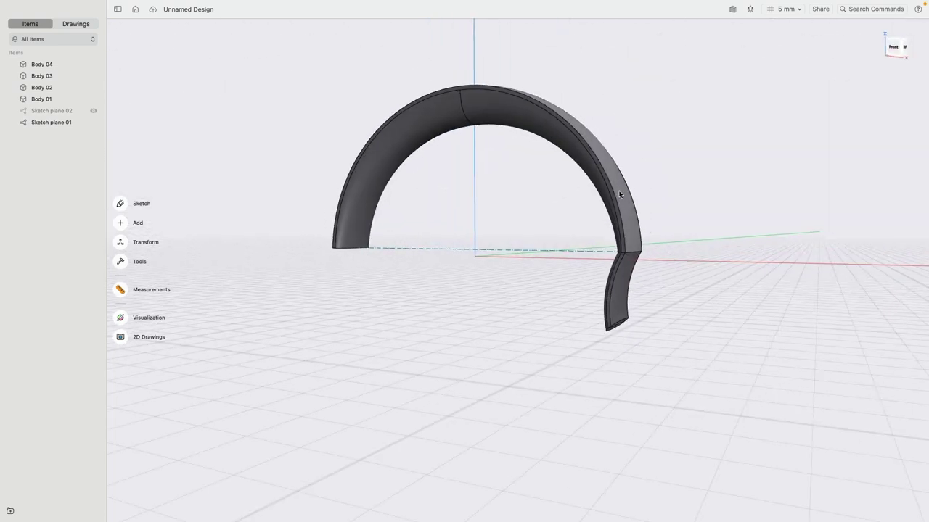
scroll(641, 333, "up", 3)
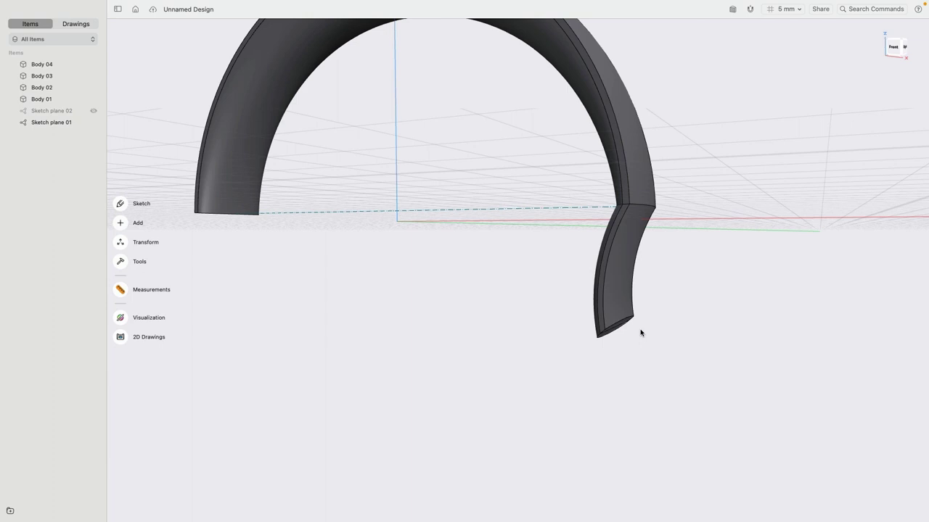
left_click(615, 264)
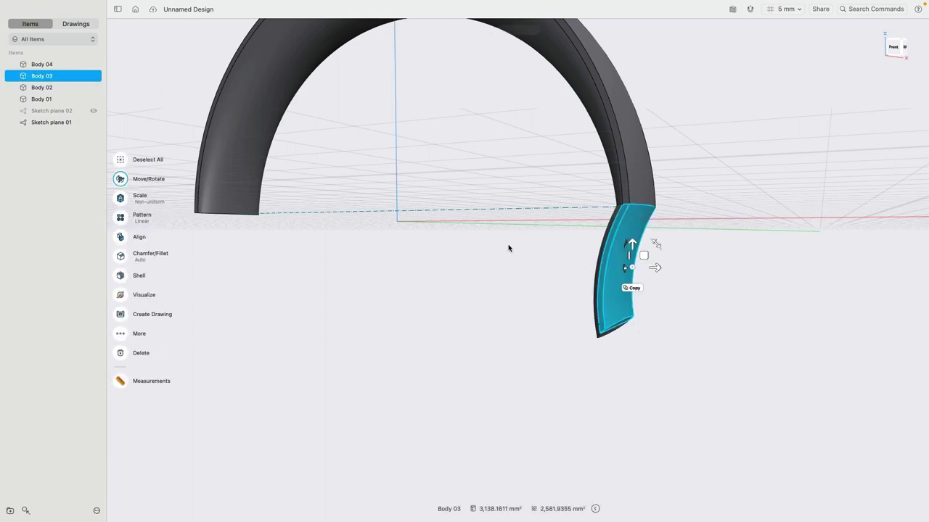
right_click_drag(509, 248, 573, 254)
left_click(584, 258)
right_click_drag(694, 251, 766, 172)
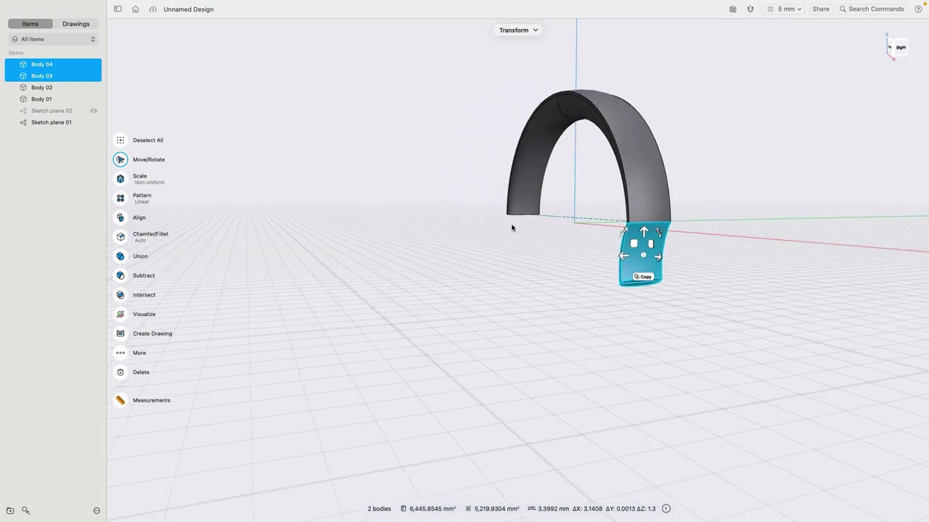
left_click(120, 353)
left_click(162, 346)
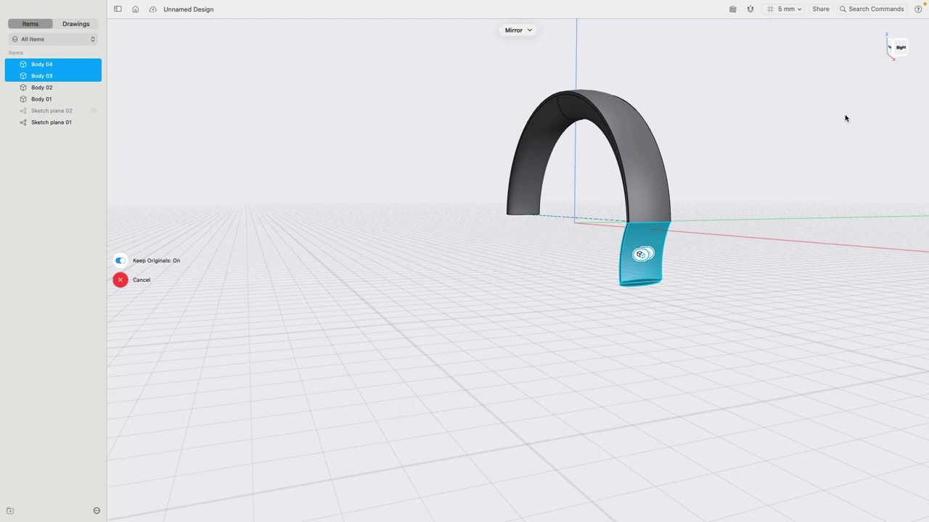
left_click(900, 51)
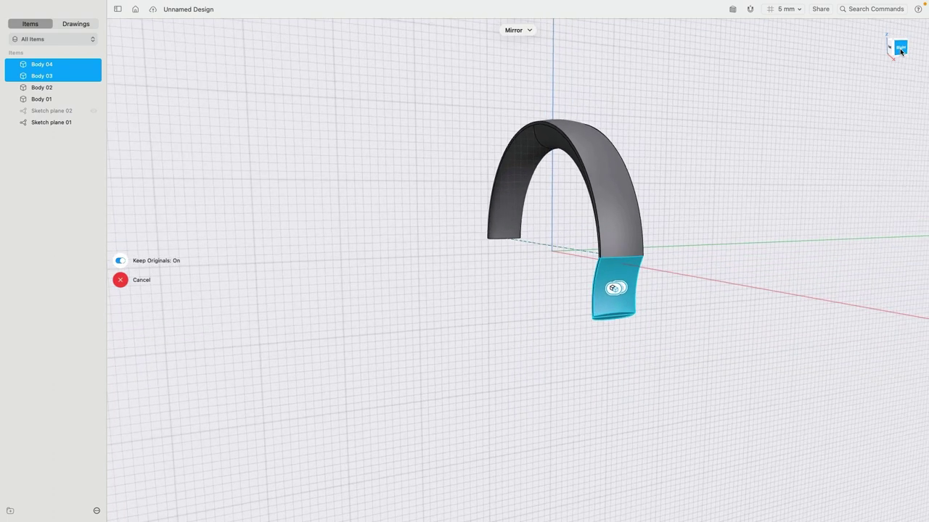
left_click(432, 253)
right_click_drag(383, 216, 444, 240)
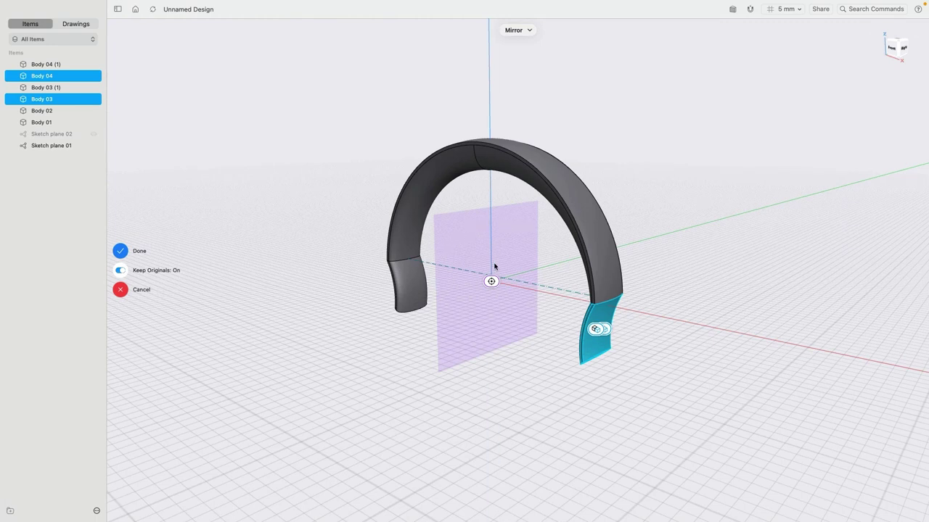
left_click(124, 270)
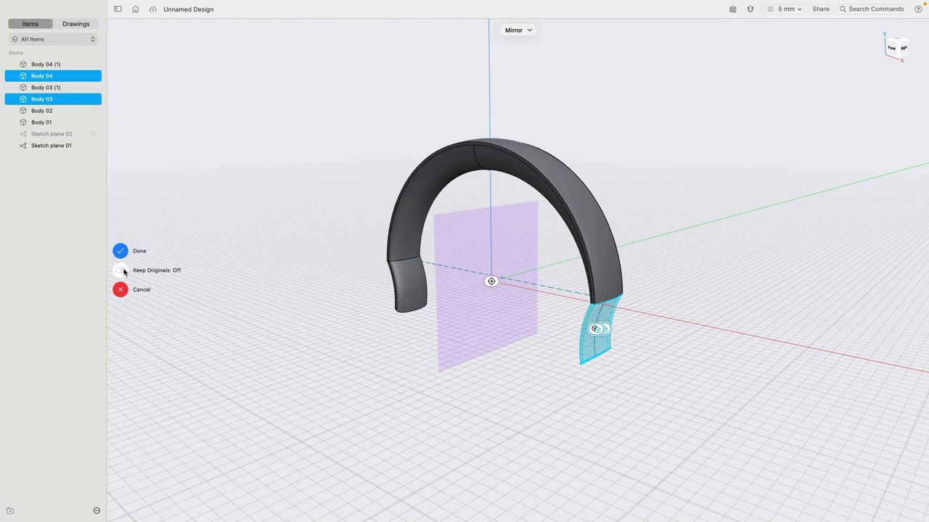
left_click(120, 251)
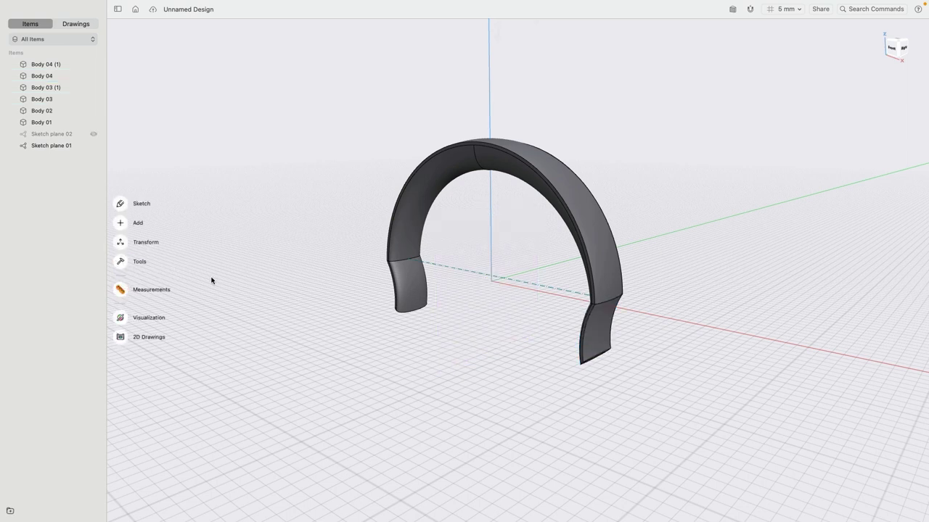
Sketch an ellipse on the Right plane, centred on the Z axis below the headband, with a 45 mm vertical and 40 mm horizontal radius.
right_click_drag(327, 316, 296, 315)
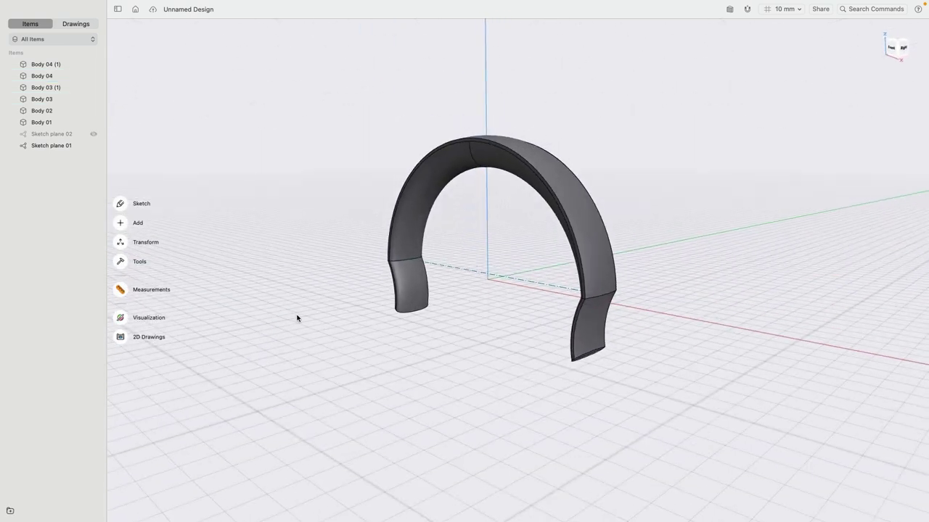
left_click(893, 50)
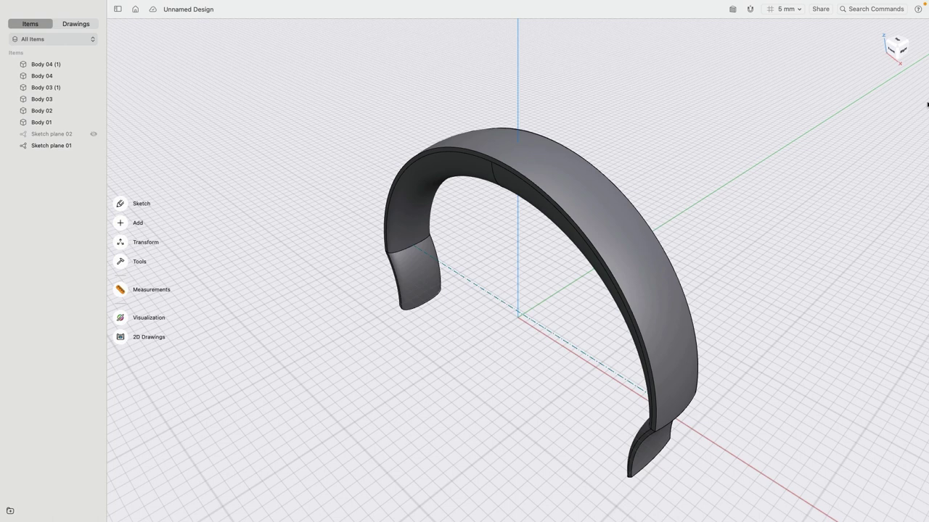
left_click(905, 50)
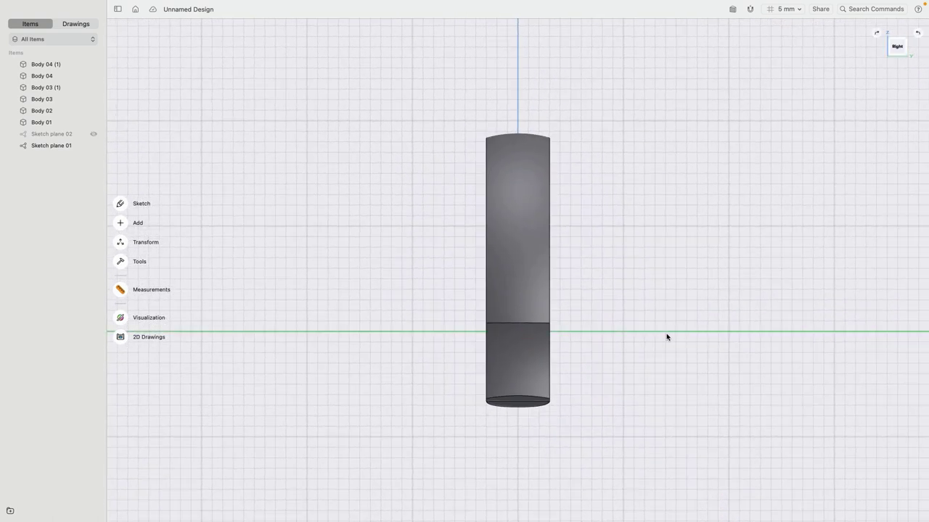
middle_click_drag(598, 437, 570, 184)
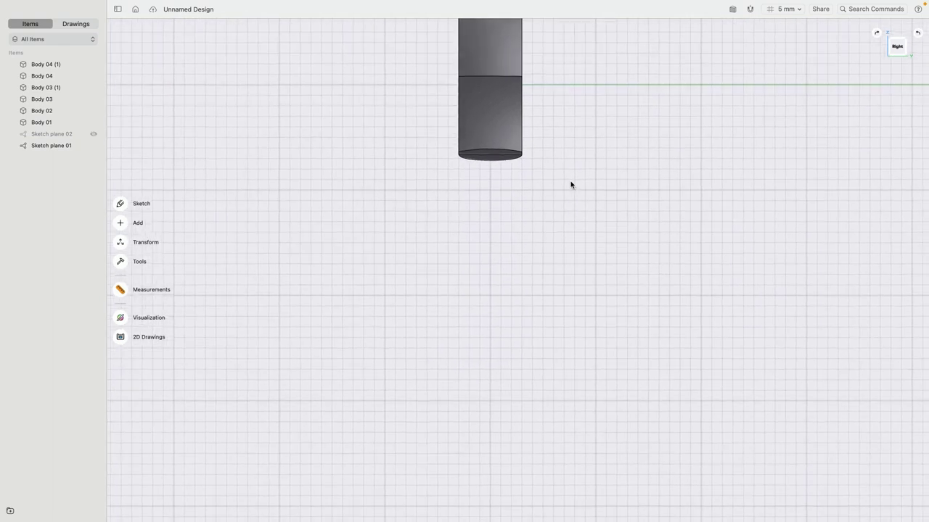
left_click(120, 205)
left_click(120, 270)
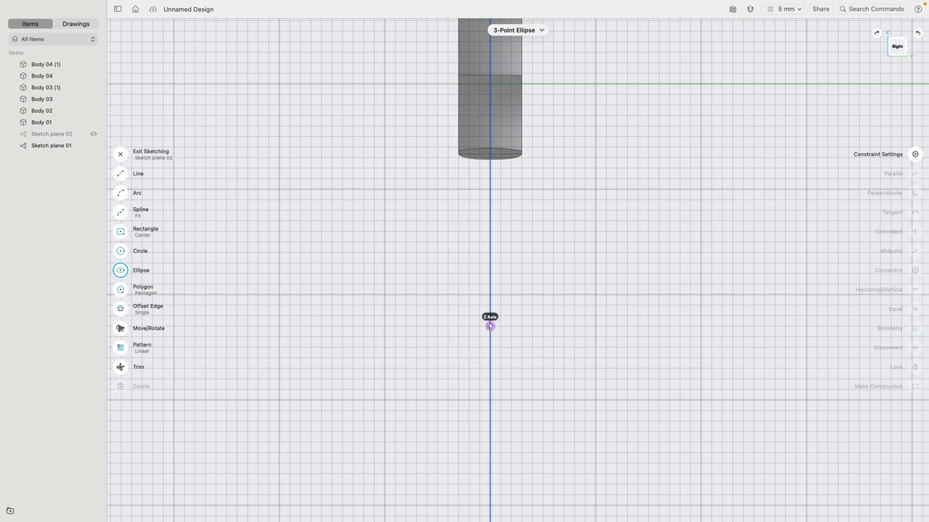
left_click(490, 326)
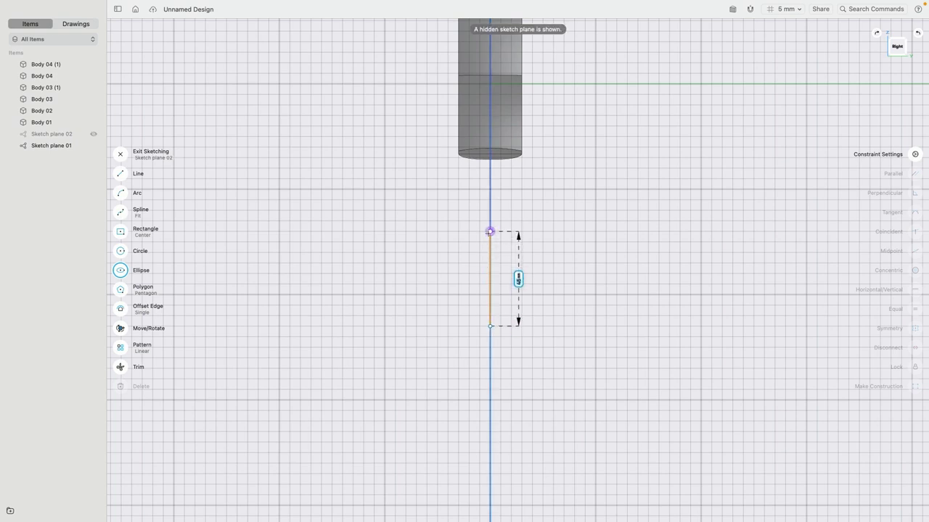
left_click(489, 231)
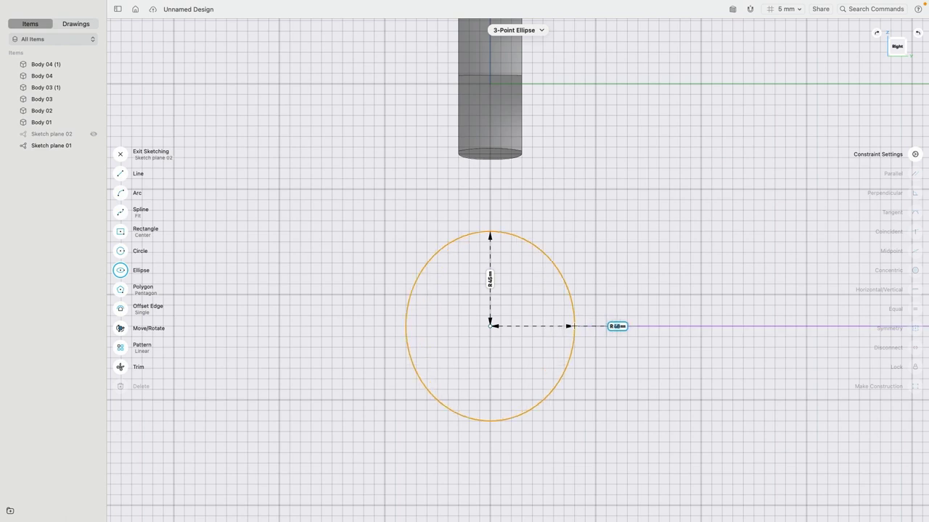
left_click(573, 327)
mouse_move(376, 200)
right_mouse_down()
mouse_move(415, 231)
mouse_move(456, 242)
right_mouse_up()
left_click(117, 156)
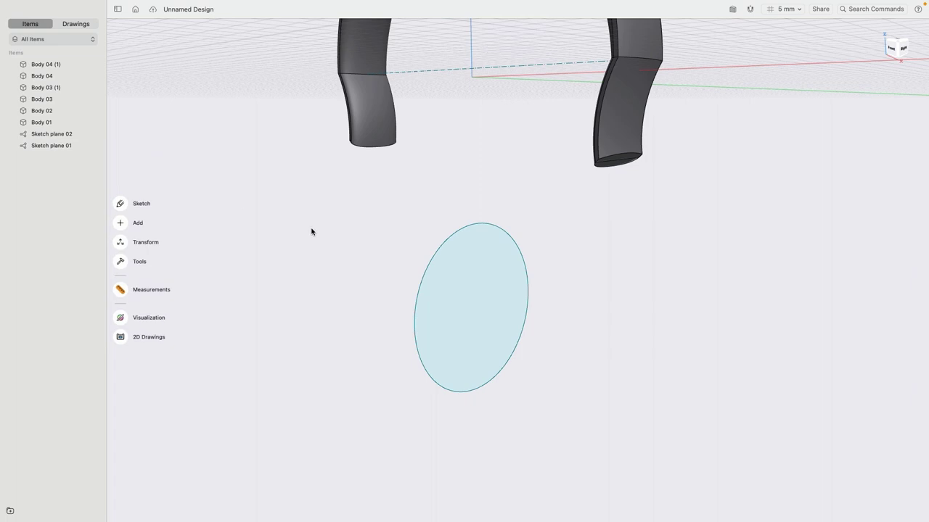
Extrude the ellipse 10 mm into a separate flat disc for the ear cup.
left_click(463, 273)
right_click_drag(385, 244, 416, 248)
left_click_drag(441, 266, 460, 273)
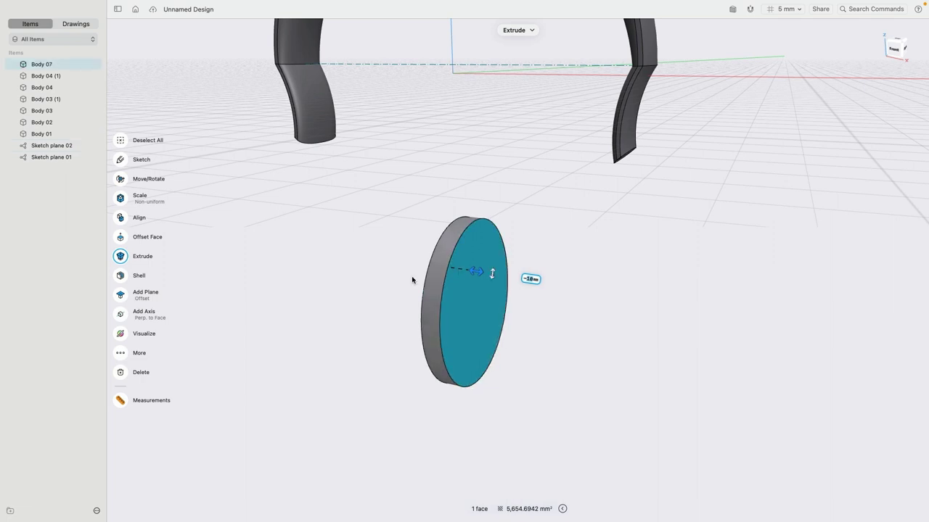
left_click(343, 284)
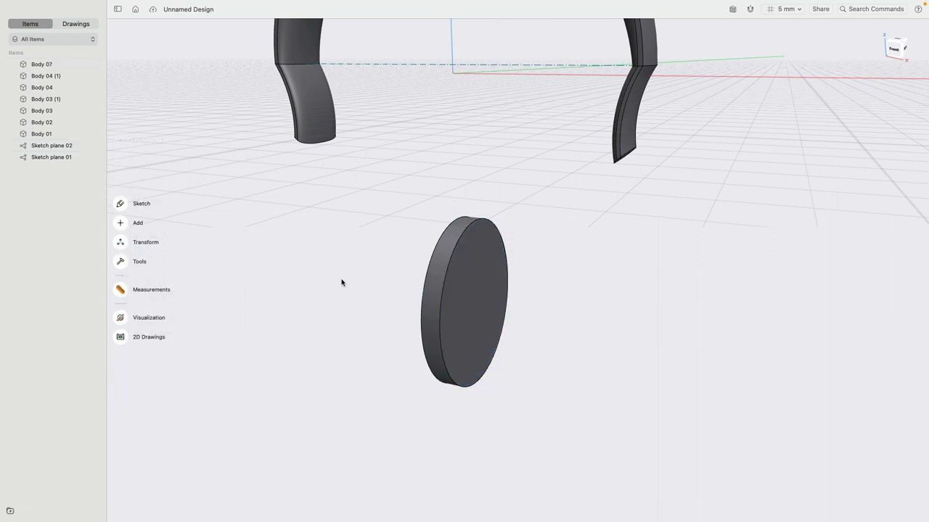
Extrude the disc's outer face outward with a 45° inward taper to give the ear cup a sloped back.
left_click(473, 300)
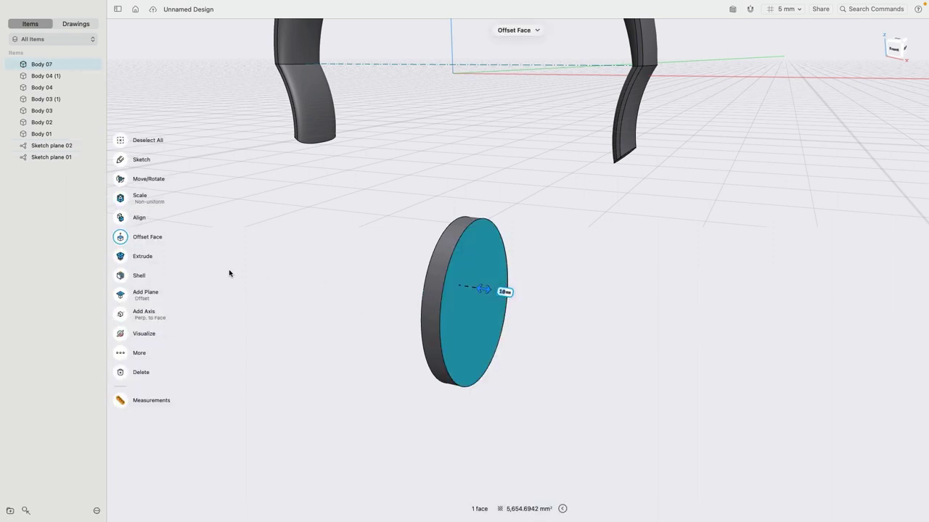
left_click(122, 258)
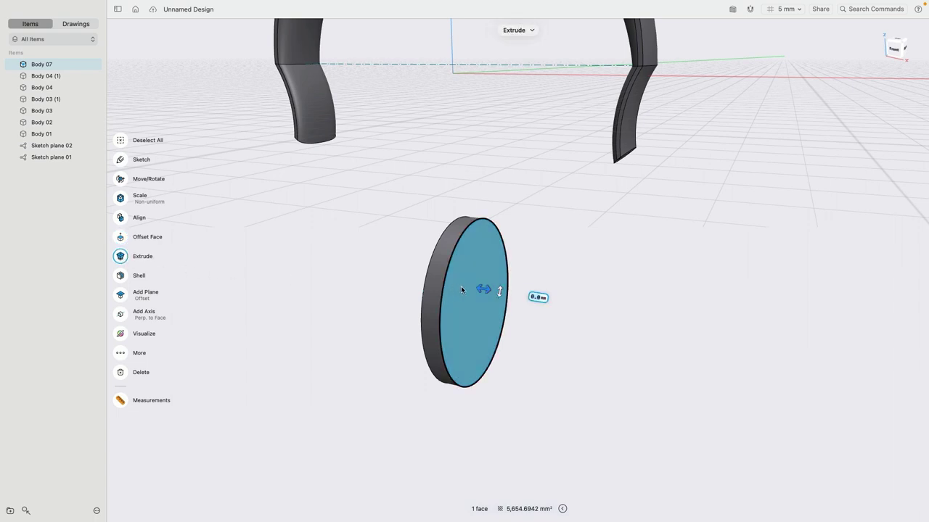
left_click_drag(486, 288, 527, 273)
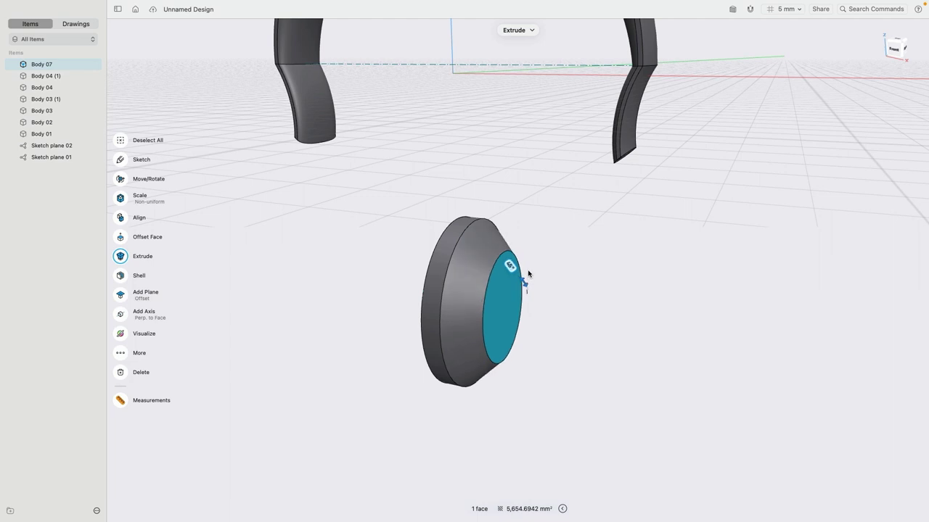
mouse_move(578, 249)
right_mouse_down()
mouse_move(482, 239)
mouse_move(599, 245)
mouse_move(593, 263)
mouse_move(618, 263)
right_mouse_up()
left_click(592, 243)
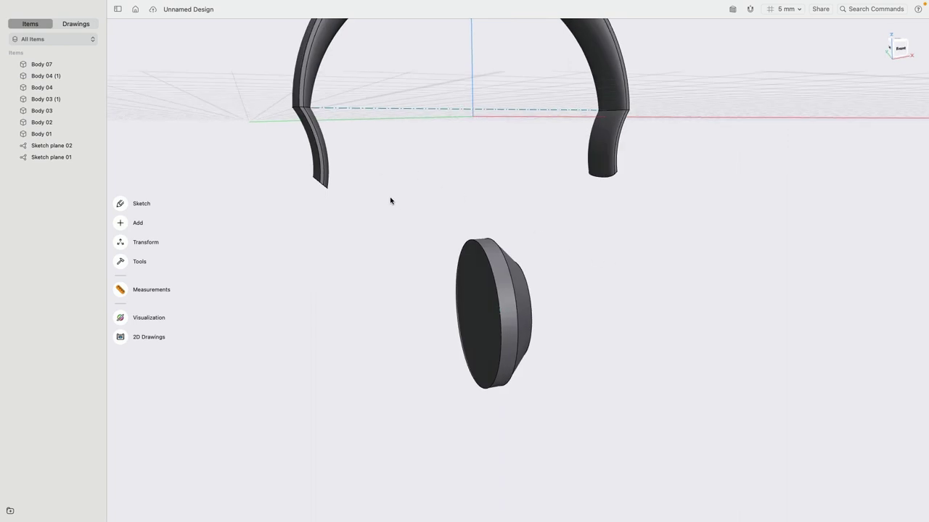
Move the ear cup body together with its ellipse sketch in the front plane to just inside the arm on the positive X side.
left_click_drag(377, 197, 574, 429)
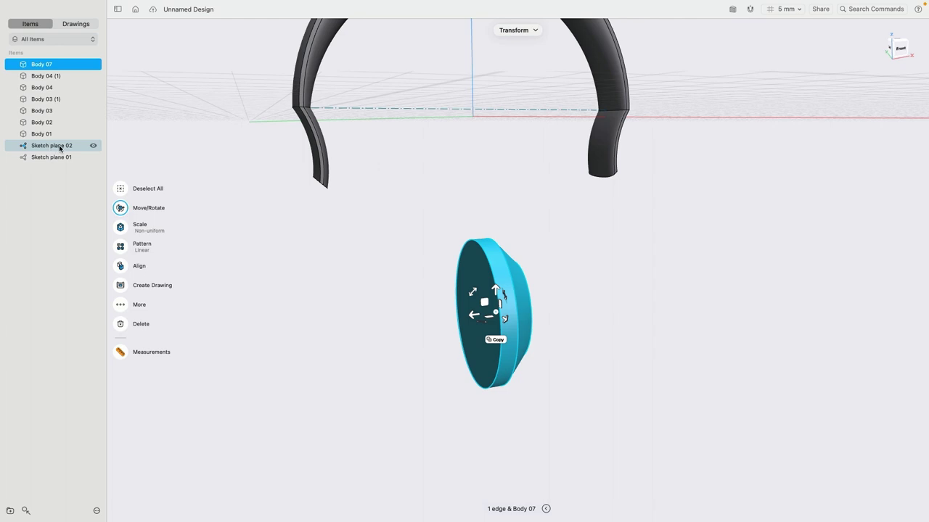
left_click(898, 48)
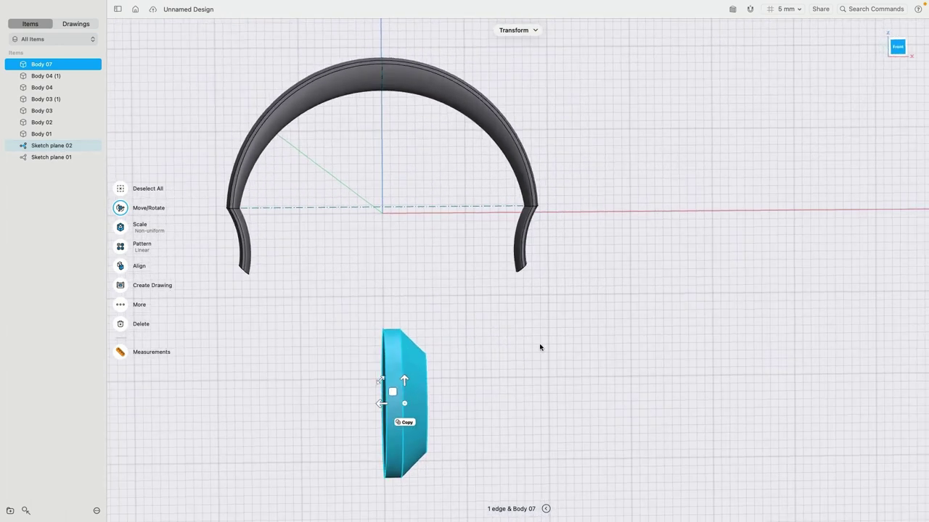
left_click_drag(415, 395, 502, 314)
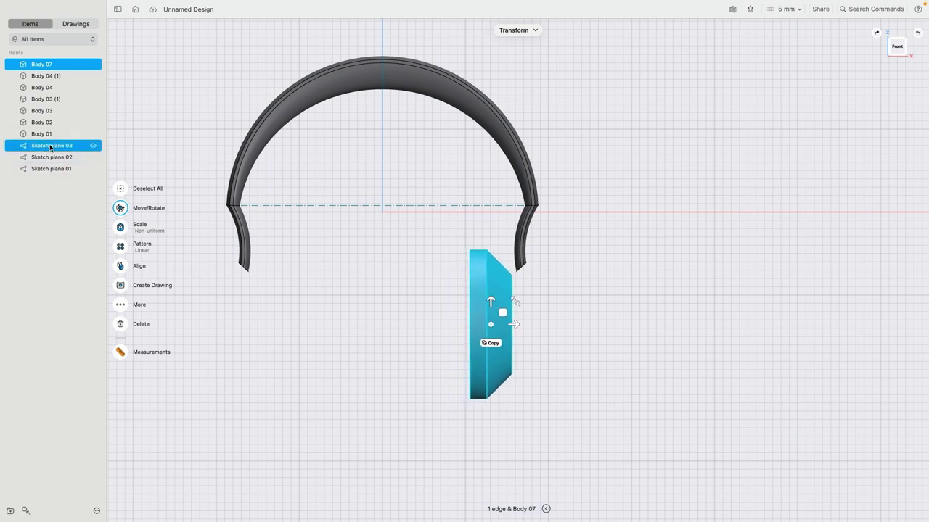
left_click(255, 331)
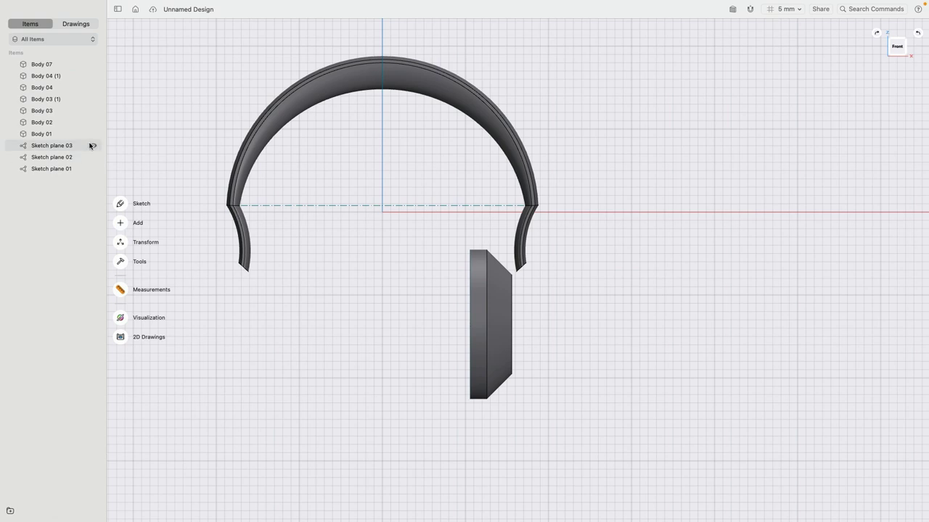
left_click(51, 146)
right_click_drag(444, 260, 468, 262)
left_click(641, 276)
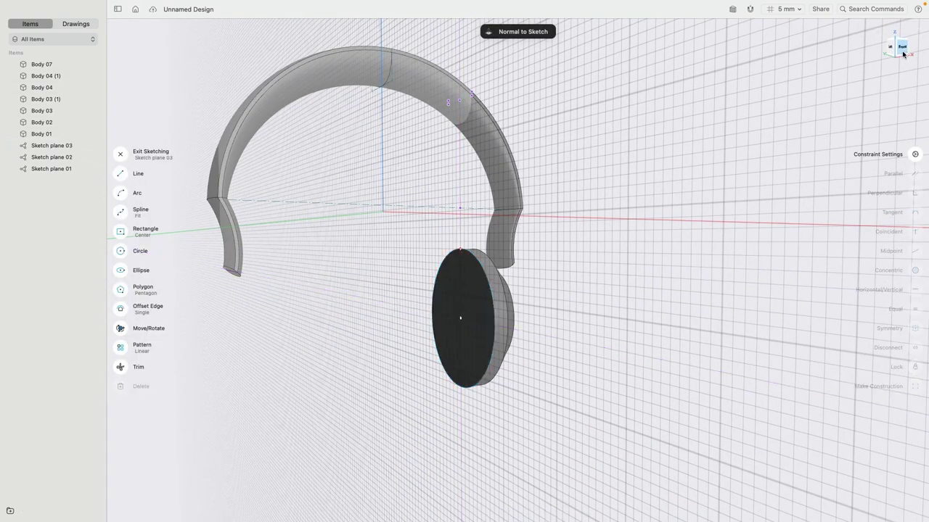
left_click(901, 46)
key("Escape")
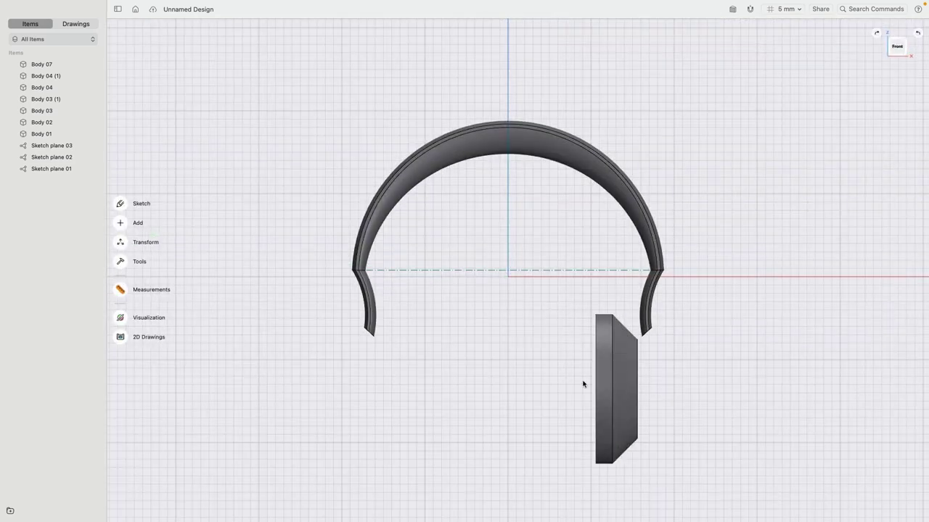
Tilt the ear cup body together with its ellipse sketch in the front plane so its upper end leans outward toward the arm.
middle_click_drag(678, 431, 601, 360)
left_click_drag(498, 234, 567, 424)
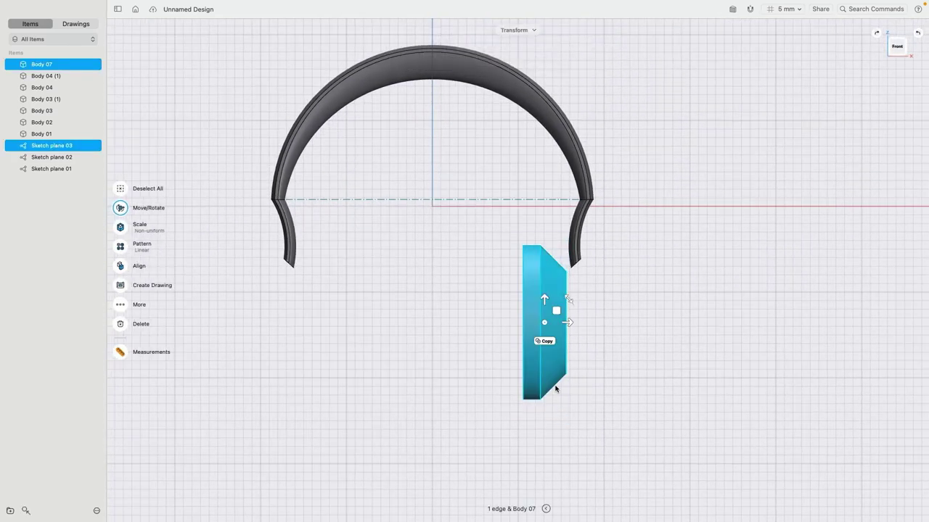
mouse_move(570, 301)
left_mouse_down()
mouse_move(578, 312)
mouse_move(565, 309)
mouse_move(560, 290)
mouse_move(552, 305)
mouse_move(564, 306)
mouse_move(533, 303)
mouse_move(558, 298)
left_mouse_up()
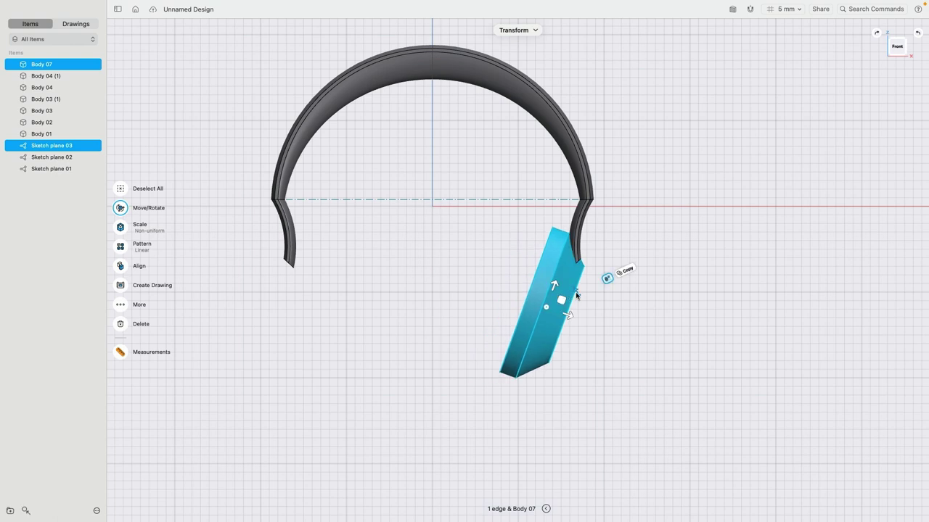
left_click_drag(607, 275, 572, 292)
scroll(573, 292, "up", 5)
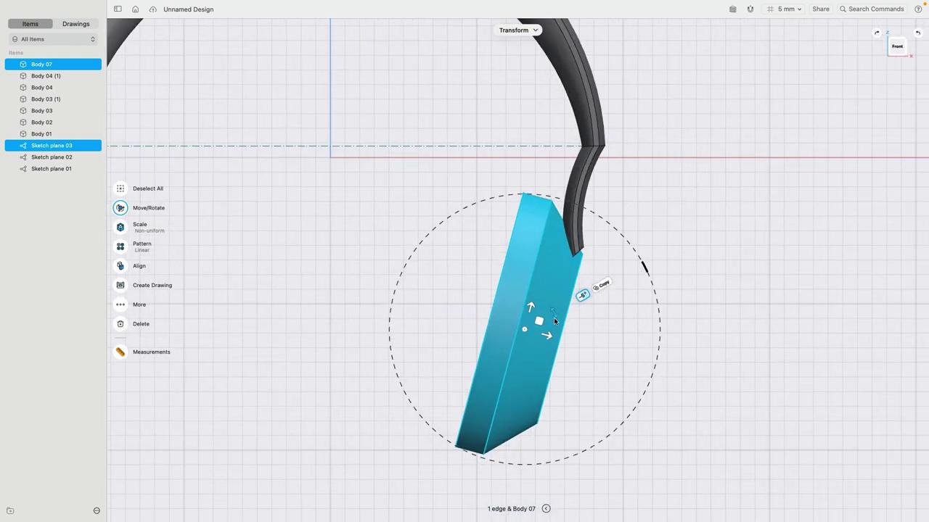
Shift the tilted ear cup and its sketch in the front plane so the cup's back overlaps the arm's lower end.
left_click_drag(540, 321, 541, 304)
scroll(606, 354, "down", 6)
mouse_move(630, 353)
right_mouse_down()
mouse_move(680, 356)
mouse_move(572, 345)
mouse_move(616, 350)
mouse_move(619, 336)
right_mouse_up()
left_click(593, 361)
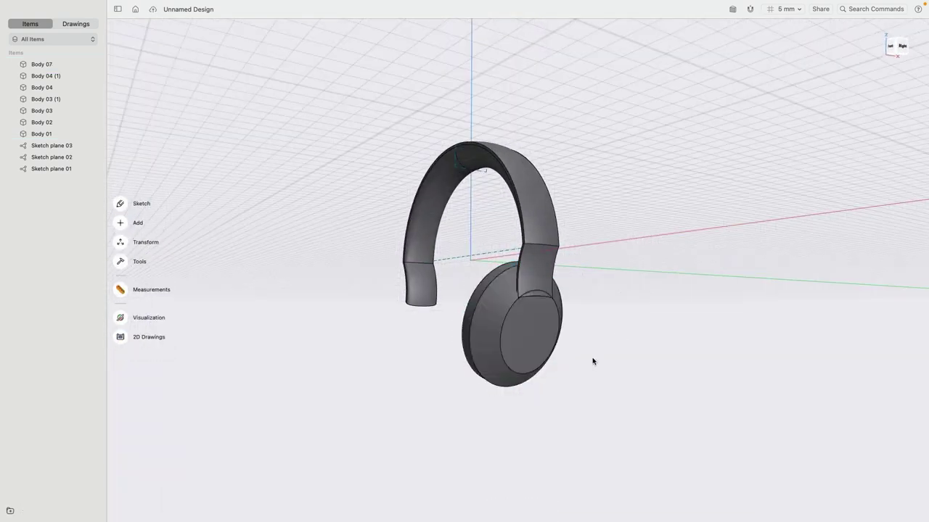
Examine how the arm's lower end meets the sloped back and flat outer face of the ear cup.
scroll(592, 361, "up", 5)
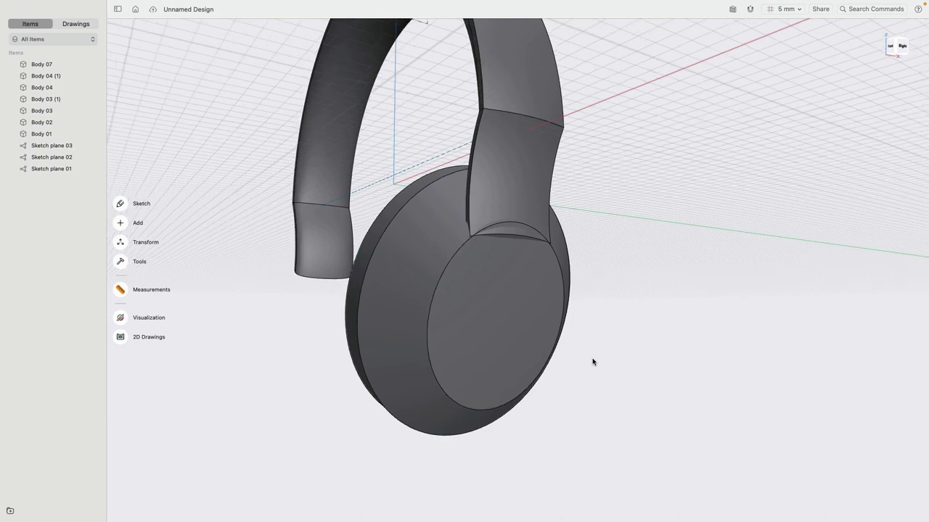
scroll(619, 313, "up", 4)
right_click_drag(619, 314, 677, 315)
scroll(610, 254, "up", 4)
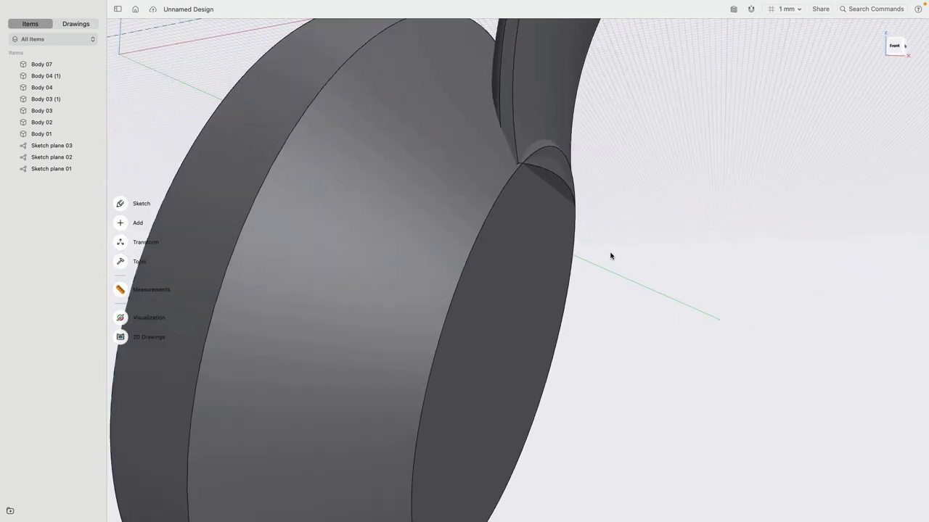
scroll(650, 240, "down", 3)
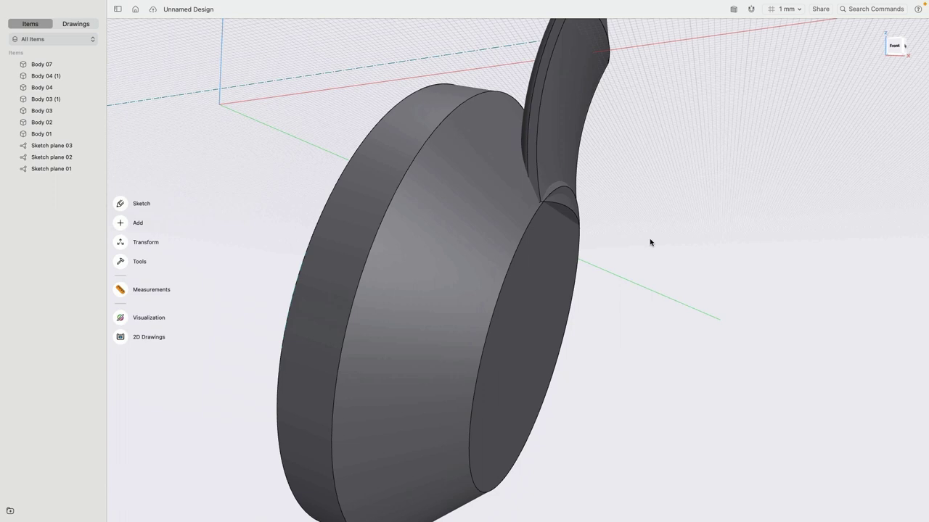
right_click_drag(647, 275, 622, 255)
left_click(520, 146)
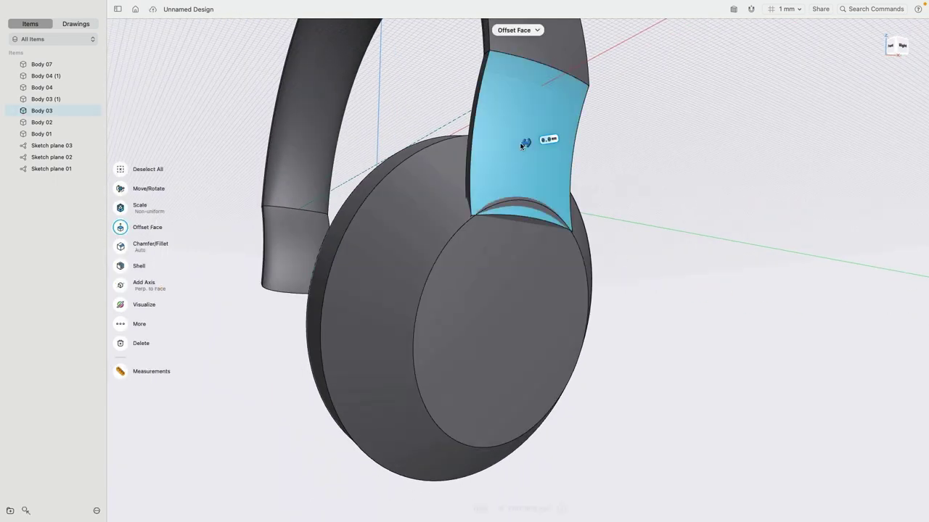
left_click(504, 300)
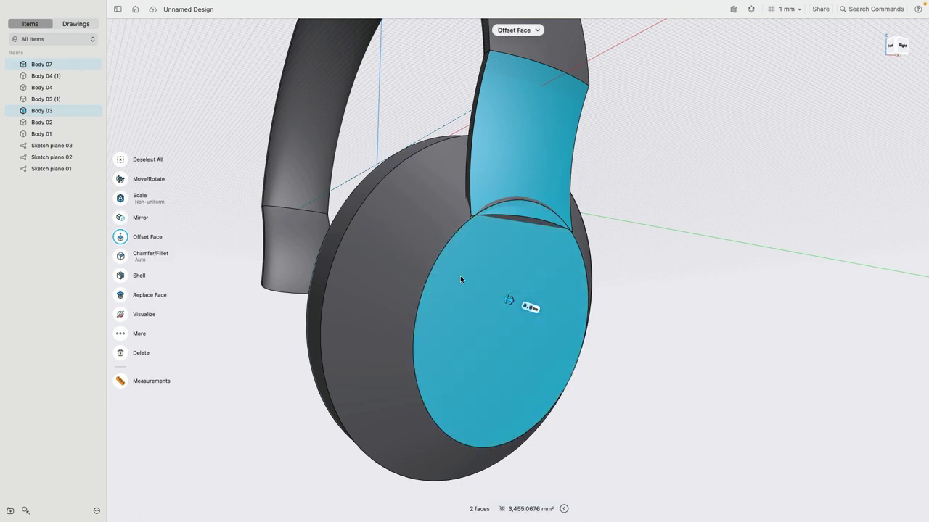
left_click(356, 194)
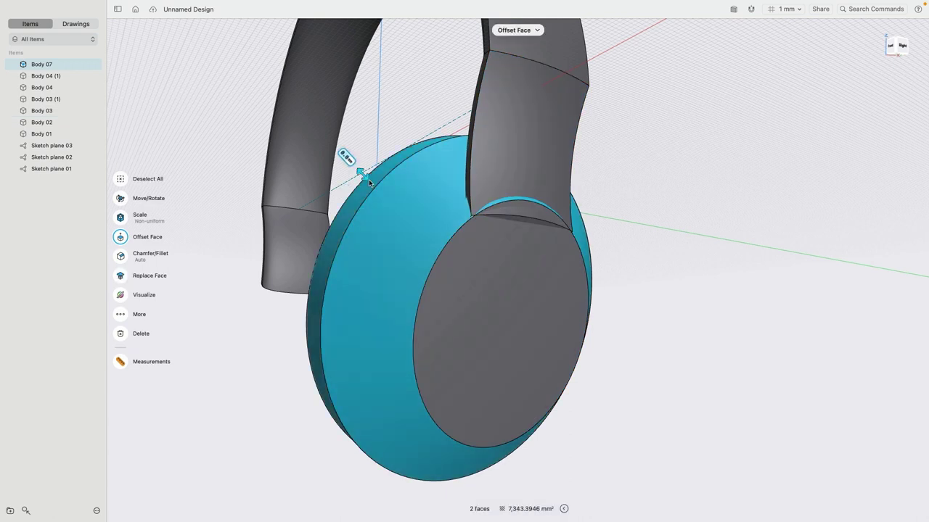
left_click(743, 273)
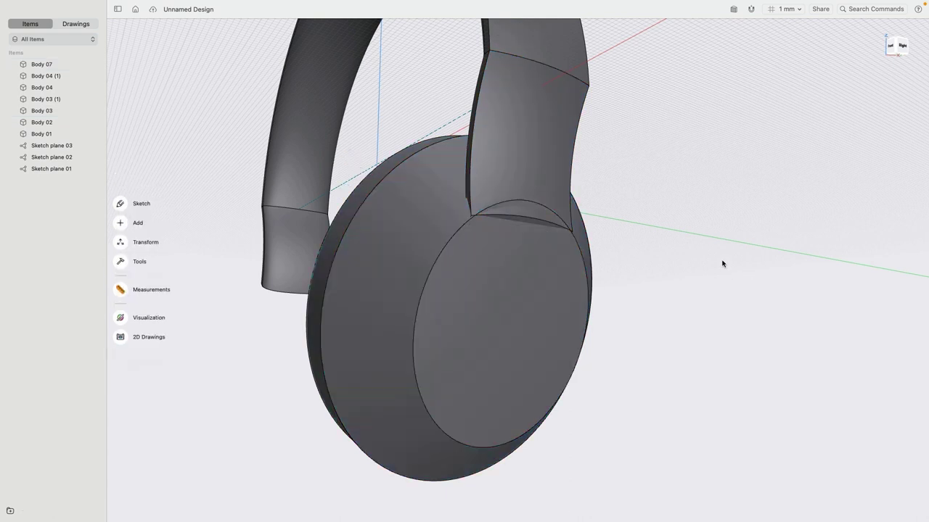
scroll(698, 195, "down", 3)
right_click_drag(699, 196, 721, 200)
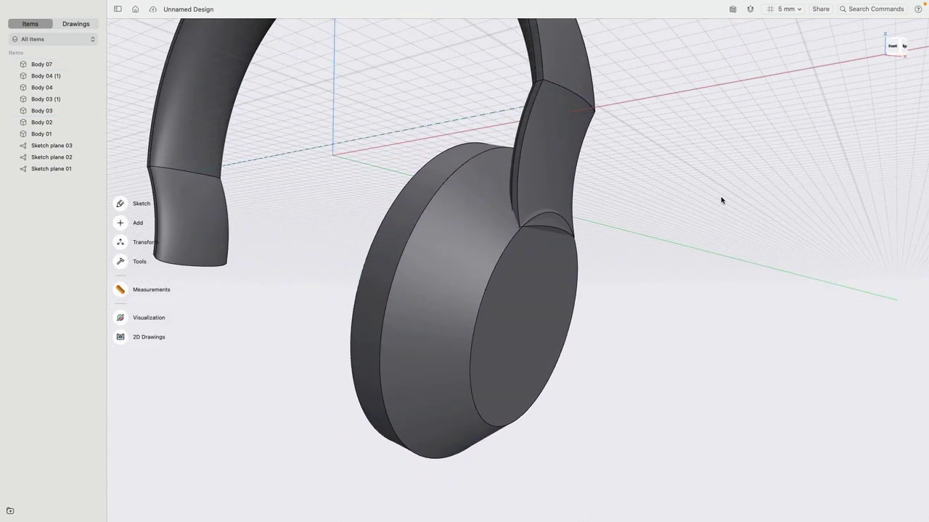
Delete the tapered ear cup body, keeping its ellipse sketch.
double_click(395, 282)
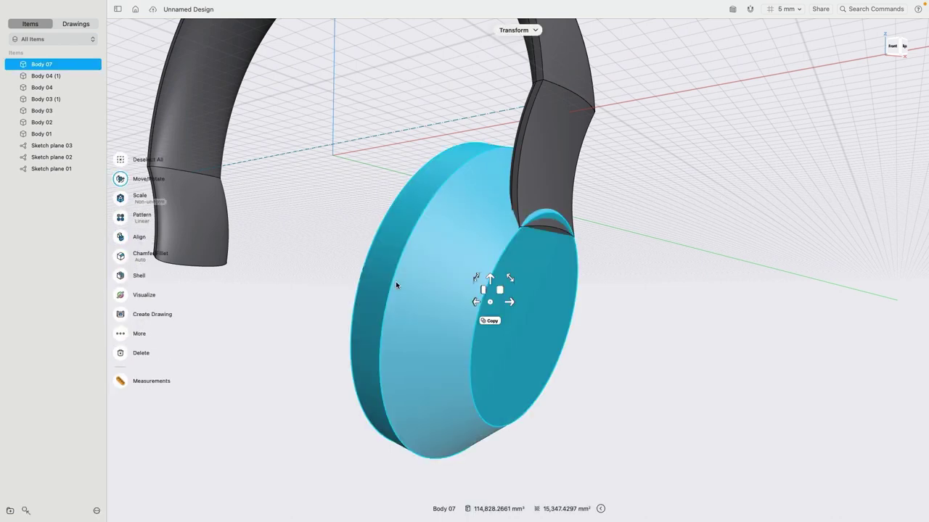
left_click(548, 291)
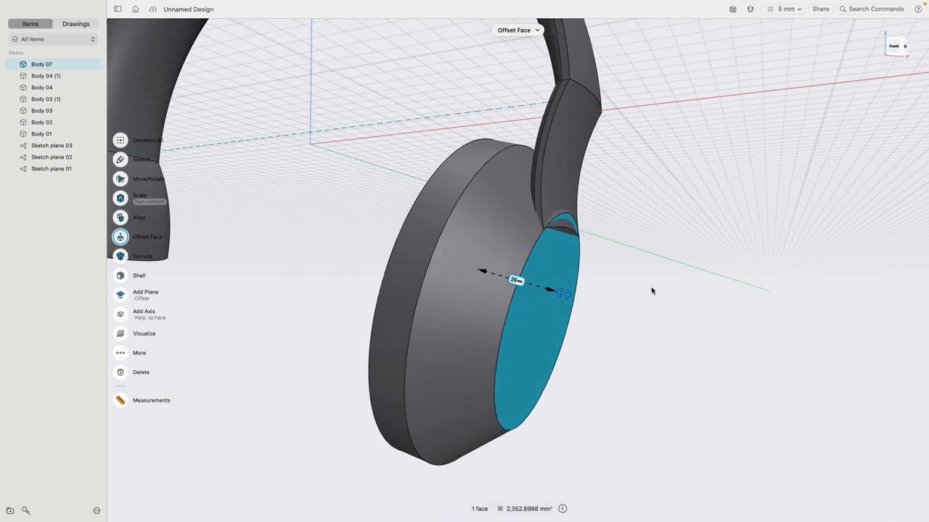
left_click(651, 291)
double_click(490, 288)
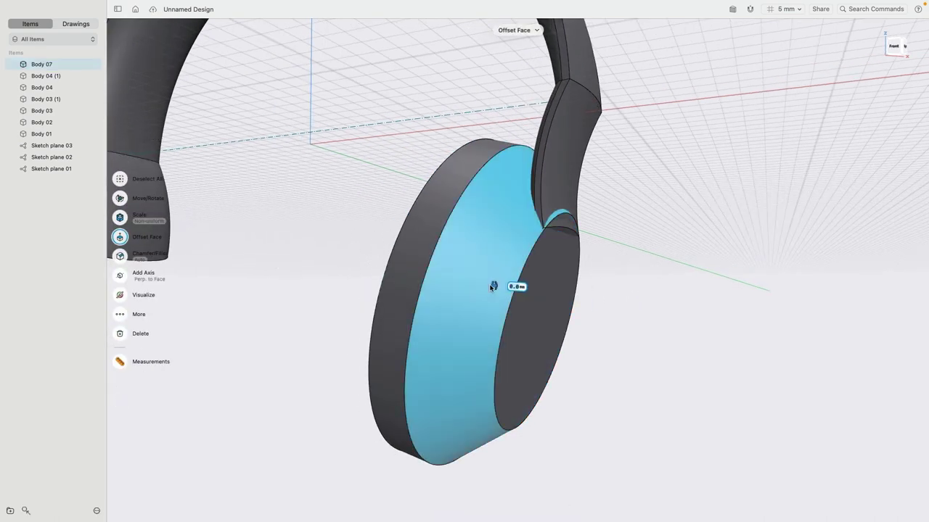
key("Delete")
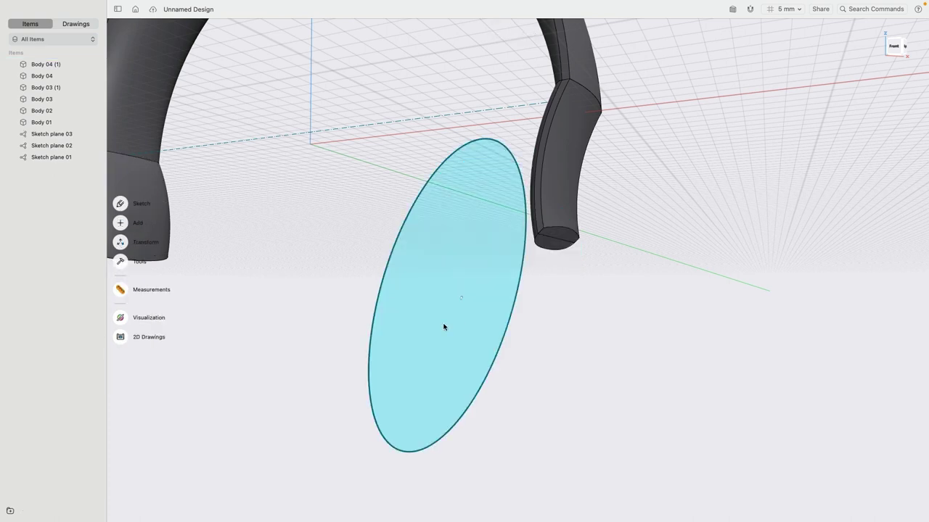
Copy the tilted ellipse sketch about 25 mm outward along its normal, toward the arm's lower end.
double_click(385, 276)
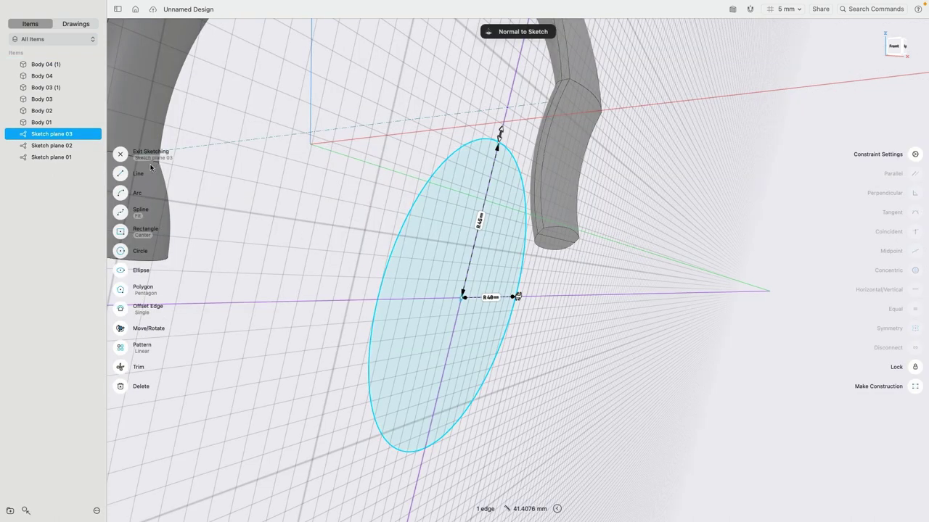
left_click(121, 155)
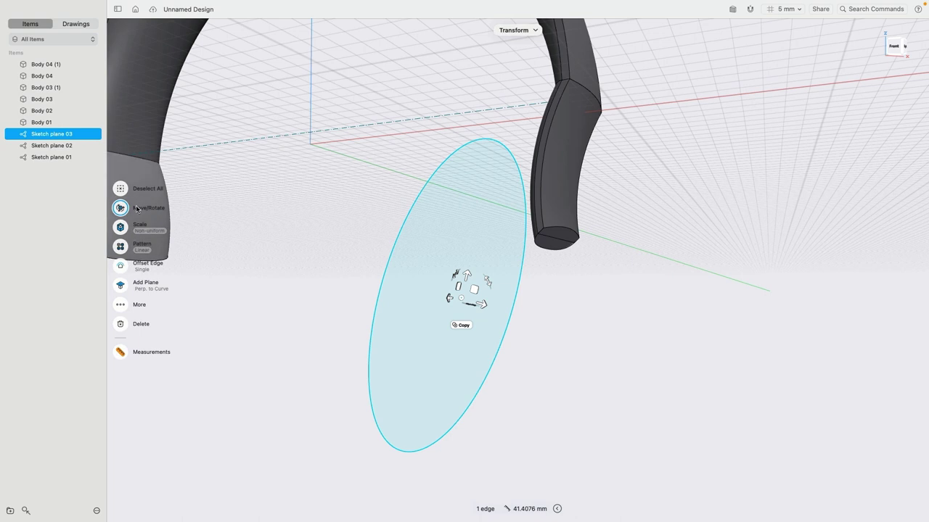
left_click(465, 325)
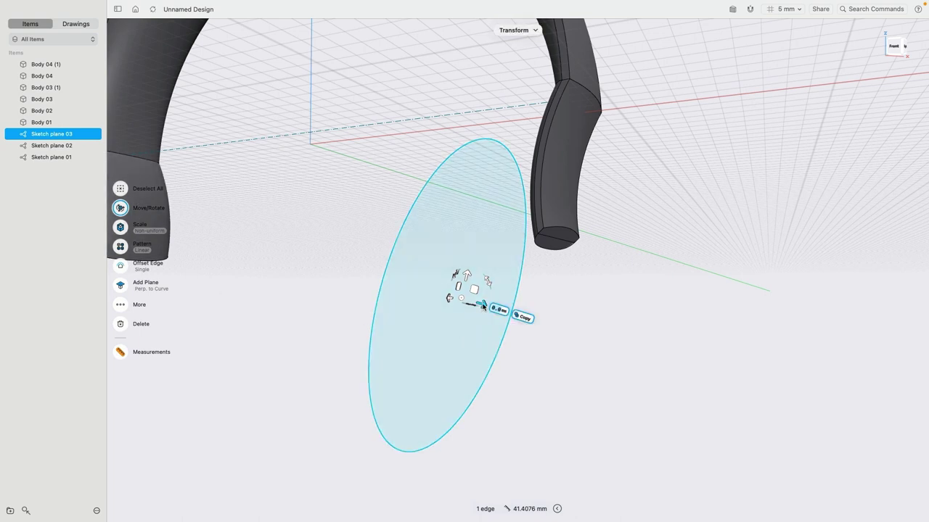
left_click_drag(481, 307, 558, 346)
left_click(622, 304)
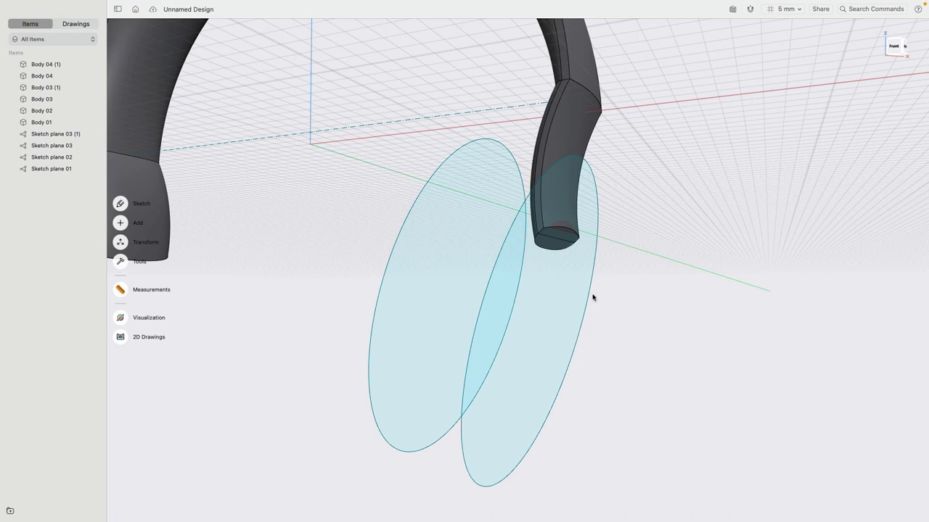
Replace the copied ellipse with a 60 mm diameter circle sketched on the same centre.
double_click(588, 297)
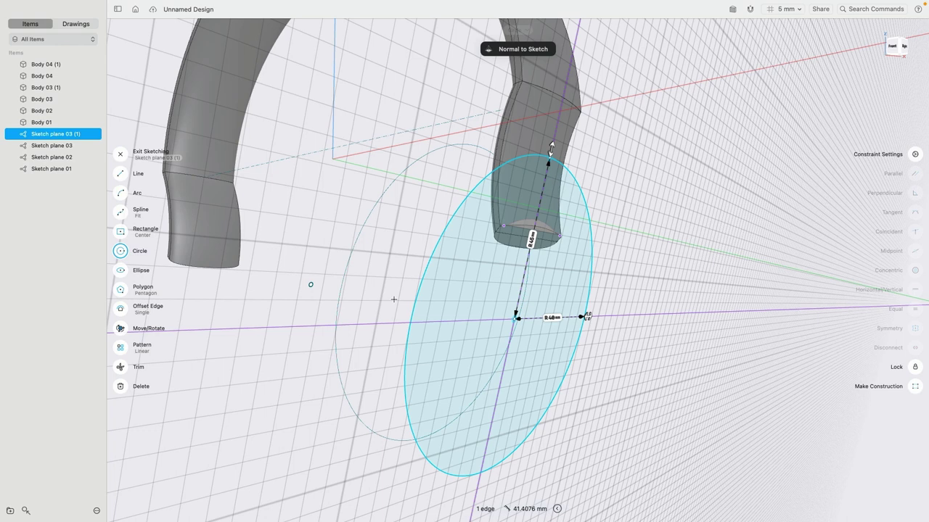
left_click(517, 318)
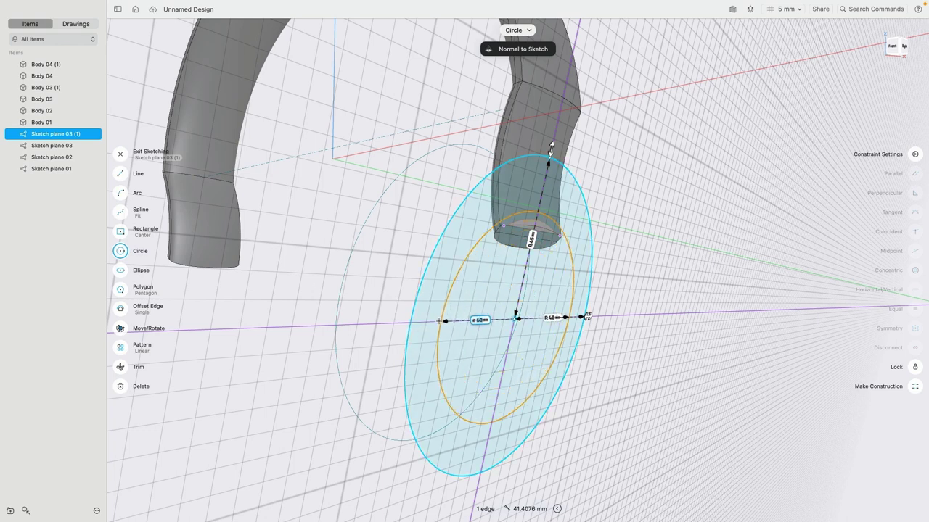
left_click(588, 316)
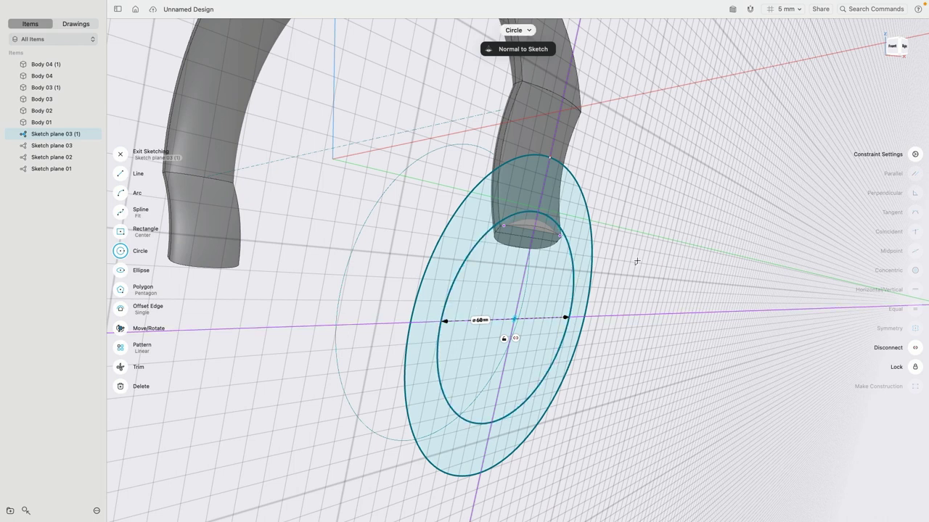
key("Escape")
left_click(593, 241)
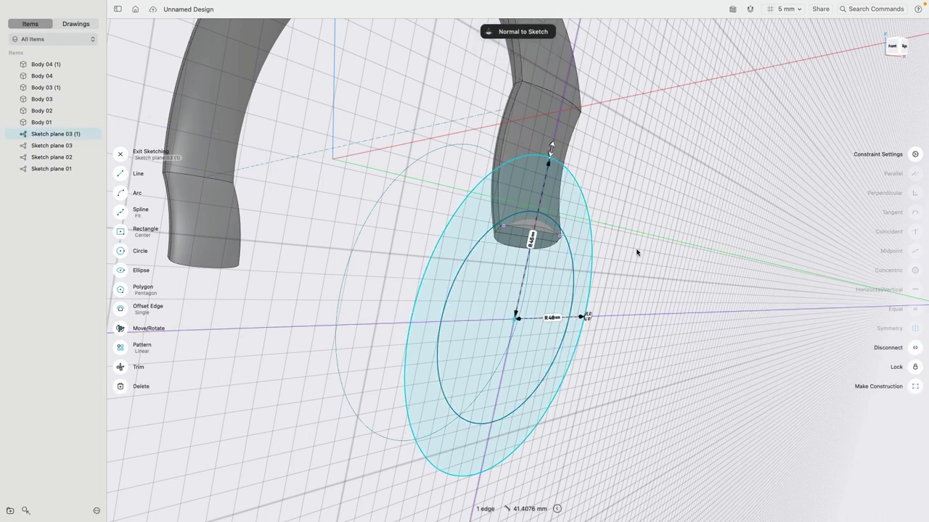
key("Delete")
mouse_move(652, 287)
right_mouse_down()
mouse_move(578, 275)
mouse_move(654, 279)
right_mouse_up()
key("Escape")
Extrude the original ellipse 10 mm toward the circle into a new disc for the ear cup.
left_click(399, 287)
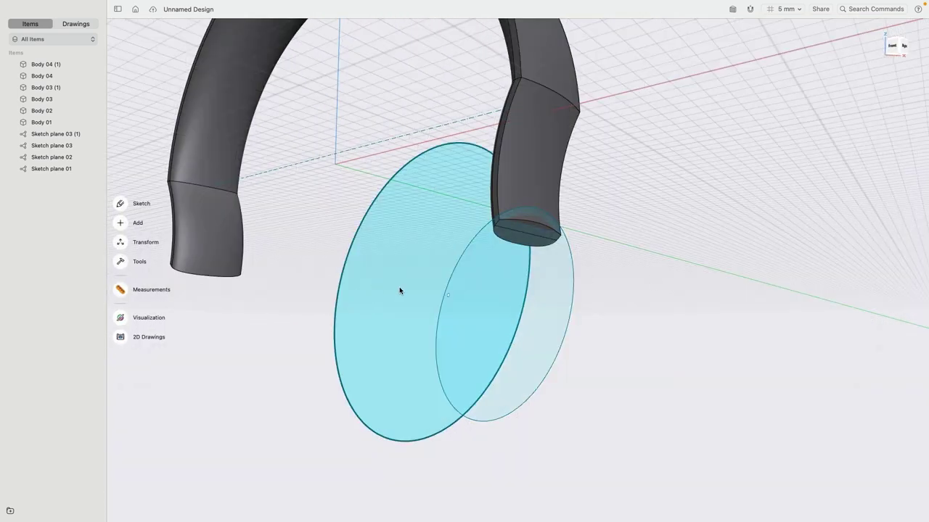
key("e")
right_click_drag(315, 293, 328, 296)
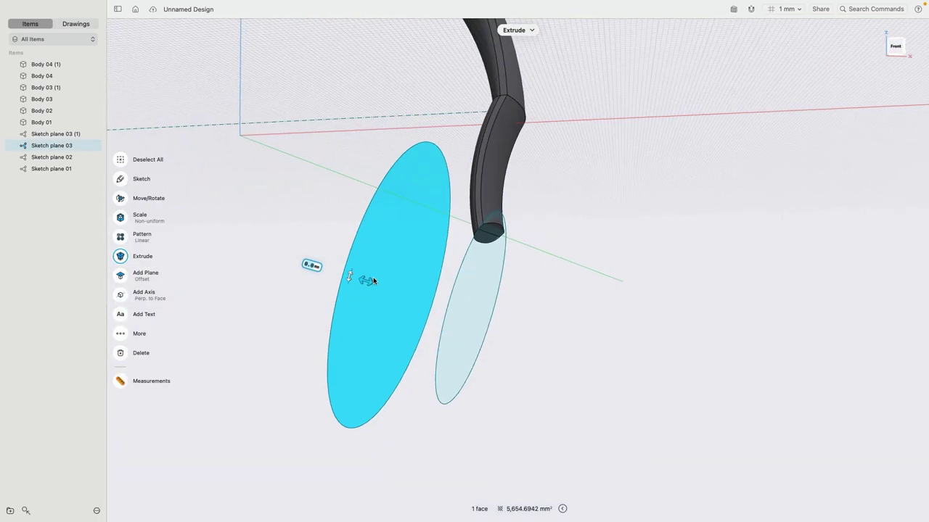
left_click_drag(366, 280, 398, 296)
left_click(581, 350)
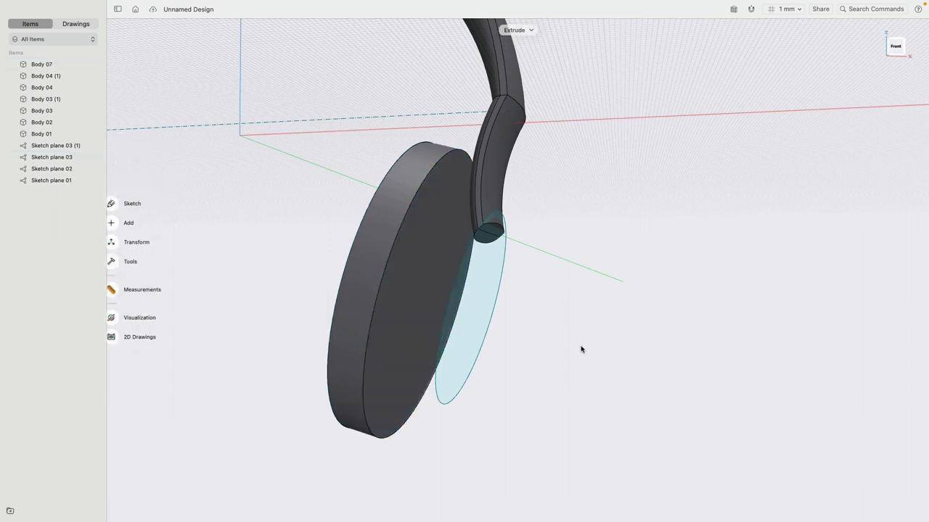
Loft between the disc's outer face and the 60 mm circle to form the ear cup's tapered back as a new body.
left_click(388, 336)
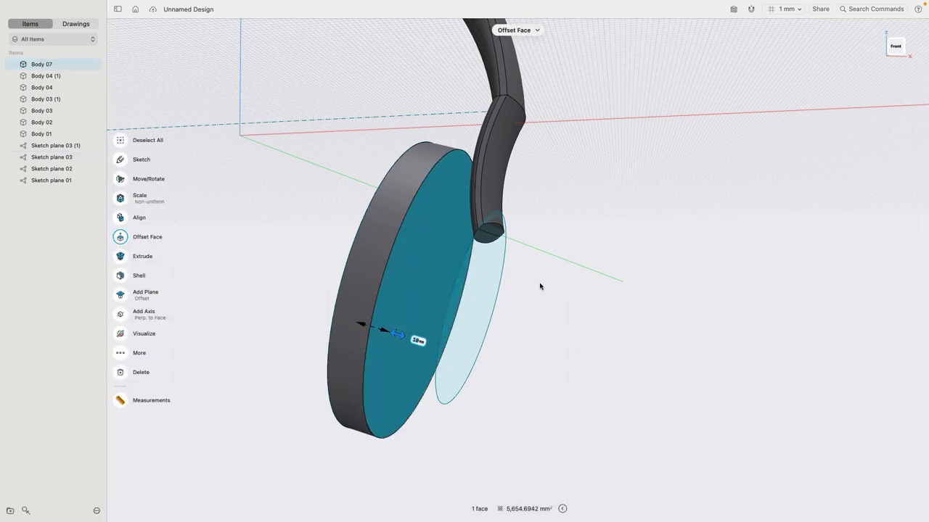
mouse_move(545, 286)
right_mouse_down()
mouse_move(556, 284)
mouse_move(543, 276)
mouse_move(540, 283)
right_mouse_up()
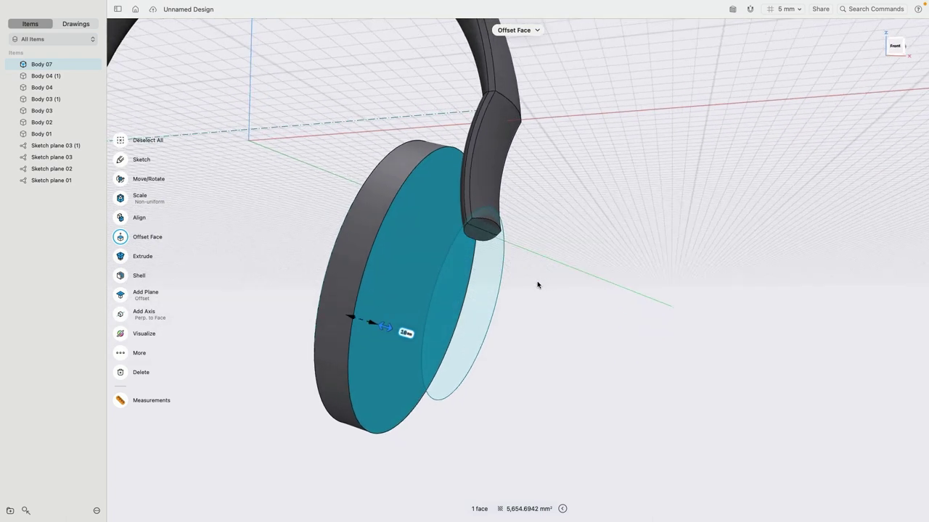
left_click(477, 284)
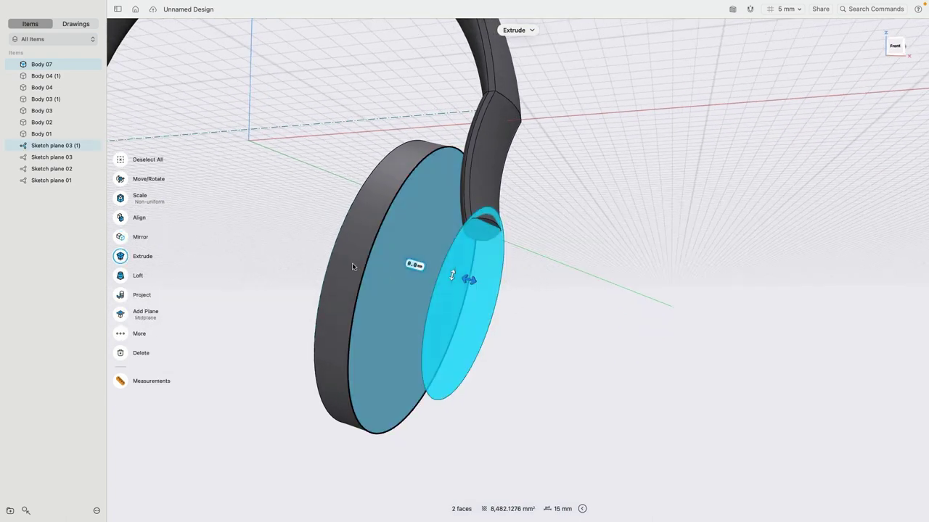
left_click(121, 275)
right_click_drag(649, 285, 599, 278)
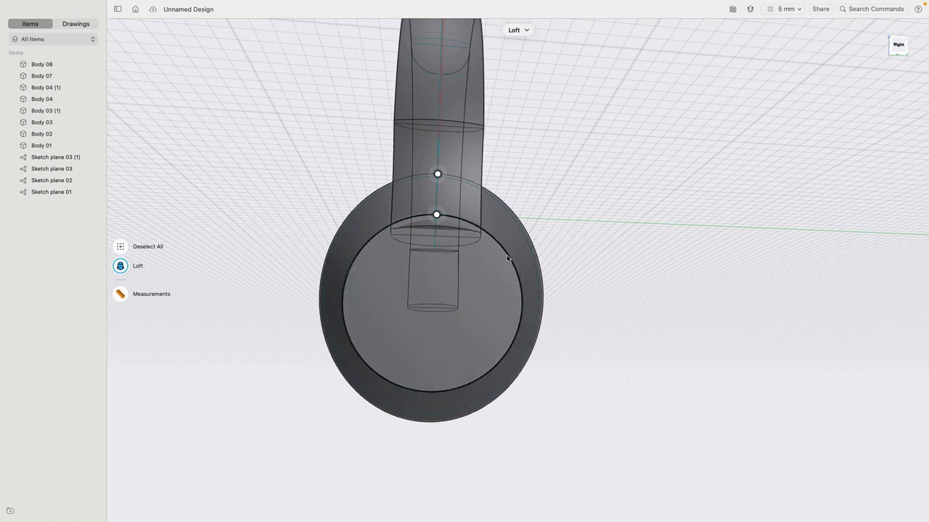
right_click_drag(617, 249, 640, 256)
key("Escape")
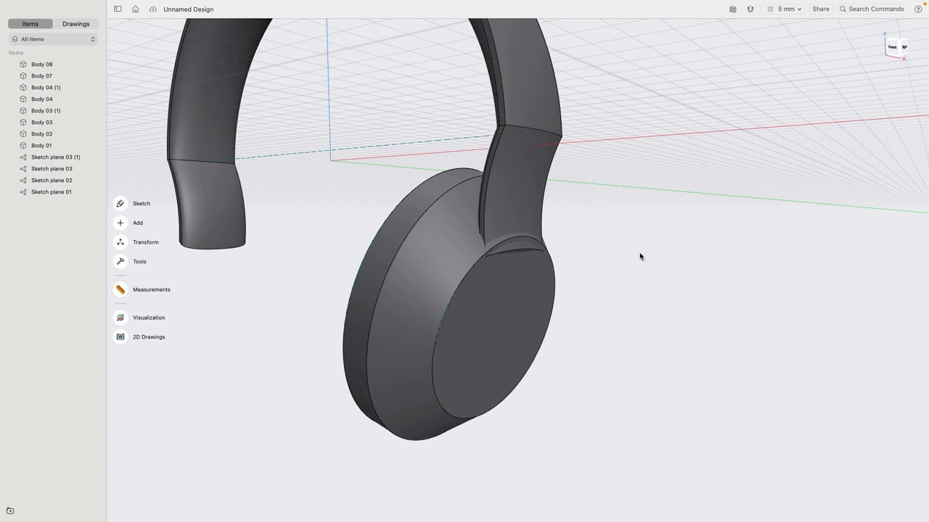
scroll(488, 250, "up", 5)
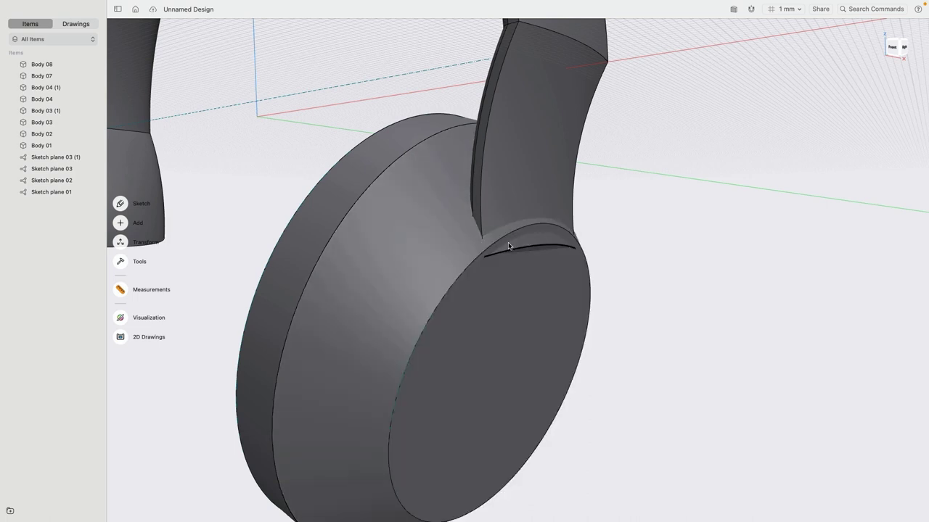
Move the ear cup's two bodies and both of its sketches together within the front plane to reposition the cup at the arm's lower end.
scroll(601, 283, "down", 10)
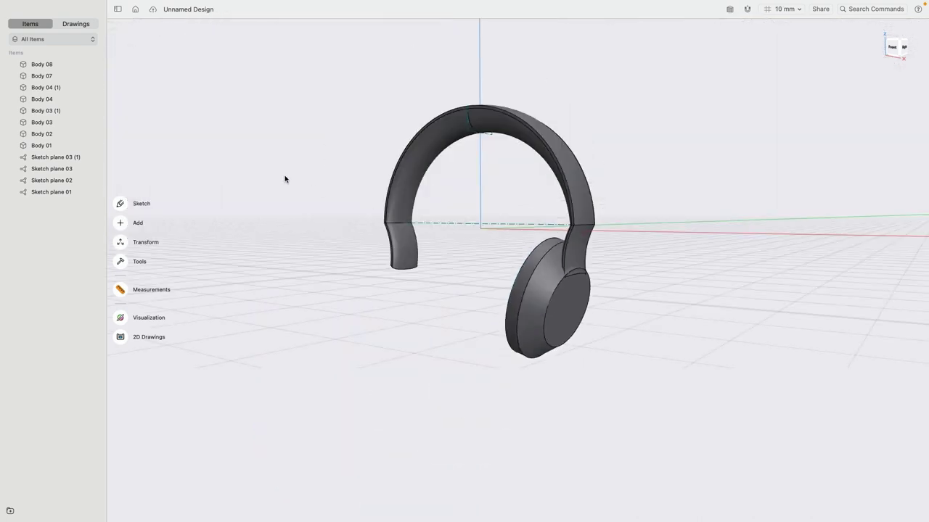
scroll(333, 176, "up", 4)
right_click_drag(486, 276, 520, 276)
middle_click_drag(520, 275, 408, 261)
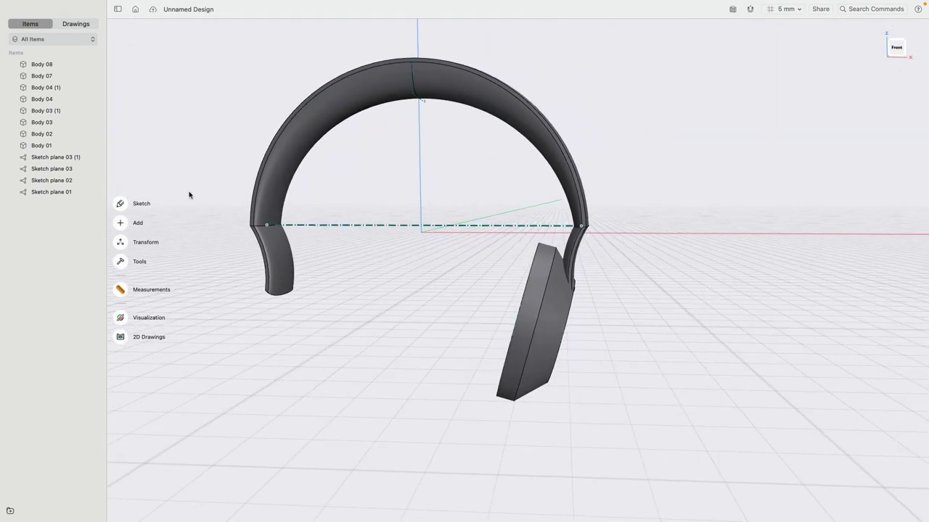
double_click(67, 158)
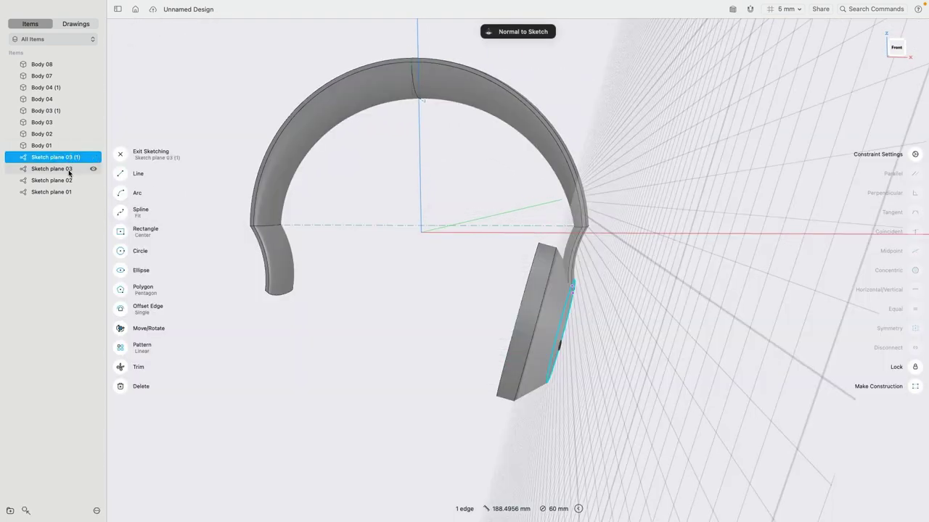
left_click(67, 169)
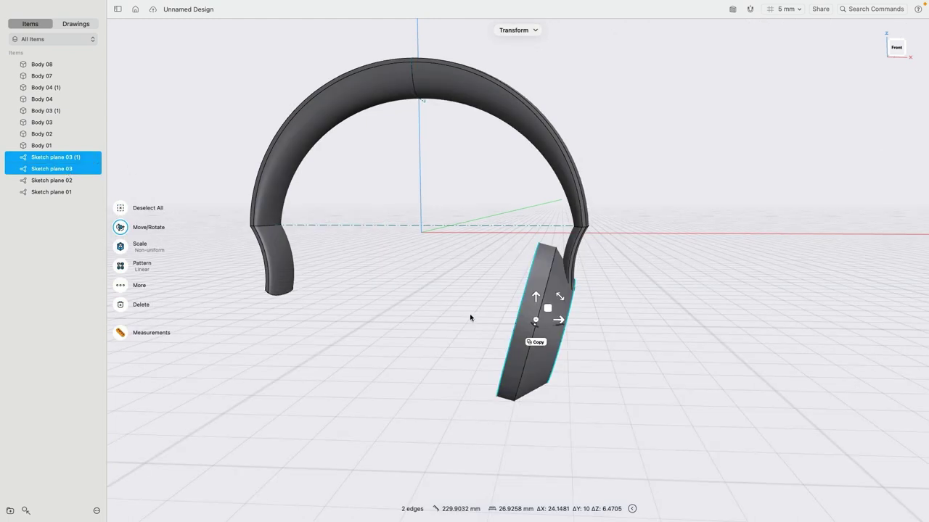
left_click(555, 281)
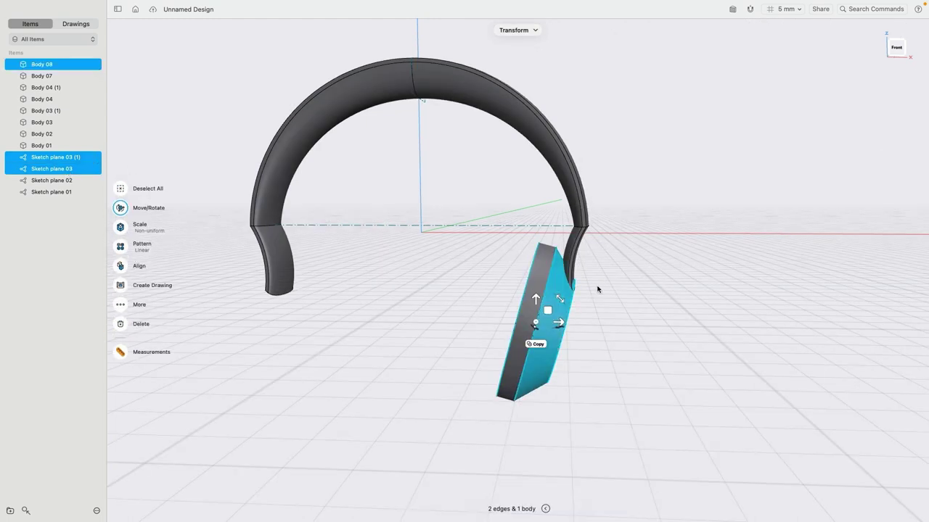
left_click(544, 270)
left_click(542, 271)
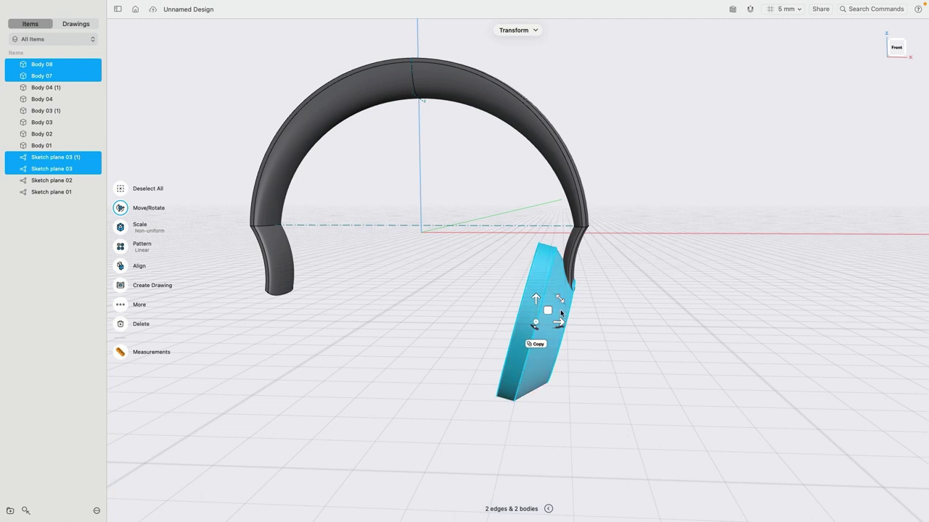
left_click(897, 54)
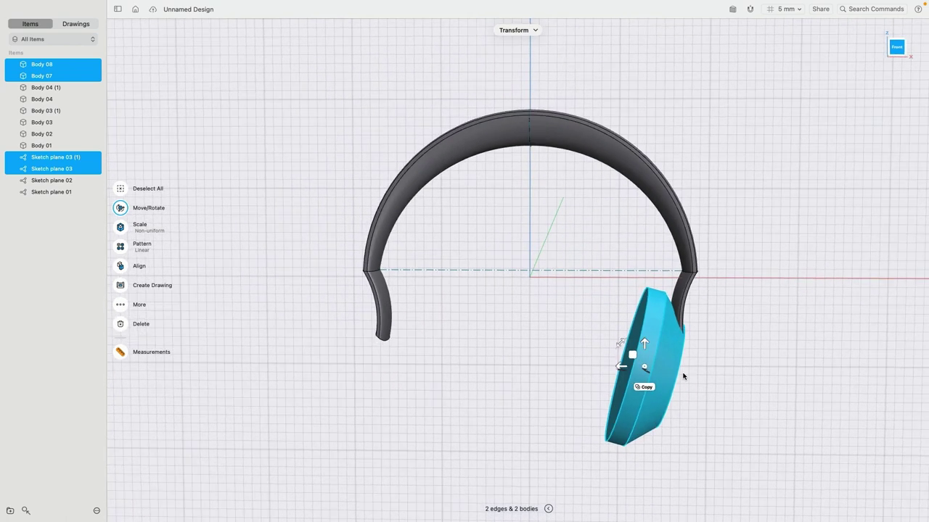
scroll(588, 275, "up", 5)
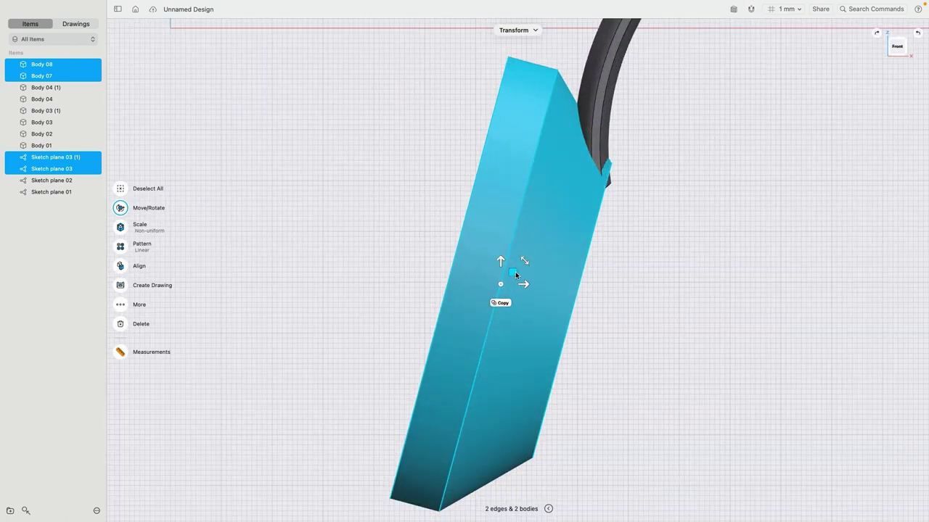
left_click_drag(515, 272, 508, 283)
Fine-tune the ear cup's position so the arm's lower end pokes slightly through the cup's circular outer face.
right_click_drag(620, 273, 584, 263)
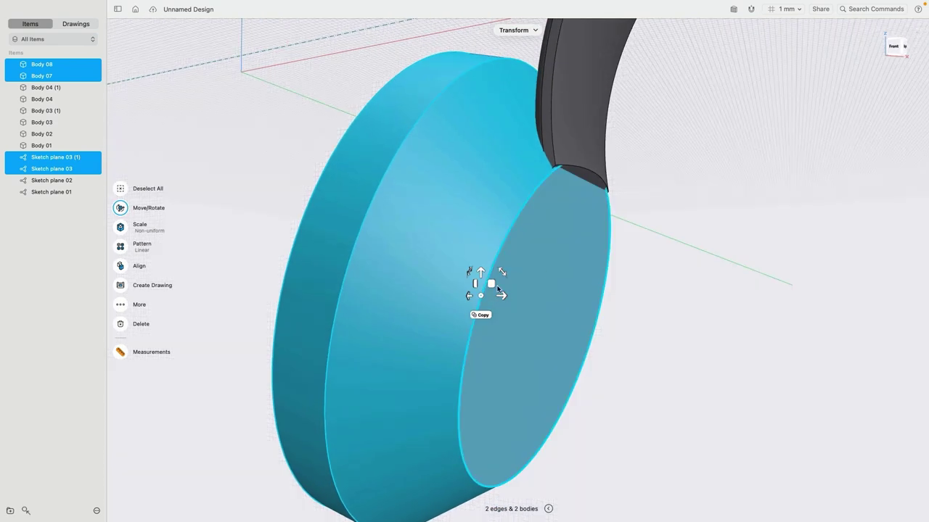
left_click_drag(499, 294, 495, 294)
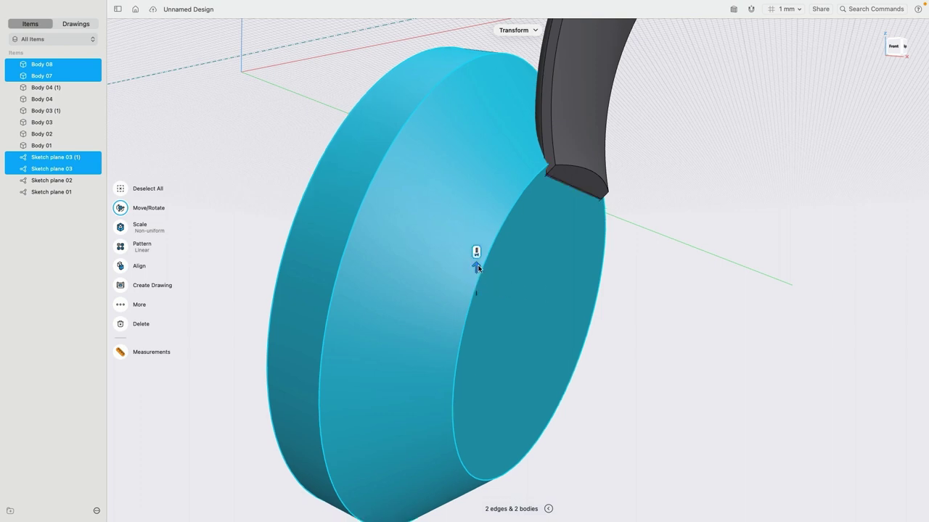
scroll(668, 248, "right", 8)
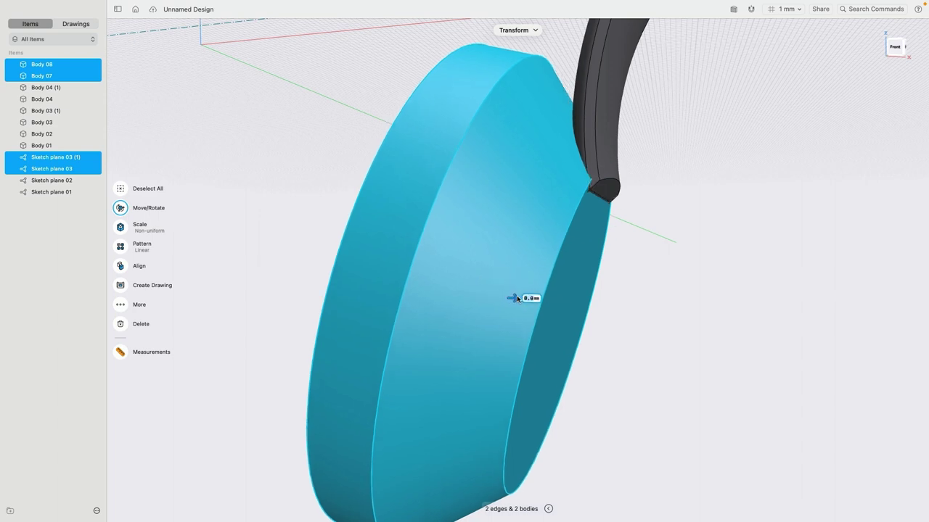
scroll(516, 297, "up", 5)
scroll(479, 296, "down", 1)
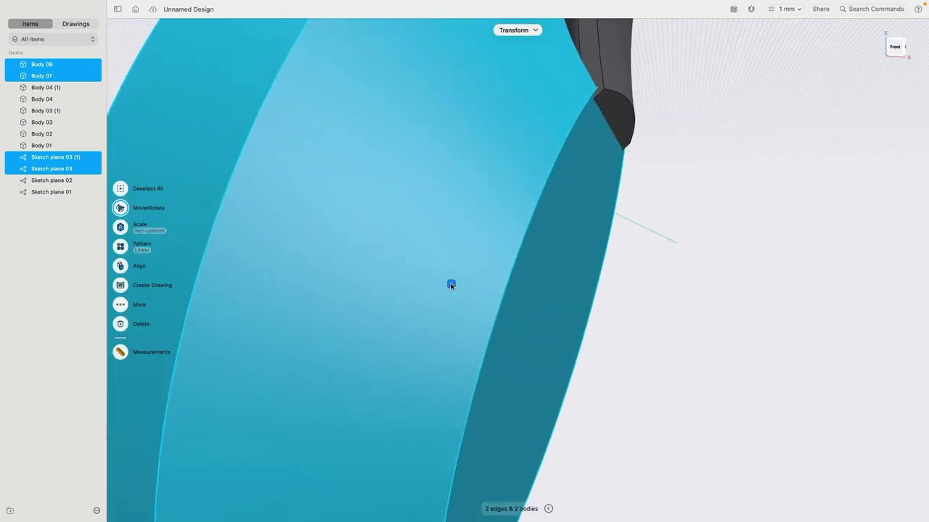
scroll(682, 303, "down", 5)
left_click(677, 303)
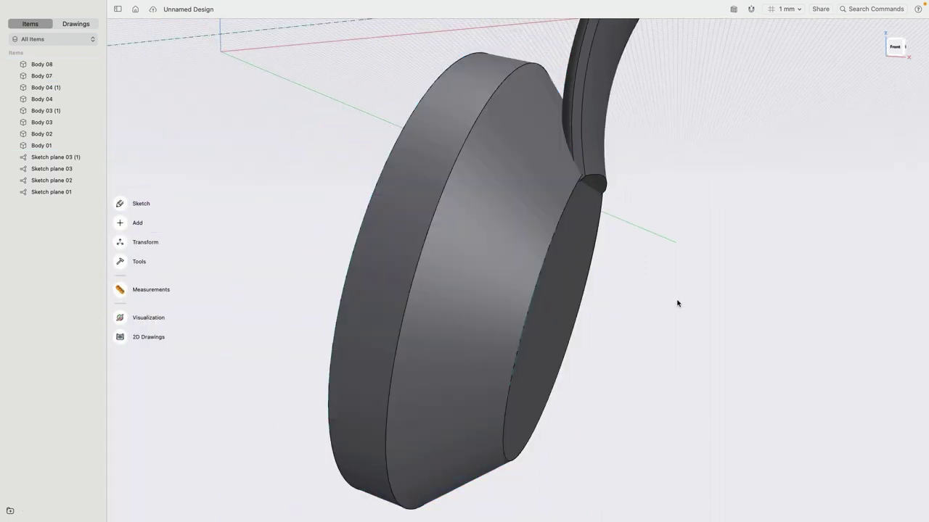
Split the arm body that meets the ear cup using the cup's circular outer face, without keeping the original.
right_click_drag(670, 300, 643, 286)
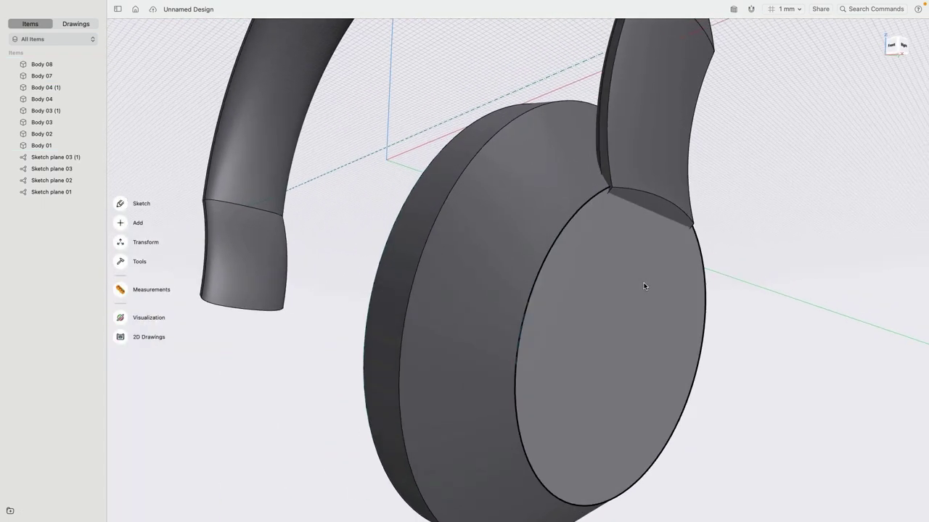
scroll(782, 241, "up", 2)
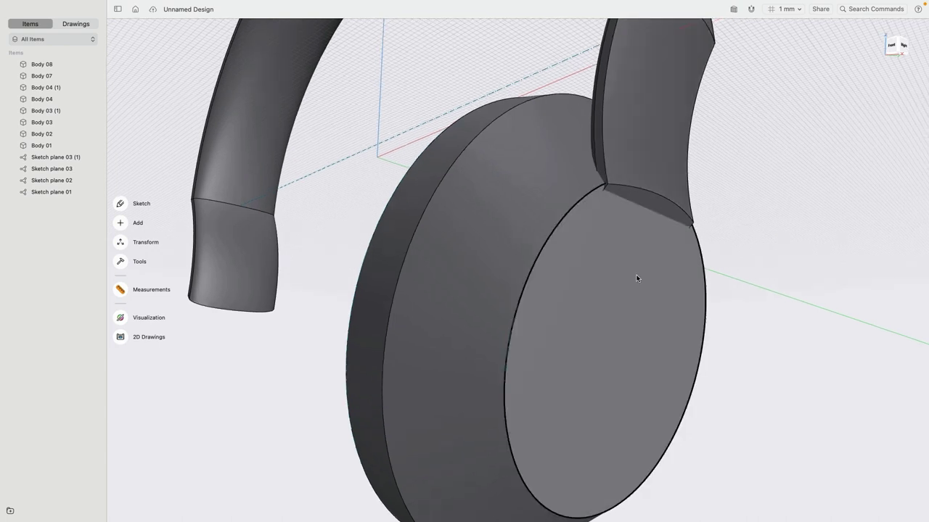
double_click(645, 144)
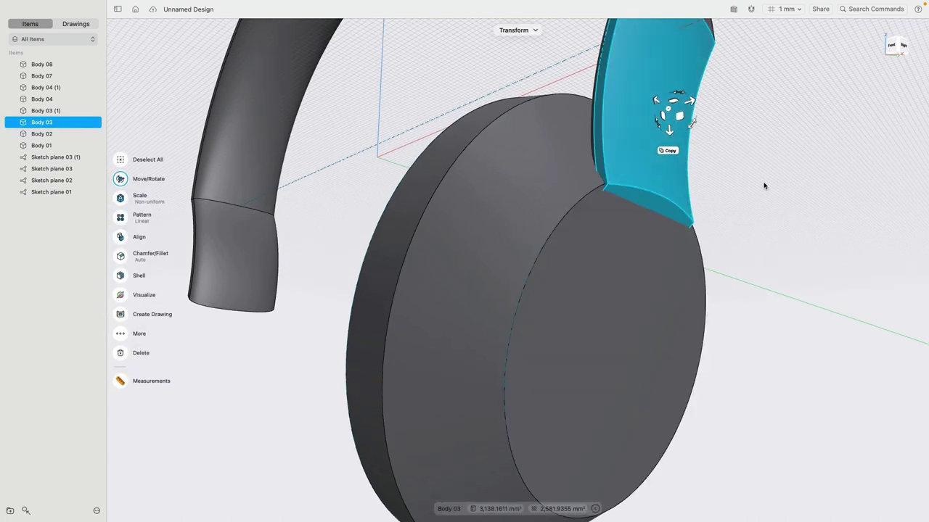
scroll(763, 184, "down", 2)
middle_click_drag(763, 184, 737, 263)
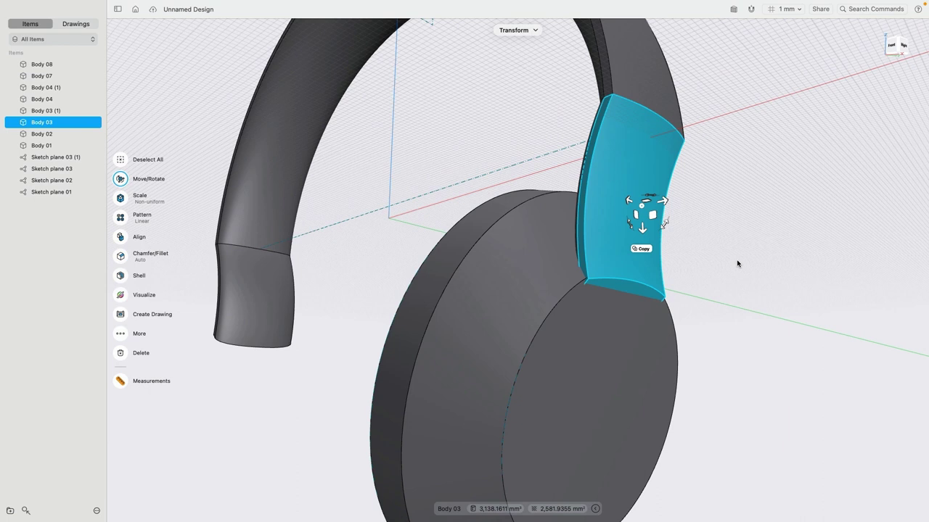
left_click(636, 327)
middle_click_drag(722, 370, 732, 298)
mouse_move(732, 298)
right_mouse_down()
mouse_move(759, 304)
mouse_move(748, 303)
right_mouse_up()
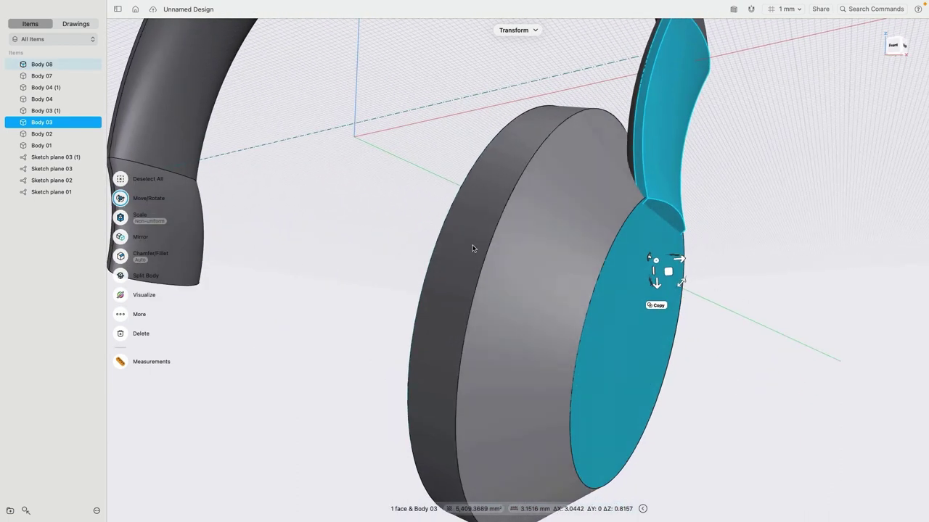
left_click(120, 276)
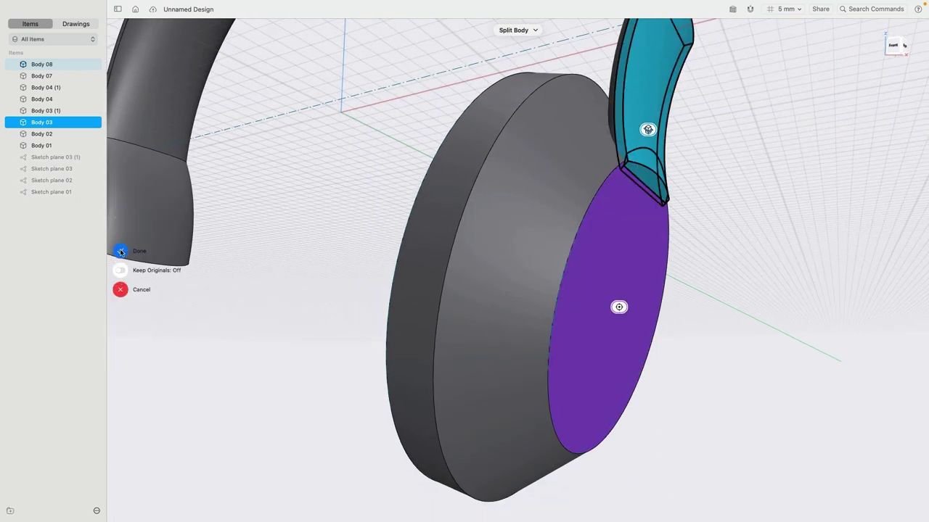
left_click(120, 251)
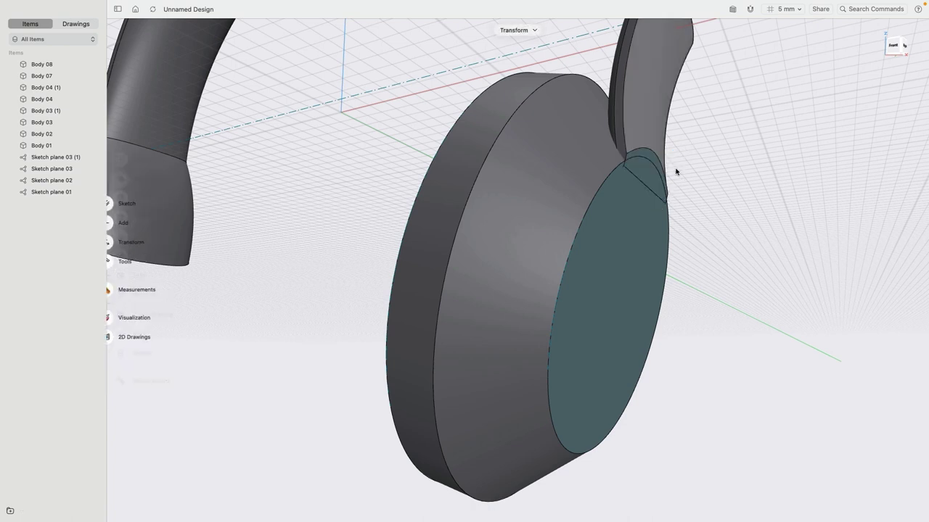
Group all four sketch planes into a new folder.
mouse_move(752, 248)
right_mouse_down()
mouse_move(686, 244)
mouse_move(742, 252)
right_mouse_up()
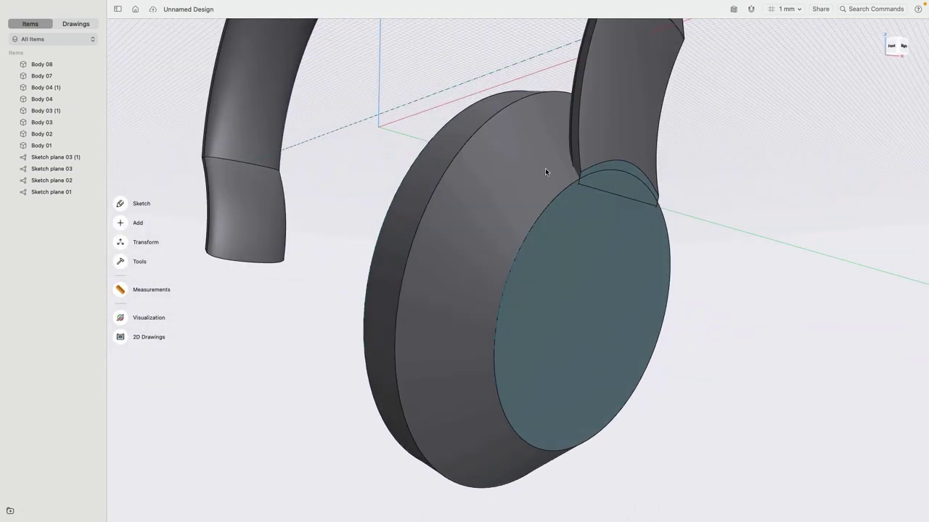
left_click(62, 157)
left_click(60, 169)
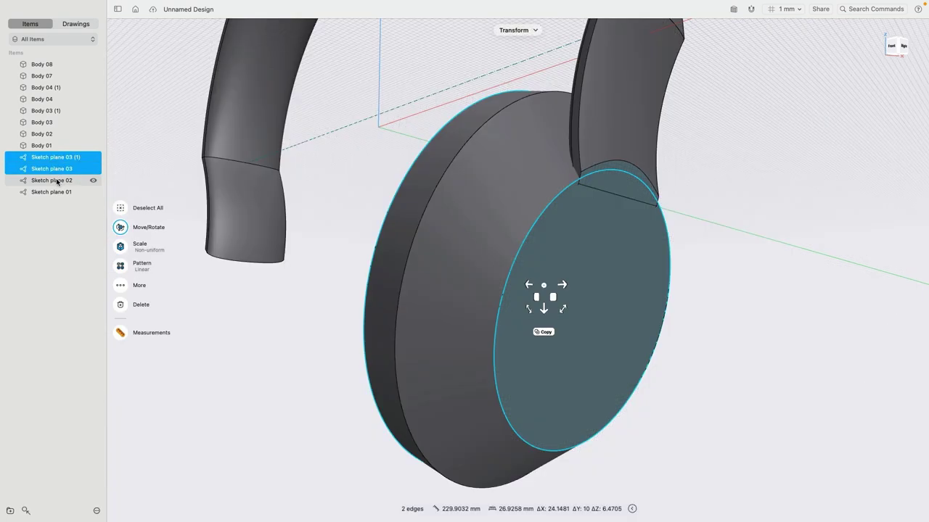
left_click(57, 181)
left_click_drag(56, 181, 58, 191)
left_click(82, 177)
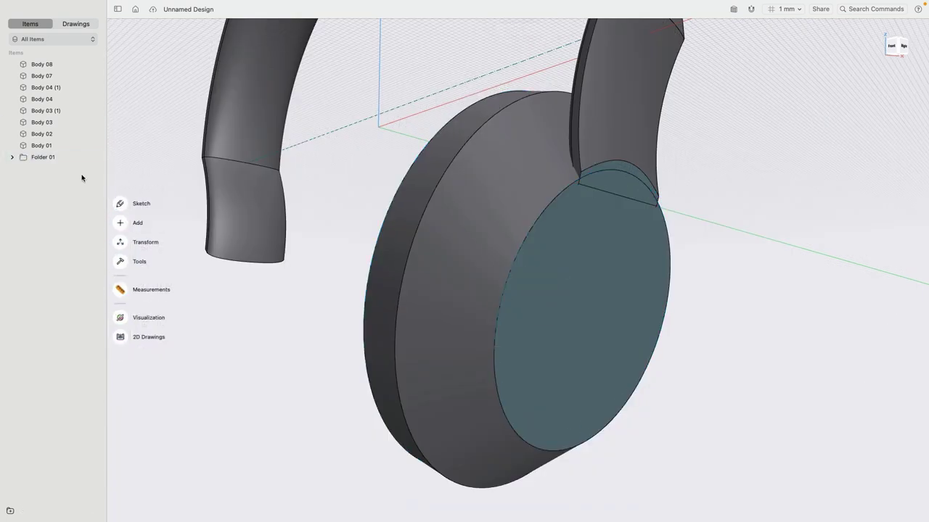
left_click(93, 157)
mouse_move(284, 359)
right_mouse_down()
mouse_move(238, 360)
mouse_move(291, 369)
mouse_move(250, 363)
mouse_move(287, 364)
mouse_move(254, 363)
mouse_move(278, 365)
right_mouse_up()
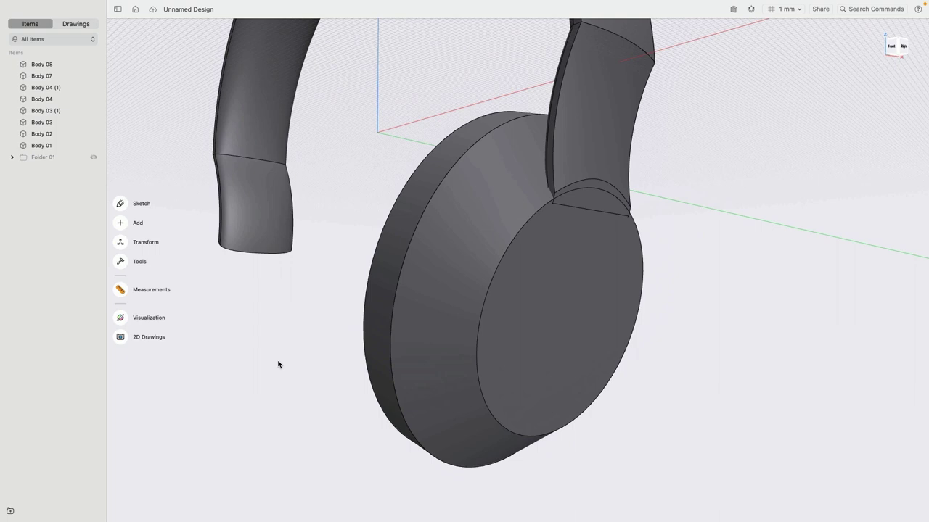
left_click(512, 285)
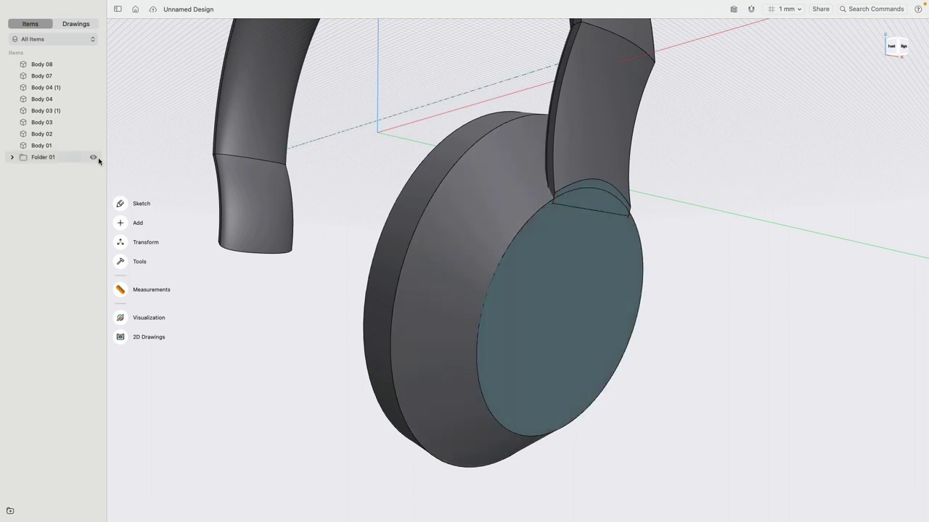
Group all the bodies into a second folder and hide it, leaving only the sketches displayed.
left_click(503, 260)
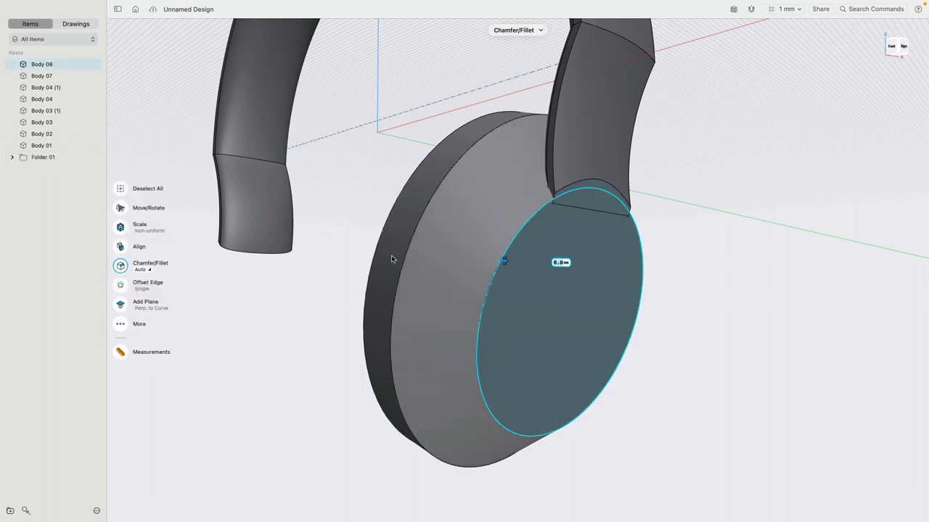
right_click_drag(307, 300, 294, 280)
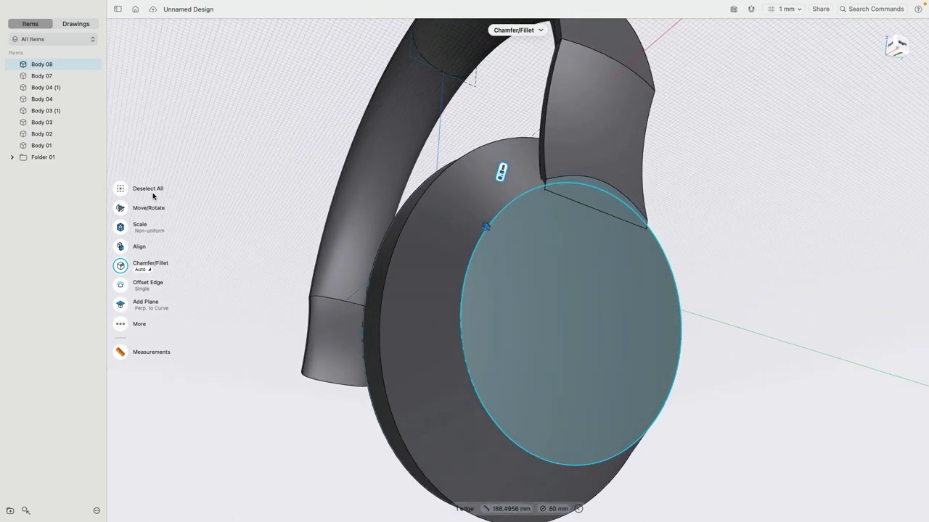
left_click_drag(38, 145, 85, 66)
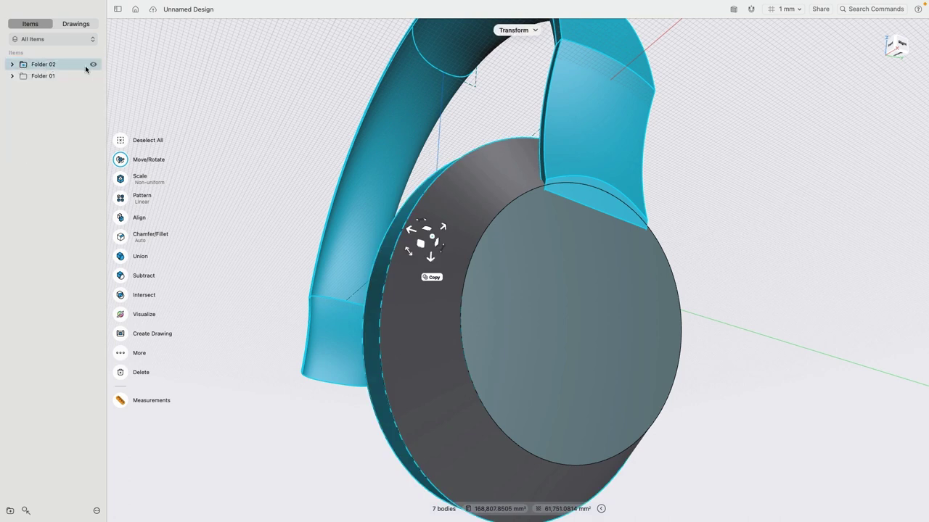
left_click(93, 65)
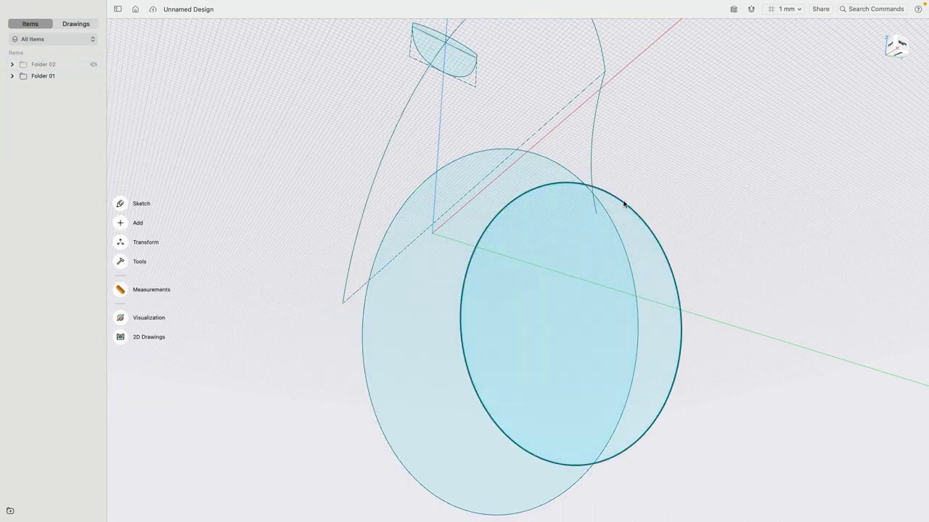
Offset the 60 mm circle on the ear cup's outer face inward by about 4 mm.
left_click(622, 200)
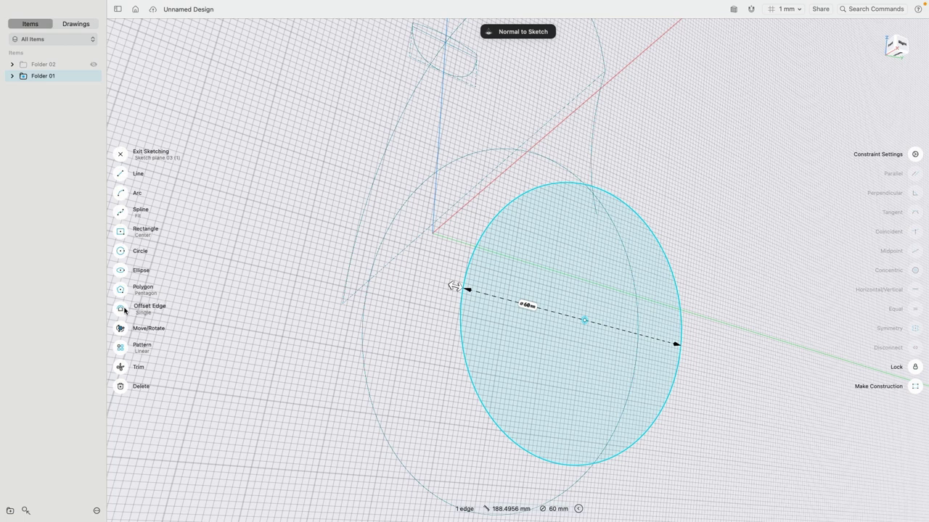
left_click(124, 310)
left_click_drag(624, 205, 628, 216)
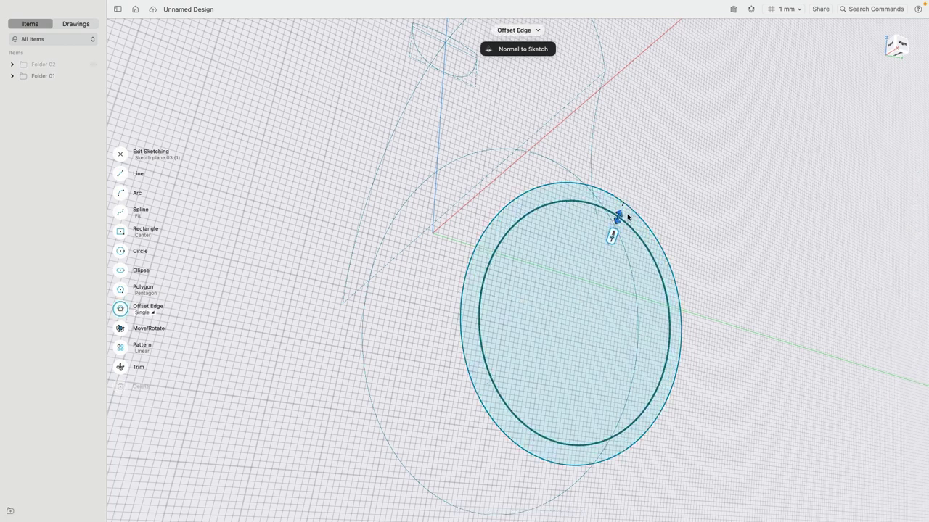
key("Return")
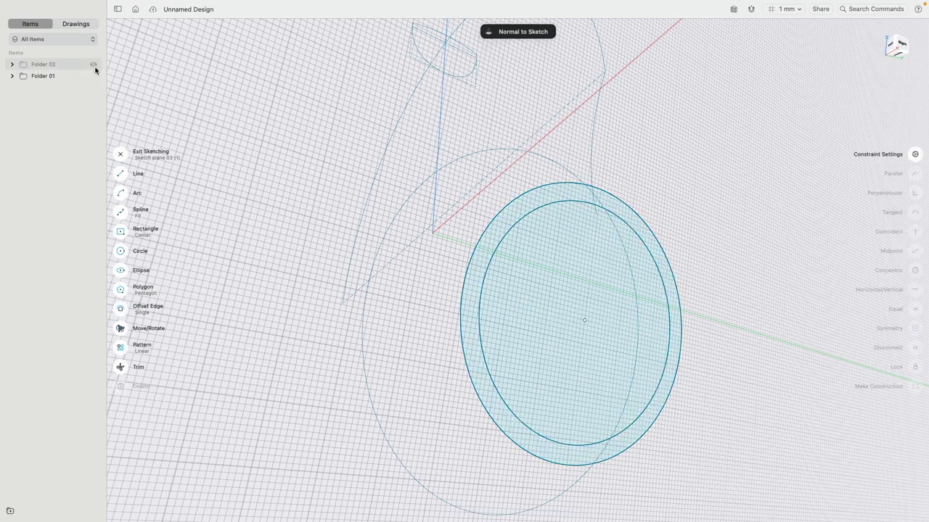
Show the bodies again and sketch a line about 7 mm long straight down from the arm end's lower-left corner.
left_click(93, 76)
mouse_move(814, 232)
right_mouse_down()
mouse_move(771, 242)
mouse_move(787, 242)
mouse_move(754, 228)
right_mouse_up()
scroll(775, 228, "up", 5)
middle_click_drag(647, 154, 828, 150)
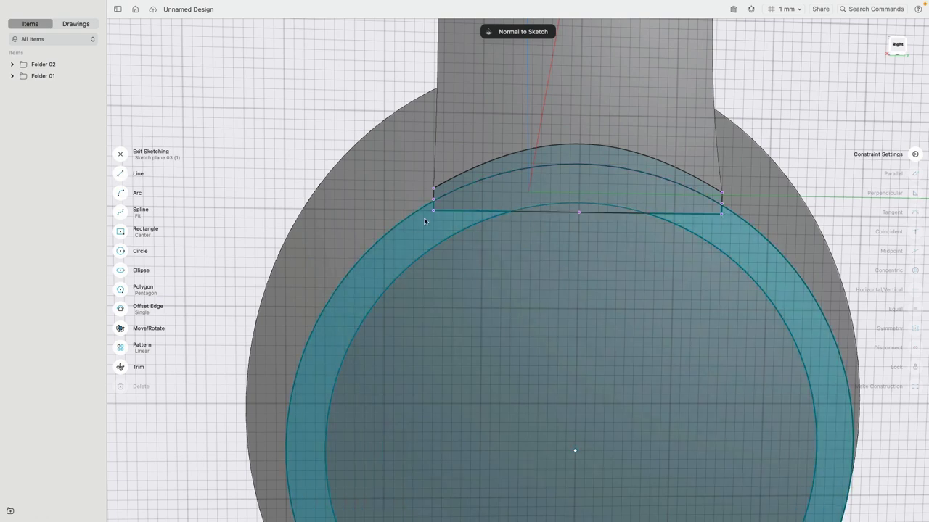
left_click(121, 174)
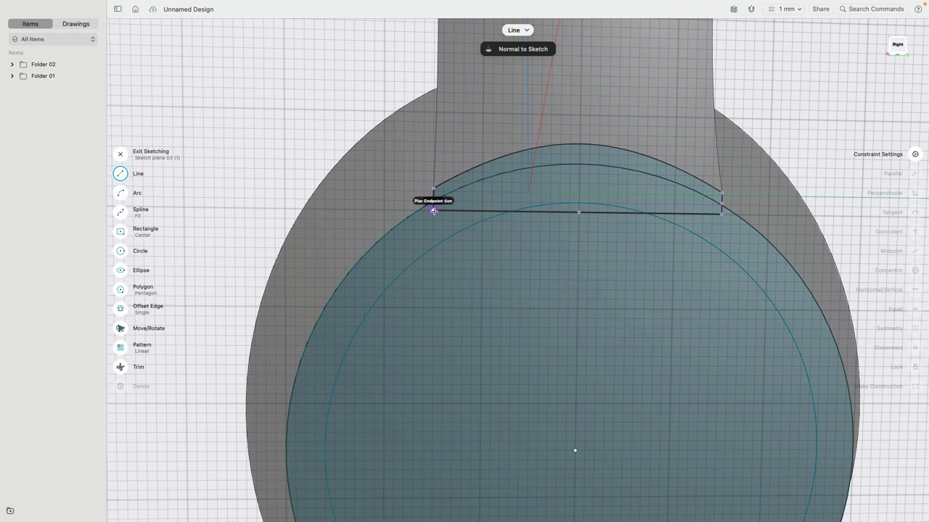
left_click(433, 211)
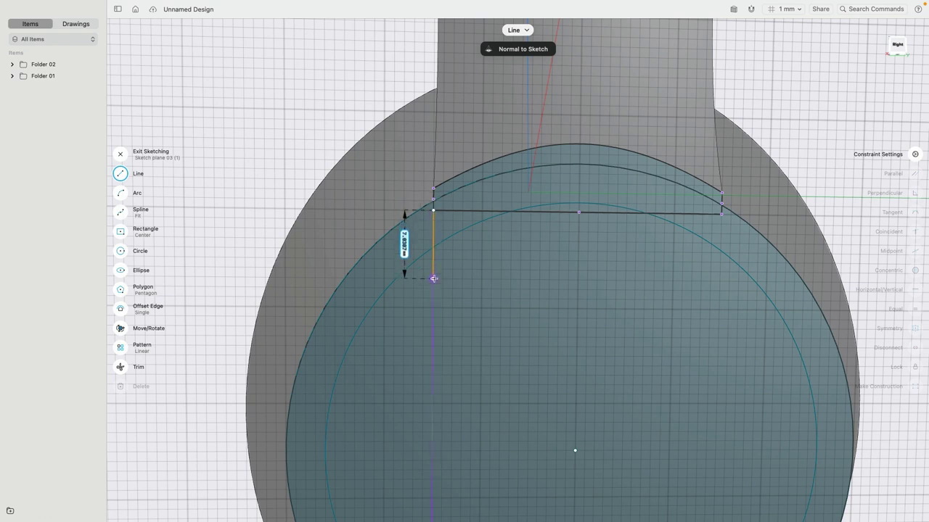
key("Escape")
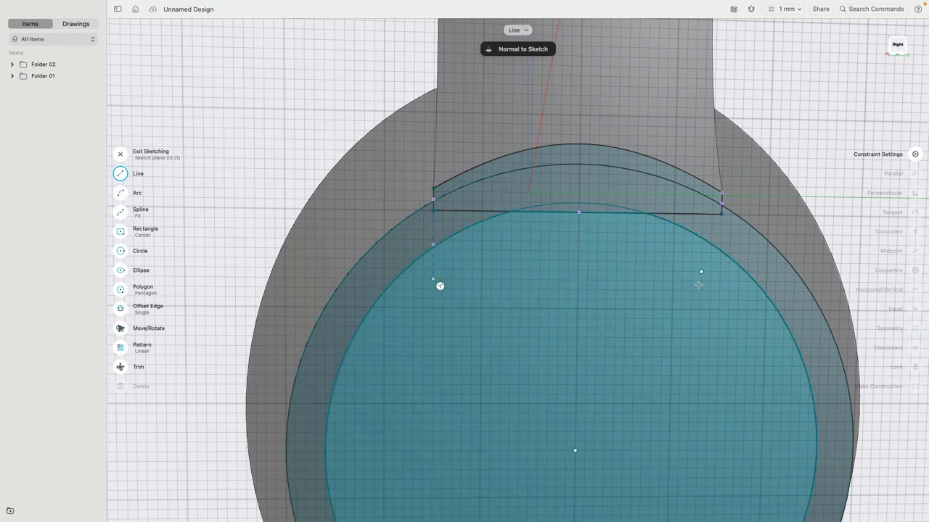
Sketch a line about 19 mm long up the arm's right side and a 30 mm line across to its left side.
left_click(719, 281)
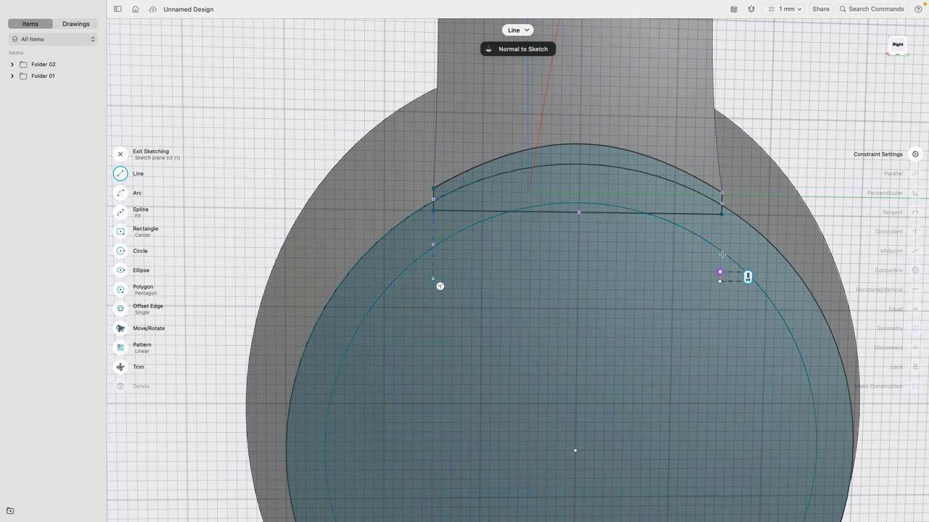
left_click(724, 97)
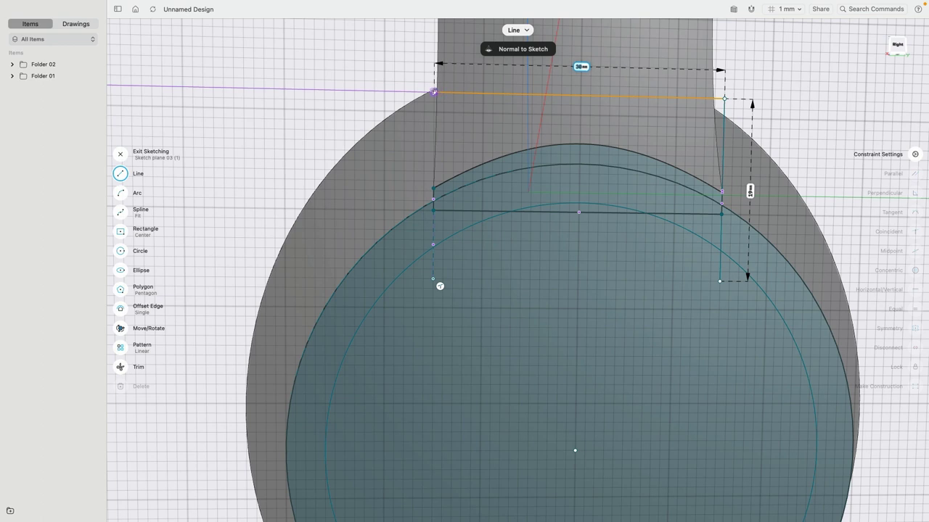
left_click(434, 93)
key("Escape")
Hide the bodies and delete the line crossing the circles and the short segment above the left line.
right_click_drag(292, 99, 317, 101)
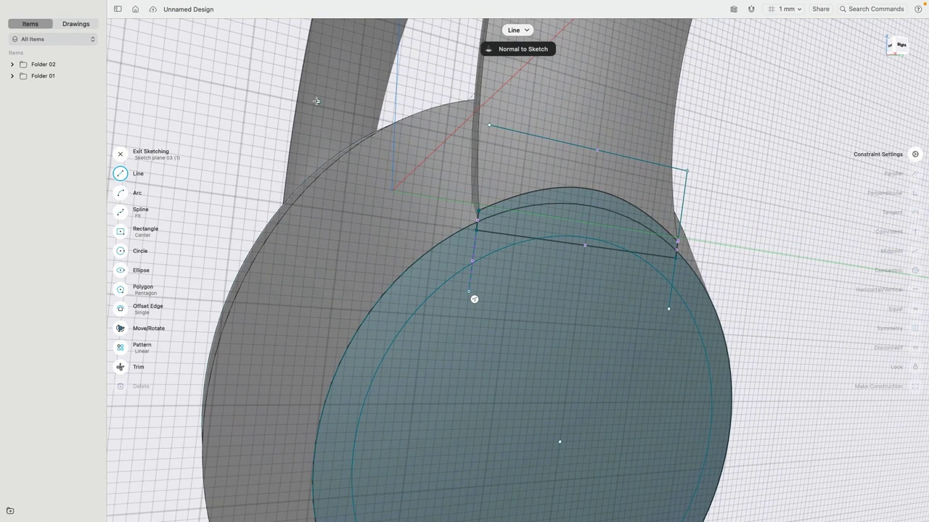
left_click(93, 65)
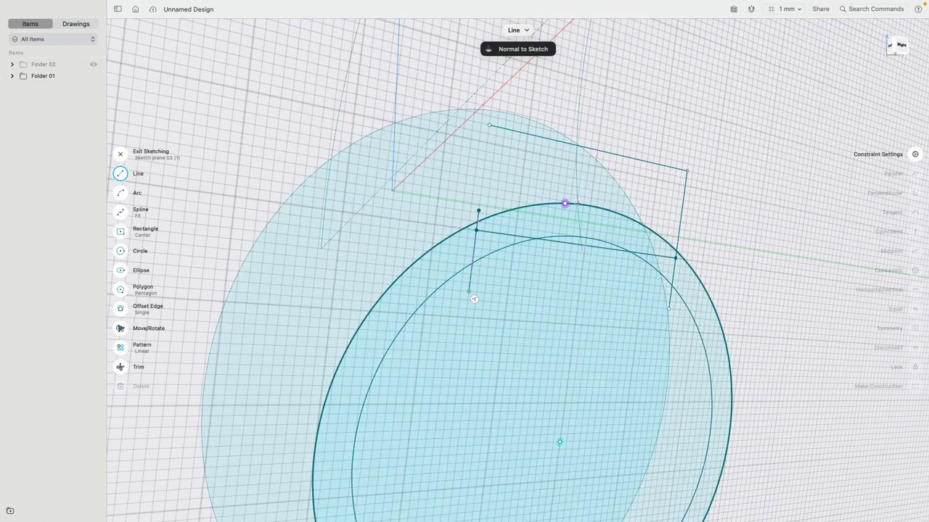
key("Escape")
left_click(665, 258)
key("Delete")
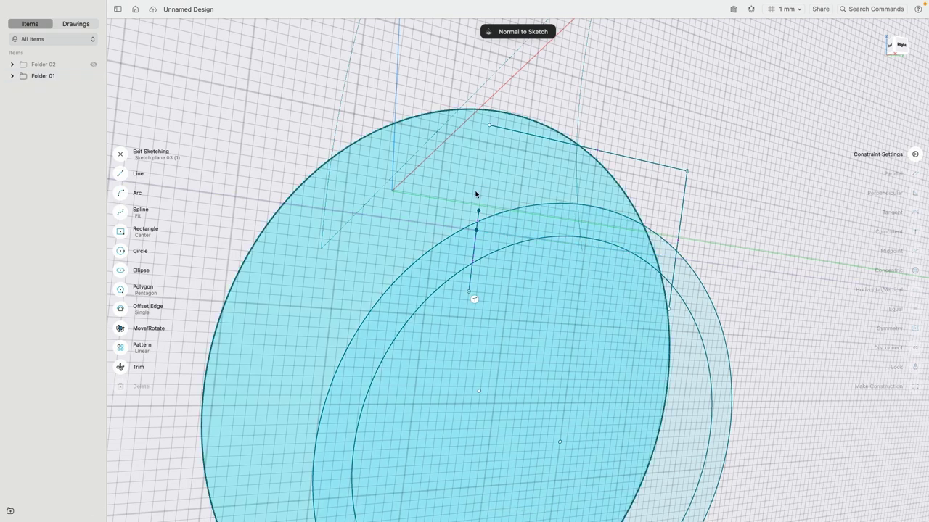
scroll(476, 207, "up", 2)
left_click(478, 218)
key("Delete")
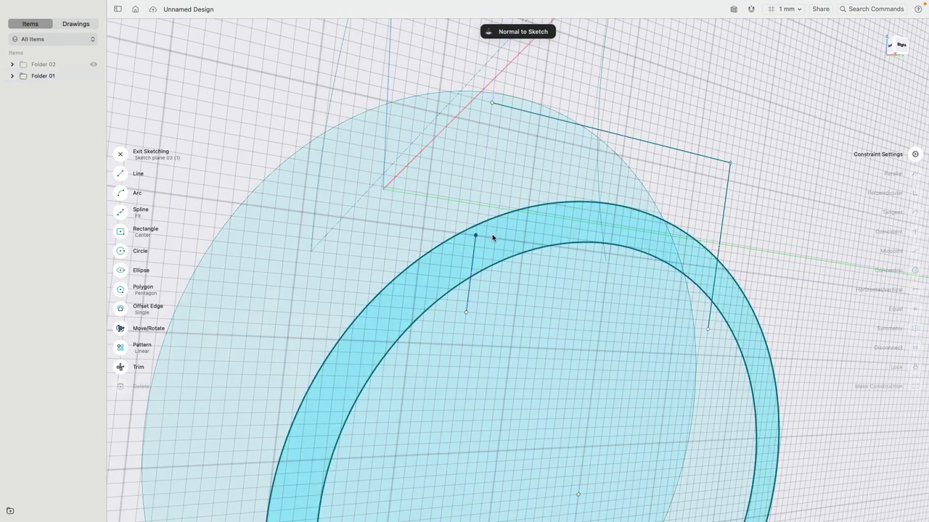
Extend the left line's upper endpoint to the open end of the top line.
scroll(486, 235, "down", 2)
left_click(472, 255)
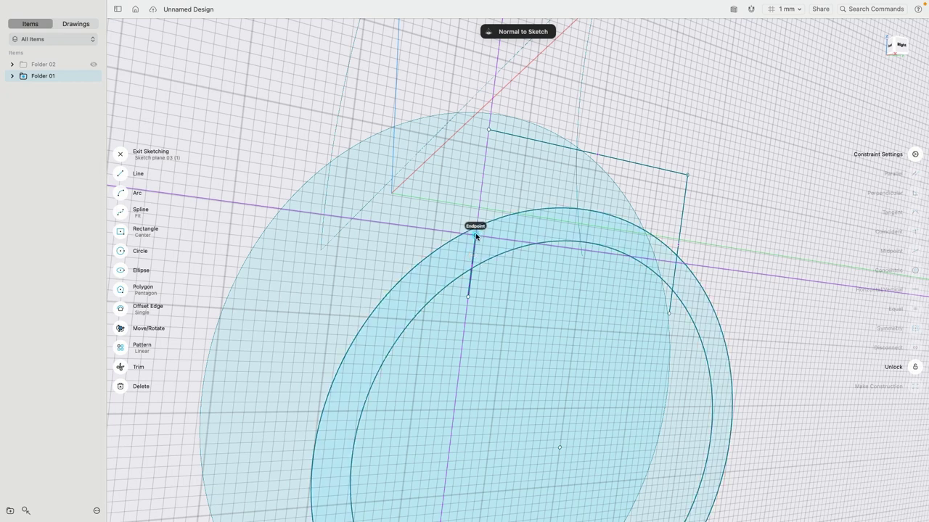
left_click_drag(476, 237, 478, 211)
left_click_drag(487, 134, 489, 130)
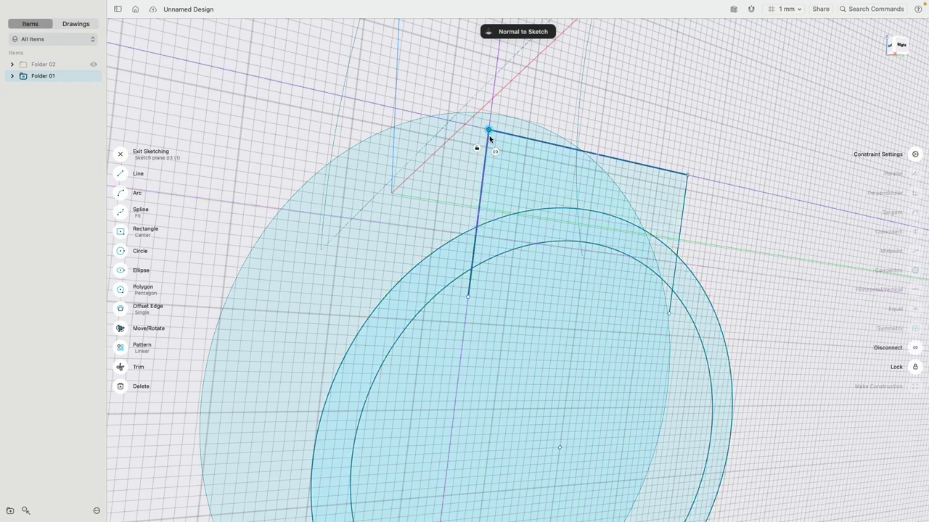
Lock the two side lines' lower endpoints and apply a Horizontal/Vertical constraint to the three profile lines.
left_click(487, 142)
left_click(511, 135)
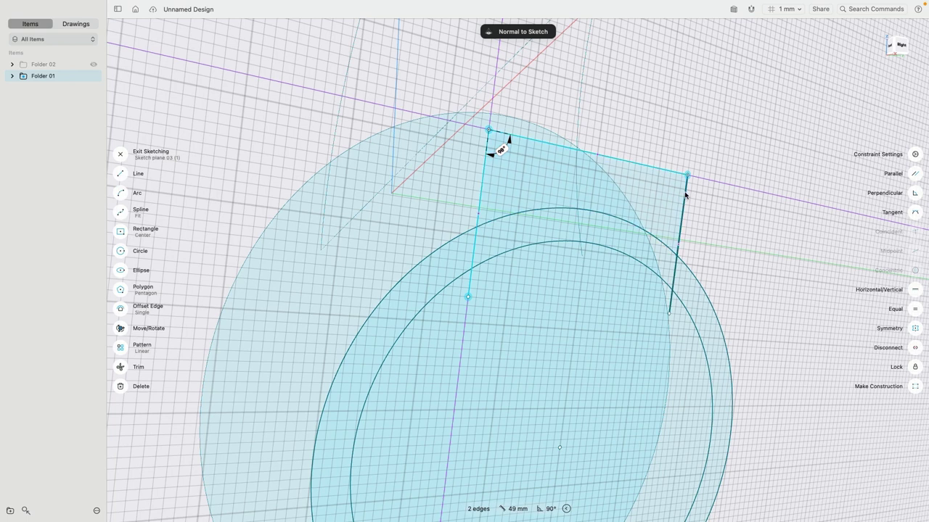
left_click(684, 194, "shift")
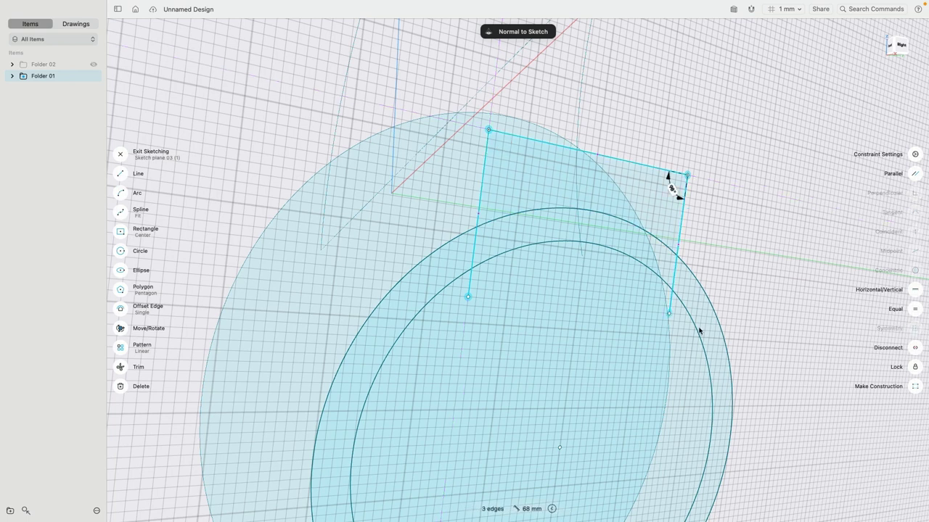
left_click_drag(669, 314, 468, 296)
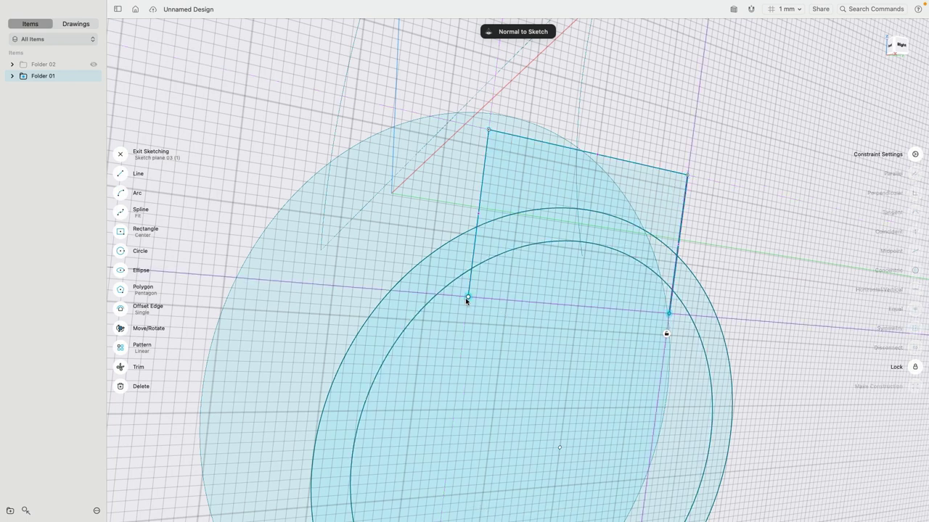
left_click(914, 369)
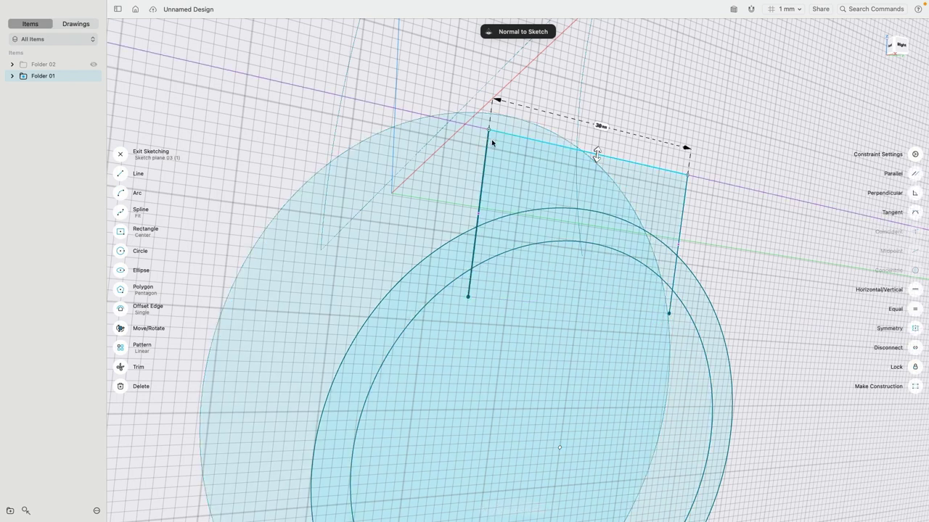
left_click(486, 147)
left_click(686, 188)
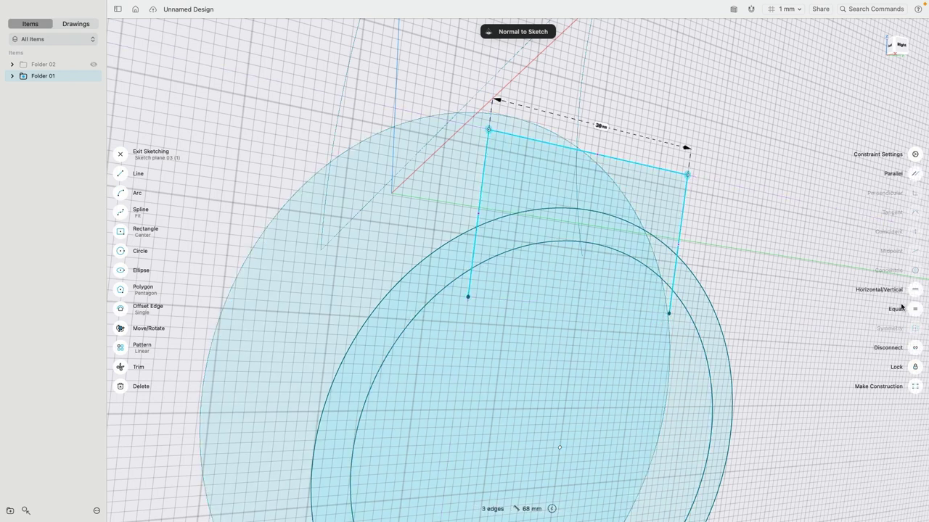
left_click(915, 292)
key("Escape")
Leave the sketch and show the folder of bodies again.
right_click_drag(777, 224, 752, 205)
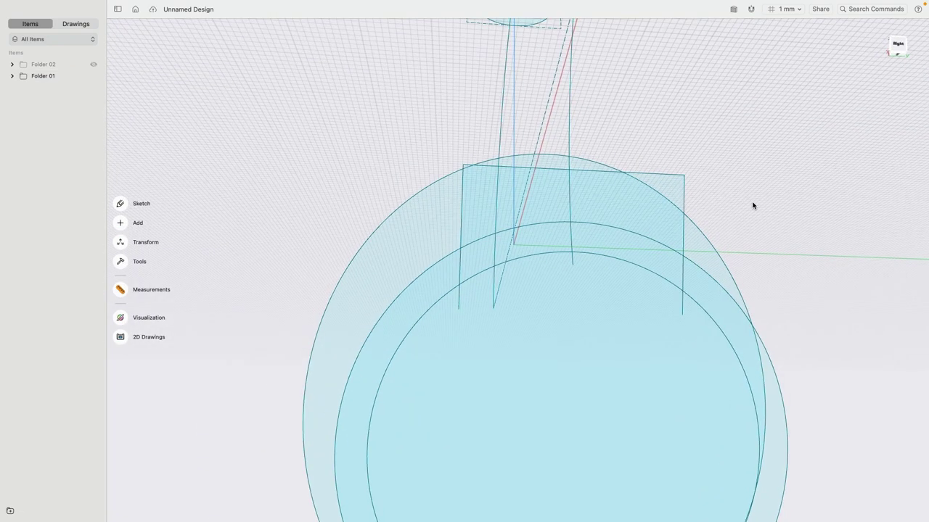
right_click_drag(715, 187, 735, 193)
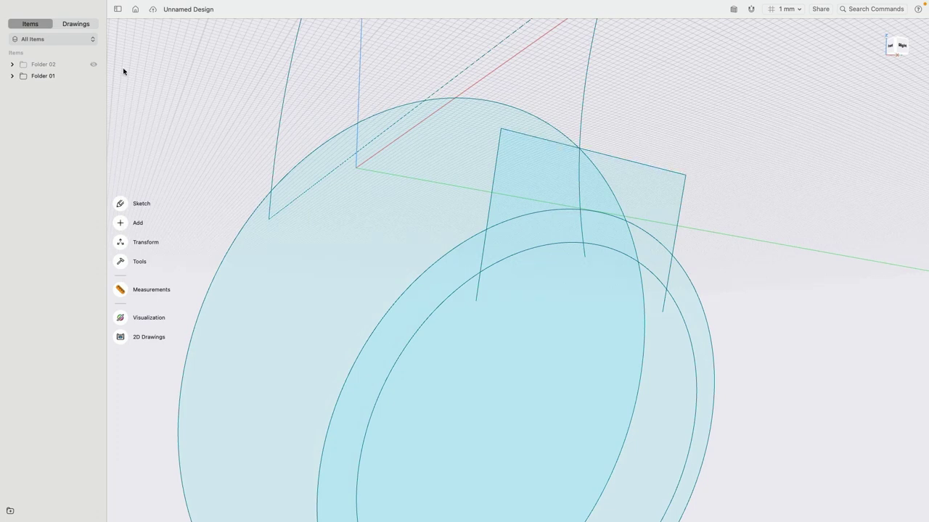
left_click(91, 65)
scroll(805, 166, "right", 5)
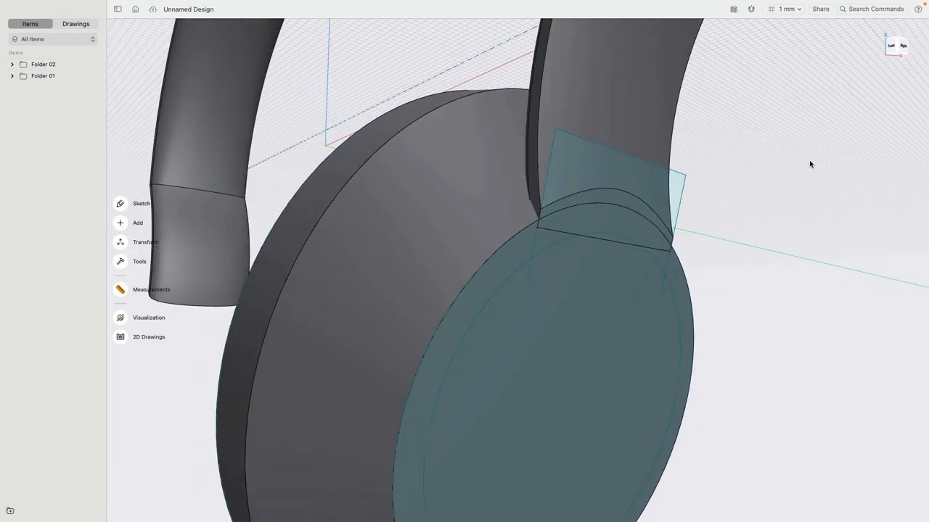
Reopen the ear cup sketch and examine how the three-sided profile lines up with the arm.
double_click(674, 176)
left_click(791, 230)
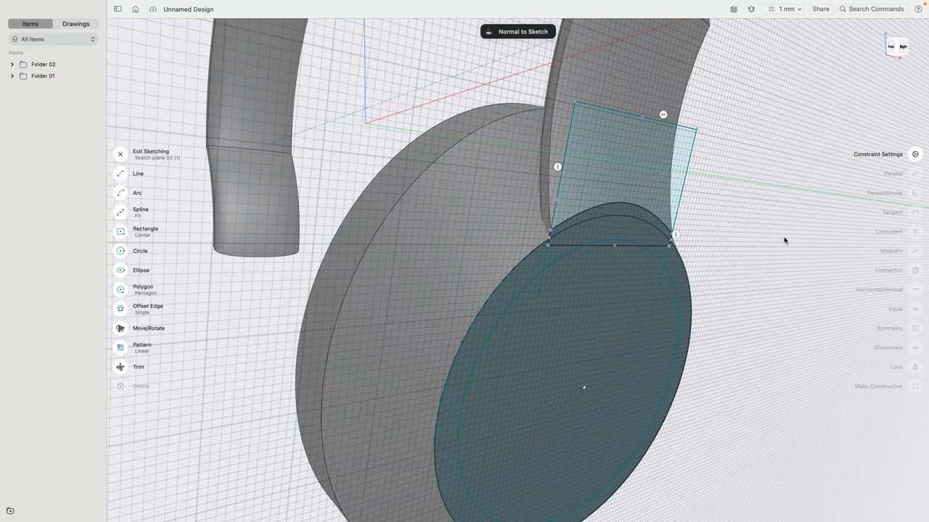
right_click_drag(784, 240, 643, 192)
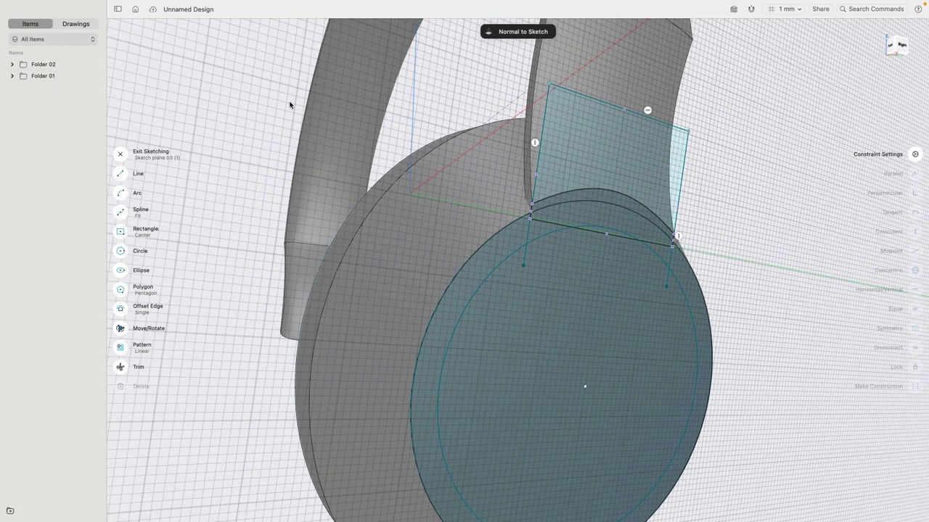
middle_click_drag(358, 130, 387, 146)
key("Escape")
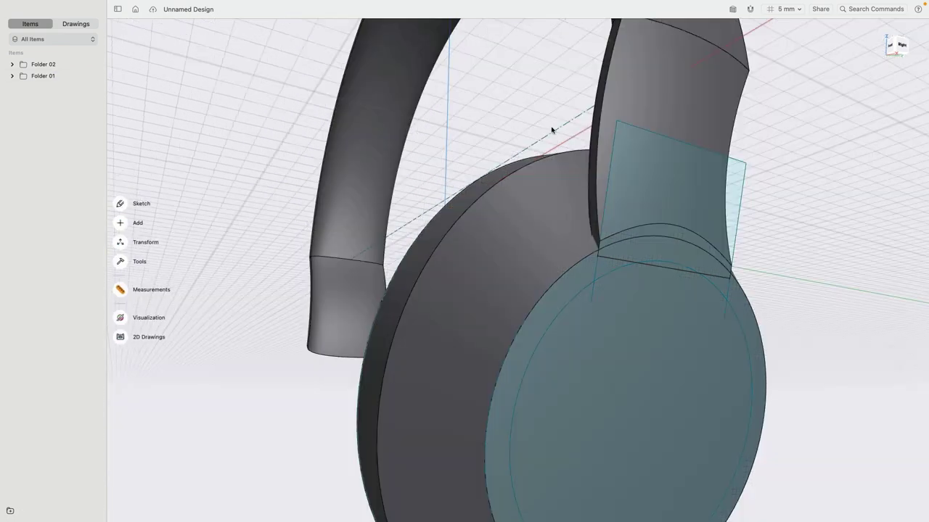
double_click(646, 131)
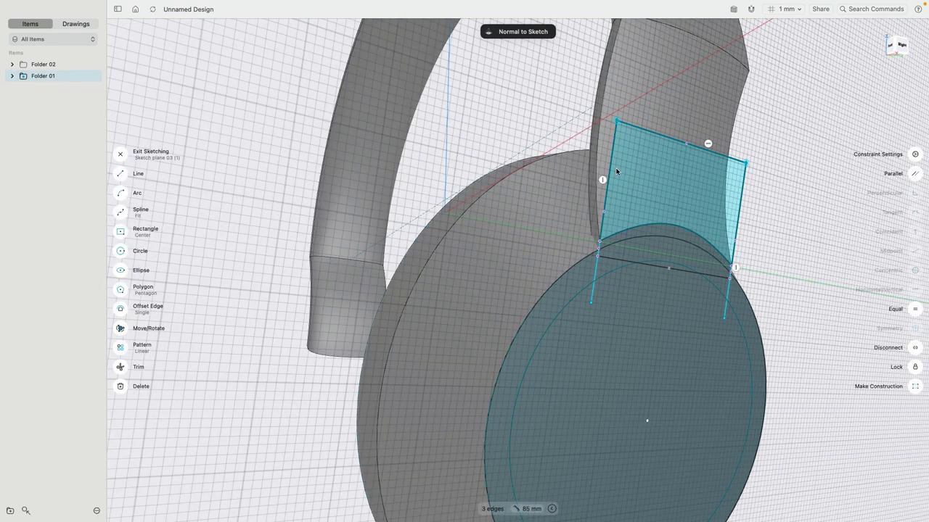
right_click_drag(491, 184, 513, 197)
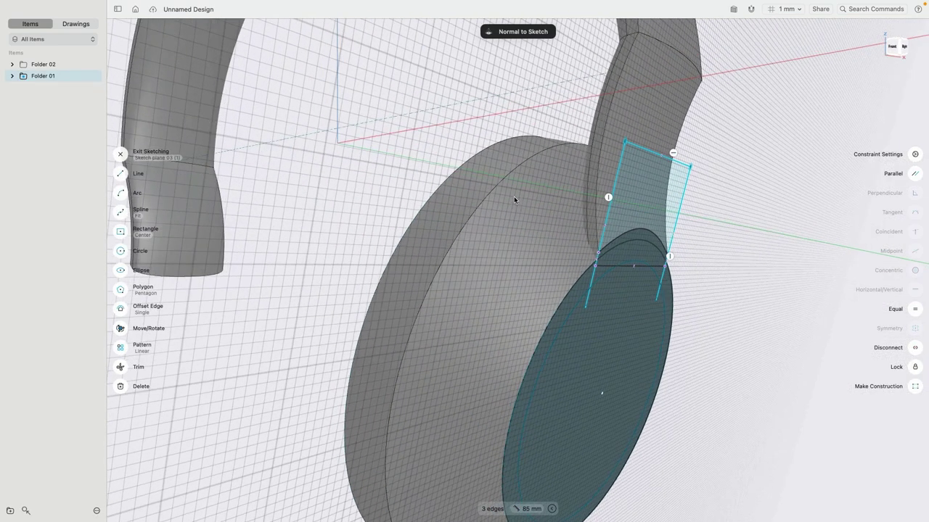
Isolate the ear cup together with its sketch profile.
left_click(542, 193)
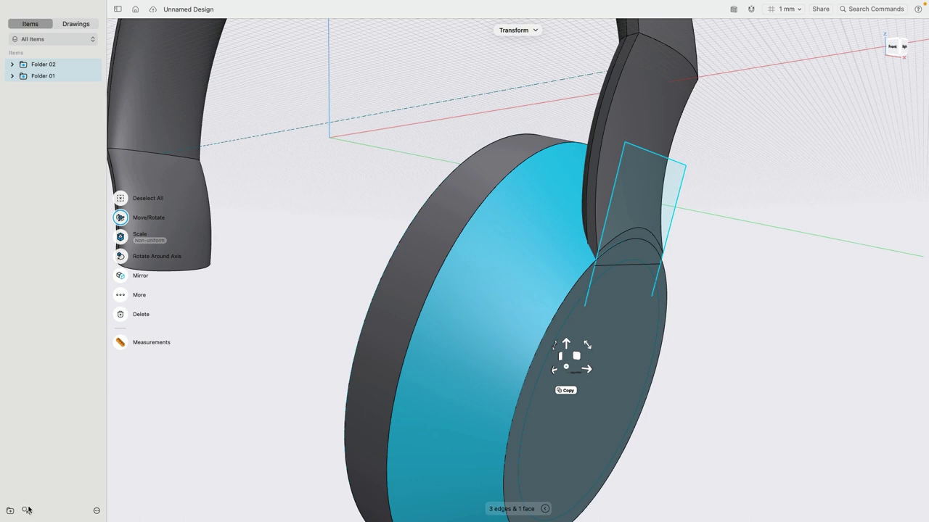
left_click(27, 510)
left_click(335, 251)
right_click_drag(354, 247, 288, 161)
scroll(322, 226, "down", 2)
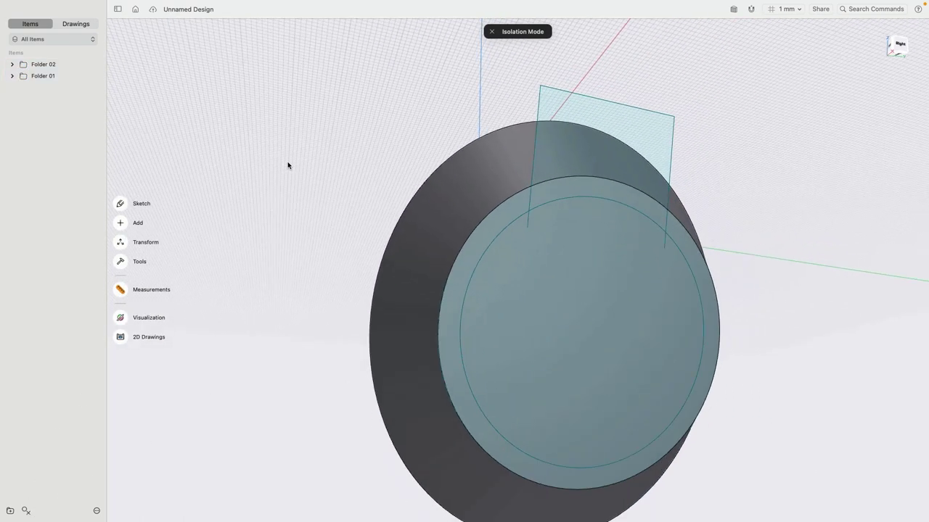
Extrude the inner circle, the ring segment and the slot region above it 12 mm into the ear cup as a cut.
left_click(519, 270)
left_click(555, 201)
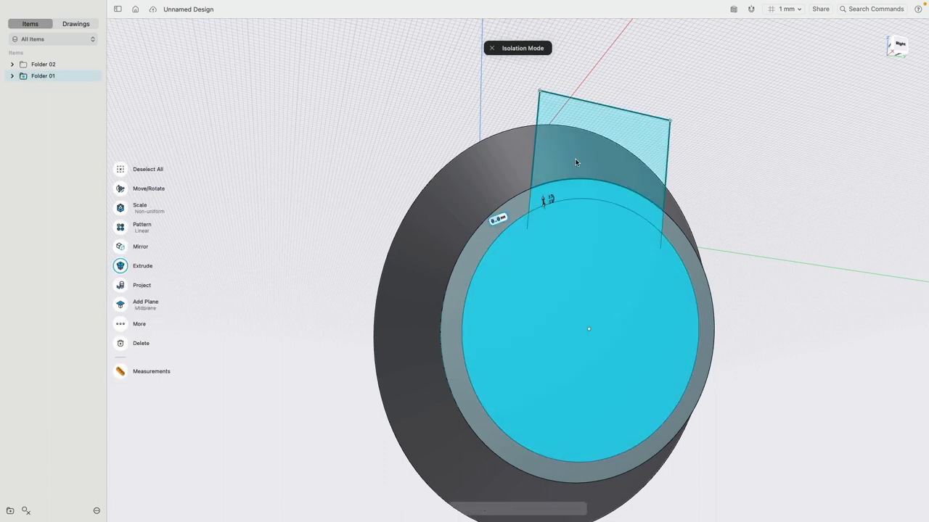
left_click(576, 161)
middle_click_drag(717, 125, 696, 145)
right_click_drag(697, 146, 720, 158)
left_click_drag(576, 172, 531, 167)
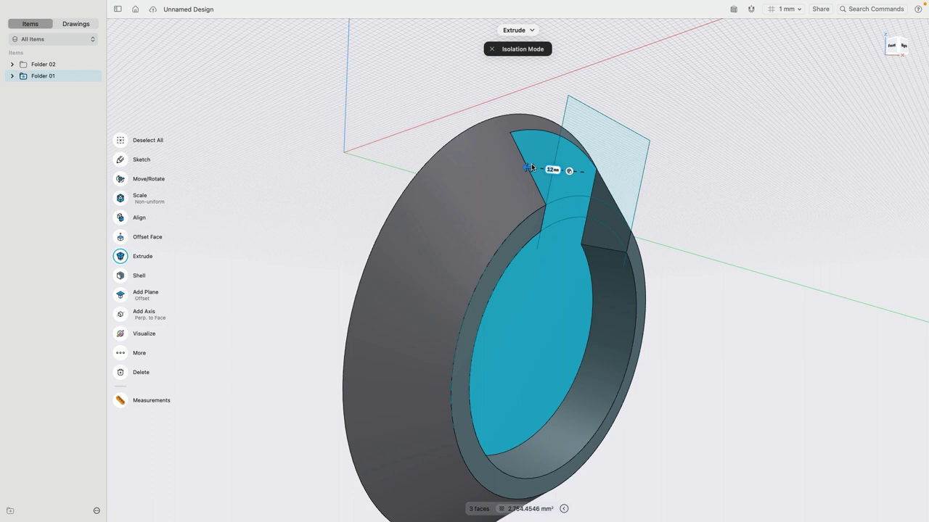
left_click(304, 218)
Exit isolation so the arm and headband are displayed with the recessed ear cup.
right_click_drag(719, 231, 665, 230)
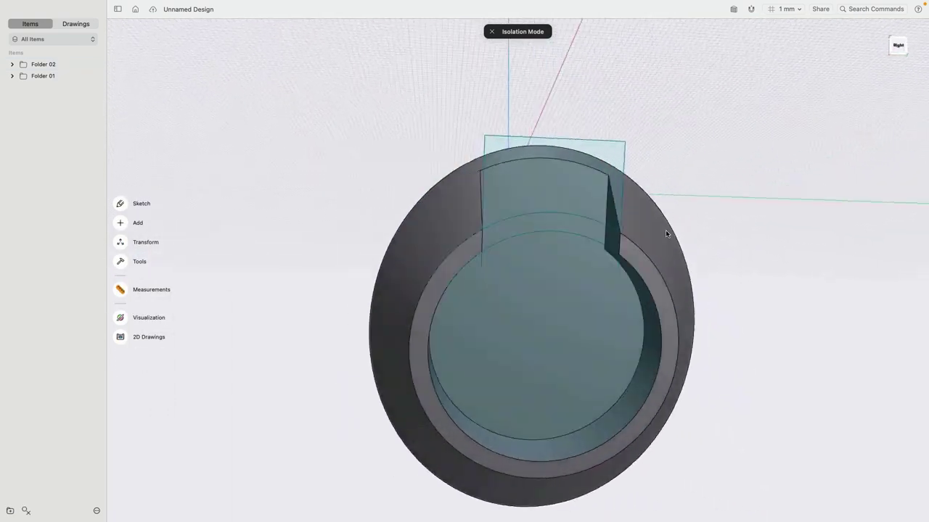
left_click(25, 512)
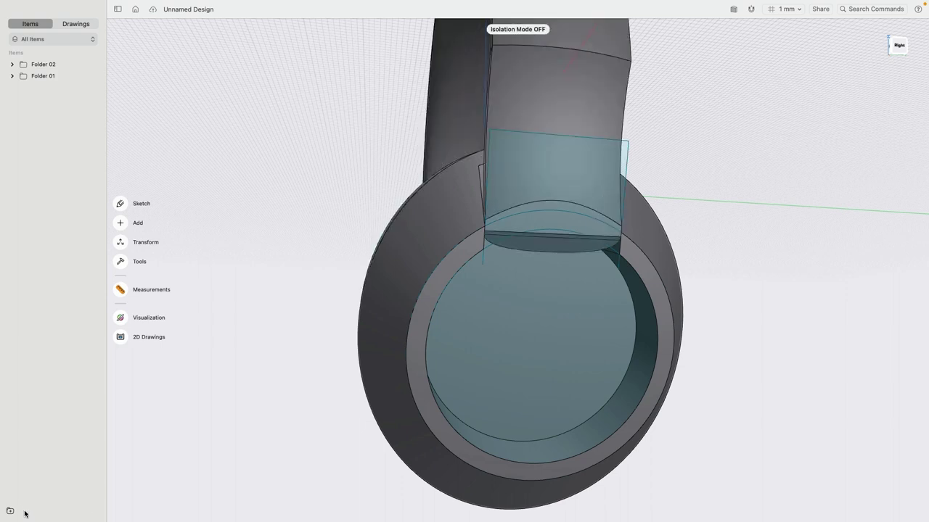
right_click_drag(317, 265, 343, 253)
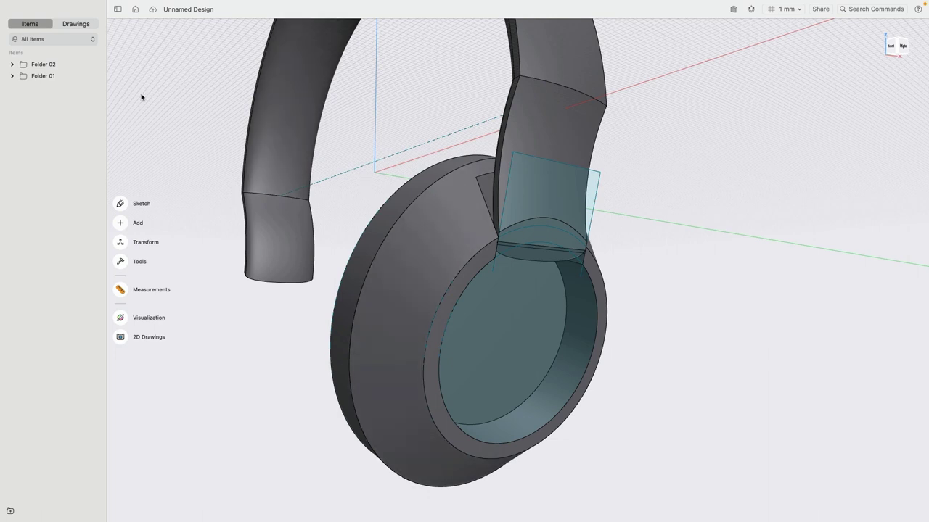
Hide the bodies and extrude the inner circle with the ring segment above it 10 mm inward as a new body.
left_click(94, 64)
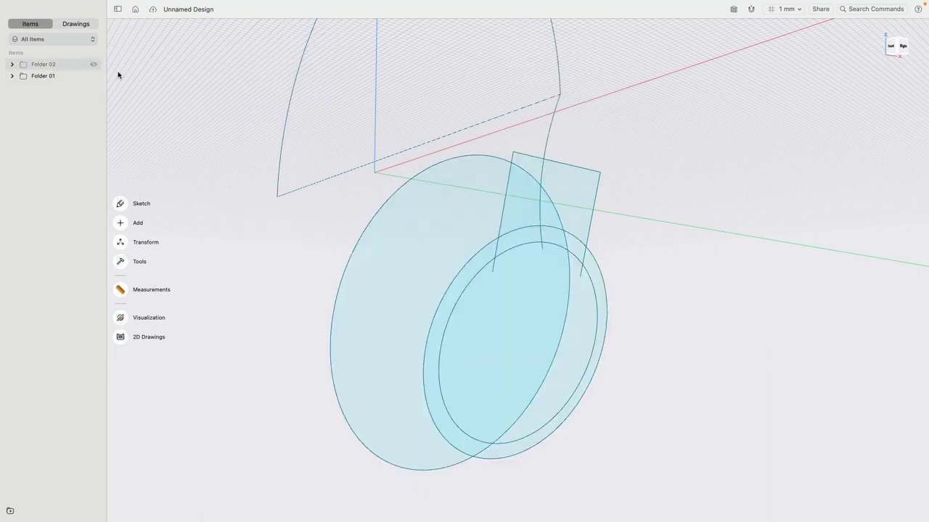
left_click(527, 307)
left_click(514, 242)
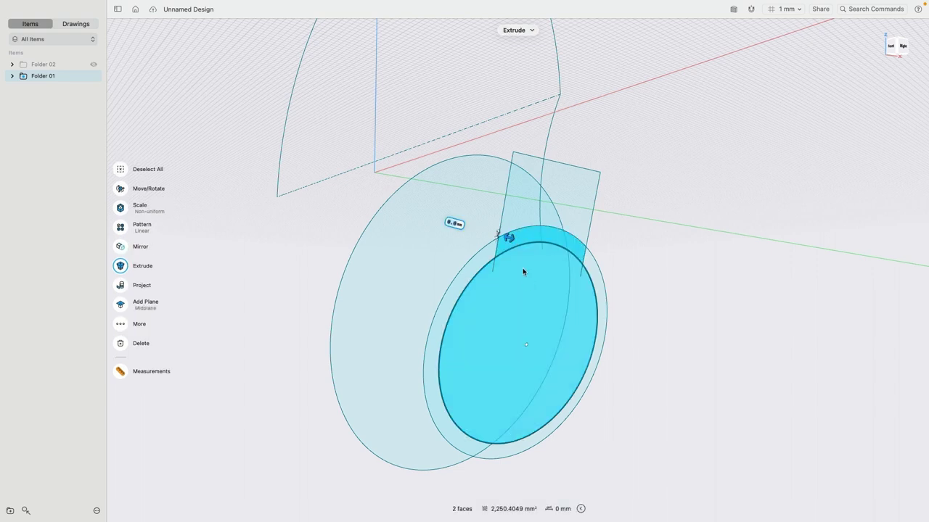
left_click_drag(507, 238, 482, 234)
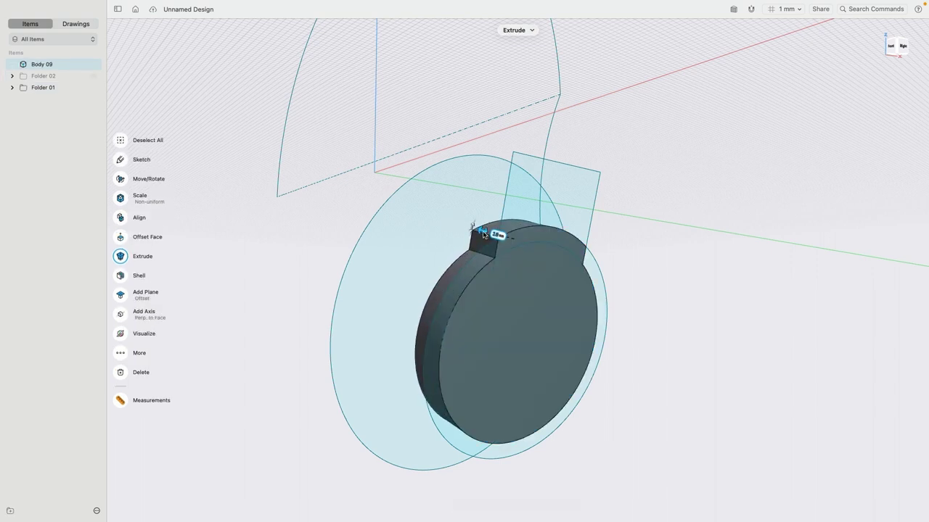
Show the hidden bodies in Folder 02 and isolate the new disc connector together with the two arm bodies.
left_click(207, 274)
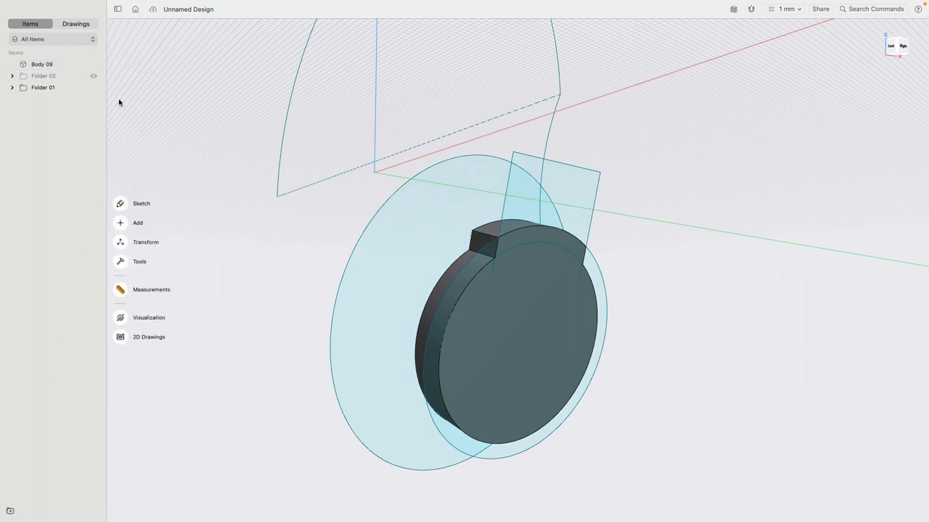
left_click(94, 77)
right_click_drag(689, 245, 719, 272)
scroll(571, 280, "up", 5)
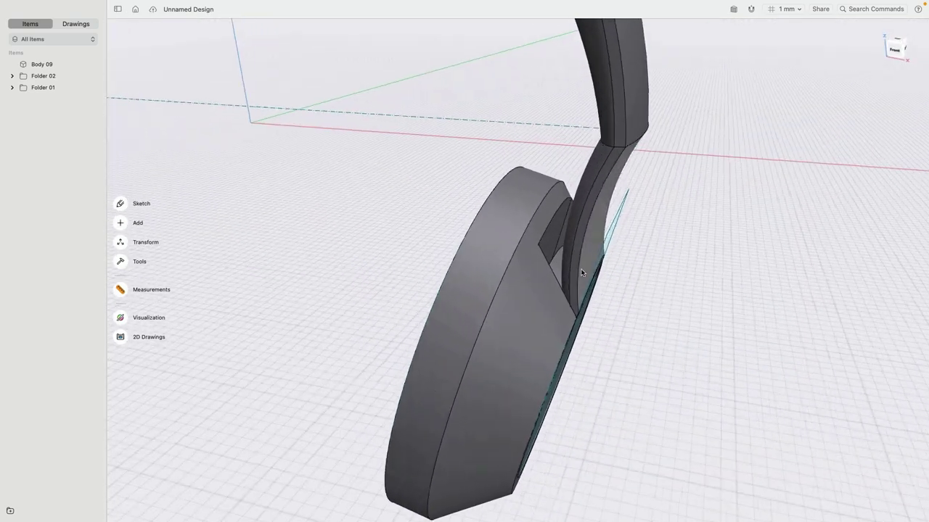
left_click(542, 256)
left_click(556, 238)
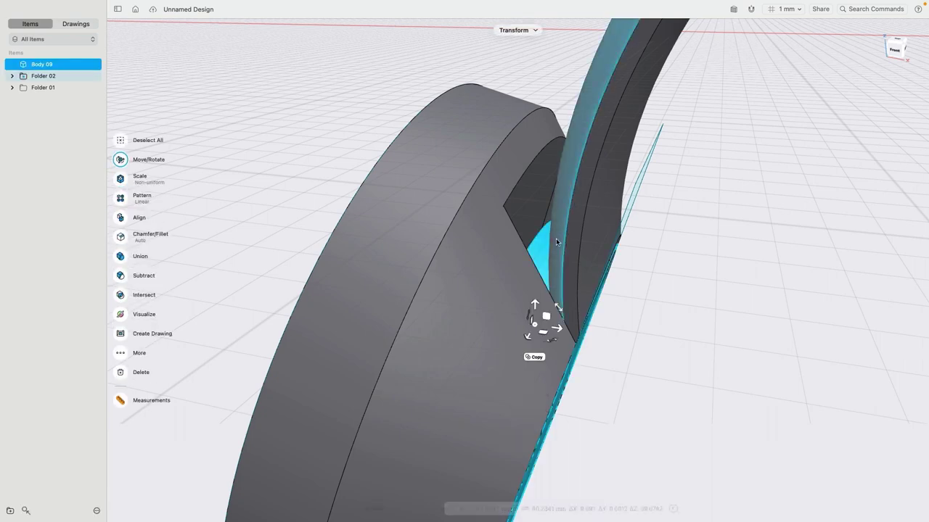
left_click(585, 238)
scroll(589, 275, "down", 5)
right_click_drag(610, 293, 563, 239)
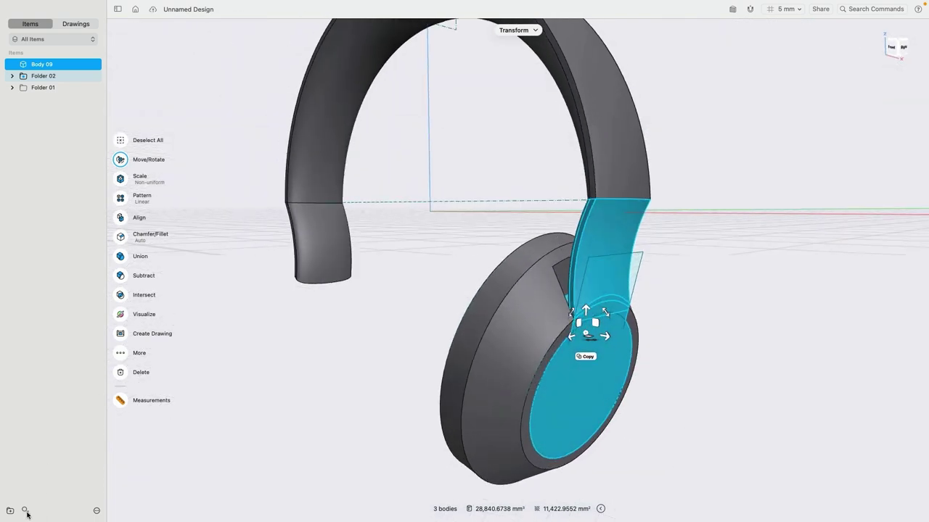
left_click(24, 511)
left_click(655, 338)
Union the disc connector with the two arm bodies into a single body without keeping the originals.
scroll(670, 327, "up", 8)
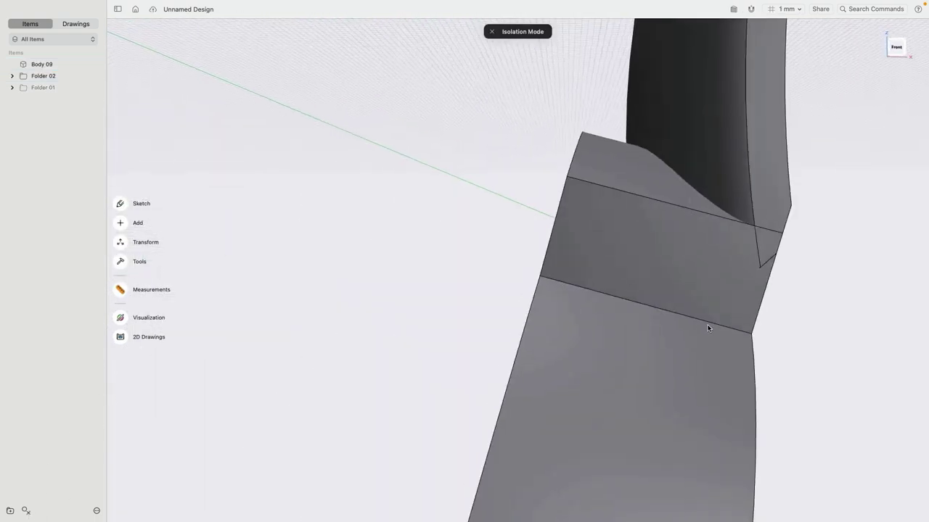
right_click_drag(707, 328, 673, 325)
left_click(578, 317)
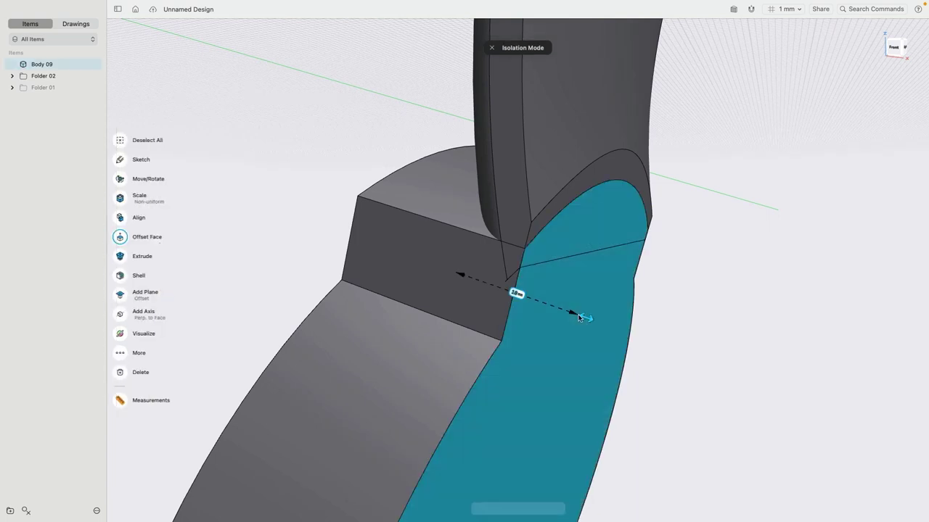
double_click(579, 318)
left_click(554, 152)
left_click(487, 187)
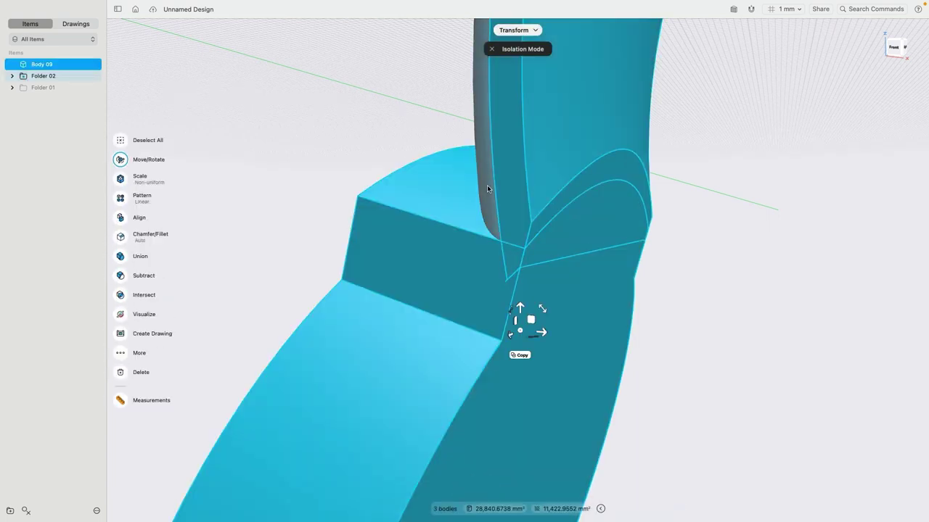
left_click(123, 258)
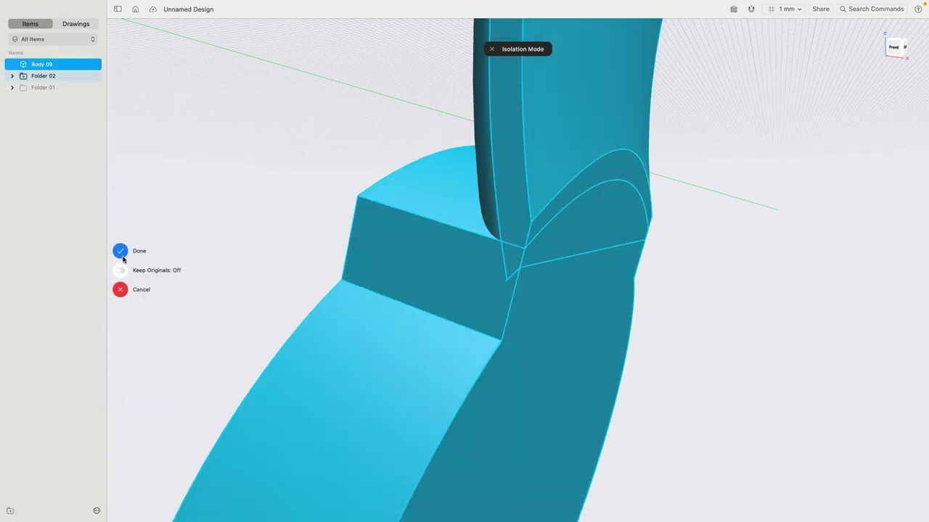
left_click(123, 250)
Fillet the edge where the arm's inner face meets the connector's top with a radius of about 2.8 mm.
scroll(268, 330, "down", 3)
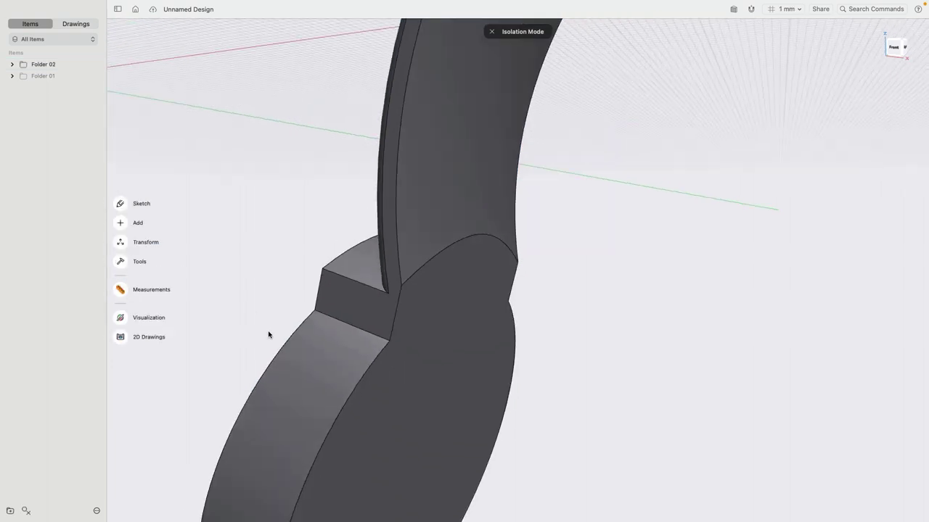
mouse_move(591, 317)
right_mouse_down()
mouse_move(411, 312)
mouse_move(452, 321)
mouse_move(611, 322)
mouse_move(593, 320)
right_mouse_up()
left_click(506, 277)
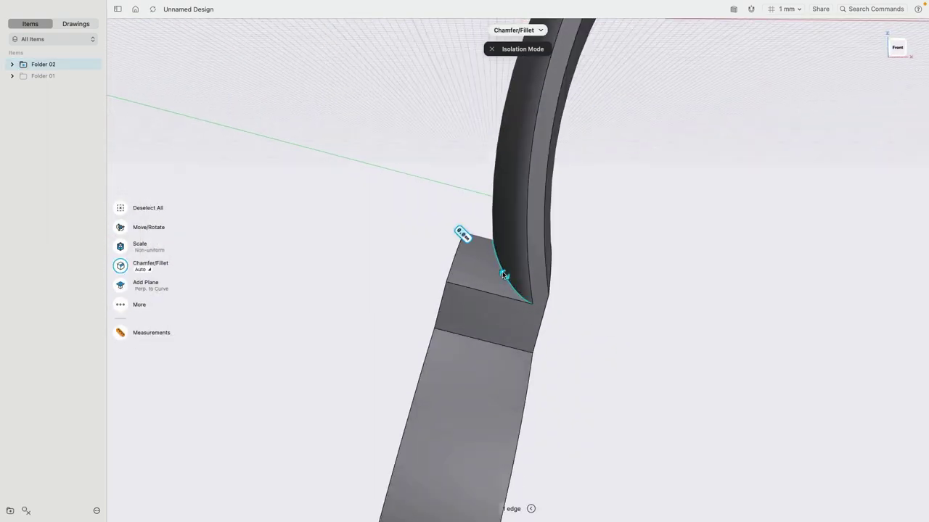
left_click_drag(499, 273, 494, 268)
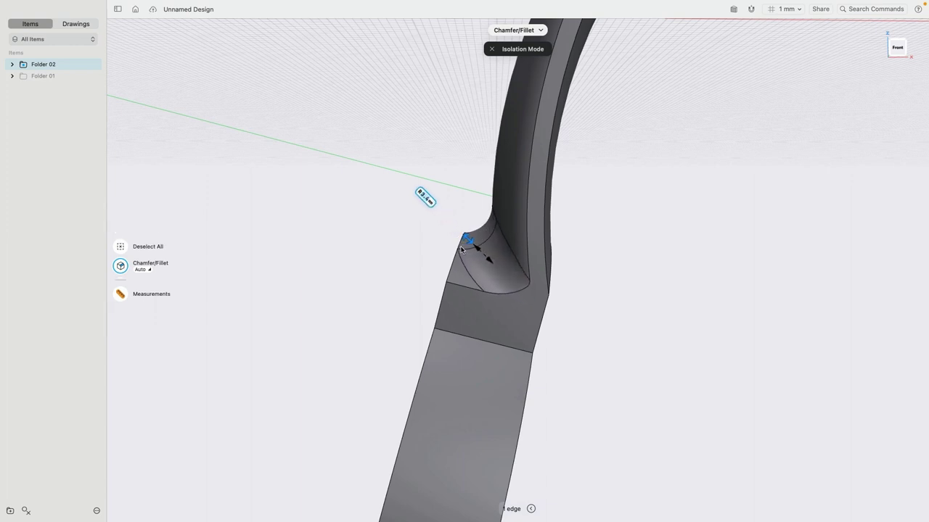
mouse_move(453, 245)
left_mouse_down()
mouse_move(425, 224)
mouse_move(459, 258)
left_mouse_up()
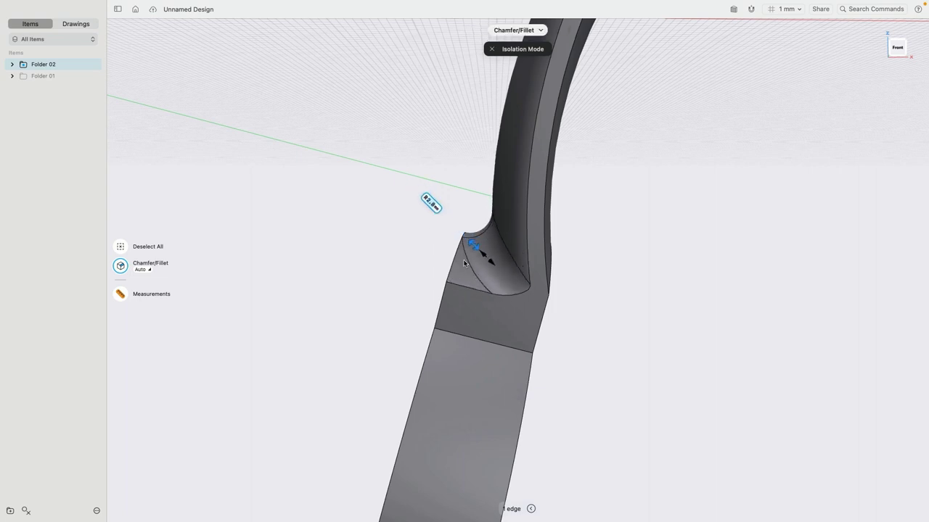
left_click(423, 280)
Exit isolation and hide Folder 01 so the sketches no longer overlay the headphone bodies.
right_click_drag(733, 383, 674, 364)
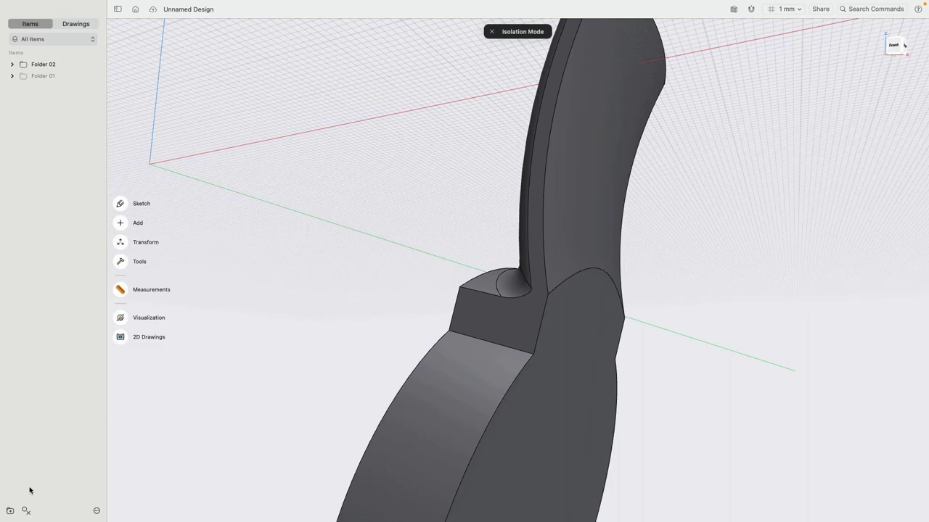
key("i")
scroll(423, 334, "down", 3)
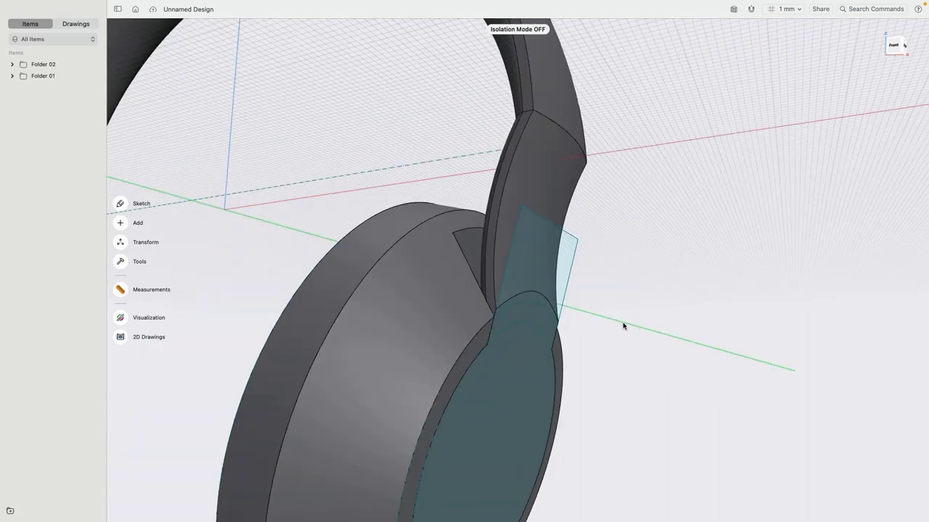
mouse_move(624, 326)
right_mouse_down()
mouse_move(522, 334)
mouse_move(526, 365)
mouse_move(500, 371)
mouse_move(498, 384)
mouse_move(643, 353)
mouse_move(597, 329)
mouse_move(615, 310)
right_mouse_up()
scroll(620, 334, "down", 5)
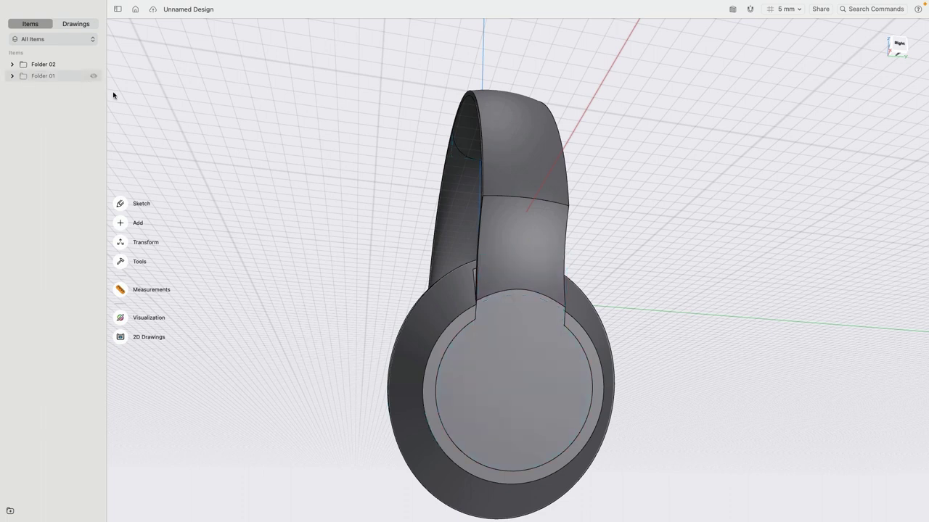
Isolate the ear cup body so its connector recess is exposed.
scroll(407, 326, "up", 5)
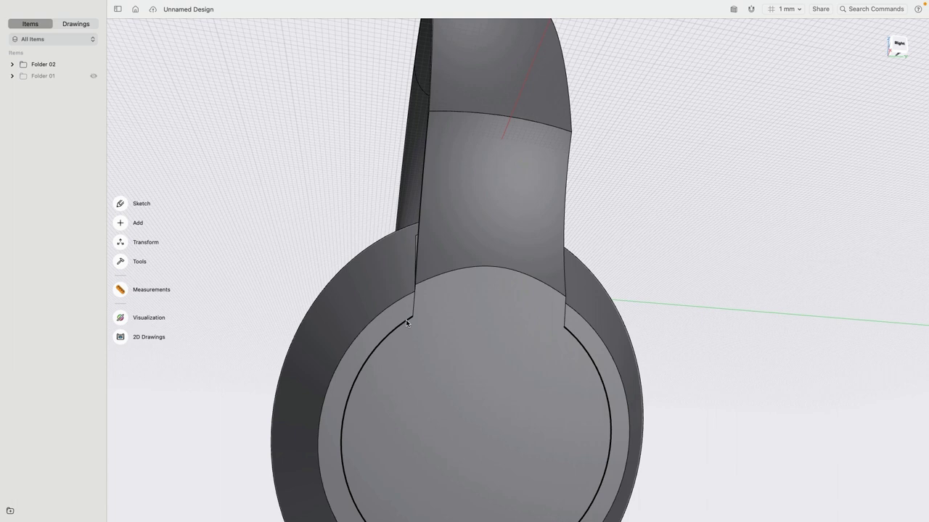
left_click(386, 292)
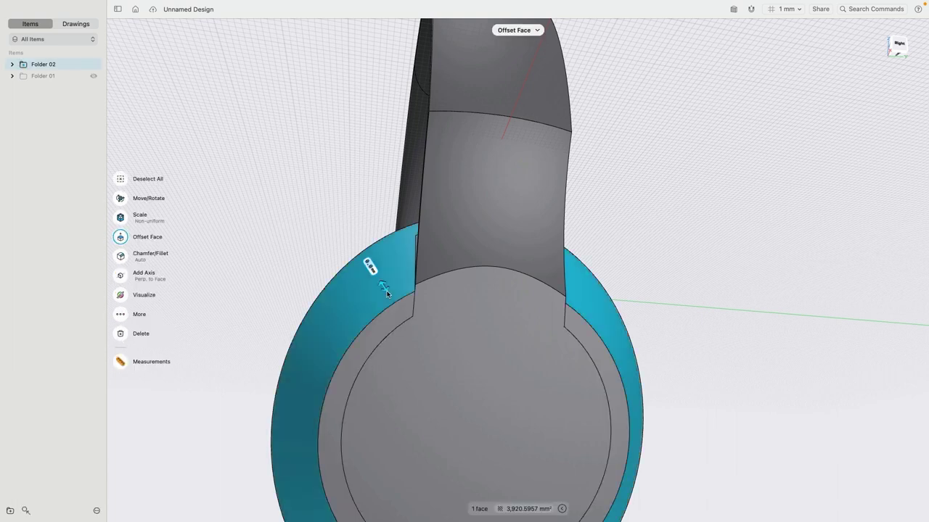
left_click(141, 97)
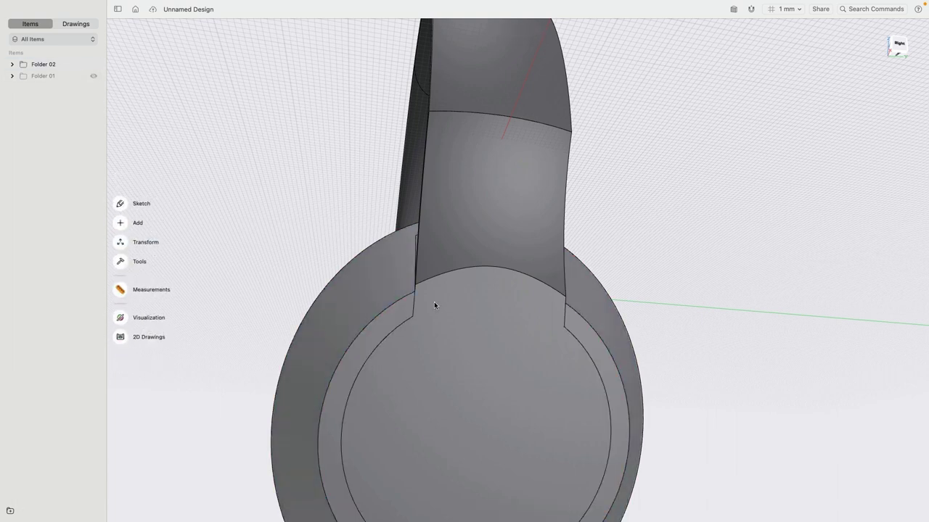
double_click(394, 289)
scroll(332, 277, "down", 3)
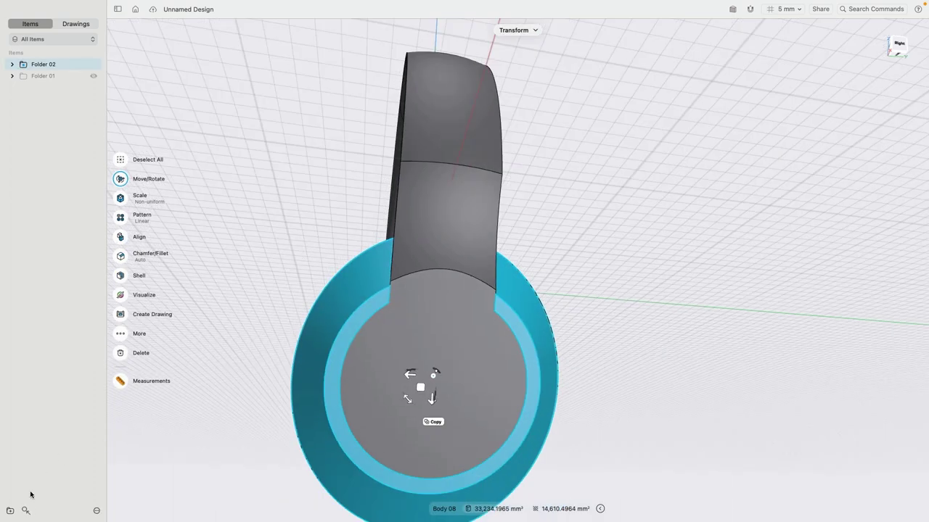
left_click(26, 511)
left_click(321, 238)
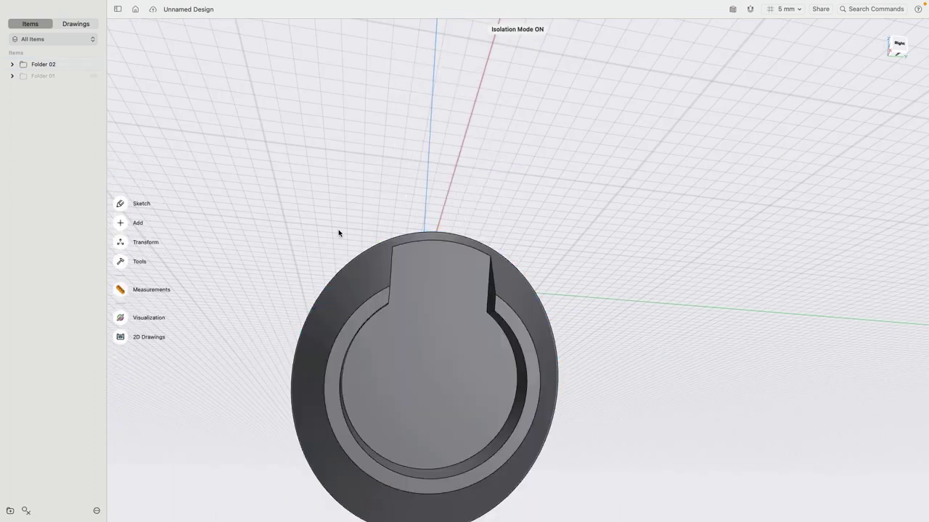
Offset the recess's circular wall and both slot side walls by -1 mm to add clearance, and exit isolation.
right_click_drag(338, 232, 377, 342)
left_click(355, 351)
left_click(370, 289)
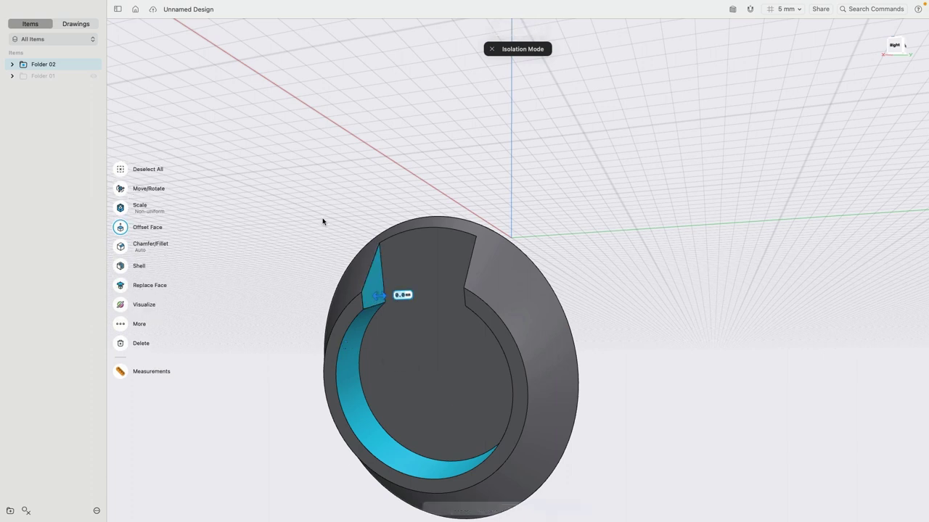
right_click_drag(323, 222, 456, 281)
left_click(432, 289)
left_click(443, 291)
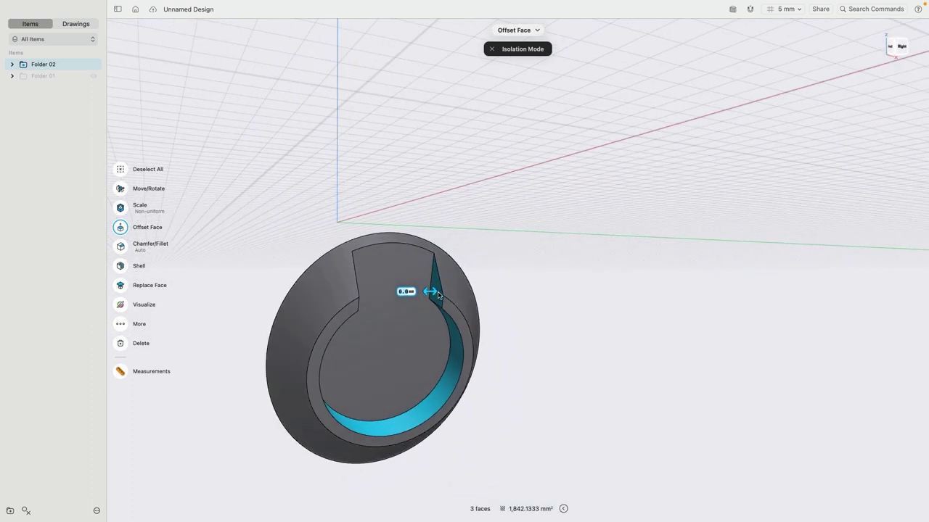
left_click_drag(440, 296, 438, 296)
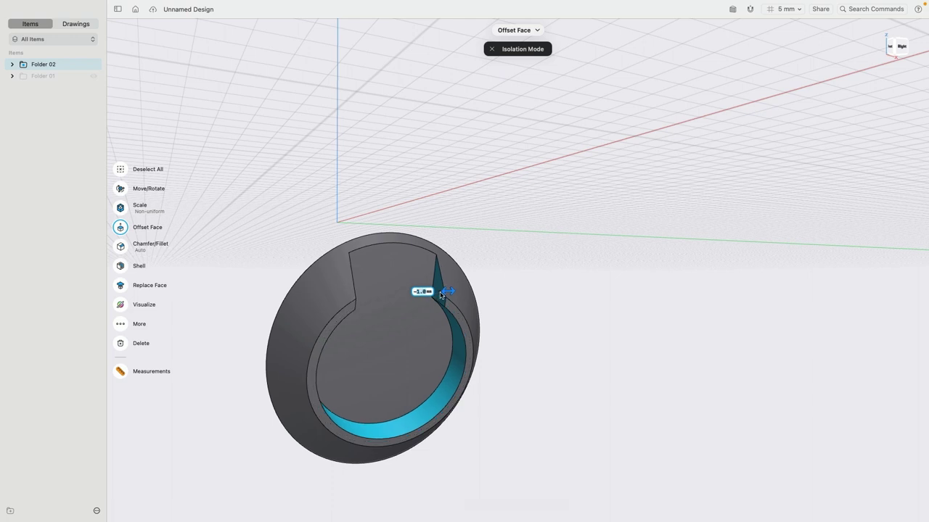
left_click(539, 255)
left_click(24, 510)
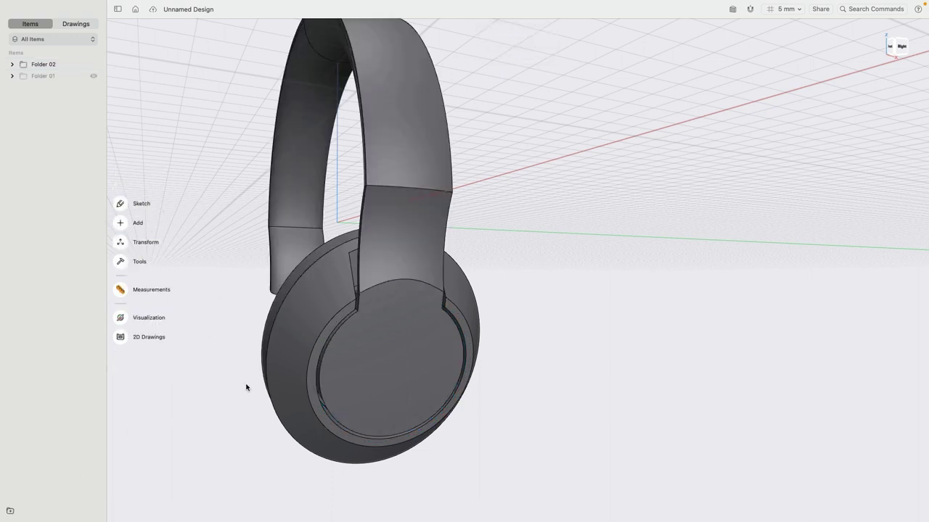
Fillet the ear cup's corner edge between slot and circular recess by 2 mm and the connector's matching corner edge by 1 mm.
right_click_drag(416, 357, 451, 331)
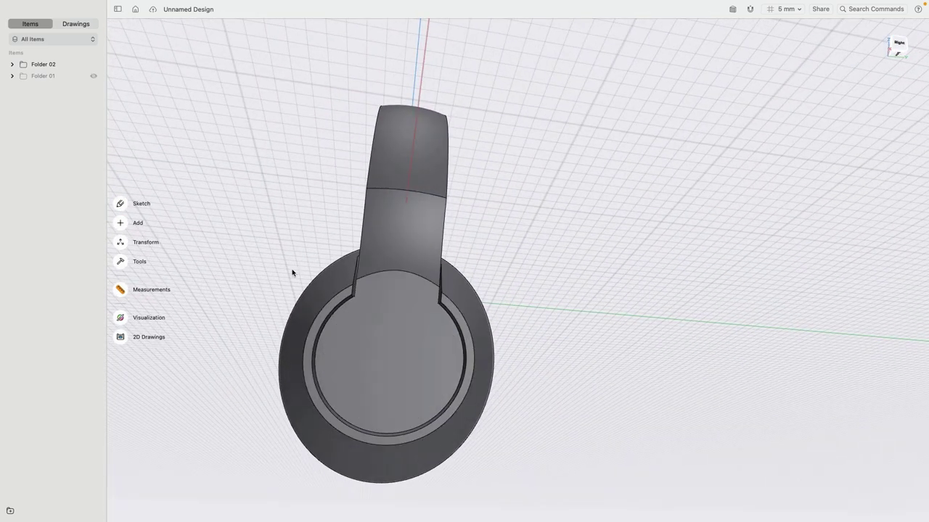
scroll(292, 272, "up", 10)
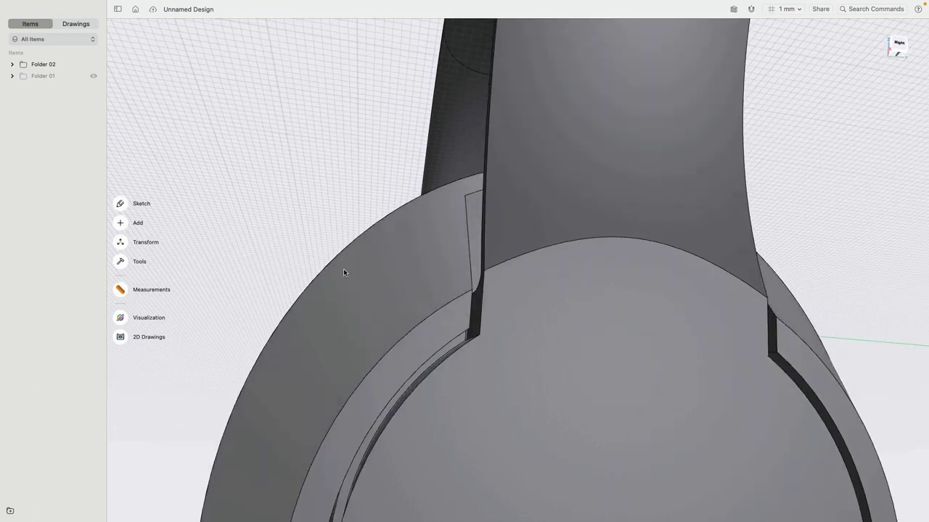
scroll(265, 210, "up", 10)
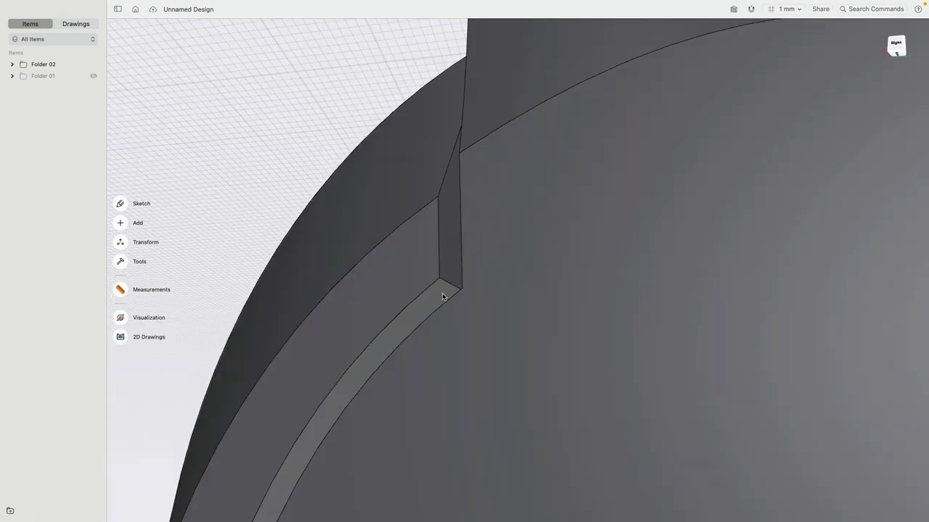
left_click(444, 284)
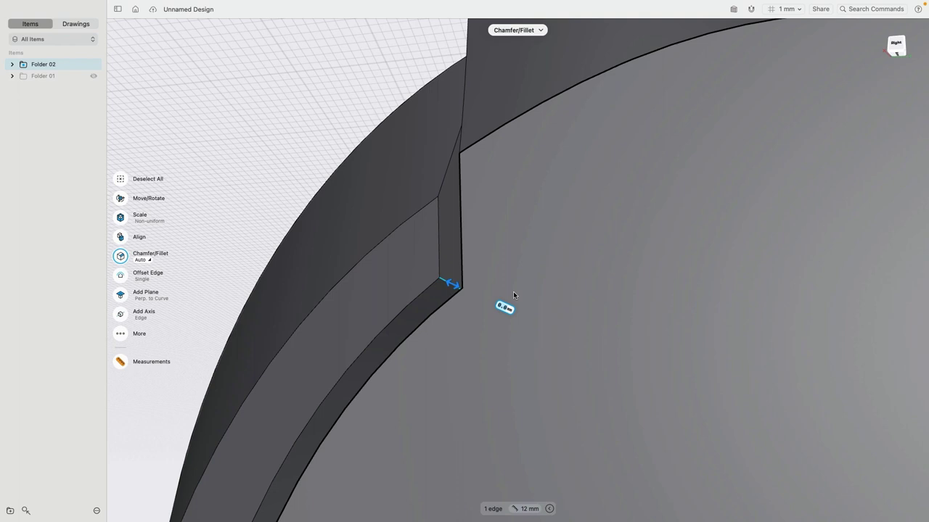
middle_click_drag(513, 291, 442, 281)
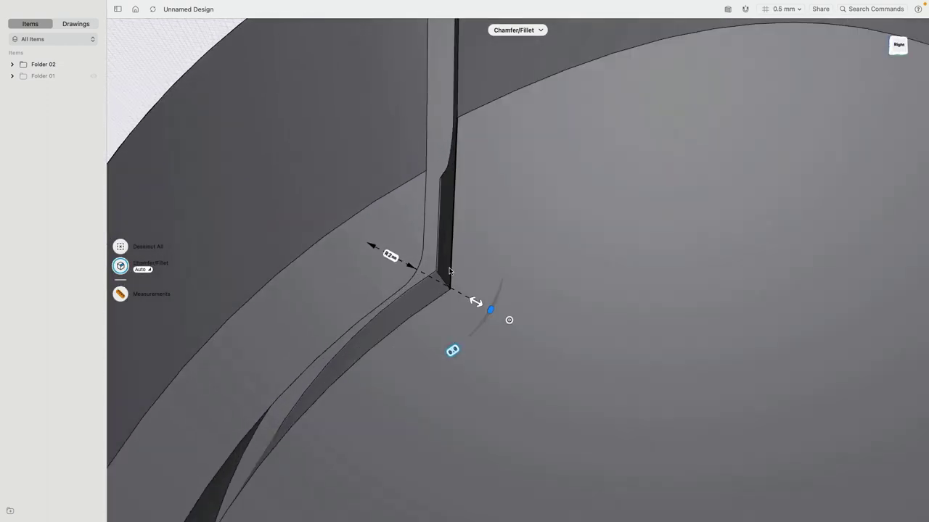
left_click(442, 281)
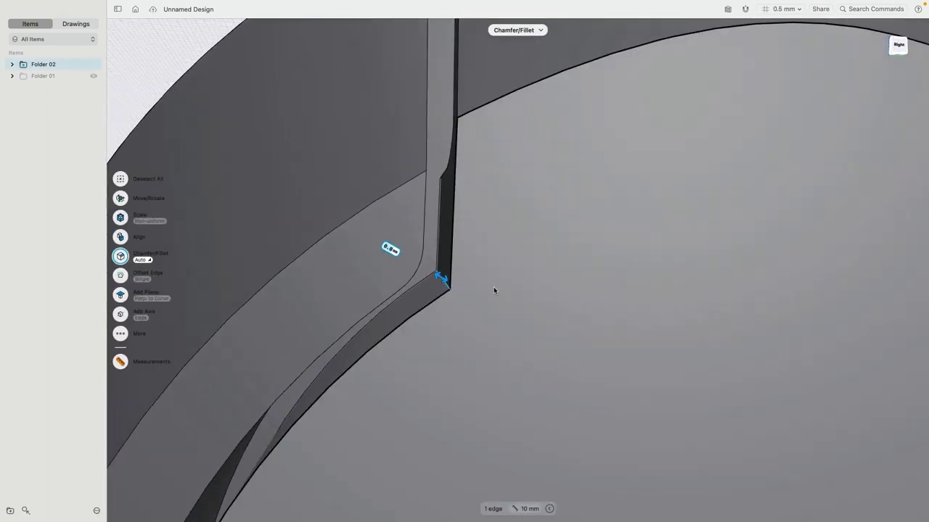
type("1")
key("Return")
Fillet the connector's corner edge on the opposite side of the arm with a 2 mm radius.
scroll(558, 298, "down", 3)
right_click_drag(580, 305, 642, 321)
scroll(537, 344, "up", 4)
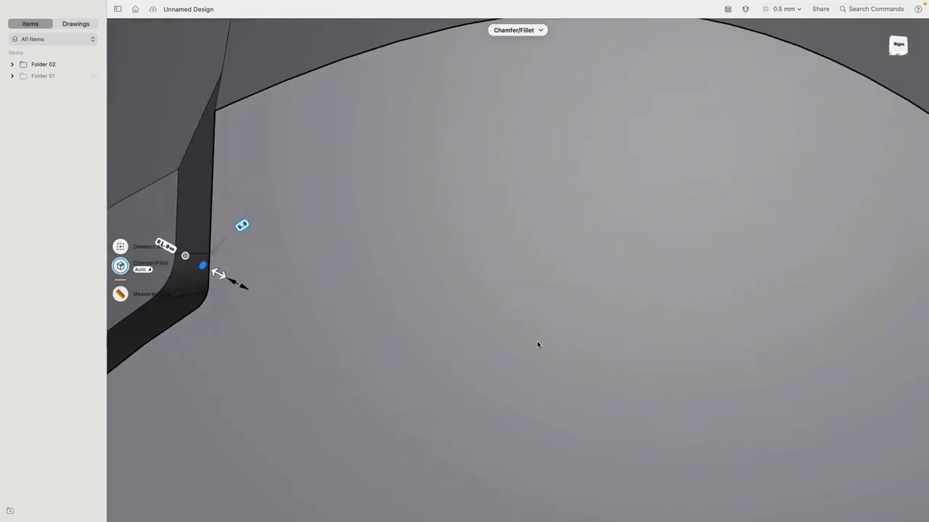
scroll(537, 344, "down", 5)
middle_click_drag(763, 329, 519, 303)
scroll(519, 303, "up", 5)
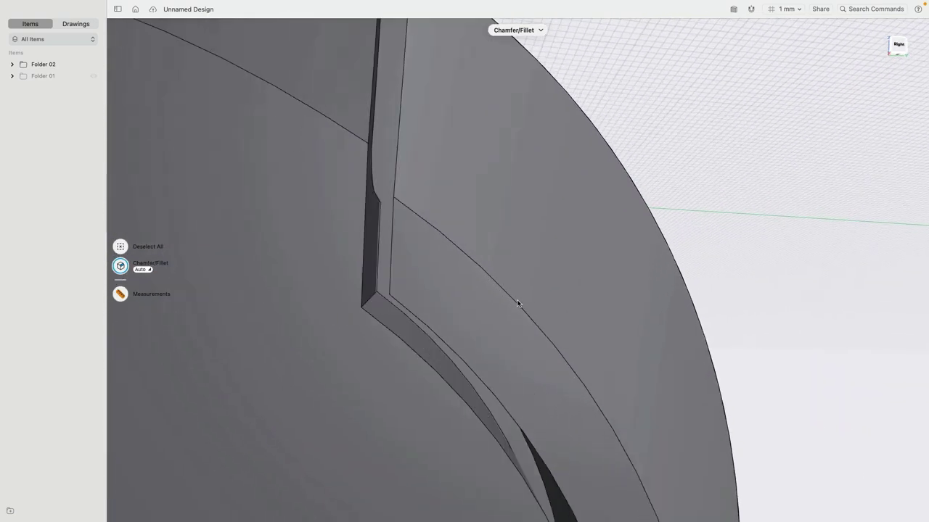
right_click_drag(519, 302, 470, 299)
left_click(373, 307)
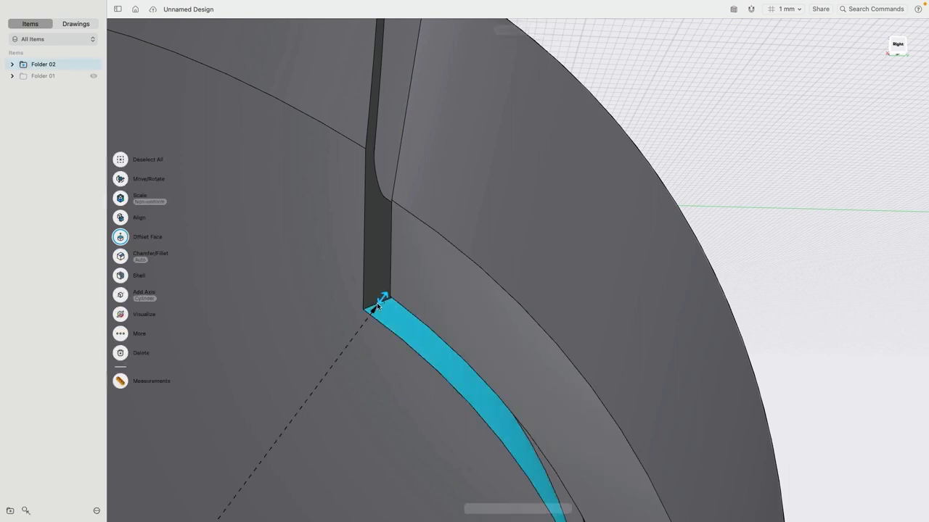
left_click(374, 307)
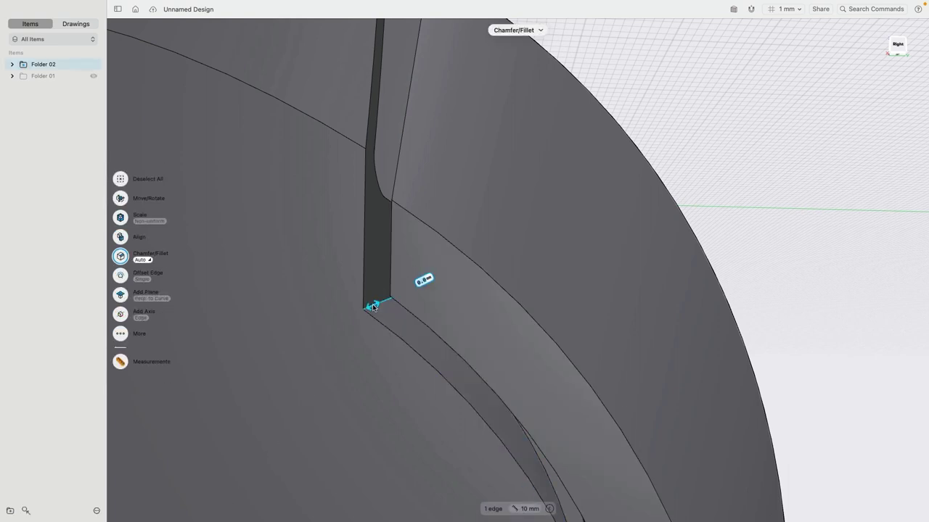
type("2")
key("Return")
Fillet the ear cup's corner edge between slot and circular recess beside the connector with a 2 mm radius.
mouse_move(409, 307)
right_mouse_down()
mouse_move(429, 302)
mouse_move(417, 322)
right_mouse_up()
scroll(370, 300, "up", 3)
scroll(369, 300, "up", 2)
left_click(376, 309)
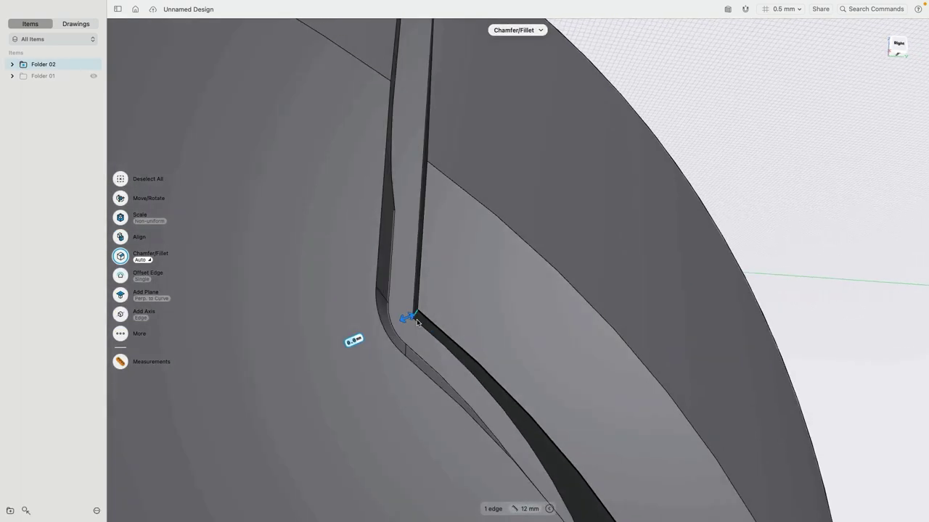
type("3")
key("Tab")
scroll(476, 307, "down", 3)
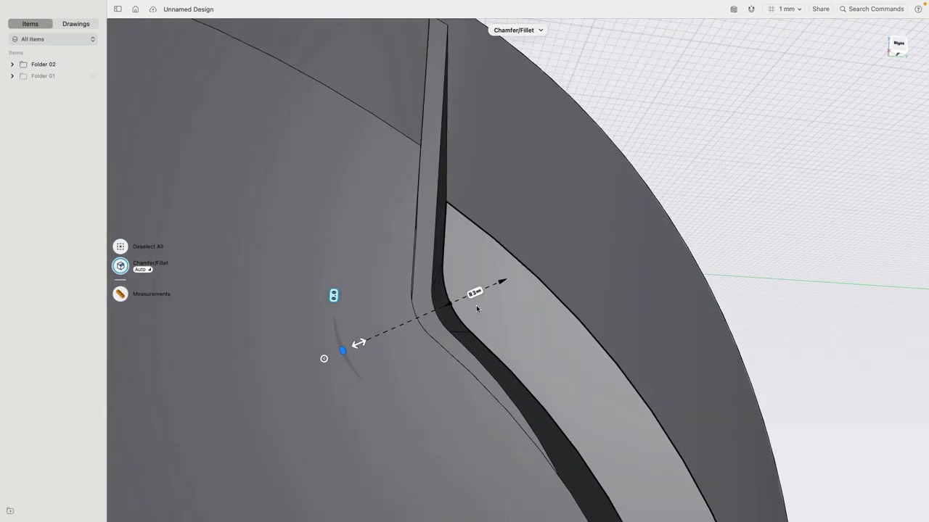
scroll(462, 313, "up", 1)
left_click(478, 291)
left_click(475, 289)
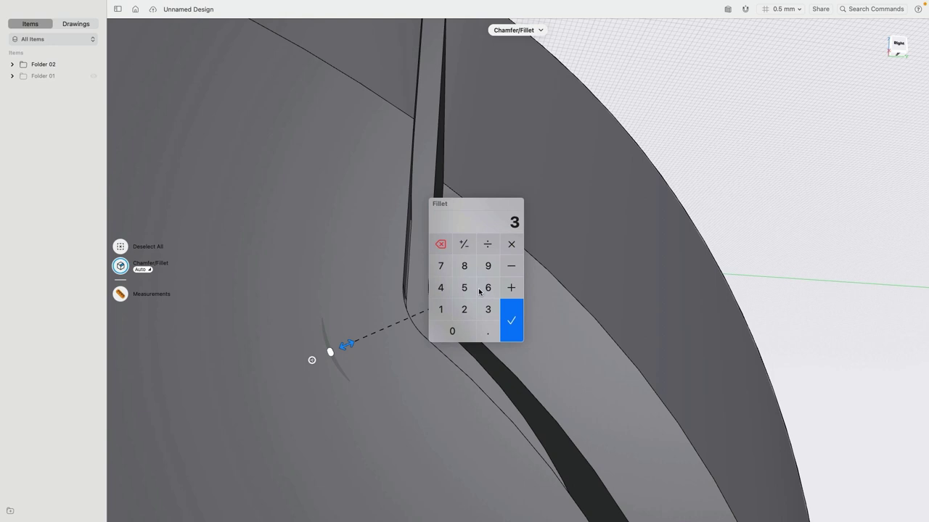
left_click(518, 317)
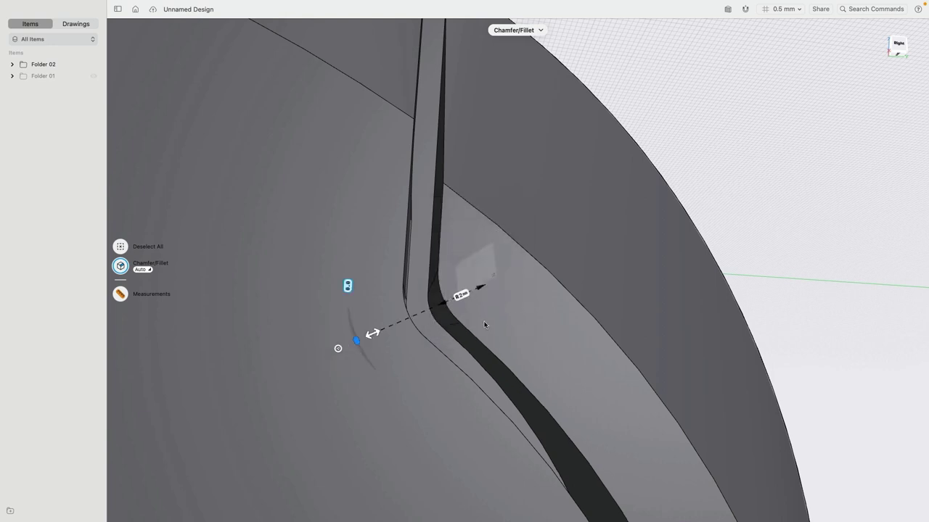
Reduce the radius of the connector's adjacent corner fillet so it is smaller than the ear cup's corner fillet.
scroll(464, 296, "left", 3)
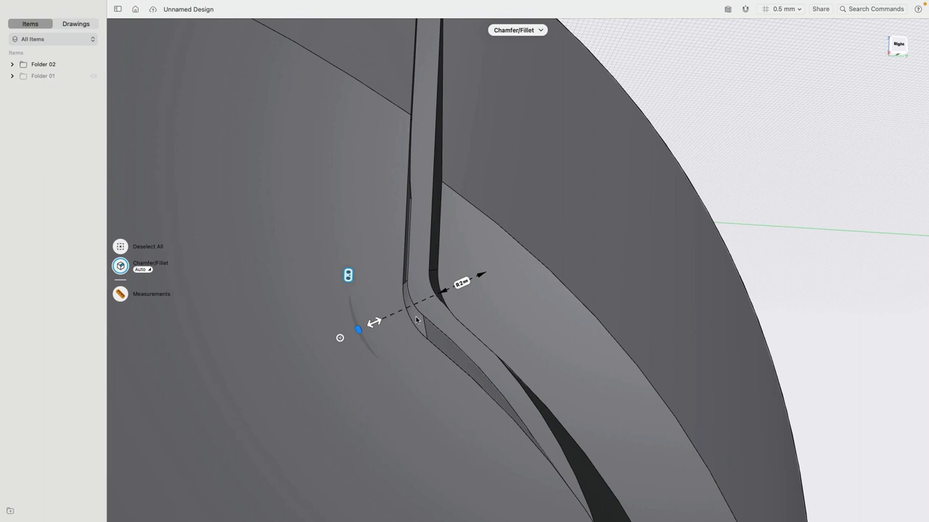
left_click(415, 319)
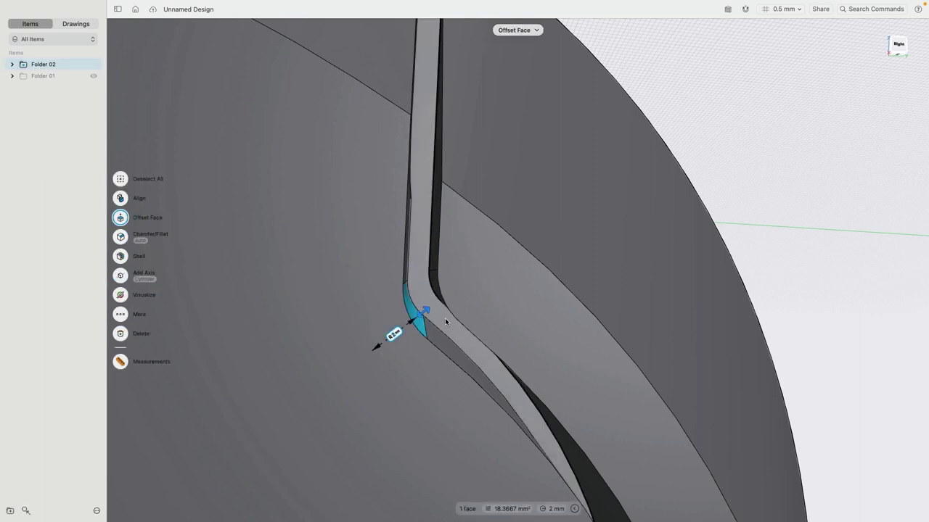
scroll(439, 308, "left", 2)
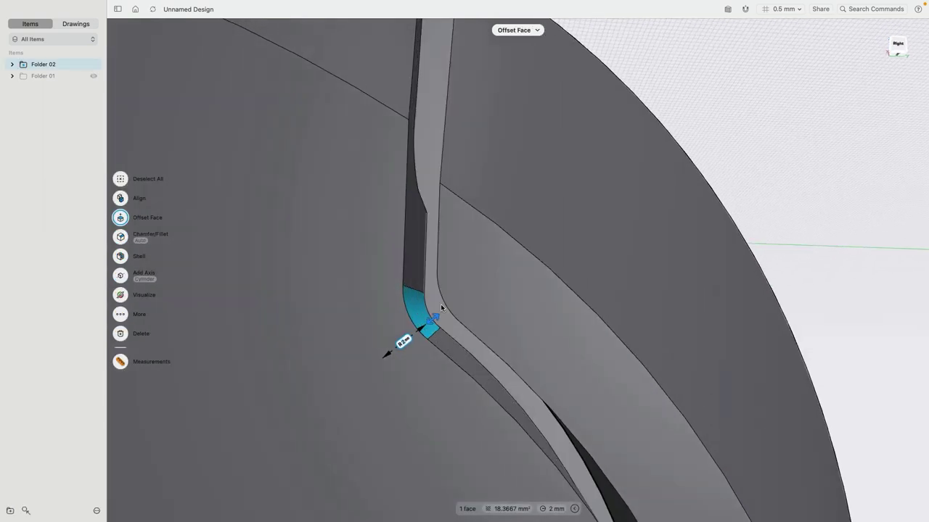
key("Escape")
right_click_drag(442, 304, 462, 307)
scroll(463, 307, "left", 3)
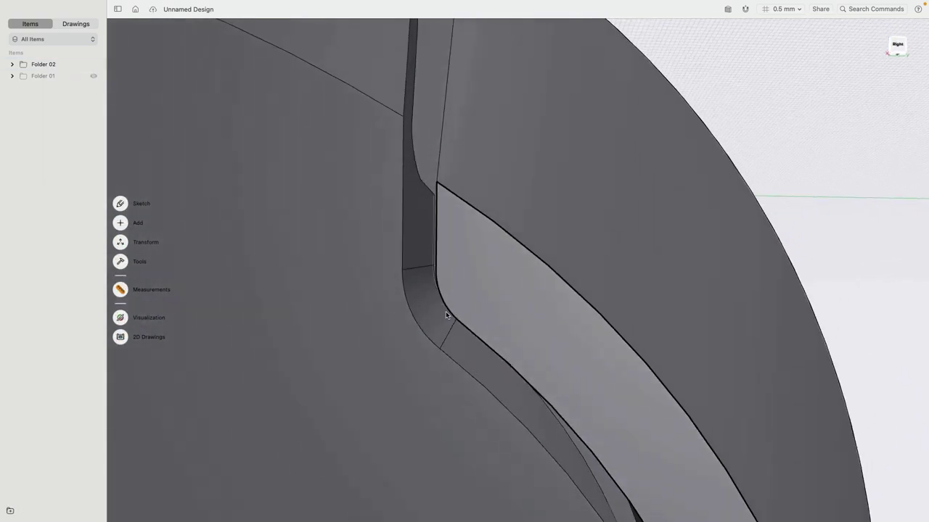
left_click(431, 318)
key("Escape")
scroll(433, 314, "left", 3)
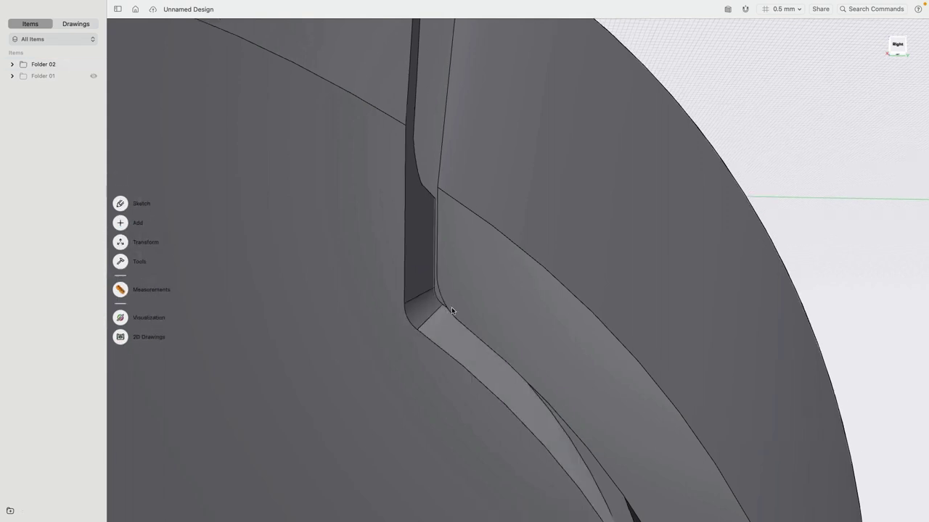
left_click(435, 309)
key("Escape")
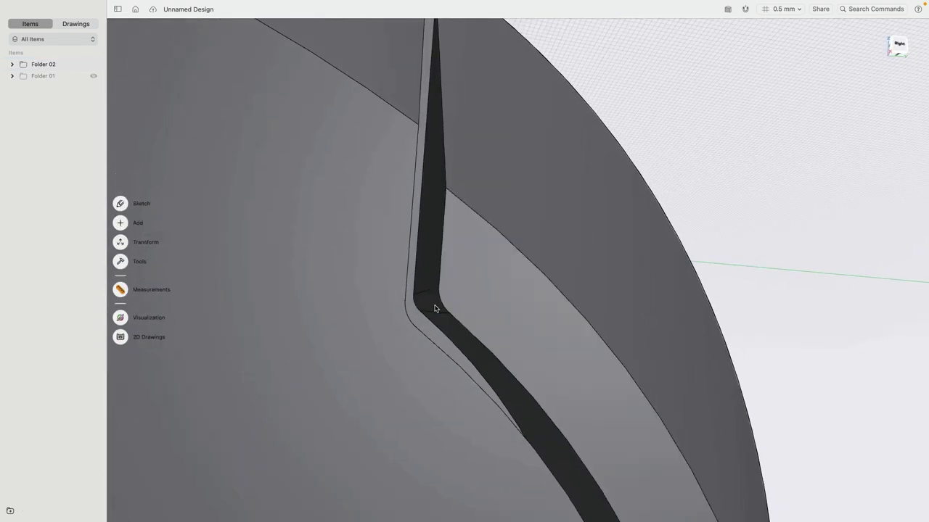
Examine the rounded clearance corners between connector and ear cup on both sides of the arm.
scroll(438, 304, "left", 3)
scroll(441, 341, "down", 8)
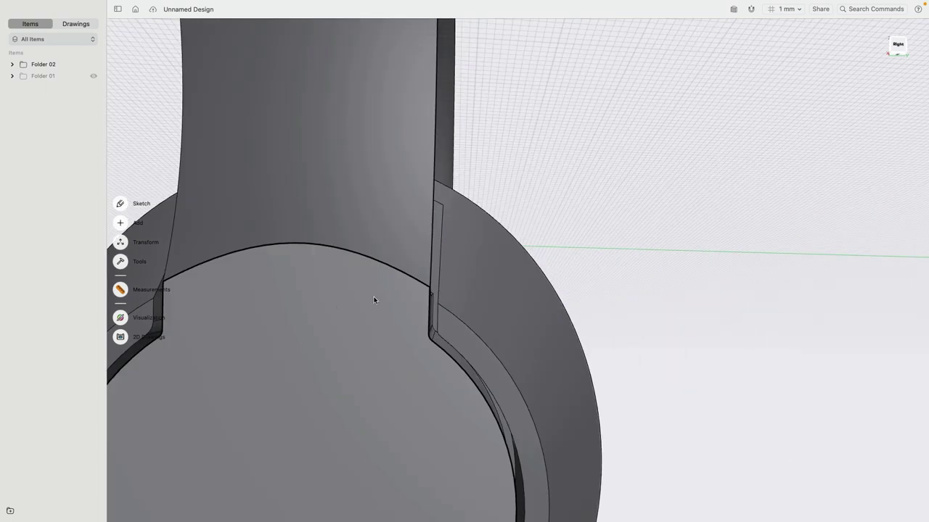
middle_click_drag(372, 299, 440, 271)
scroll(436, 270, "up", 4)
right_click_drag(411, 288, 402, 317)
left_click(401, 324)
key("Delete")
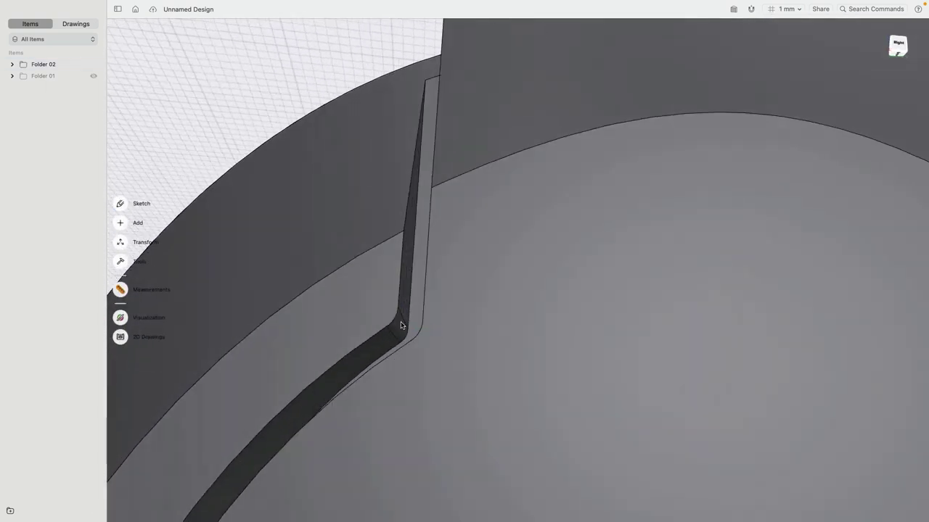
scroll(403, 326, "down", 6)
right_click_drag(408, 278, 393, 311)
scroll(393, 310, "down", 10)
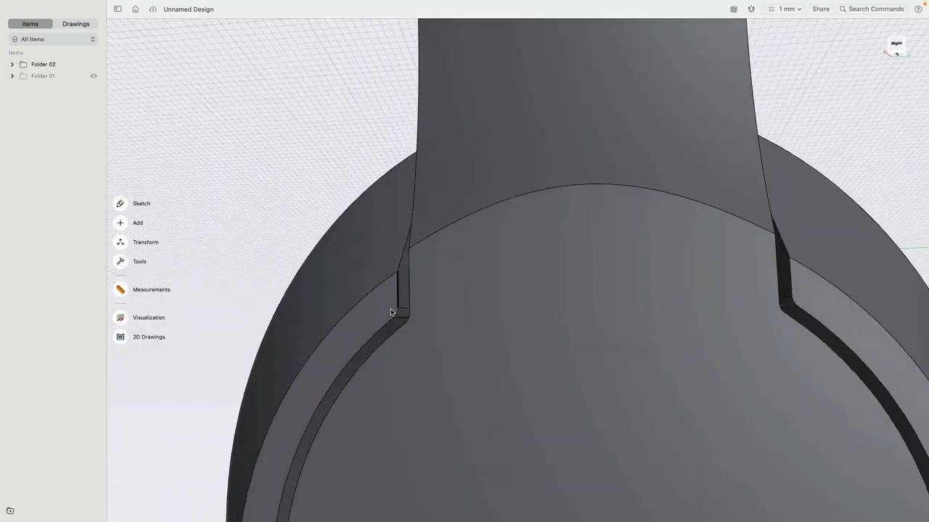
Examine the whole headphone model from the outer side, the front and the inner face of the ear cup.
right_click_drag(306, 249, 318, 250)
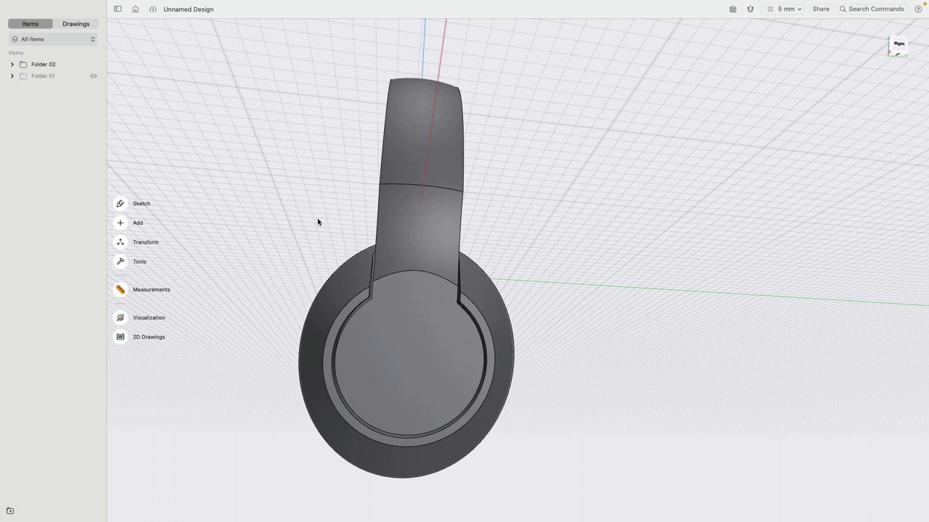
middle_click_drag(317, 222, 348, 229)
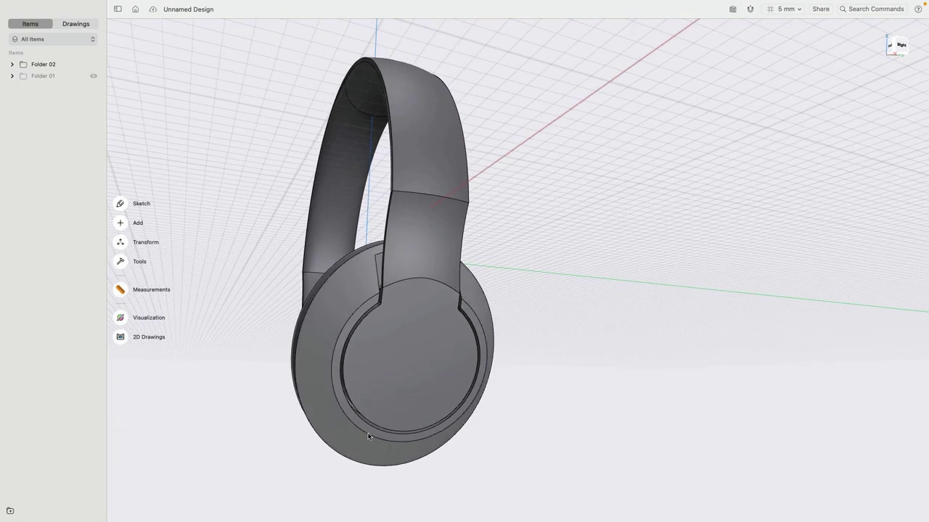
middle_click_drag(590, 375, 632, 323)
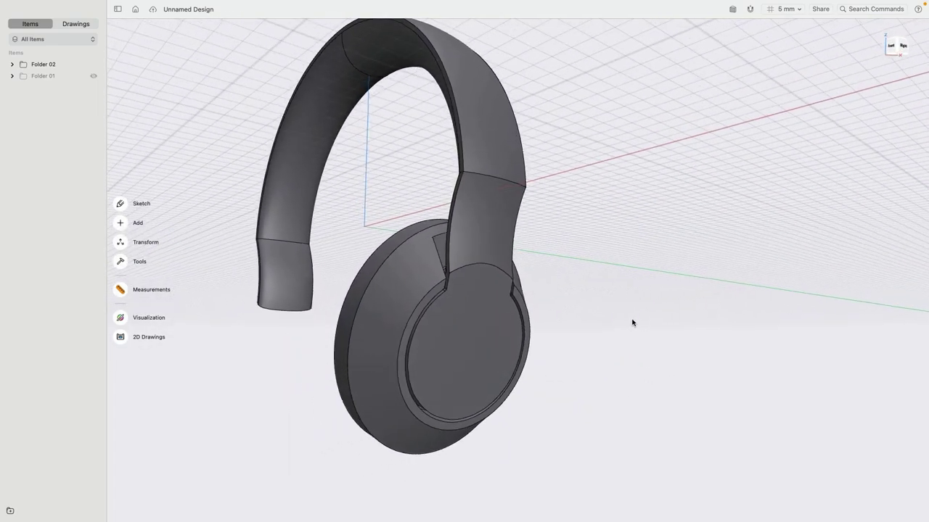
right_click_drag(633, 322, 654, 320)
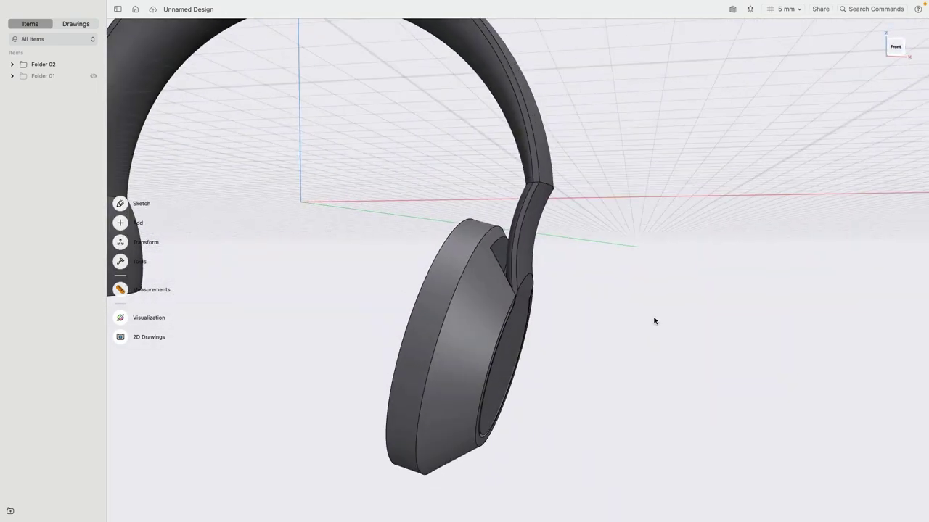
middle_click_drag(653, 321, 650, 324)
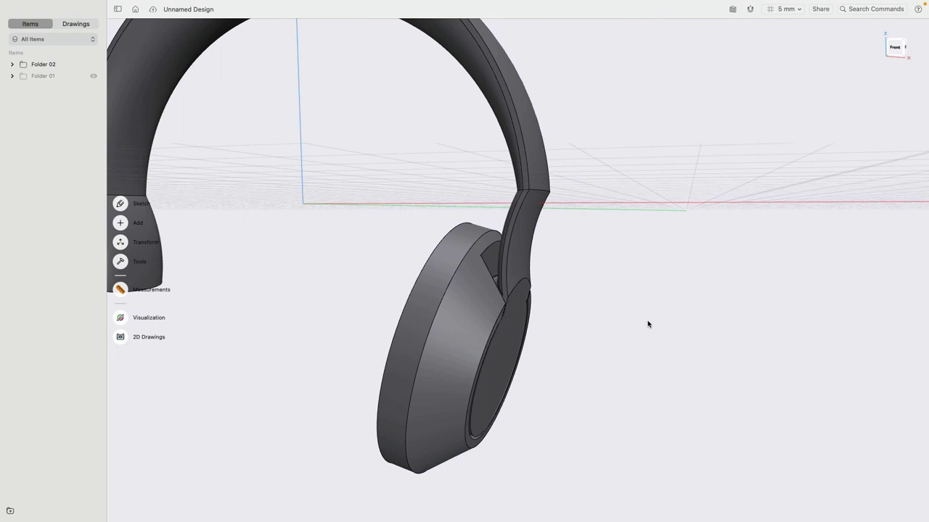
middle_click_drag(649, 320, 680, 315)
right_click_drag(679, 312, 683, 315)
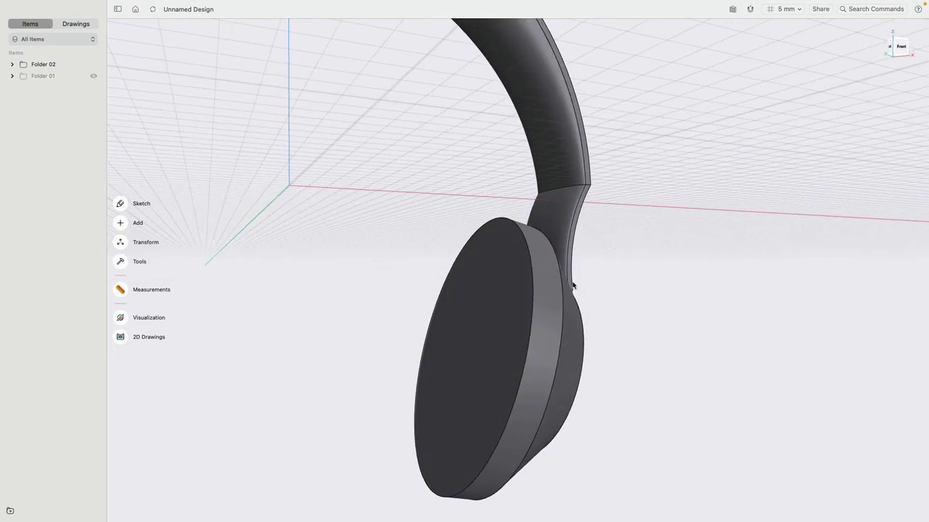
middle_click_drag(628, 247, 628, 249)
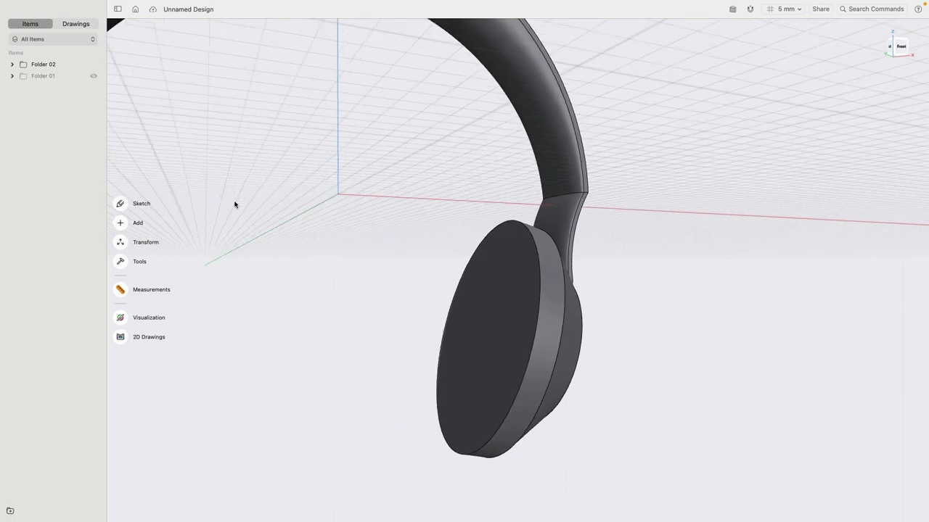
Extrude the ear cup's flat inner face 15 mm towards the head as a new body.
left_click(501, 267)
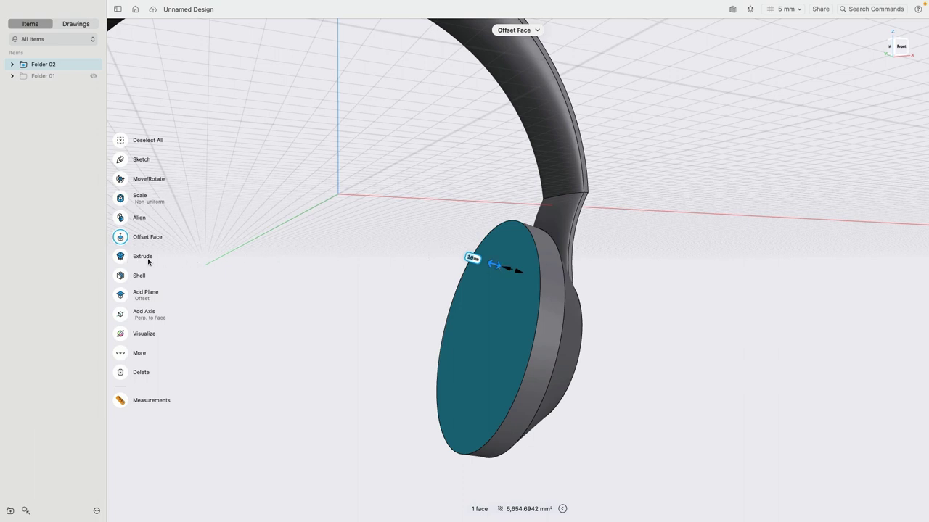
left_click(120, 257)
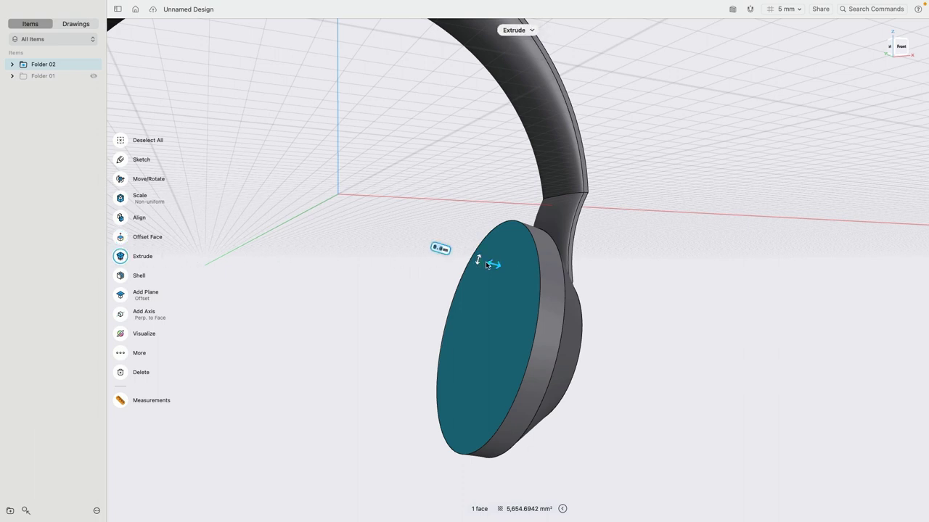
left_click_drag(485, 262, 444, 255)
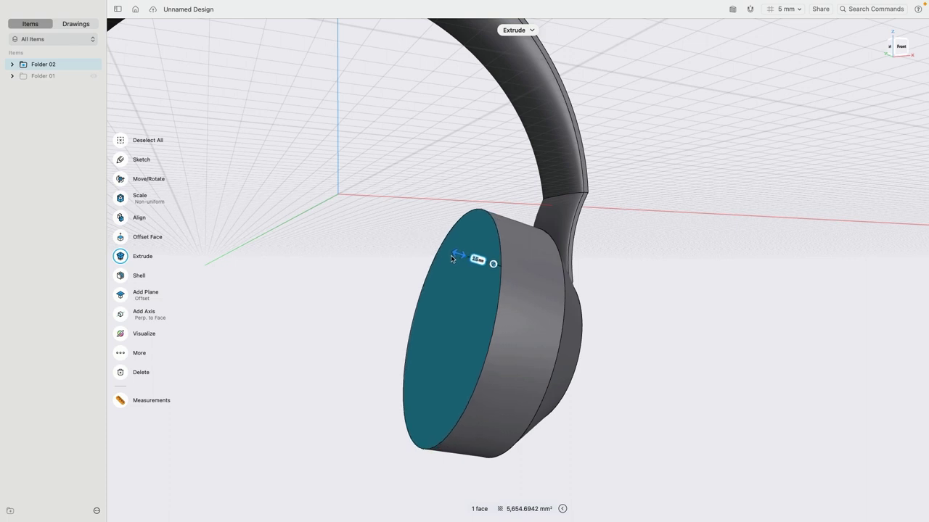
left_click(494, 264)
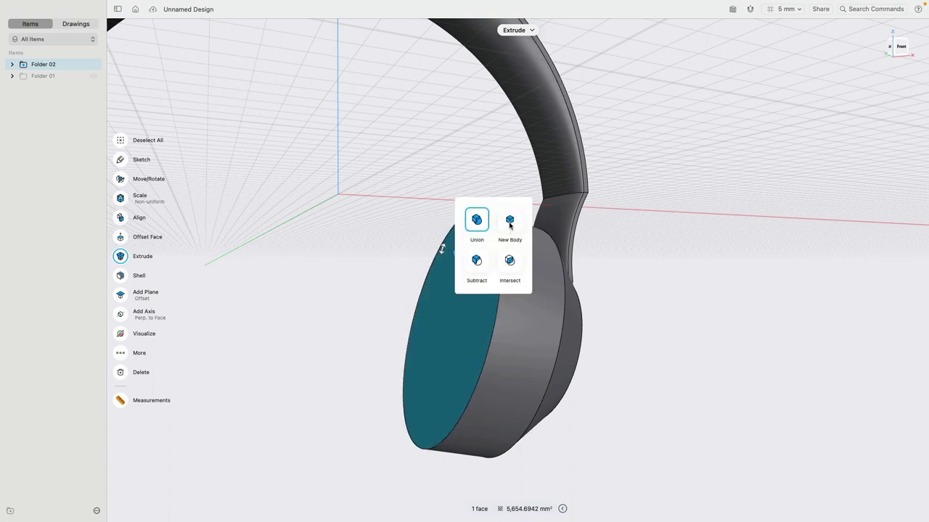
left_click(510, 223)
left_click(341, 156)
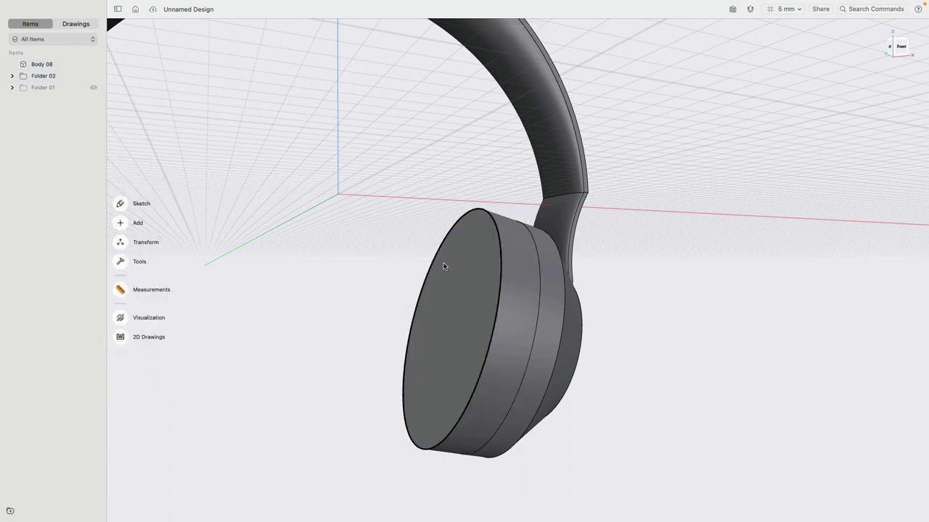
Isolate the new cushion body and shell it through both flat faces into an open ring with a thick wall.
left_click(441, 265)
left_click(24, 511)
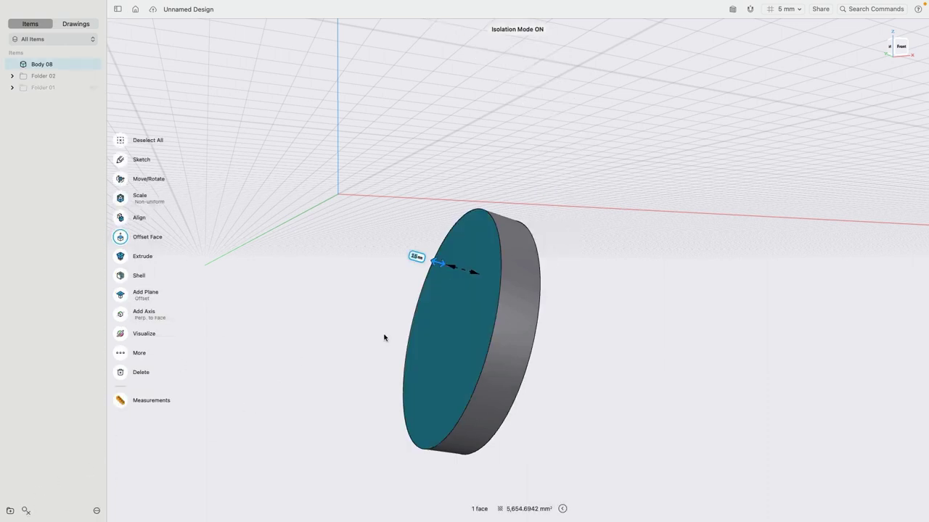
right_click_drag(569, 310, 509, 309)
left_click(562, 306)
mouse_move(375, 269)
right_mouse_down()
mouse_move(443, 274)
mouse_move(384, 276)
right_mouse_up()
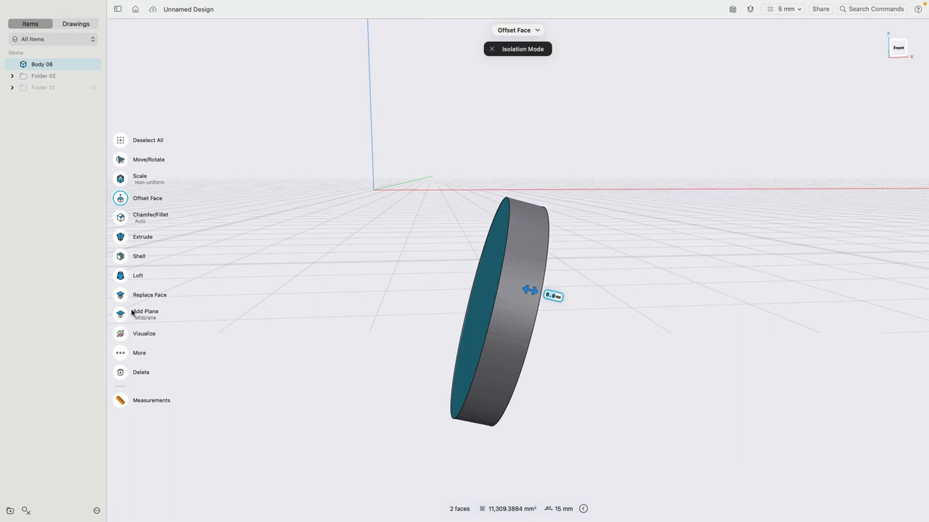
left_click(135, 258)
scroll(446, 363, "right", 5)
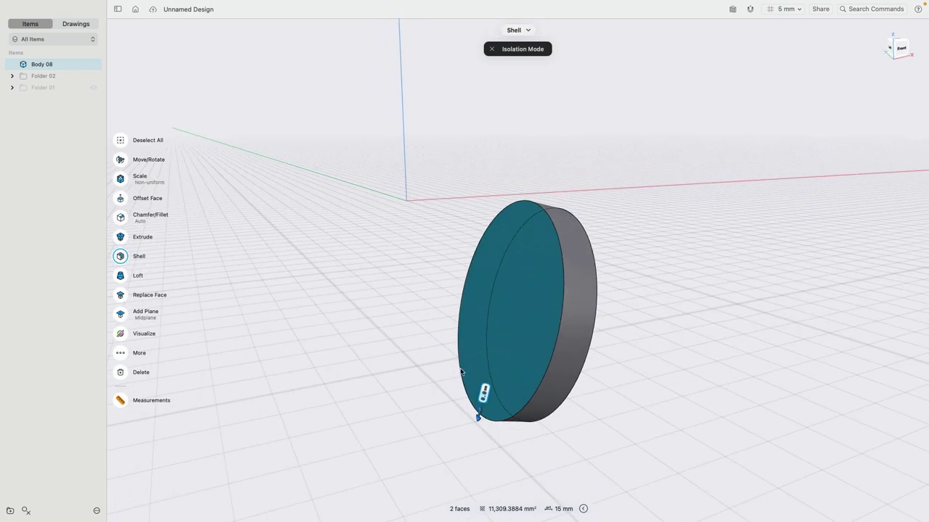
left_click_drag(479, 417, 497, 379)
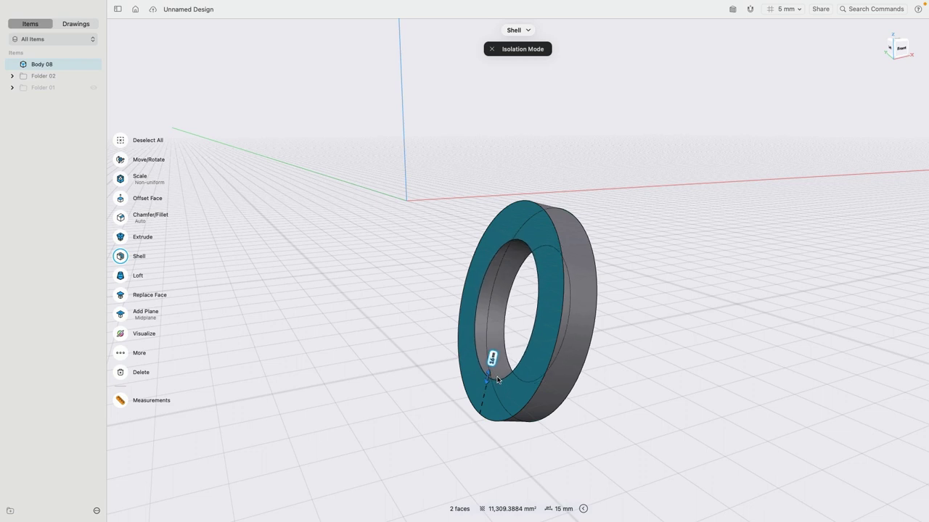
left_click(638, 247)
Offset the cushion ring's outer wall slightly inward and exit isolation.
left_click(573, 226)
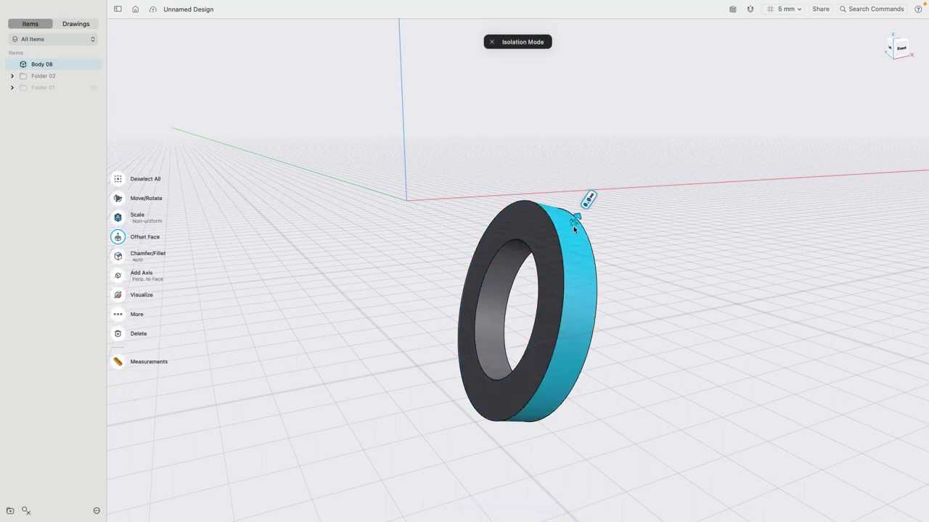
left_click_drag(575, 218, 574, 226)
left_click(650, 230)
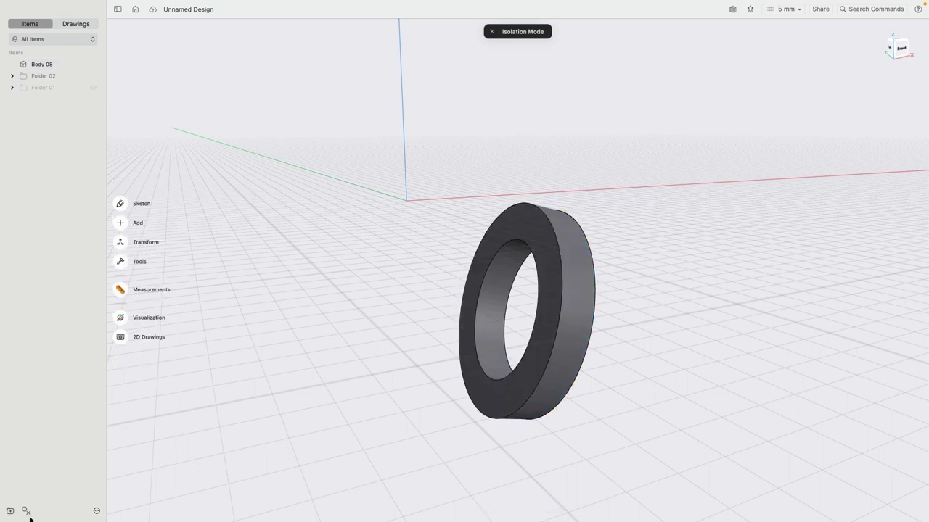
key("i")
right_click_drag(421, 398, 334, 374)
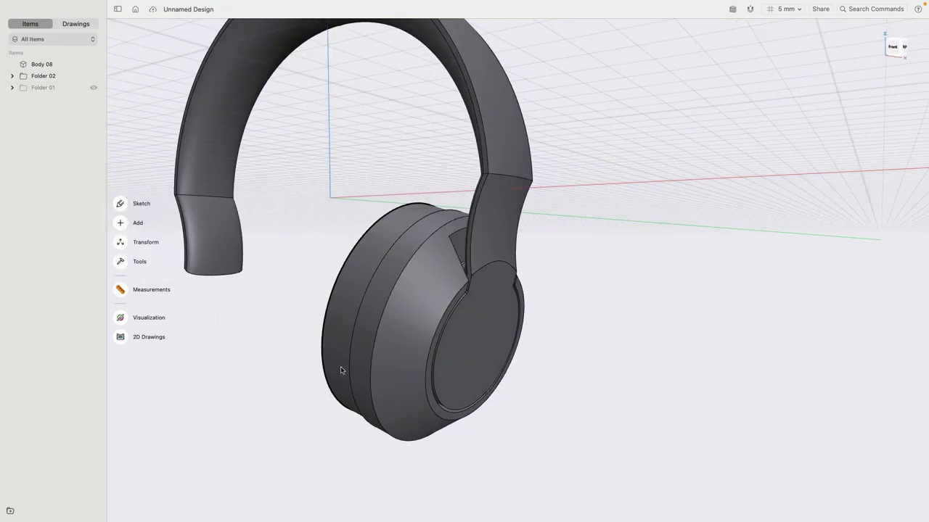
Try to mirror the cushion ring and both ear cup bodies across the YZ plane, keeping the originals.
left_click(355, 282)
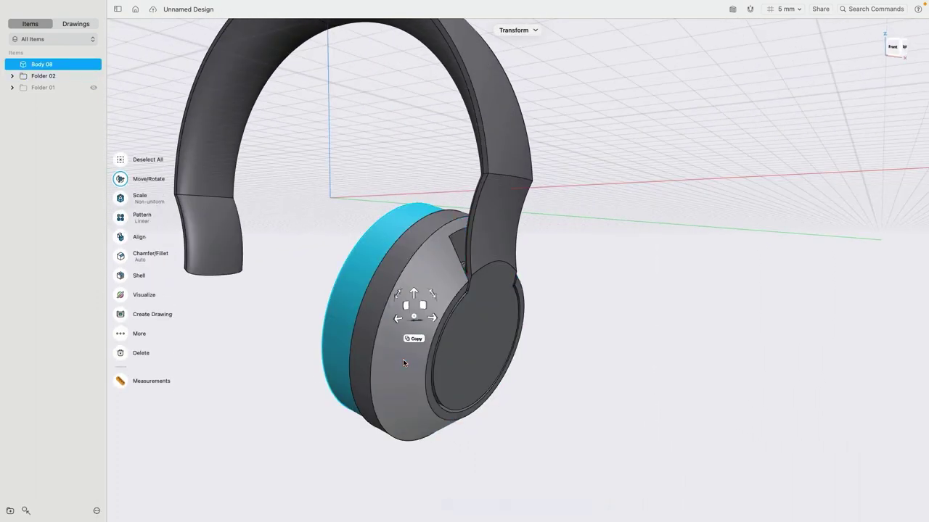
left_click(389, 367)
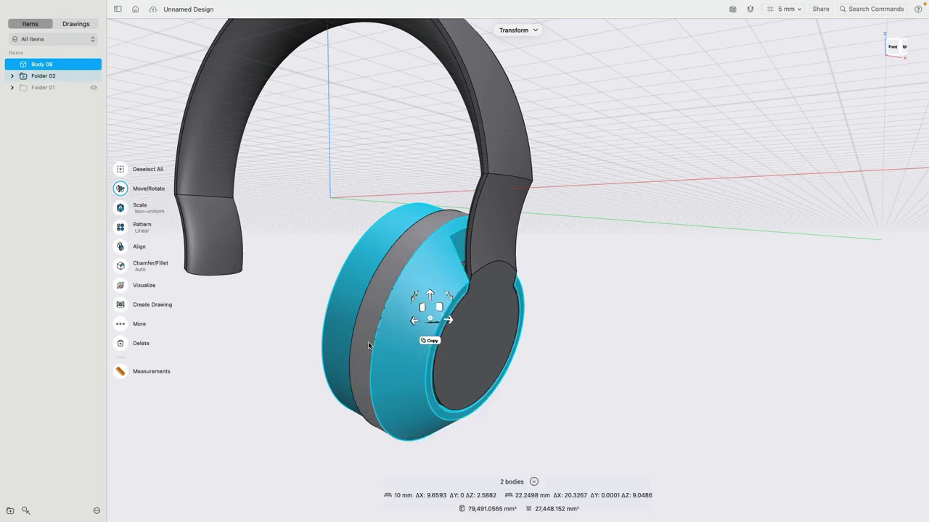
scroll(376, 343, "down", 3)
left_click(903, 51)
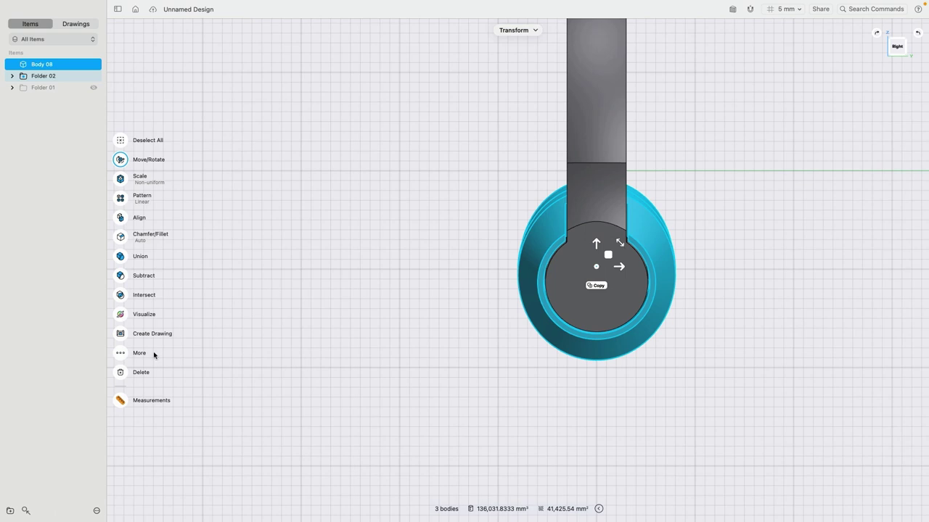
left_click(121, 354)
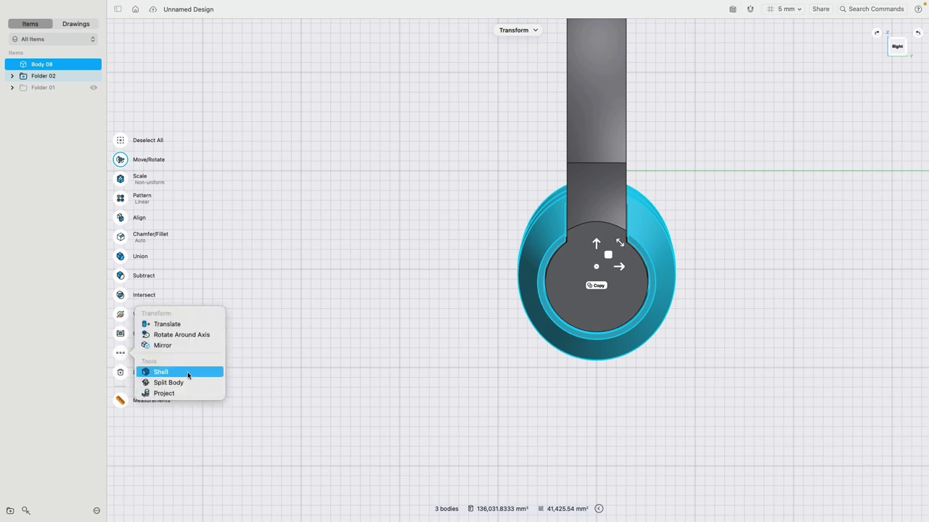
left_click(181, 345)
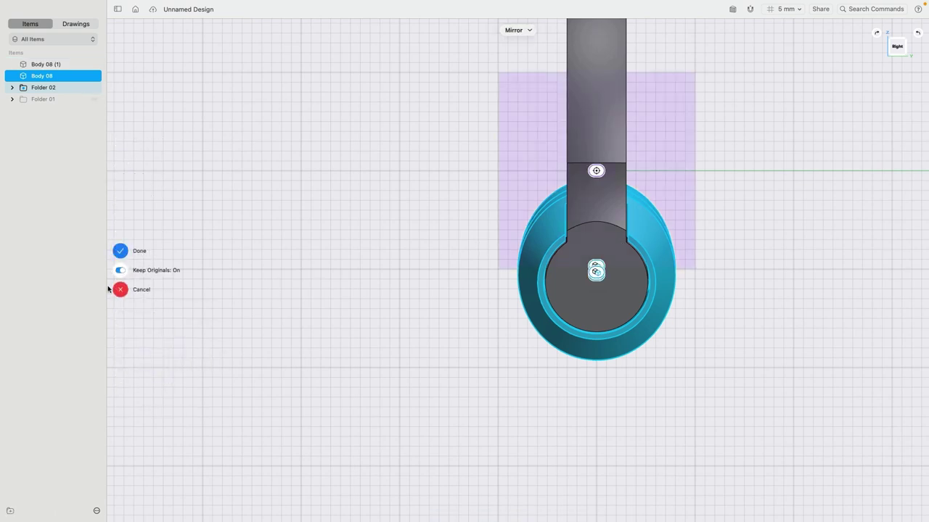
left_click(122, 251)
scroll(329, 299, "down", 3)
right_click_drag(334, 315, 511, 313)
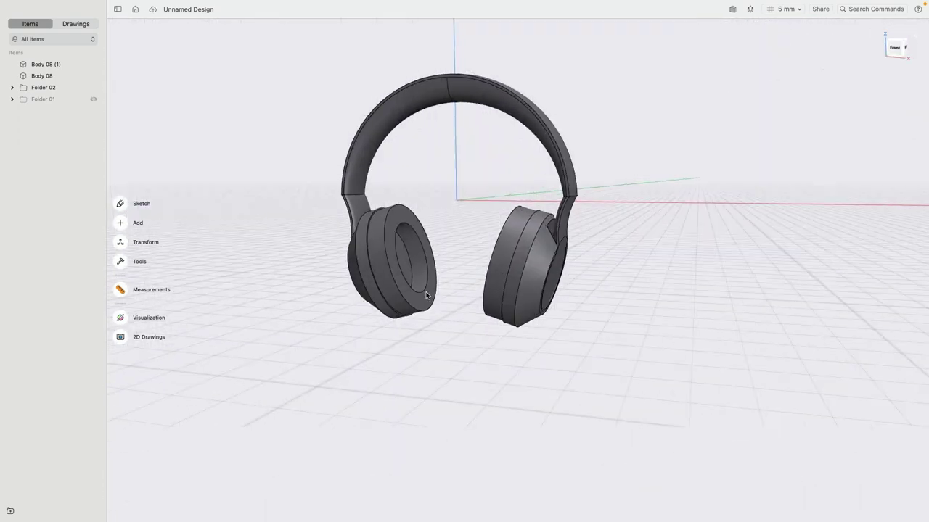
key("super+z")
Delete the ring-shaped cushion body from the inner face of the ear cup.
scroll(529, 314, "up", 6)
right_click_drag(612, 317, 476, 197)
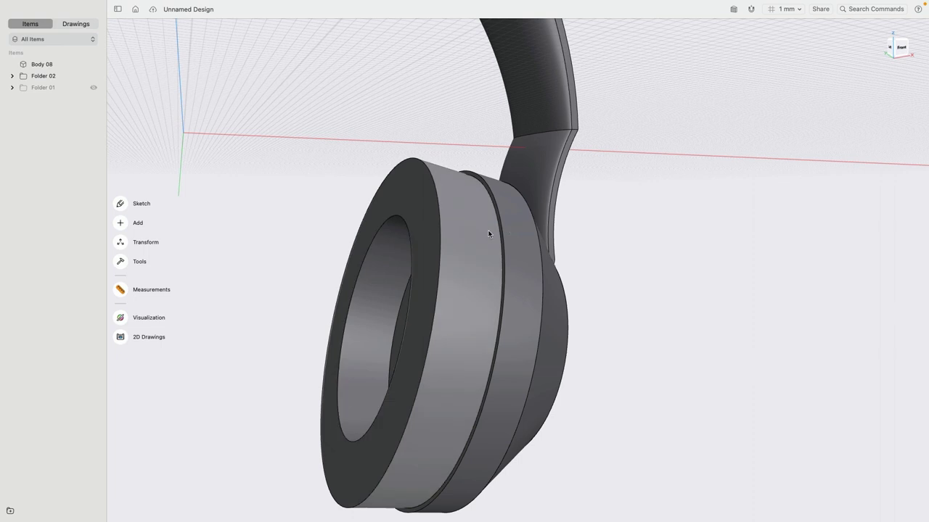
left_click(460, 226)
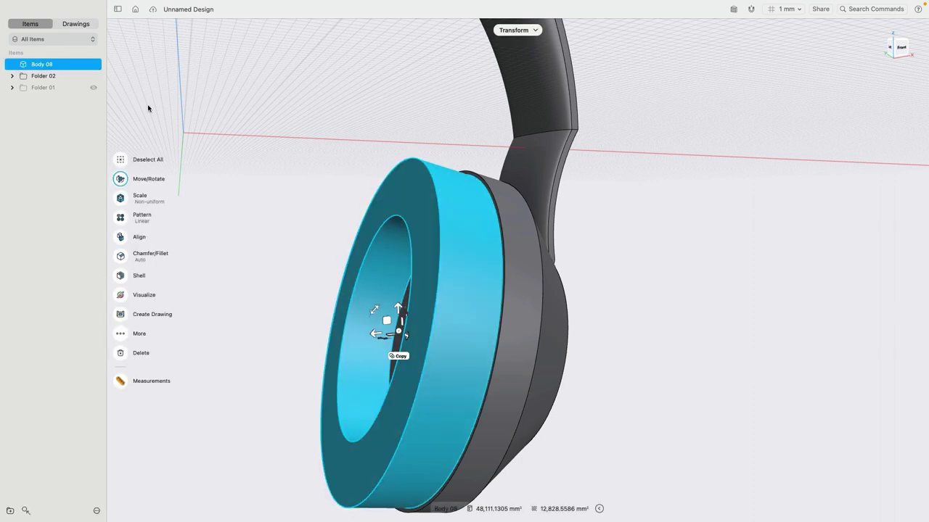
key("Delete")
Start a sketch on the front plane and show the hidden Folder 01 with its reference sketches.
left_click(894, 51)
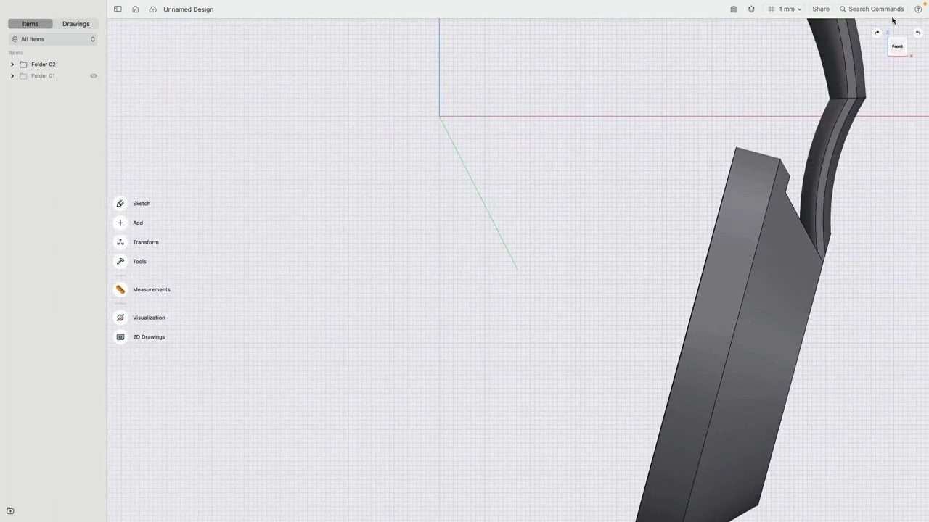
left_click(897, 49)
middle_click_drag(444, 294, 484, 224)
scroll(448, 176, "down", 1)
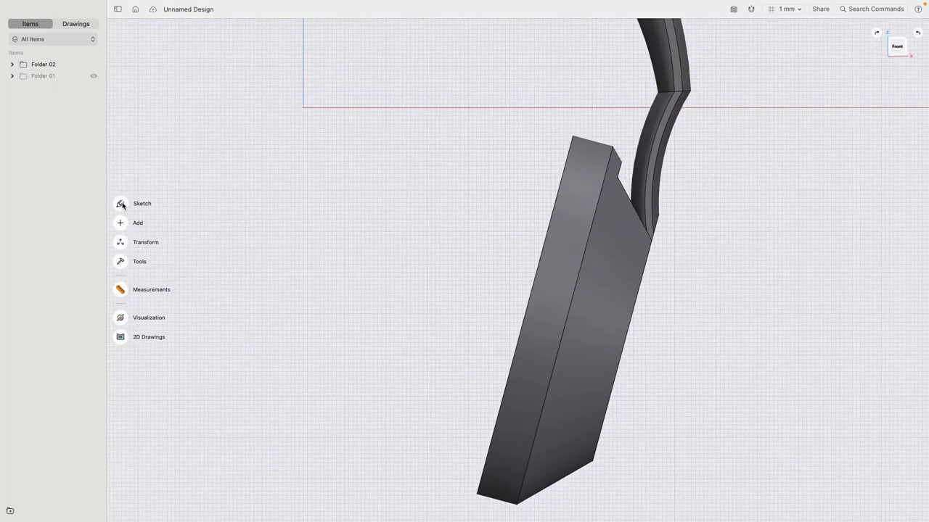
left_click(122, 204)
scroll(441, 218, "down", 10)
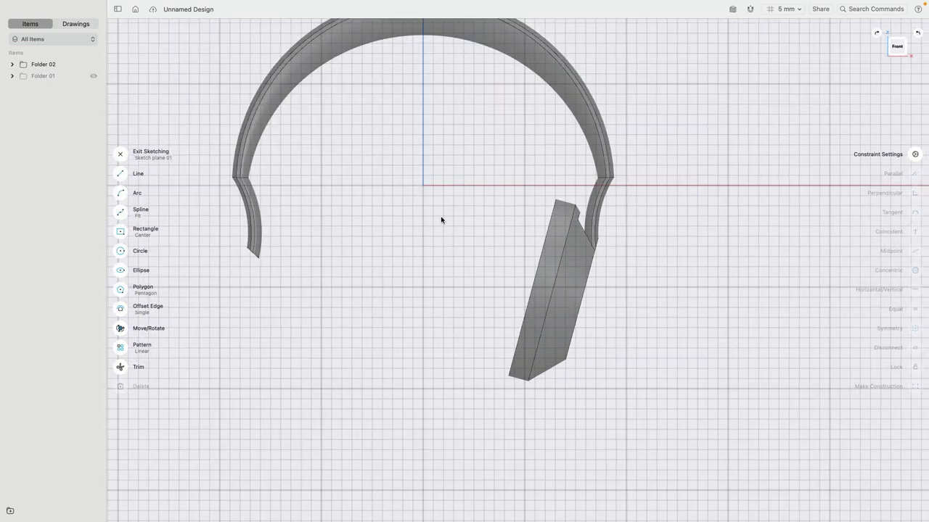
left_click(94, 76)
scroll(516, 211, "up", 5)
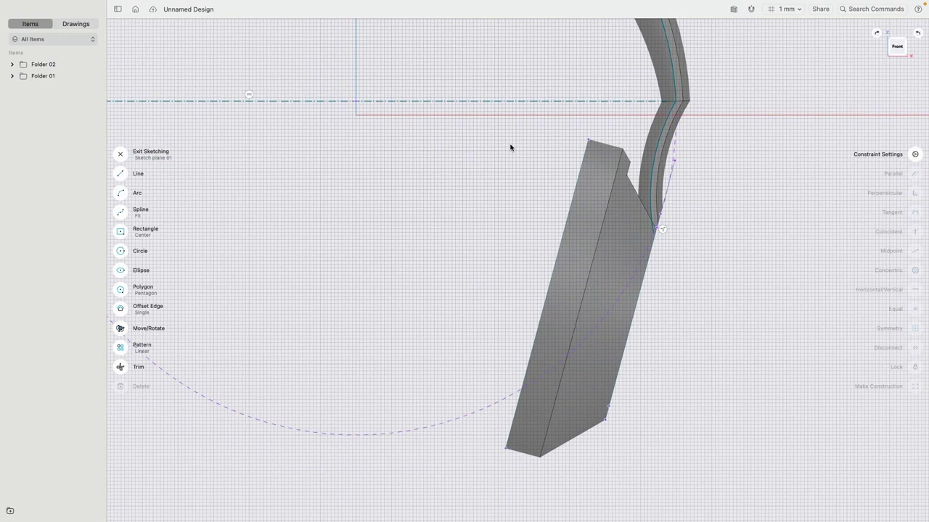
Sketch a line about 90 mm long along the ear cup's flat inner face, from its upper corner to its lower corner.
left_click(119, 175)
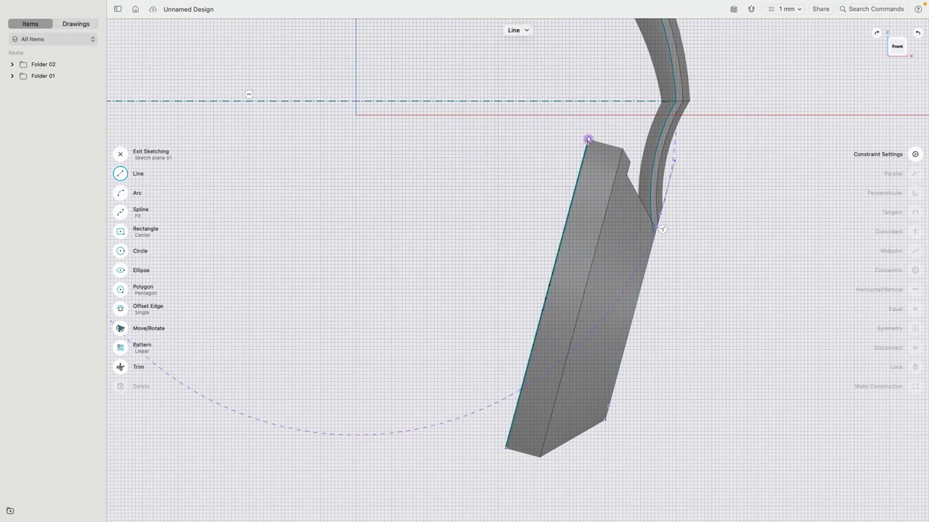
left_click(587, 140)
left_click(413, 318)
left_click(505, 448)
key("Escape")
right_click_drag(427, 222, 485, 242)
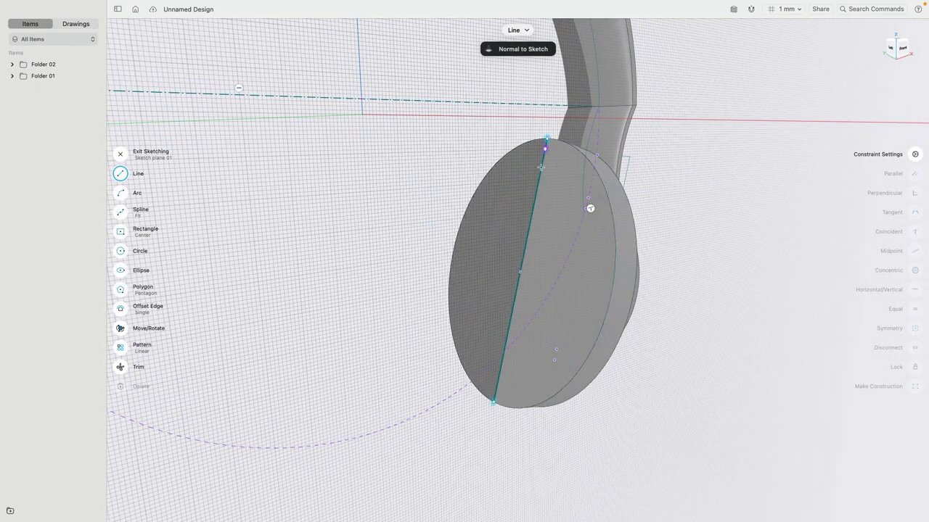
left_click(904, 51)
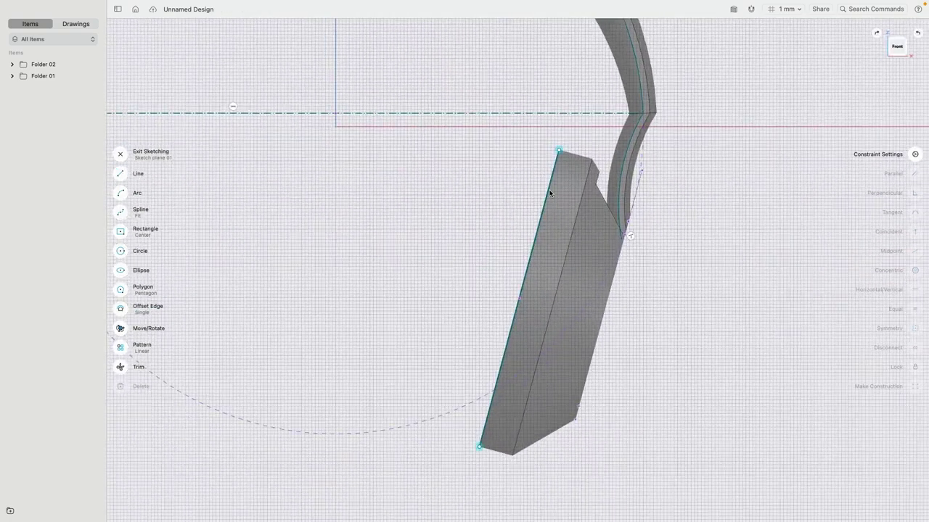
Lock the sketched line along the ear cup's inner face.
left_click(551, 194)
left_click(913, 368)
scroll(460, 162, "up", 10)
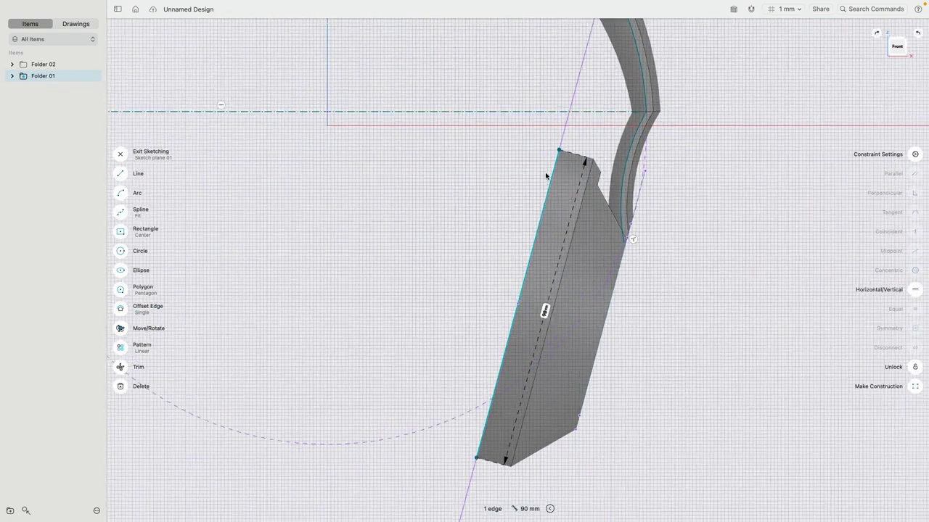
Sketch an open three-sided box of lines, about 10 mm deep and 10 mm tall, against the upper part of the body's slanted edge.
scroll(391, 191, "up", 3)
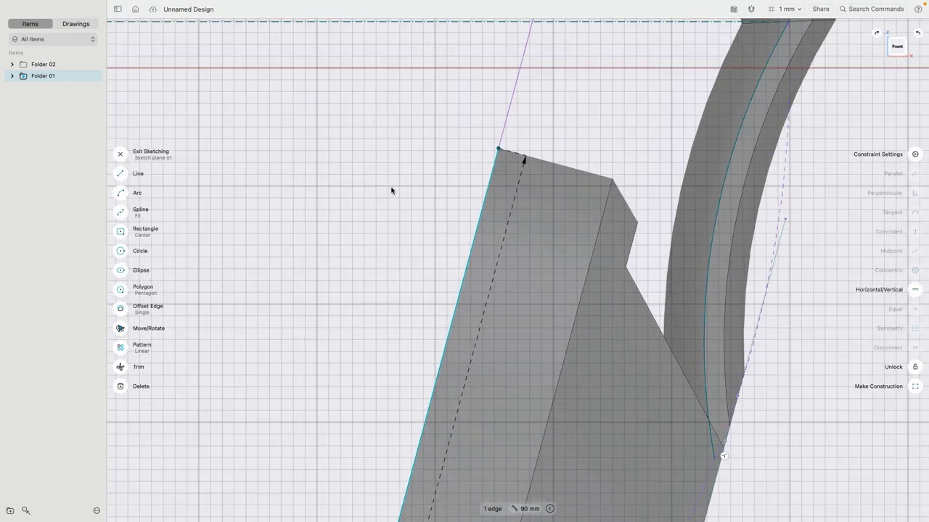
scroll(325, 158, "up", 3)
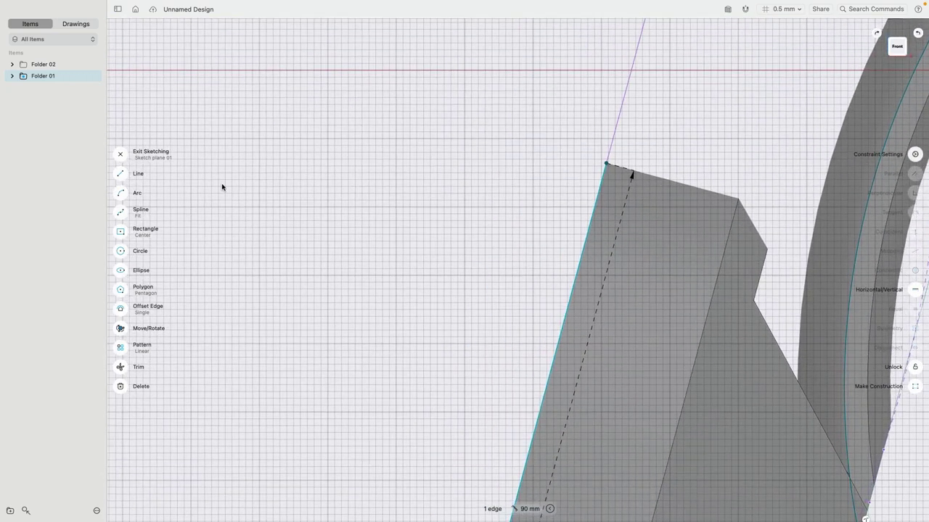
left_click(122, 174)
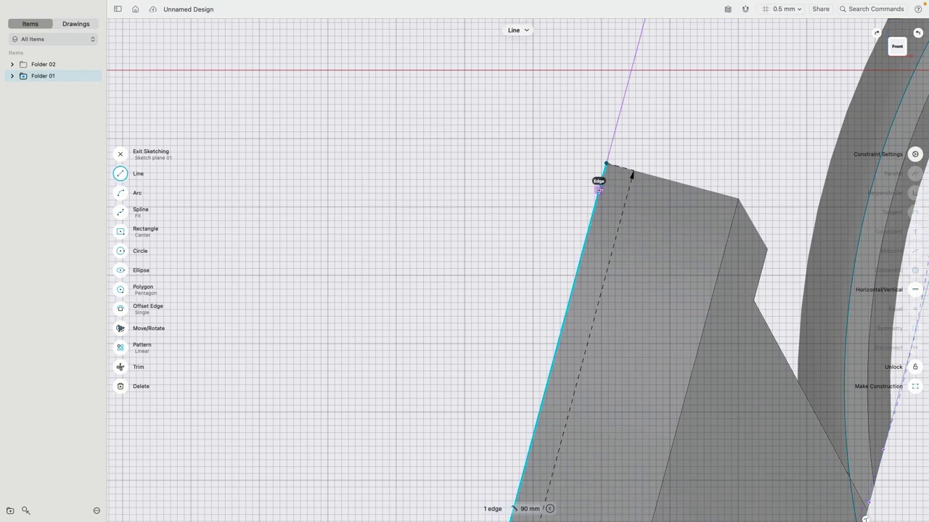
left_click(599, 190)
left_click(472, 152)
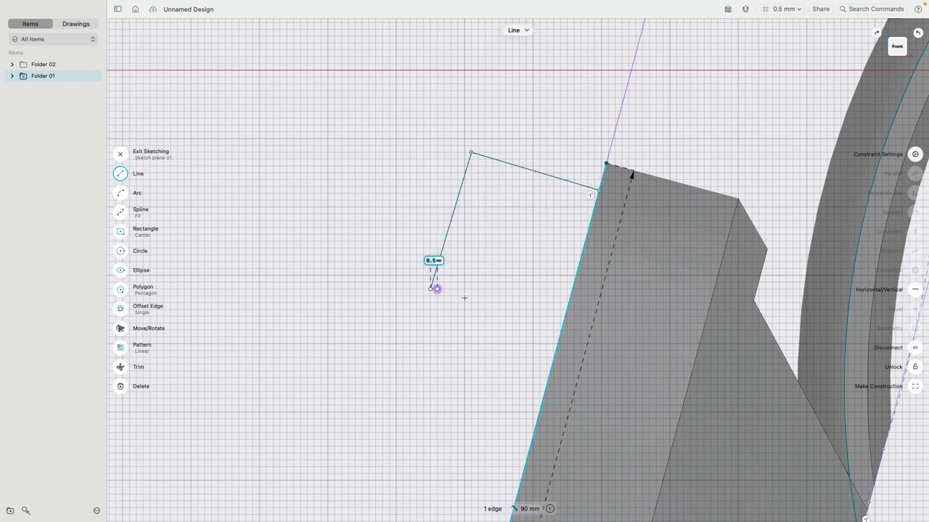
left_click(431, 289)
left_click(558, 335)
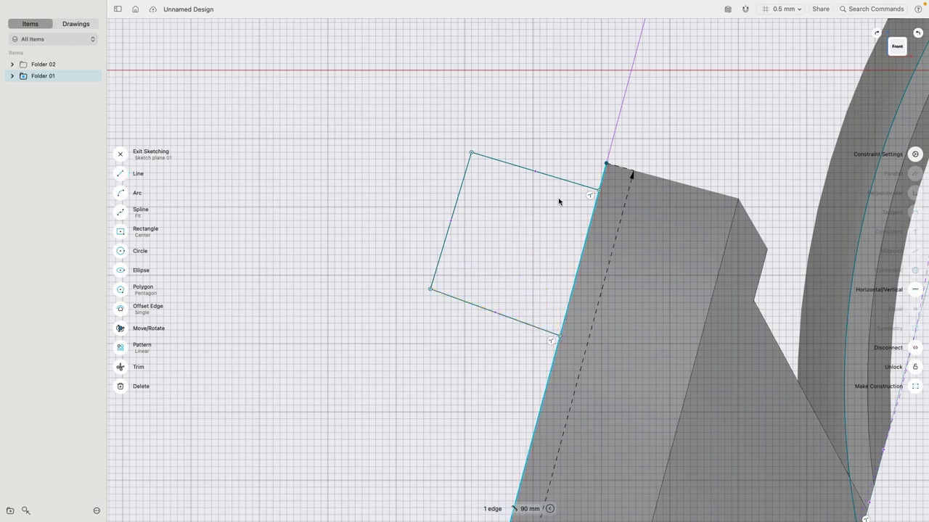
Constrain the box's two outer corners to be perpendicular, and its upper line perpendicular to the body's slanted edge.
left_click(534, 172)
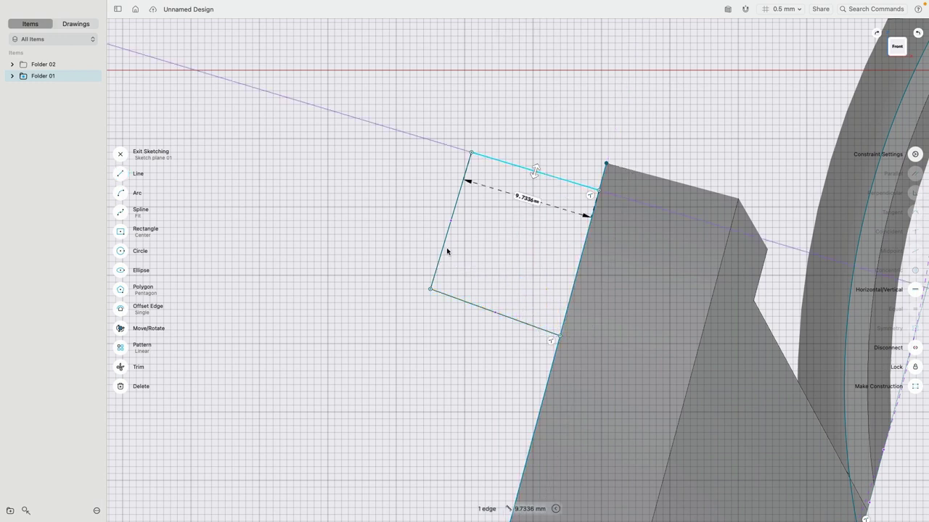
left_click(454, 211)
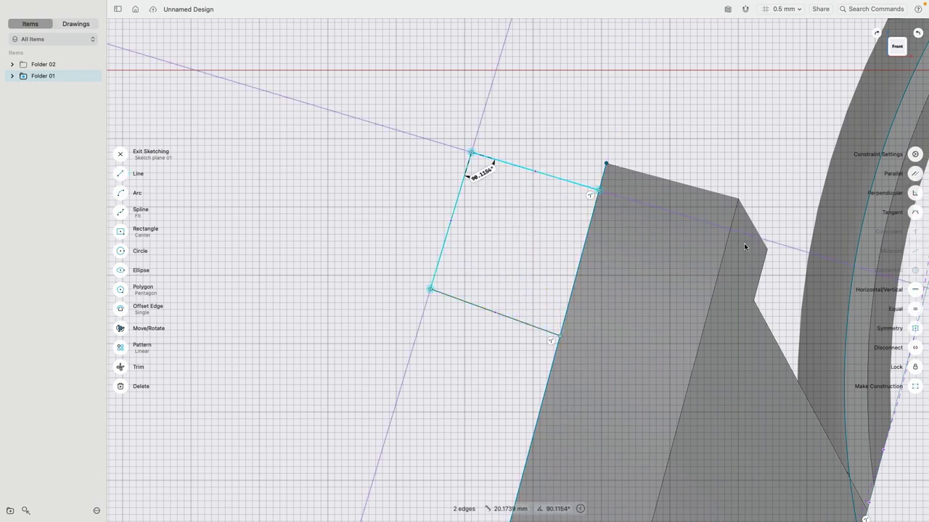
left_click(915, 194)
left_click(437, 271)
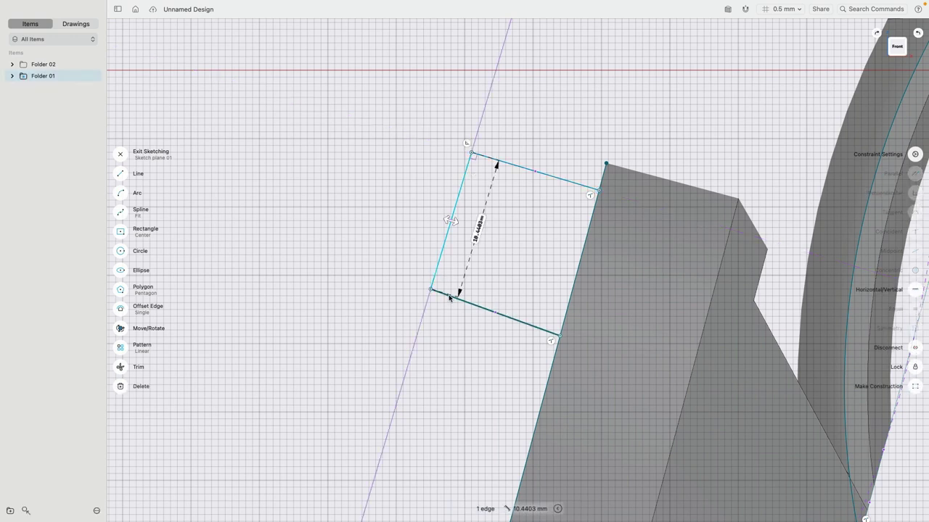
left_click(456, 298)
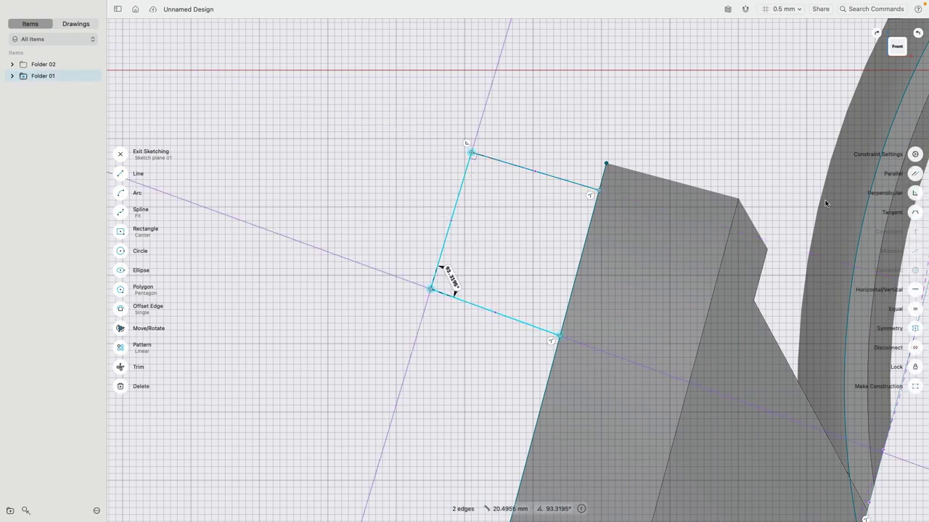
left_click(914, 194)
left_click(585, 186)
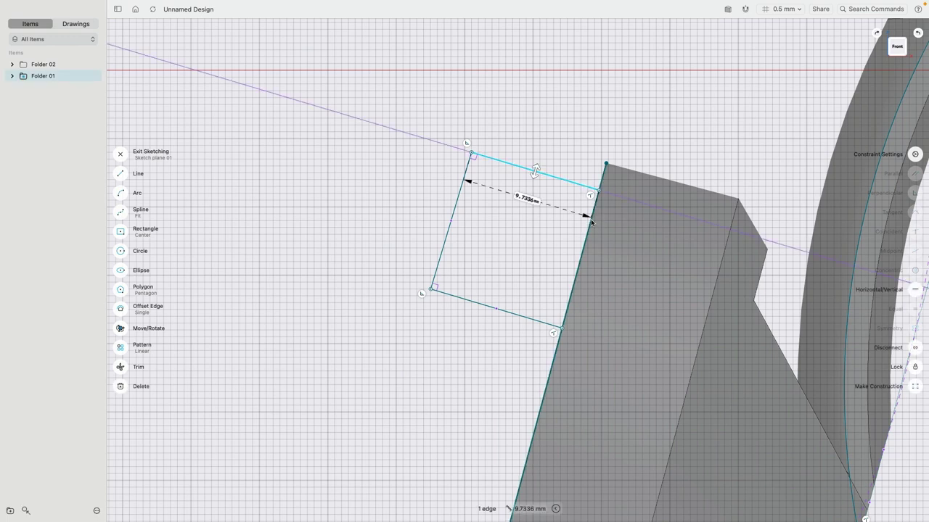
left_click(591, 222)
left_click(914, 193)
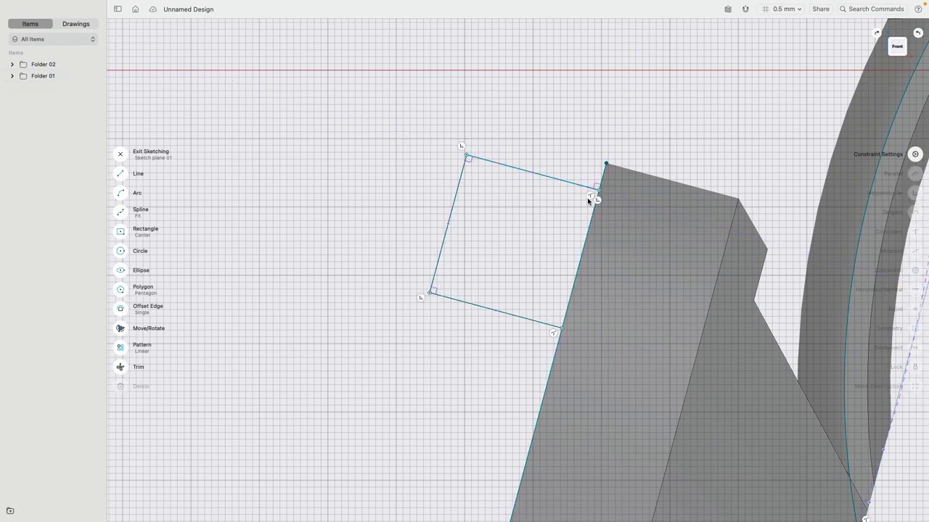
Set the distance between the upper line's endpoint on the slanted edge and the body's upper corner to 2 mm.
left_click(446, 228)
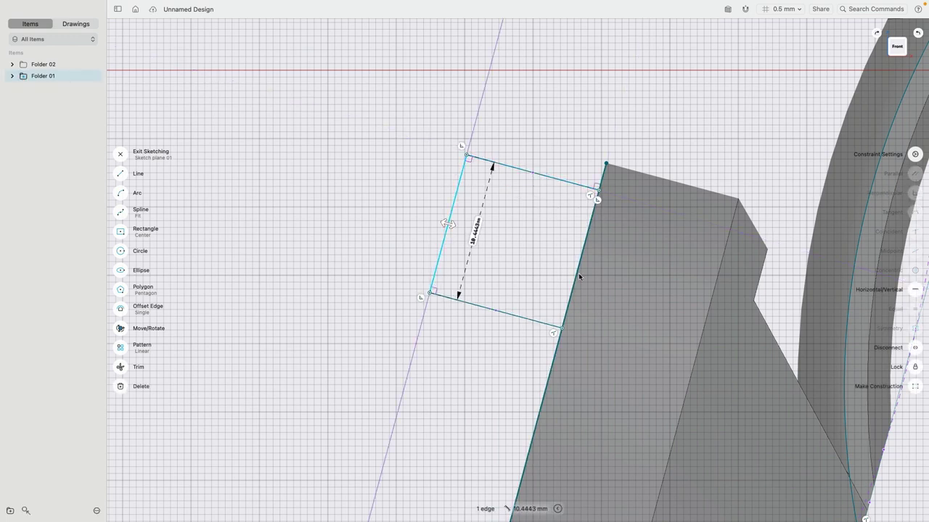
left_click(586, 179)
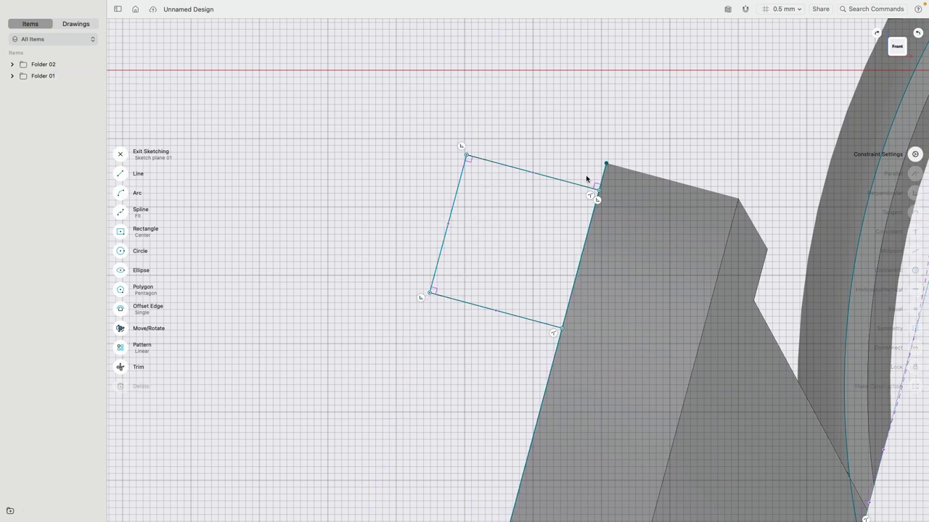
left_click(598, 191)
left_click(606, 164)
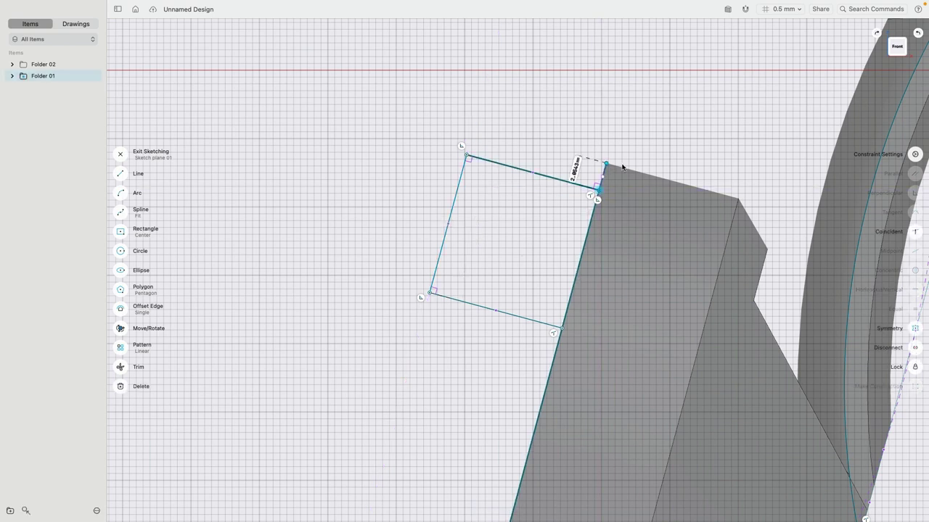
left_click(578, 172)
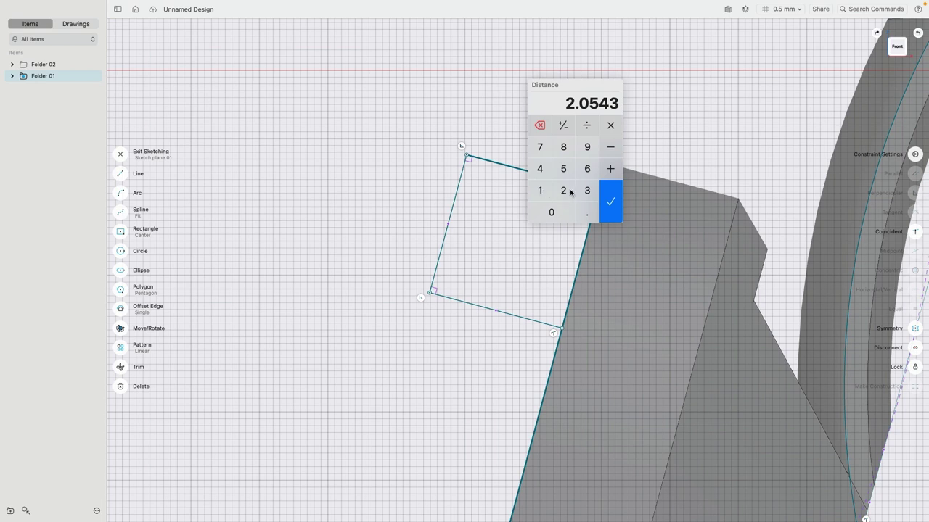
left_click(563, 191)
left_click(610, 202)
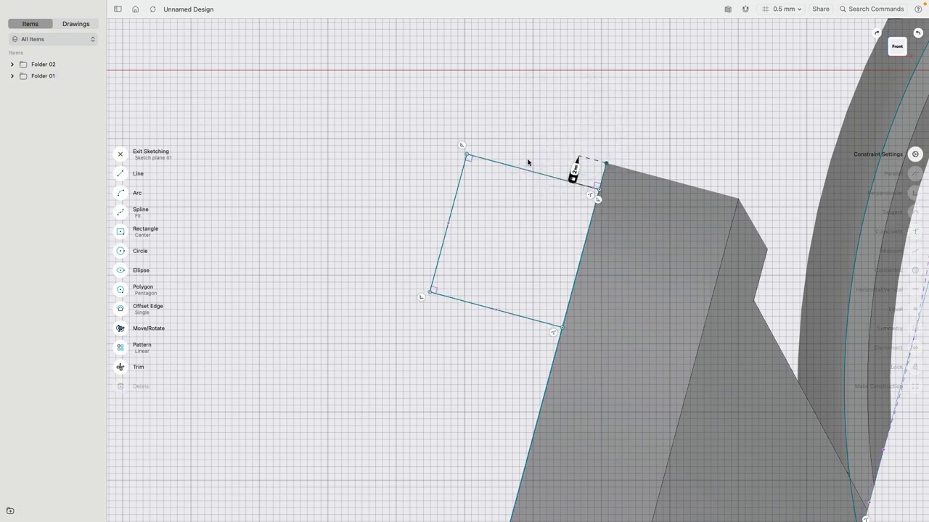
Set the length of the box's upper line to 15 mm.
left_click(514, 168)
left_click(518, 199)
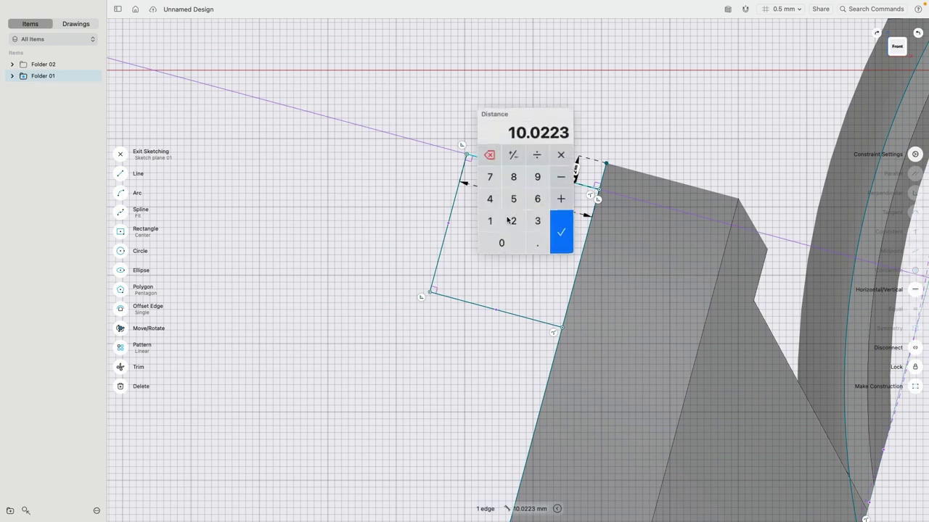
left_click(494, 216)
left_click(560, 230)
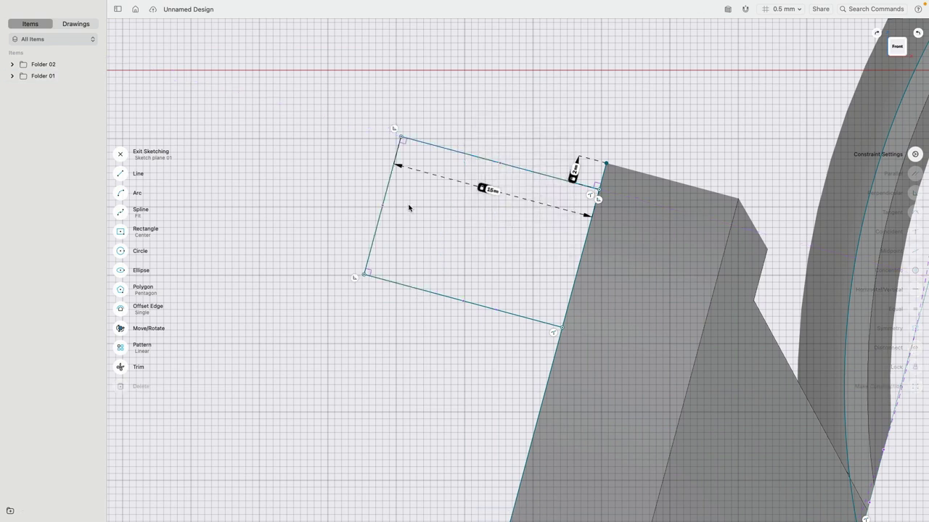
Make the box's outer, lower and upper lines equal in length.
left_click(382, 206)
left_click(403, 286)
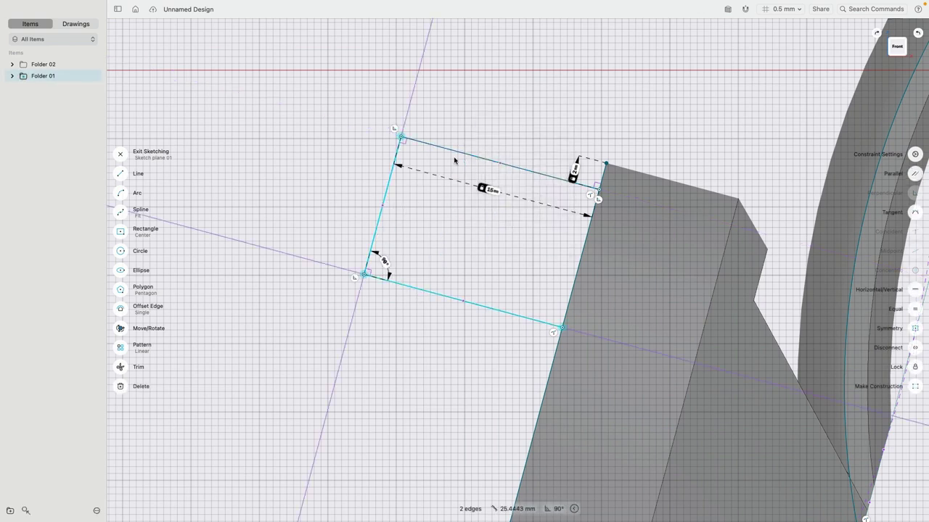
left_click(457, 152)
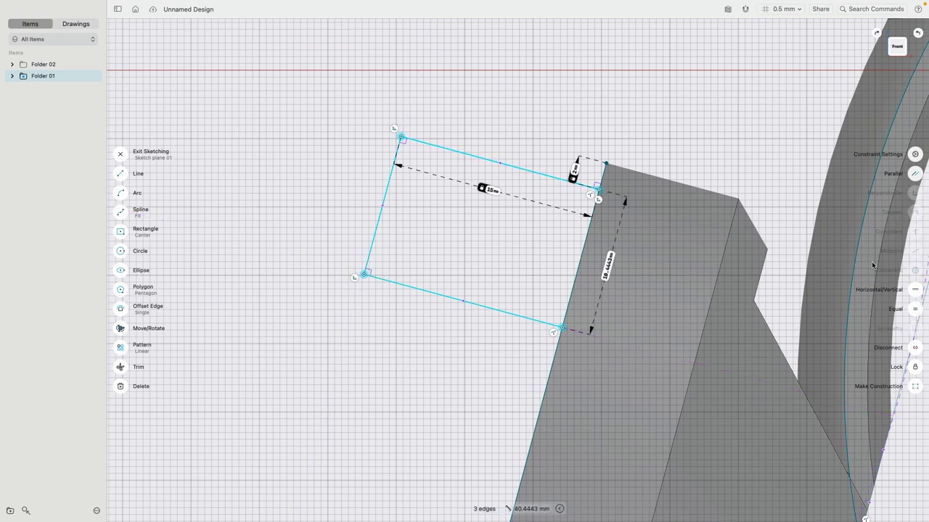
left_click(916, 310)
Convert the three box lines to construction geometry and move the 15 mm dimension above the box.
scroll(395, 224, "down", 2)
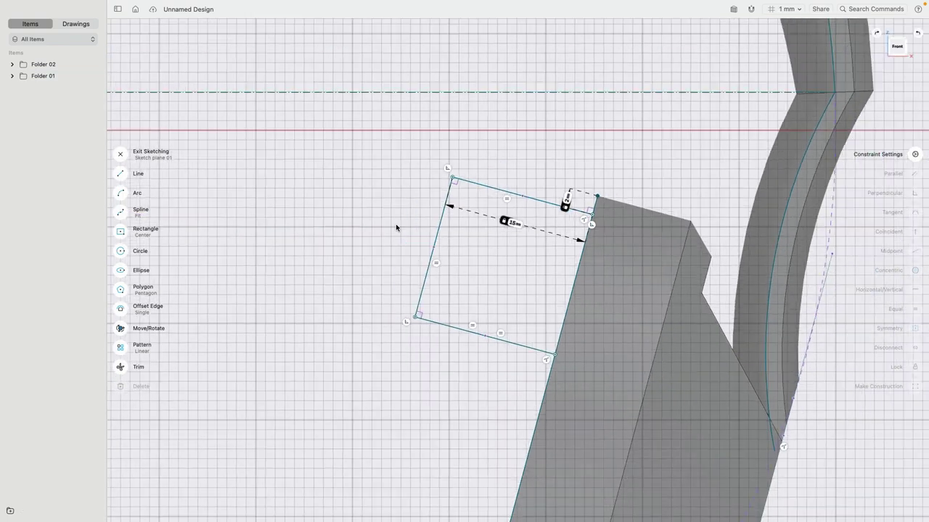
left_click(482, 186)
left_click(434, 241)
left_click(448, 324)
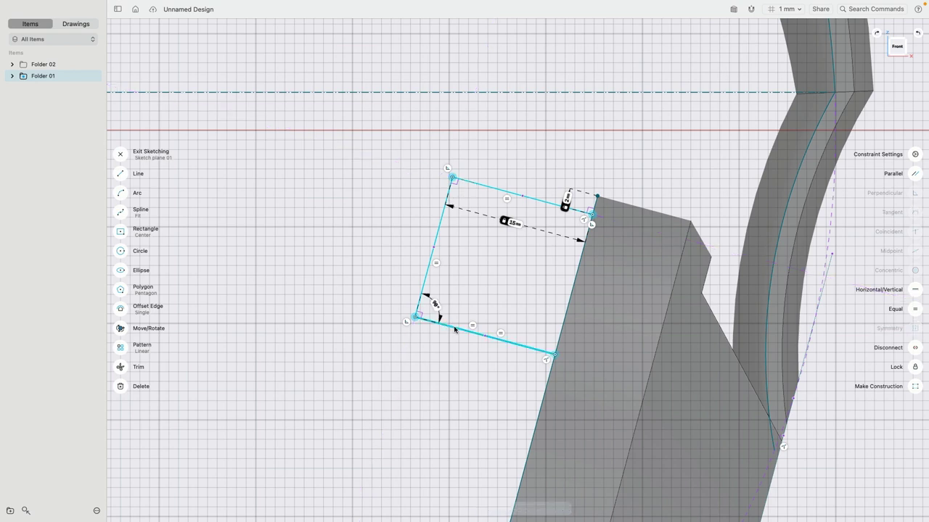
left_click(916, 386)
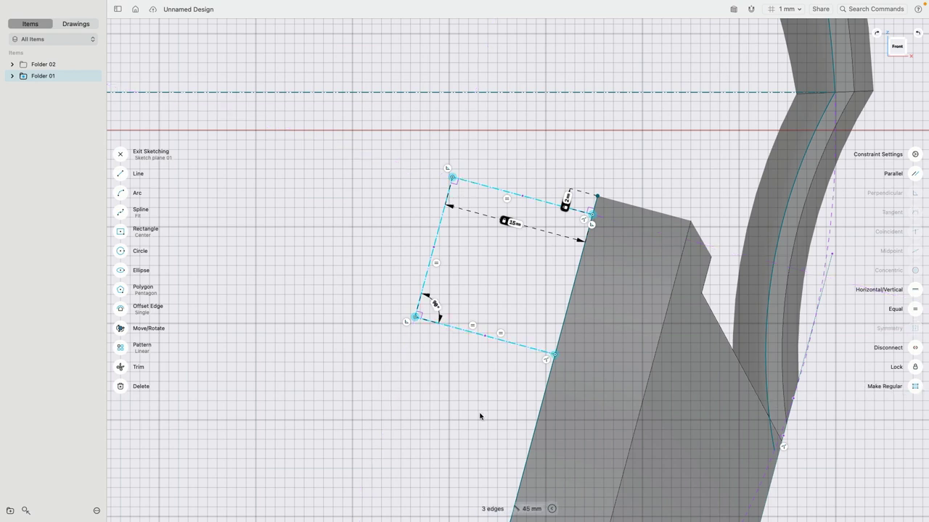
scroll(352, 248, "up", 1)
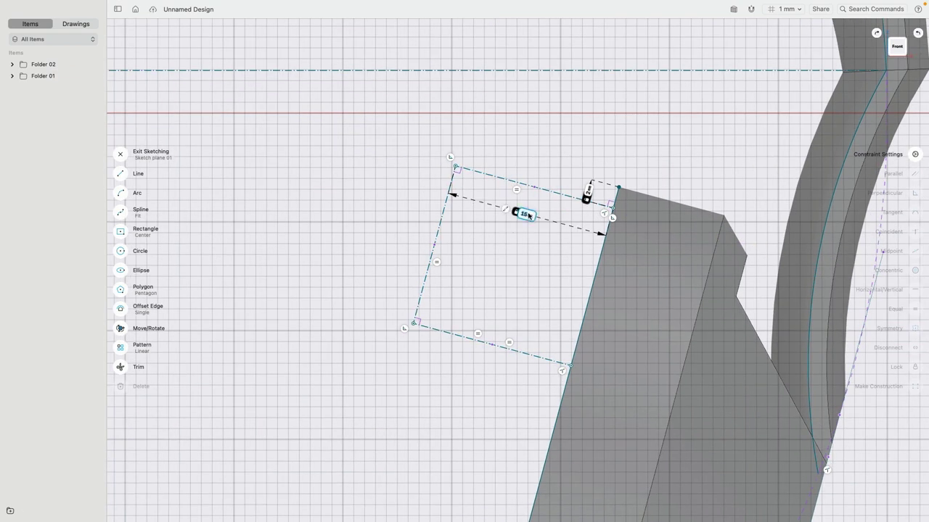
left_click_drag(526, 216, 552, 152)
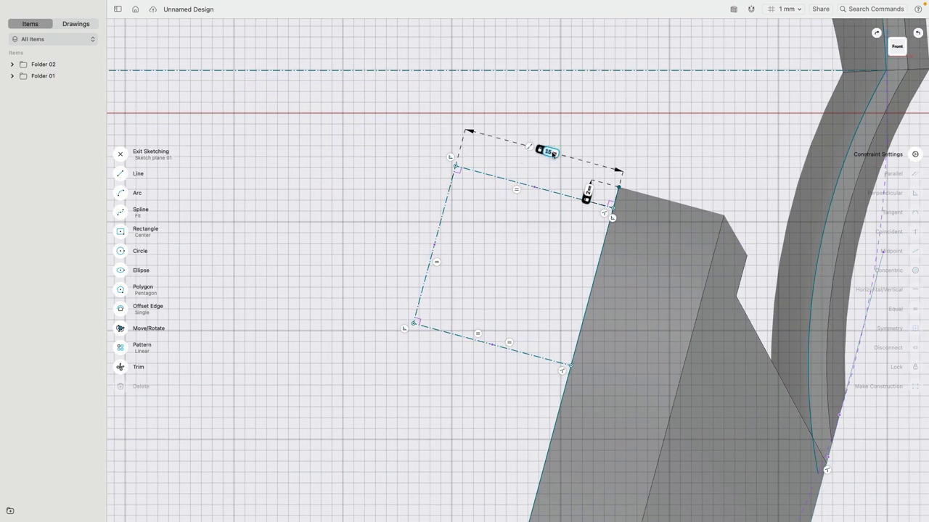
Draw a control point spline around the construction box, from its upper endpoint to its lower endpoint on the slanted edge.
left_click(140, 212)
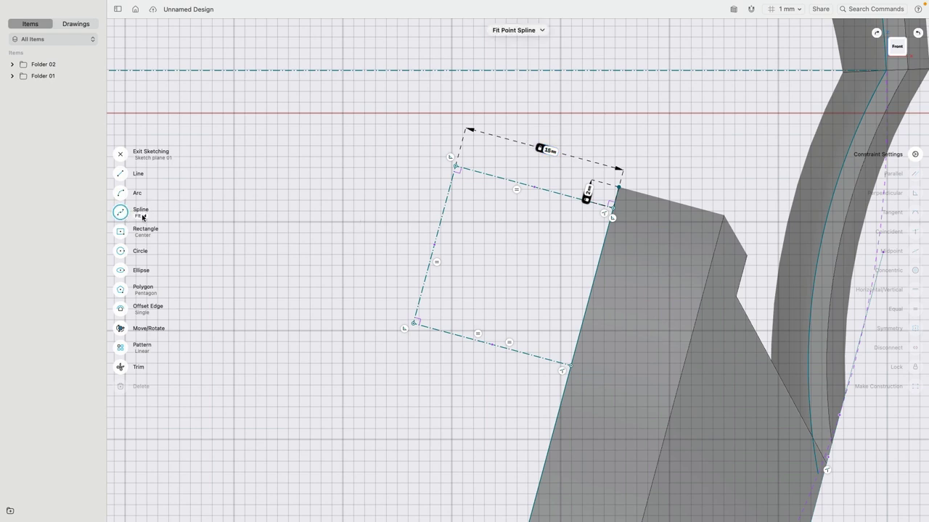
left_click(142, 216)
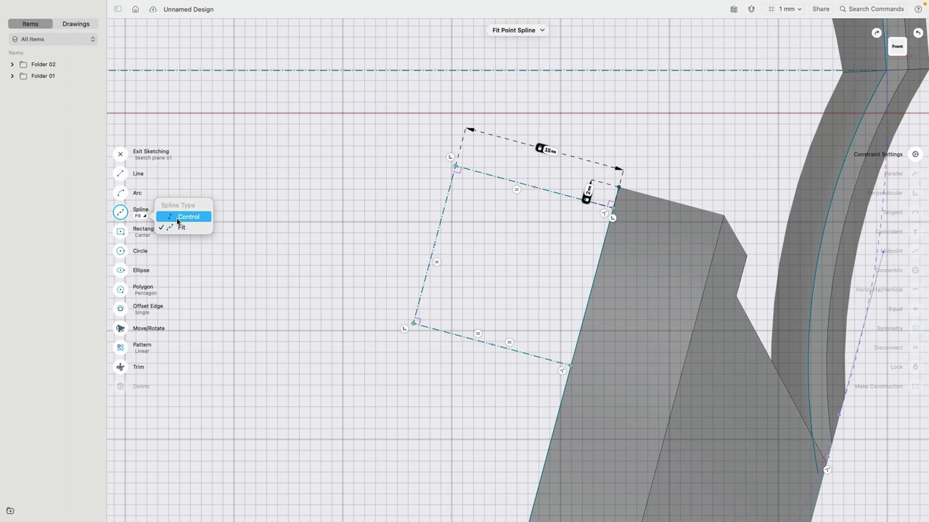
left_click(178, 219)
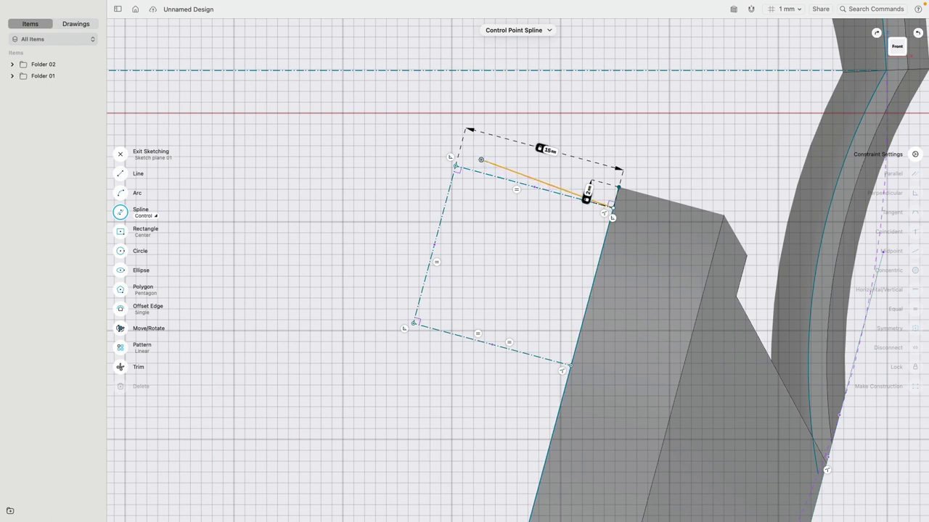
left_click(481, 159)
left_click(436, 179)
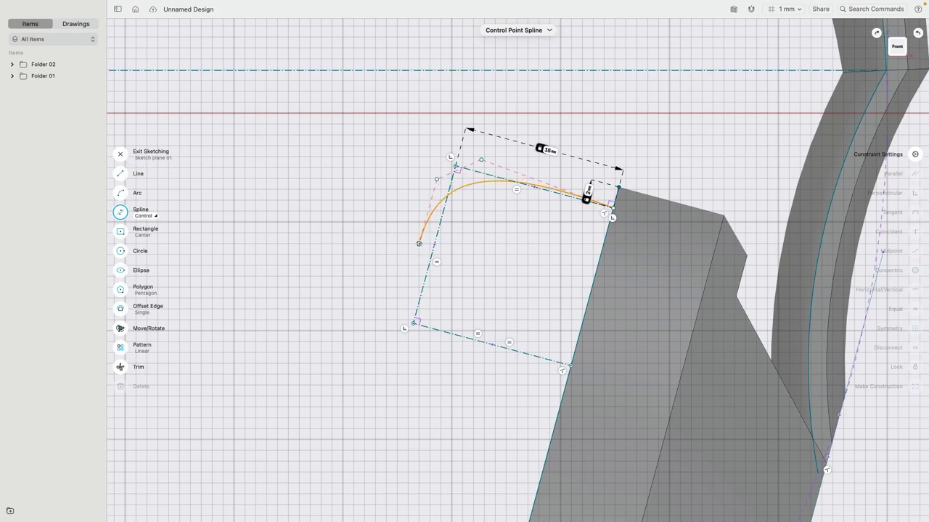
left_click(417, 240)
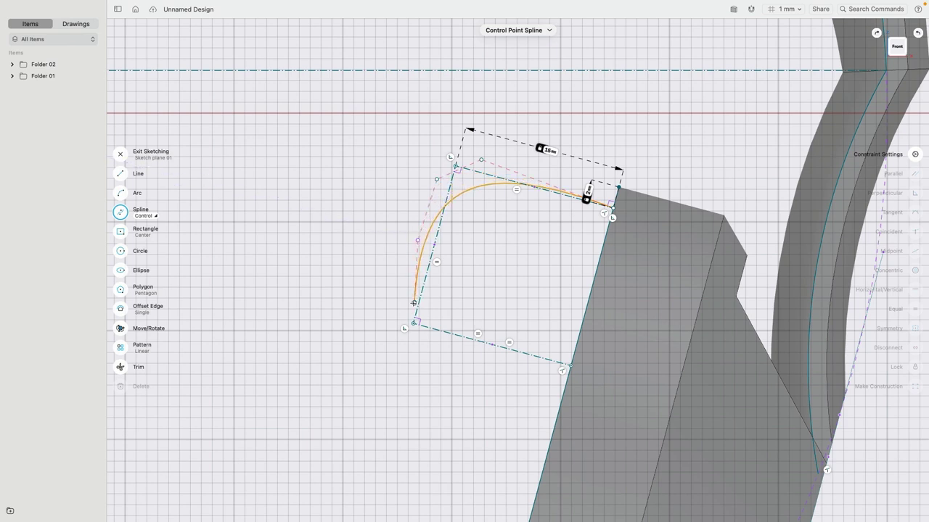
left_click(407, 309)
left_click(430, 346)
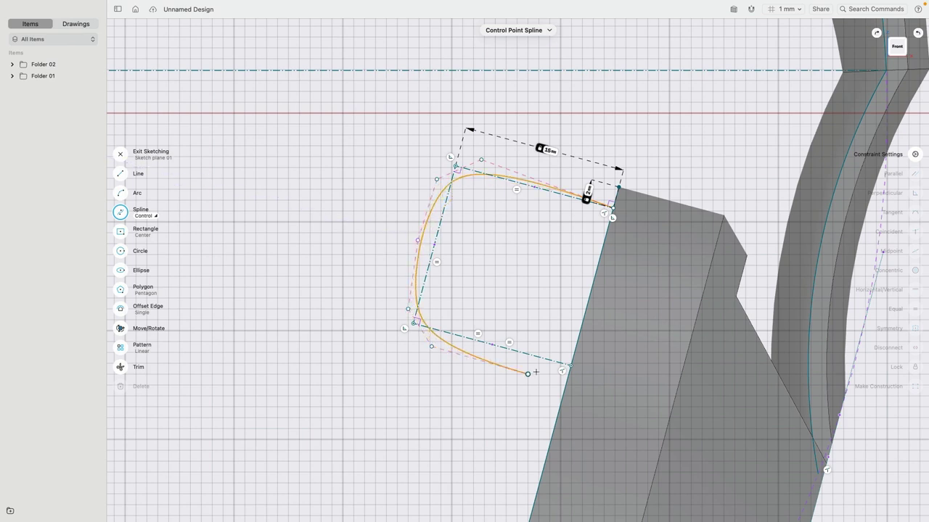
left_click(570, 366)
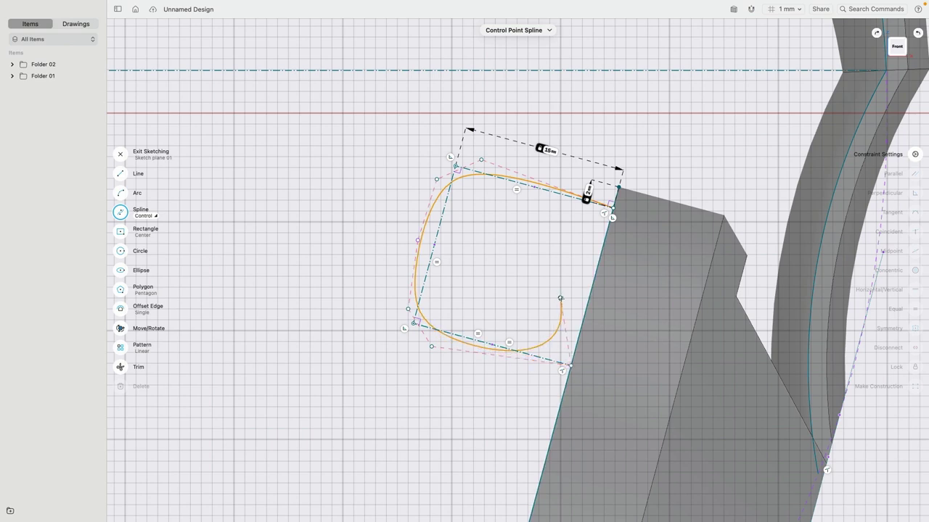
key("Escape")
key("Escape")
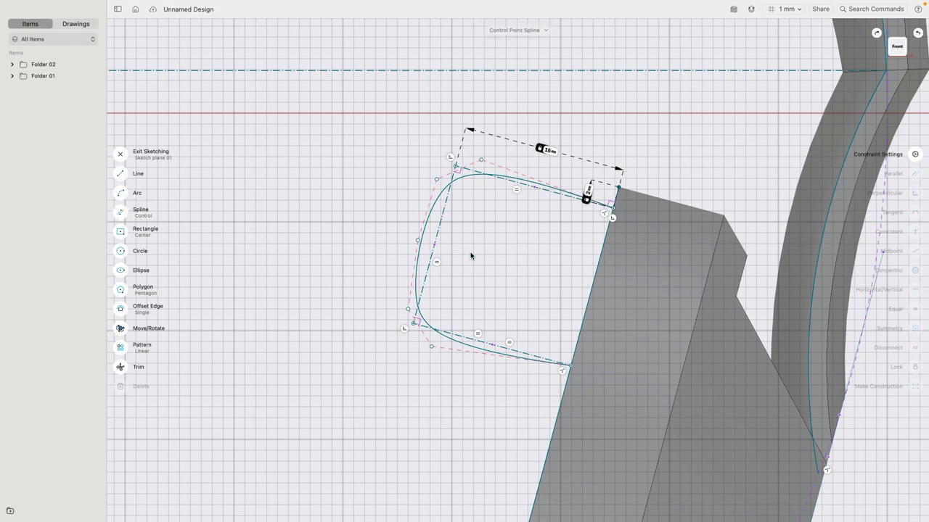
Reshape the spline by moving its control points near the box's upper and lower outer corners further outward.
scroll(456, 208, "up", 2)
left_click(423, 248)
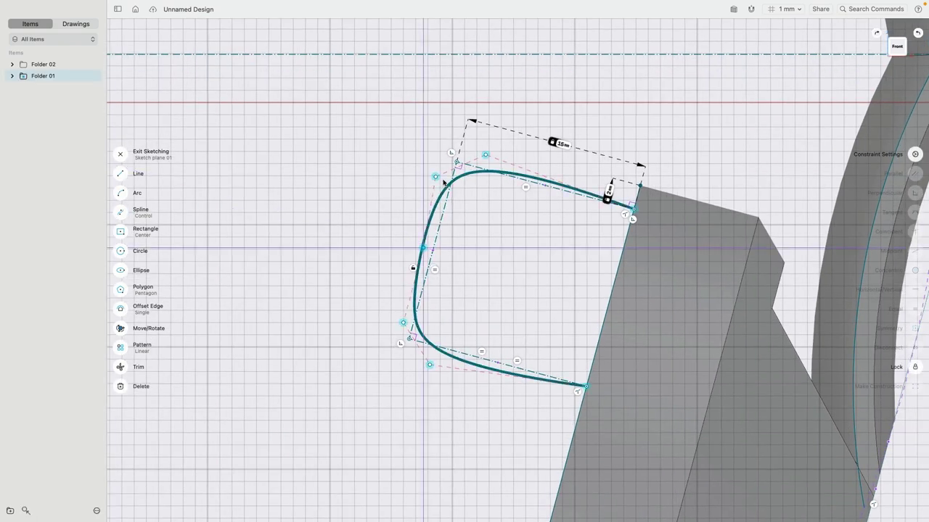
left_click_drag(435, 177, 485, 148)
left_click_drag(426, 359, 414, 358)
left_click_drag(403, 322, 398, 323)
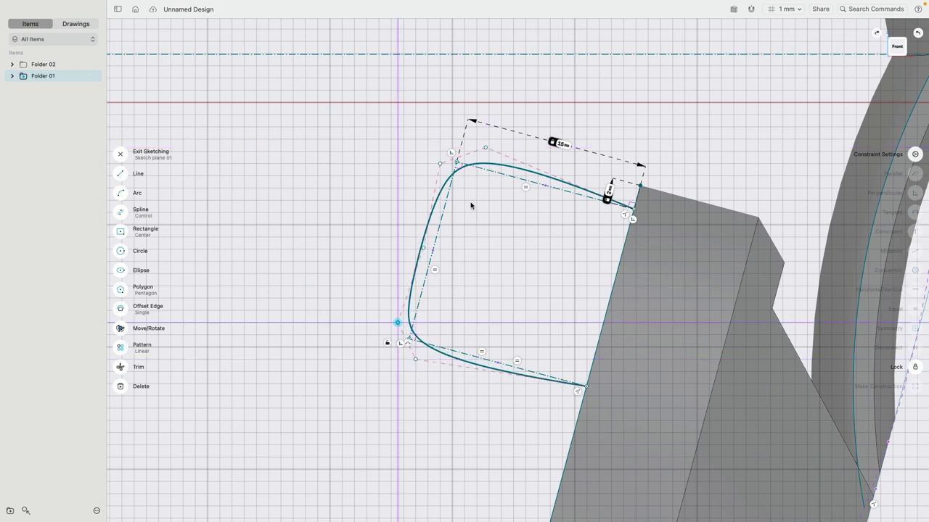
Sweep the rounded spline profile along the disc's outer circular edge to form the ear cushion.
left_click(468, 258)
scroll(341, 216, "down", 5)
scroll(338, 204, "up", 1)
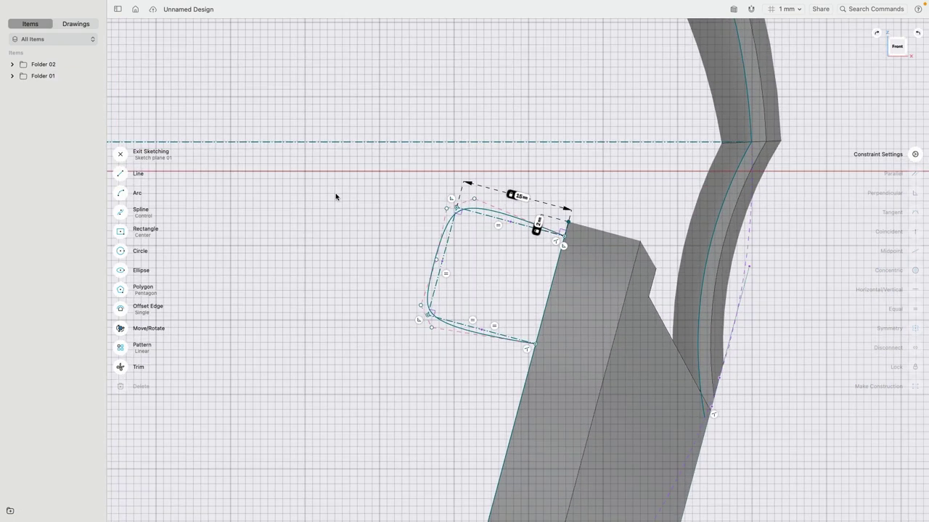
right_click_drag(343, 205, 411, 267)
left_click(459, 228)
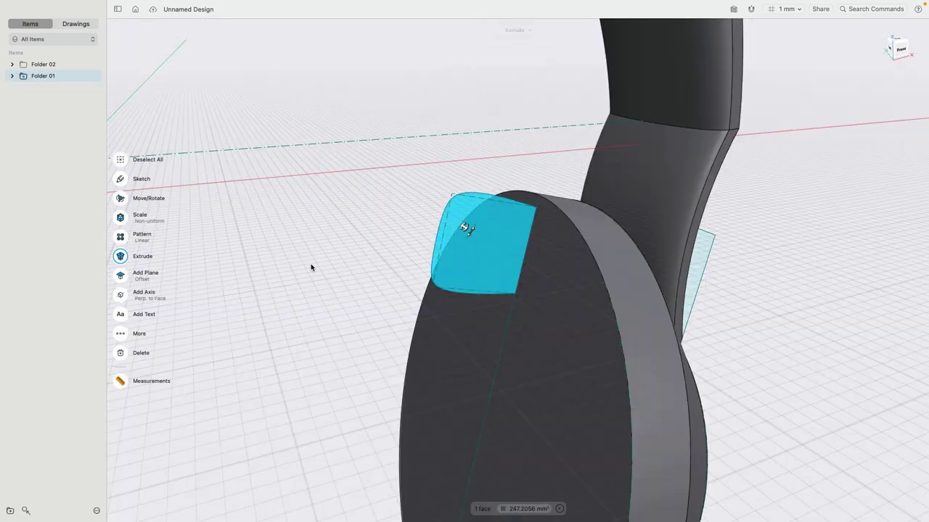
right_click_drag(311, 267, 331, 196)
scroll(422, 198, "down", 3)
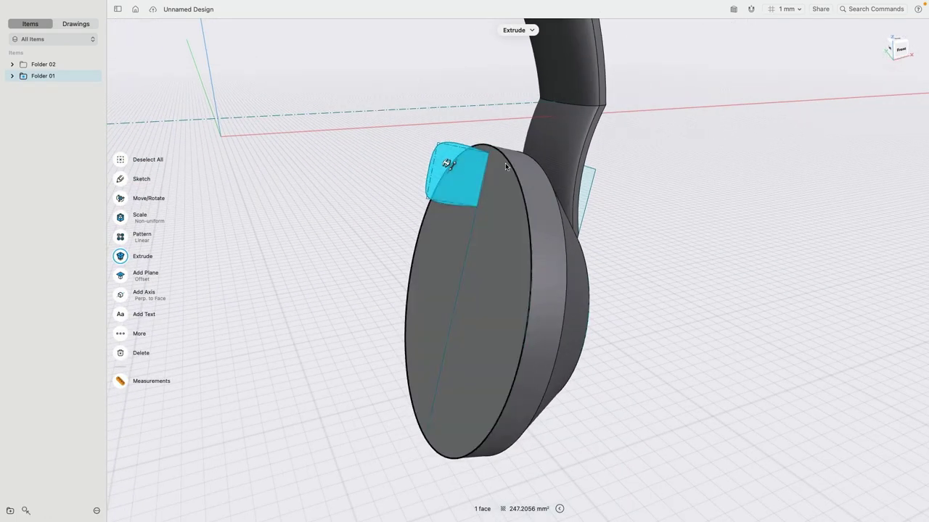
left_click(424, 199)
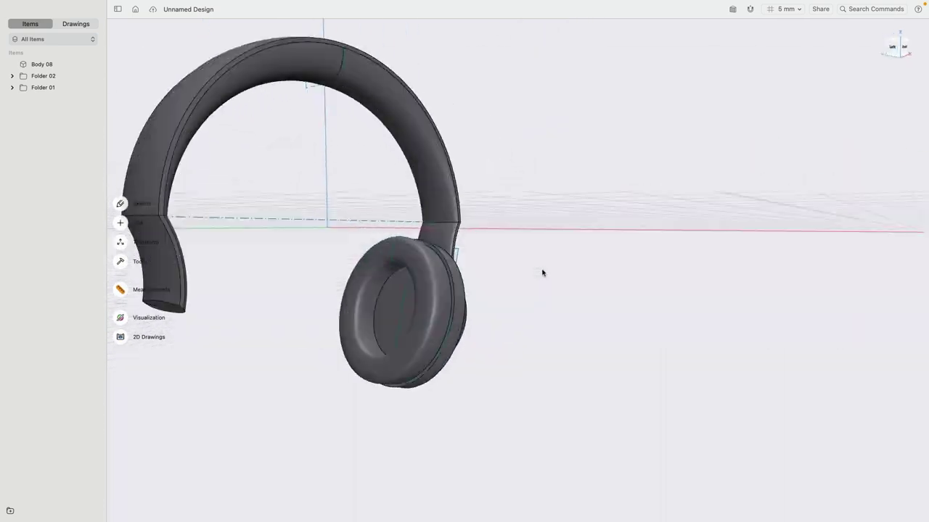
Mirror the three ear cup bodies, cushion included, across the central plane to the headband's other end, keeping the originals.
right_click_drag(542, 273, 491, 241)
double_click(492, 243)
double_click(513, 250)
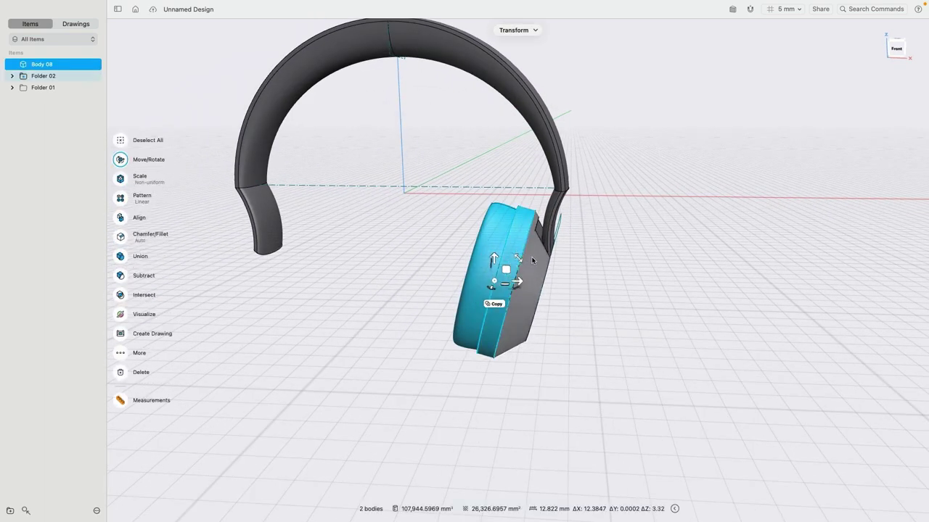
double_click(536, 264)
right_click_drag(573, 274, 666, 264)
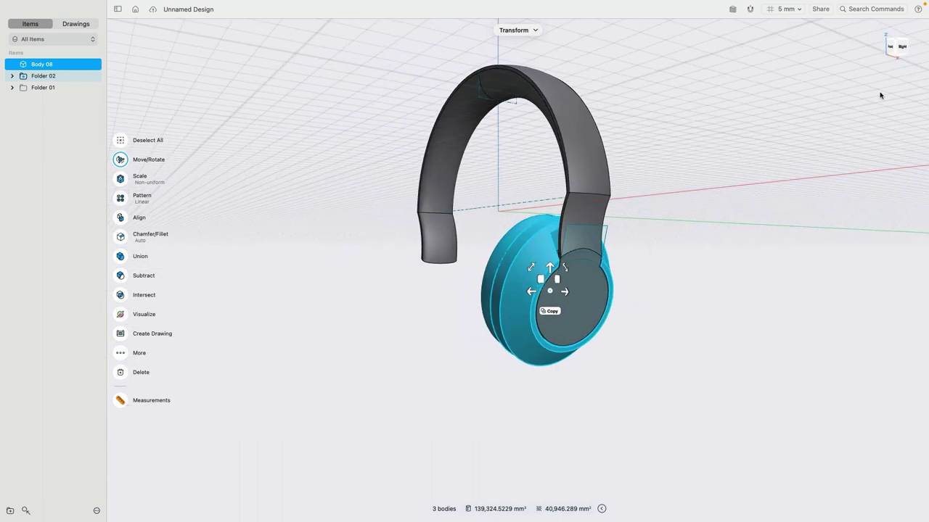
left_click(902, 48)
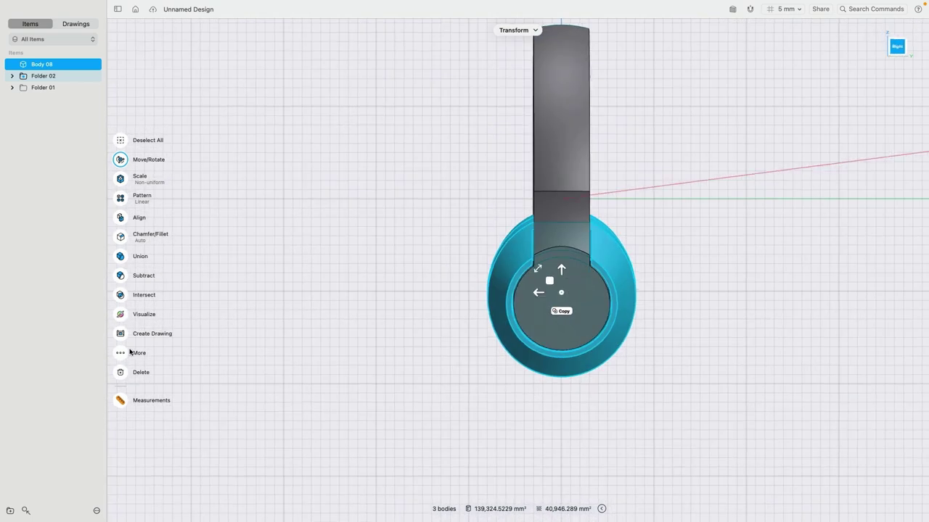
left_click(124, 354)
left_click(162, 346)
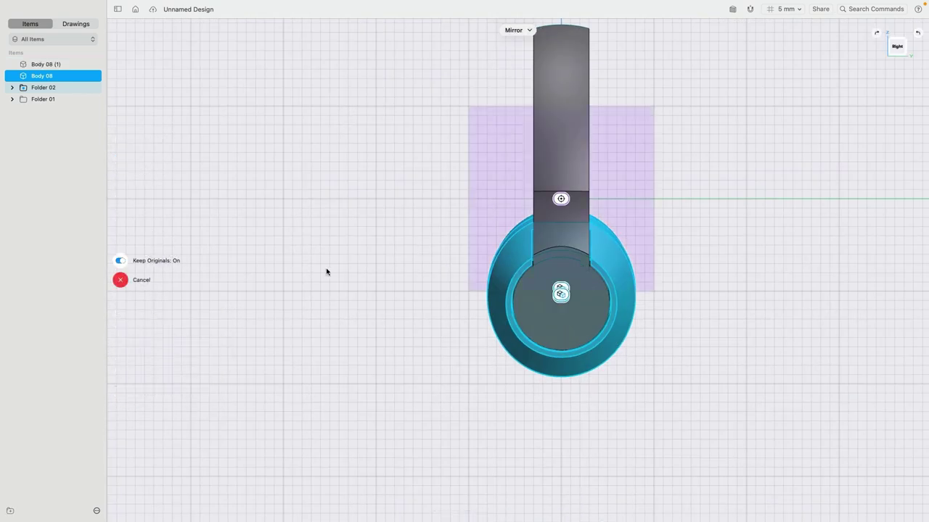
key("Return")
right_click_drag(338, 246, 493, 234)
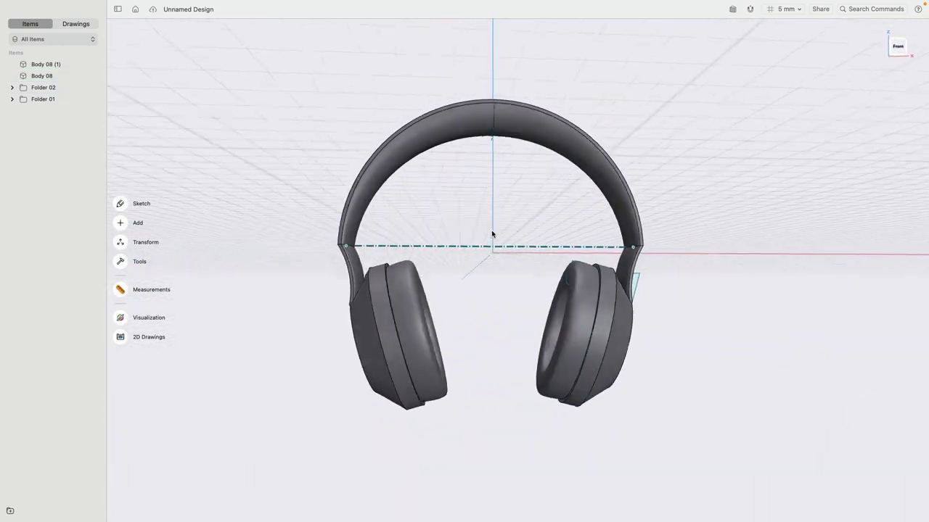
Hide Folder 01 and show the headphones in an isometric view.
left_click(92, 98)
right_click_drag(466, 217, 451, 232)
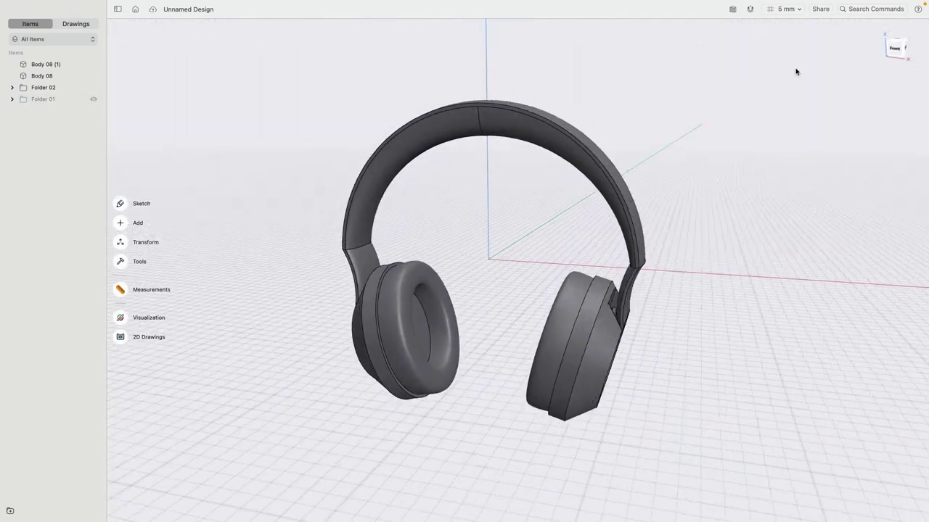
left_click(907, 53)
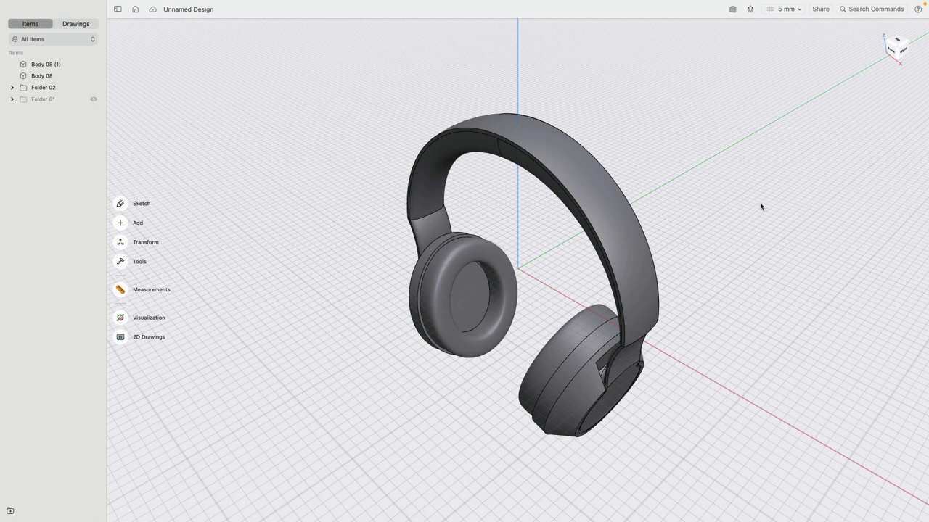
Isolate the middle disc body of the original ear cup.
right_click_drag(740, 230, 626, 204)
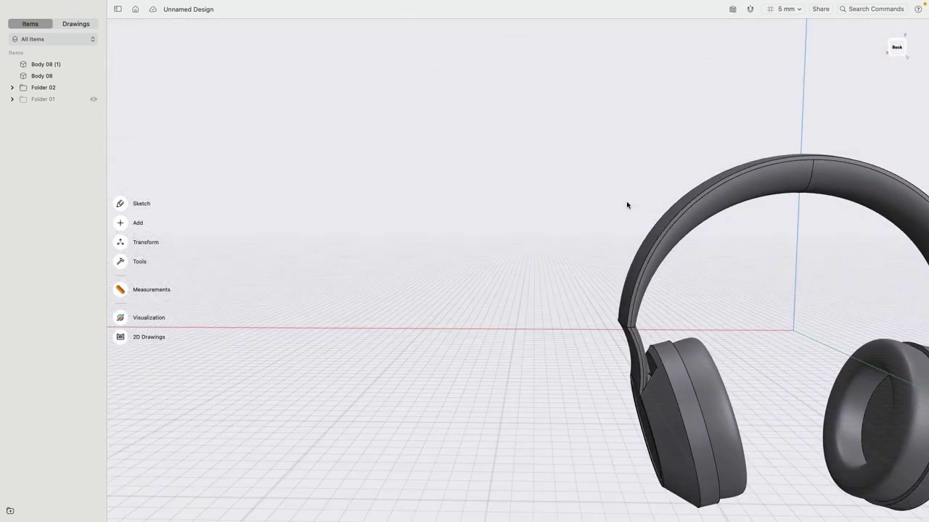
middle_click_drag(749, 274, 514, 154)
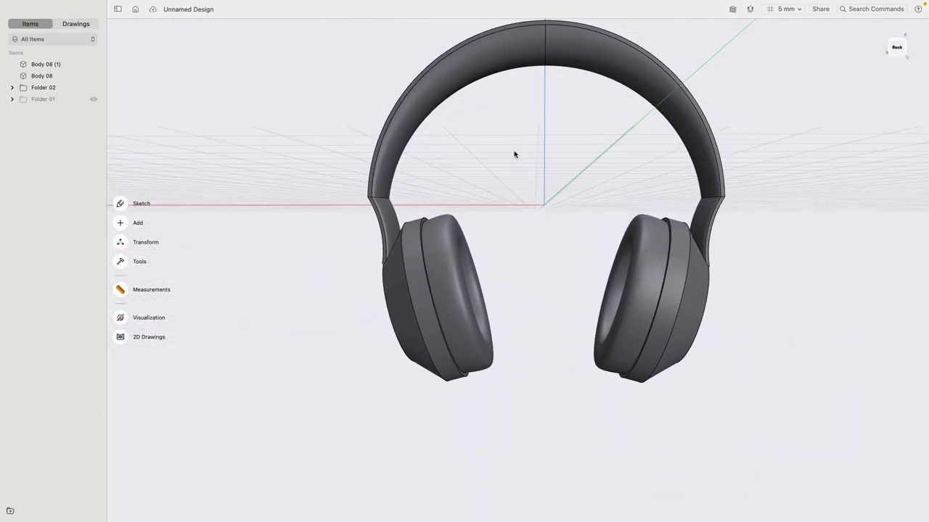
left_click(411, 265)
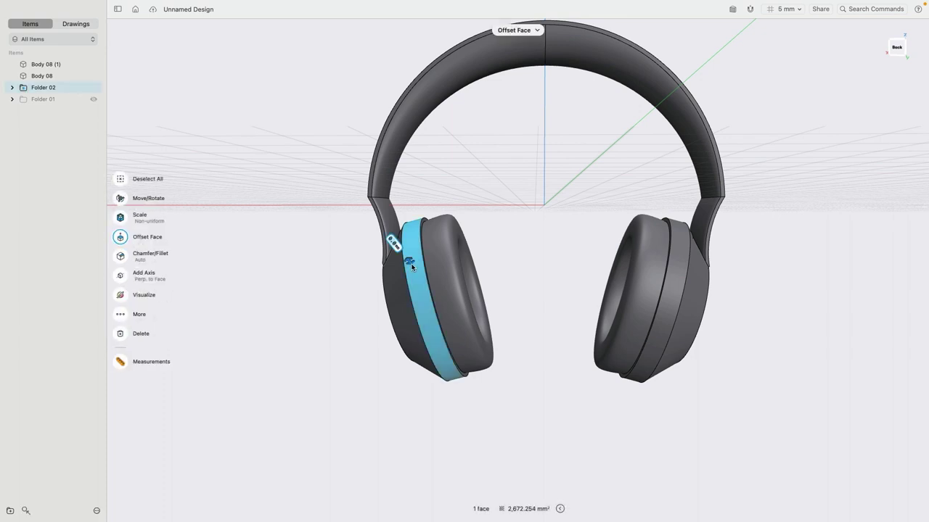
middle_click_drag(438, 432, 438, 374)
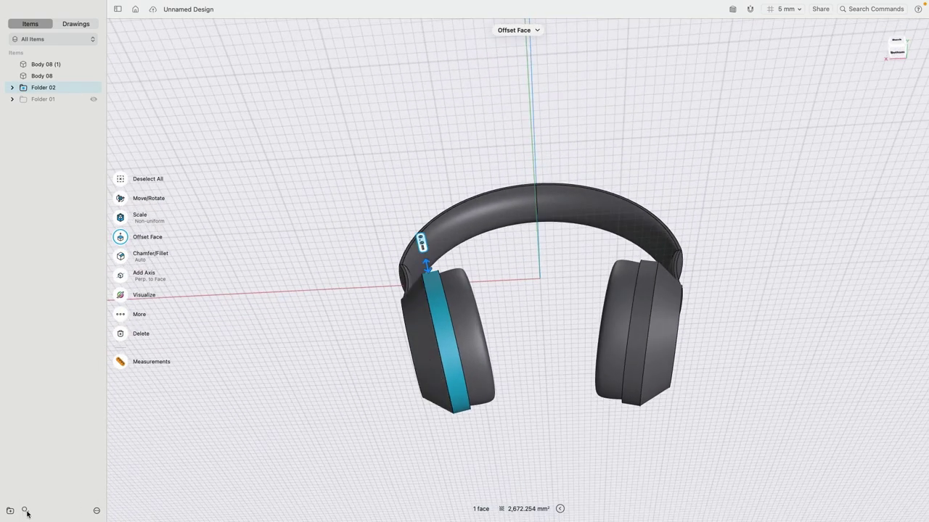
left_click(26, 512)
left_click(203, 455)
Add a midplane between the two flat faces of the isolated disc.
middle_click_drag(351, 328, 280, 397)
left_click(500, 300)
middle_click_drag(340, 331, 368, 350)
left_click(368, 350)
middle_click_drag(431, 425, 396, 387)
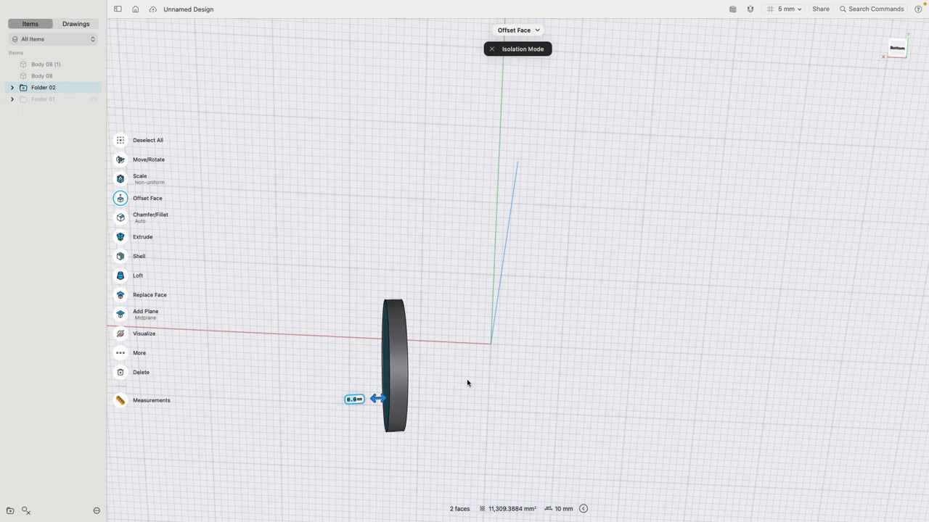
middle_click_drag(466, 381, 429, 429)
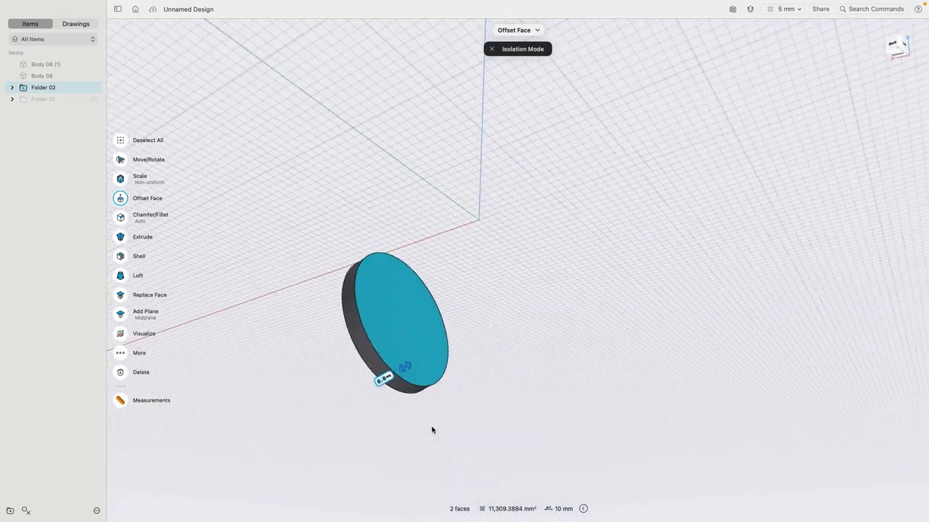
left_click(121, 317)
mouse_move(247, 327)
middle_mouse_down()
mouse_move(288, 336)
mouse_move(249, 359)
middle_mouse_up()
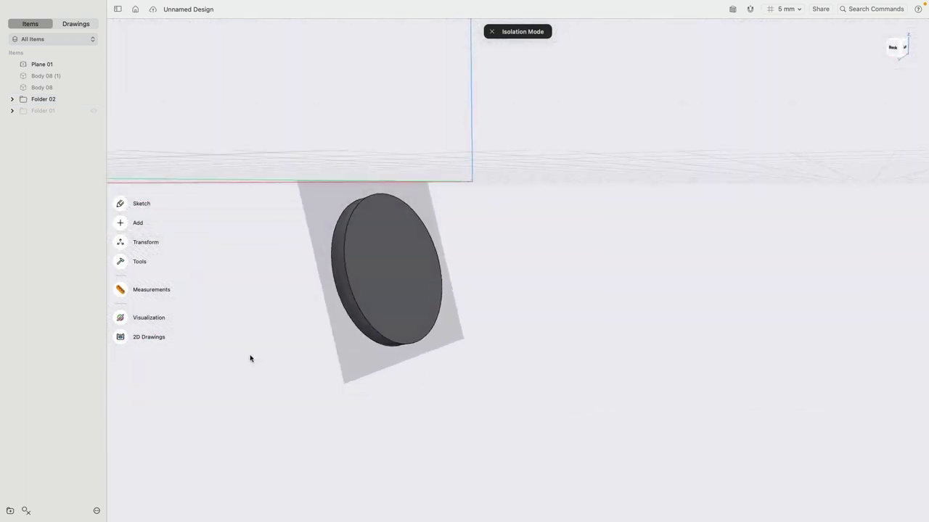
Rotate the new plane perpendicular to the disc's flat faces and move it to just below the disc's lower rim.
left_click(358, 353)
middle_click_drag(543, 277, 454, 265)
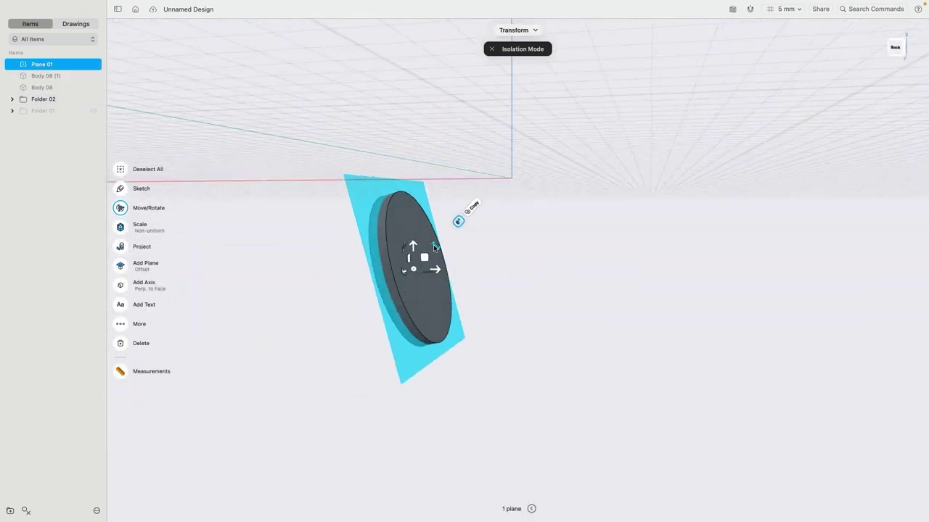
left_click_drag(458, 220, 386, 241)
mouse_move(425, 272)
middle_mouse_down()
mouse_move(458, 294)
mouse_move(420, 278)
middle_mouse_up()
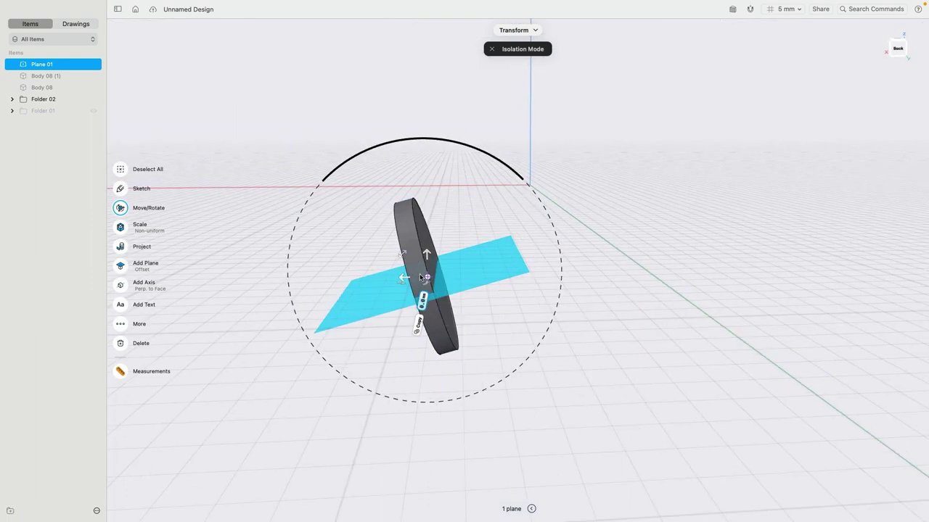
left_click_drag(427, 276, 506, 321)
left_click(474, 244)
right_click_drag(581, 321, 568, 296)
left_click(579, 294)
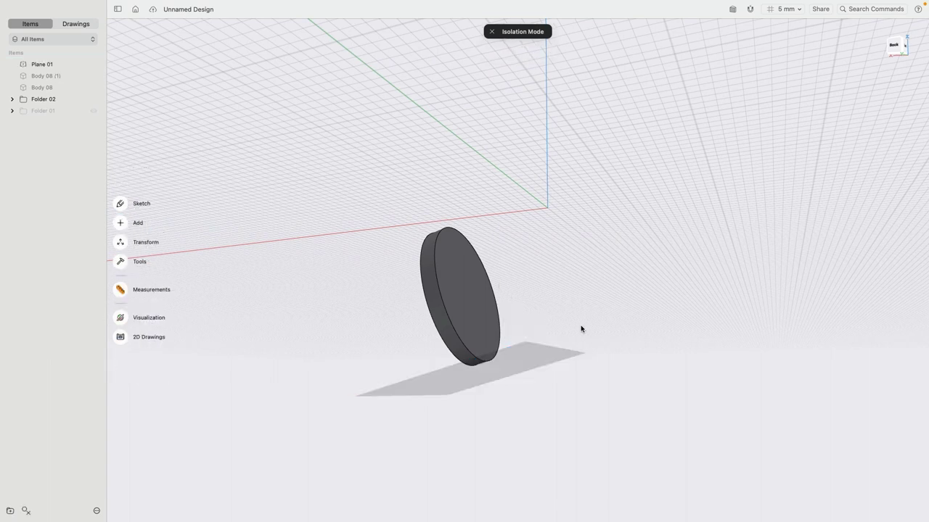
Start a sketch on the repositioned plane below the disc.
right_click_drag(615, 384, 553, 334)
scroll(591, 269, "down", 6)
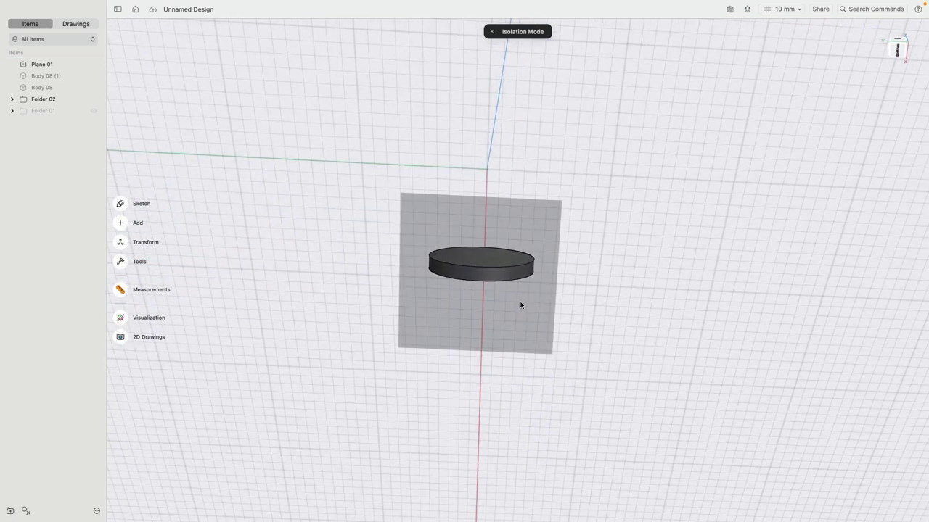
left_click(520, 306)
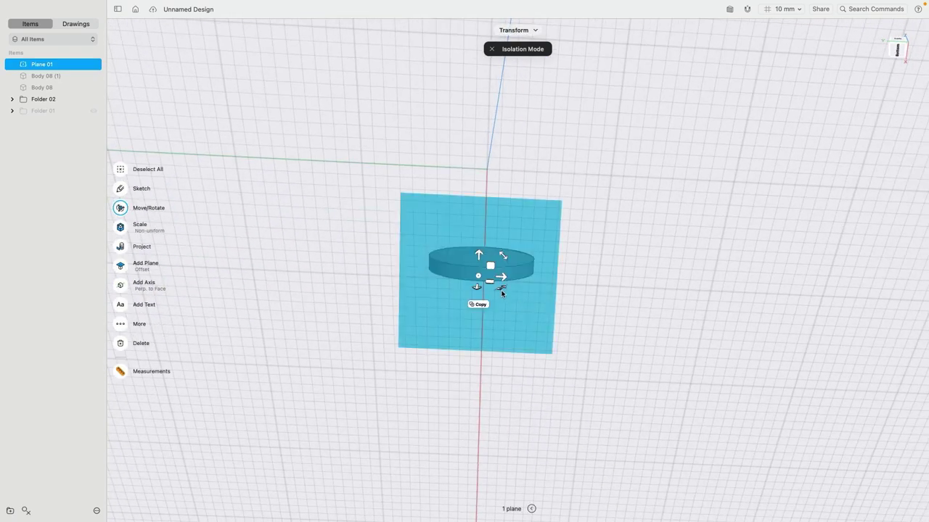
left_click(121, 190)
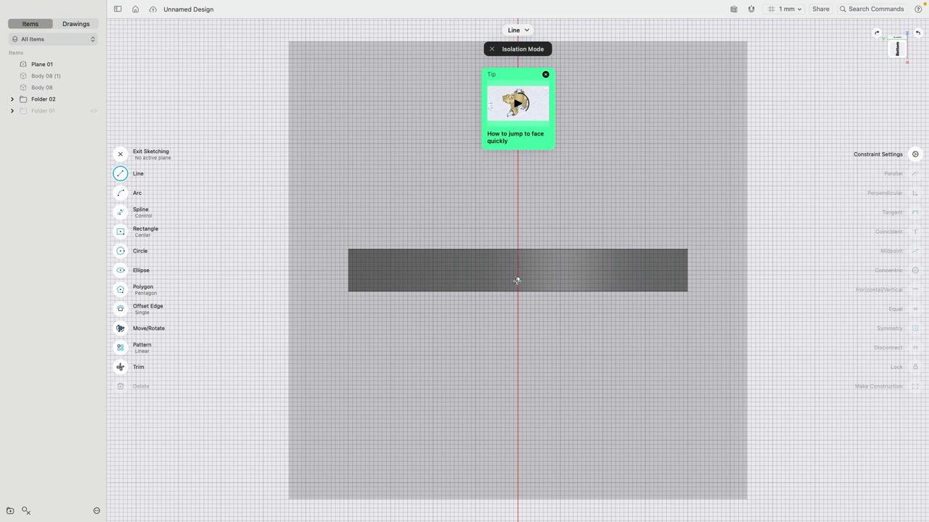
middle_click_drag(543, 229, 468, 248)
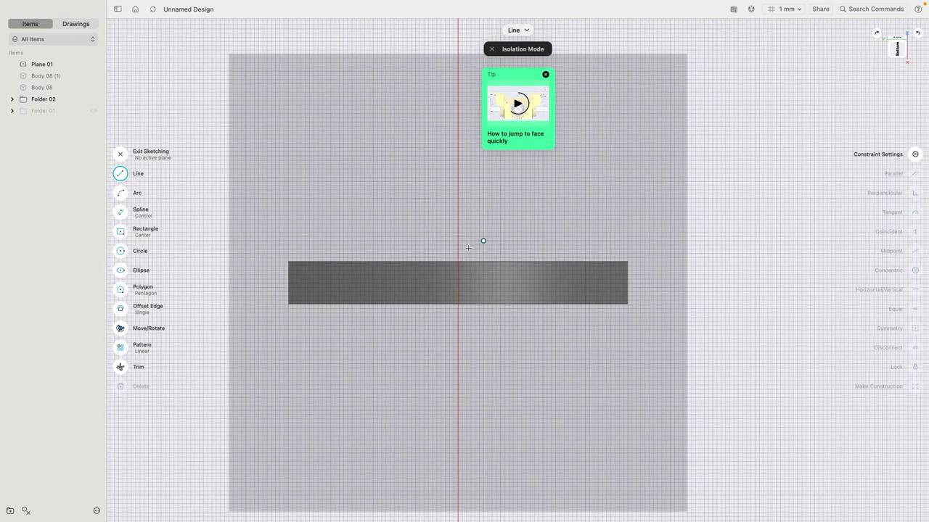
scroll(468, 248, "up", 3)
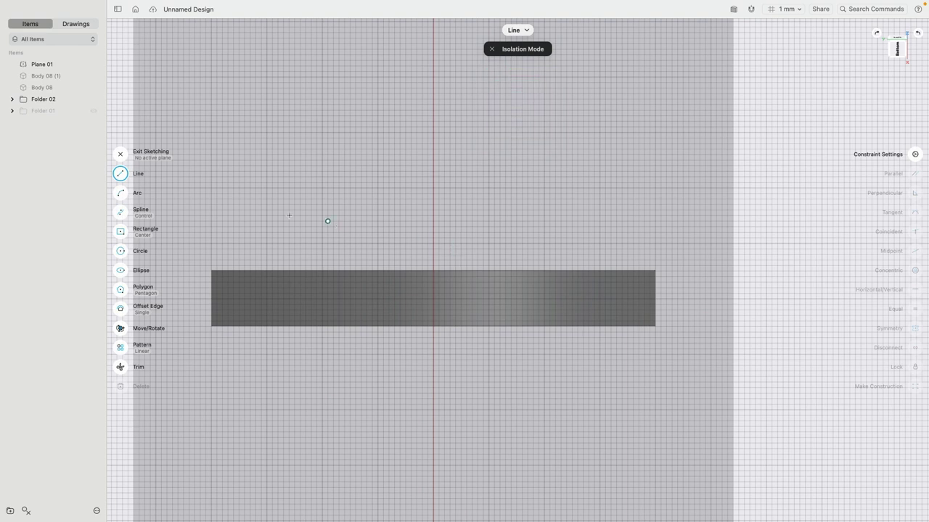
Draw a 9 x 3 mm centre rectangle at the middle of the disc's rim.
left_click(121, 232)
left_click(147, 237)
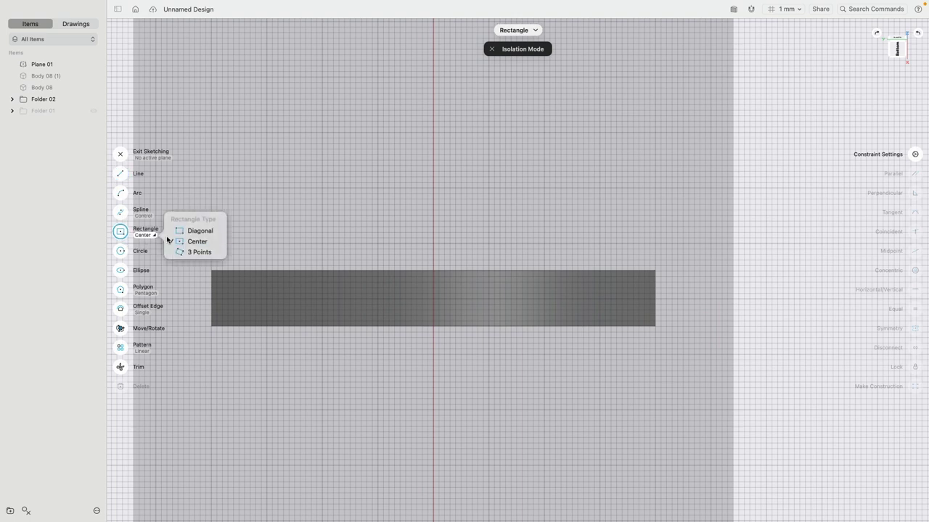
scroll(435, 300, "up", 3)
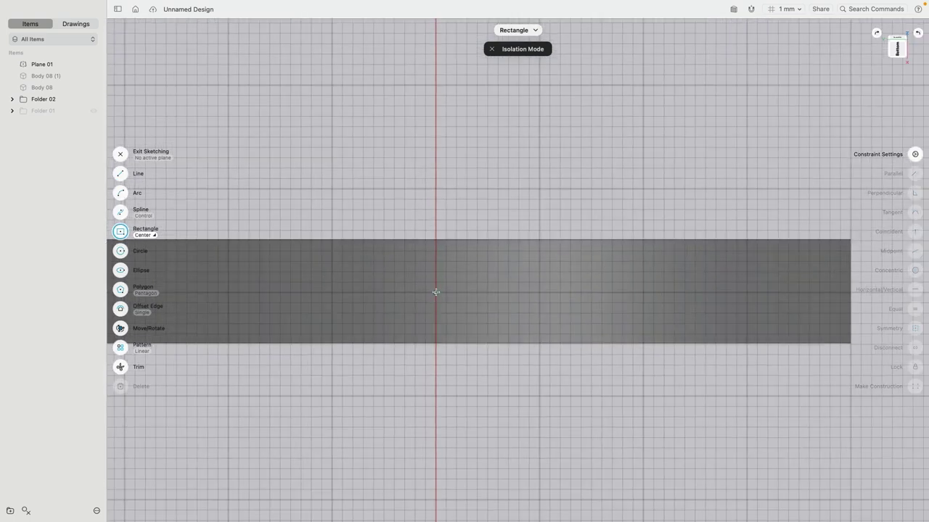
left_click(436, 293)
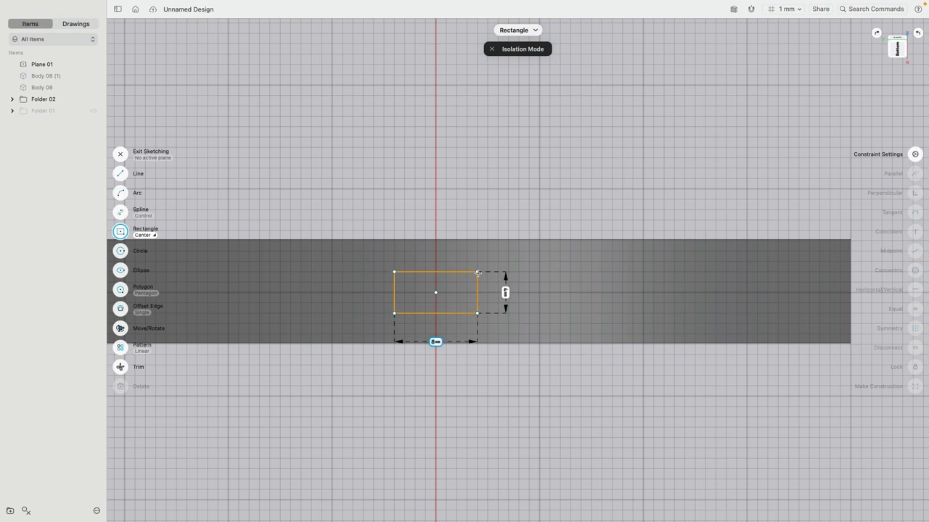
scroll(478, 274, "up", 3)
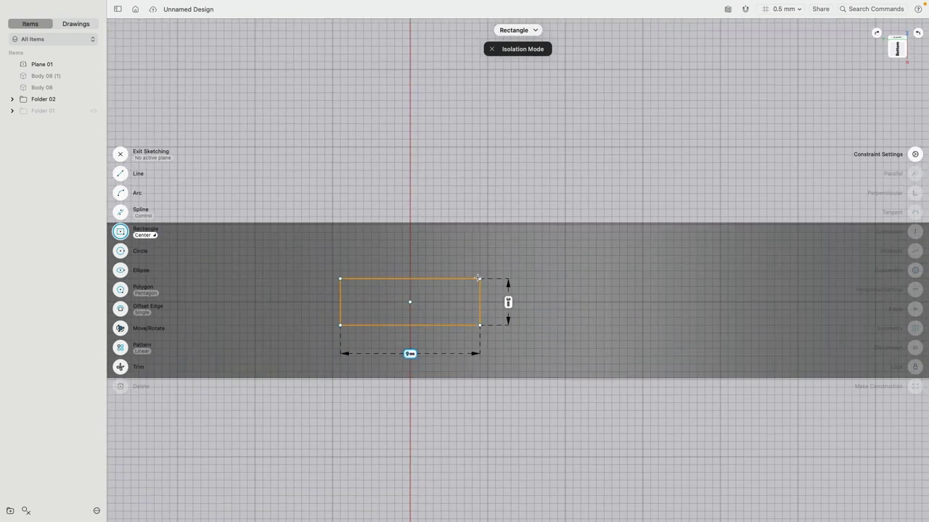
left_click(478, 278)
Exit the sketch and delete Plane 01.
scroll(477, 278, "down", 3)
right_click_drag(478, 279, 467, 297)
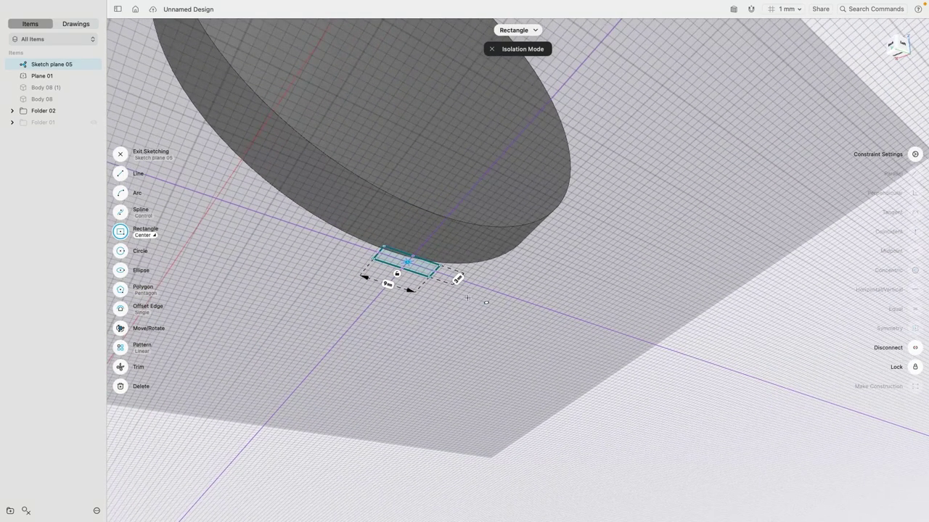
middle_click_drag(287, 228, 317, 269)
left_click(121, 155)
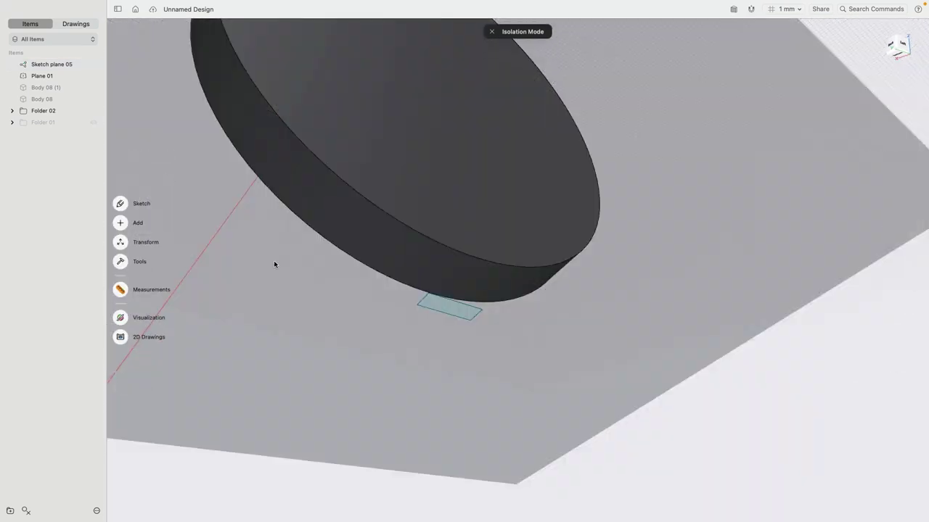
left_click(56, 73)
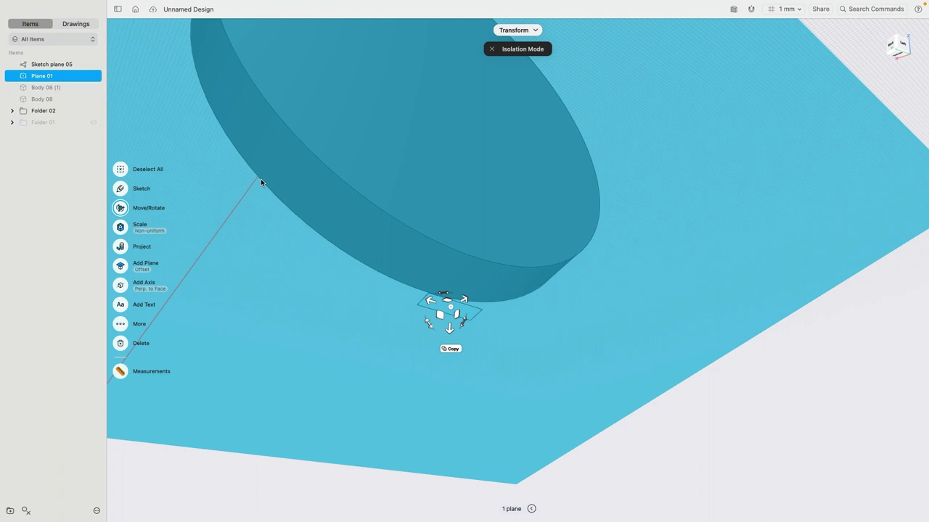
key("Delete")
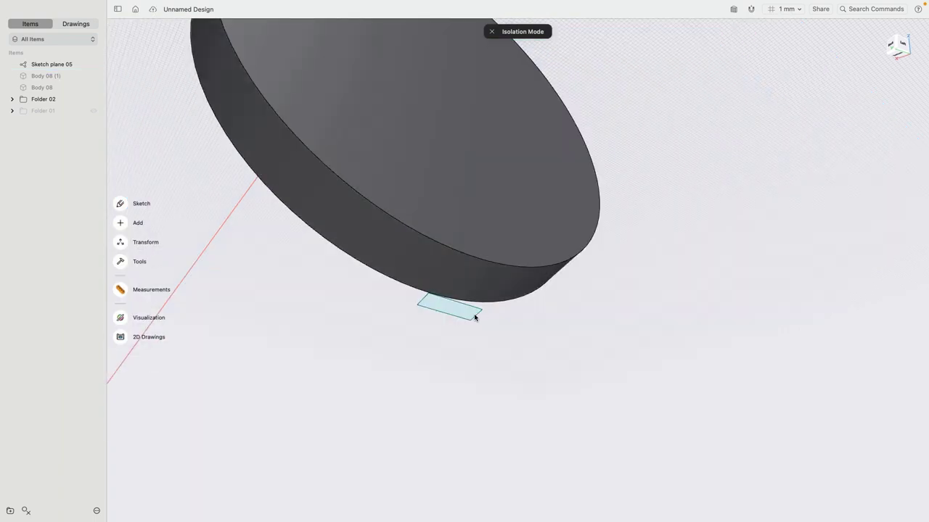
Extrude the small rectangle upward into the disc's rim to cut a rectangular pocket.
left_click(462, 314)
right_click_drag(547, 312, 574, 316)
scroll(569, 317, "right", 5)
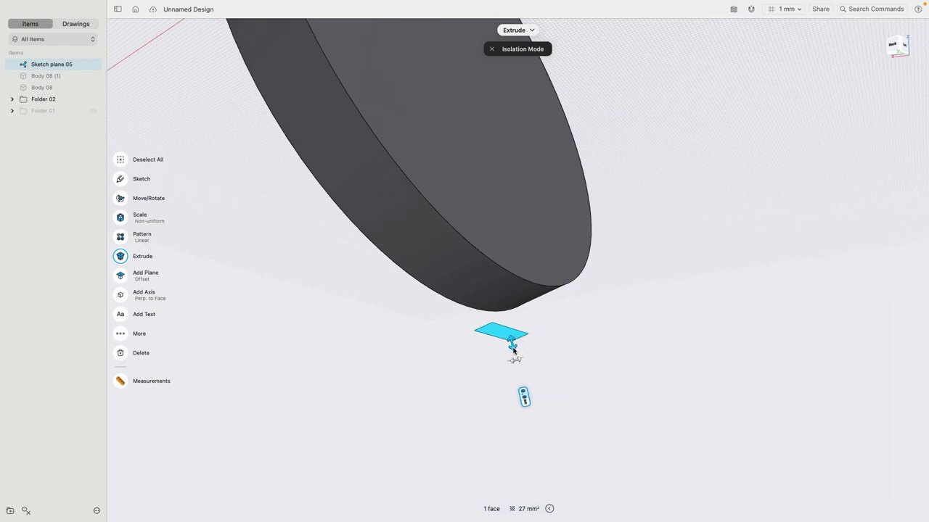
mouse_move(513, 350)
left_mouse_down()
mouse_move(495, 270)
mouse_move(500, 319)
mouse_move(497, 290)
mouse_move(494, 315)
left_mouse_up()
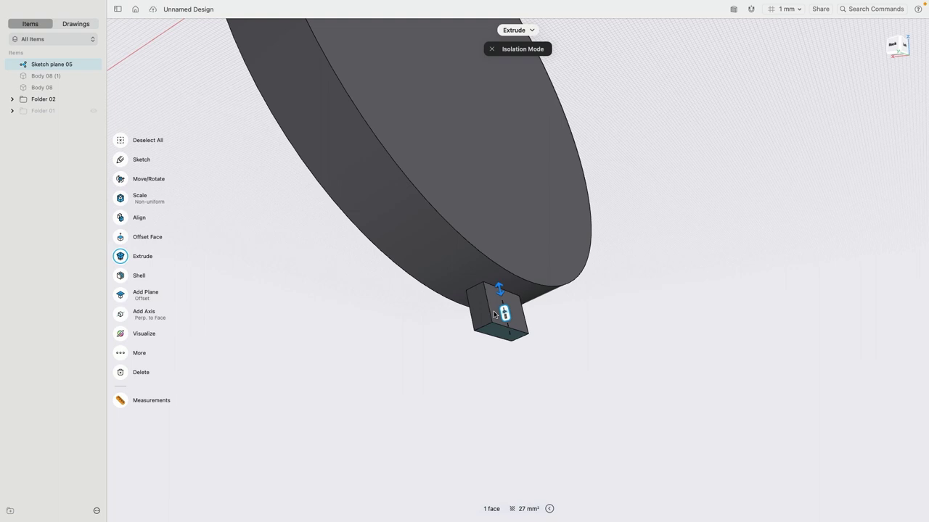
left_click_drag(494, 315, 483, 277)
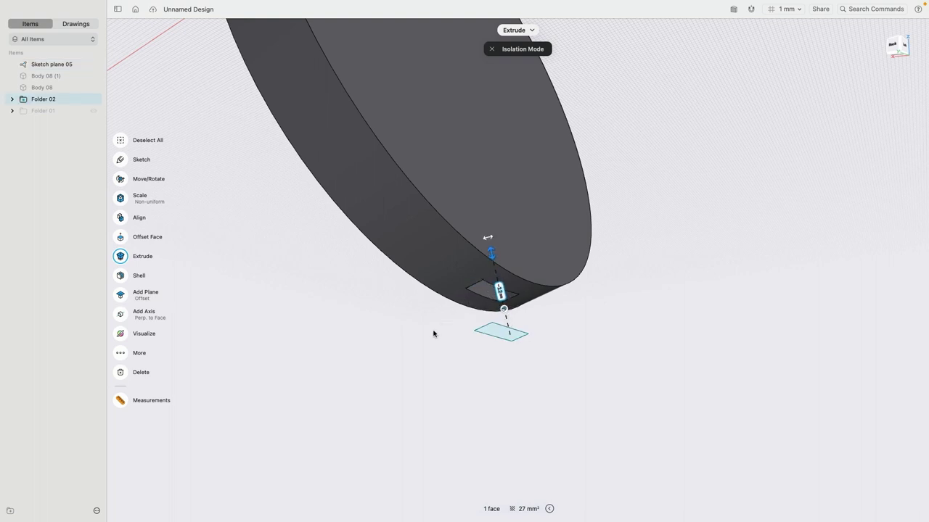
left_click(433, 332)
Fillet the four corner edges inside the rectangular pocket with a radius of about 1.2 mm.
mouse_move(541, 329)
right_mouse_down()
mouse_move(514, 299)
mouse_move(489, 294)
mouse_move(479, 331)
mouse_move(509, 347)
right_mouse_up()
scroll(510, 346, "up", 5)
left_click(541, 293)
right_click_drag(541, 293, 629, 307)
left_click(472, 304)
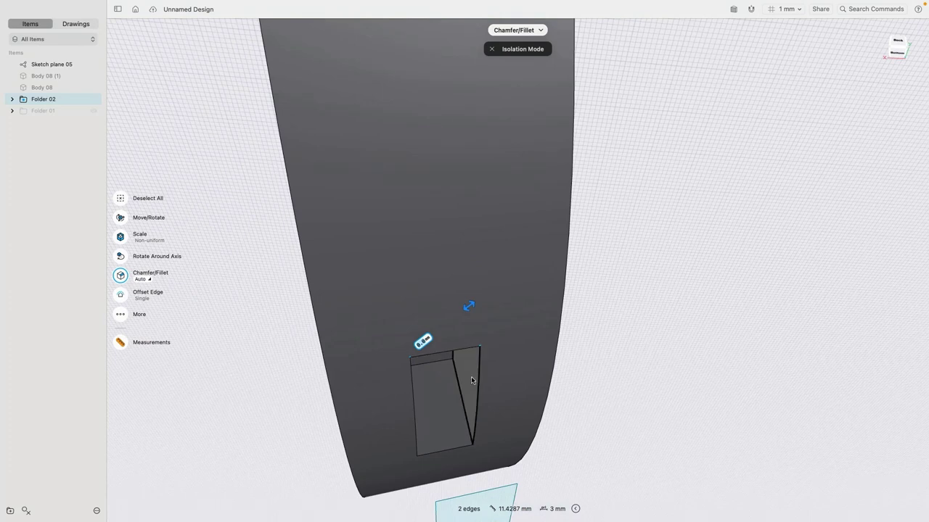
left_click(459, 384)
right_click_drag(522, 375, 530, 367)
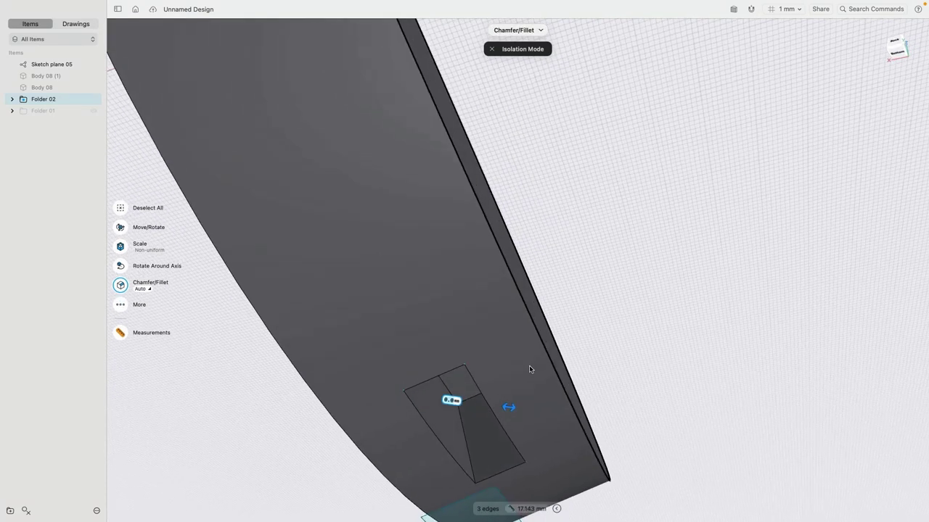
left_click(466, 440)
scroll(468, 439, "down", 5)
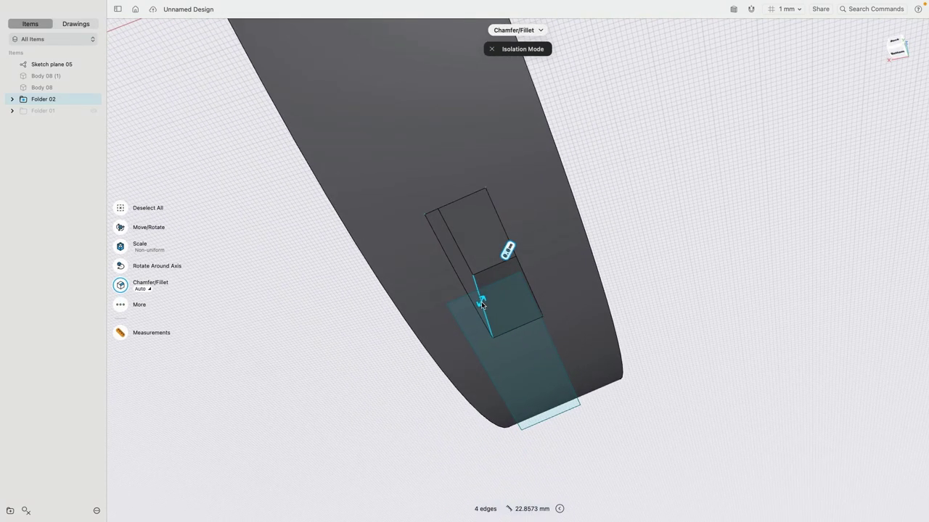
left_click_drag(482, 305, 493, 281)
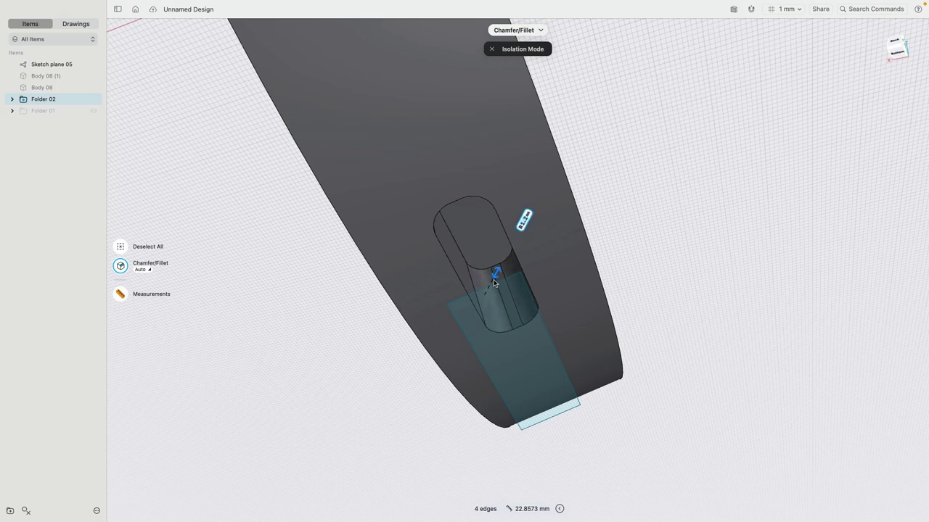
right_click_drag(646, 283, 593, 264)
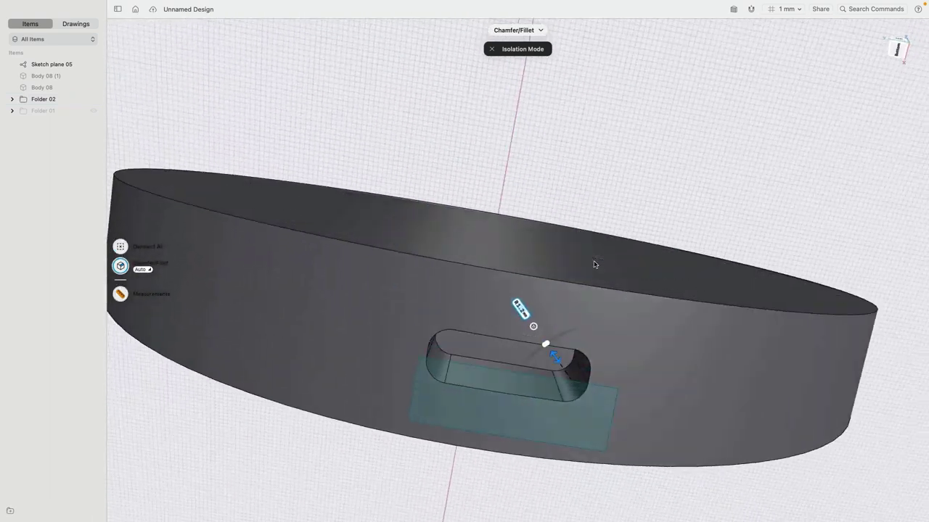
scroll(593, 265, "up", 10)
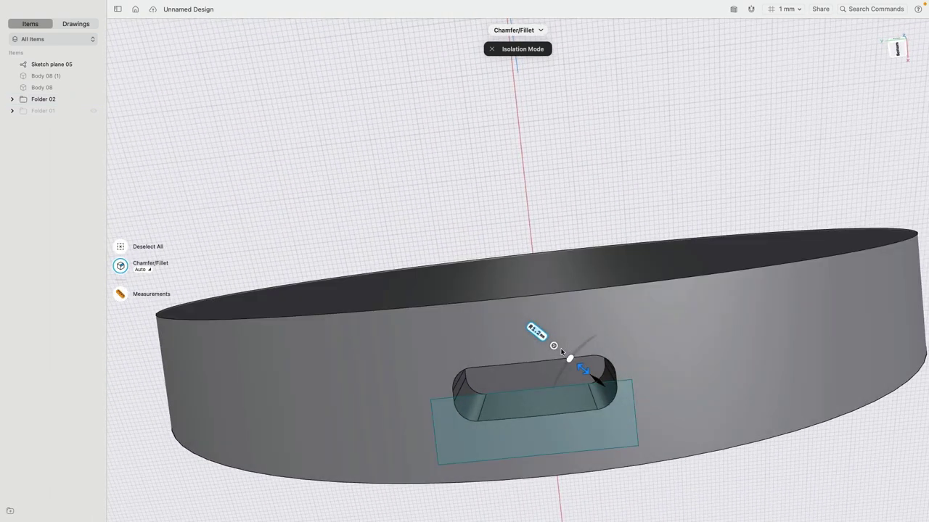
key("Escape")
scroll(594, 182, "up", 15)
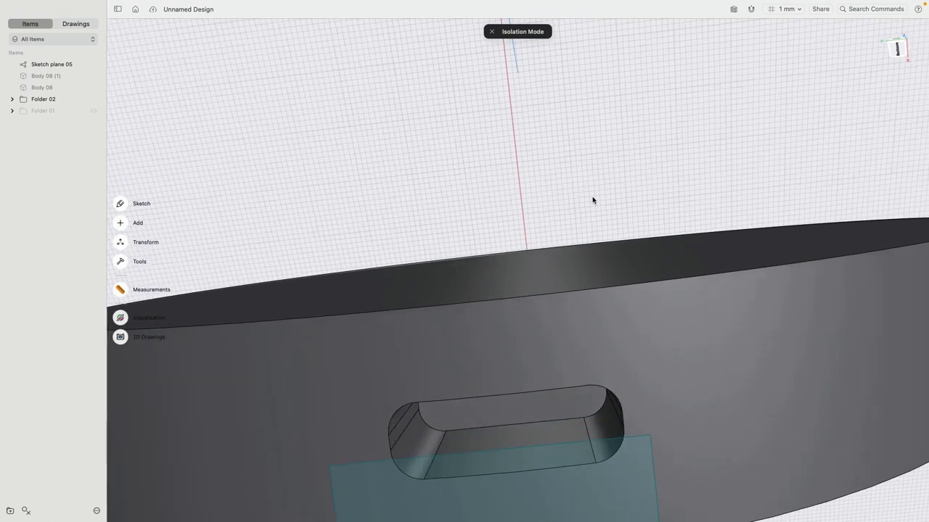
Turn off isolation to bring back the complete headphones.
right_click_drag(522, 206, 479, 228)
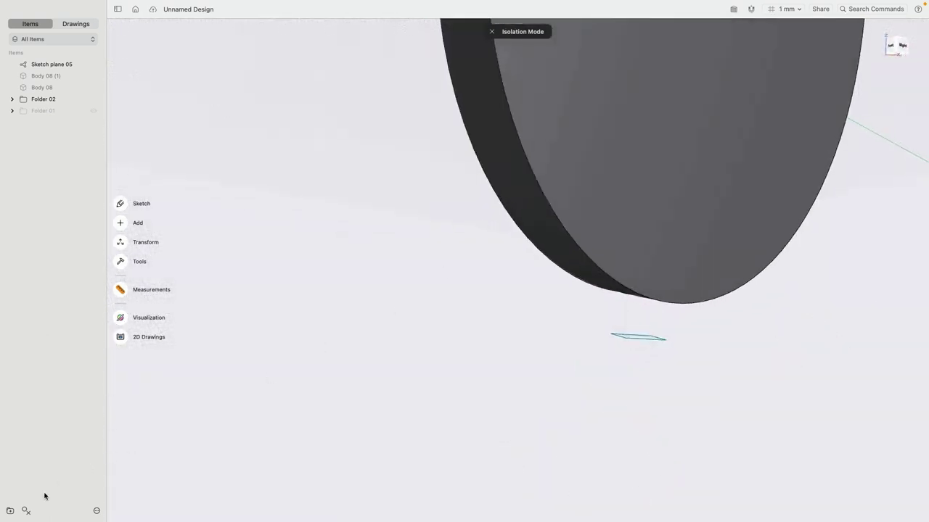
left_click(25, 511)
scroll(347, 359, "down", 10)
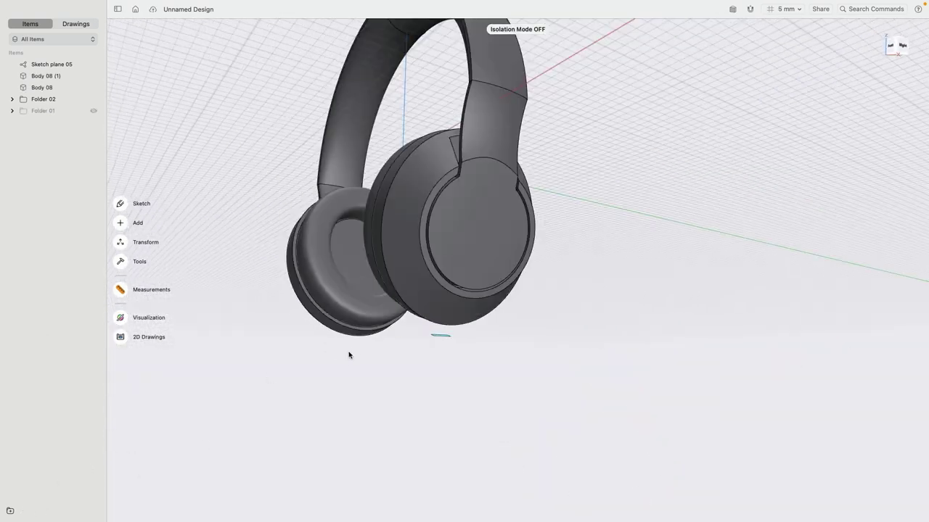
right_click_drag(350, 355, 422, 330)
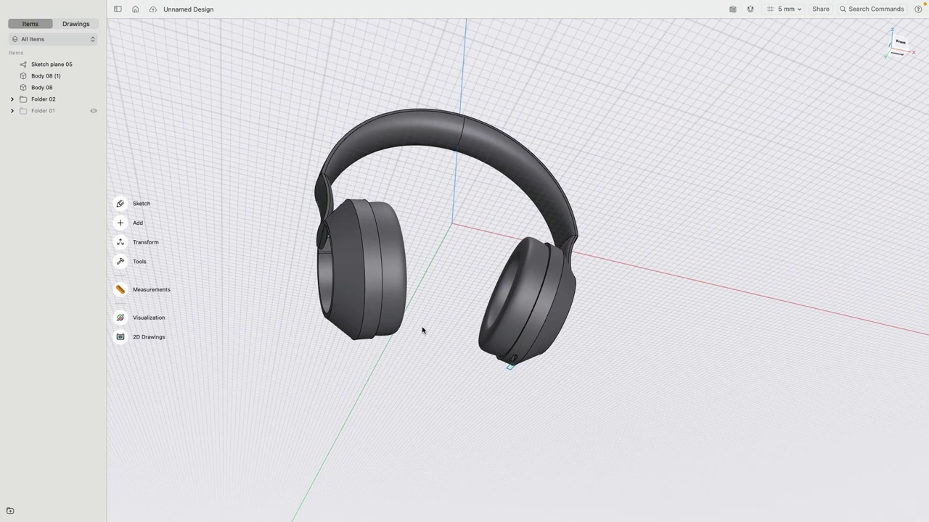
scroll(419, 331, "up", 5)
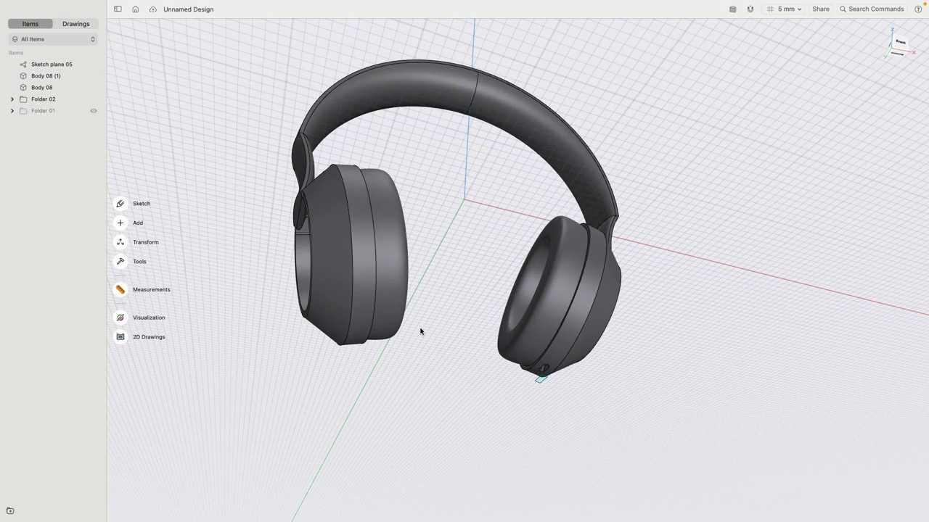
Select the rim band of the opposite ear cup, the one without the pocket, and isolate its disc.
left_click(359, 283)
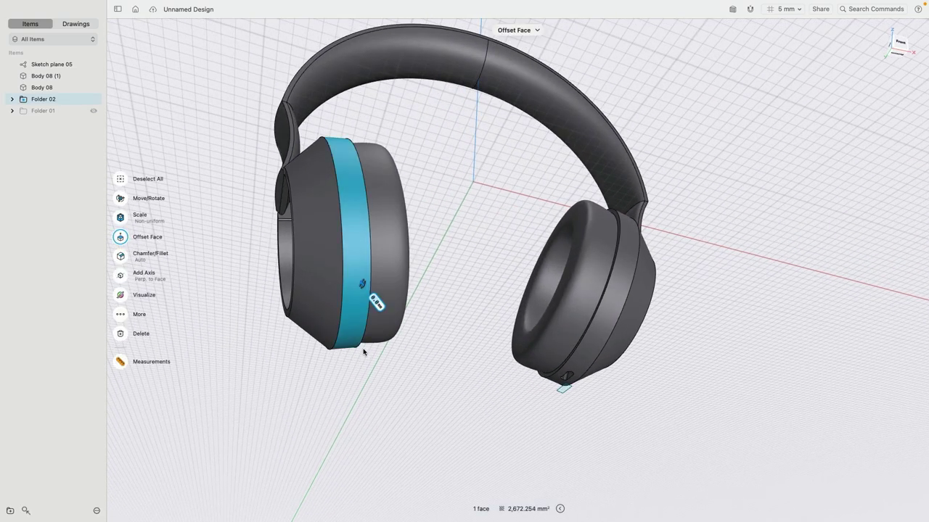
scroll(363, 347, "up", 5)
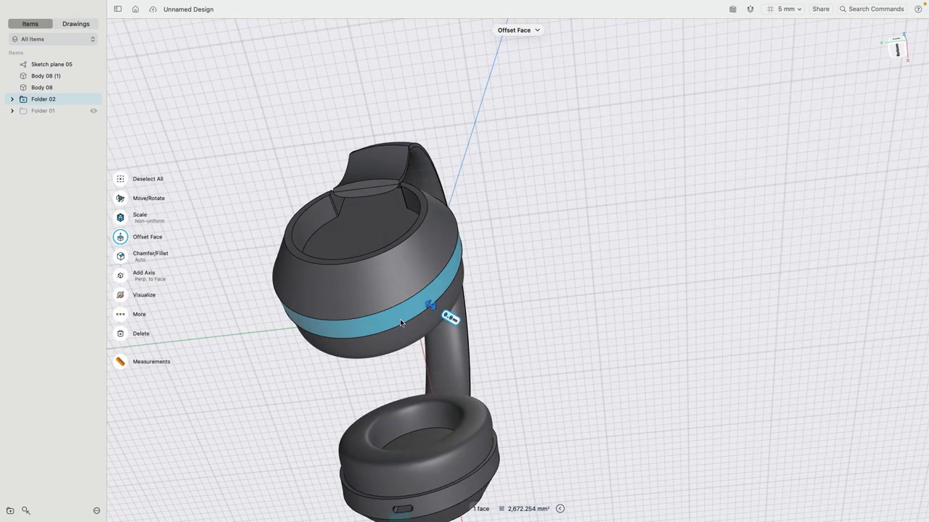
right_click_drag(437, 329, 384, 351)
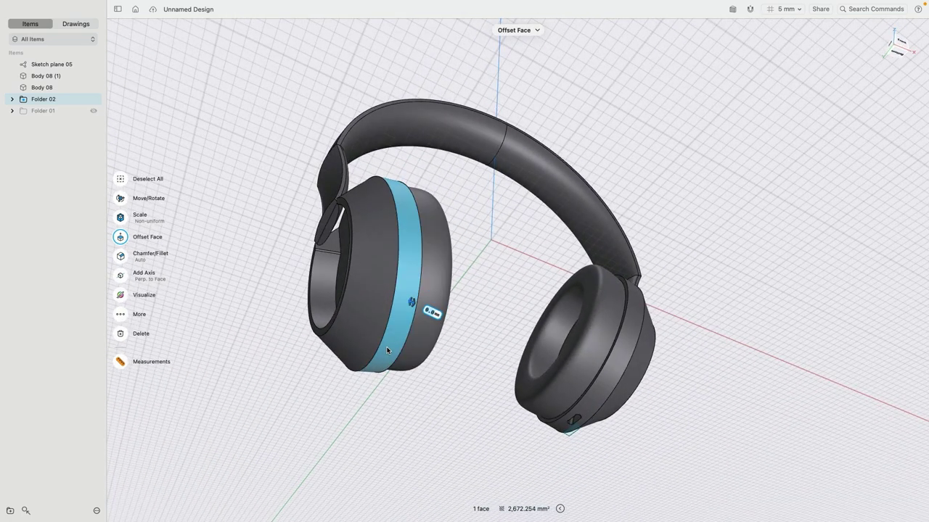
right_click_drag(297, 347, 444, 344)
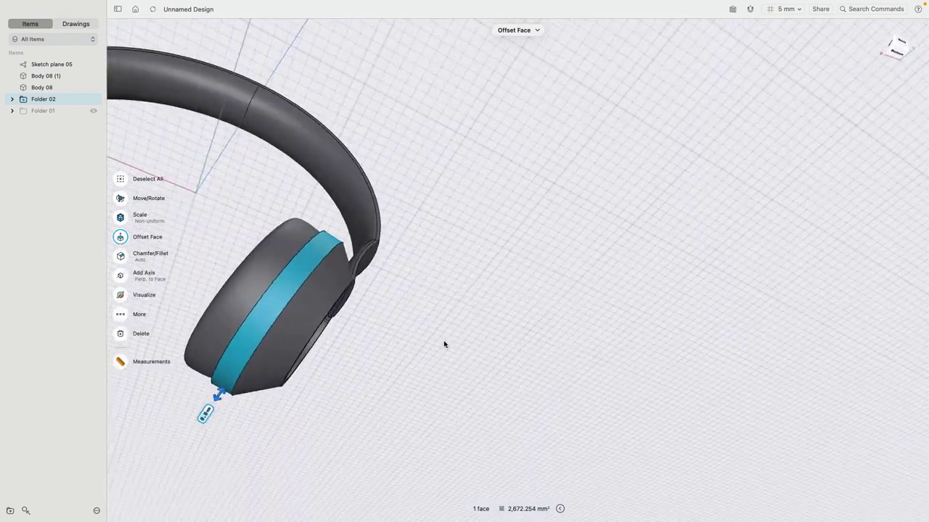
middle_click_drag(243, 342, 462, 285)
right_click_drag(461, 286, 485, 291)
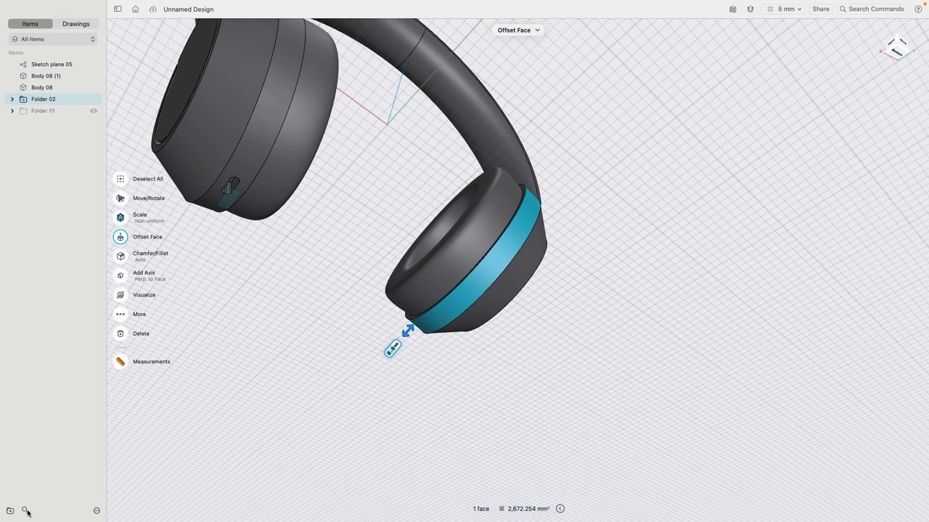
left_click(26, 511)
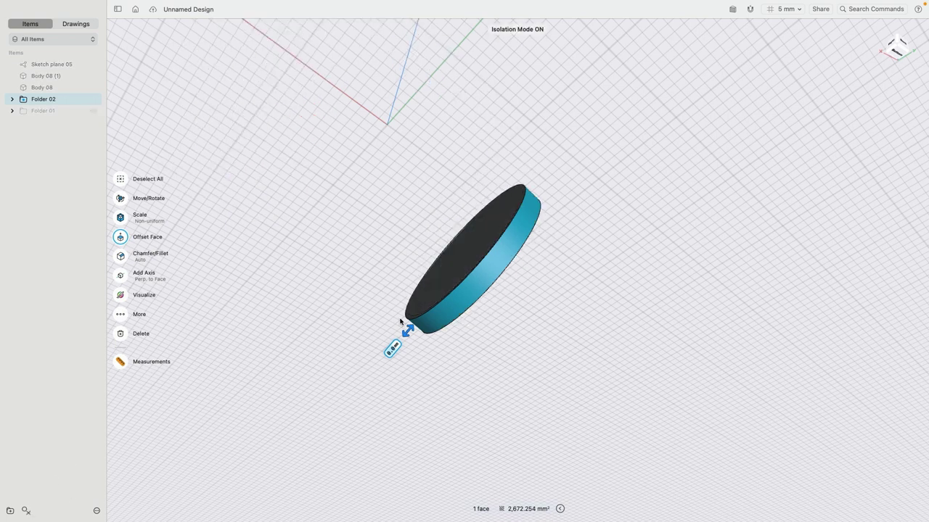
Add a midplane between the two flat faces of the isolated disc.
scroll(508, 254, "left", 5)
left_click(539, 246)
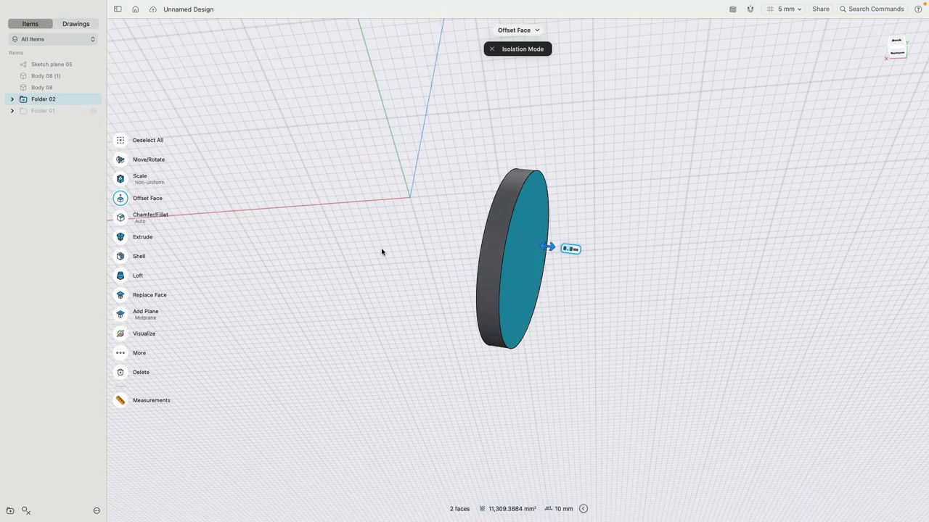
left_click(123, 316)
scroll(245, 309, "left", 5)
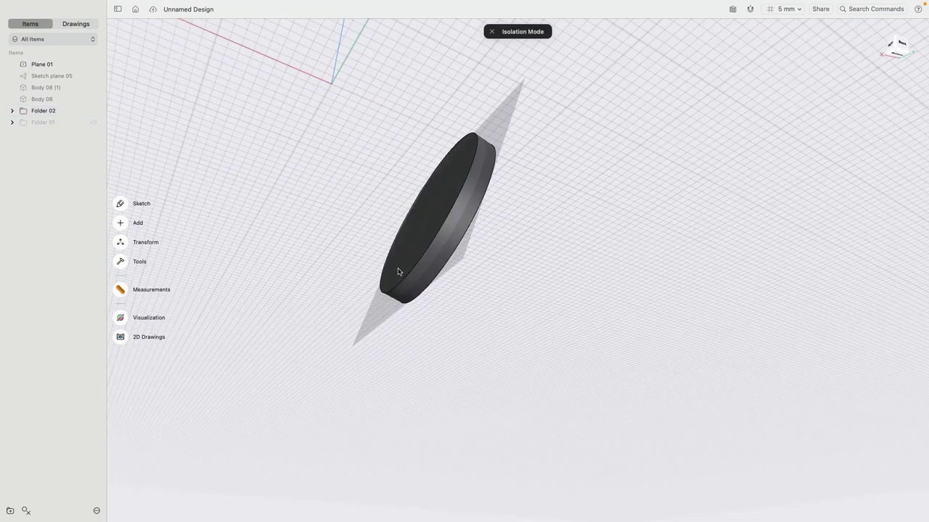
Project the disc's outer elliptical edge onto the new midplane.
left_click(427, 242)
scroll(585, 255, "up", 3)
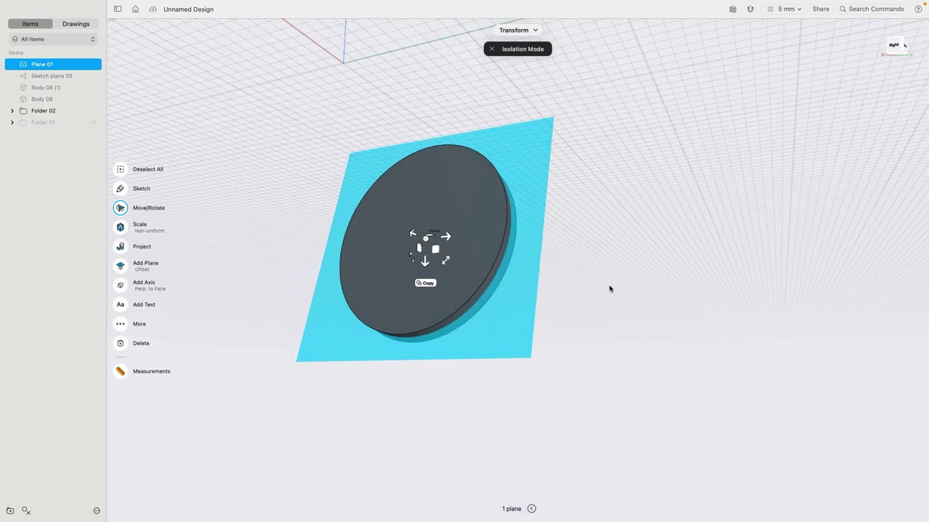
left_click(609, 289)
left_click(485, 279)
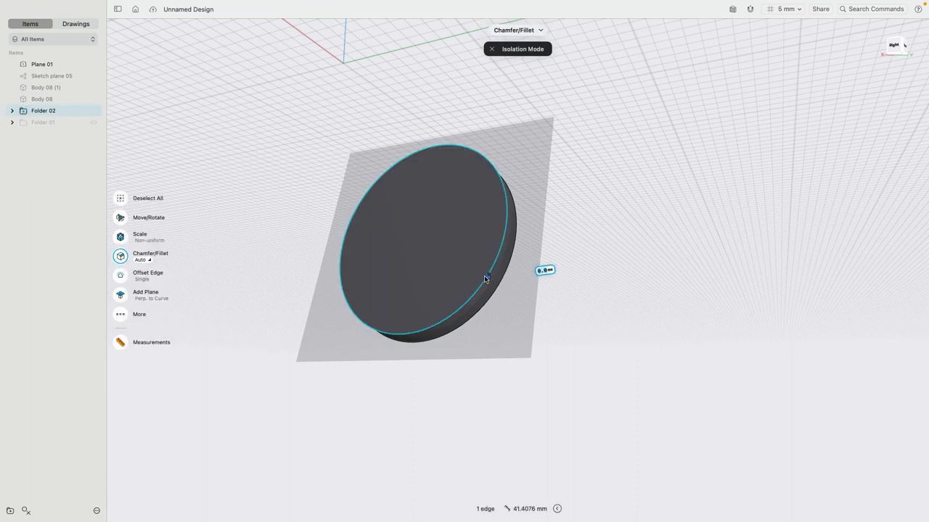
left_click(507, 323)
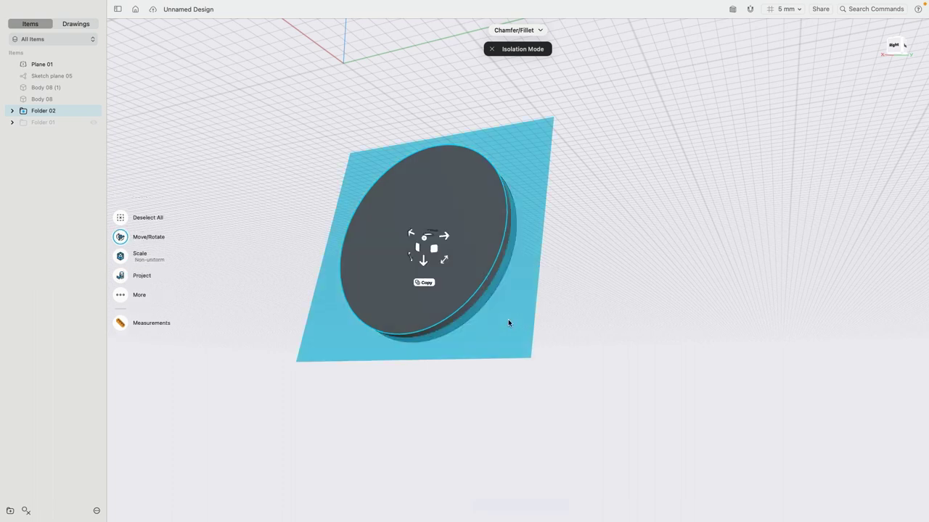
left_click(122, 278)
left_click(121, 251)
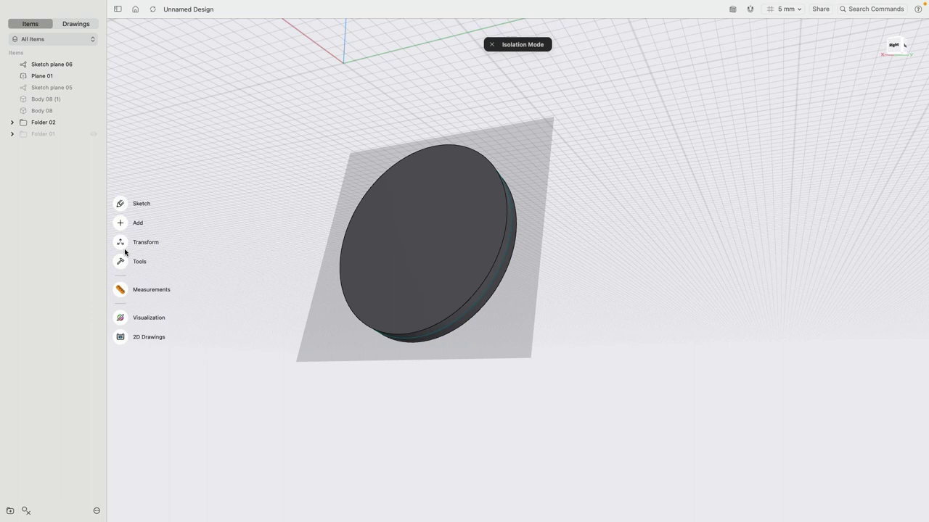
Leave isolation mode and clear the plane selection.
left_click(367, 229)
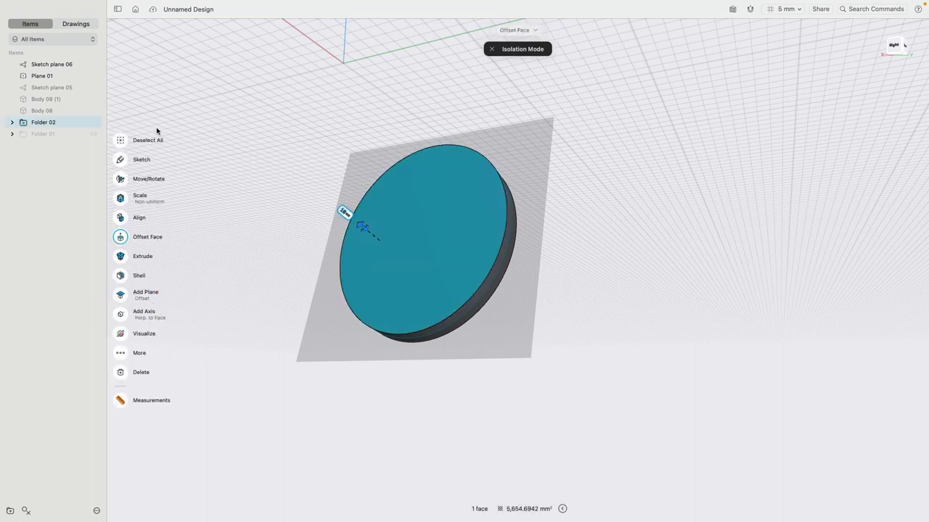
left_click(310, 352)
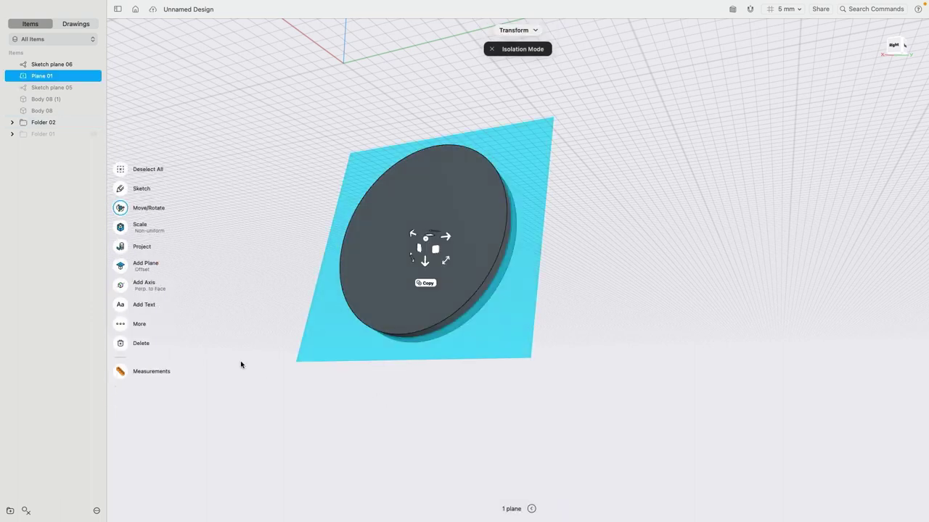
left_click(25, 511)
left_click(518, 408)
scroll(544, 357, "up", 3)
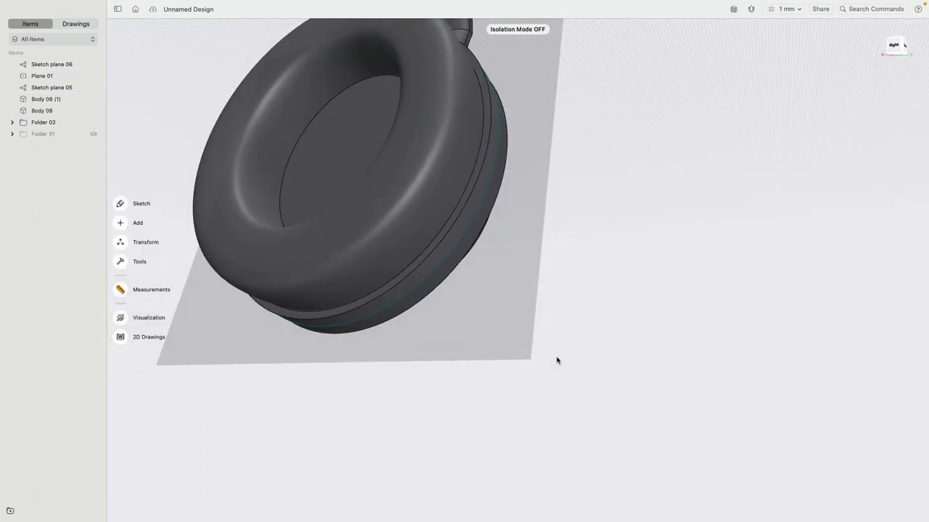
Close the projected sketch and delete Plane 01.
double_click(437, 273)
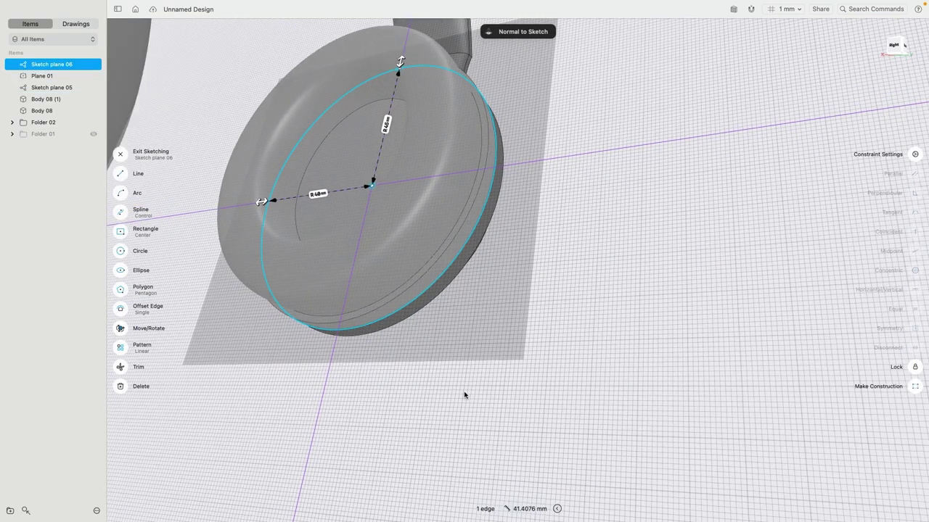
left_click(496, 296)
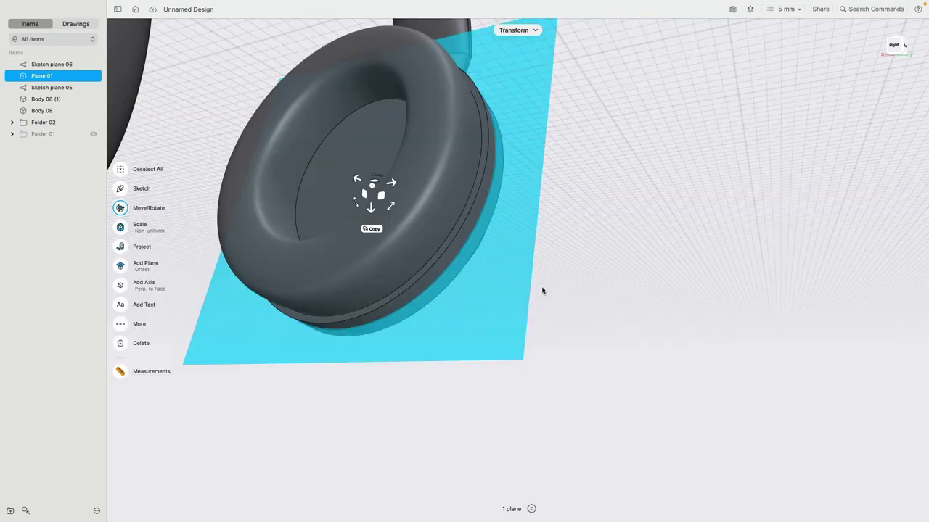
key("super+shift+z")
Open the projected ellipse's sketch for editing and isolate it.
double_click(456, 256)
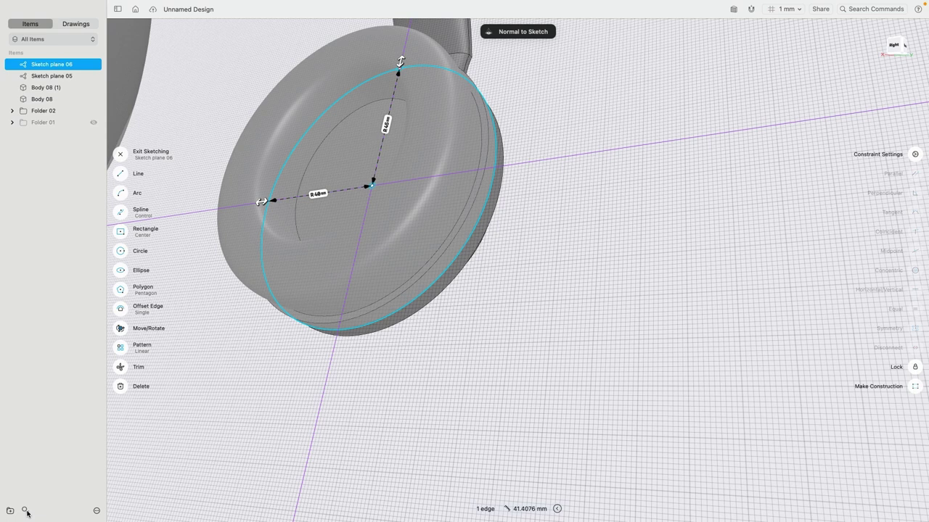
left_click(26, 511)
right_click_drag(400, 365, 419, 381)
middle_click_drag(351, 194, 428, 257)
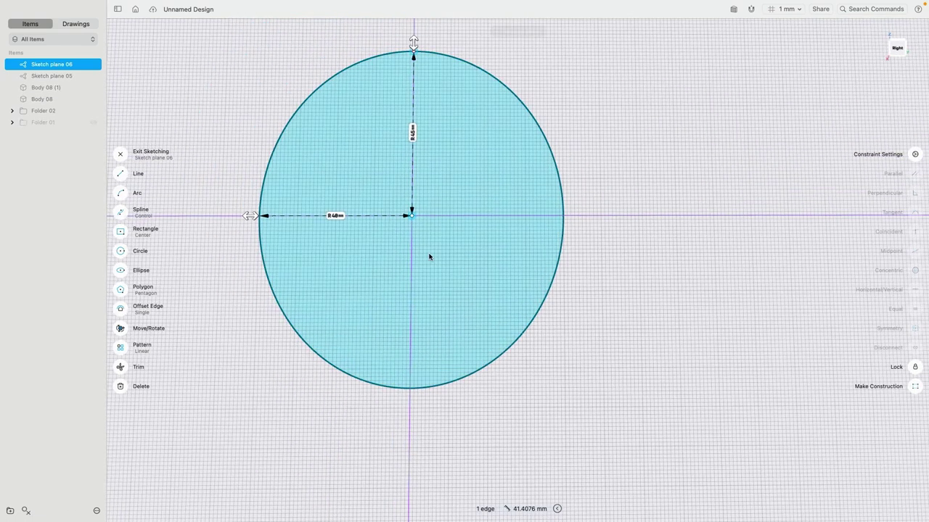
Fix the projected ellipse's horizontal radius at 40 mm and its vertical radius at 45 mm.
left_click(412, 217)
left_click(411, 238)
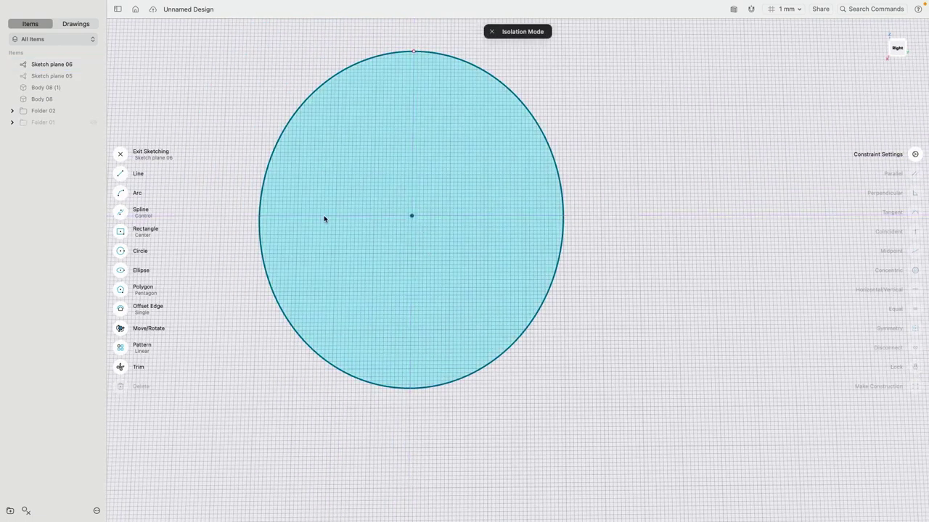
left_click(259, 216)
left_click(331, 214)
type("40")
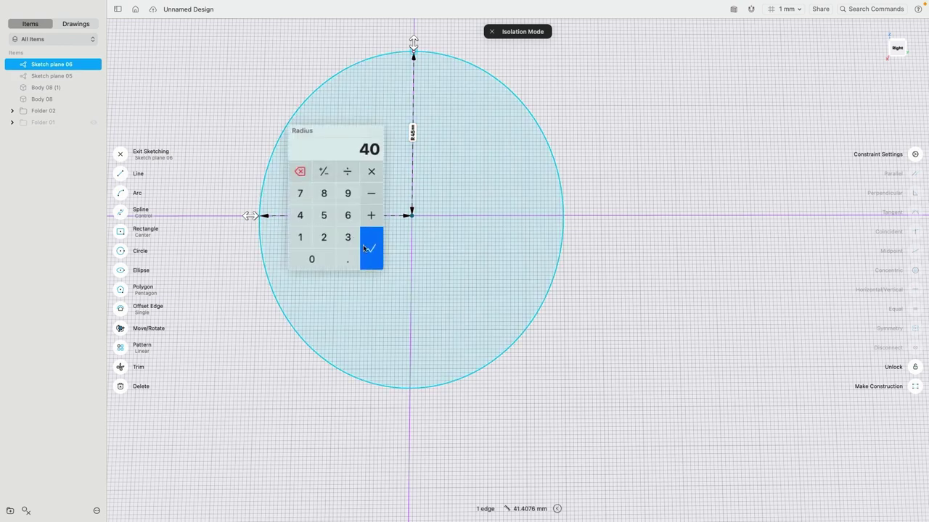
left_click(365, 248)
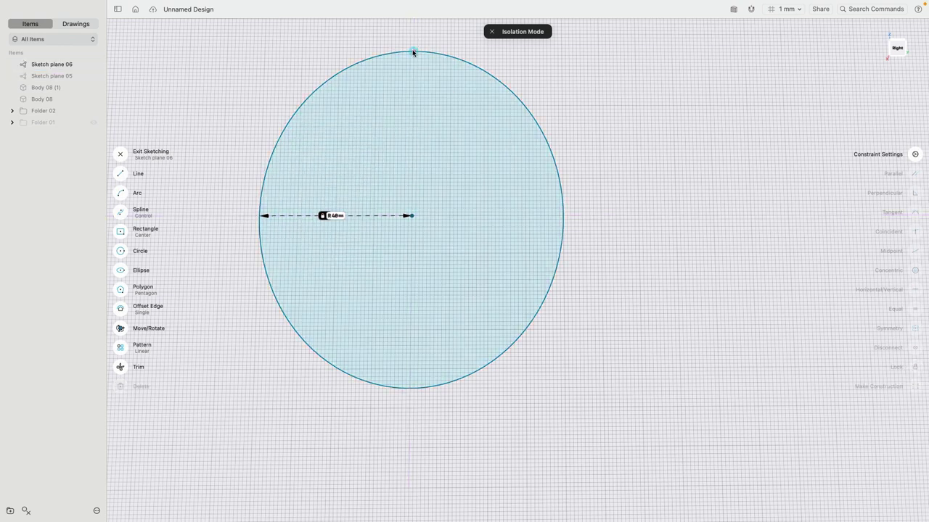
left_click(414, 52)
left_click(492, 85)
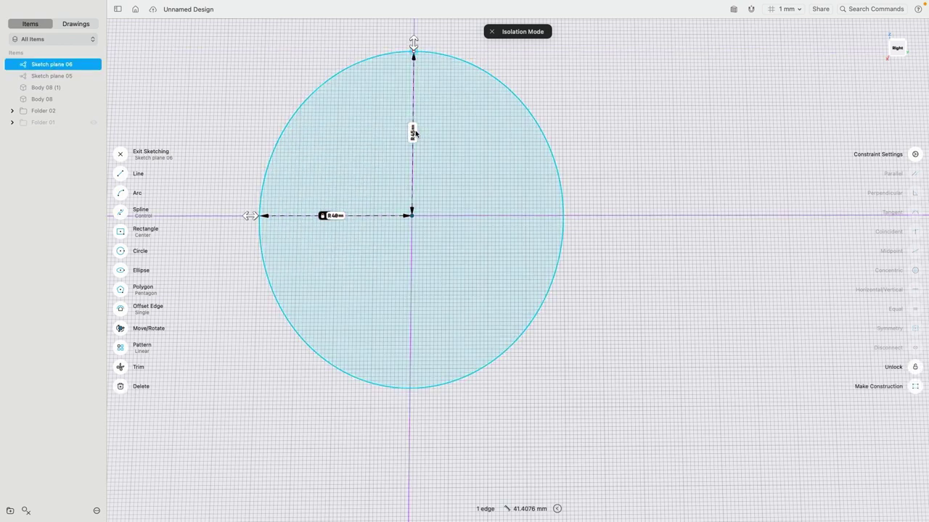
left_click(414, 133)
type("45")
left_click(457, 161)
key("Escape")
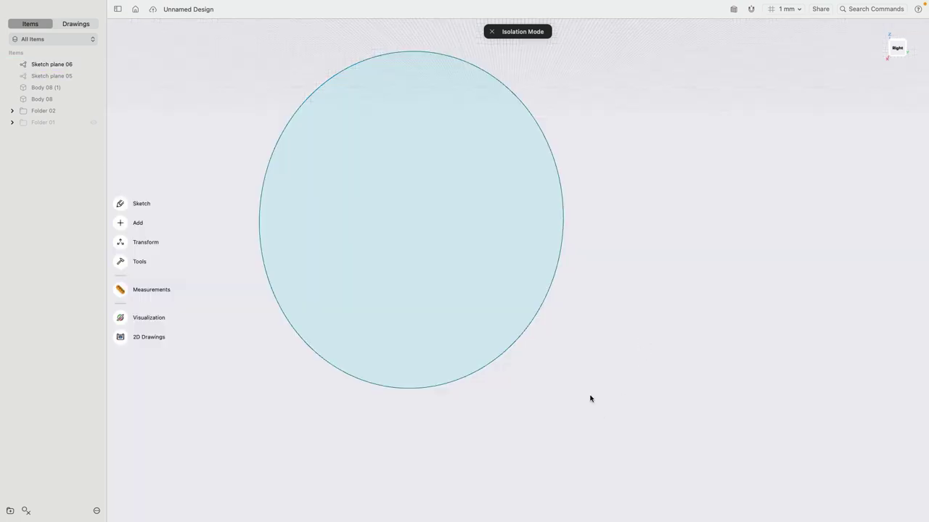
Sketch a 30 mm diameter circle low on the ellipse's vertical axis, shifted down to overhang the ellipse's lower edge by about 3 mm.
double_click(509, 350)
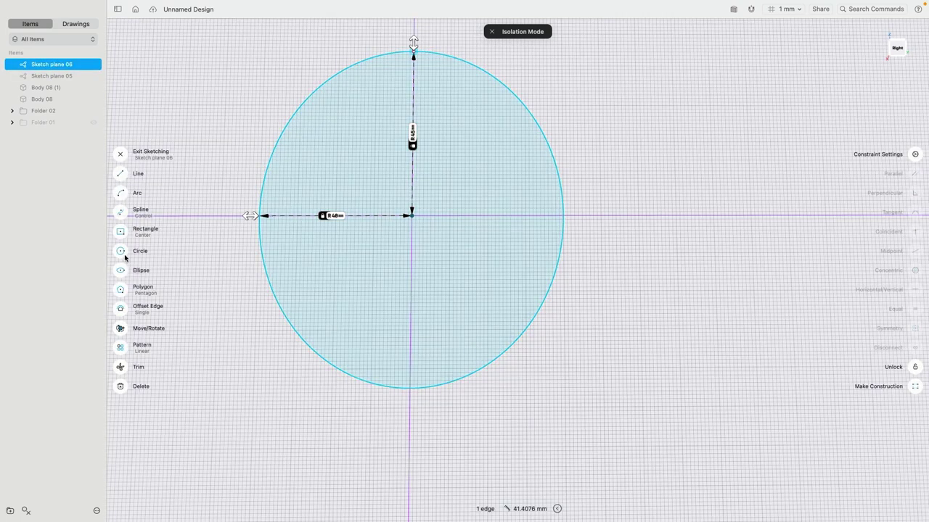
left_click(120, 251)
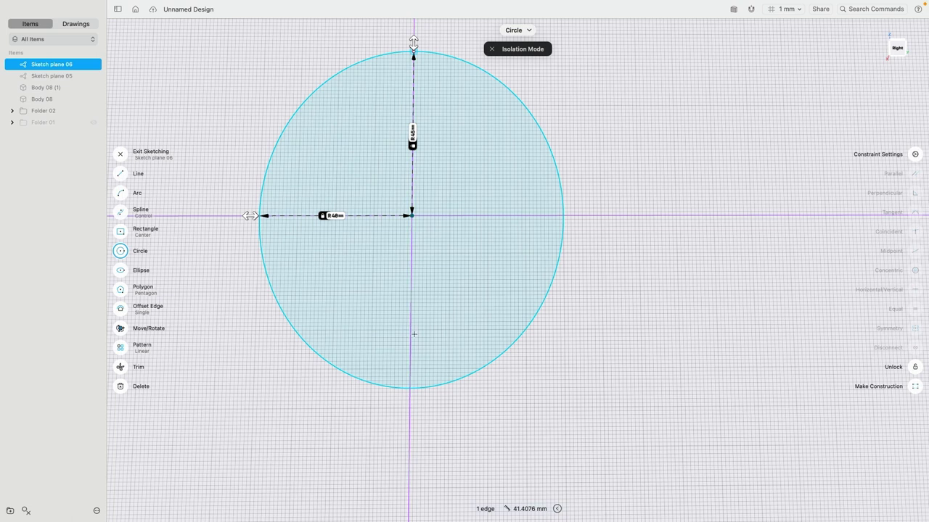
left_click(411, 333)
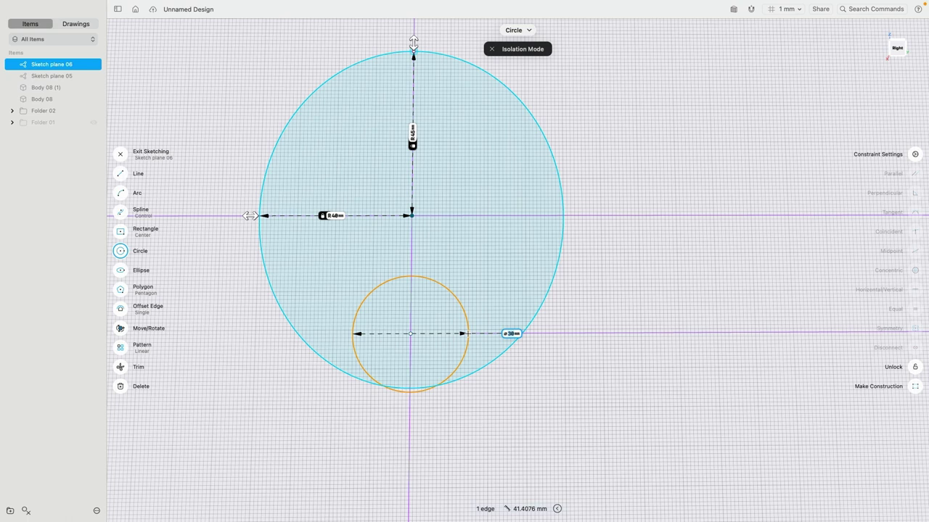
left_click(468, 334)
key("Escape")
scroll(416, 347, "up", 5)
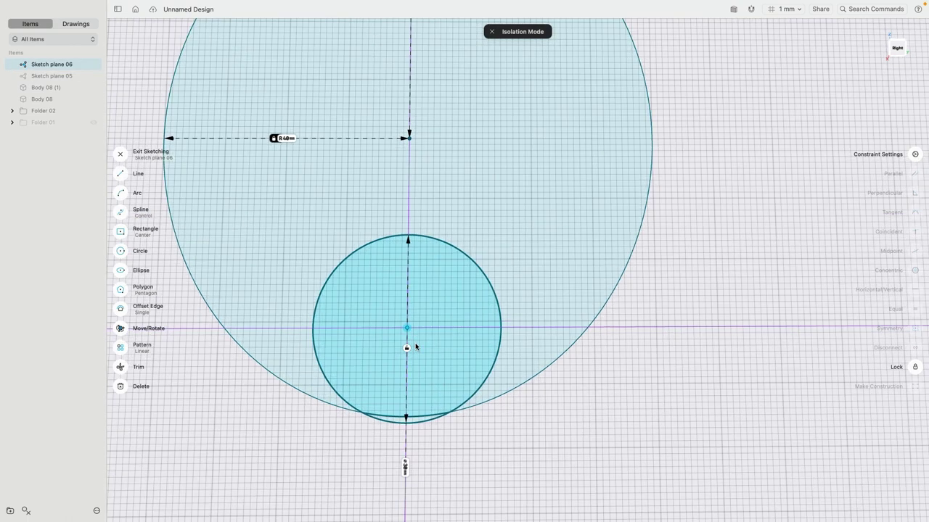
left_click_drag(407, 328, 407, 340)
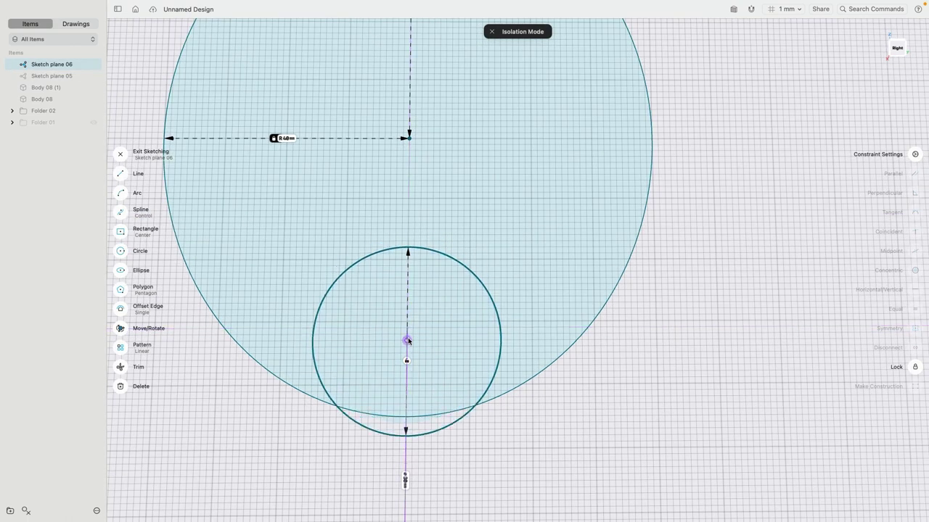
Measure the circle's overhang with a temporary vertical line between the lowest points of circle and ellipse, and delete the line.
scroll(457, 442, "up", 3)
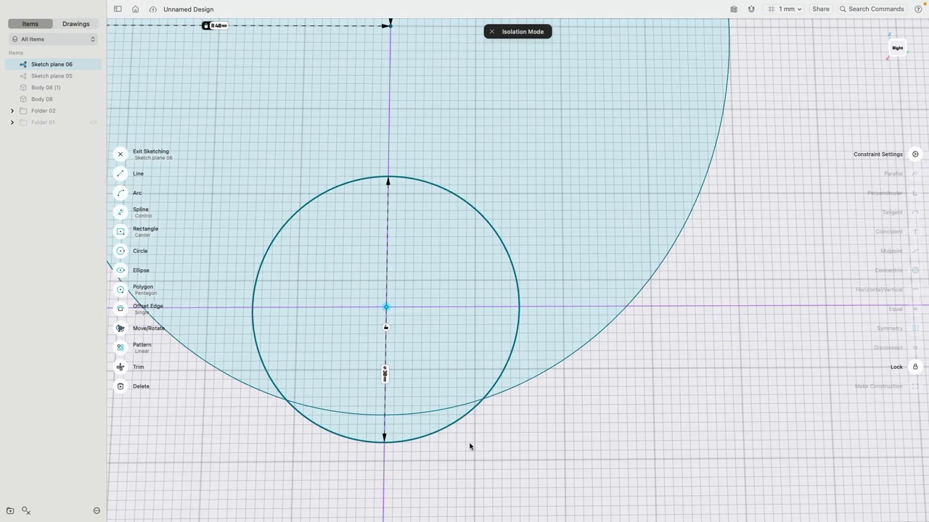
middle_click_drag(469, 446, 491, 395)
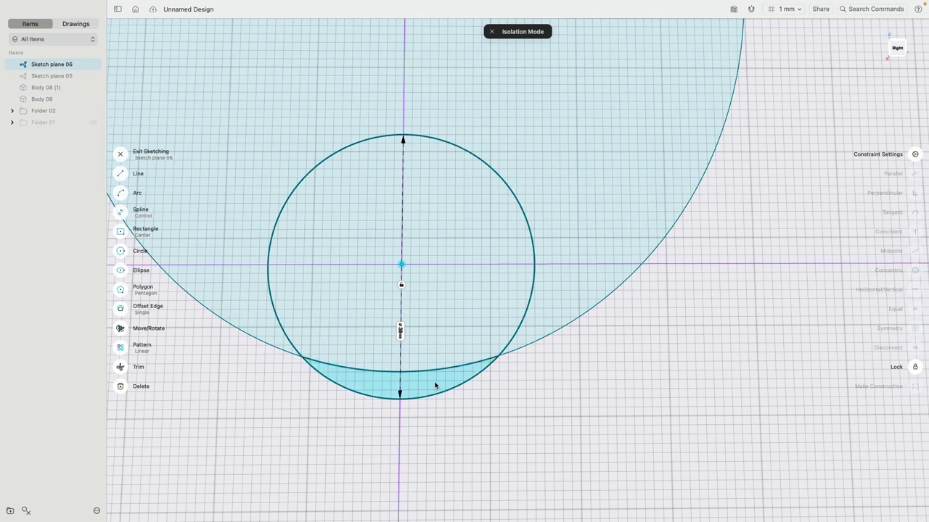
scroll(464, 381, "up", 2)
left_click(133, 182)
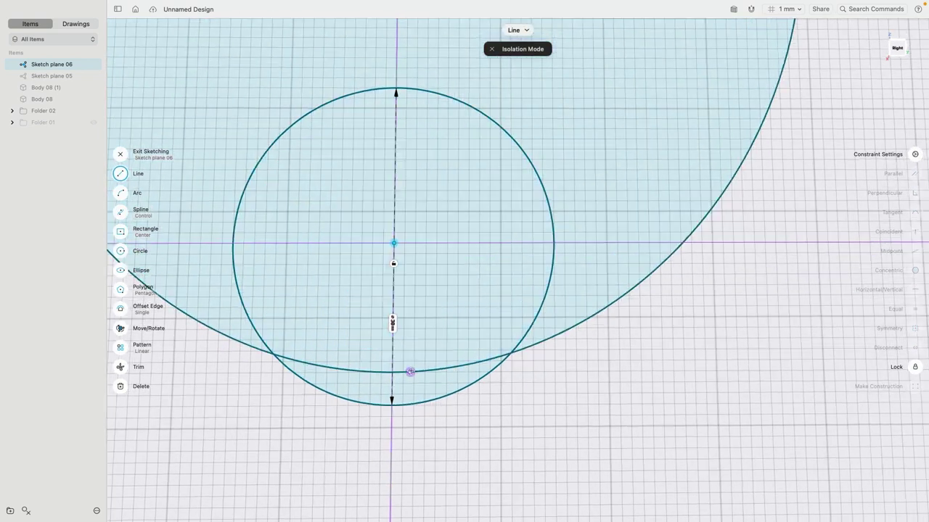
scroll(392, 407, "up", 2)
left_click(378, 419)
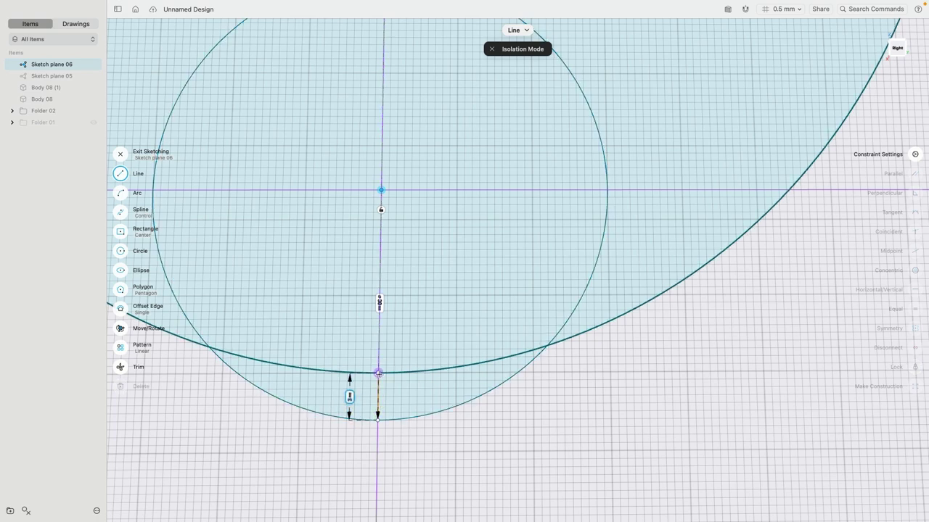
left_click(378, 373)
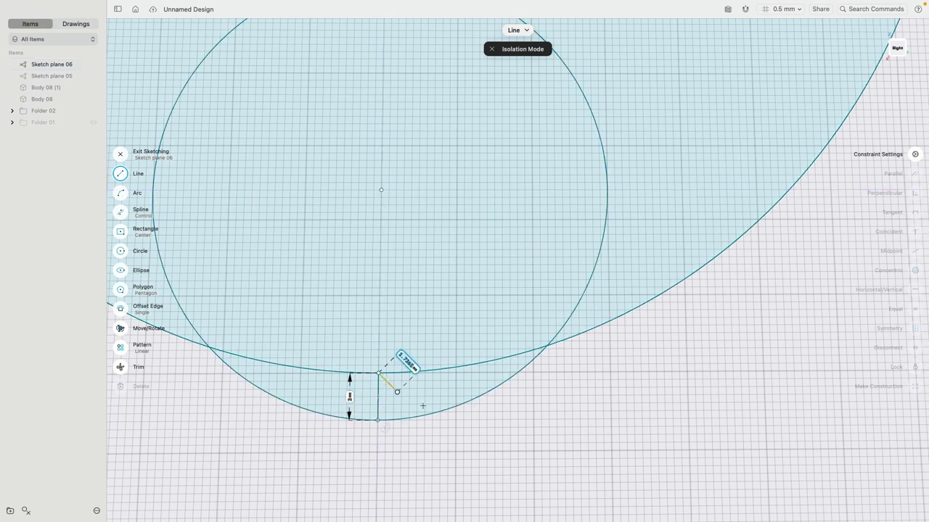
key("Escape")
left_click(378, 411)
scroll(464, 419, "down", 5)
type("x")
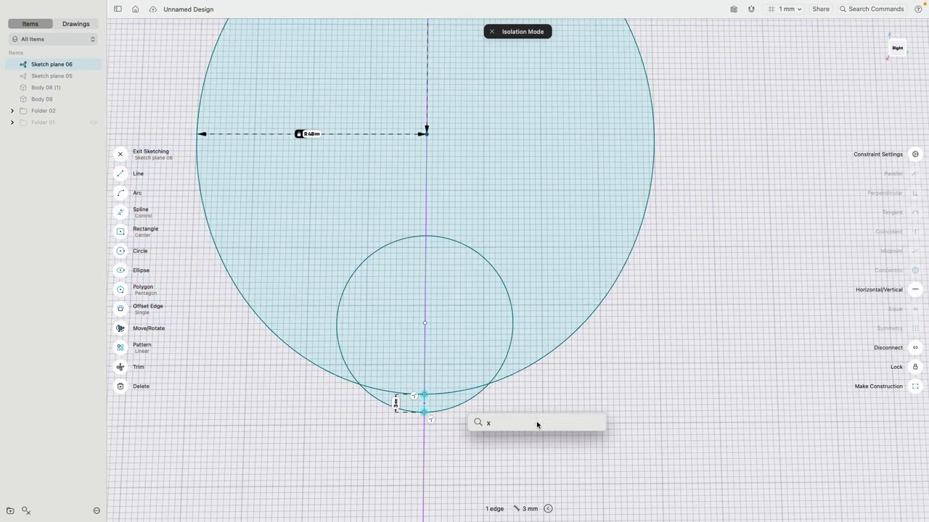
key("Escape")
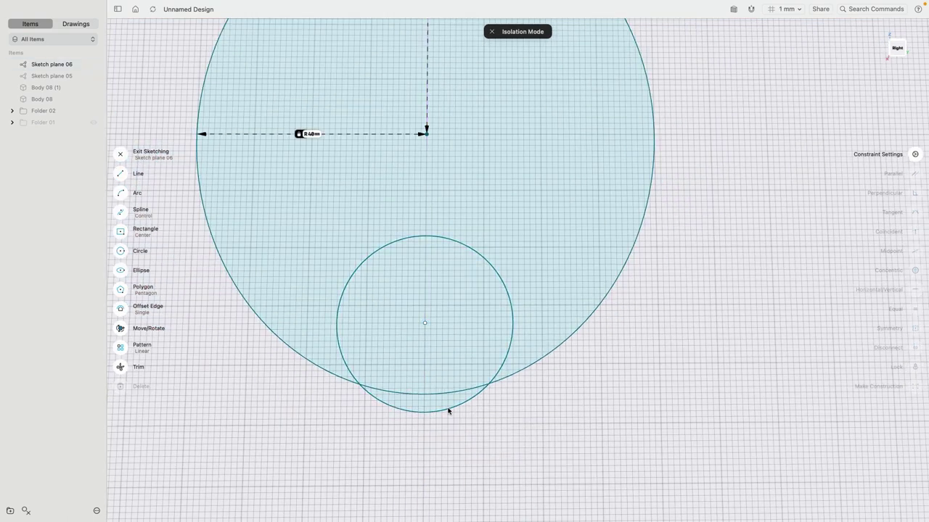
key("Delete")
Extrude both regions of the small circle to one side of the sketch plane.
scroll(500, 428, "down", 3)
right_click_drag(605, 434, 551, 430)
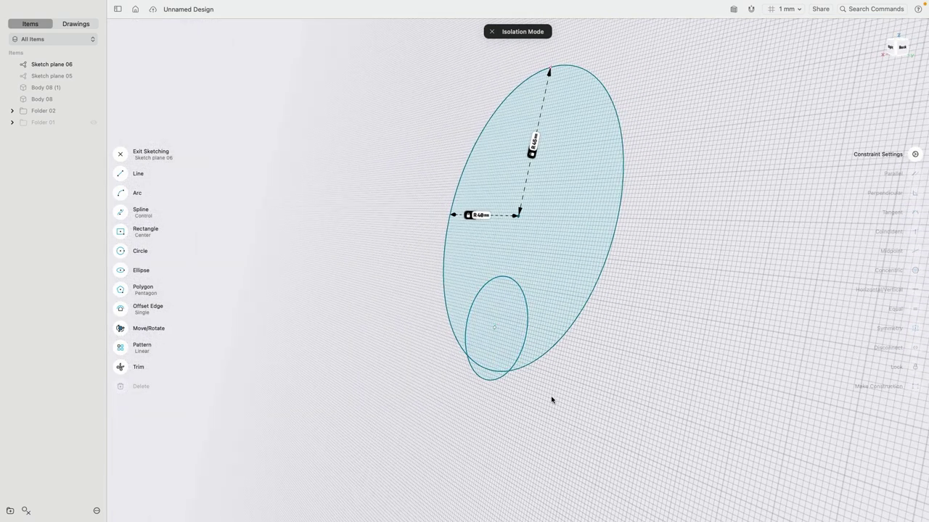
left_click(494, 374)
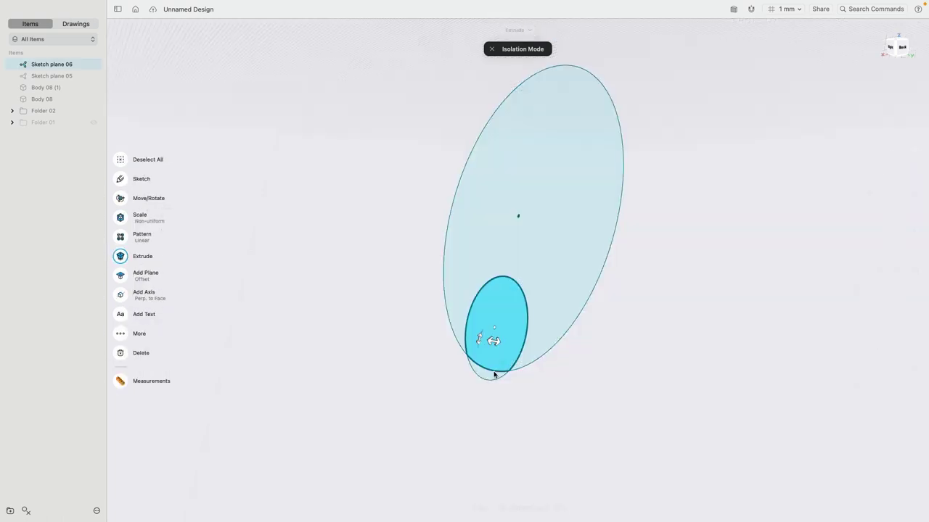
left_click(489, 375)
scroll(495, 374, "up", 3)
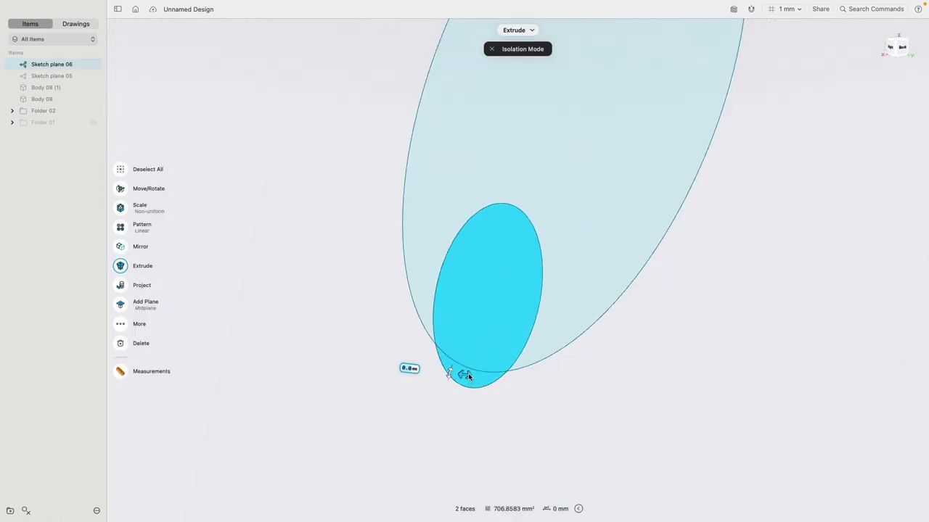
left_click_drag(468, 373, 481, 378)
left_click(404, 408)
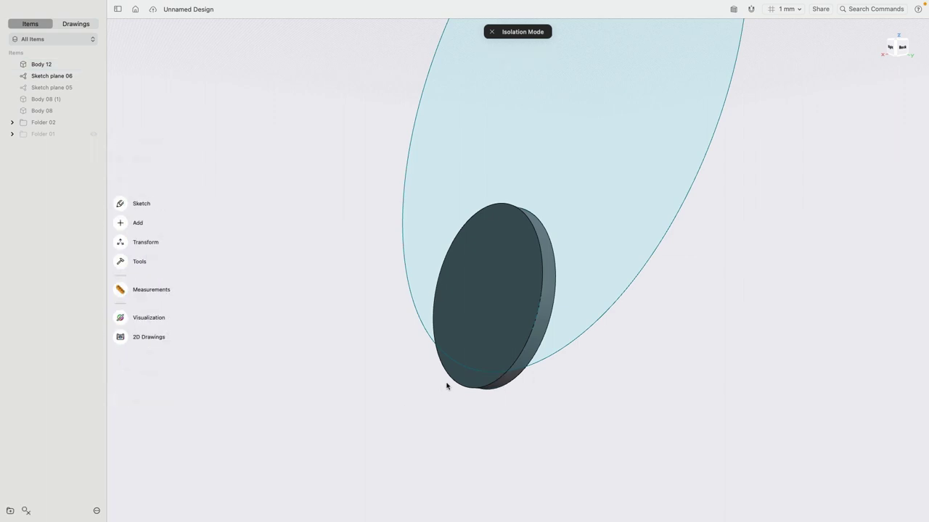
Extrude the same two circle regions to the opposite side, making the disc 5 mm thick in total.
left_click(461, 375)
left_click(468, 353)
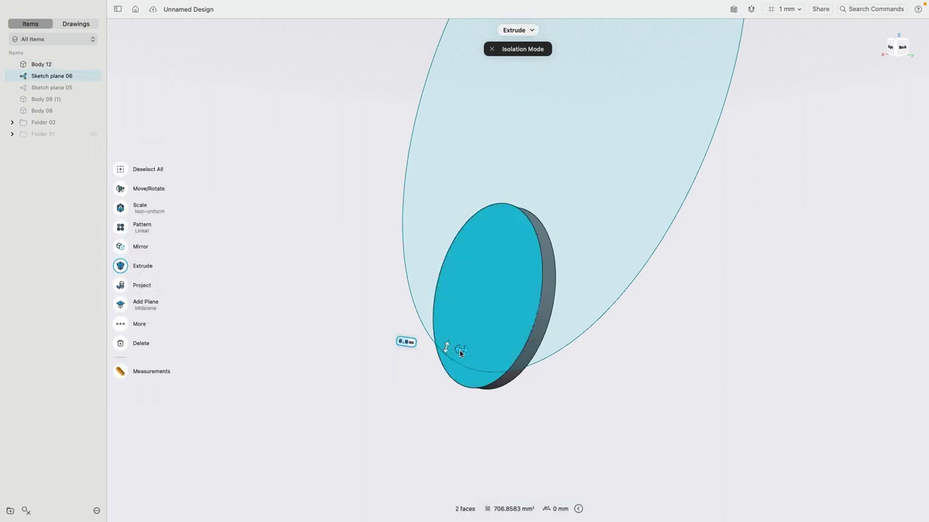
left_click_drag(459, 350, 448, 353)
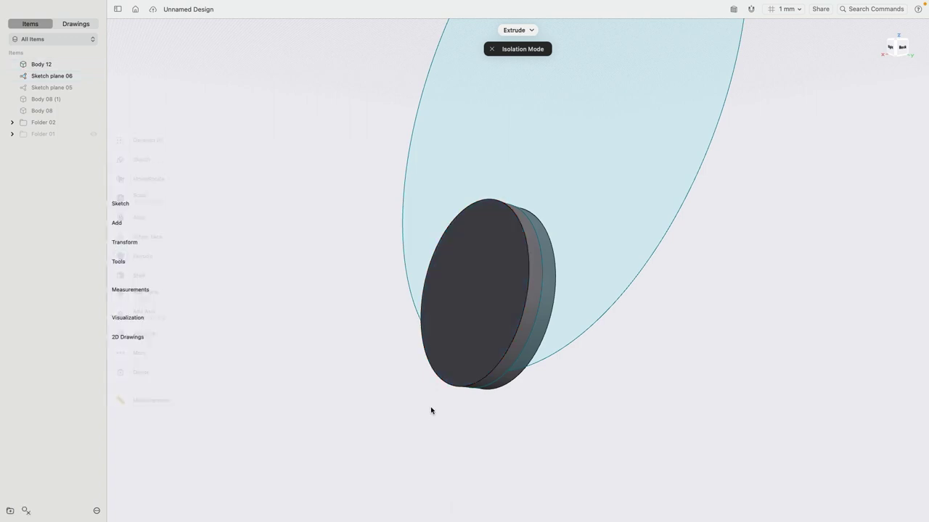
left_click(353, 379)
Leave isolation mode to bring back the full headphone model around the new disc.
scroll(330, 355, "down", 3)
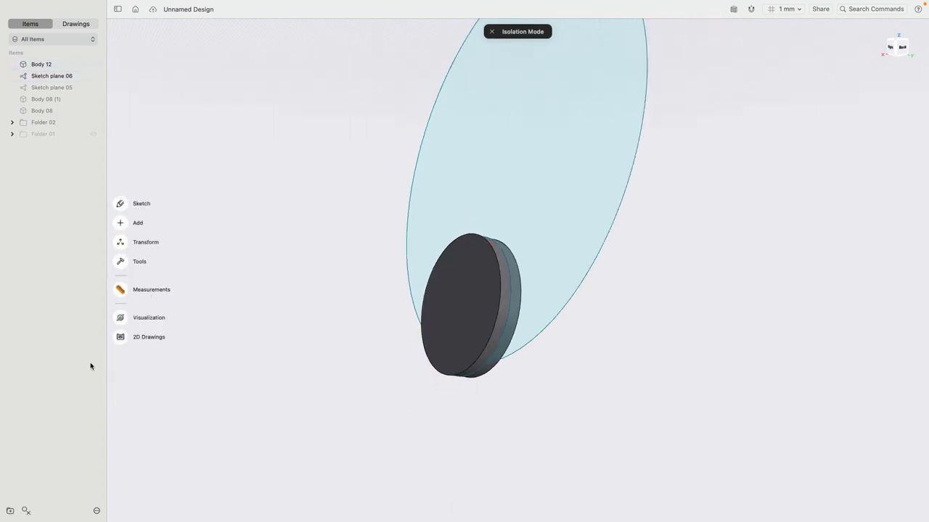
left_click(26, 511)
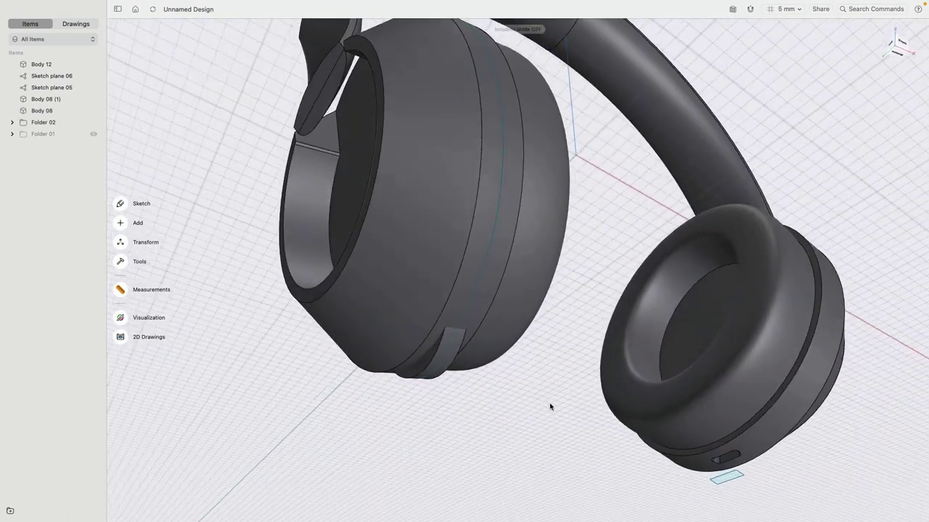
right_click_drag(550, 406, 185, 424)
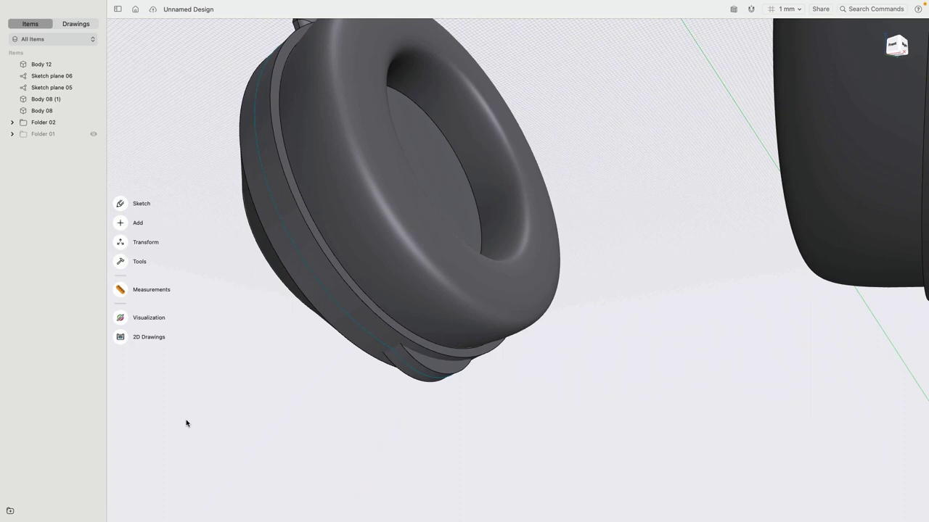
Try to nudge the disc body on the ear cup's rim, and undo the move.
right_click_drag(525, 387, 442, 374)
left_click(442, 374)
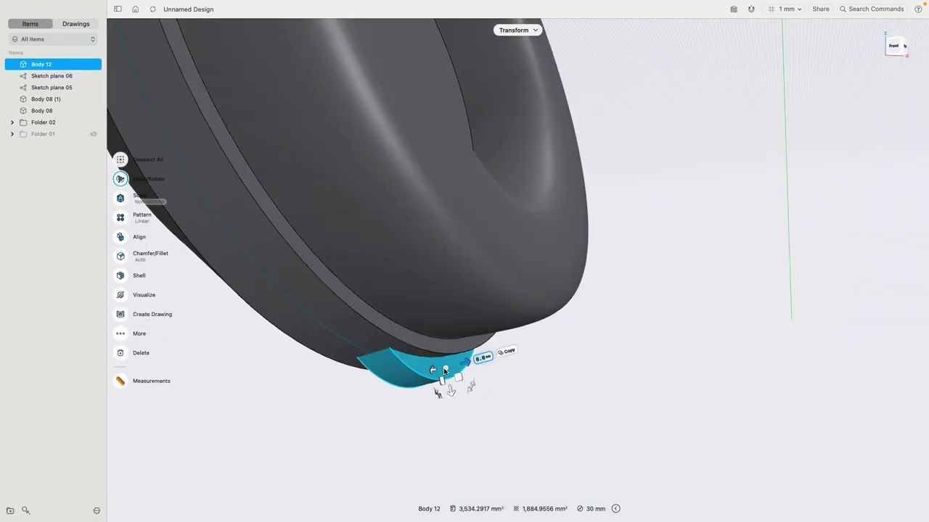
mouse_move(450, 391)
left_mouse_down()
mouse_move(453, 421)
mouse_move(448, 380)
mouse_move(469, 472)
mouse_move(452, 388)
left_mouse_up()
left_click(509, 406)
key("super+z")
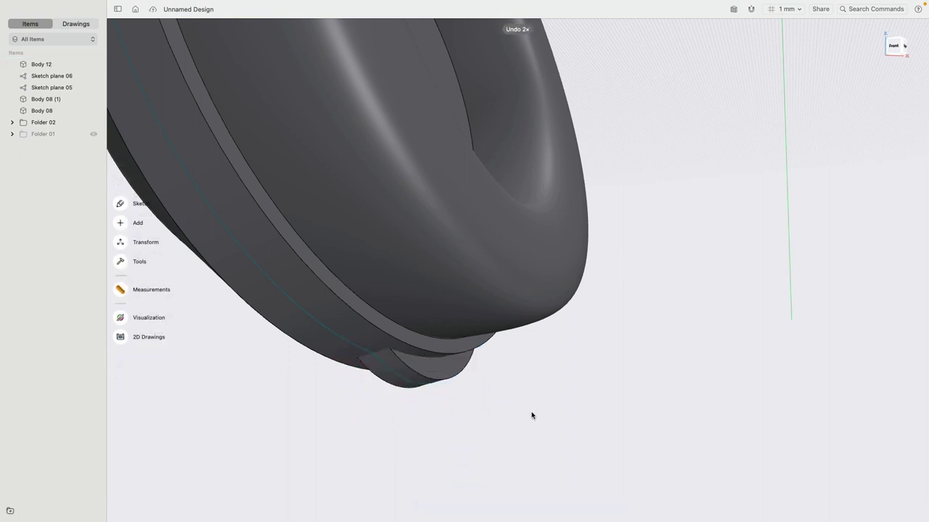
Fillet the disc's two outer circular edges with a radius of about 1.6 mm and G2 continuity.
right_click_drag(576, 421, 624, 382)
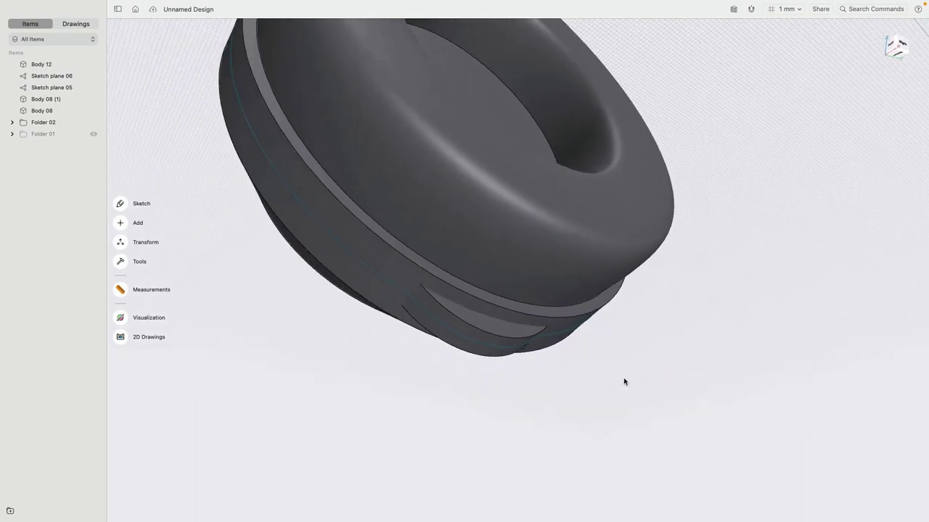
left_click(489, 336)
left_click(481, 356)
right_click_drag(481, 359, 493, 376)
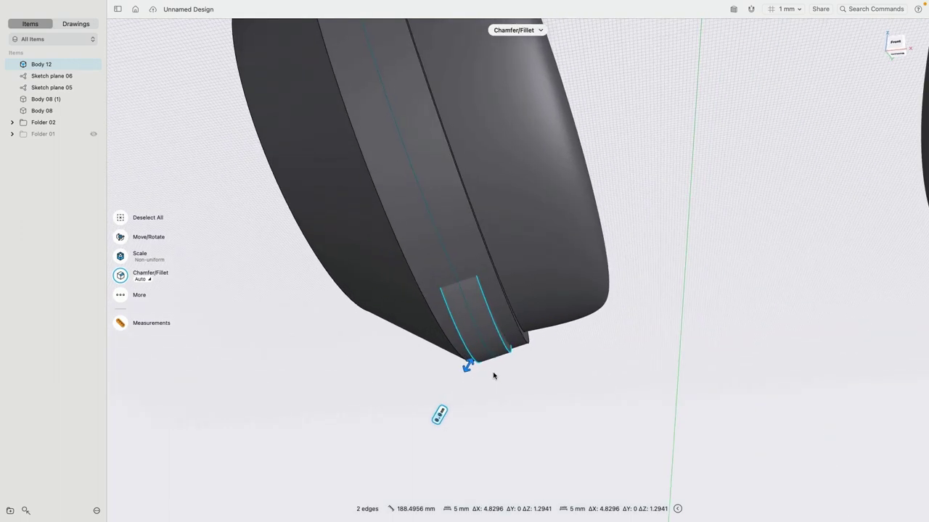
left_click_drag(468, 370, 466, 376)
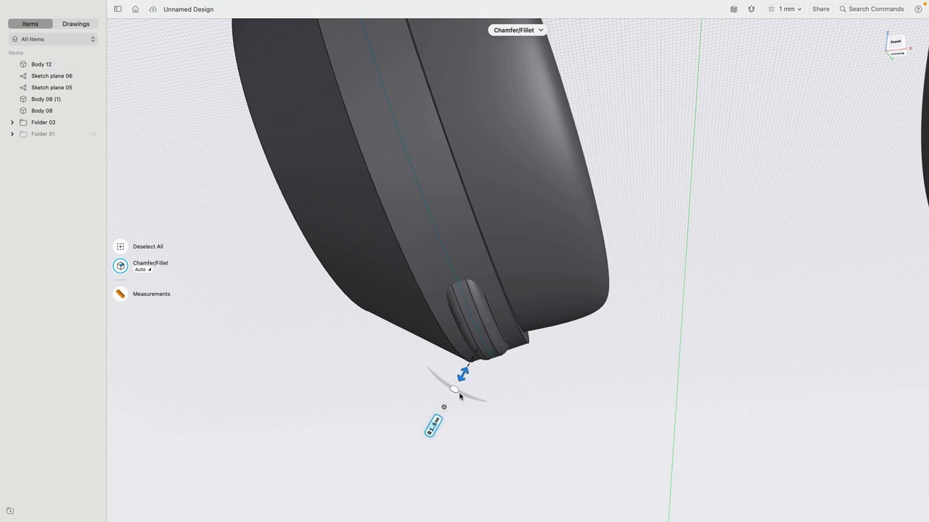
left_click(444, 409)
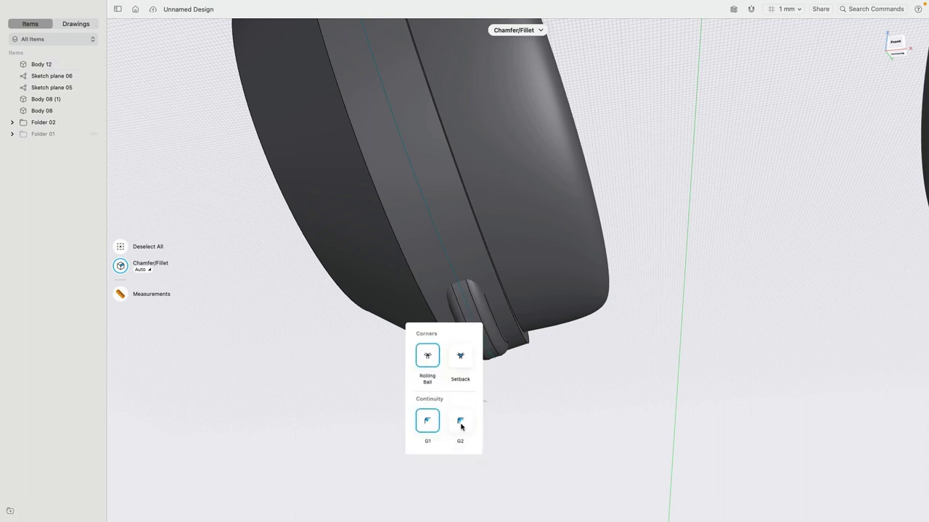
left_click(461, 424)
left_click(605, 396)
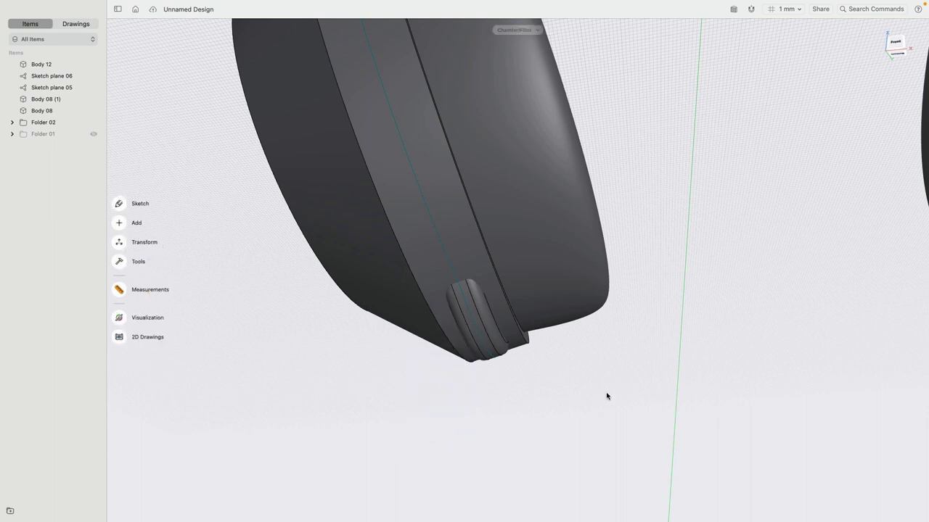
Subtract the filleted disc from the ear cup's rim body, keeping the originals of the removed bodies.
right_click_drag(605, 396, 505, 363)
right_click_drag(457, 365, 589, 369)
middle_click_drag(589, 369, 641, 389)
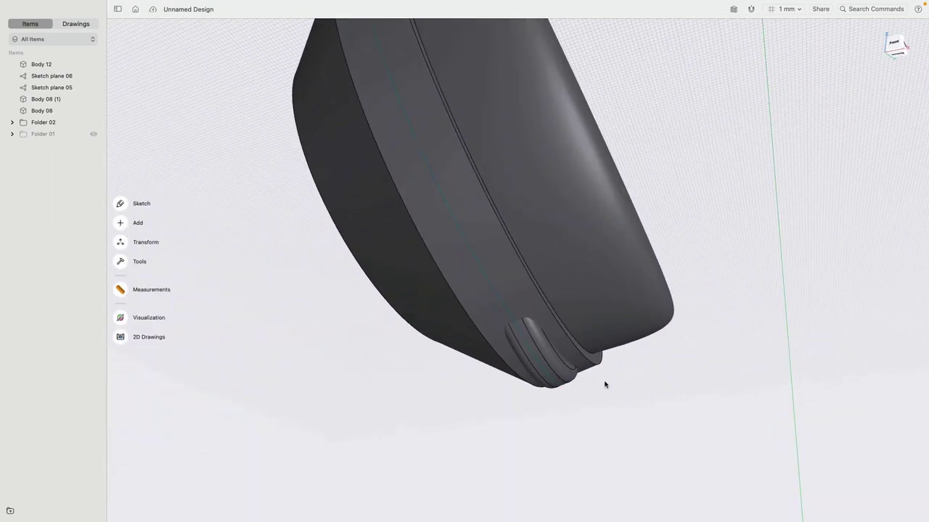
double_click(525, 304)
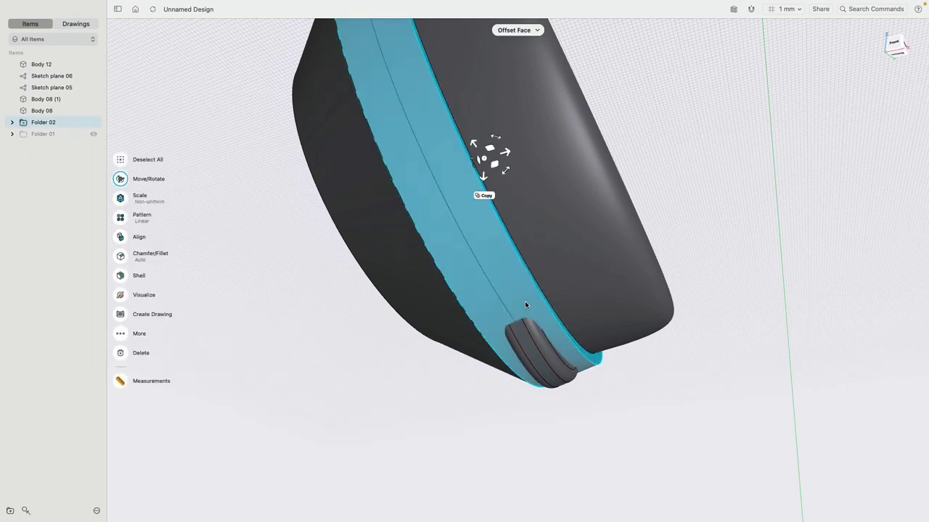
left_click(541, 342)
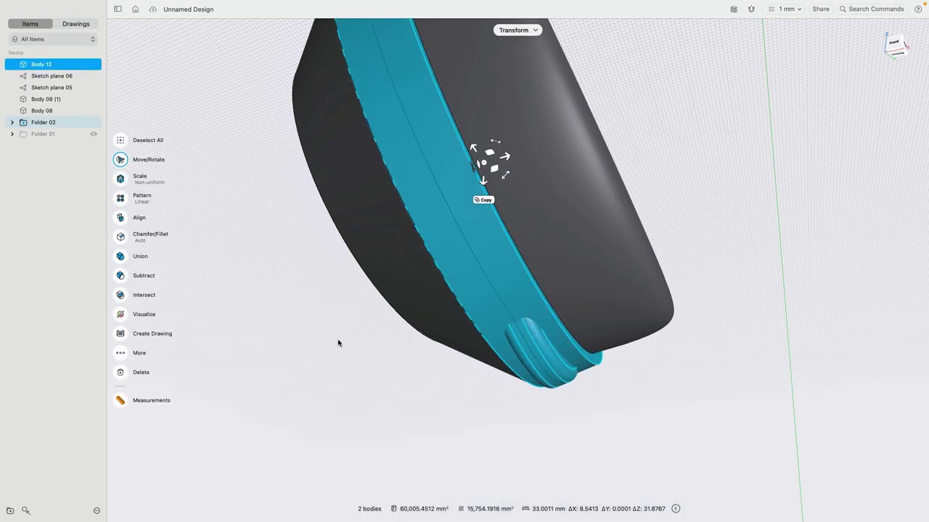
left_click(122, 277)
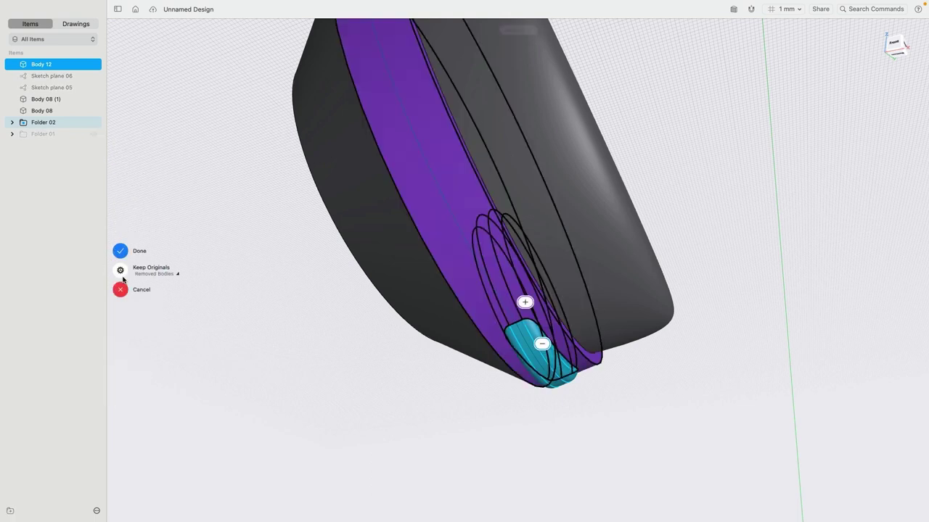
left_click(164, 276)
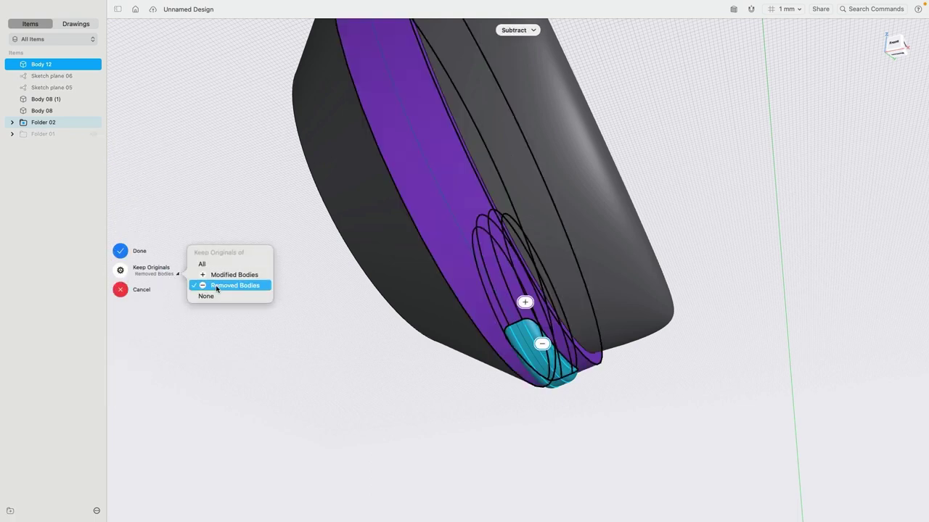
left_click(216, 286)
left_click(121, 251)
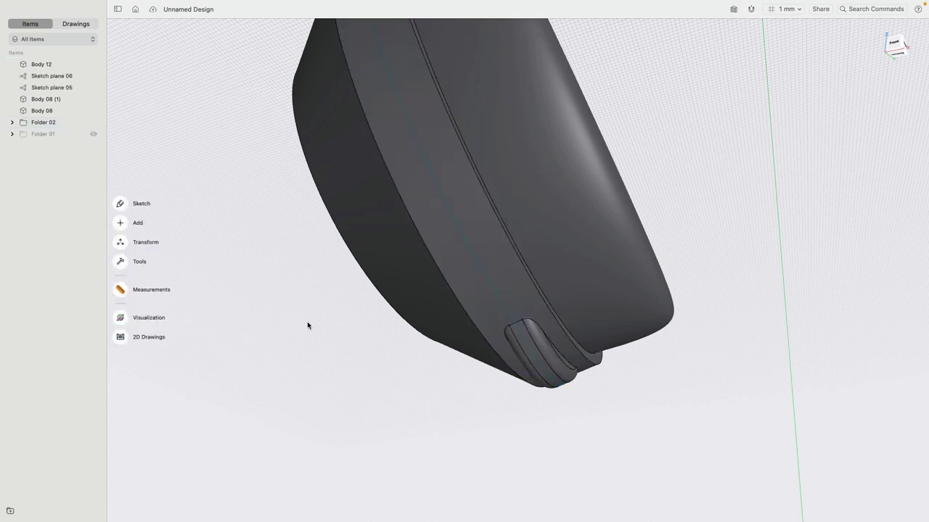
Isolate the rim body to examine the pocket cut by the disc, and leave isolation mode.
left_click(468, 297)
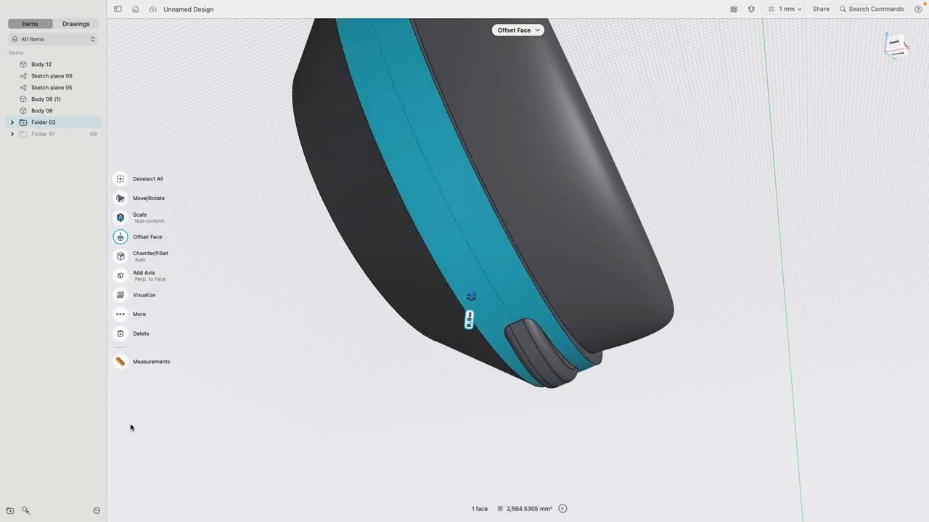
left_click(26, 512)
left_click(338, 452)
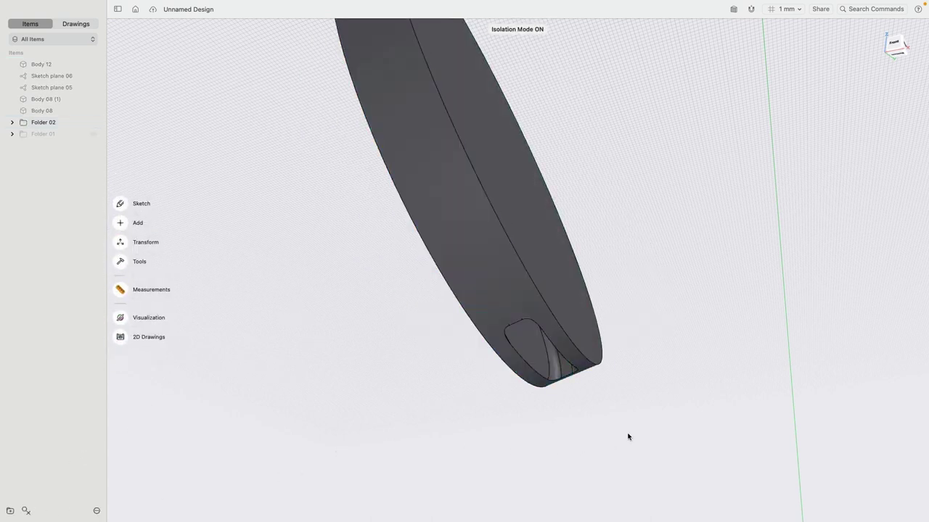
right_click_drag(628, 436, 578, 415)
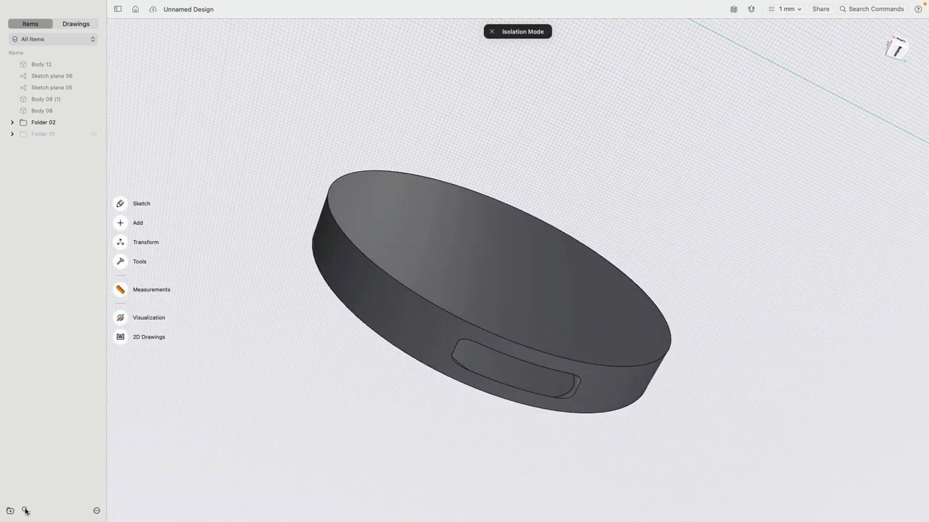
left_click(25, 511)
Open the ear cup's ellipse sketch for editing and isolate it from the bodies.
right_click_drag(330, 385, 575, 363)
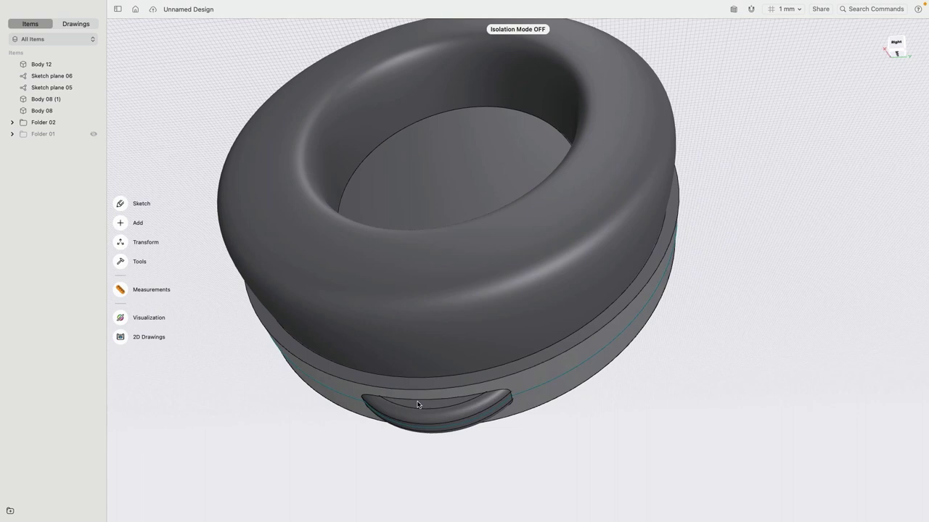
double_click(579, 369)
scroll(269, 423, "down", 2)
right_click_drag(269, 423, 204, 373)
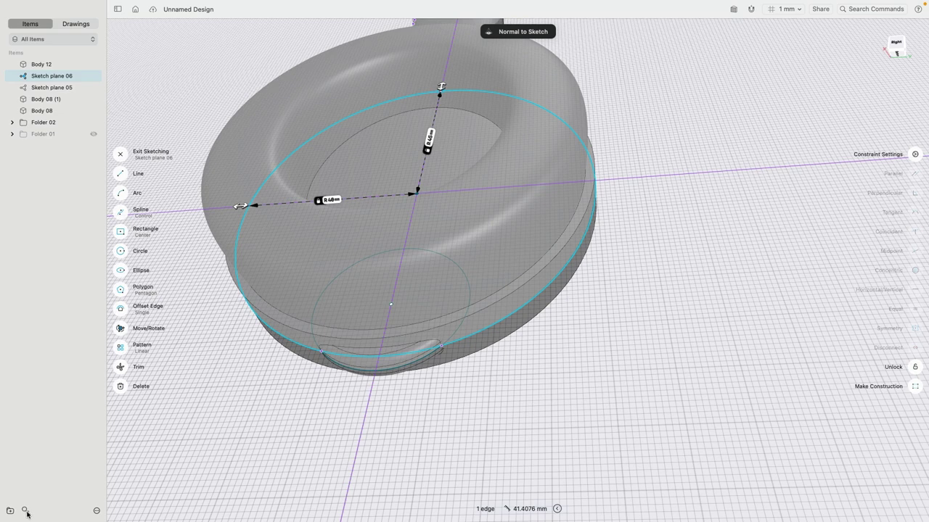
left_click(27, 512)
right_click_drag(523, 332, 532, 354)
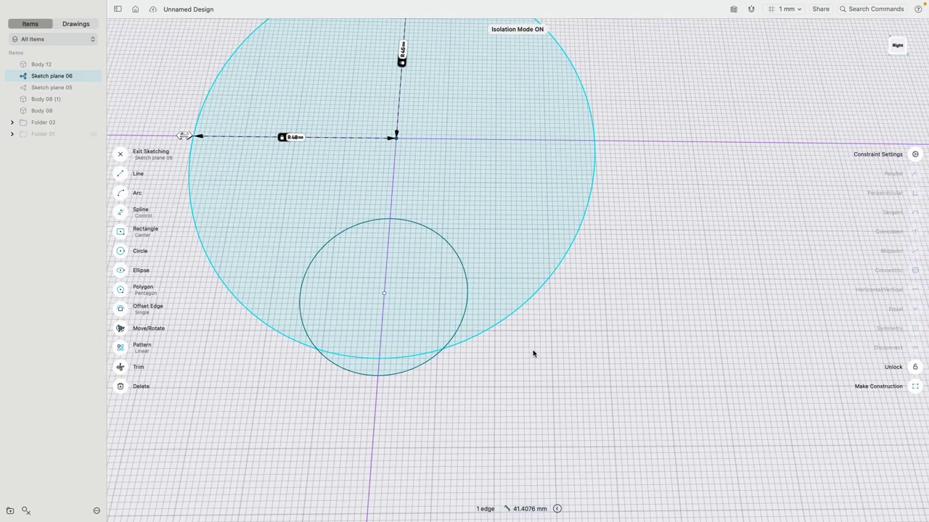
scroll(578, 289, "down", 2)
right_click_drag(578, 291, 581, 302)
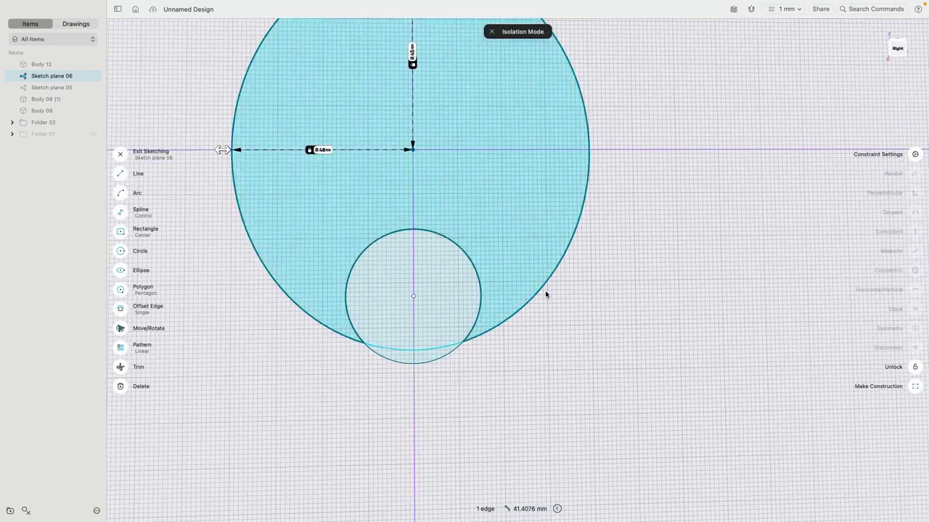
middle_click_drag(566, 305, 556, 343)
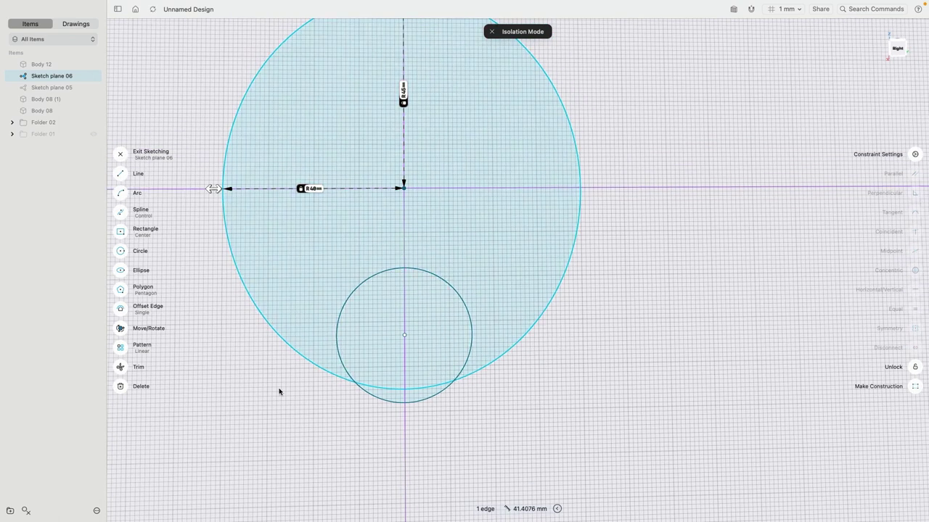
left_click(280, 390)
scroll(243, 419, "up", 2)
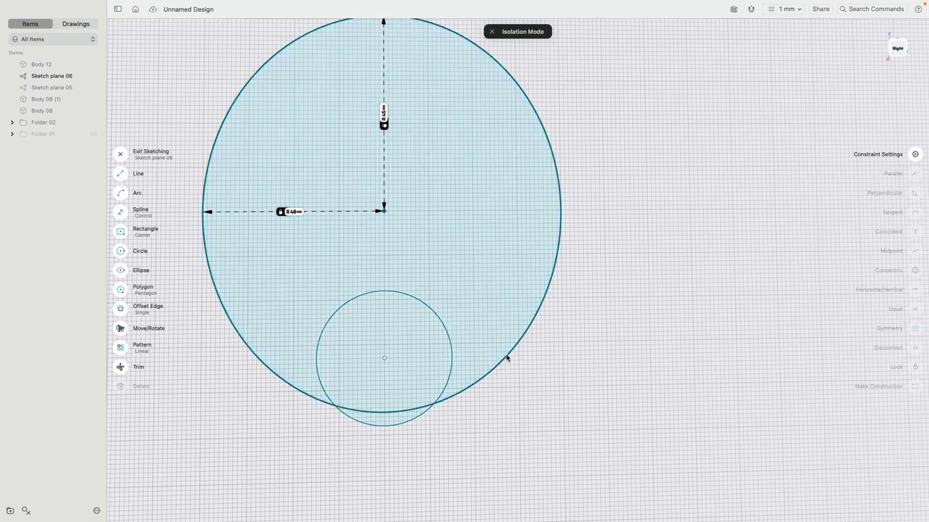
Sketch a chord about 20.6 mm long across the ellipse's lower-right edge and a line about 9.9 mm long outward from its midpoint.
key("l")
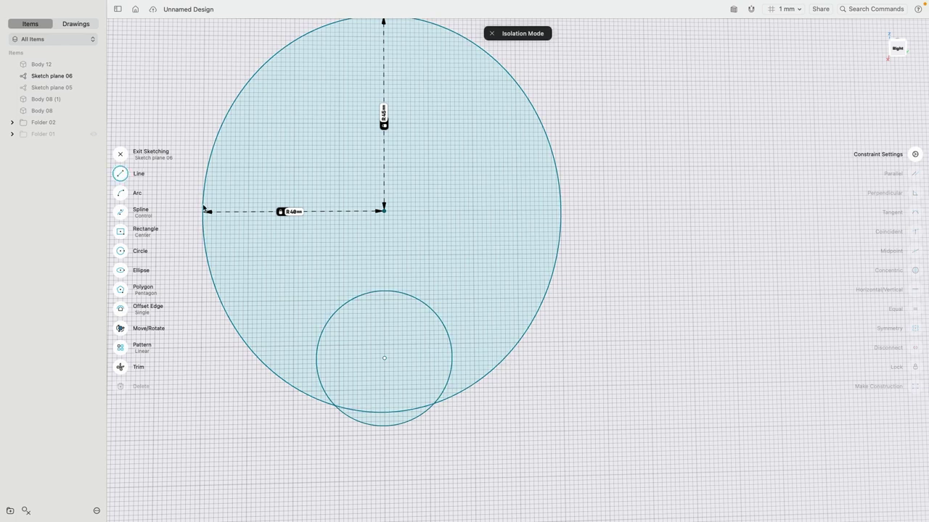
scroll(532, 354, "up", 4)
scroll(532, 354, "up", 2)
left_click(400, 462)
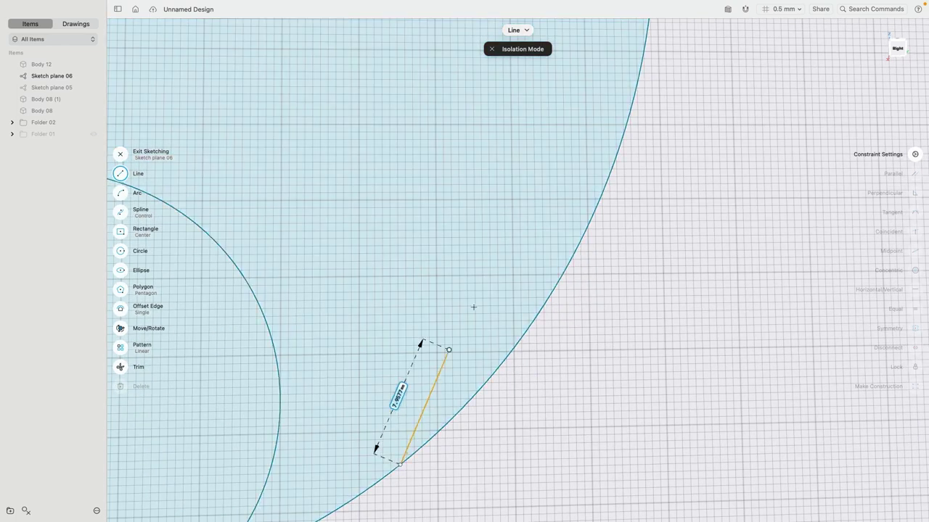
left_click(592, 214)
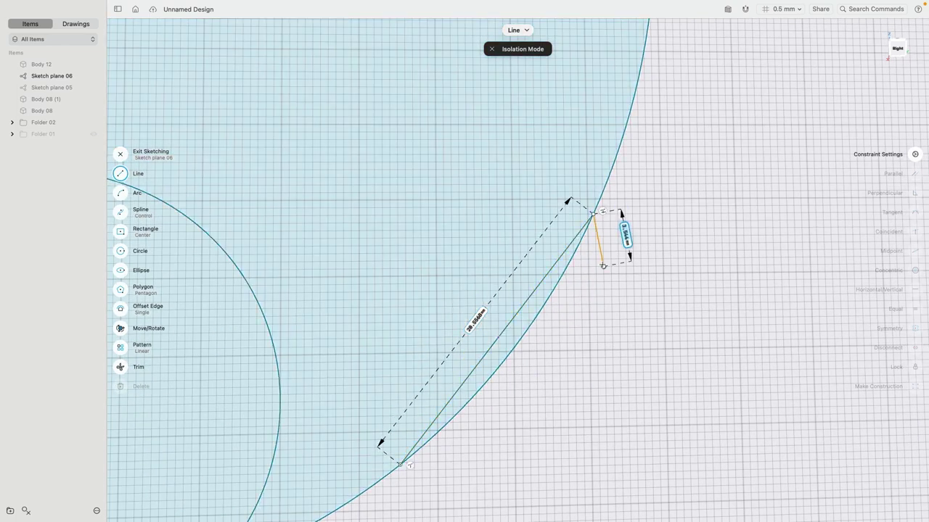
left_click(498, 337)
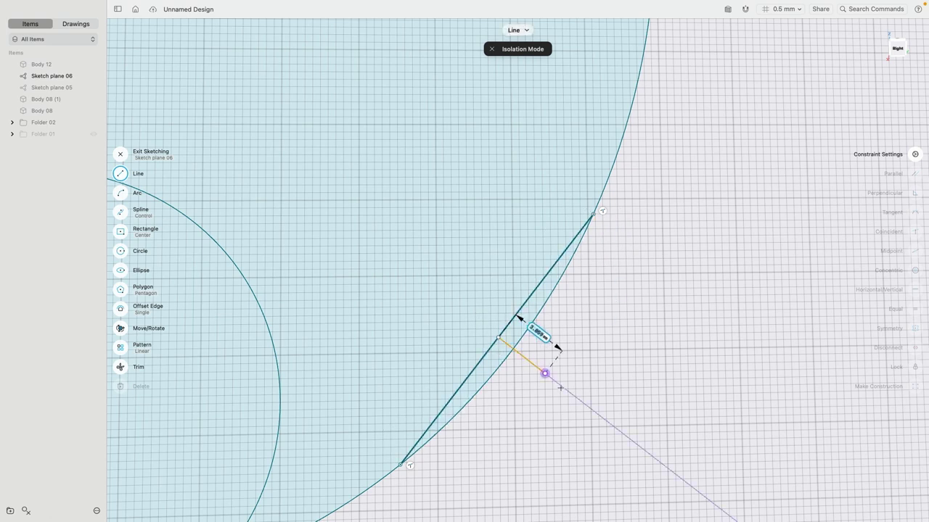
left_click(614, 433)
key("Escape")
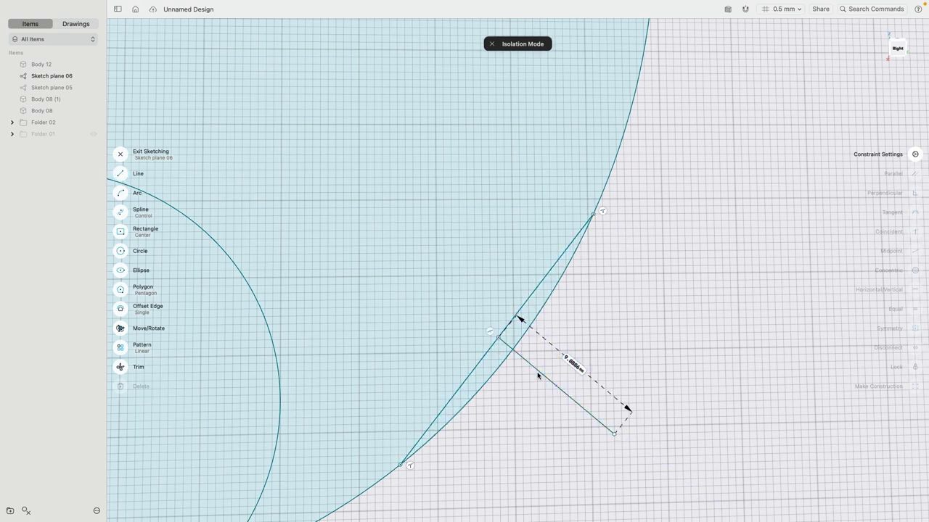
Try to constrain the outward line perpendicular to the chord.
left_click(540, 371)
left_click(488, 353)
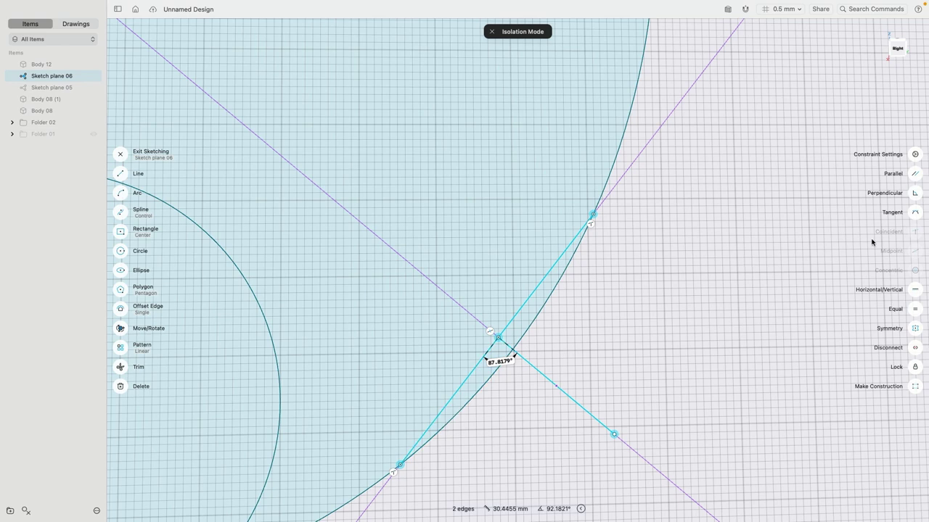
left_click(915, 193)
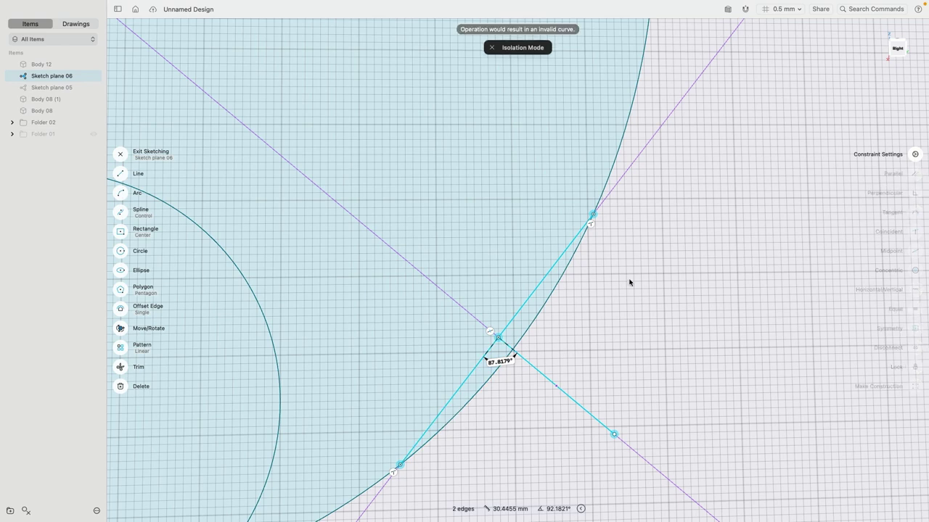
left_click(695, 265)
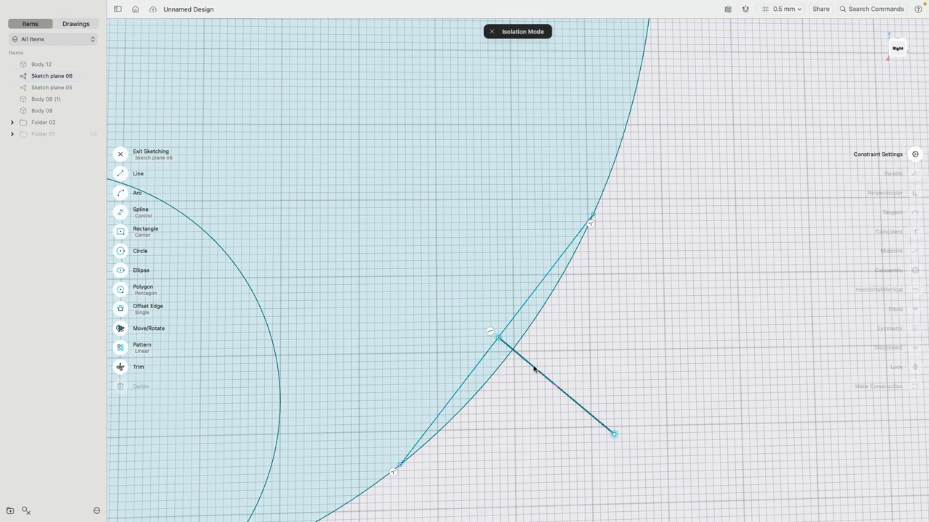
left_click(534, 368)
left_click(486, 356)
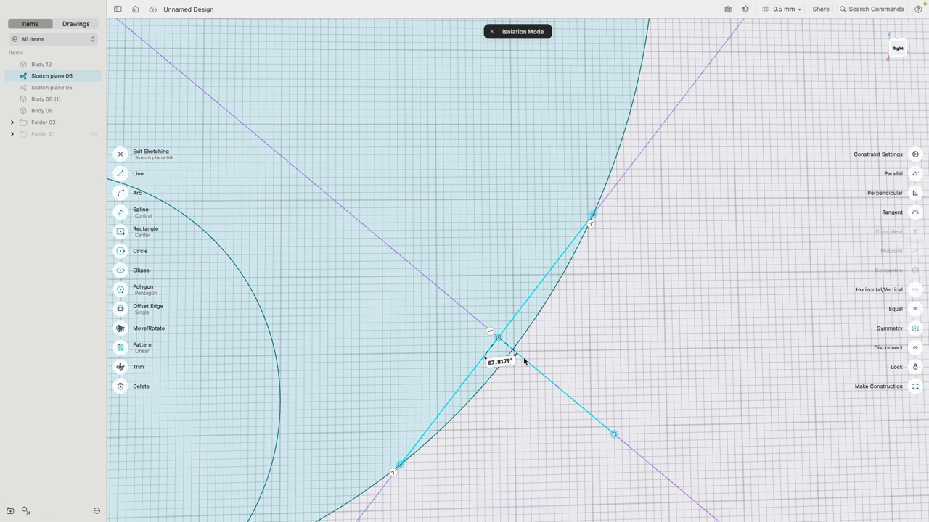
left_click(915, 193)
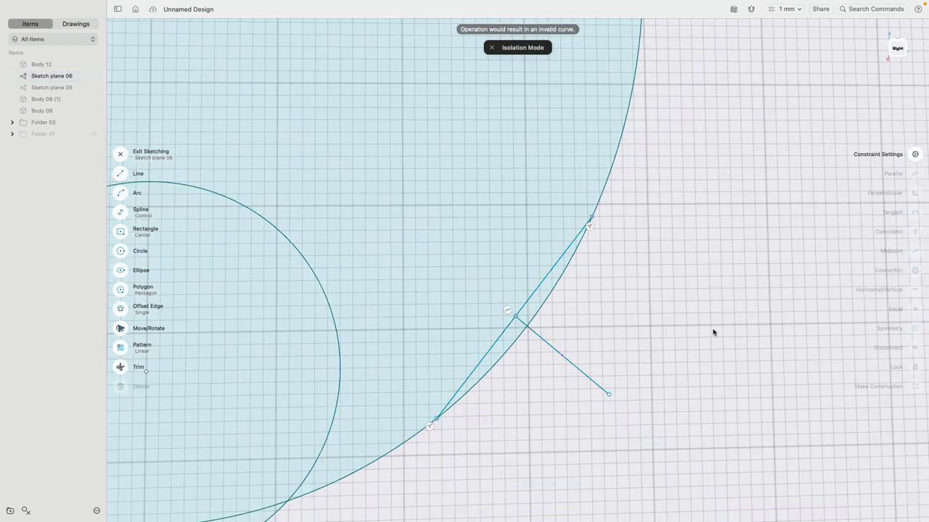
Swing the outward line's free end away and set its angle to the chord to 90°.
left_click_drag(612, 400, 557, 398)
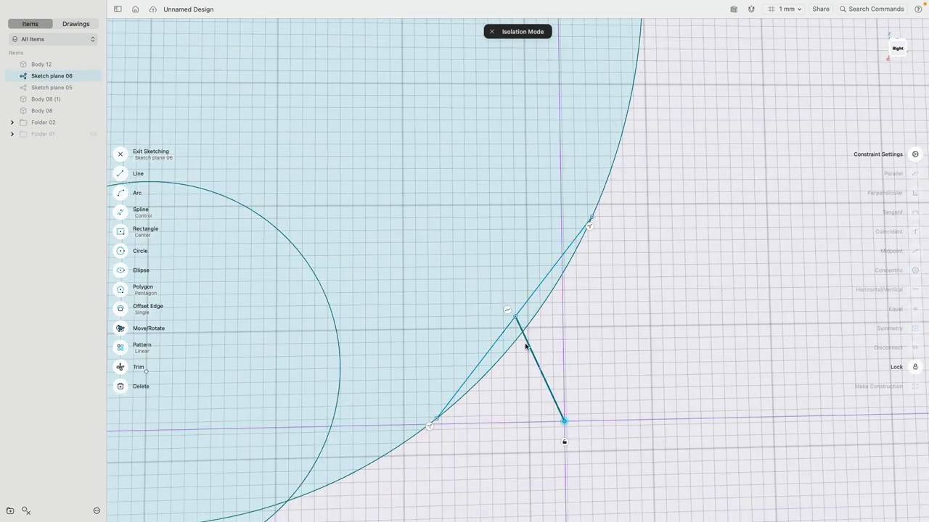
left_click(511, 324, "shift")
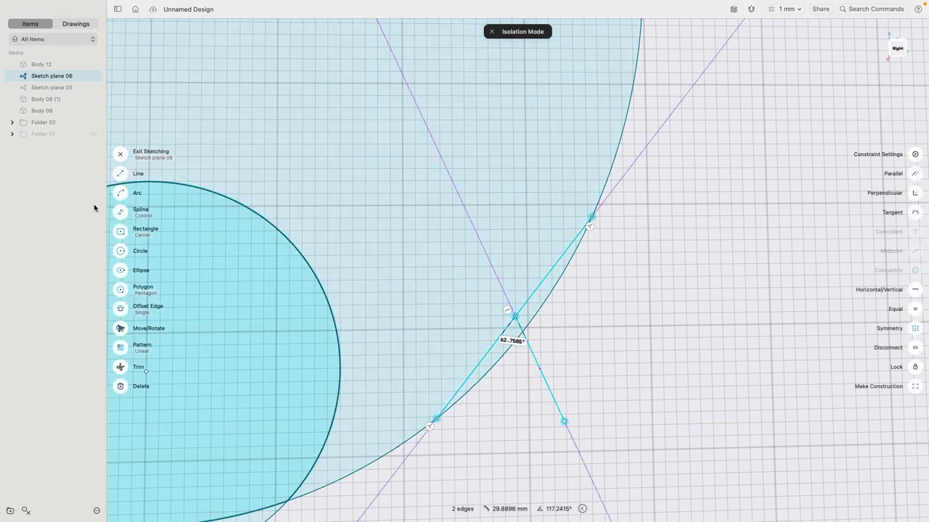
left_click(587, 348)
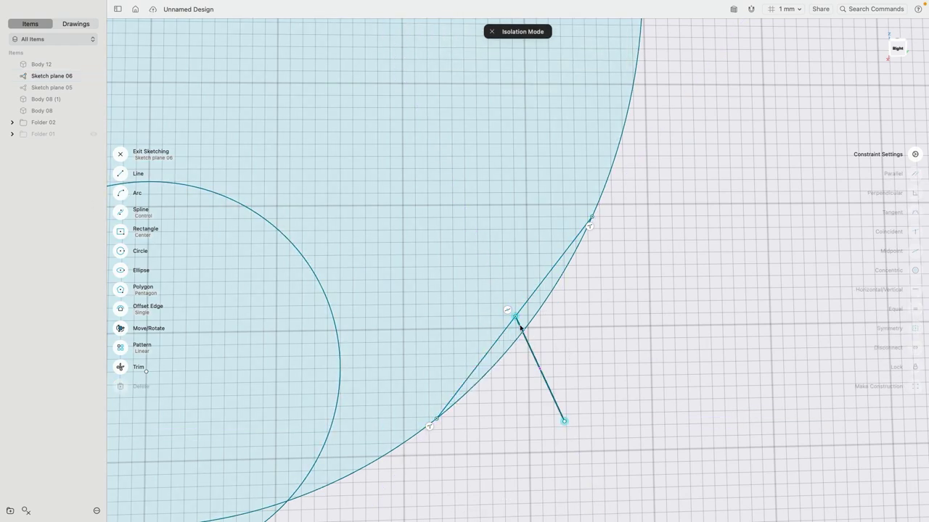
left_click(519, 328)
left_click(507, 325)
left_click(510, 340)
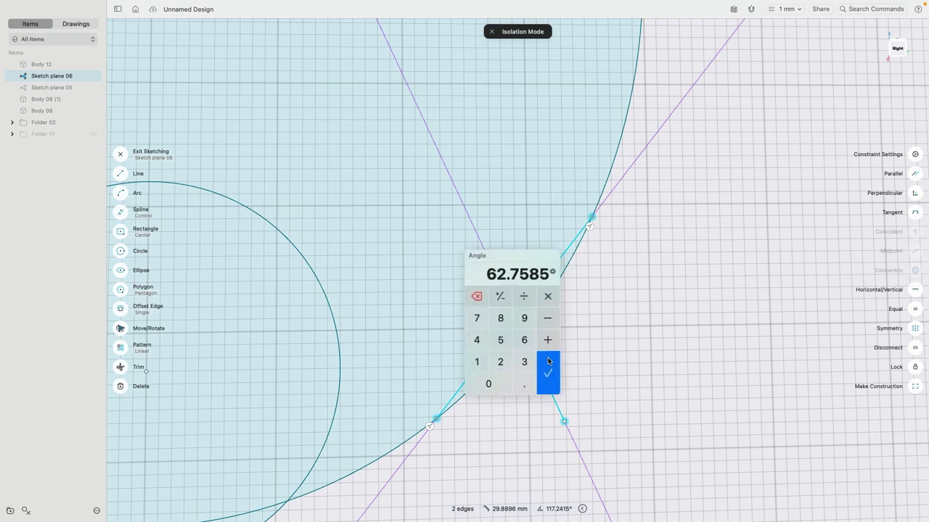
type("90")
left_click(548, 361)
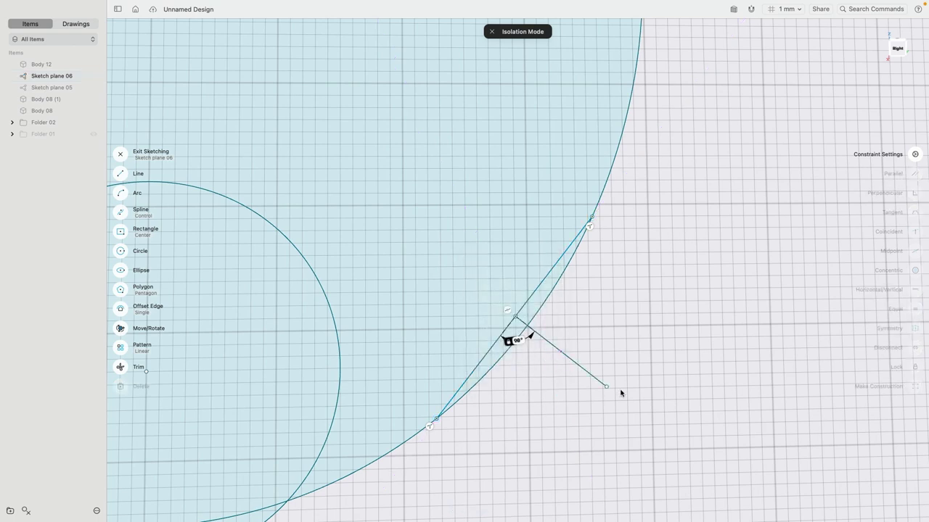
Try to move the chord's upper endpoint on the ellipse, and undo the move.
left_click_drag(591, 217, 573, 231)
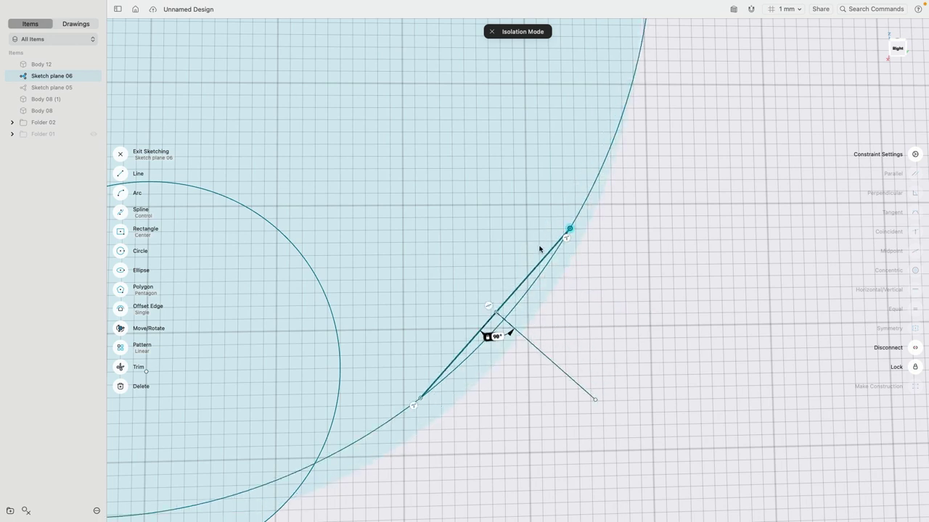
scroll(539, 246, "down", 6)
key("super+z")
scroll(599, 217, "up", 2)
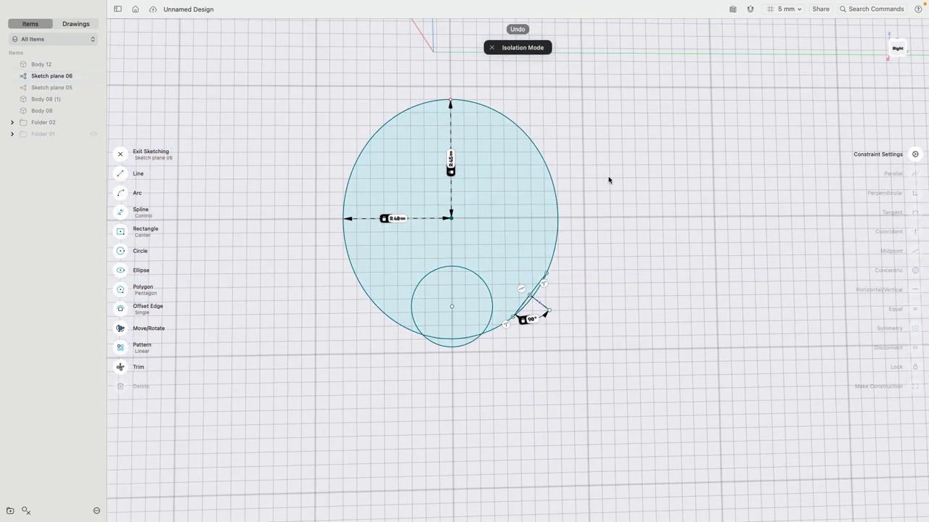
Sketch a vertical line 10 mm long upward from the ellipse's top point.
middle_click_drag(611, 163, 634, 188)
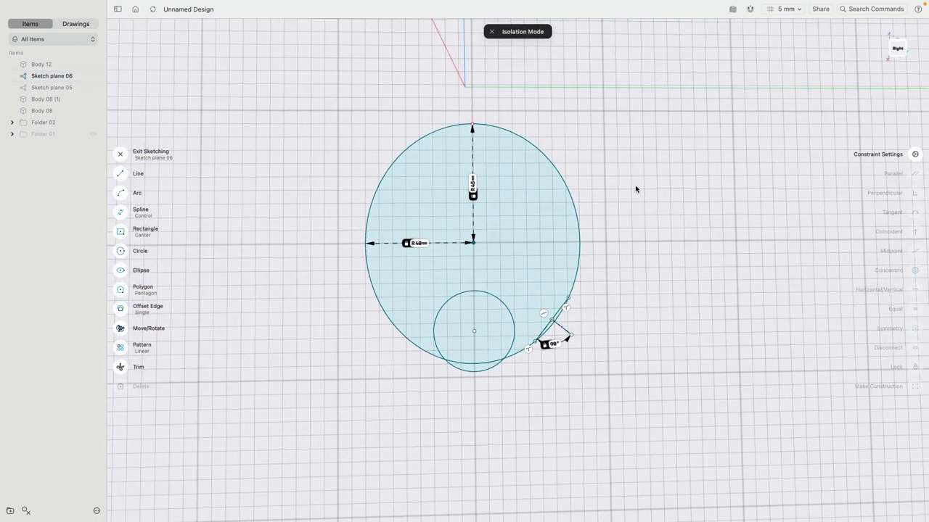
left_click(570, 191)
left_click(545, 124)
type("l")
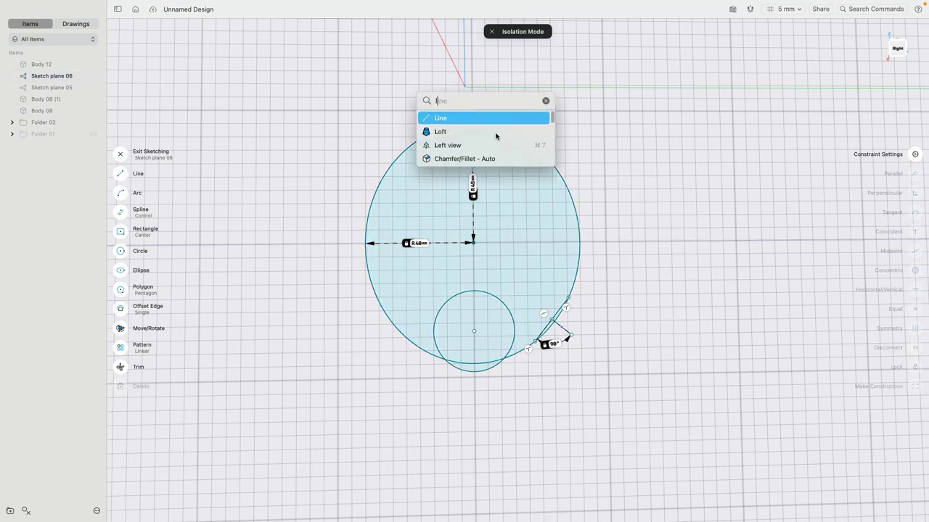
left_click(478, 118)
left_click(472, 125)
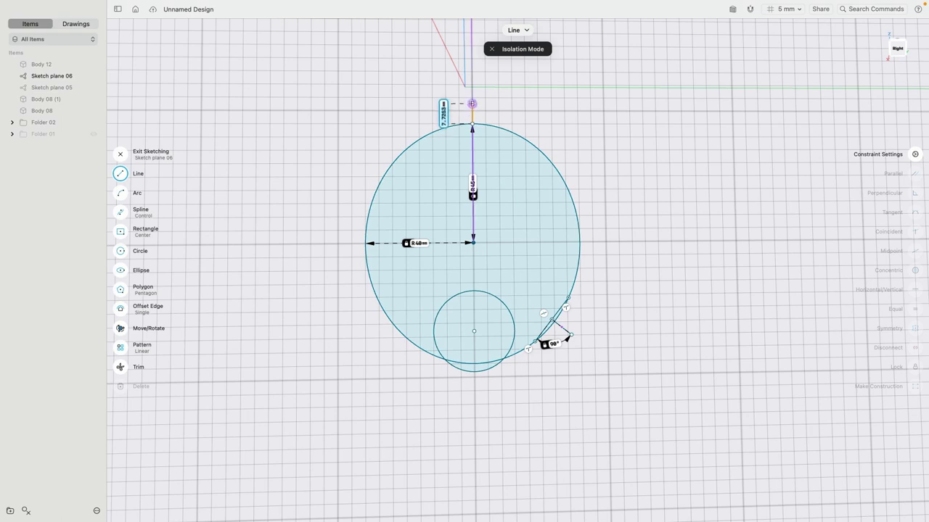
double_click(472, 98)
key("Escape")
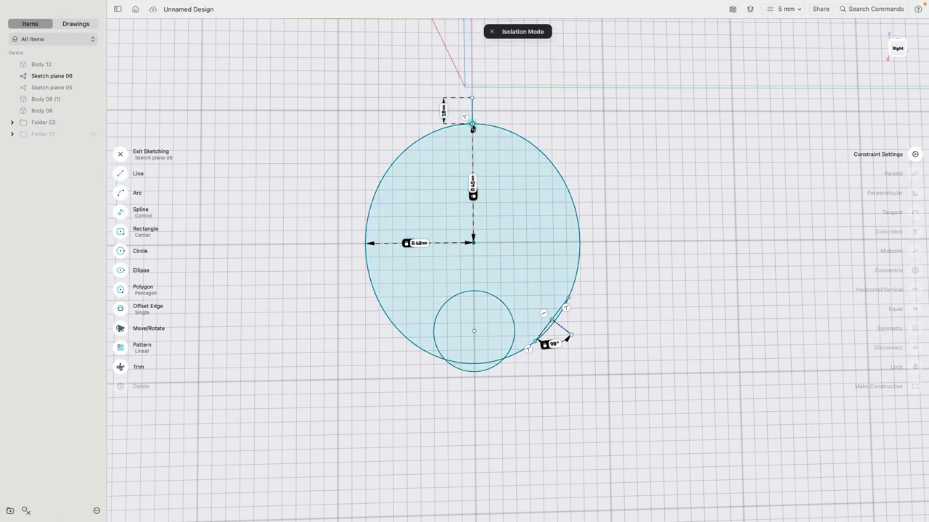
Lock the ellipse's top point and convert the short vertical line above it to construction geometry.
left_click(472, 124)
left_click(914, 367)
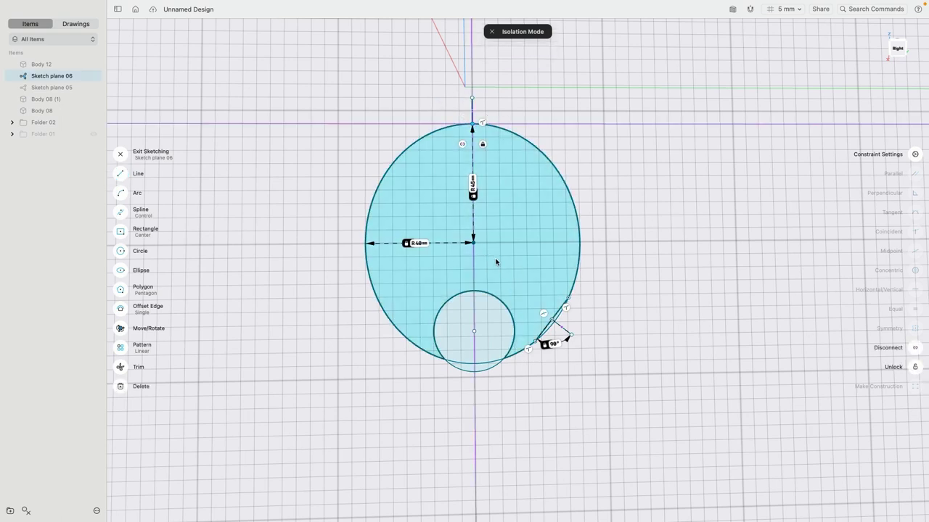
left_click_drag(473, 244, 458, 244)
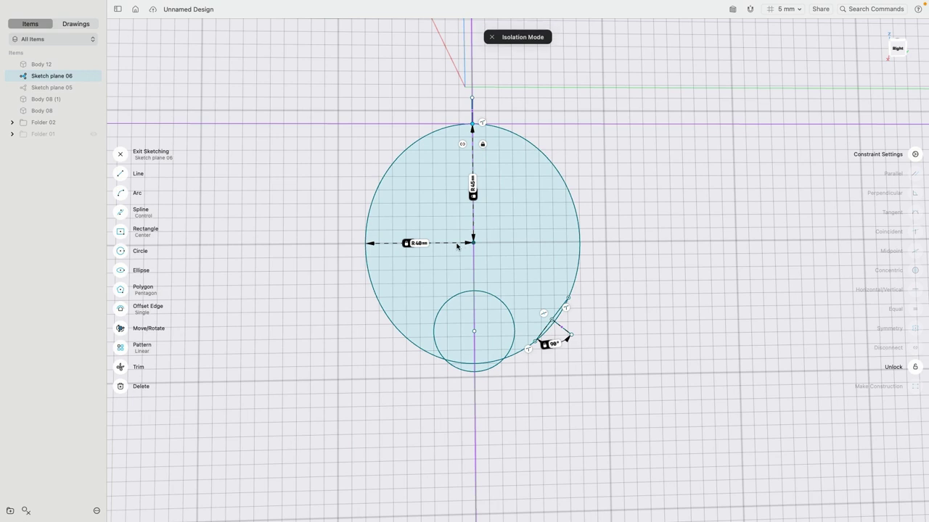
left_click(568, 299)
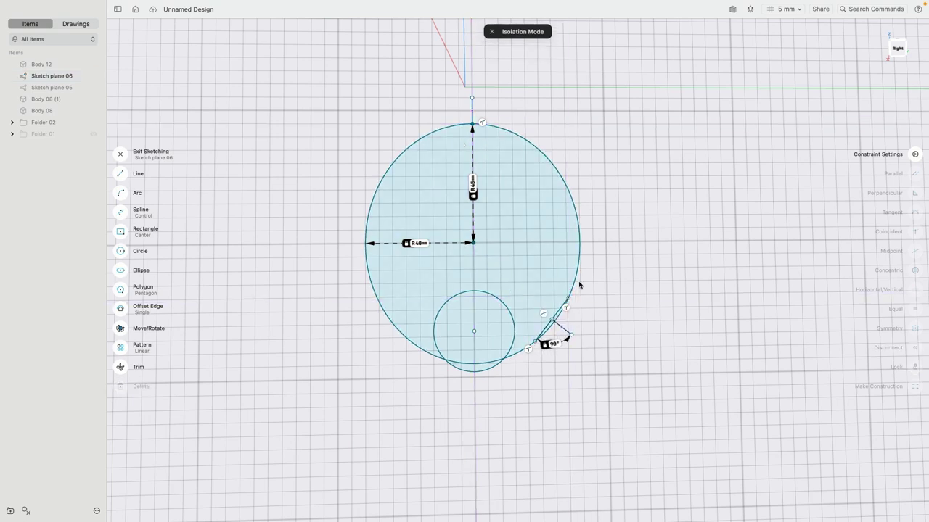
left_click(471, 97)
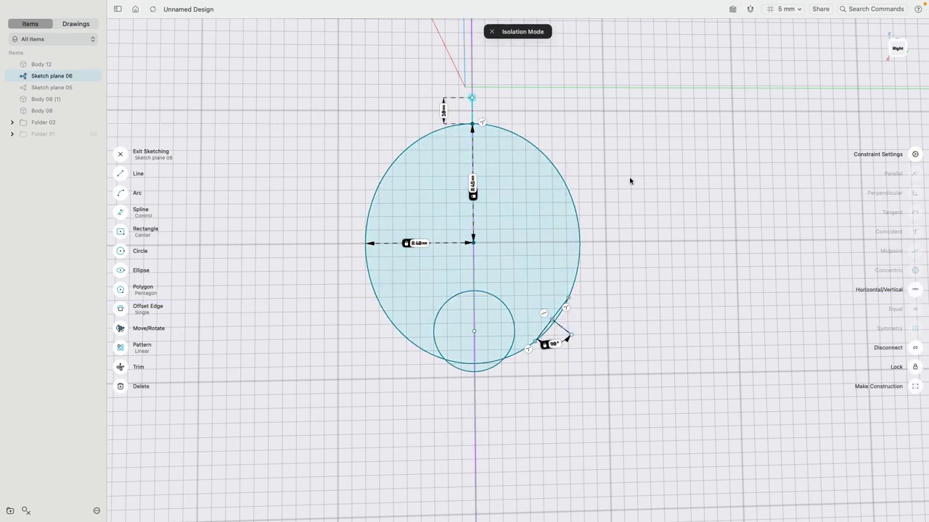
left_click(915, 386)
Lengthen the chord by moving both endpoints along the ellipse, and shorten the line running outward from its midpoint.
scroll(585, 348, "up", 5)
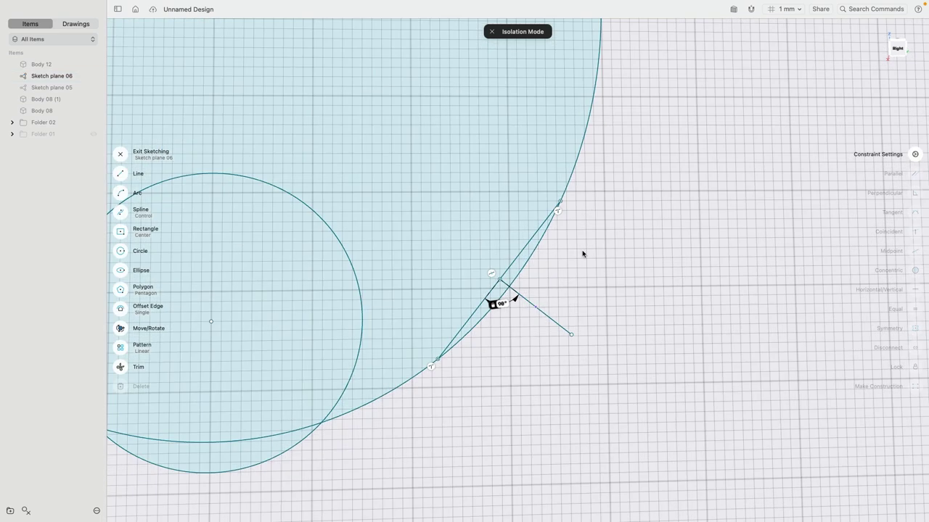
mouse_move(561, 206)
left_mouse_down()
mouse_move(582, 137)
mouse_move(532, 251)
mouse_move(561, 194)
left_mouse_up()
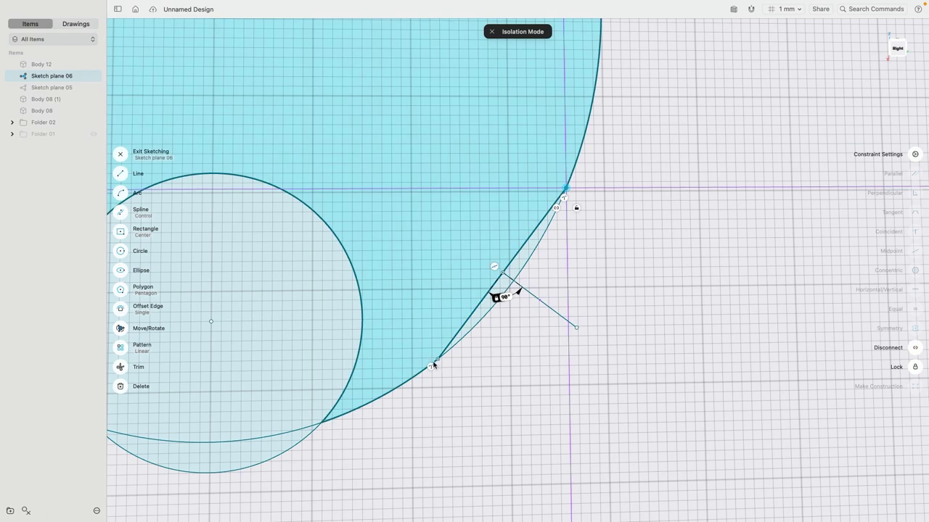
left_click_drag(436, 359, 419, 372)
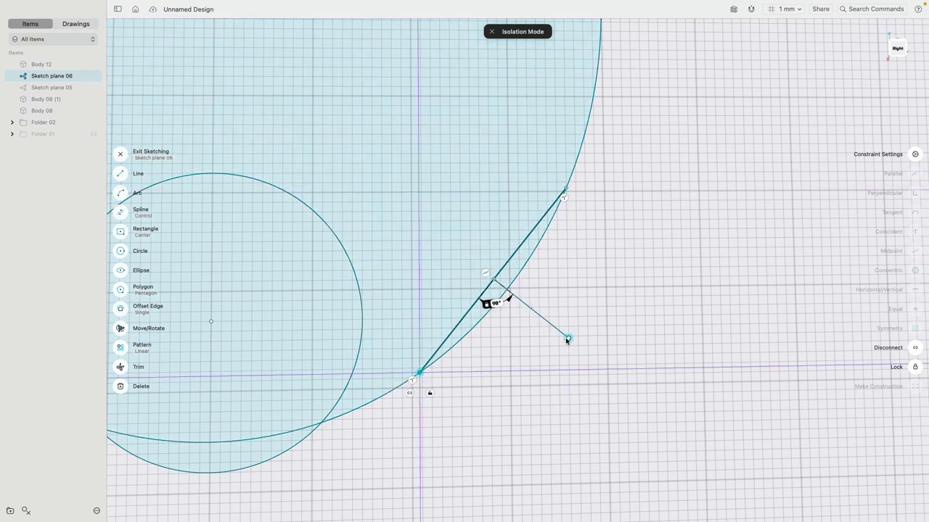
left_click_drag(568, 340, 516, 372)
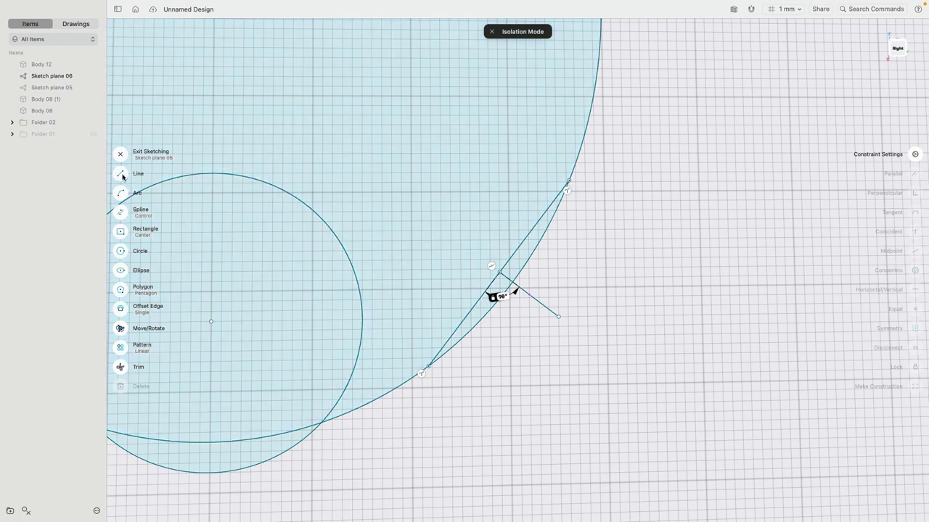
Close a four-sided outline with a line from the outward line's free end and a line about 7.9 mm long back to the chord.
left_click(122, 175)
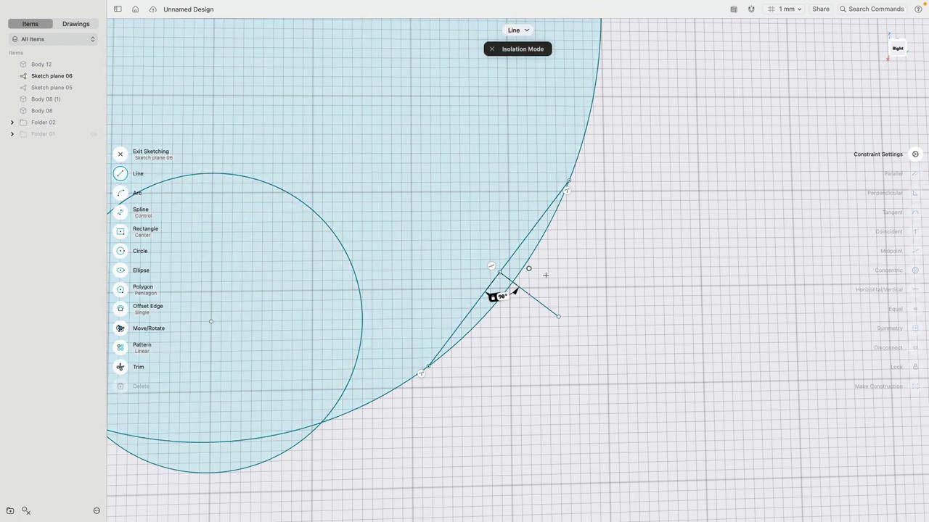
left_click(557, 317)
left_click(591, 277)
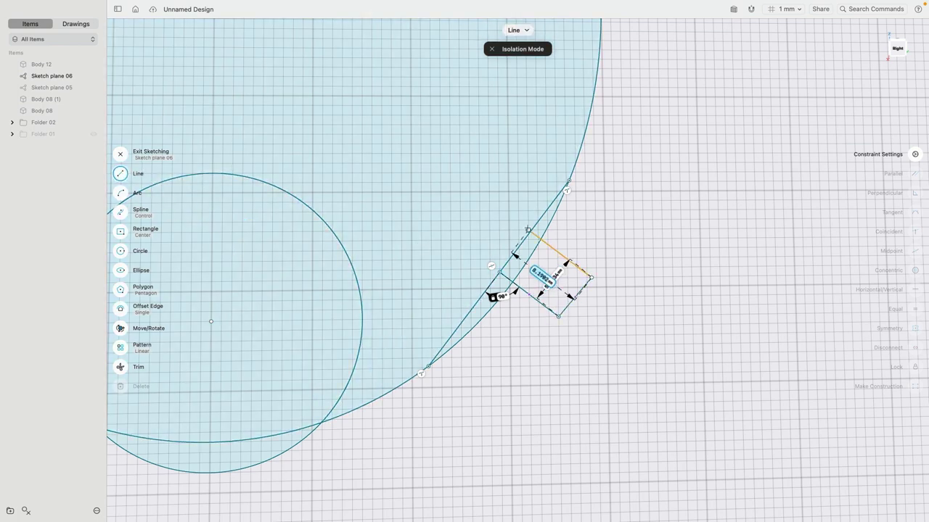
left_click(532, 230)
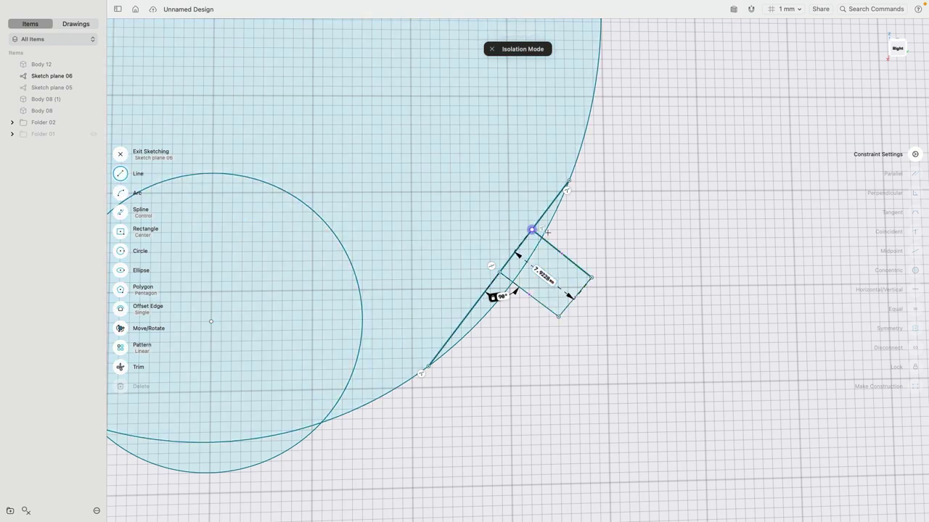
Constrain the outline's two long sides parallel and its outer end parallel to the chord, and shift the chord's lower endpoint.
left_click(546, 309)
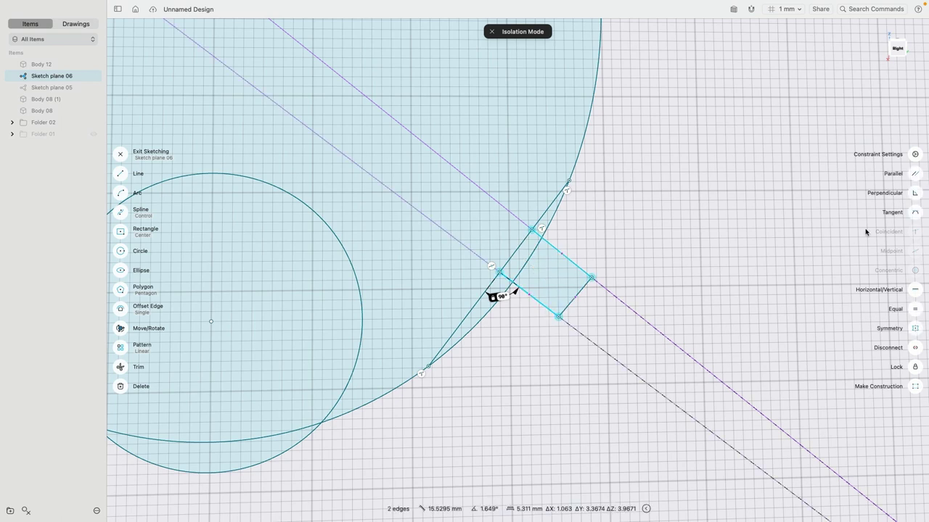
left_click(914, 175)
left_click(581, 292)
left_click(513, 254)
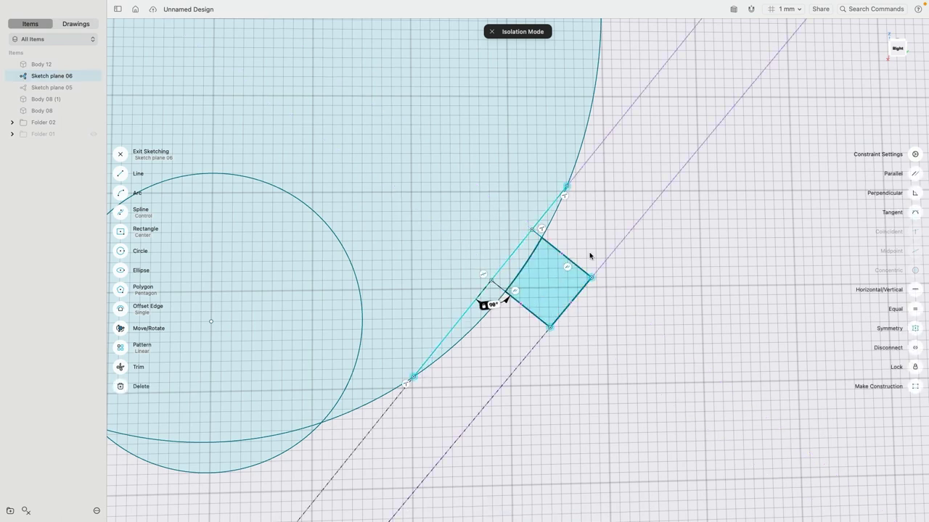
left_click(914, 174)
left_click_drag(228, 441, 419, 398)
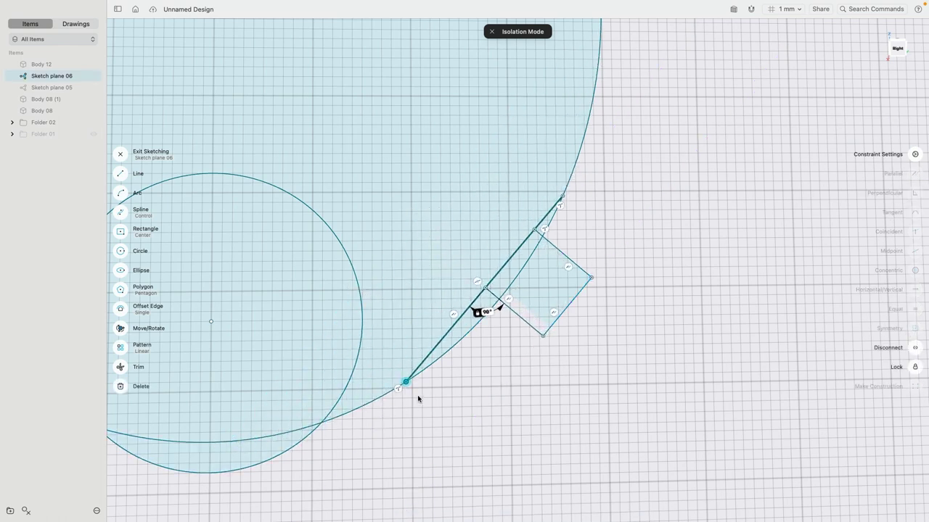
Set the length of the outline's outer end edge to 2.5 mm.
left_click(582, 294)
left_click(557, 310)
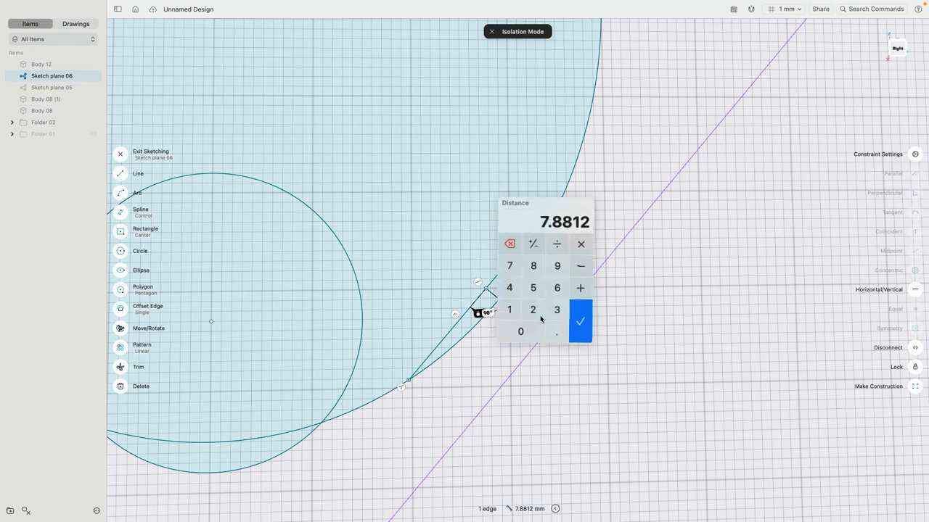
left_click(540, 317)
left_click(551, 330)
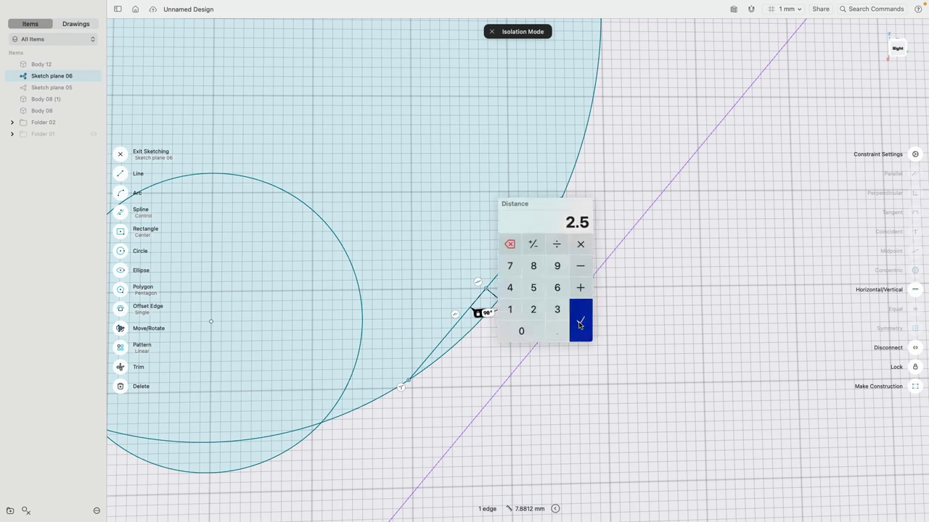
left_click(578, 321)
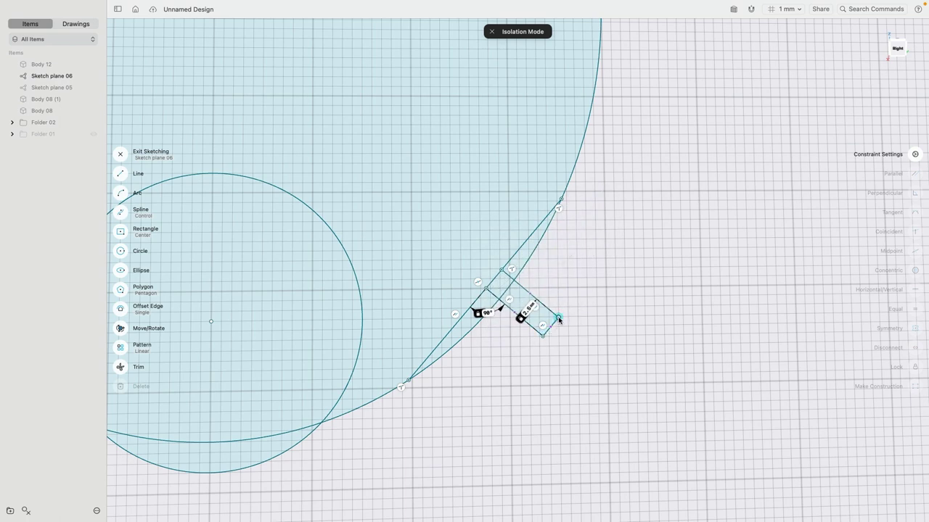
Shorten the 2.5 mm wide rectangle by pulling its outer end closer to the ellipse.
scroll(559, 319, "up", 2)
left_click_drag(541, 339, 531, 294)
left_click(543, 348)
scroll(519, 331, "up", 5)
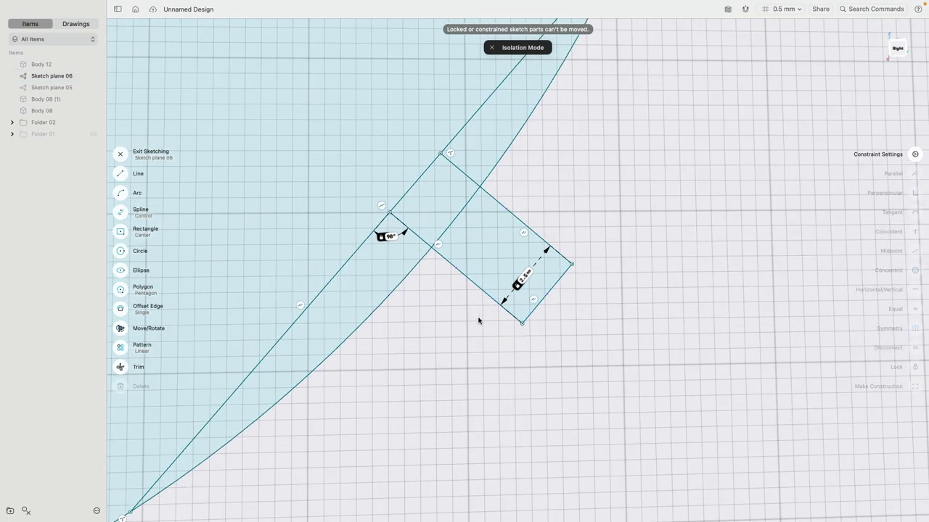
middle_click_drag(504, 324, 576, 402)
scroll(580, 403, "up", 1)
left_click_drag(607, 411, 565, 374)
left_click(628, 403)
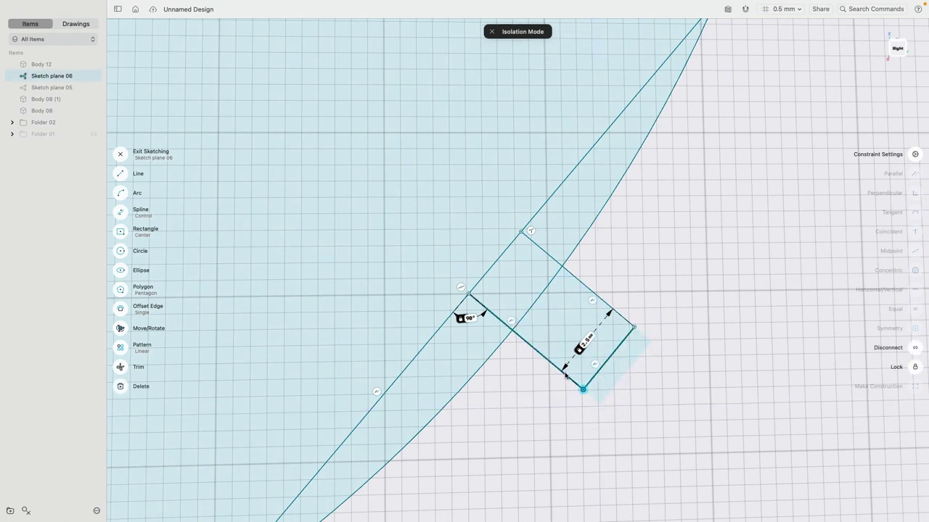
left_click(634, 327)
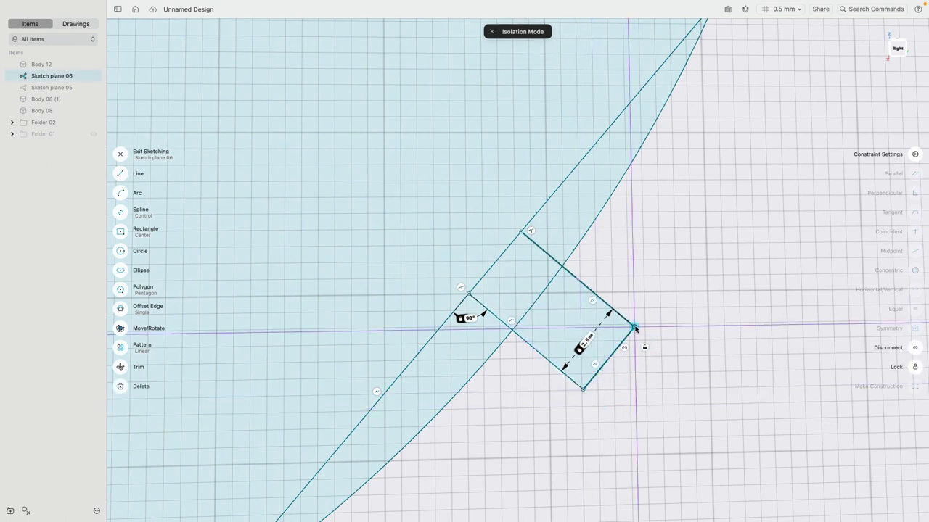
left_click_drag(634, 327, 638, 275)
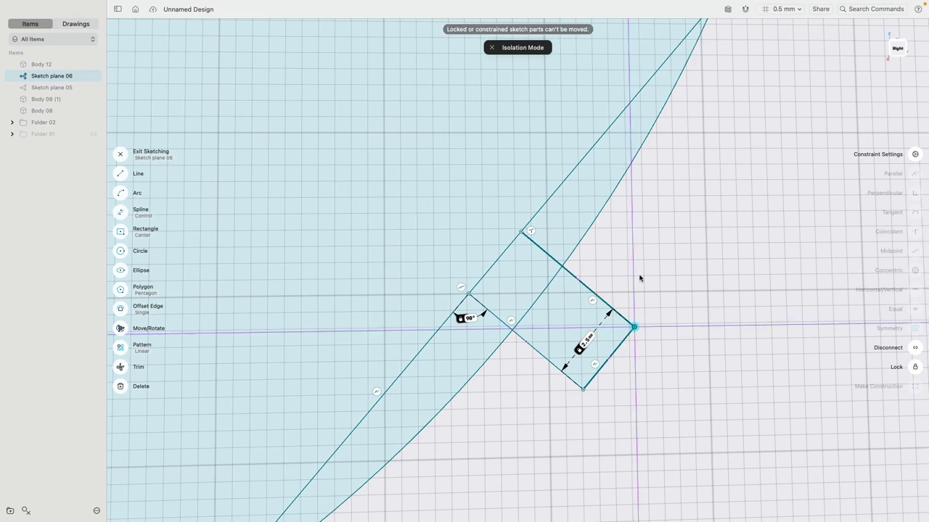
Revolve both regions of the small rectangle around its long side at the chord's midpoint into a full cylinder.
scroll(650, 263, "down", 5)
mouse_move(670, 260)
right_mouse_down()
mouse_move(612, 272)
mouse_move(626, 266)
right_mouse_up()
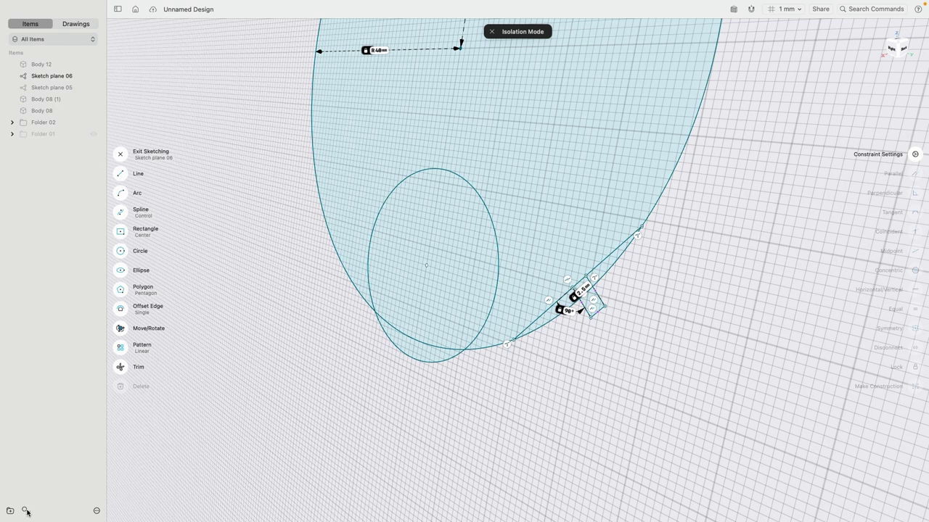
scroll(591, 301, "up", 5)
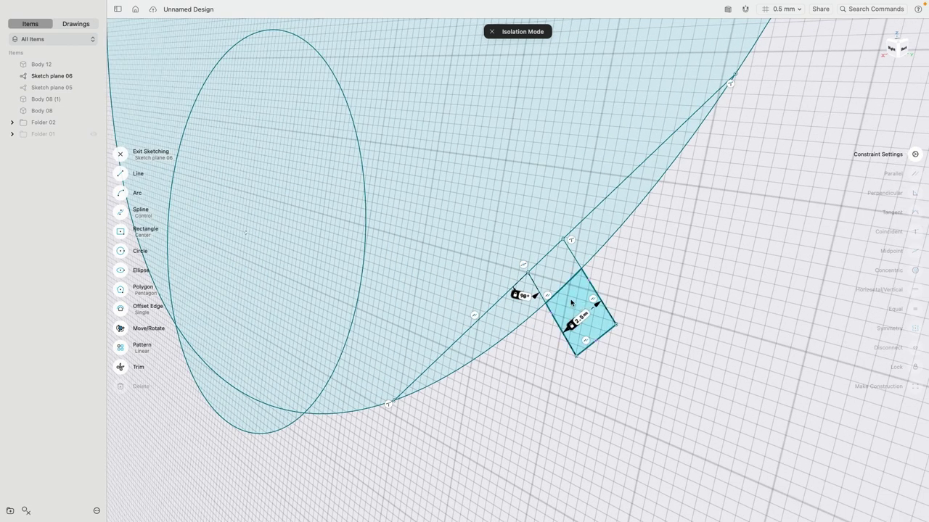
left_click(570, 302)
left_click(553, 283)
left_click(556, 328)
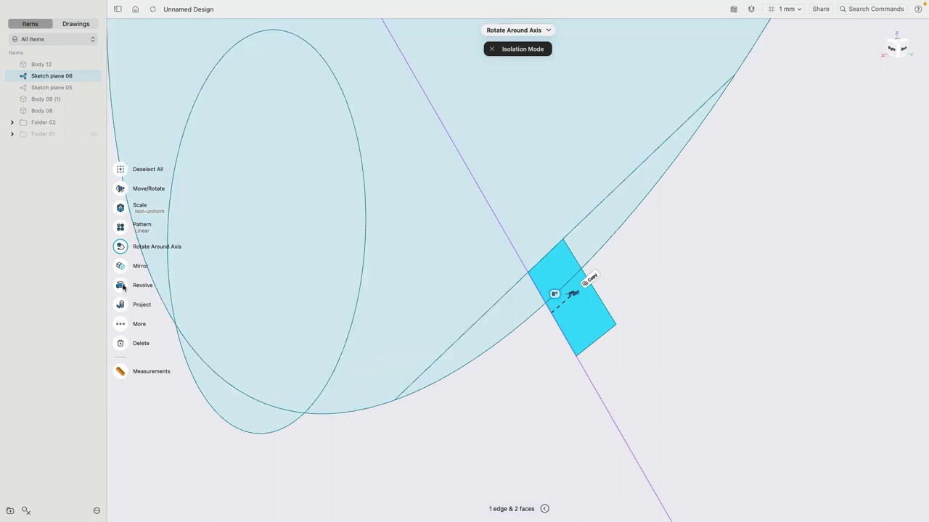
left_click(122, 286)
left_click(503, 389)
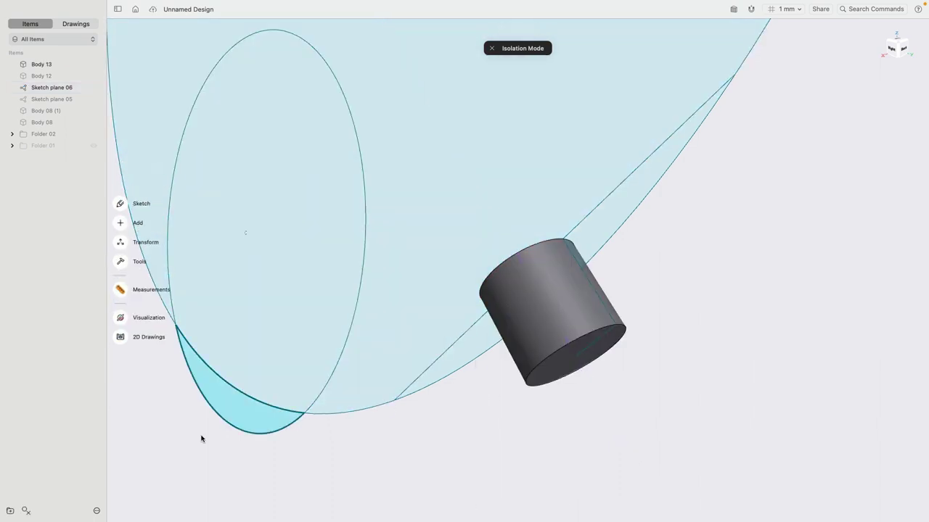
Turn off isolation to show all bodies and offset the small cylinder's outer end face slightly outward.
left_click(27, 512)
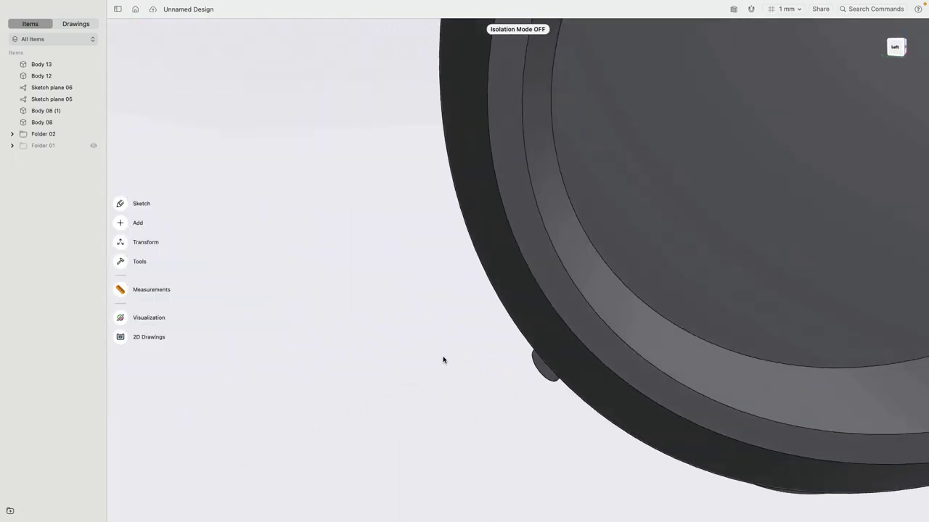
right_click_drag(442, 360, 618, 324)
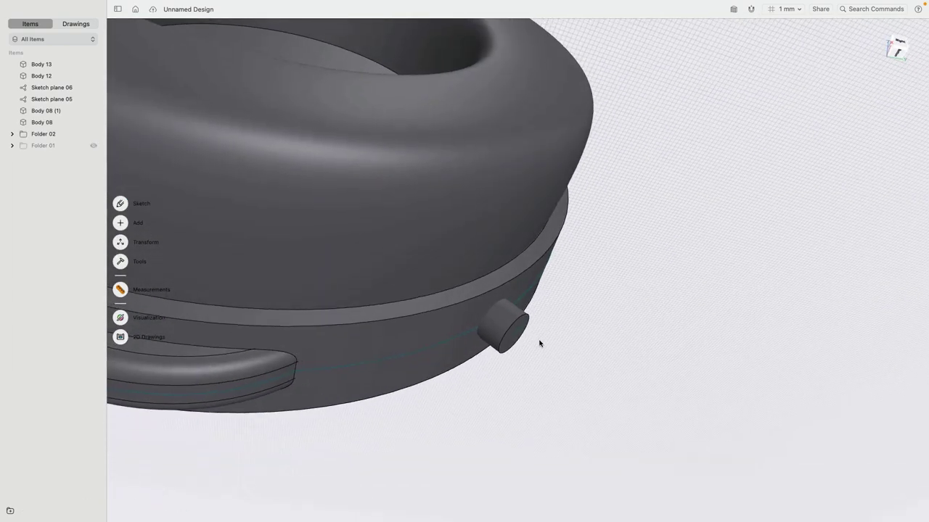
scroll(539, 342, "up", 3)
left_click(499, 352)
mouse_move(510, 355)
left_mouse_down()
mouse_move(481, 338)
mouse_move(510, 361)
left_mouse_up()
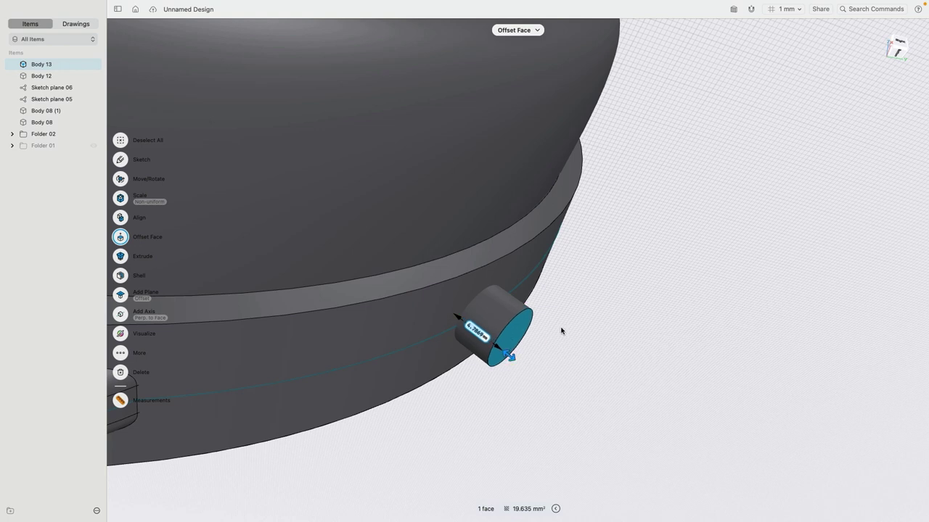
right_click_drag(560, 329, 536, 345)
left_click(587, 320)
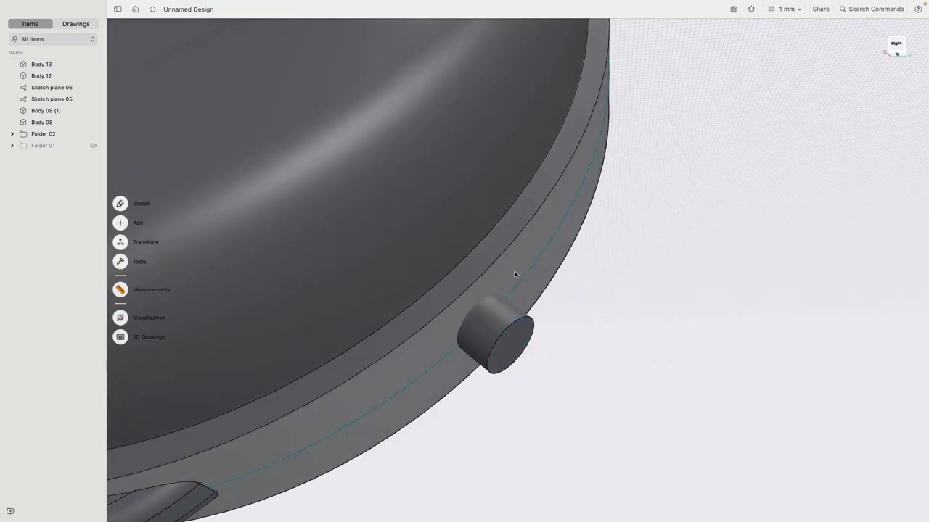
Subtract the small cylinder from the ear cup's rim body, keeping the cylinder as a separate body.
left_click(488, 318)
scroll(498, 320, "down", 3)
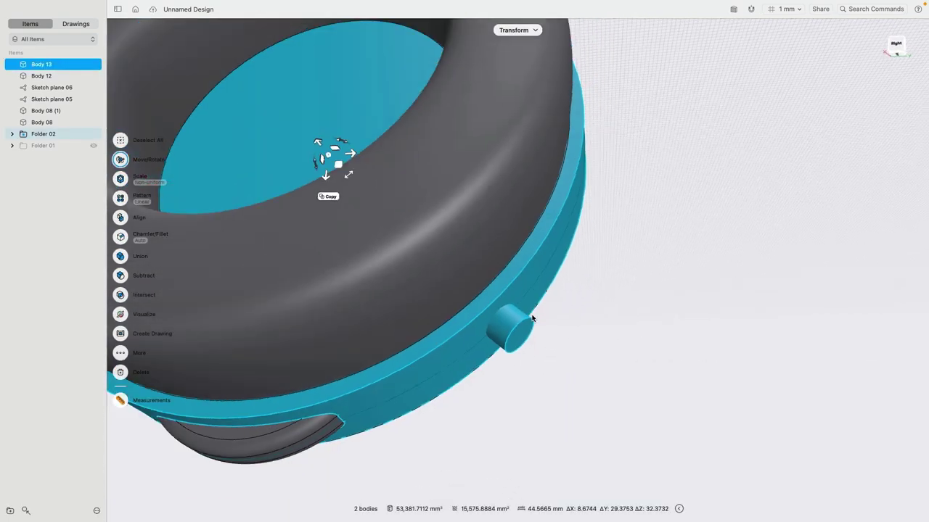
scroll(504, 338, "up", 3)
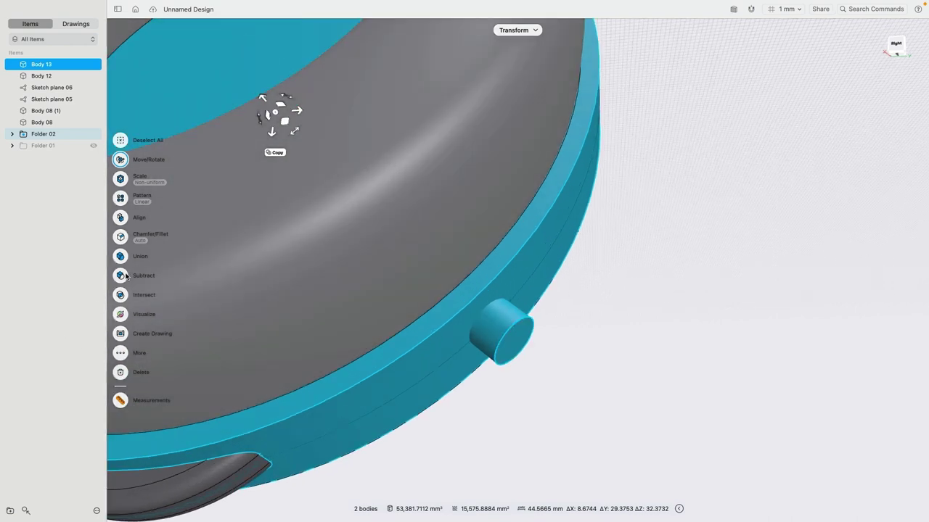
left_click(120, 276)
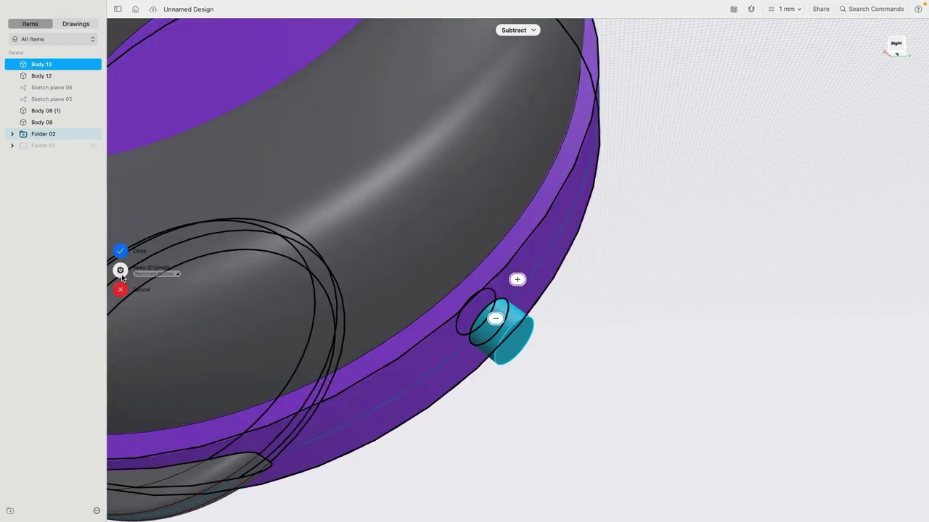
left_click(121, 252)
scroll(561, 391, "up", 3)
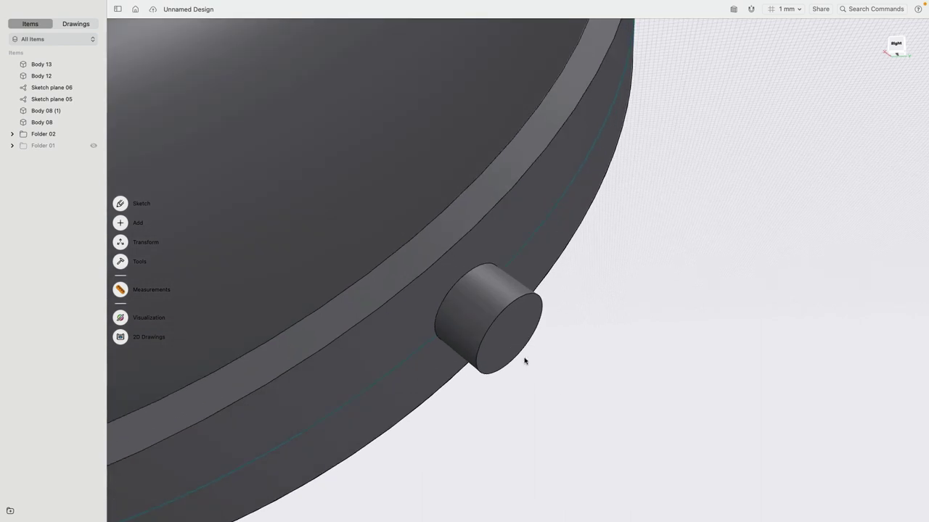
Replace the small cylinder's outer end face with the curved outer face of the ear cup's rim.
left_click(513, 342)
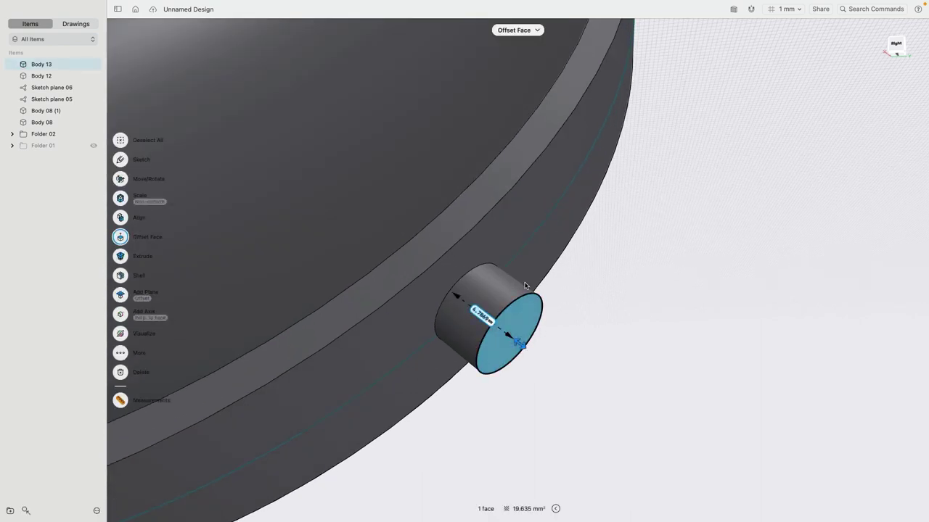
left_click(537, 262)
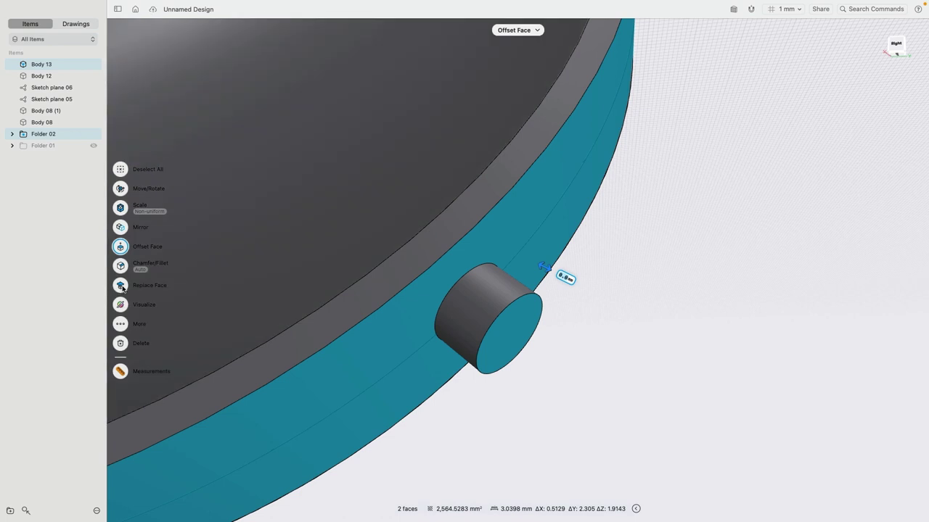
left_click(120, 285)
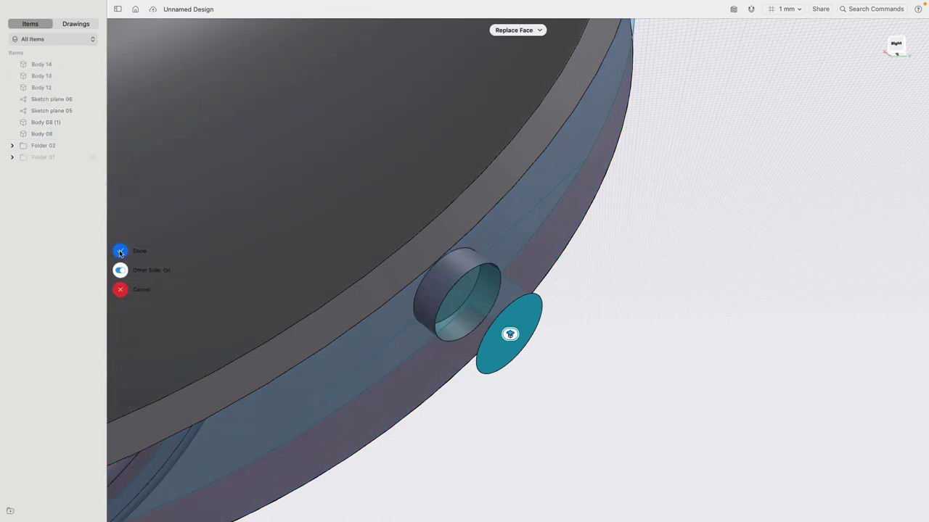
left_click(120, 251)
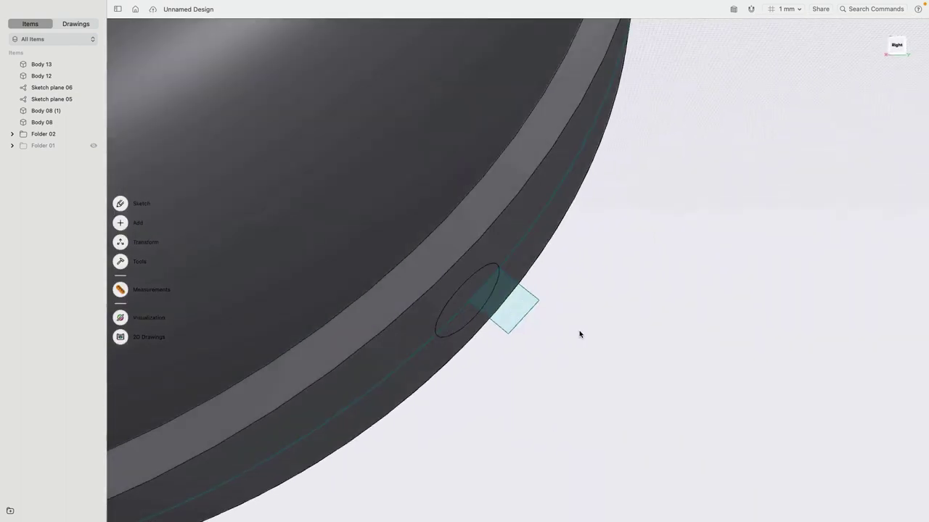
Offset the small button's outer face 1 mm outward from the rim.
left_click(474, 299)
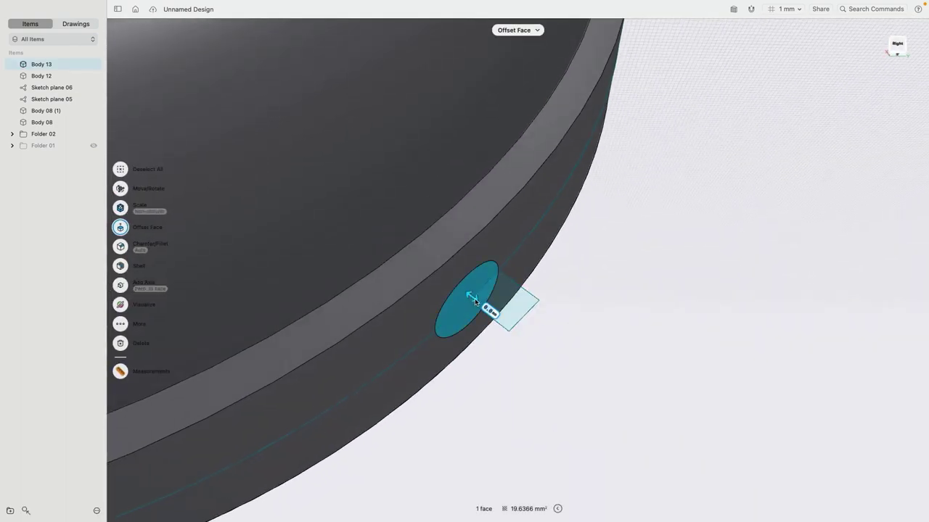
left_click_drag(479, 301, 486, 309)
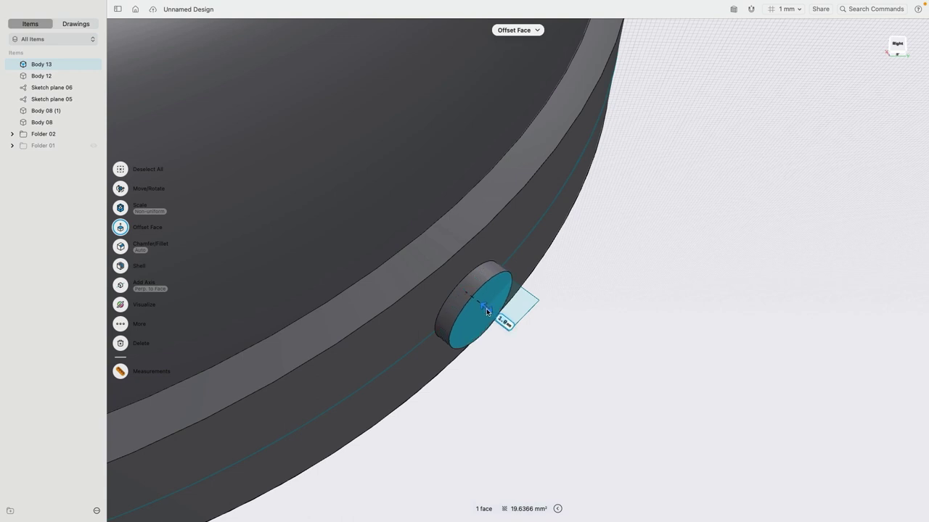
left_click(597, 266)
right_click_drag(597, 266, 604, 293)
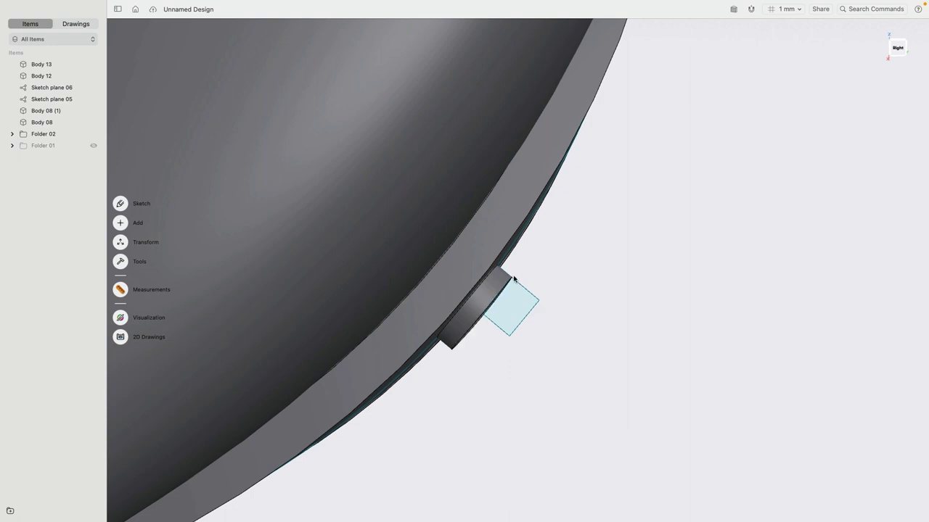
scroll(522, 312, "down", 3)
right_click_drag(555, 285, 524, 226)
left_click(526, 227)
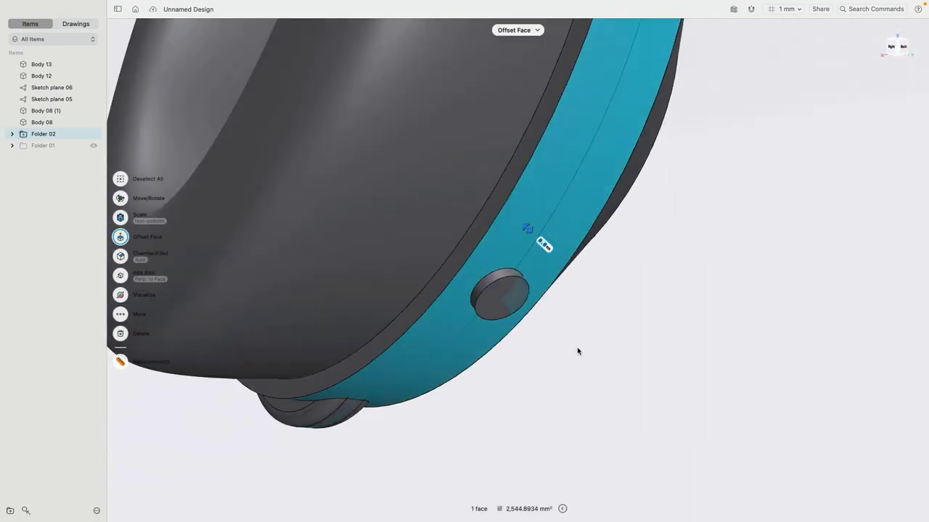
left_click(578, 350)
Fillet the button's outer circular edge by 0.5 mm with G2 continuity.
scroll(578, 362, "down", 3)
right_click_drag(577, 362, 505, 351)
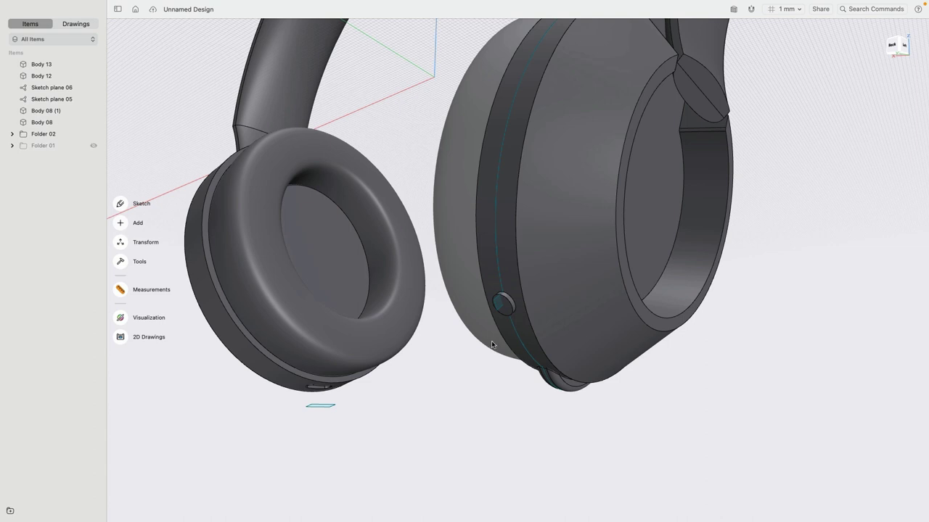
scroll(493, 339, "up", 5)
left_click(527, 267)
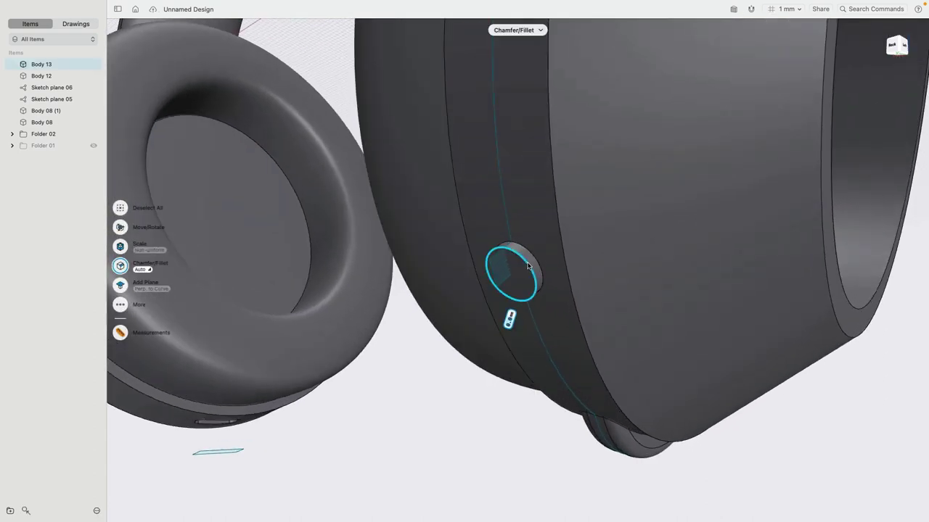
scroll(518, 332, "up", 2)
right_click_drag(530, 339, 580, 299)
left_click_drag(575, 289, 585, 291)
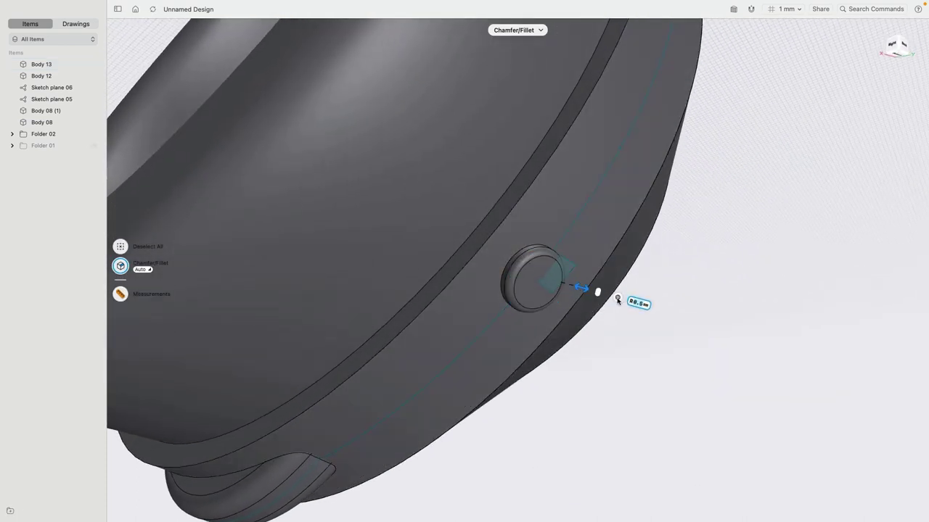
left_click(618, 298)
left_click(636, 317)
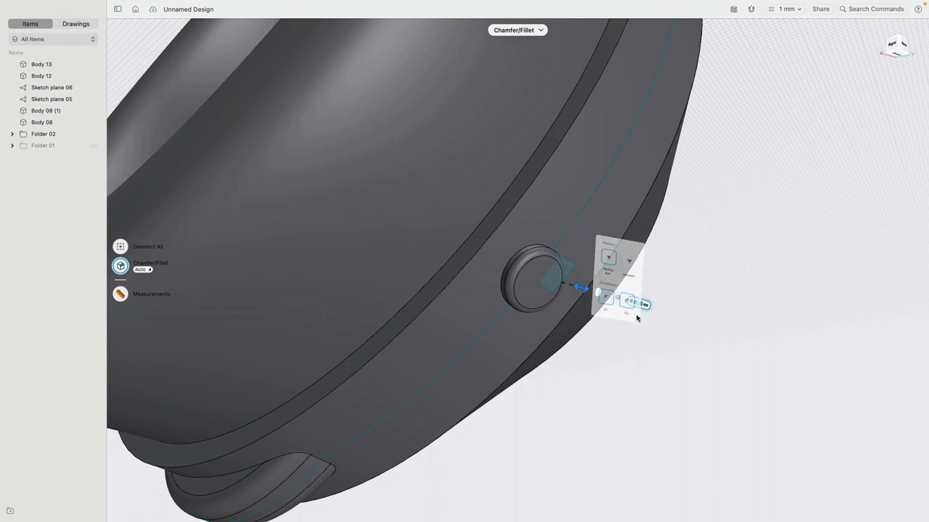
Fillet the edge of the rim hole around the button with G2 continuity.
left_click(538, 247)
mouse_move(541, 250)
left_mouse_down()
mouse_move(538, 241)
mouse_move(542, 252)
left_mouse_up()
left_click(552, 296)
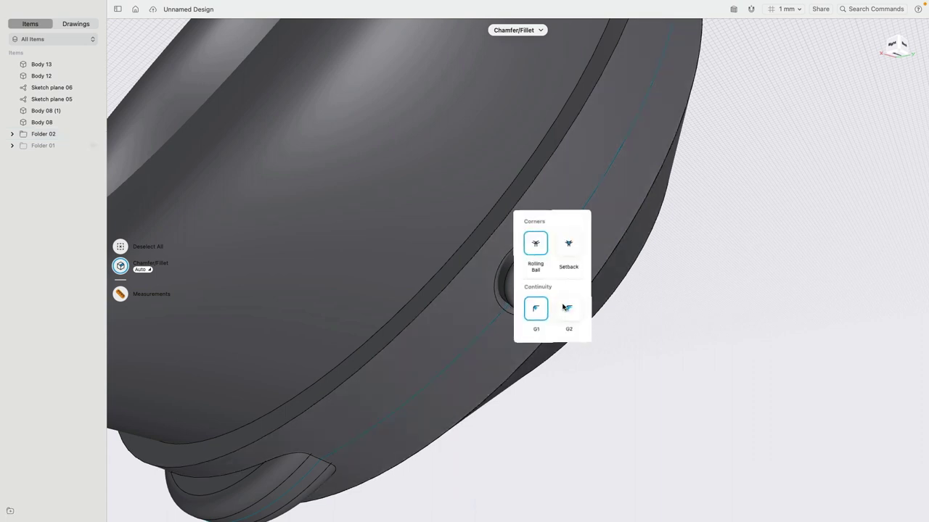
left_click(597, 423)
Fillet the rim edge of the recess around the protruding curved wheel by 0.5 mm with G2 continuity.
middle_click_drag(501, 399, 681, 234)
scroll(500, 272, "up", 5)
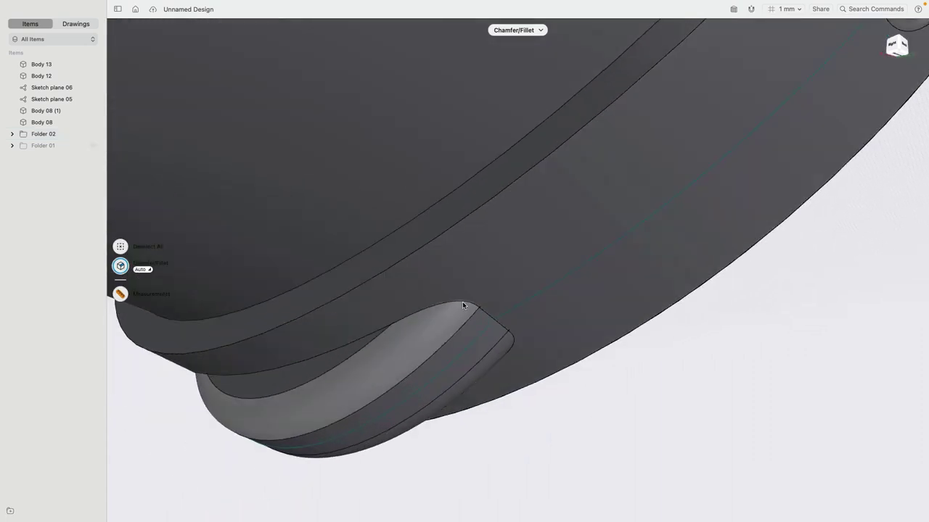
left_click(468, 308)
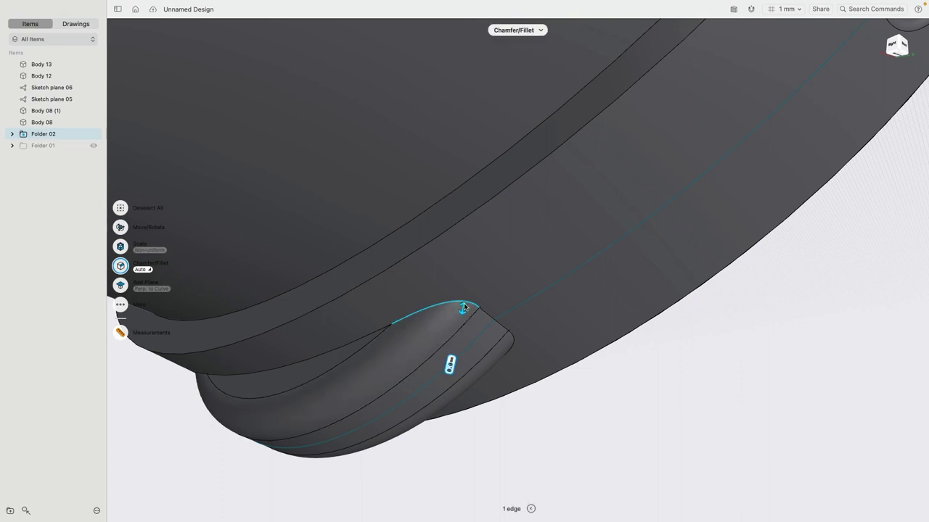
left_click_drag(465, 302, 465, 300)
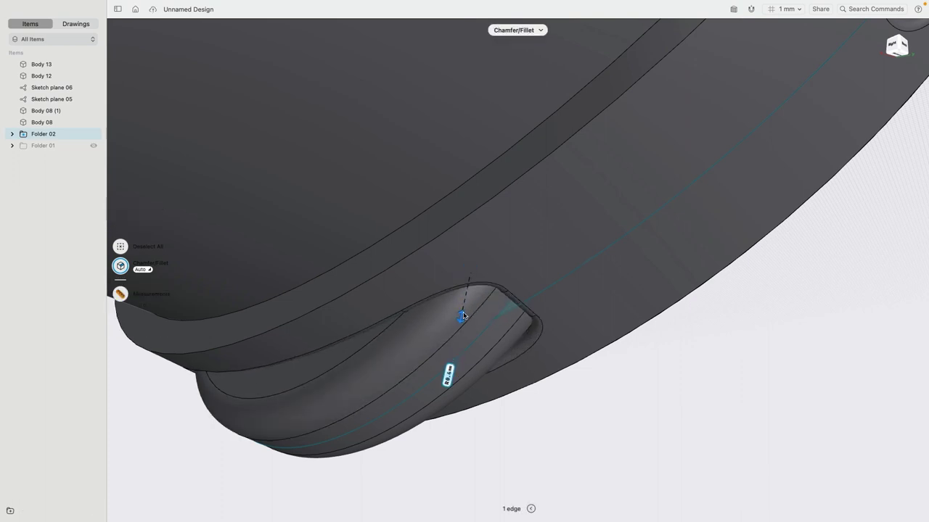
left_click_drag(463, 318, 463, 320)
left_click(451, 356)
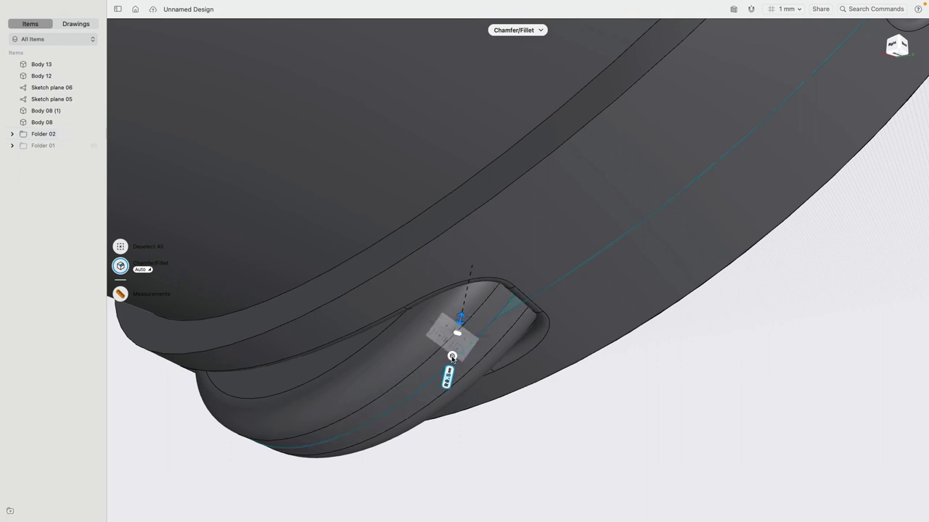
left_click(468, 373)
Fillet the outer edge of the slot in the other ear cup's rim by 0.5 mm with G2 continuity.
scroll(605, 423, "down", 4)
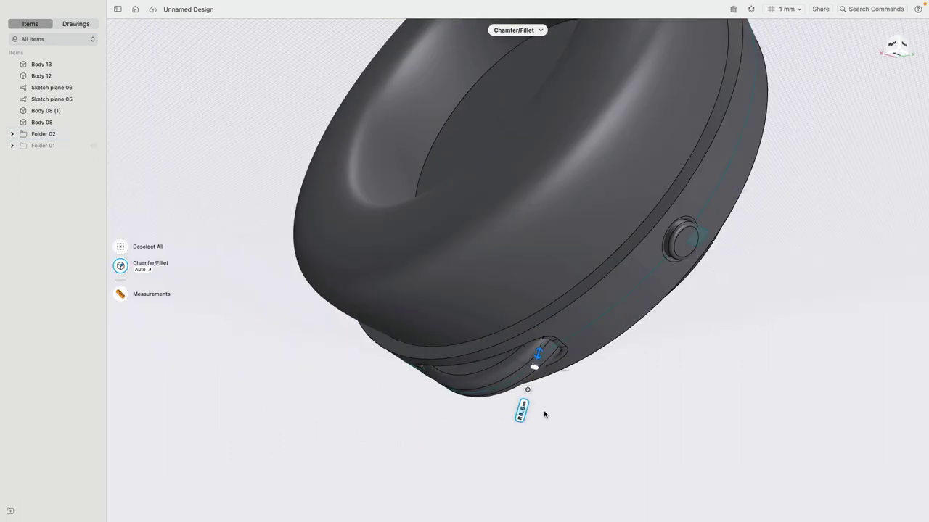
right_click_drag(544, 414, 638, 361)
scroll(517, 290, "up", 5)
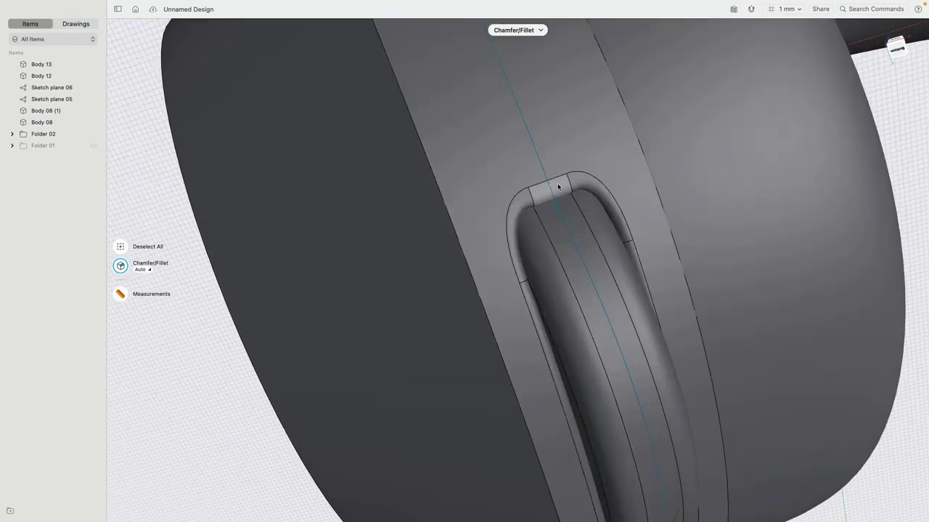
scroll(541, 261, "down", 5)
right_click_drag(541, 261, 568, 323)
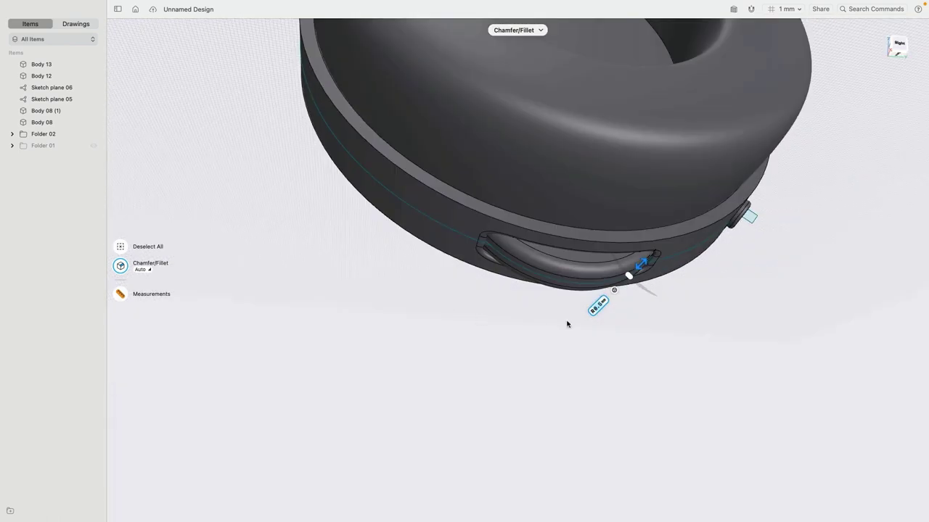
middle_click_drag(642, 312, 490, 297)
scroll(490, 297, "down", 5)
right_click_drag(465, 247, 442, 232)
scroll(428, 318, "up", 8)
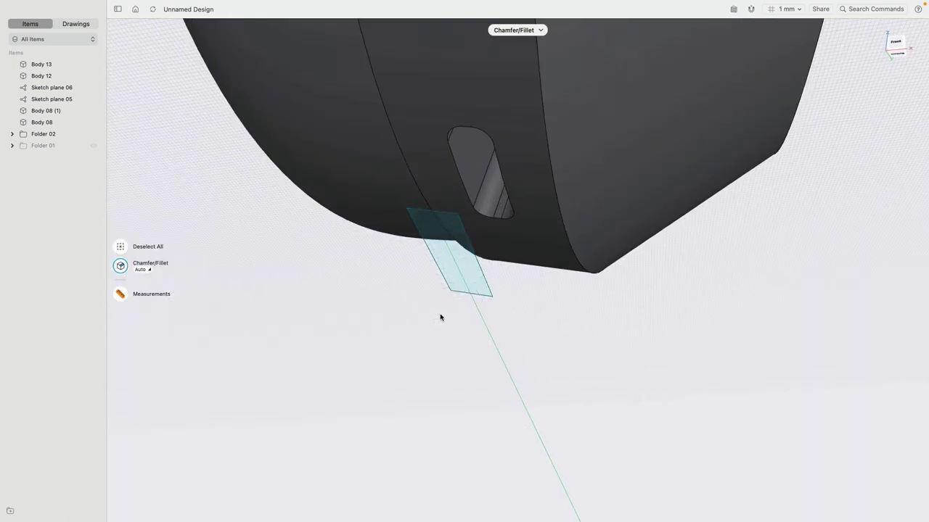
right_click_drag(440, 317, 644, 293)
scroll(620, 289, "up", 3)
left_click(659, 294)
scroll(658, 295, "up", 3)
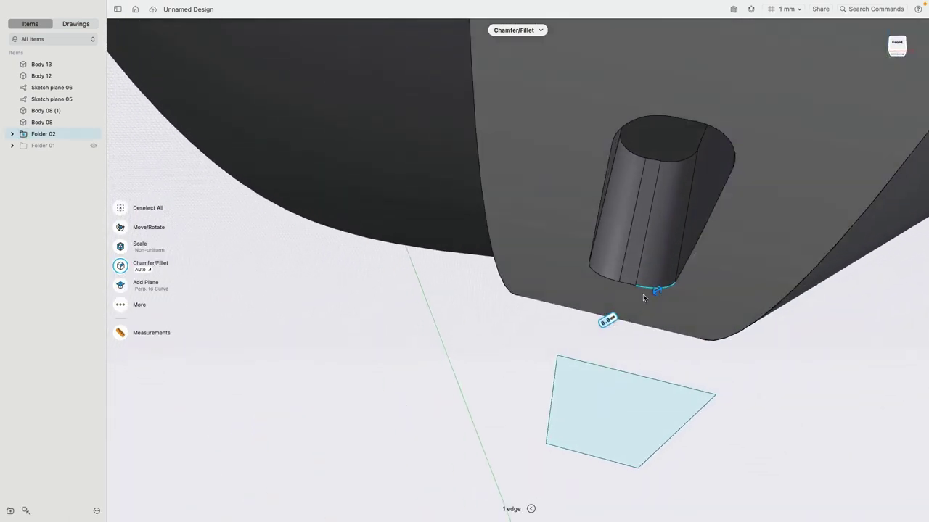
left_click_drag(656, 290, 648, 296)
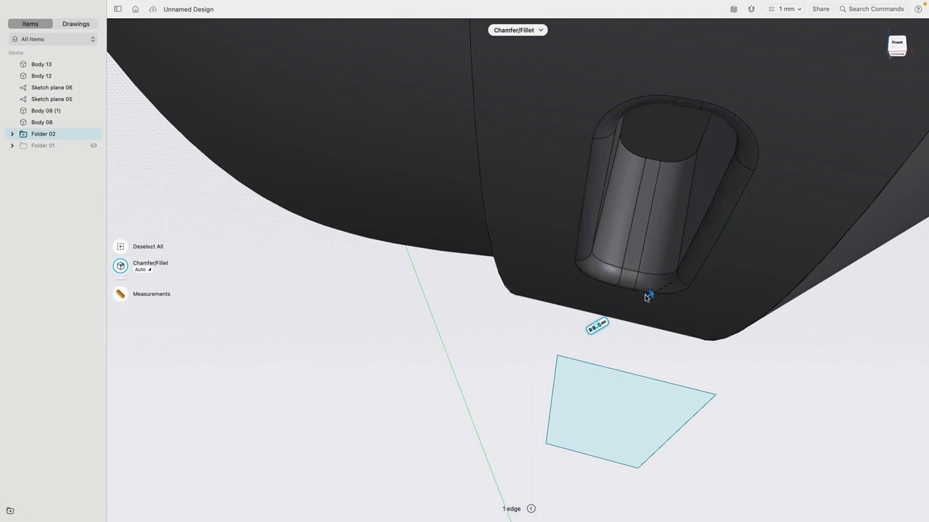
left_click(615, 314)
left_click(631, 328)
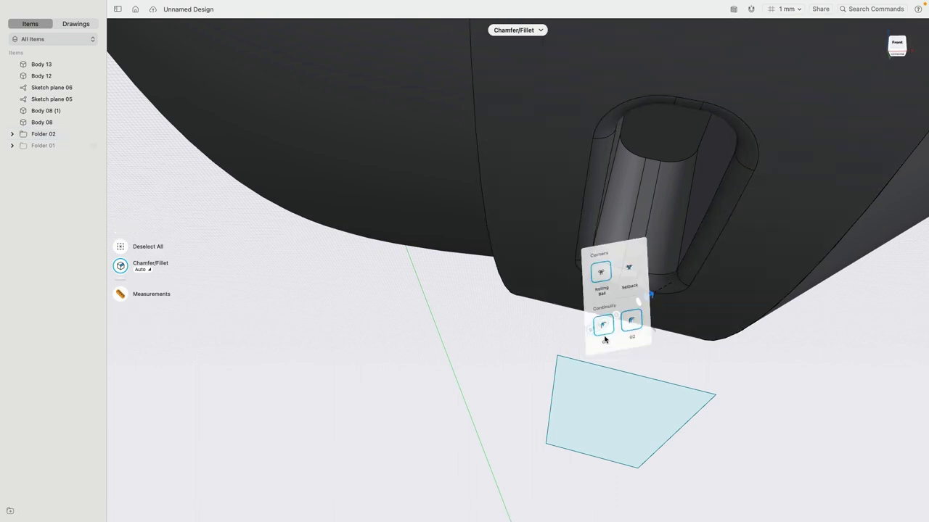
Union the rim and the outer housing of the ear cup that has the slot.
scroll(456, 375, "down", 8)
scroll(455, 374, "down", 3)
right_click_drag(455, 375, 445, 326)
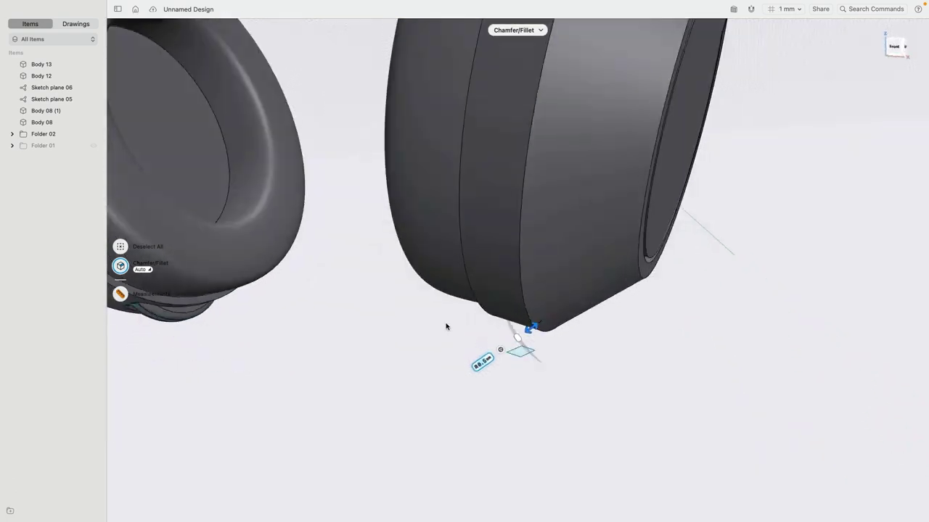
scroll(439, 310, "down", 5)
right_click_drag(431, 294, 500, 266)
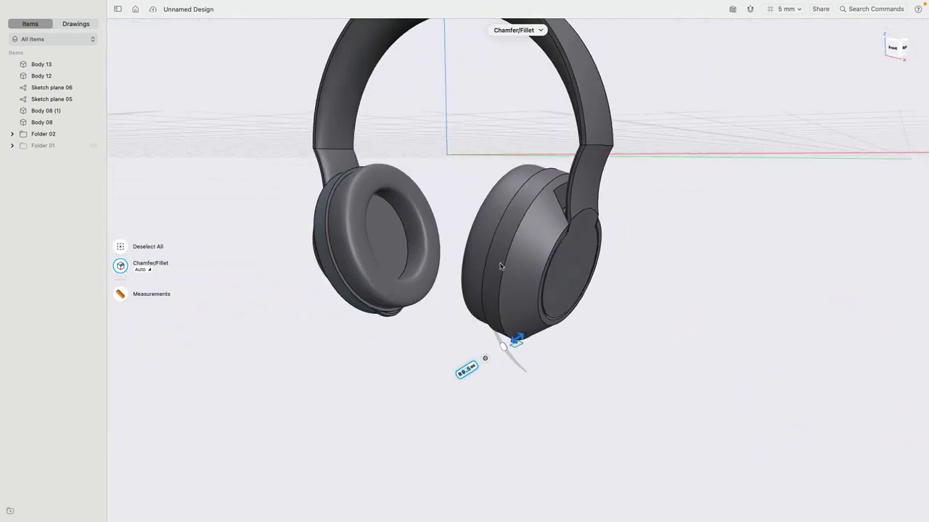
left_click(537, 234)
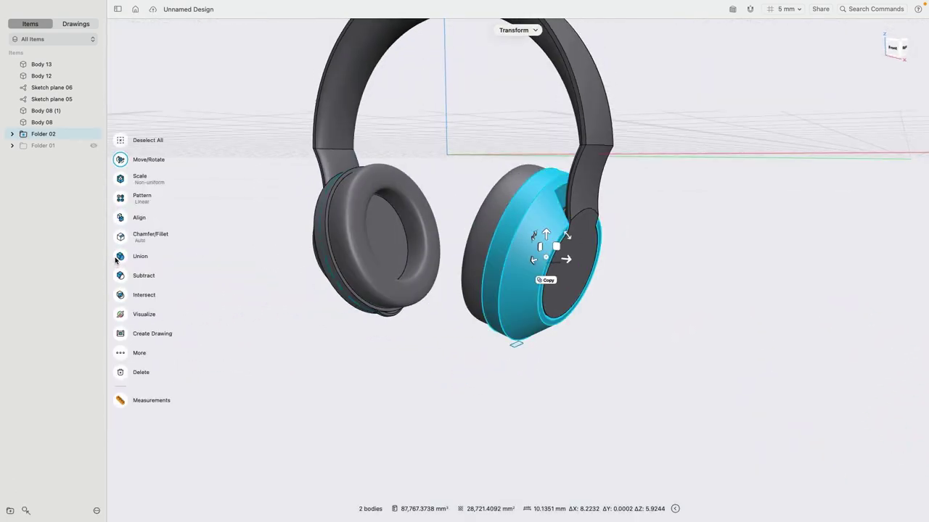
left_click(117, 258)
left_click(120, 251)
Union the outer housing and the rim of the ear cup that carries the button and wheel.
right_click_drag(312, 326, 394, 336)
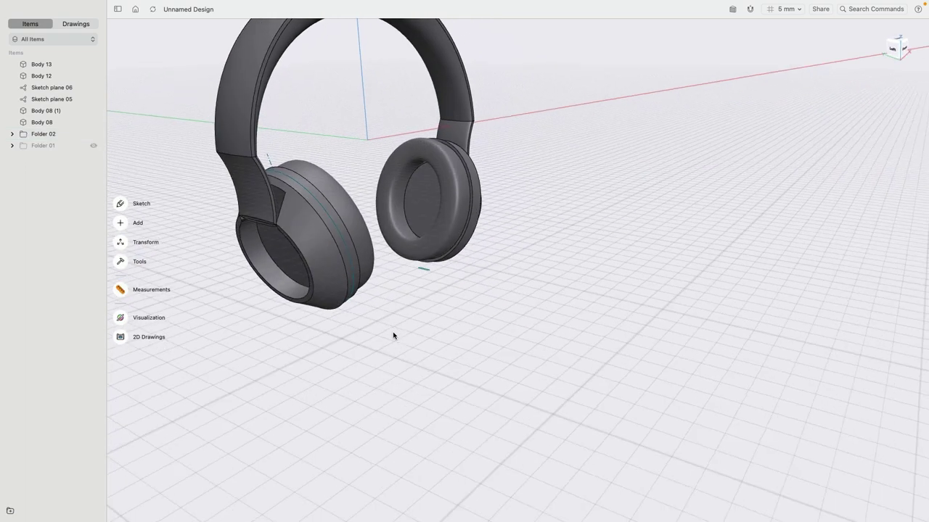
scroll(304, 243, "up", 5)
left_click(311, 231)
double_click(312, 230)
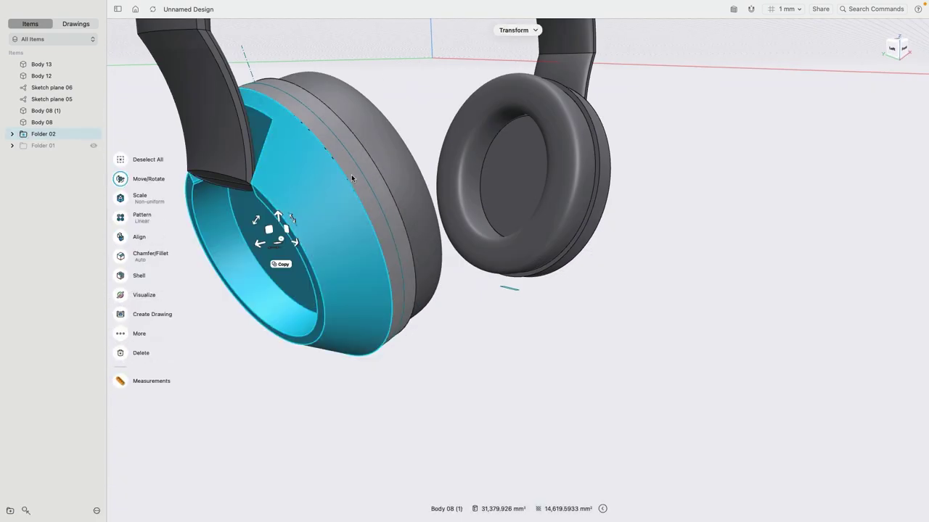
left_click(354, 179)
left_click(121, 258)
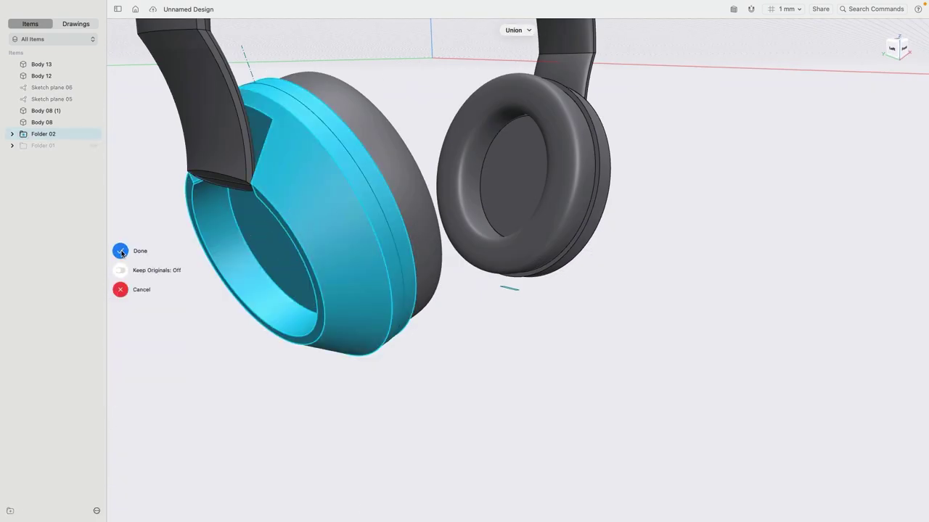
left_click(121, 252)
right_click_drag(525, 352, 493, 352)
middle_click_drag(577, 262, 618, 356)
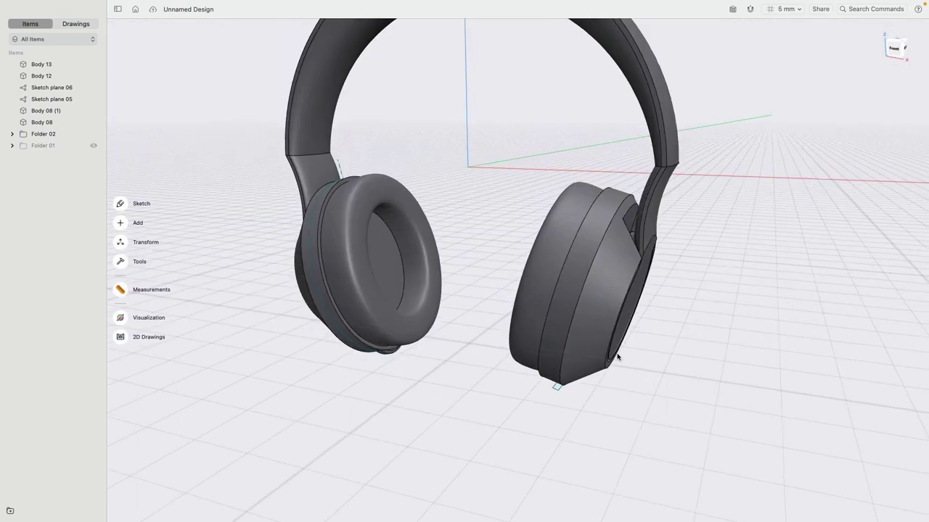
Delete the connecting arm above the ear cup that has no outer cover disc.
double_click(298, 185)
right_click_drag(297, 185, 327, 196)
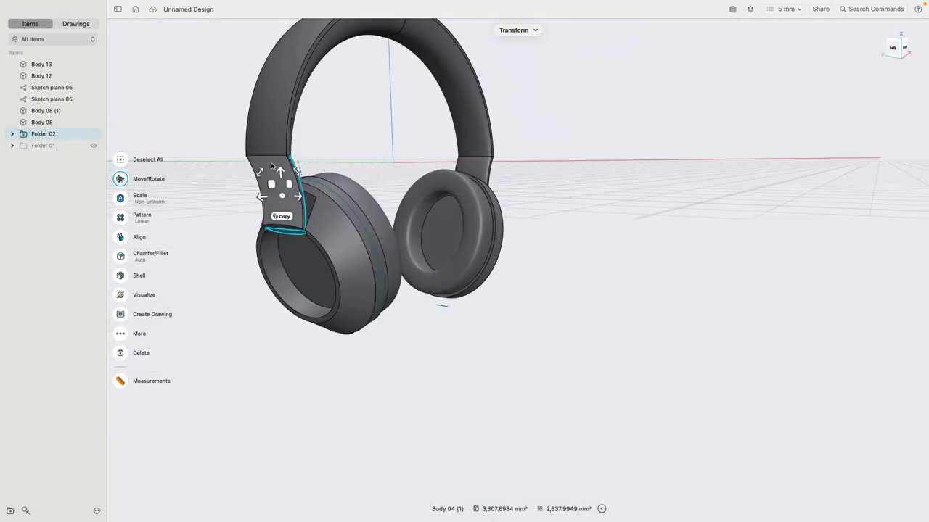
left_click(122, 373)
Mirror the arm with its cover disc across the headphones' central plane onto the other ear cup, keeping the original.
right_click_drag(545, 298, 617, 184)
scroll(588, 174, "up", 4)
left_click(531, 224)
double_click(533, 225)
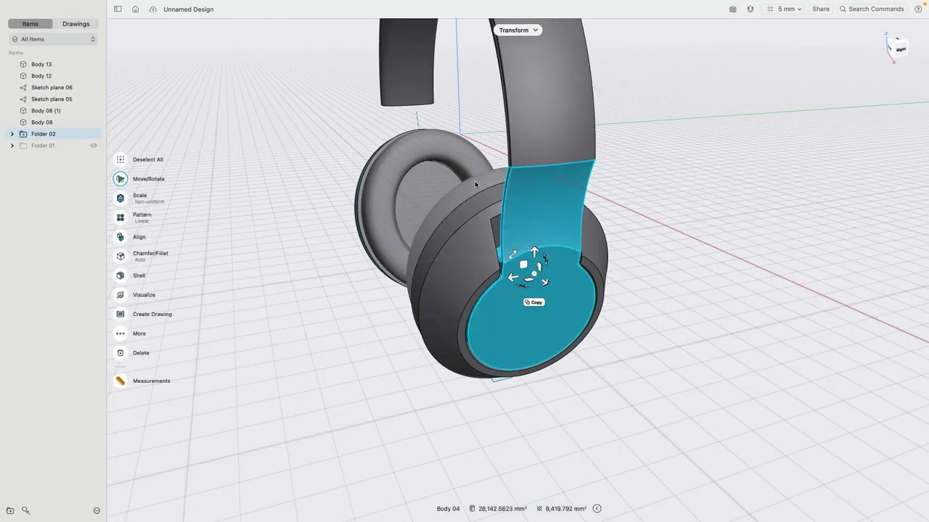
right_click_drag(533, 225, 421, 242)
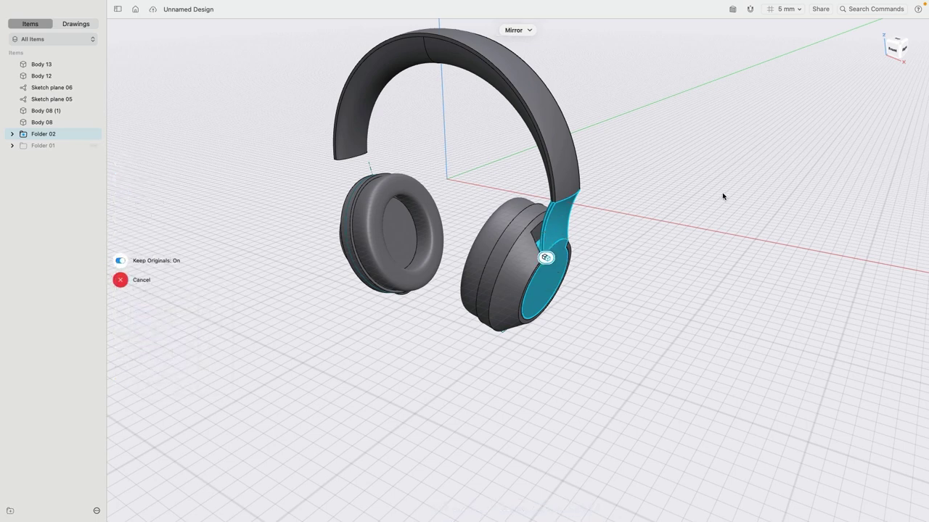
right_click_drag(723, 197, 745, 161)
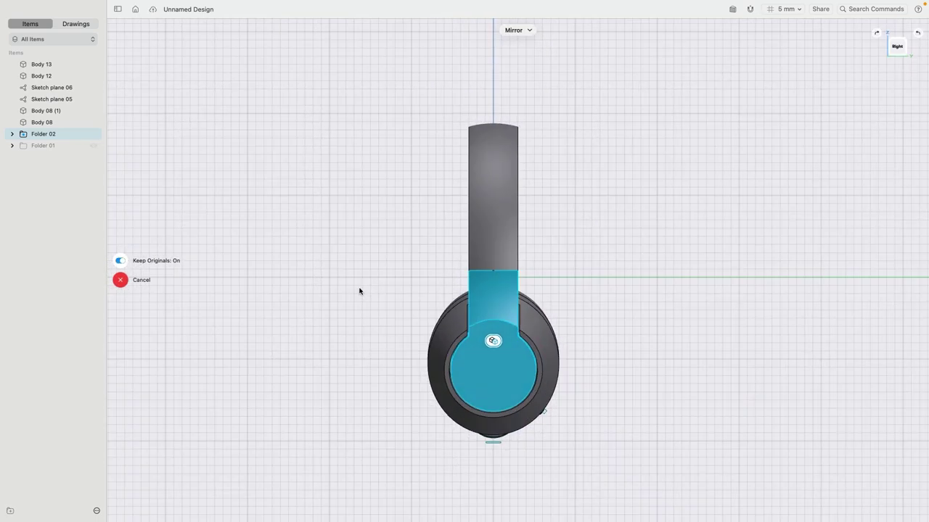
left_click(121, 251)
Union the headband with the connecting arms on both sides.
right_click_drag(284, 209, 581, 258)
scroll(581, 258, "up", 10)
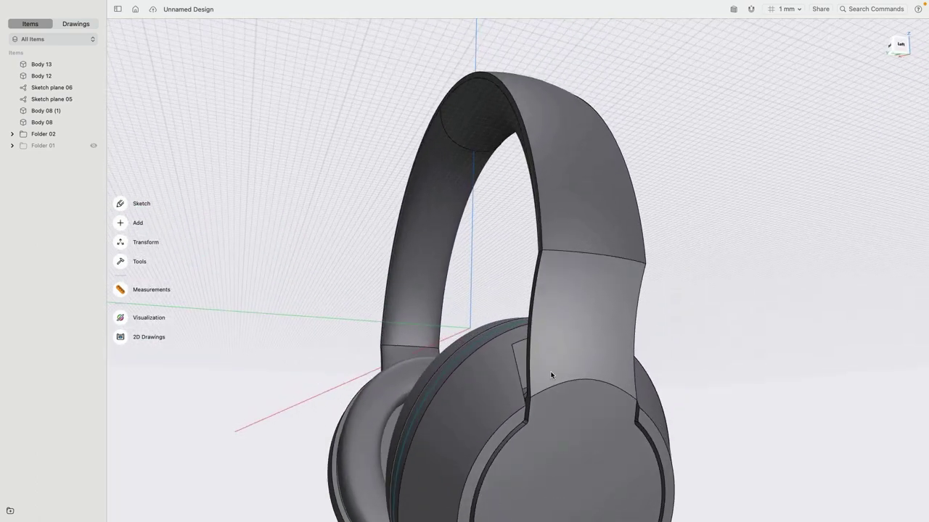
right_click_drag(492, 260, 524, 268)
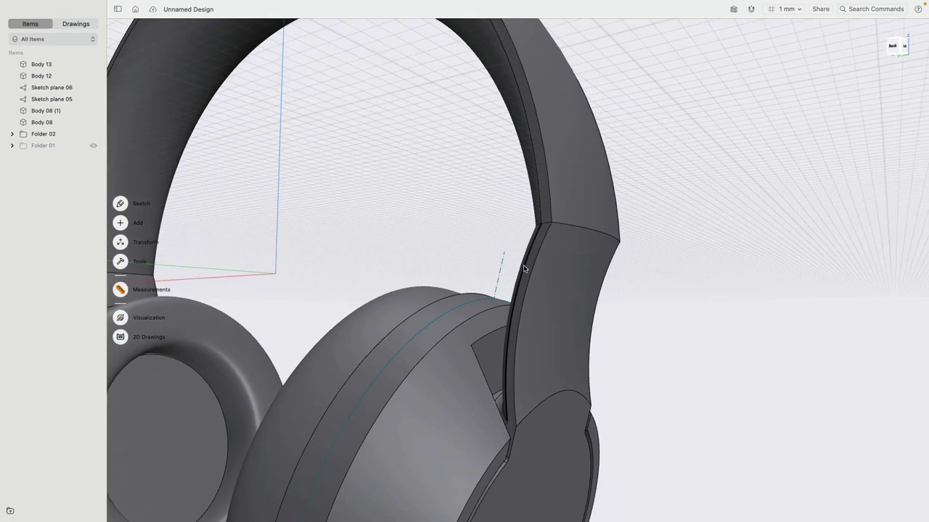
scroll(527, 270, "down", 4)
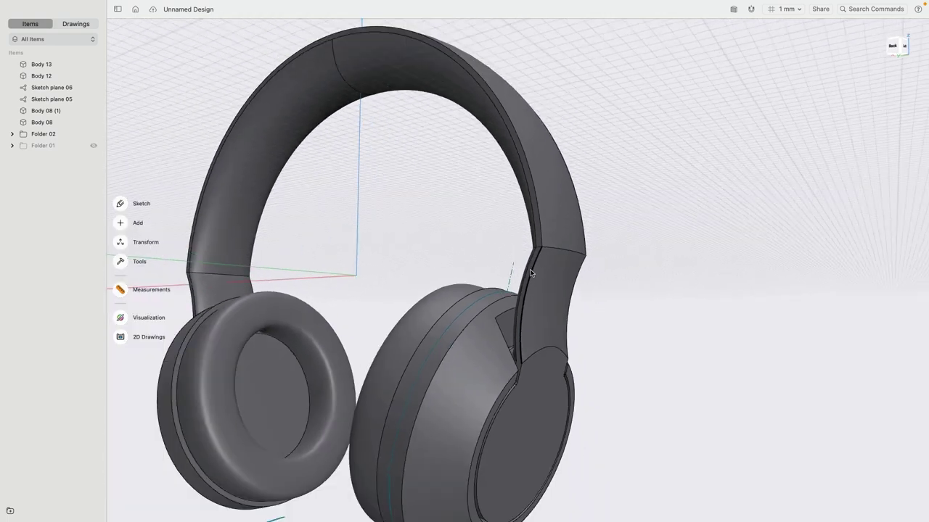
double_click(550, 276)
double_click(561, 215)
right_click_drag(453, 243, 477, 204)
scroll(421, 213, "down", 3)
scroll(397, 266, "down", 4)
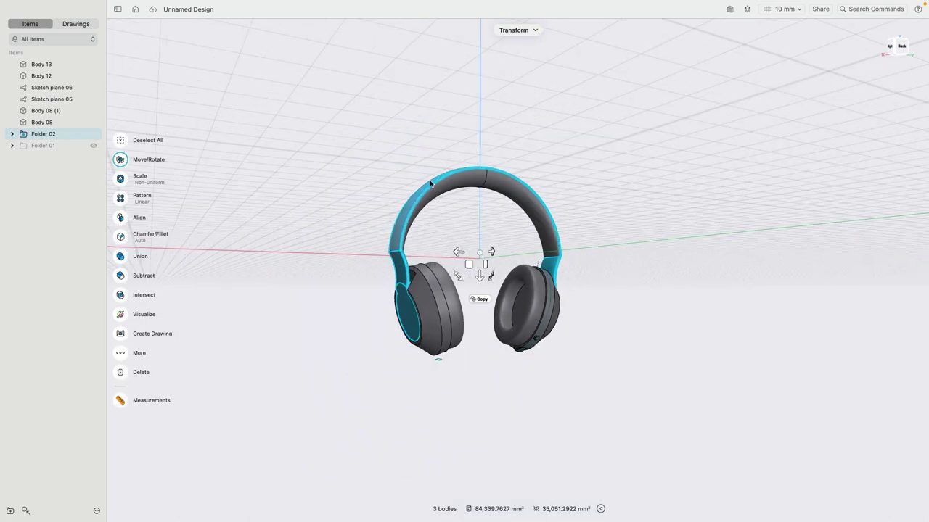
right_click_drag(430, 183, 416, 222)
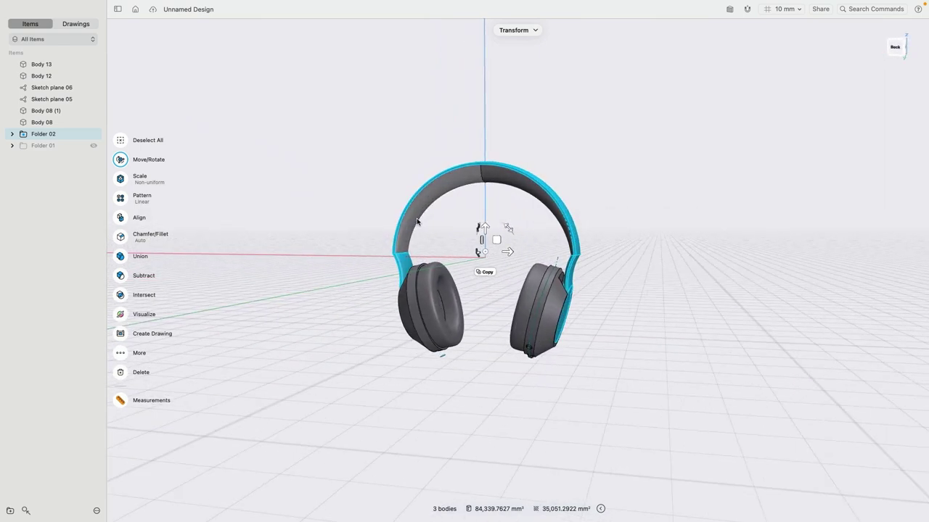
left_click(121, 256)
left_click(120, 251)
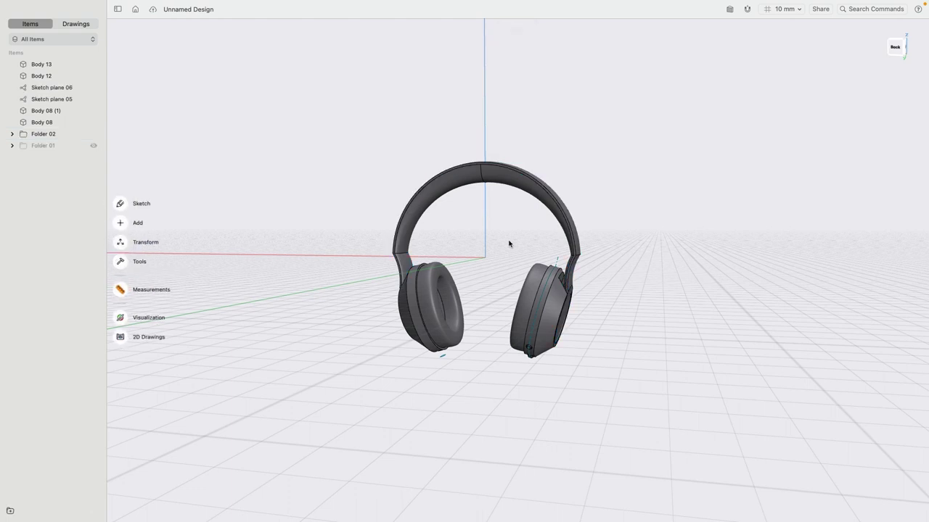
Try 6 mm fillets on the outer edges where one arm meets the headband and the cover disc, and undo both.
scroll(655, 244, "up", 10)
right_click_drag(586, 311, 563, 297)
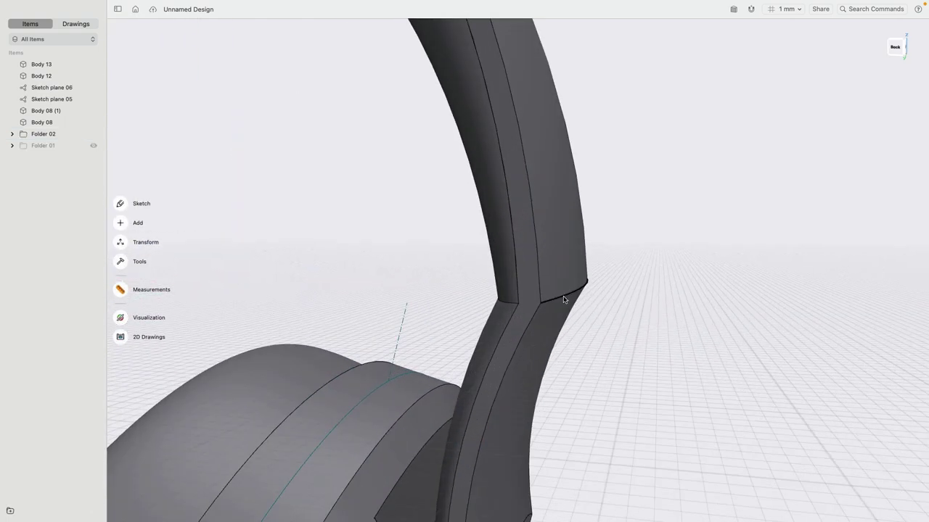
left_click(563, 297)
right_click_drag(621, 295, 610, 295)
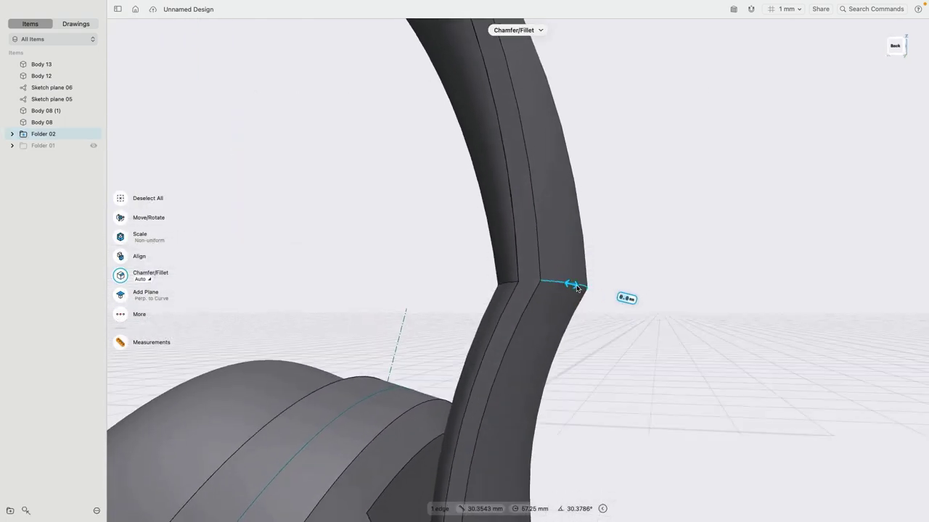
left_click_drag(577, 288, 583, 288)
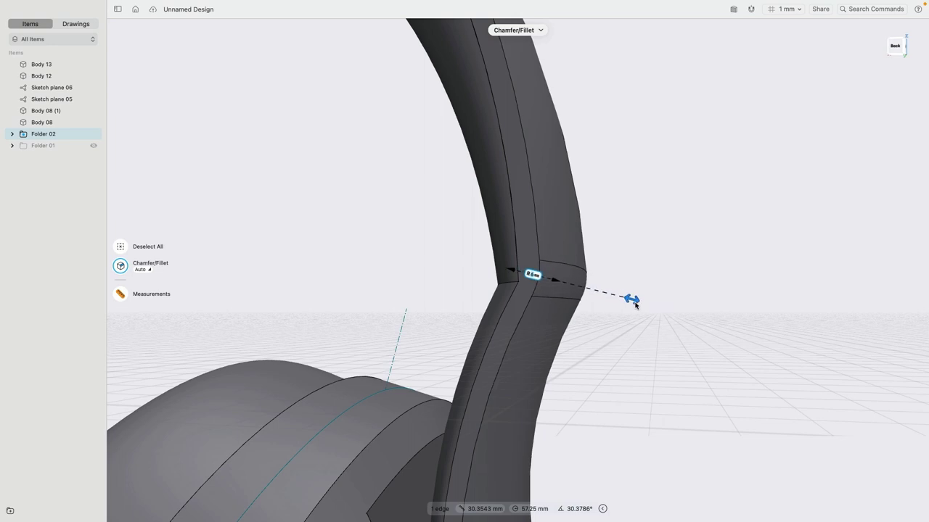
scroll(637, 302, "down", 5)
mouse_move(668, 299)
right_mouse_down()
mouse_move(562, 315)
mouse_move(640, 324)
mouse_move(655, 291)
right_mouse_up()
left_click(597, 326)
left_click_drag(597, 326, 617, 335)
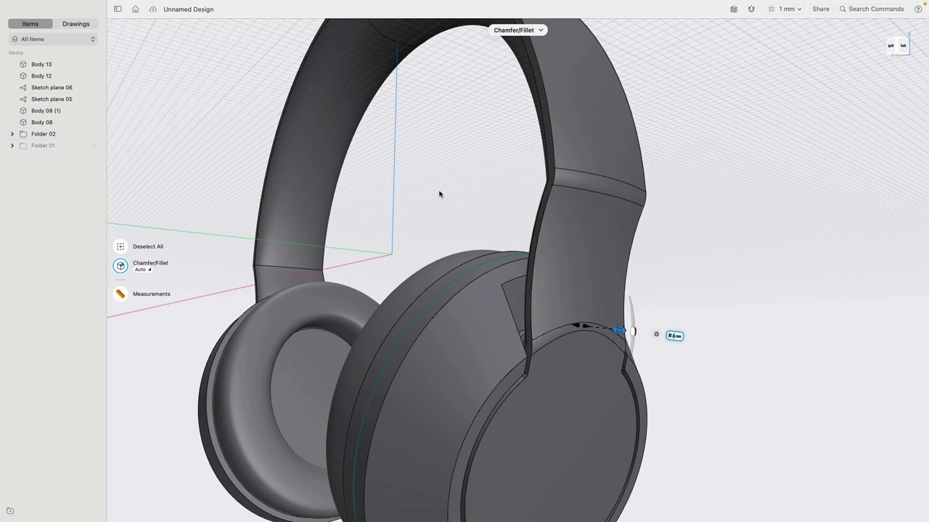
key("super+z")
key("super+z")
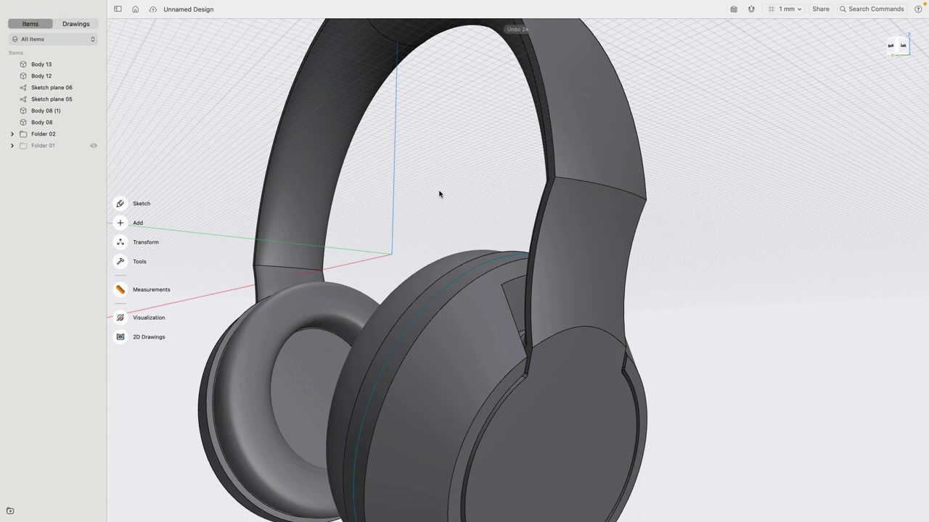
Fillet the ear cup housing's outer edge around the cover disc and its edge next to the rim by 1 mm.
scroll(442, 101, "down", 3)
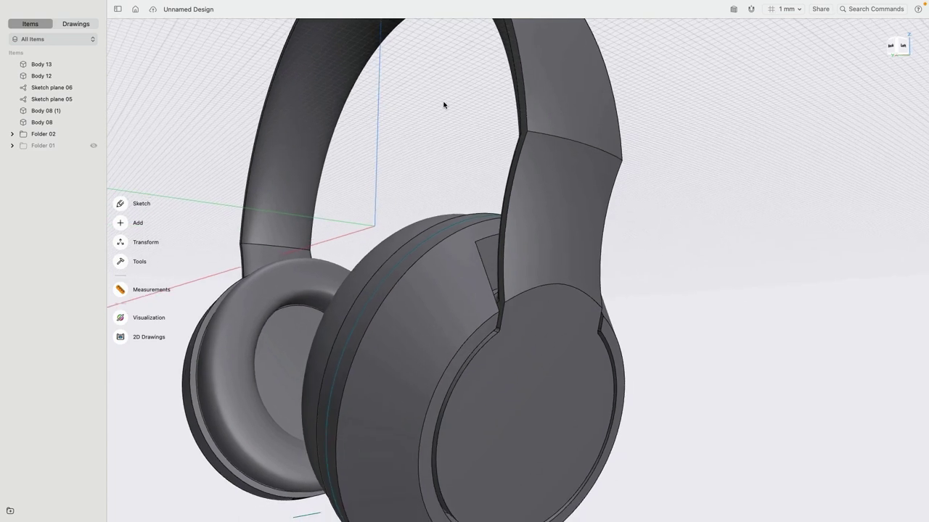
left_click(489, 312)
scroll(478, 321, "down", 3)
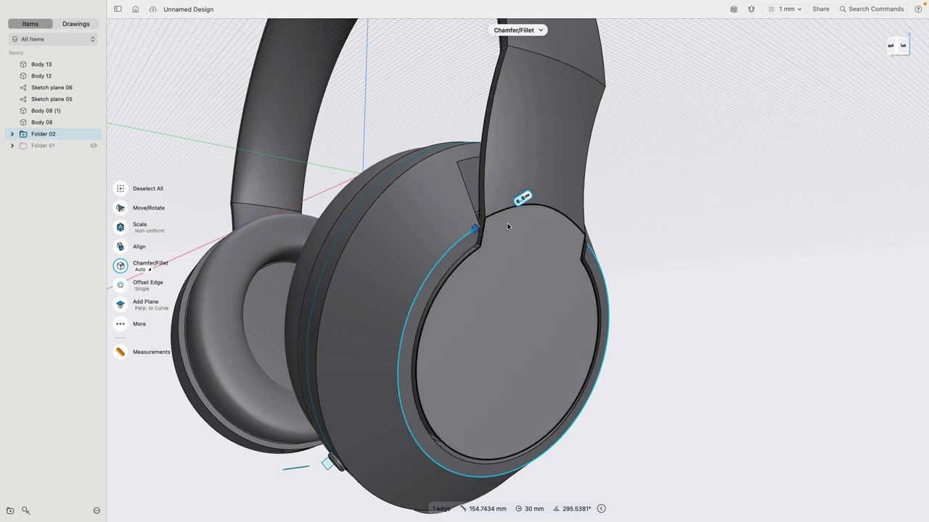
left_click(642, 202)
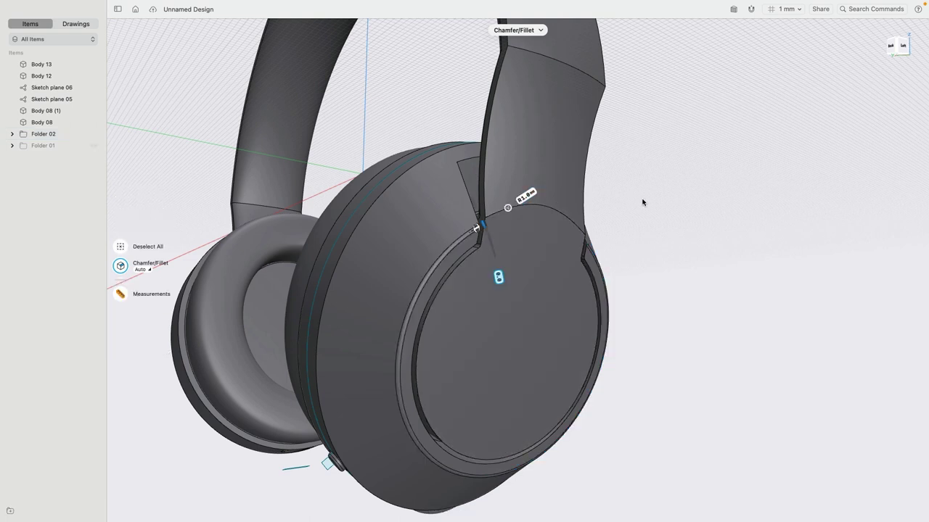
left_click(453, 148)
left_click_drag(453, 145, 462, 148)
Fillet the outer edges where the arm meets the headband and the cover disc by 1 mm.
middle_click_drag(642, 132, 635, 232)
right_click_drag(635, 235, 540, 178)
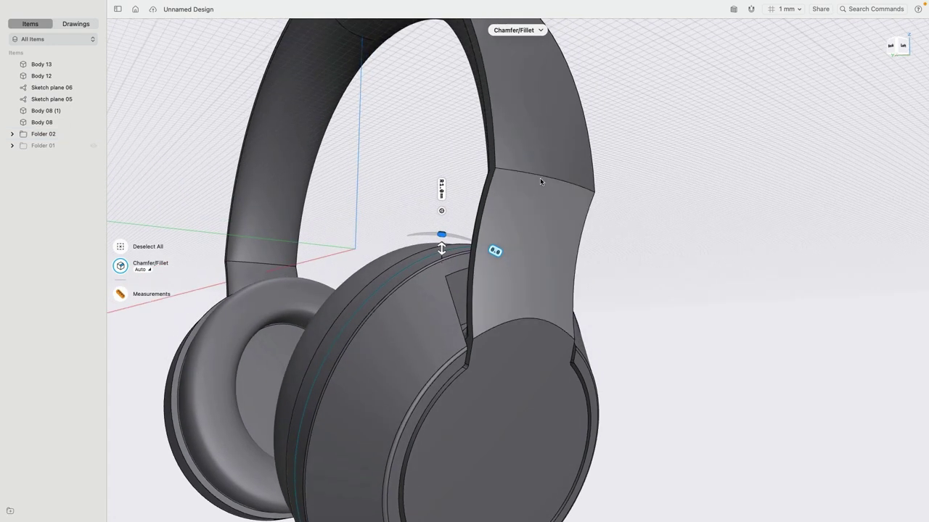
left_click(539, 174)
left_click(540, 174)
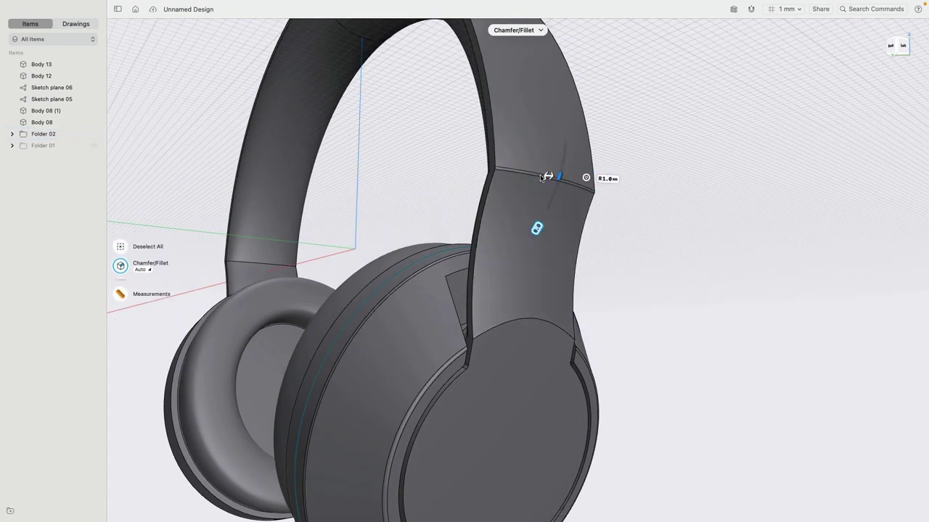
left_click(532, 320)
left_click(534, 320)
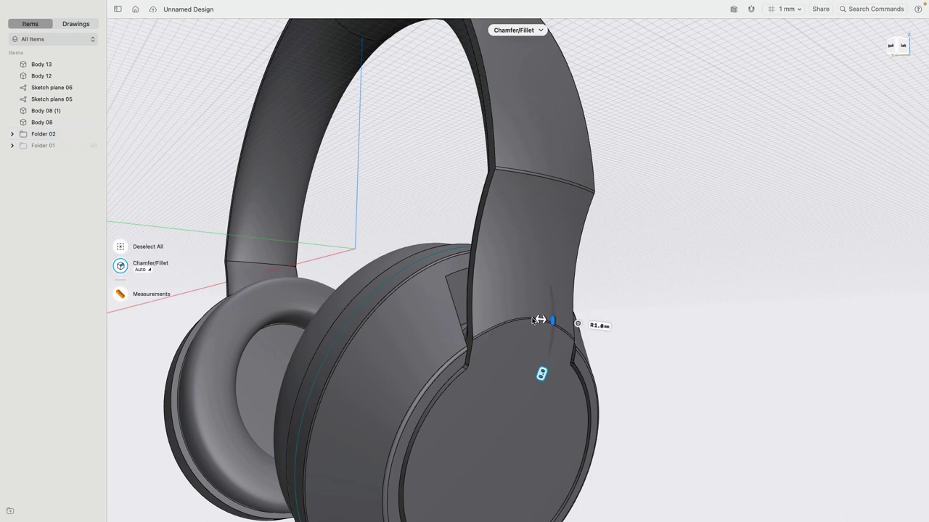
Try a 1 mm fillet on the housing edge bordering the groove around the cover disc, and undo it.
middle_click_drag(613, 335, 606, 270)
right_click_drag(619, 330, 570, 294)
scroll(563, 279, "up", 5)
left_click(520, 270)
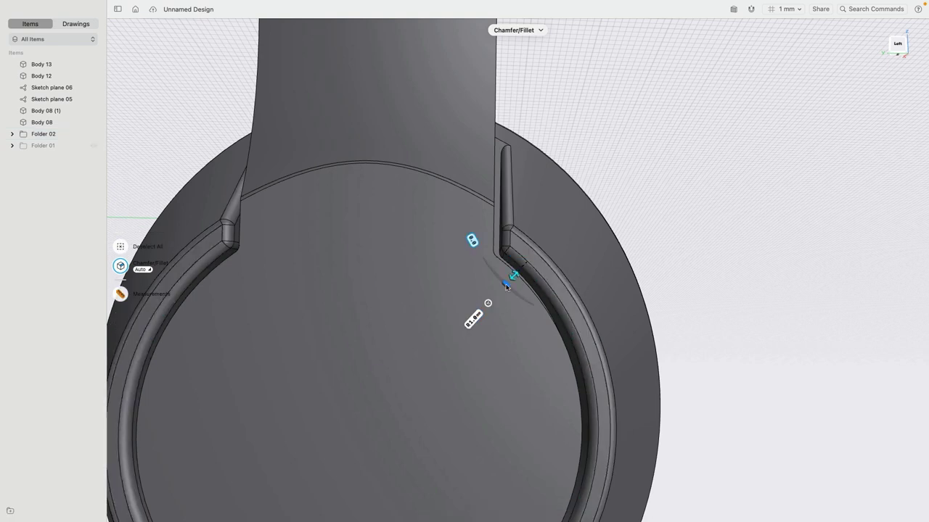
key("super+z")
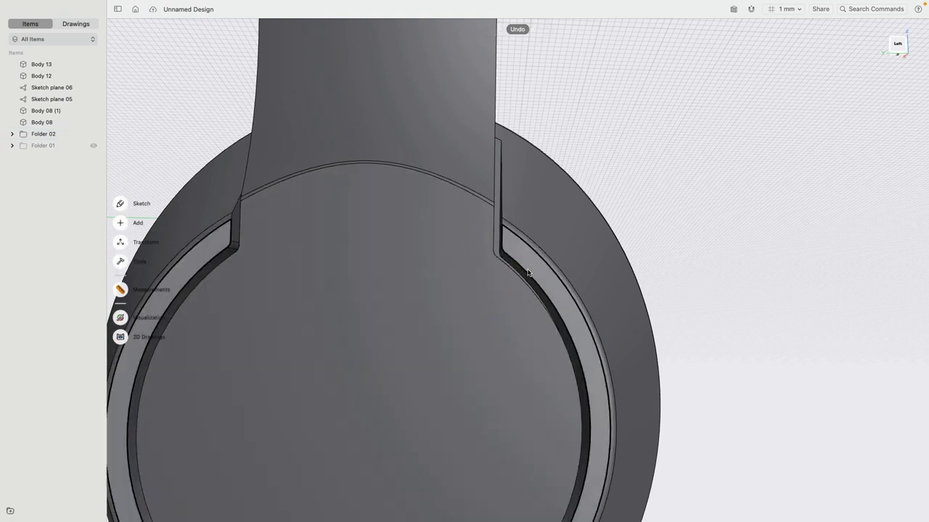
Fillet the housing edge bordering the groove around the cover disc by 0.1 mm.
left_click(524, 274)
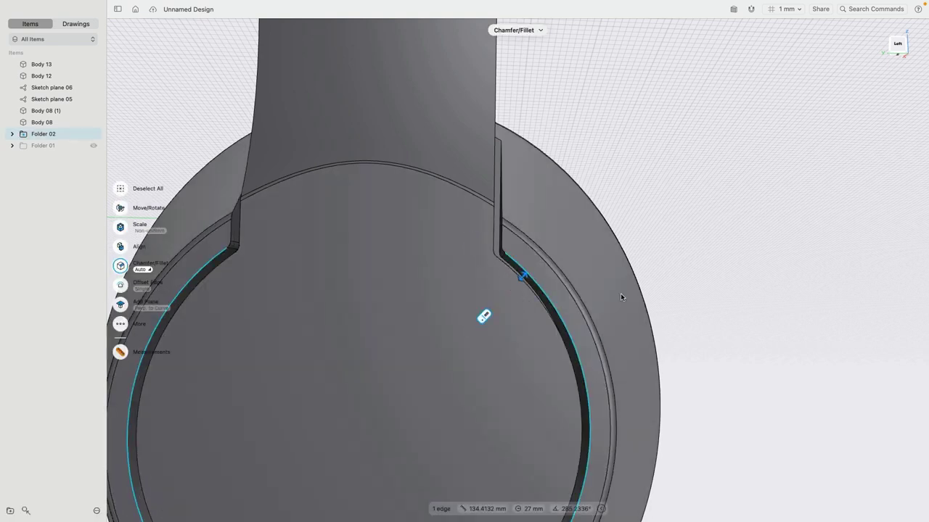
type("0.1")
key("Return")
Fillet the circular edge on the cover disc side of the same groove by 0.1 mm.
mouse_move(612, 250)
right_mouse_down()
mouse_move(648, 247)
mouse_move(618, 260)
right_mouse_up()
scroll(646, 245, "up", 4)
right_click_drag(597, 197, 572, 240)
scroll(600, 228, "down", 3)
left_click(591, 254)
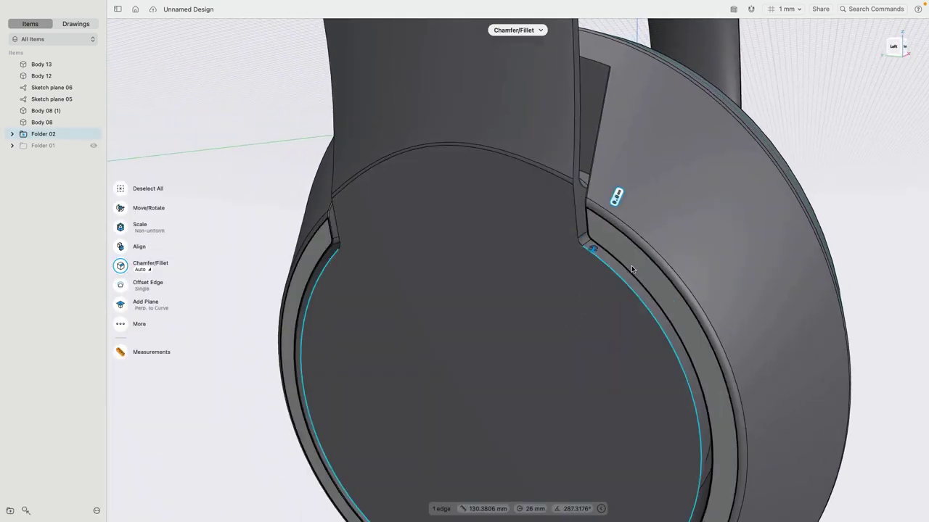
key("Return")
On the other side, fillet the outer arm-to-headband edge, the arm-to-disc edge and the housing edge around the disc by 1 mm.
scroll(628, 280, "down", 5)
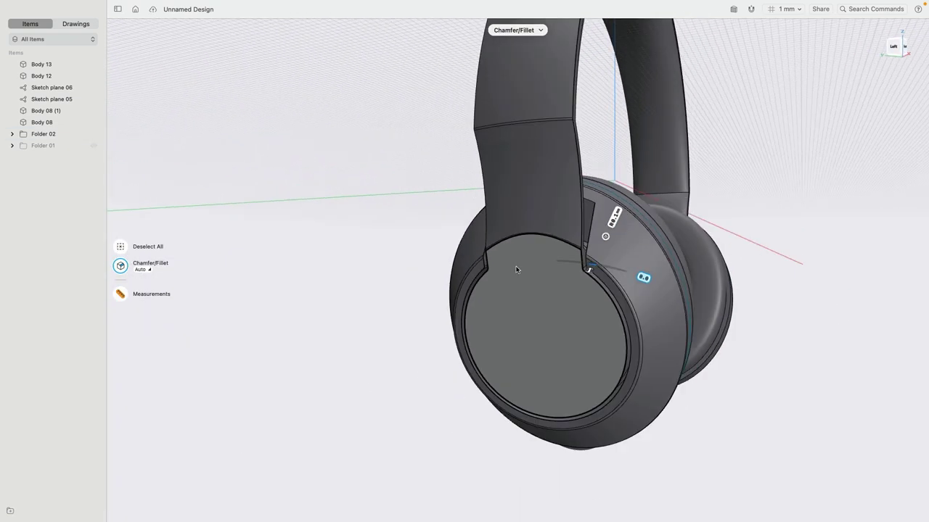
right_click_drag(515, 269, 585, 283)
middle_click_drag(297, 203, 563, 263)
right_click_drag(563, 258, 602, 218)
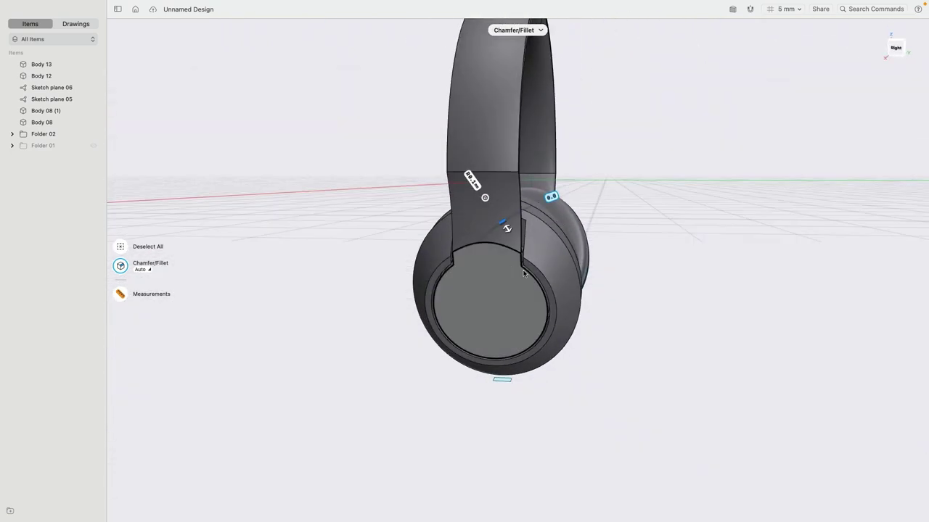
scroll(529, 269, "up", 8)
scroll(542, 241, "down", 10)
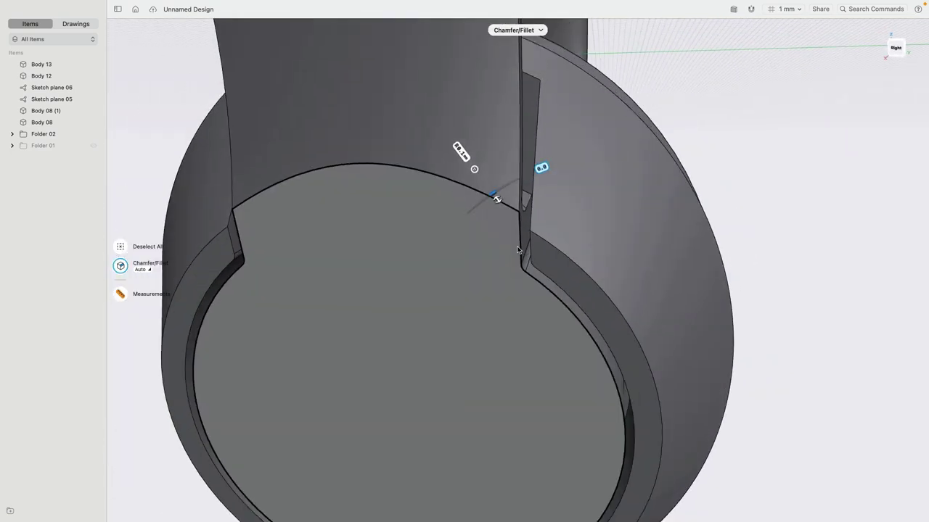
key("Escape")
scroll(495, 188, "down", 3)
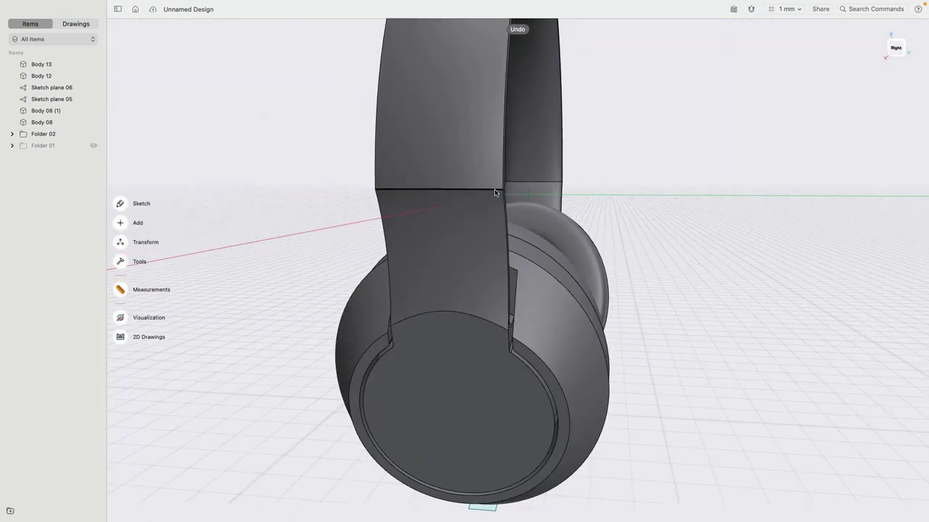
left_click(497, 191)
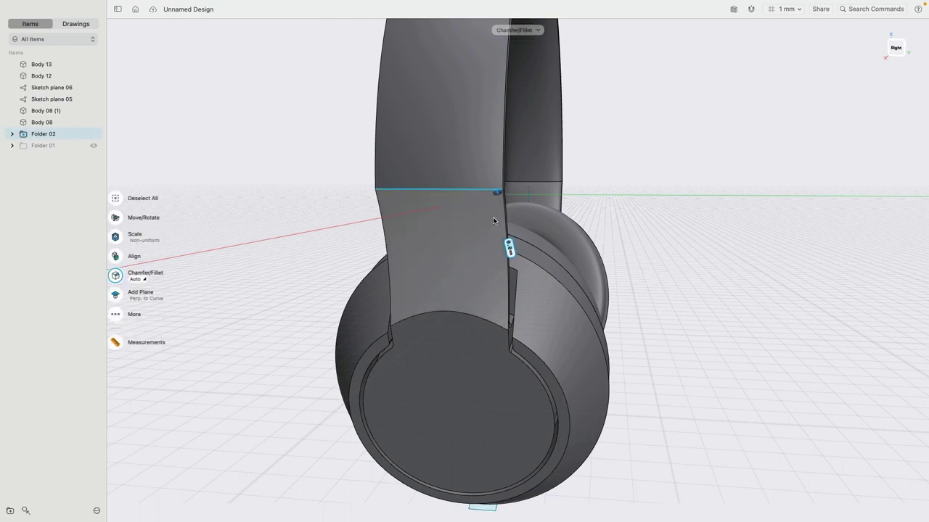
left_click(472, 318)
left_click(532, 352)
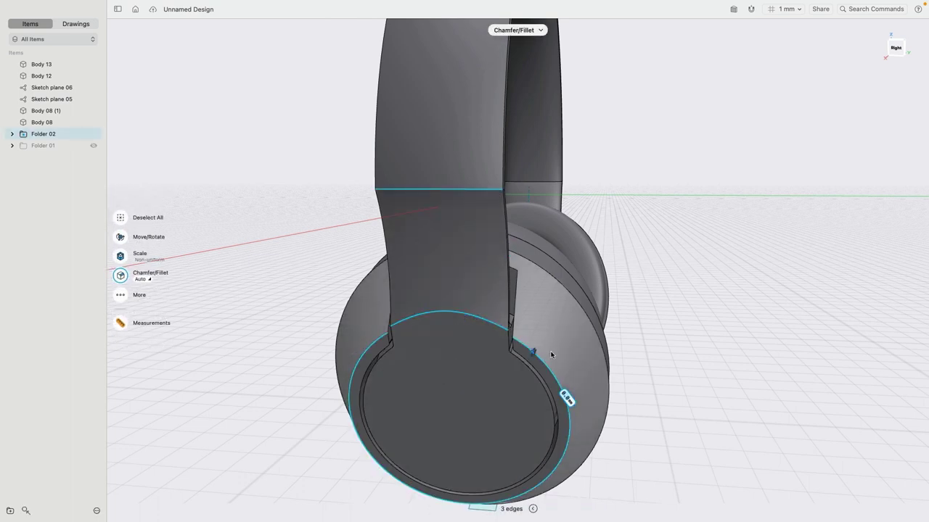
key("Return")
Fillet the edge of the groove around this ear cup's cover disc by 0.1 mm.
scroll(506, 354, "up", 3)
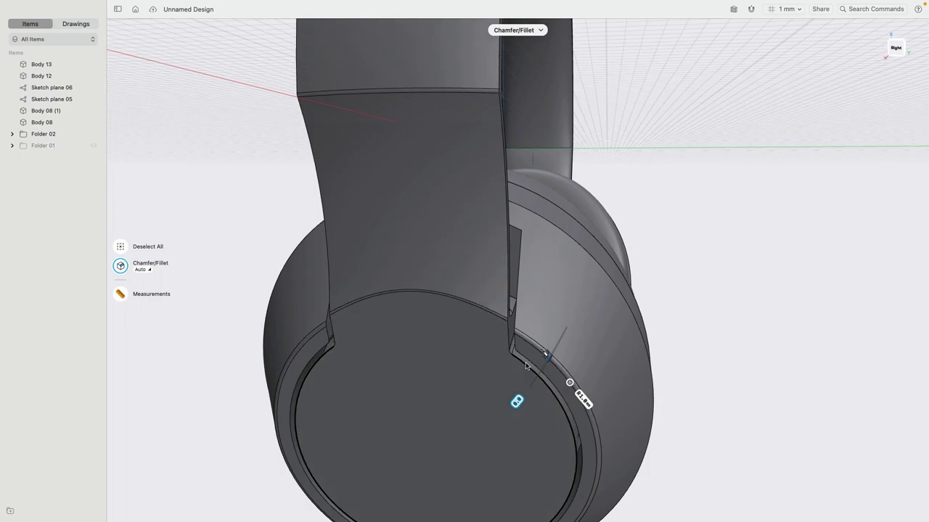
left_click(527, 359)
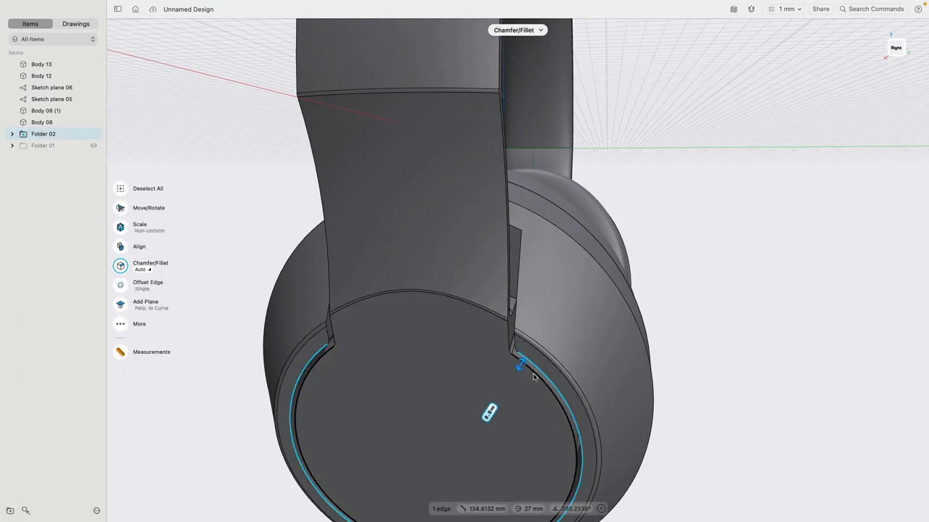
key("Return")
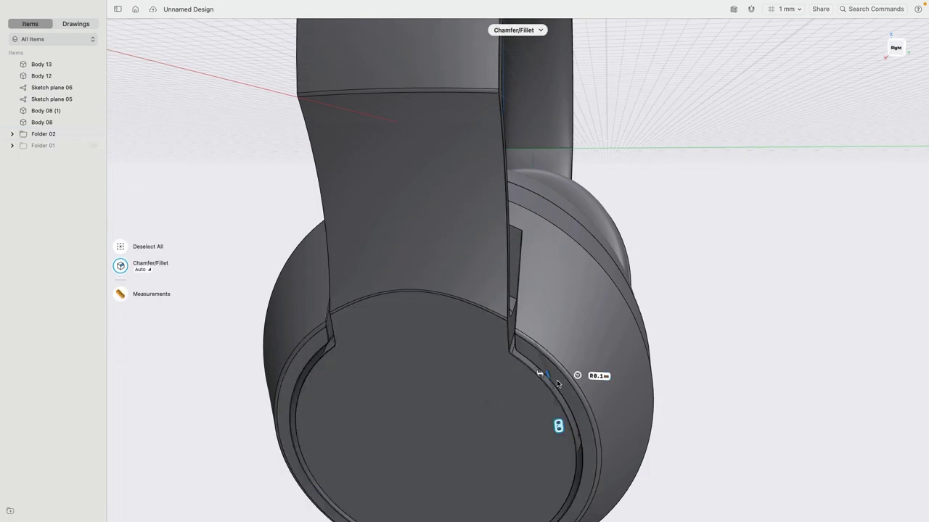
scroll(491, 261, "down", 3)
right_click_drag(326, 196, 425, 239)
middle_click_drag(425, 242, 530, 205)
right_click_drag(531, 205, 508, 212)
scroll(509, 213, "up", 3)
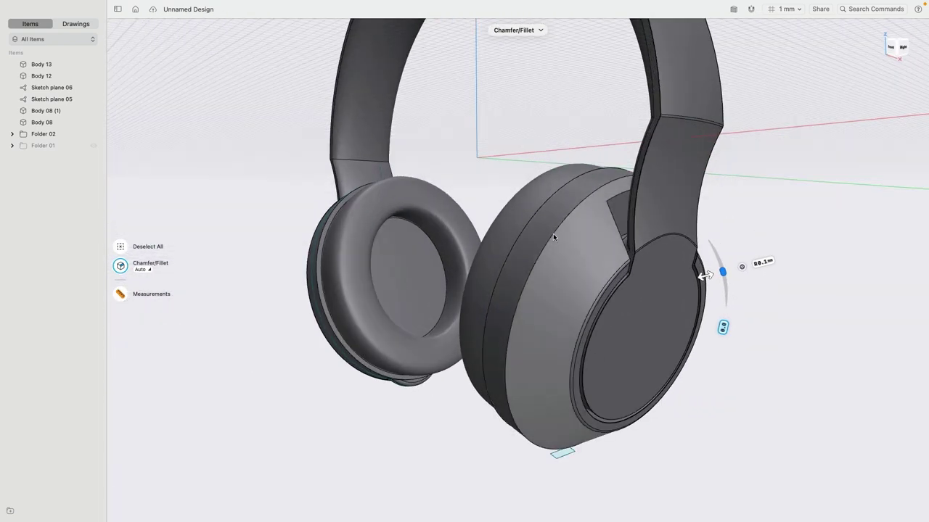
Fillet the edge between the side band and the tapered part of the near ear cup's housing by 1 mm.
left_click(552, 233)
left_click_drag(553, 236, 551, 232)
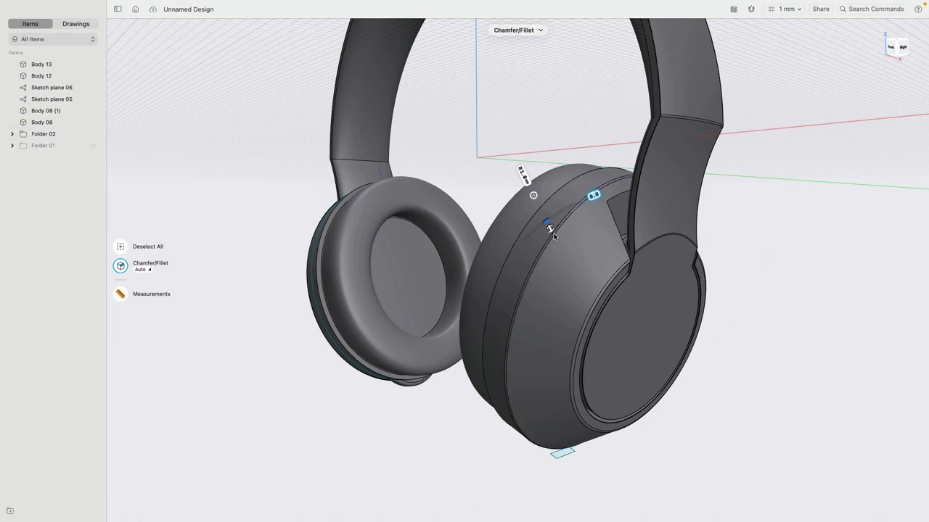
scroll(423, 411, "down", 4)
left_click(363, 394)
scroll(374, 395, "up", 5)
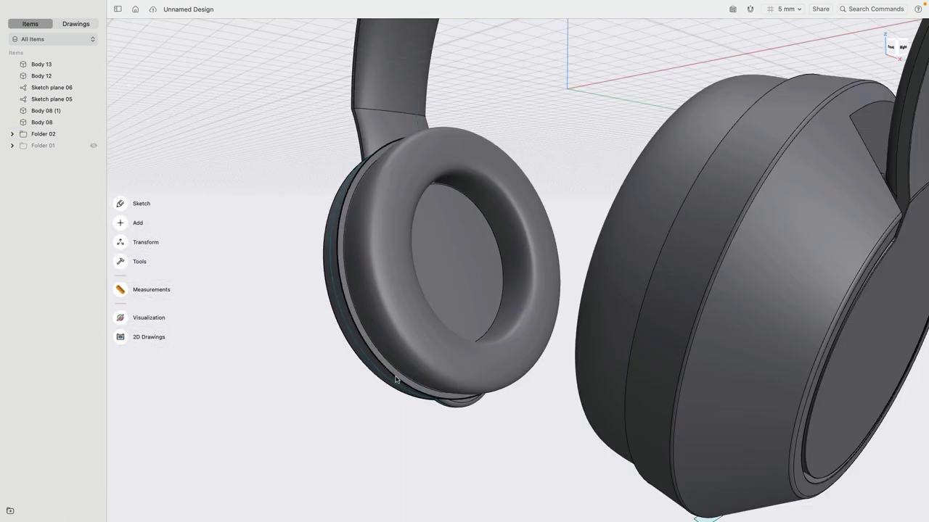
Fillet the housing edges facing the ear cushions on both ear cups by 0.1 mm.
left_click(395, 379)
middle_click_drag(534, 415, 655, 403)
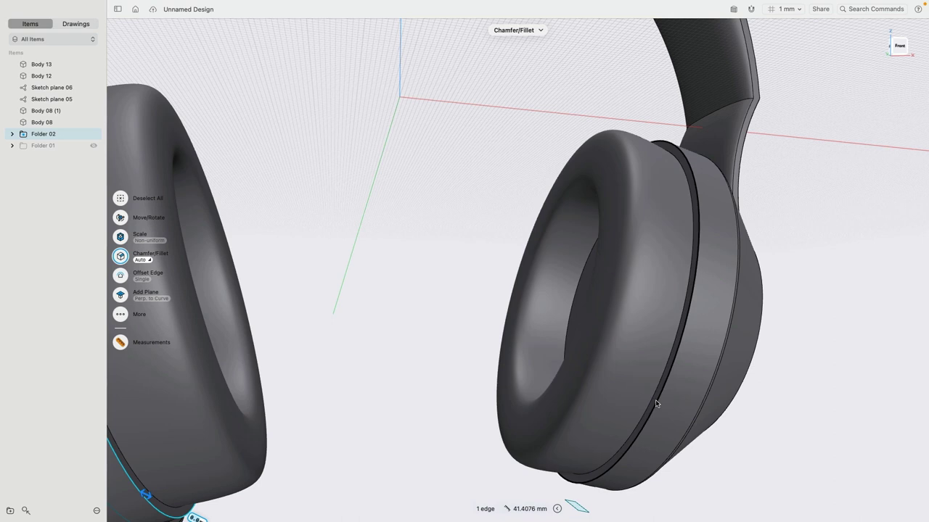
left_click(655, 404)
key("Return")
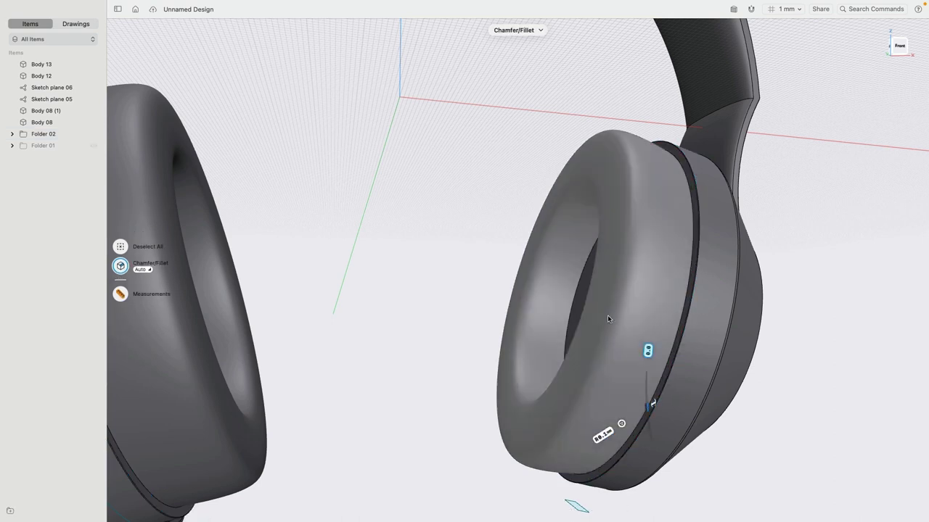
Inspect the filleted ear cups and the whole pair of headphones from several angles.
scroll(534, 211, "down", 2)
scroll(536, 215, "up", 5)
scroll(537, 215, "down", 5)
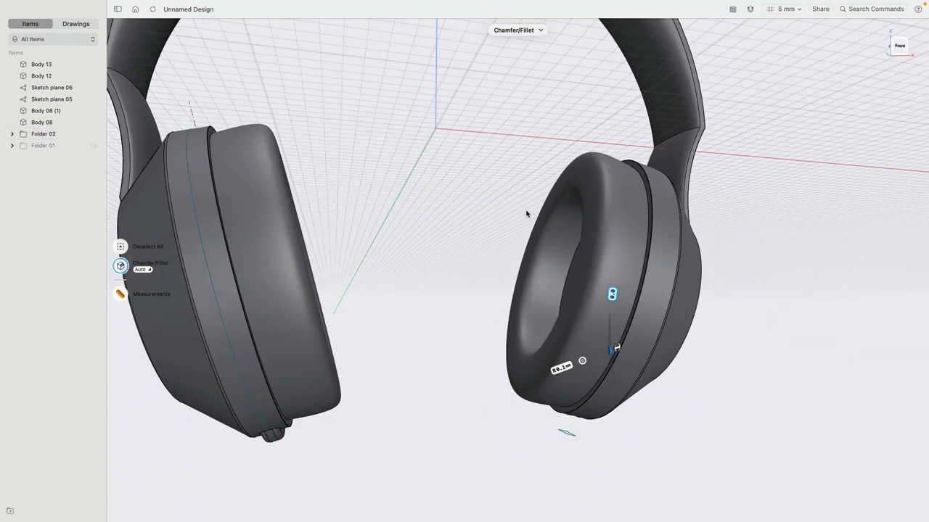
right_click_drag(526, 214, 459, 222)
scroll(458, 222, "down", 1)
mouse_move(456, 224)
middle_mouse_down()
mouse_move(491, 279)
mouse_move(470, 222)
mouse_move(474, 177)
mouse_move(459, 231)
middle_mouse_up()
right_click_drag(489, 222, 495, 214)
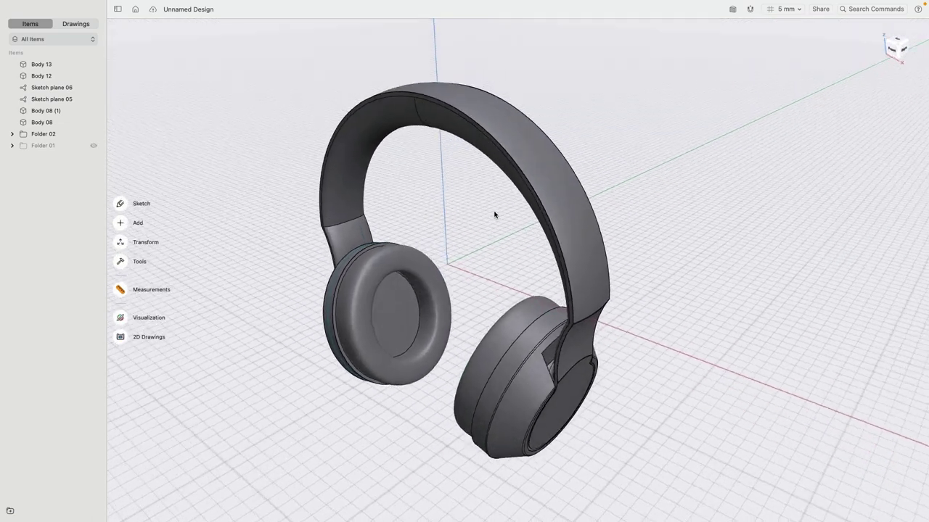
left_click(891, 48)
right_click_drag(752, 184, 767, 256)
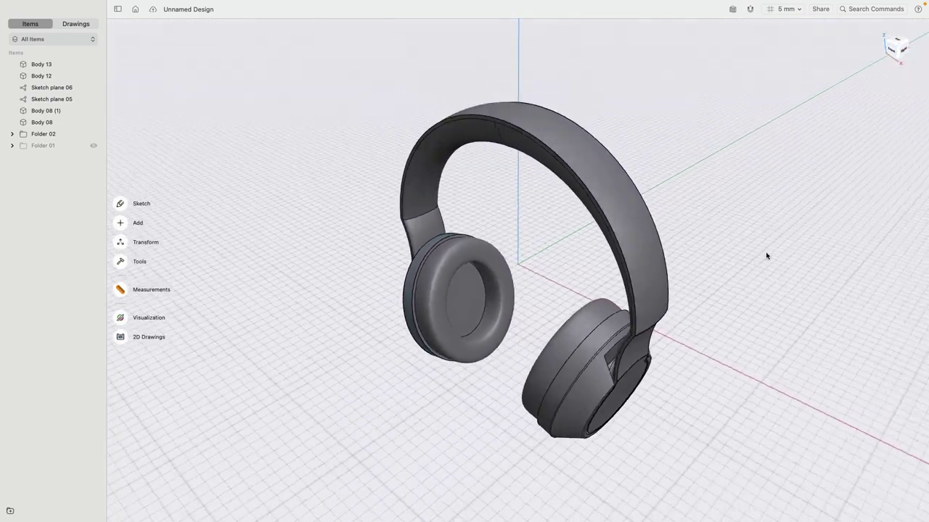
Move Sketch plane 05 and Sketch plane 06 into Folder 01.
left_click(70, 100)
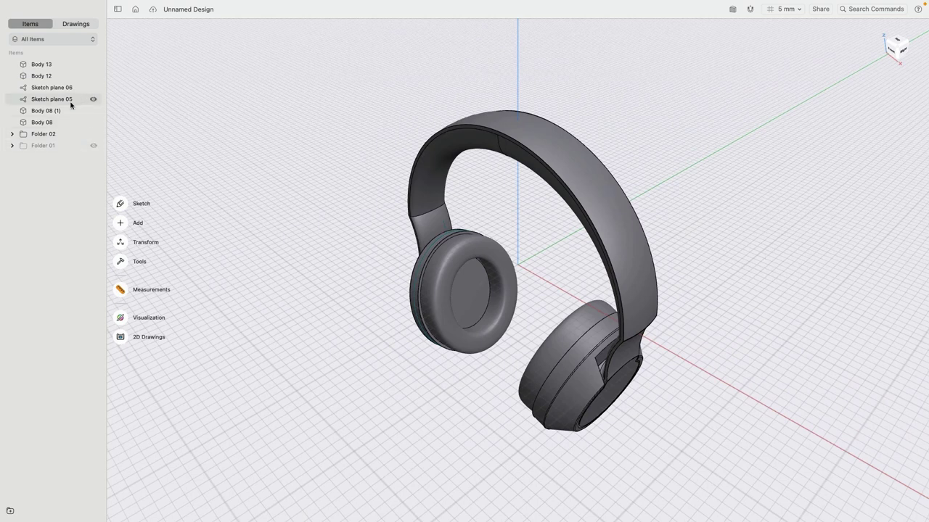
left_click(69, 87, "shift")
left_click_drag(54, 99, 62, 149)
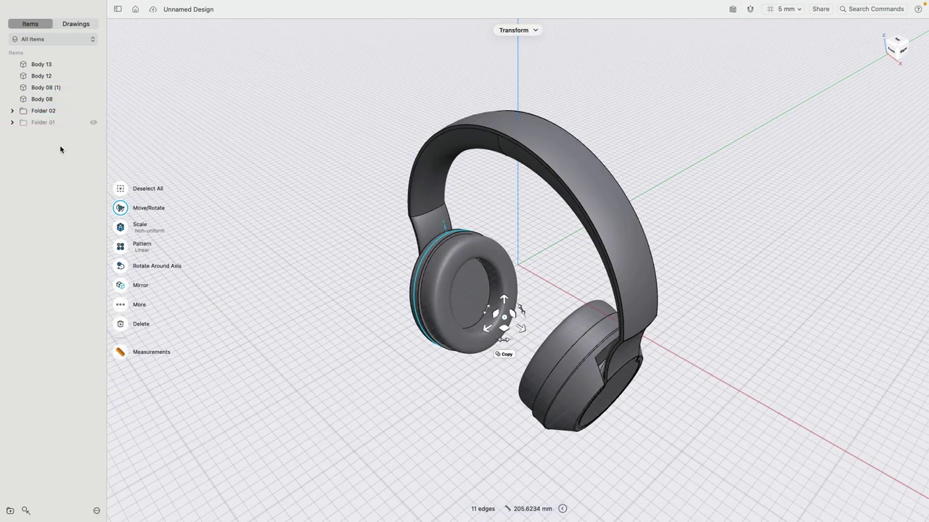
left_click(25, 180)
Move Body 08, Body 08 (1), Body 12 and Body 13 into Folder 02.
left_click(37, 99)
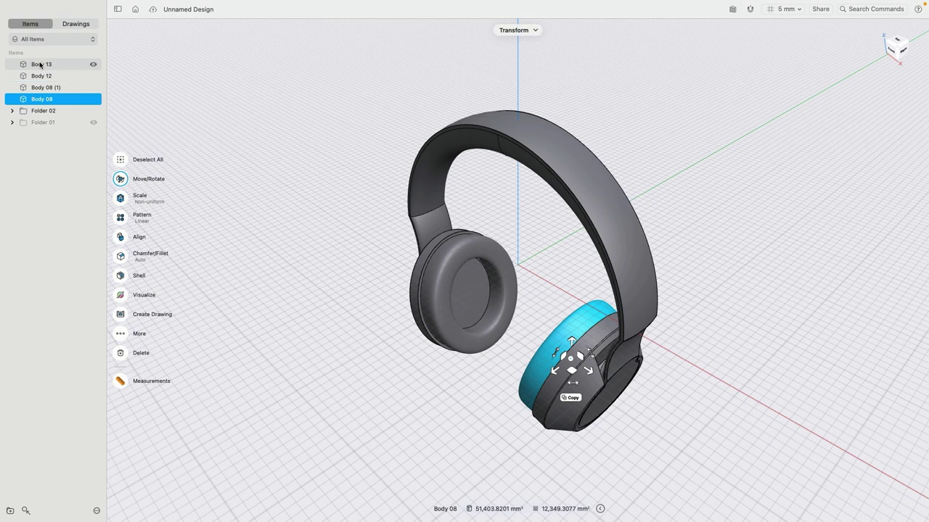
left_click(40, 64, "shift")
left_click_drag(39, 65, 42, 113)
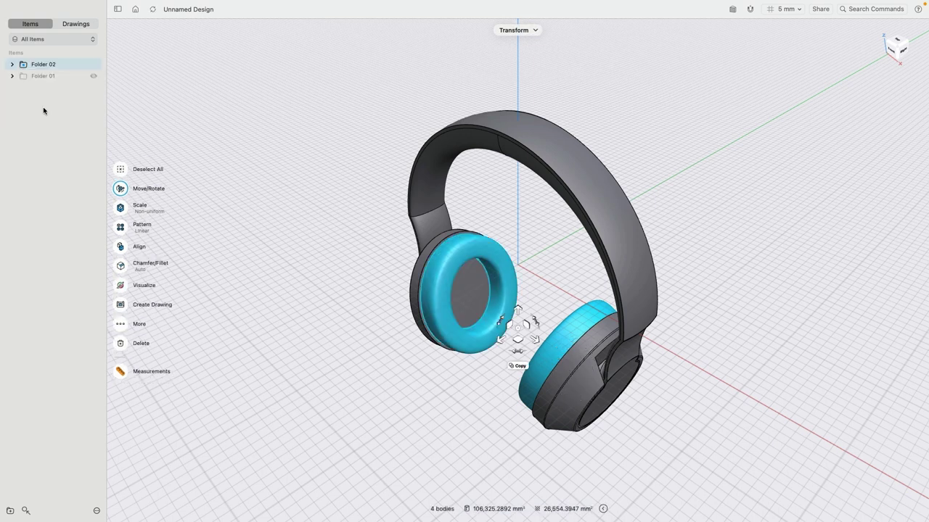
left_click(43, 109)
Rename Folder 02 as Bodies.
right_click(42, 63)
left_click(68, 79)
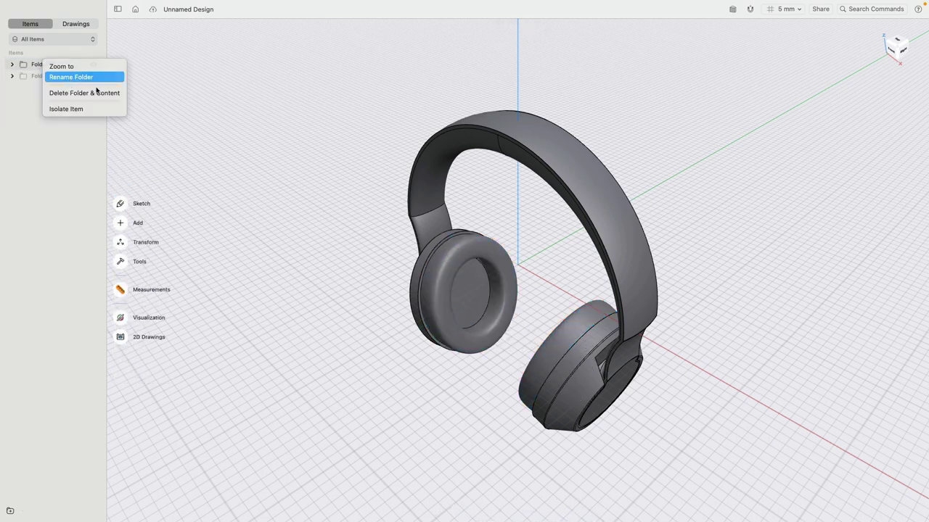
type("Bodies")
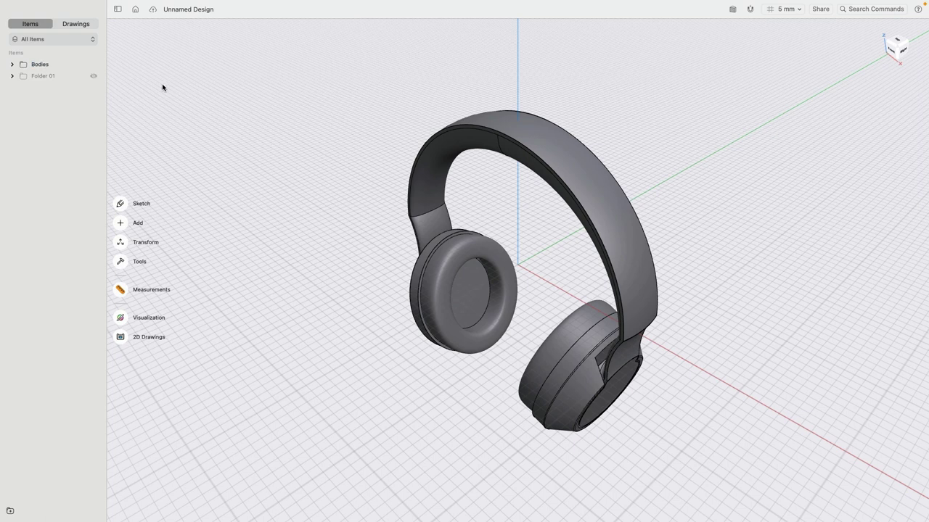
Rename Folder 01 as Sketches.
left_click(54, 76)
right_click(54, 75)
left_click(89, 95)
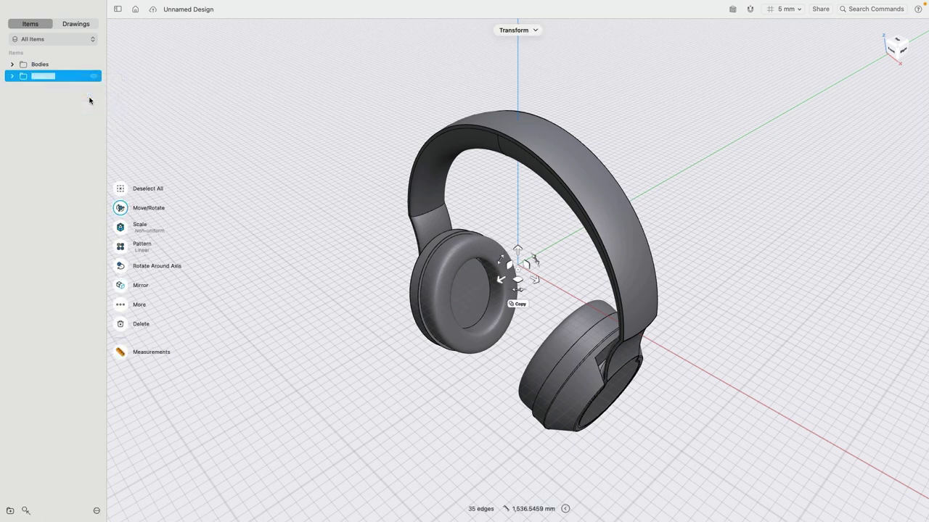
type("Shatches")
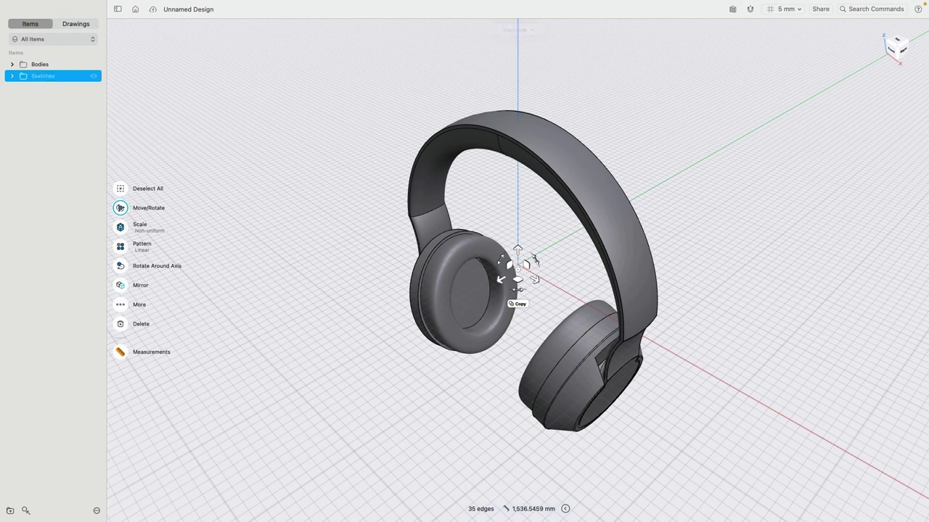
left_click(252, 142)
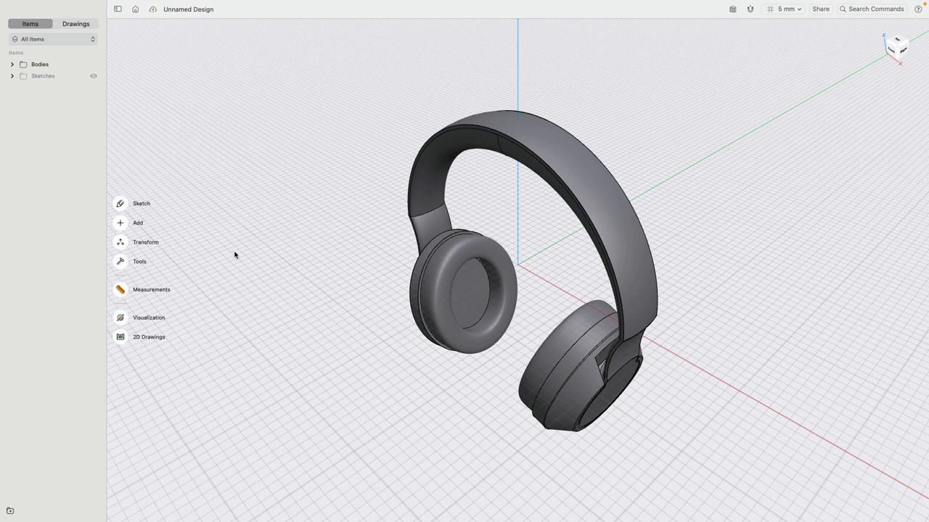
Hide the items list and show the environment presets in Visualization mode.
left_click(119, 10)
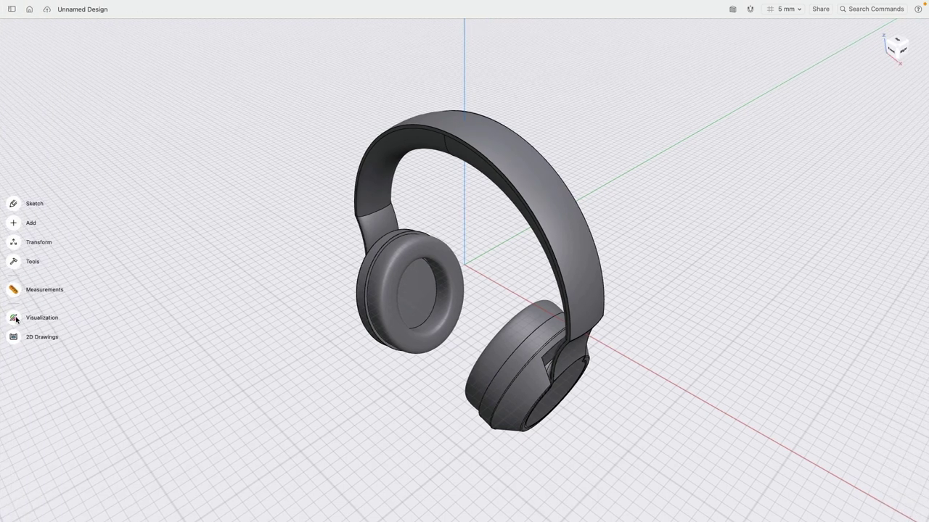
left_click(16, 319)
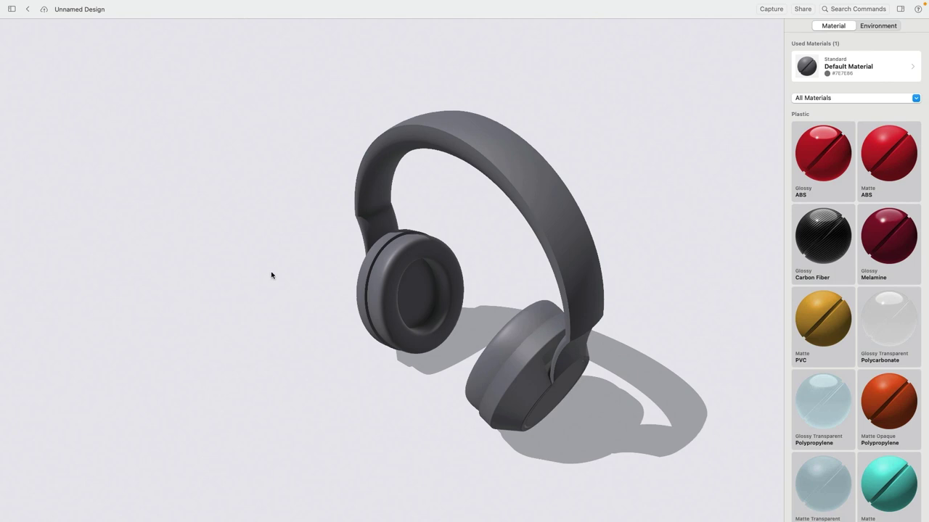
left_click(882, 27)
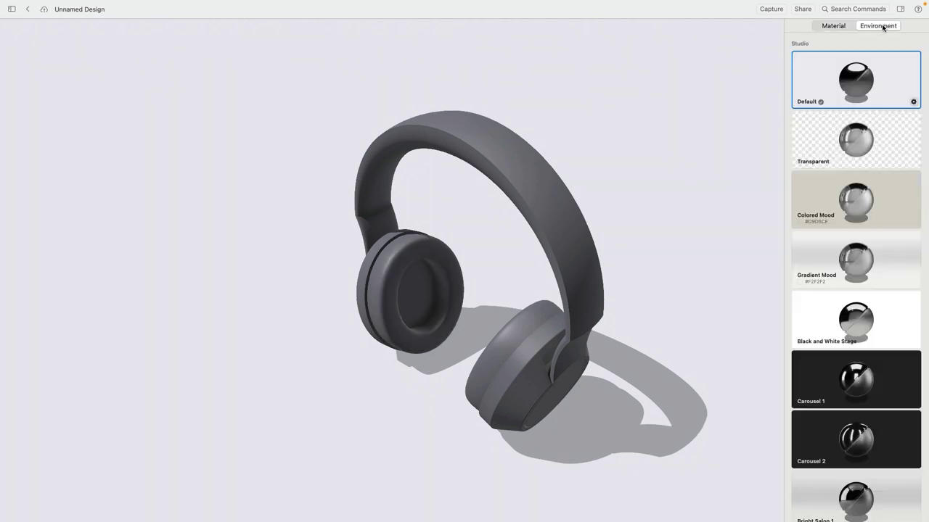
Try the Carousel 1, Carousel 2 and Dark Salon environments on the headphones and apply Carousel 2.
left_click(846, 387)
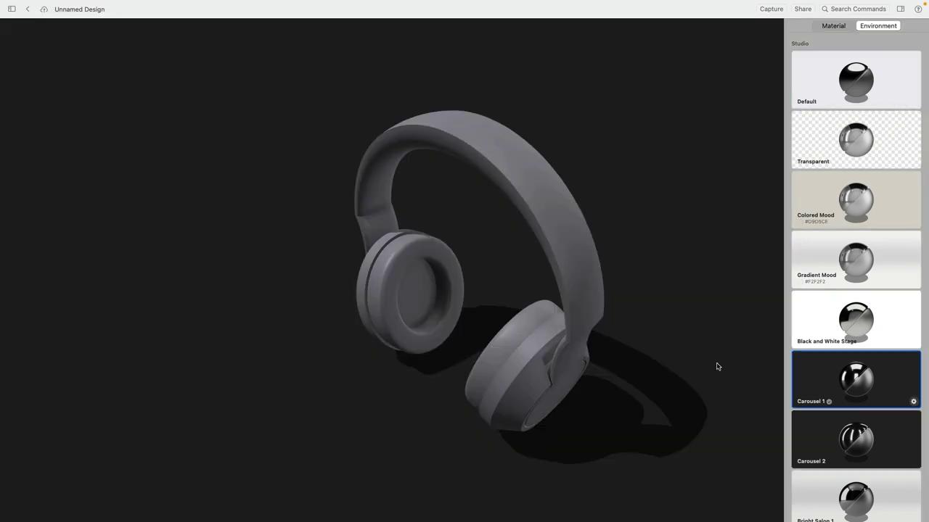
right_click_drag(674, 327, 678, 303)
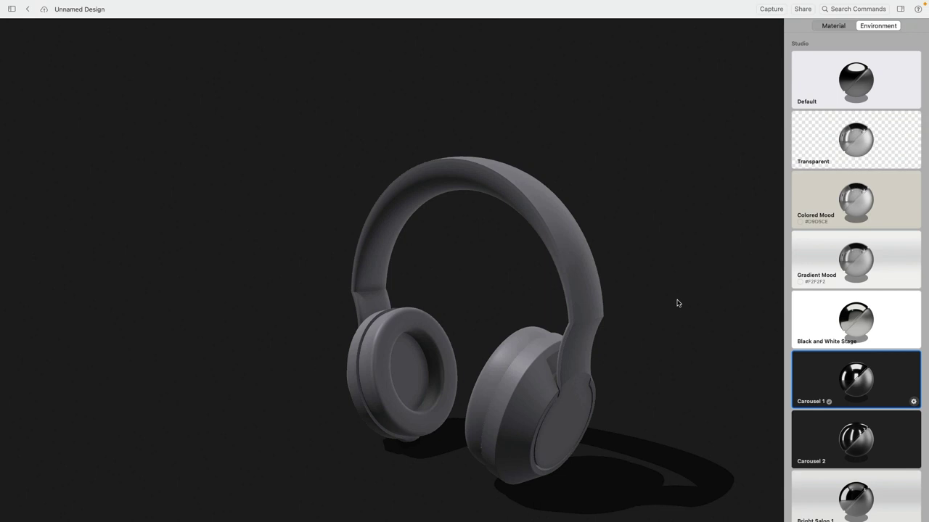
scroll(856, 431, "down", 2)
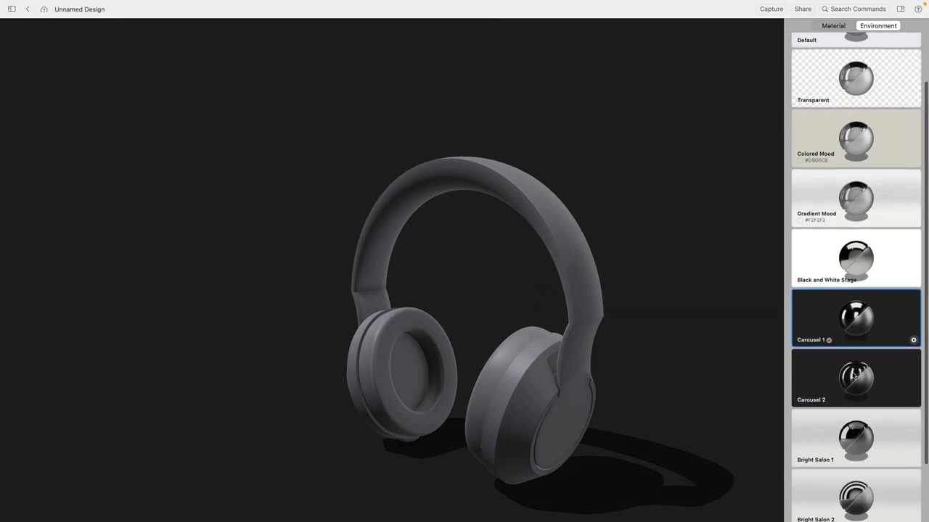
left_click(854, 378)
scroll(850, 381, "down", 2)
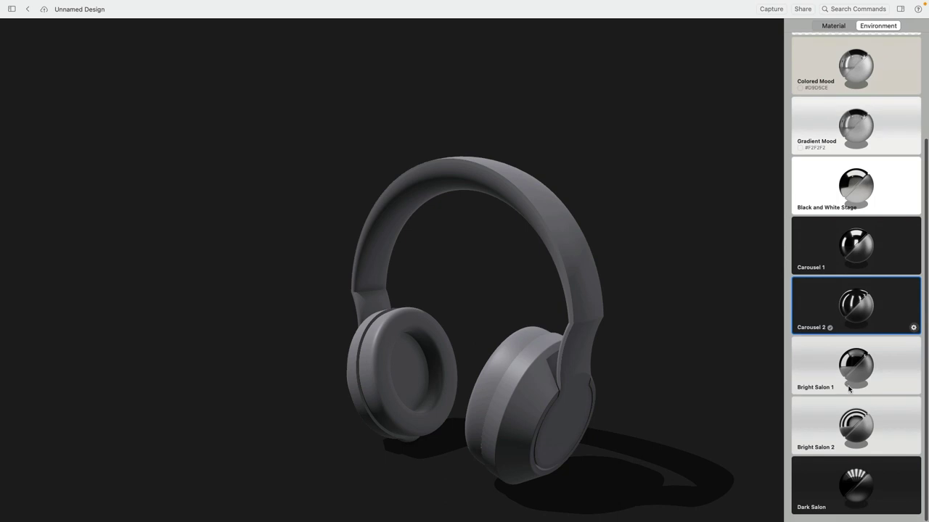
left_click(852, 484)
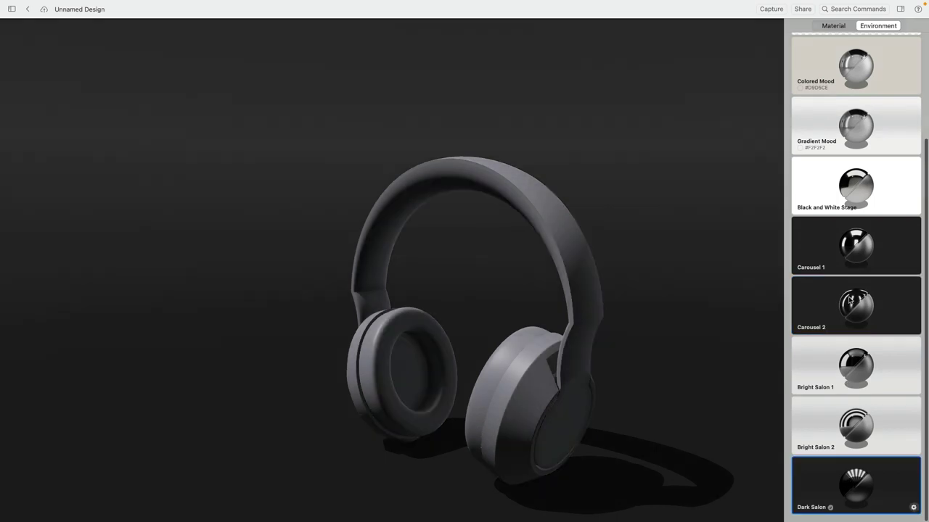
left_click(850, 299)
left_click(844, 253)
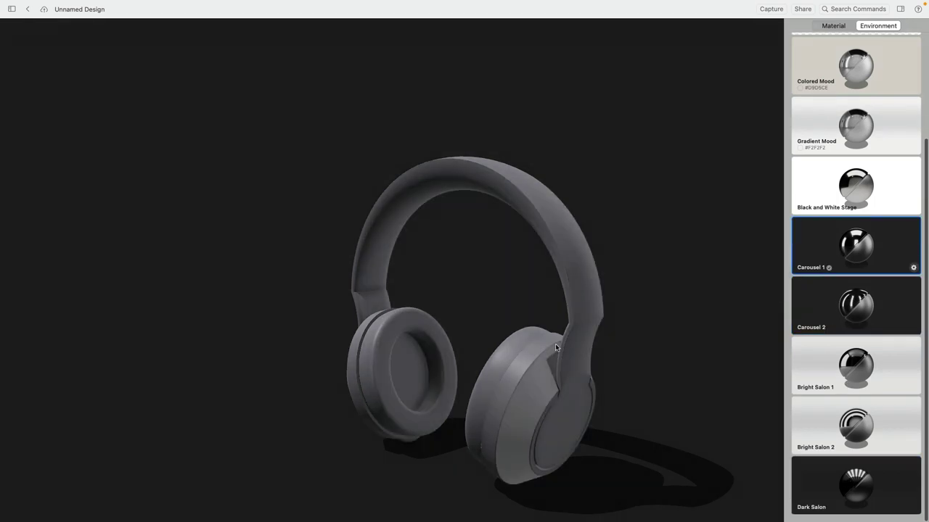
left_click(846, 317)
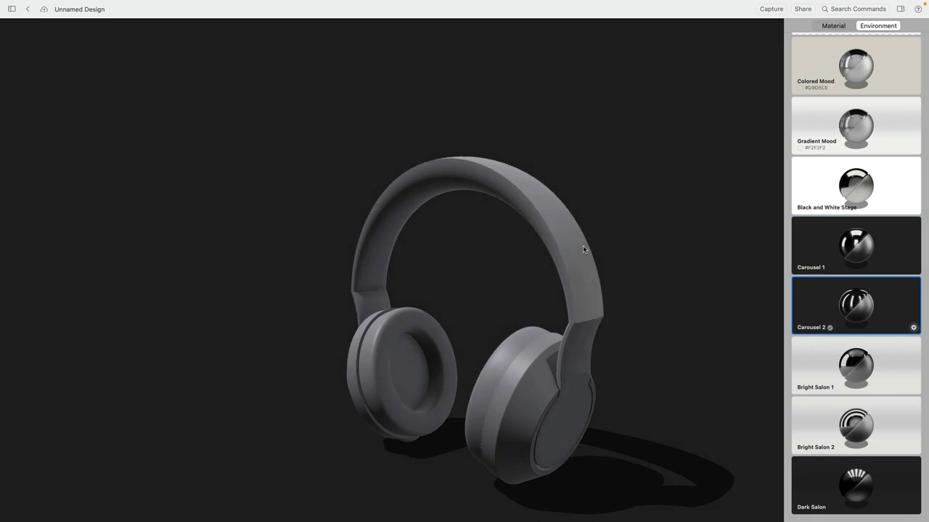
middle_click_drag(608, 211, 599, 172)
right_click_drag(599, 172, 623, 169)
Apply the Glossy ABS plastic to the outer headband, arms and ear cup housings on both sides.
left_click(842, 27)
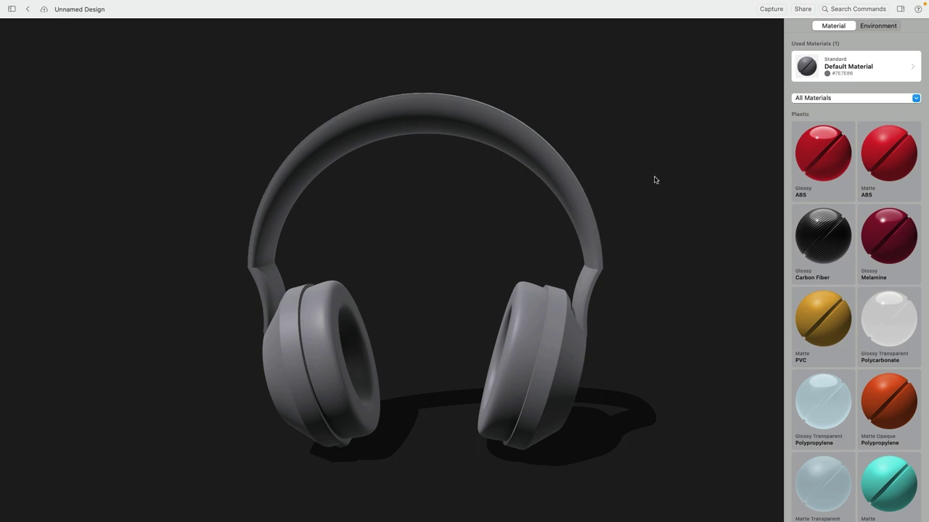
middle_click_drag(652, 178, 618, 201)
right_click_drag(636, 184, 631, 185)
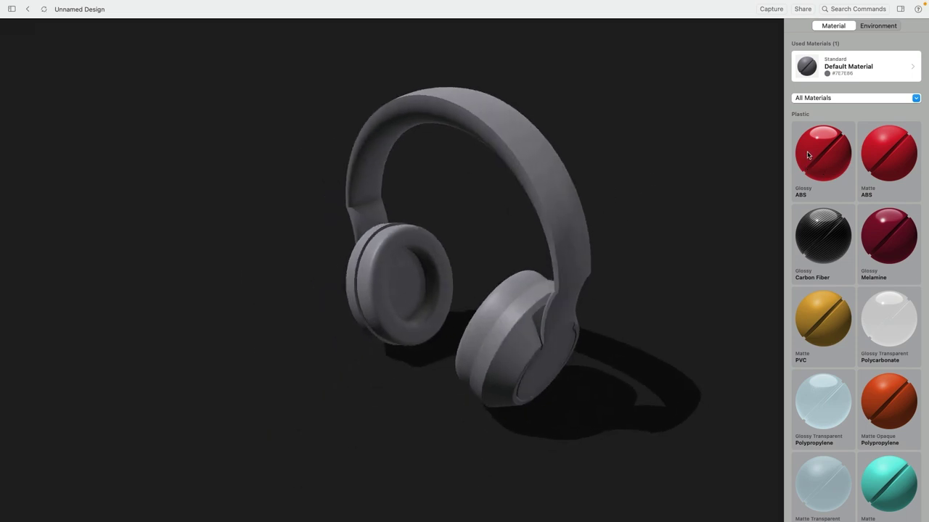
left_click_drag(807, 155, 543, 174)
left_click_drag(826, 180, 350, 278)
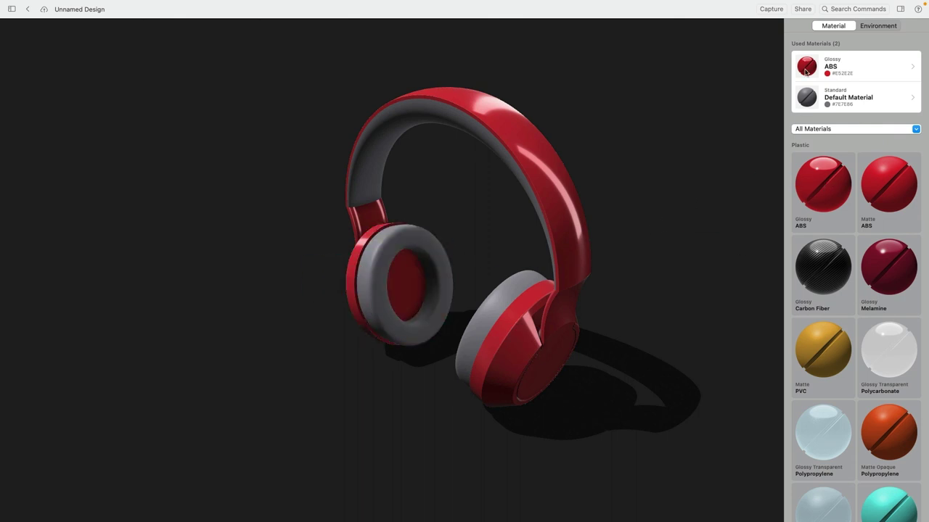
Set the colour of the Glossy ABS material to grey A5A5A5.
left_click(851, 70)
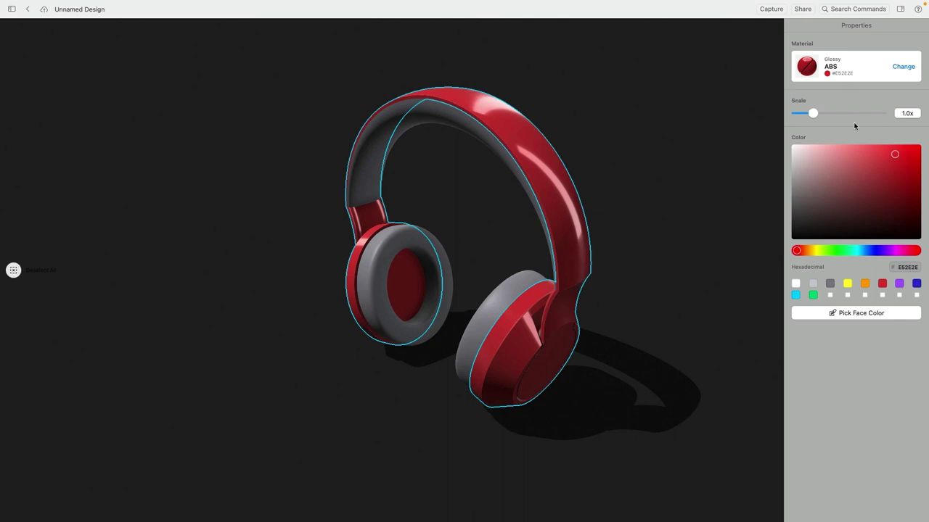
left_click_drag(824, 171, 787, 180)
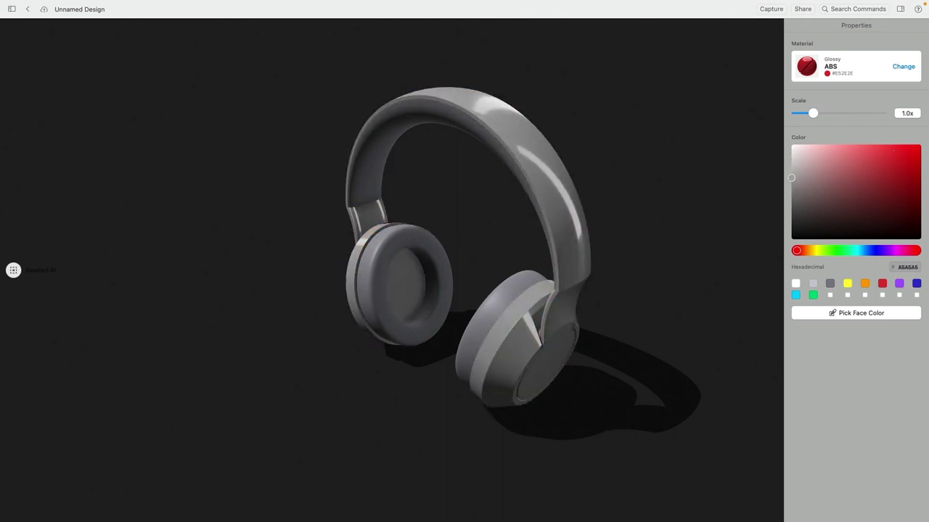
Change the material of the headphones' outer parts to Matte ABS and inspect its texture up close.
left_click(903, 67)
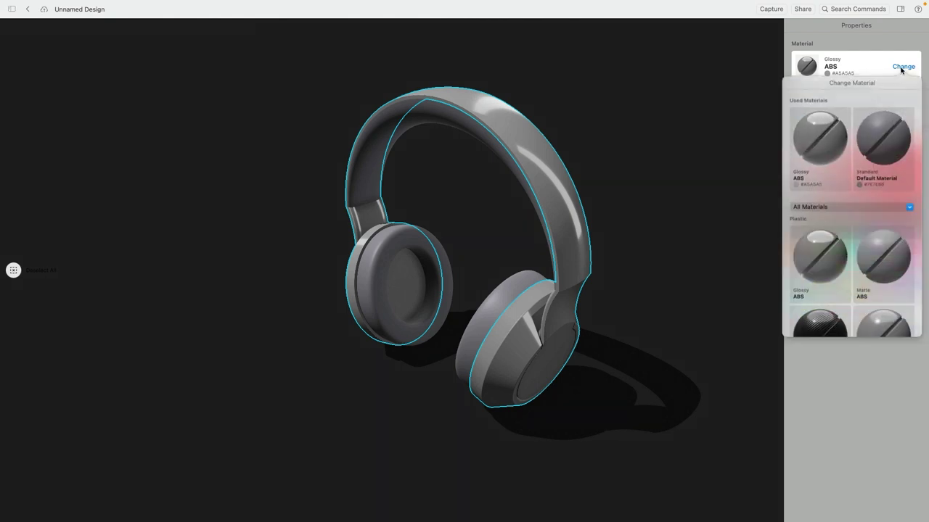
left_click(888, 260)
scroll(610, 296, "up", 5)
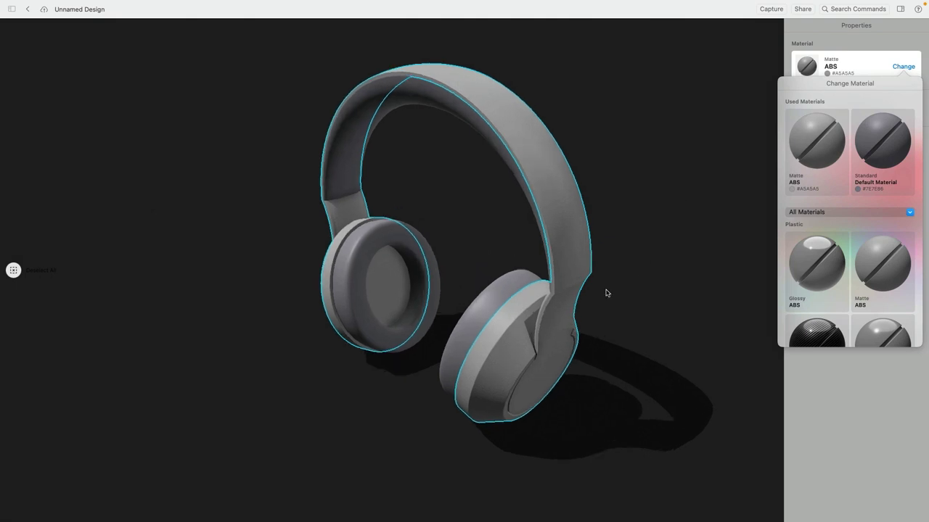
scroll(607, 291, "down", 5)
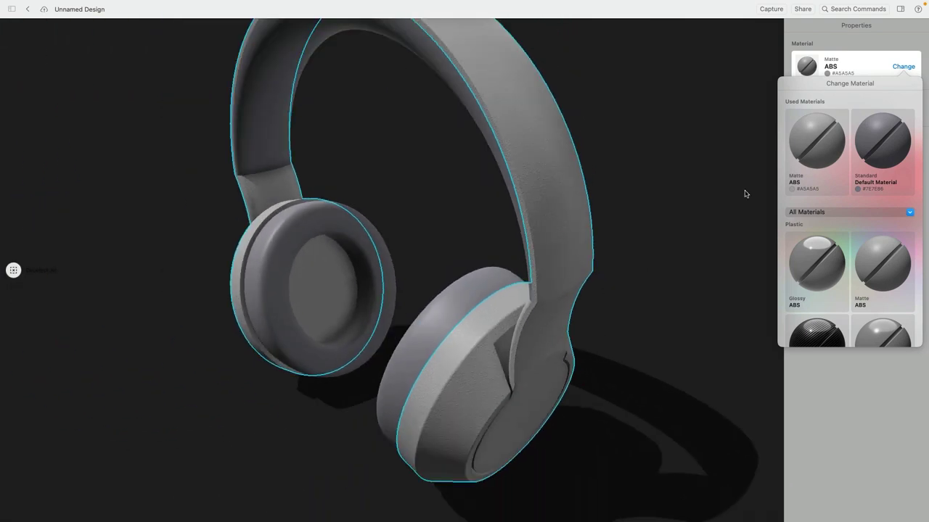
left_click(832, 440)
Change the material of the outer headband, arms and ear cup housings to Matte Opaque Polypropylene from the Plastic category.
left_click(903, 67)
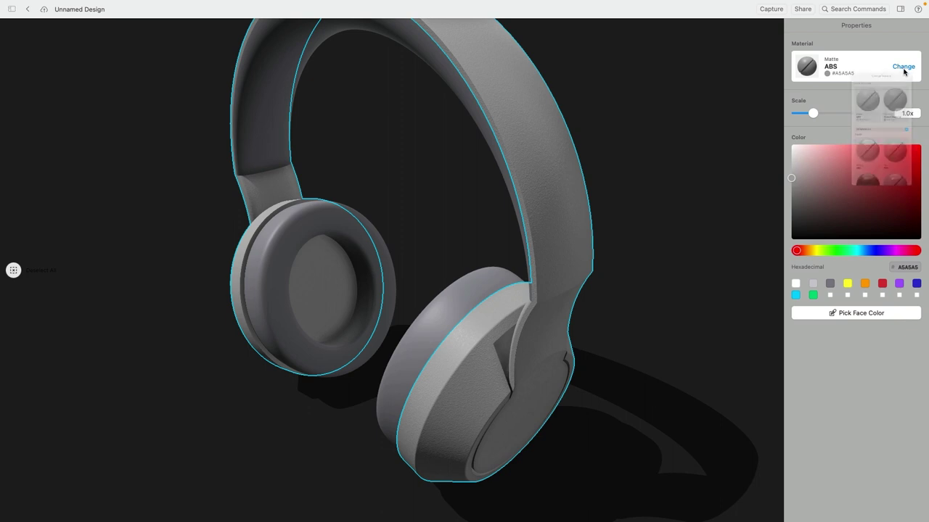
left_click(844, 212)
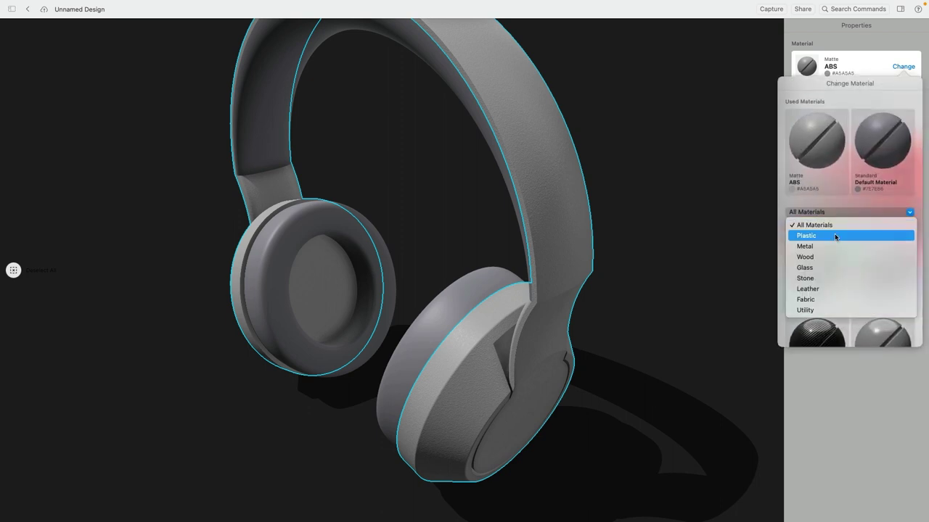
left_click(835, 235)
scroll(883, 257, "down", 5)
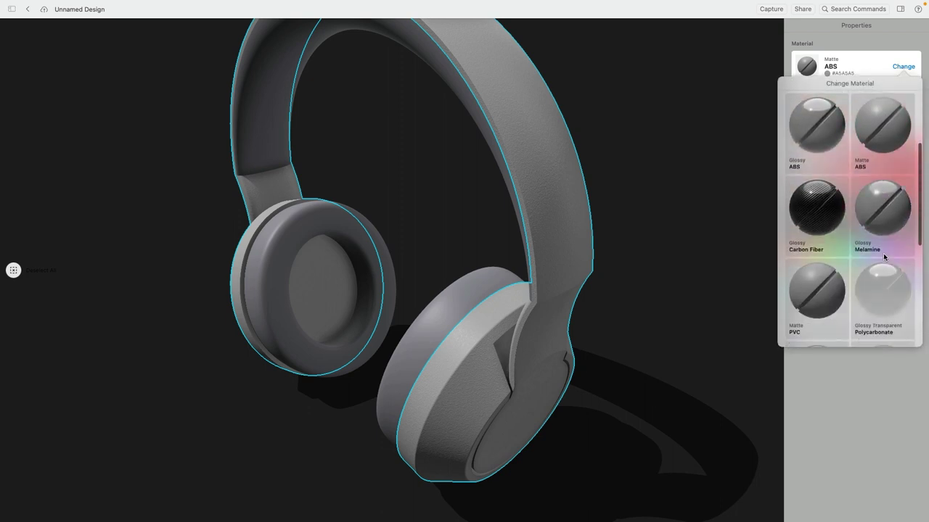
scroll(883, 258, "down", 3)
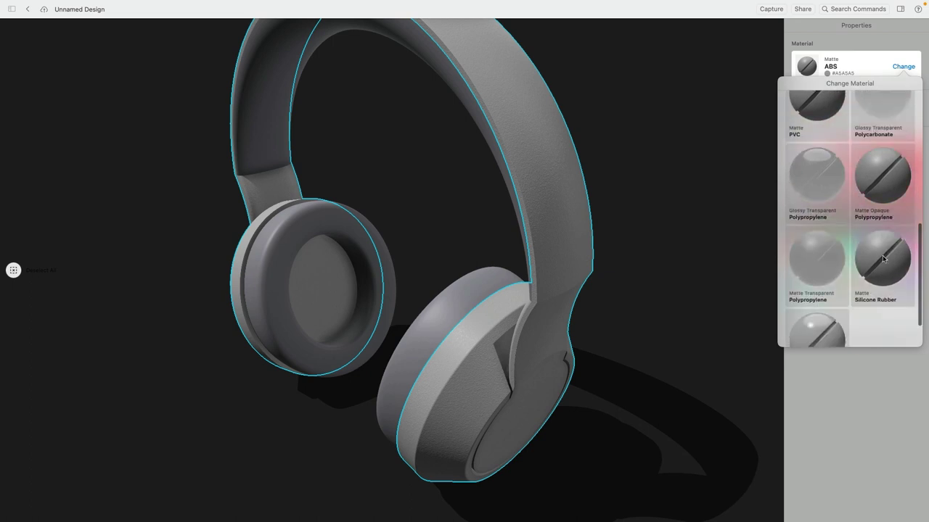
left_click(881, 159)
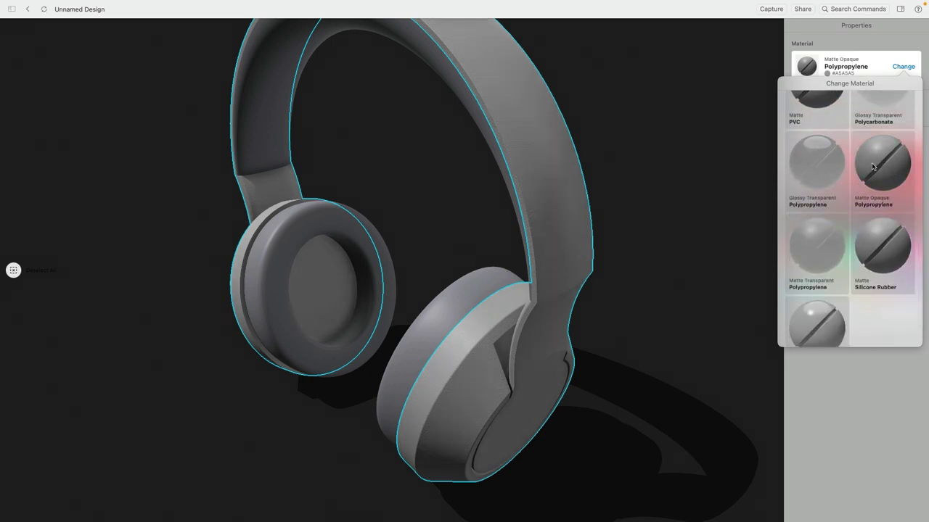
left_click(864, 394)
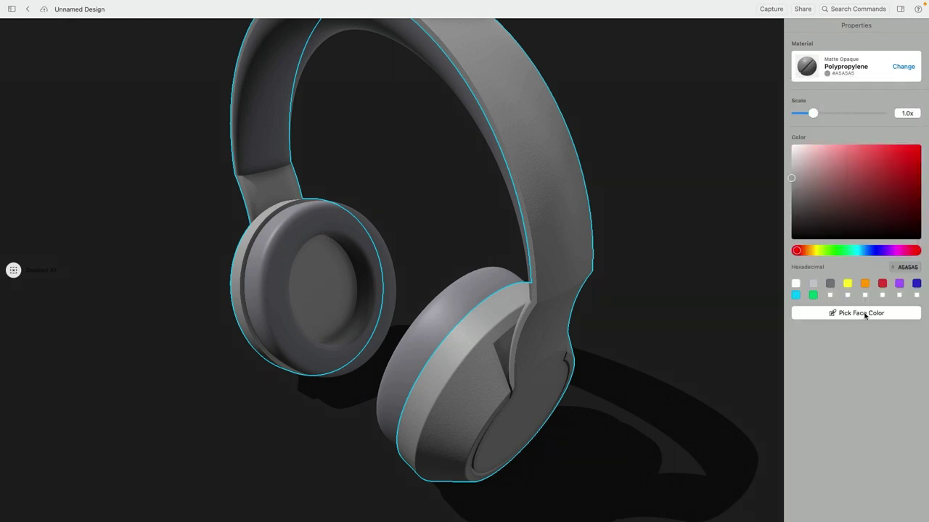
Set the Polypropylene texture scale to 0.79x and its colour to light grey D4D4D4.
mouse_move(813, 115)
left_mouse_down()
mouse_move(861, 118)
mouse_move(808, 119)
left_mouse_up()
left_click_drag(792, 179, 788, 161)
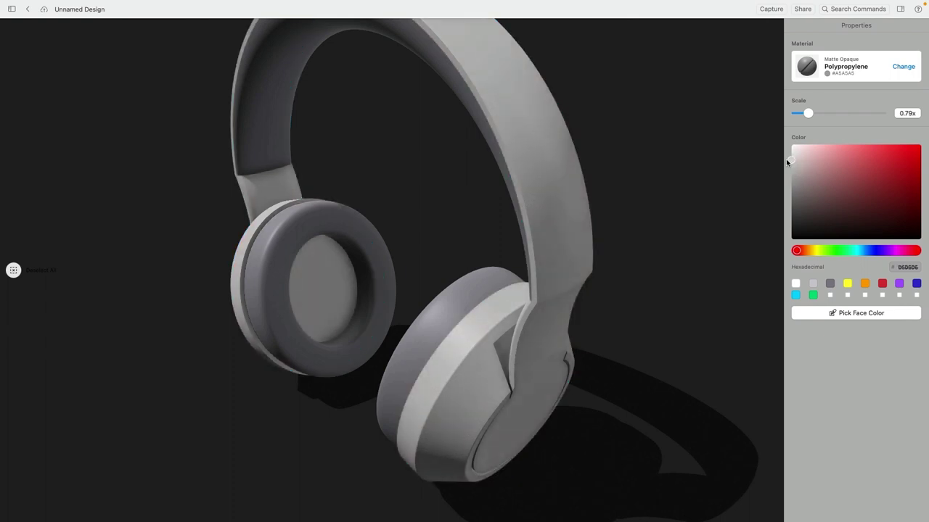
left_click(671, 193)
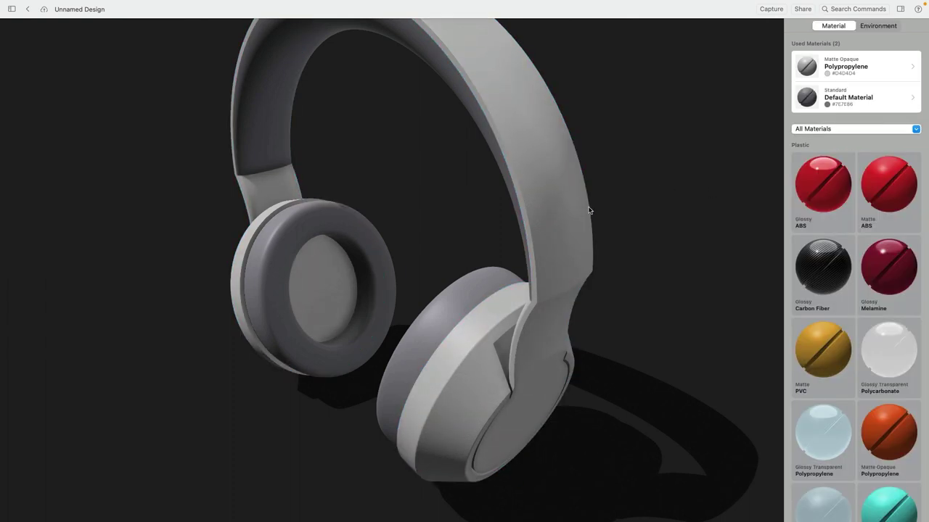
Apply the Matte Silicone Rubber plastic to the round button and the protruding wheel on the ear cup's rim.
right_click_drag(404, 180, 574, 132)
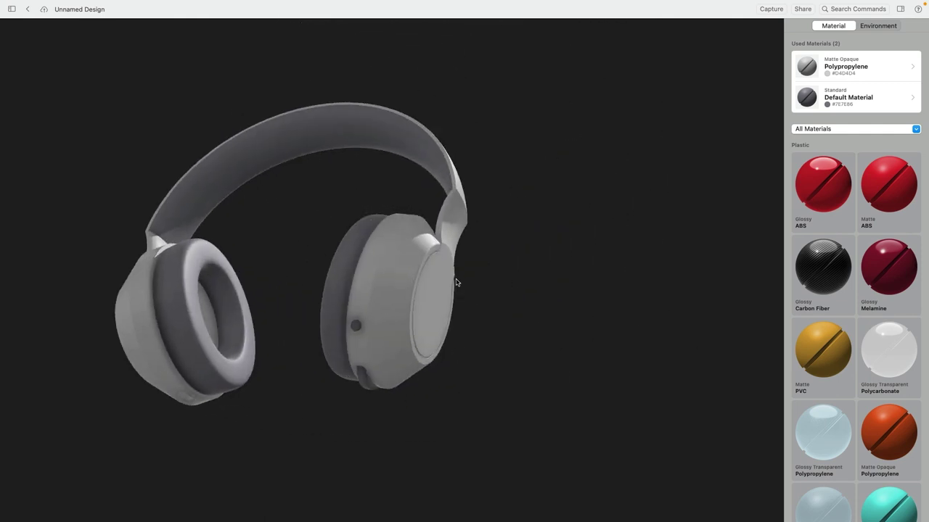
middle_click_drag(455, 282, 538, 201)
scroll(435, 236, "up", 5)
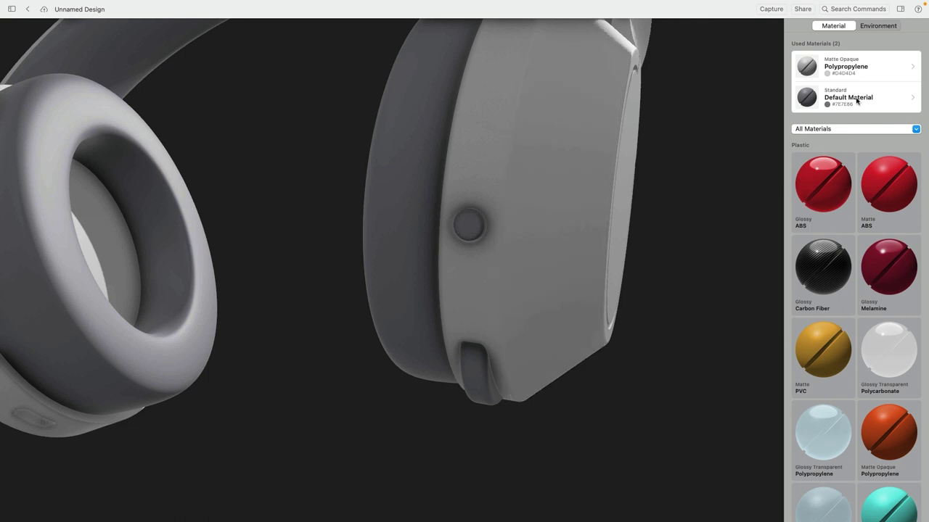
left_click(848, 130)
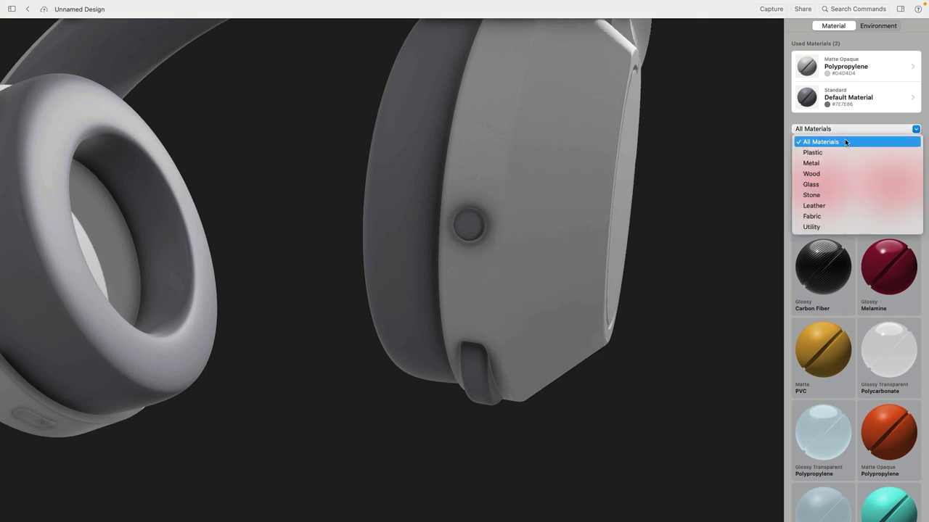
left_click(841, 152)
scroll(858, 257, "down", 3)
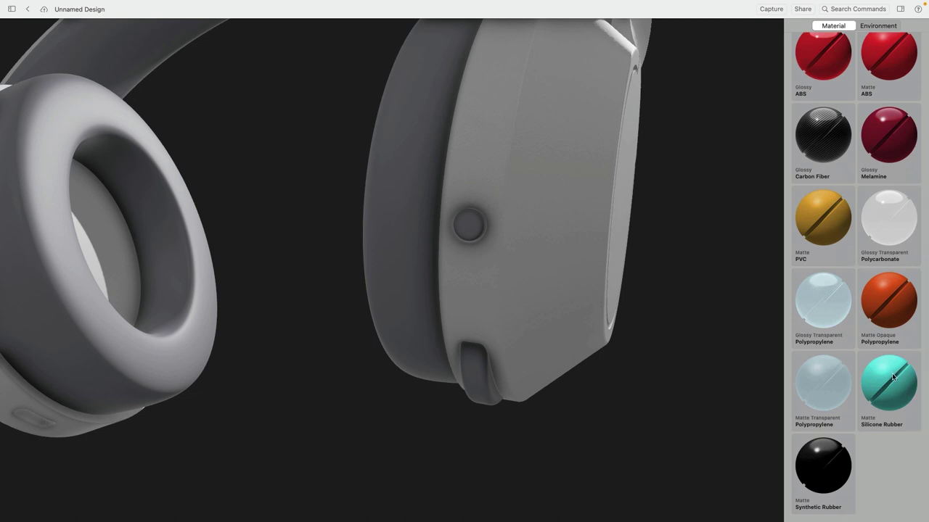
left_click_drag(893, 376, 469, 227)
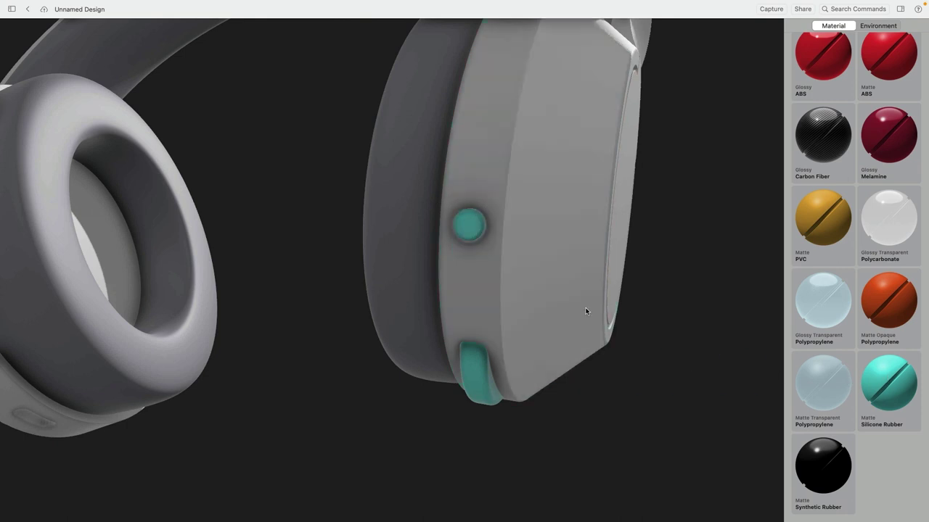
Set the colour of the Silicone Rubber material to dark grey 3E3E3E.
scroll(816, 105, "up", 5)
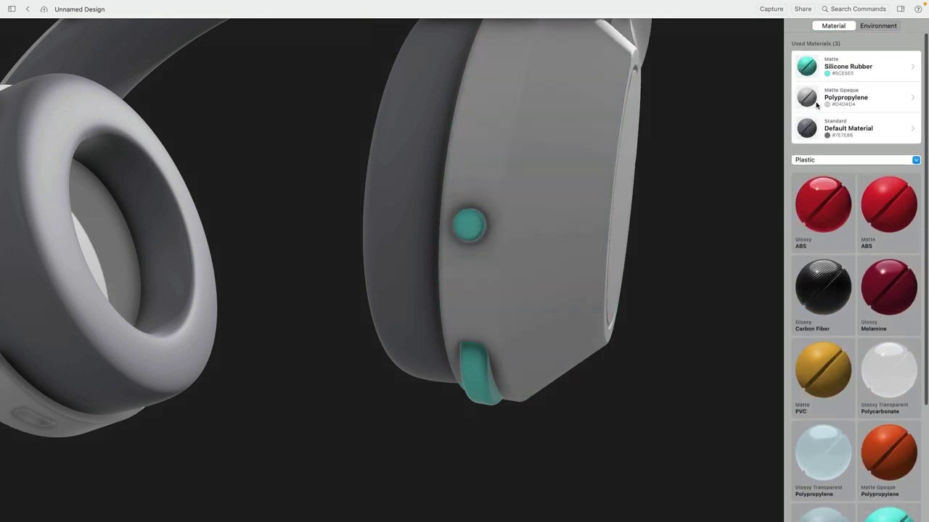
left_click(864, 69)
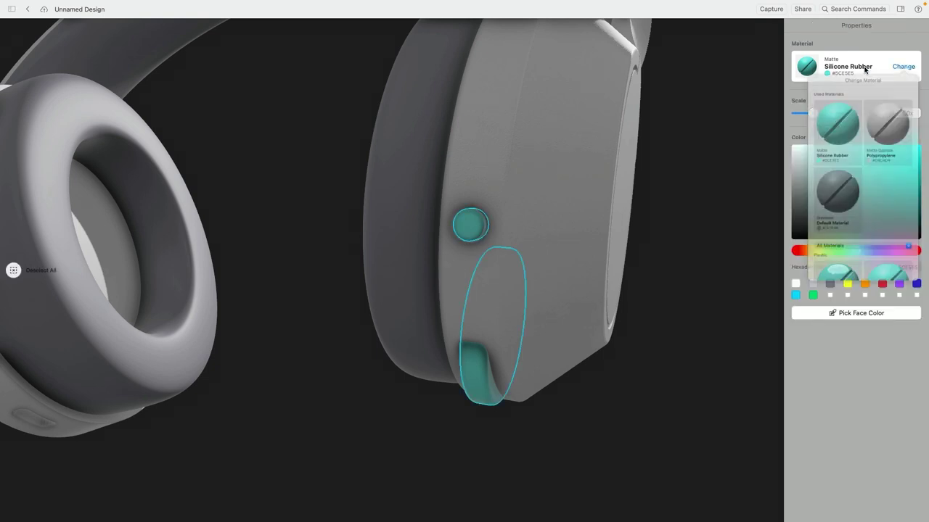
left_click(844, 50)
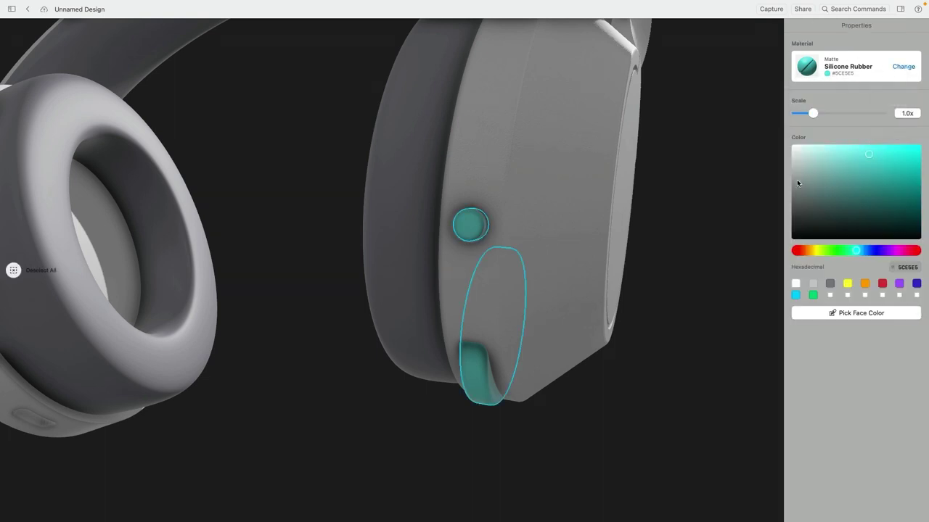
left_click_drag(796, 181, 699, 219)
right_click_drag(648, 218, 638, 259)
scroll(325, 246, "down", 5)
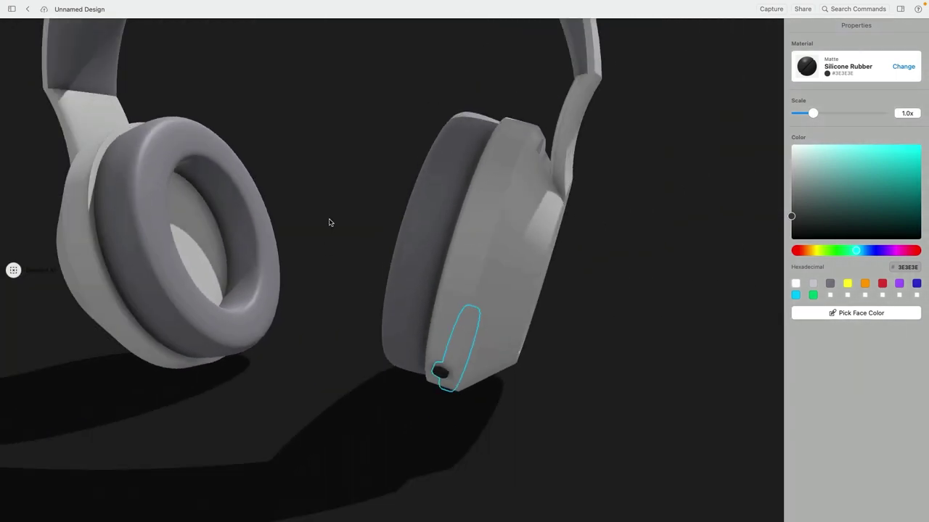
middle_click_drag(346, 204, 346, 287)
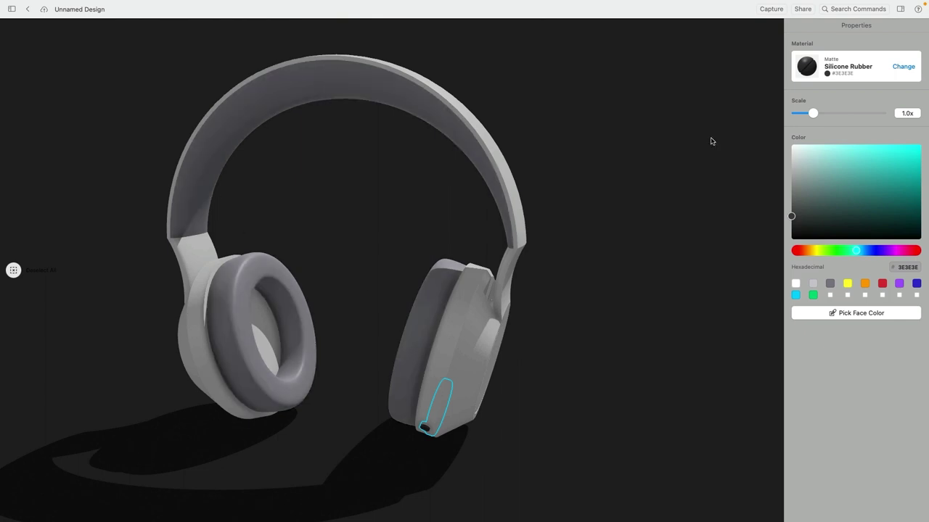
left_click(683, 203)
Apply Flat Grain Leather from the Leather category to both ear cushions and the headband's inner padding.
left_click(834, 162)
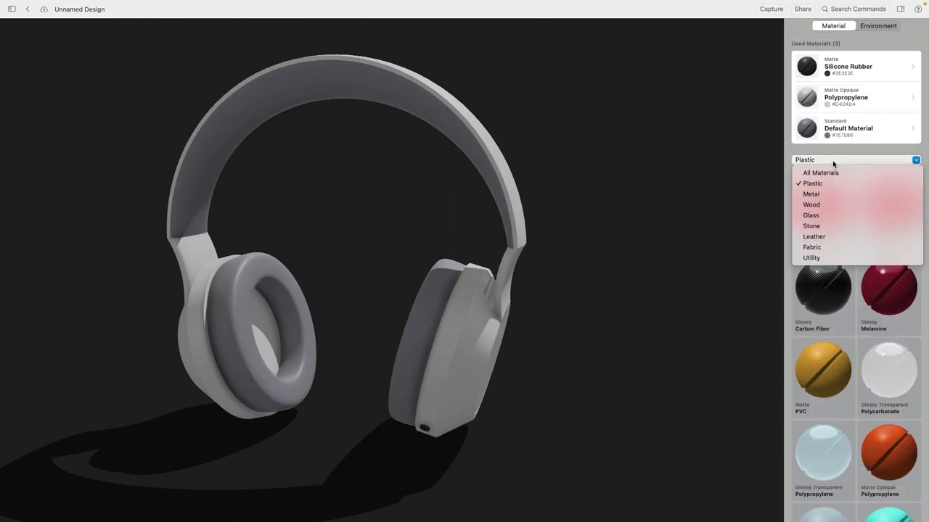
left_click(830, 237)
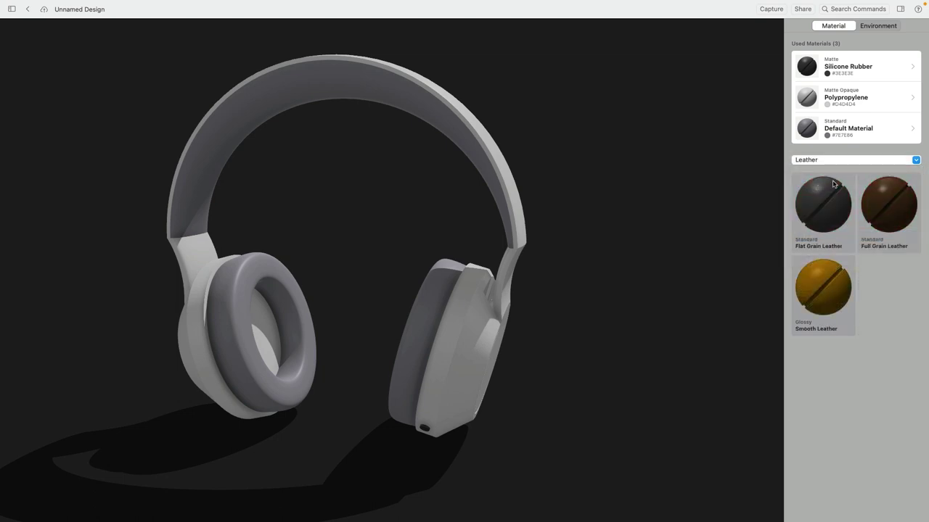
left_click_drag(823, 198, 258, 268)
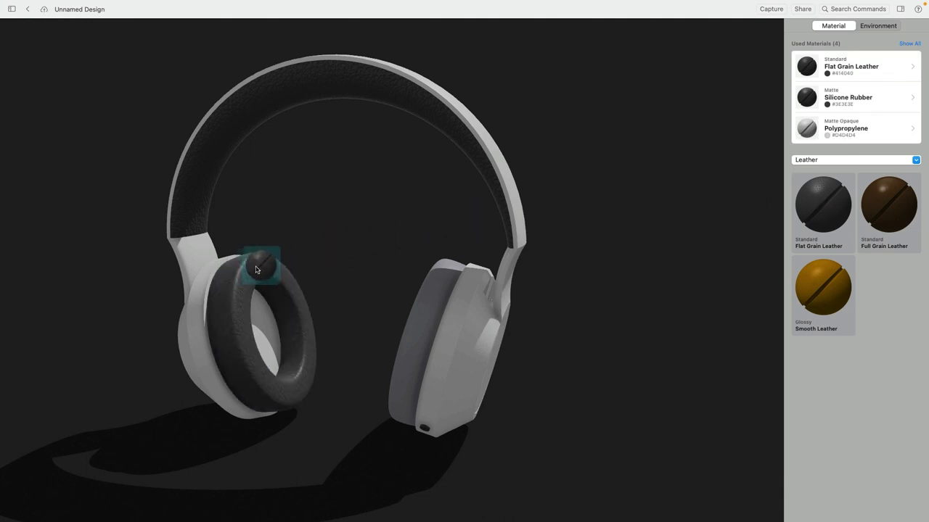
left_click_drag(829, 199, 254, 233)
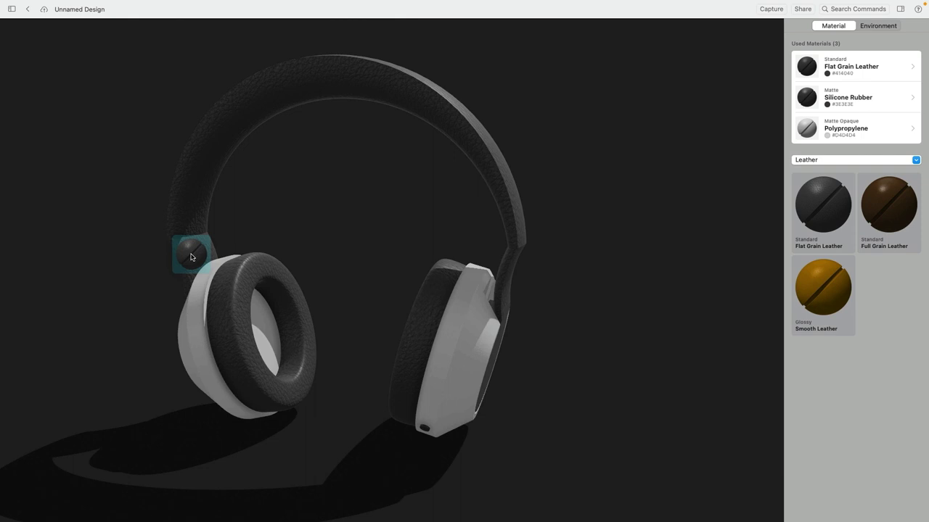
left_click_drag(191, 255, 187, 253)
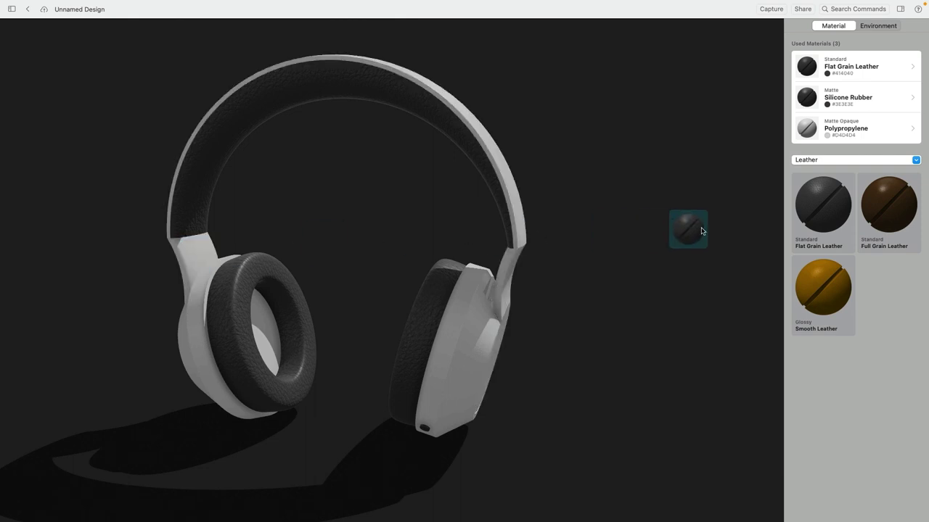
Apply the already used Flat Grain Leather to the inner faces of the arms between headband and ear cups.
left_click(213, 251)
right_click_drag(214, 251, 392, 218)
scroll(493, 206, "up", 5)
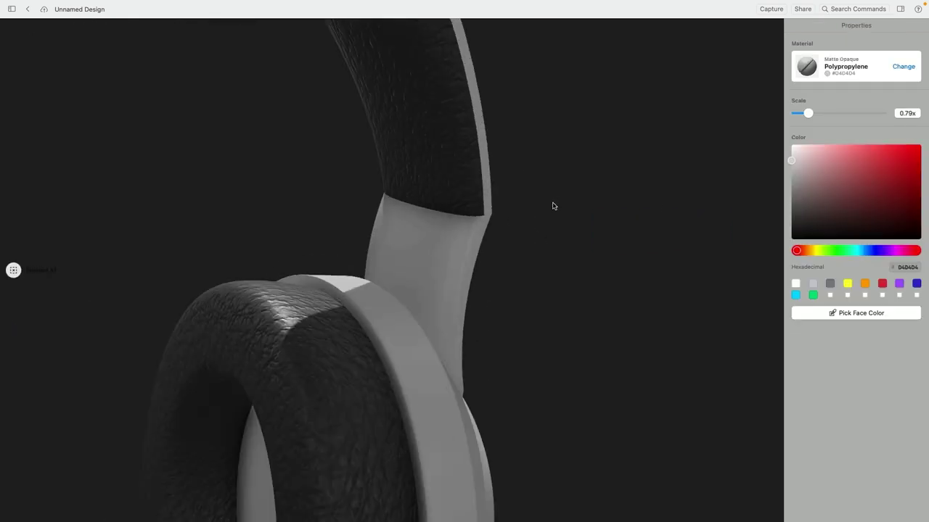
left_click(415, 267)
right_click_drag(588, 252, 615, 228)
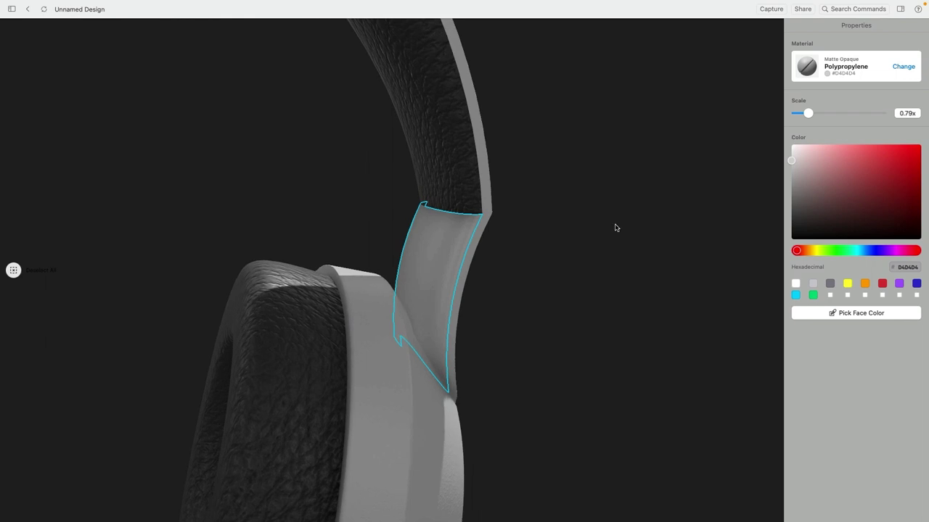
left_click(899, 67)
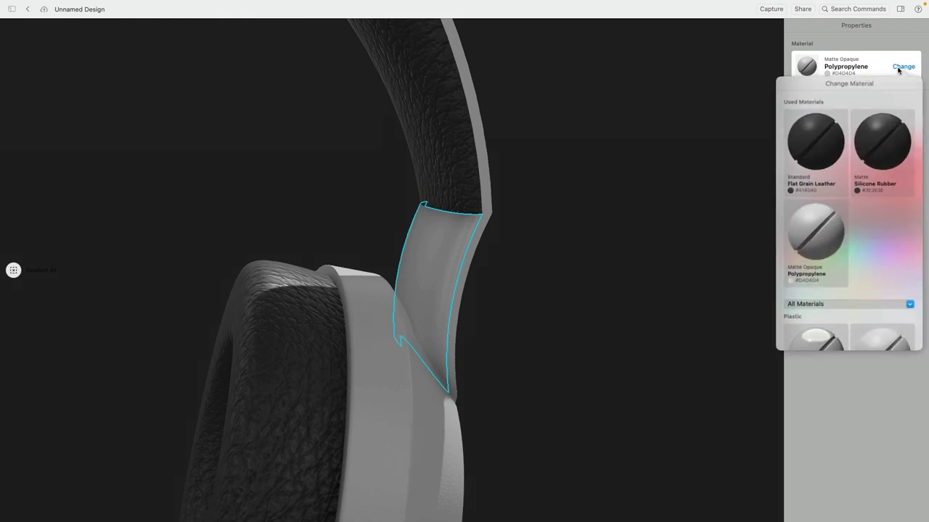
left_click(808, 139)
left_click(702, 197)
scroll(558, 193, "down", 5)
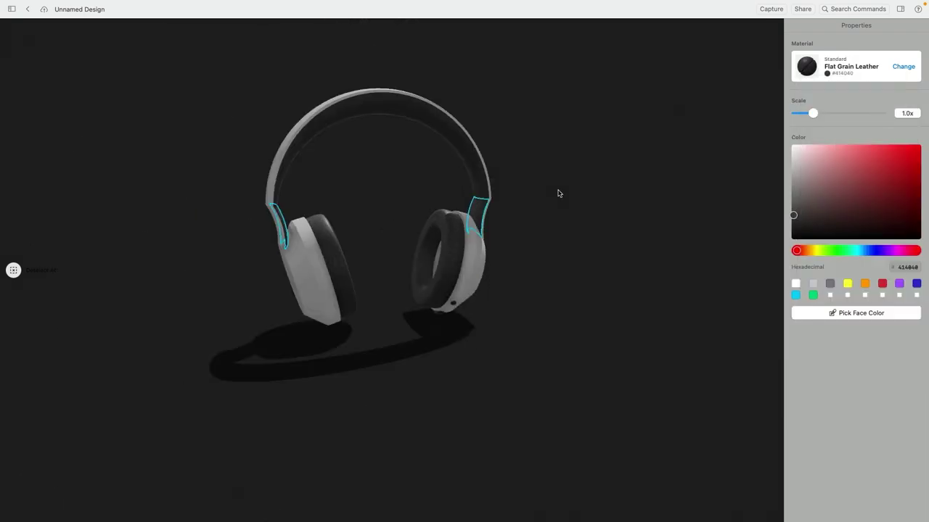
left_click(597, 172)
Reduce the texture scale of the Flat Grain Leather on the cushions, inner headband and arm faces.
right_click_drag(547, 153, 499, 171)
middle_click_drag(423, 166, 413, 251)
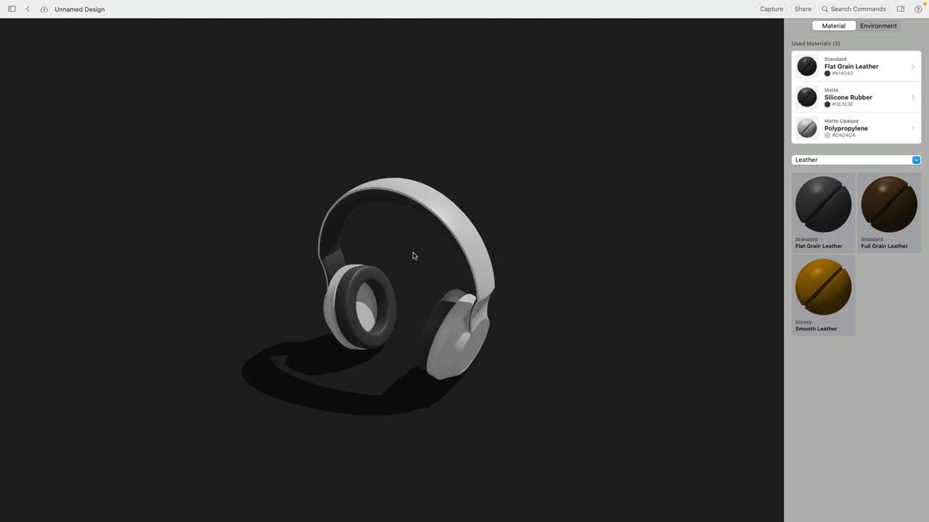
scroll(412, 250, "down", 3)
scroll(413, 250, "up", 8)
right_click_drag(413, 240, 420, 225)
middle_click_drag(386, 298, 431, 201)
right_click_drag(432, 201, 418, 230)
scroll(417, 233, "down", 2)
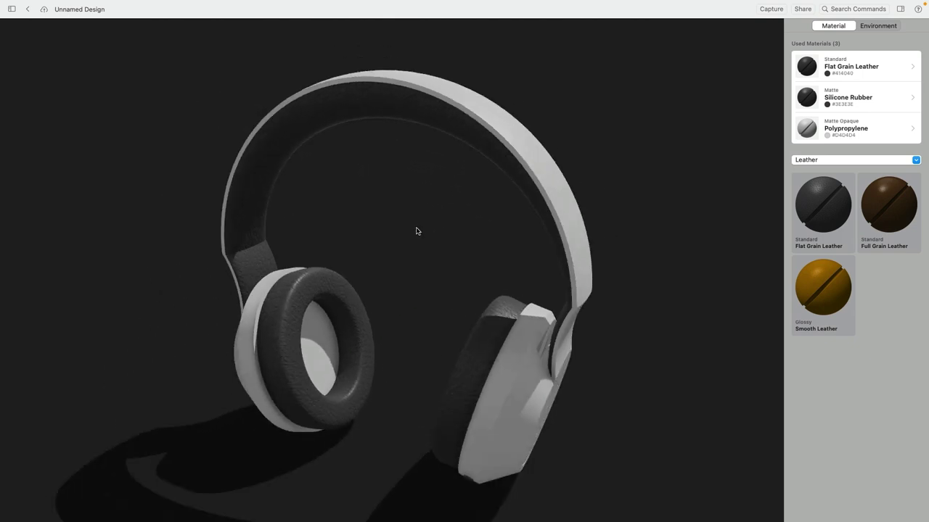
left_click(806, 73)
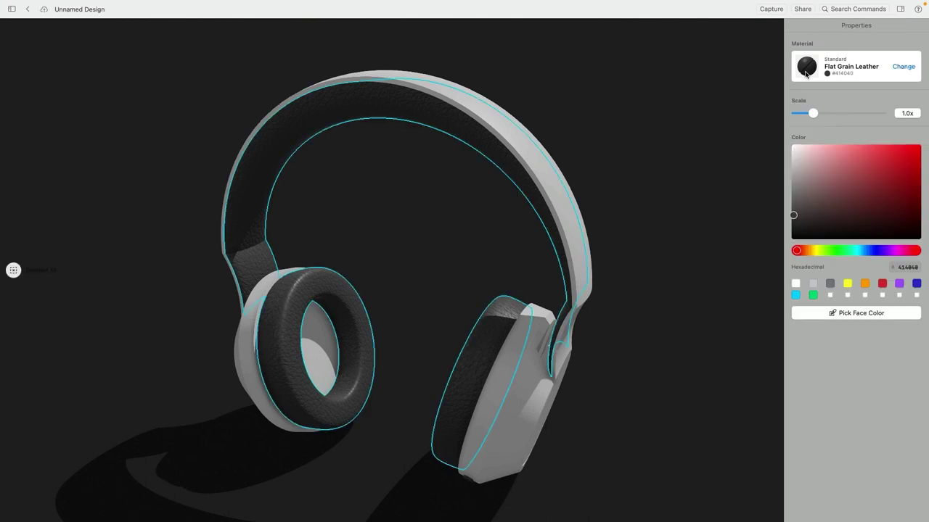
left_click_drag(812, 116, 802, 118)
Replace the Flat Grain Leather on the cushions, inner headband and arm faces with Full Grain Leather from the Leather category.
left_click(897, 73)
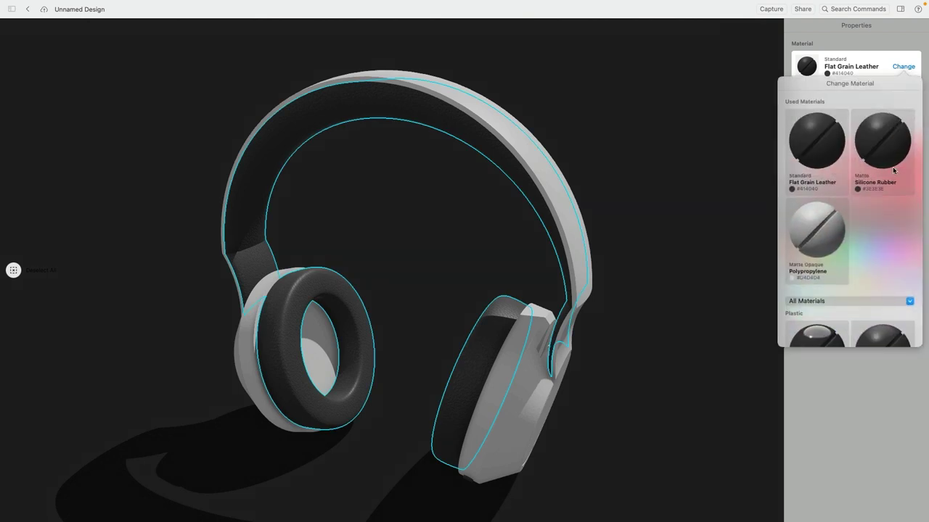
scroll(881, 264, "down", 2)
left_click(872, 253)
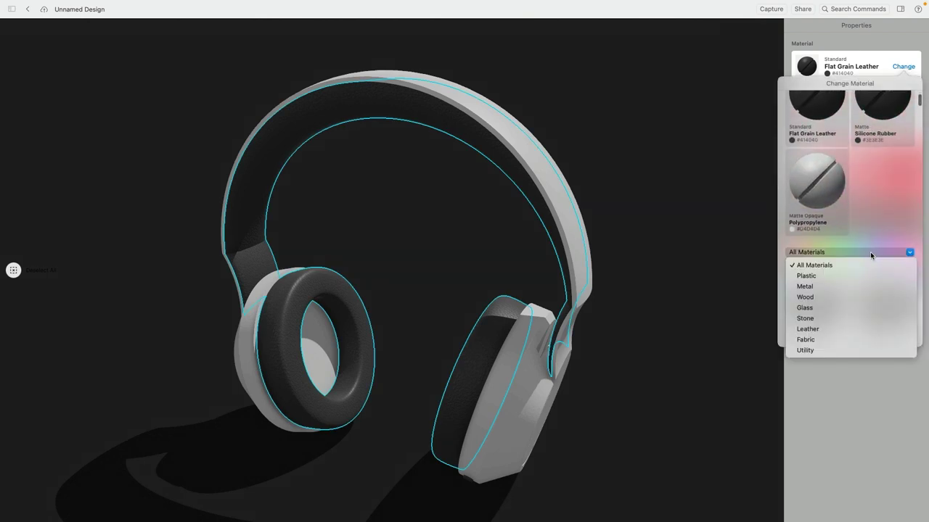
left_click(834, 327)
scroll(842, 315, "down", 3)
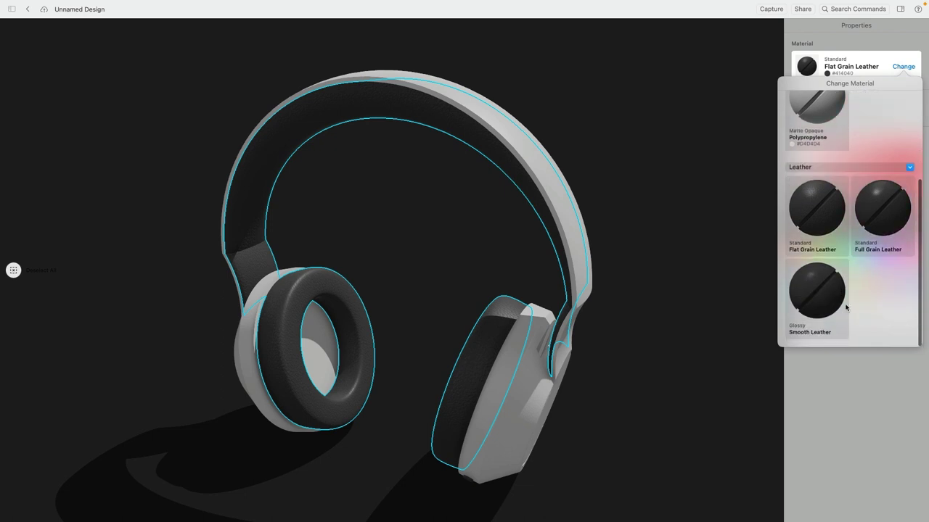
left_click(889, 209)
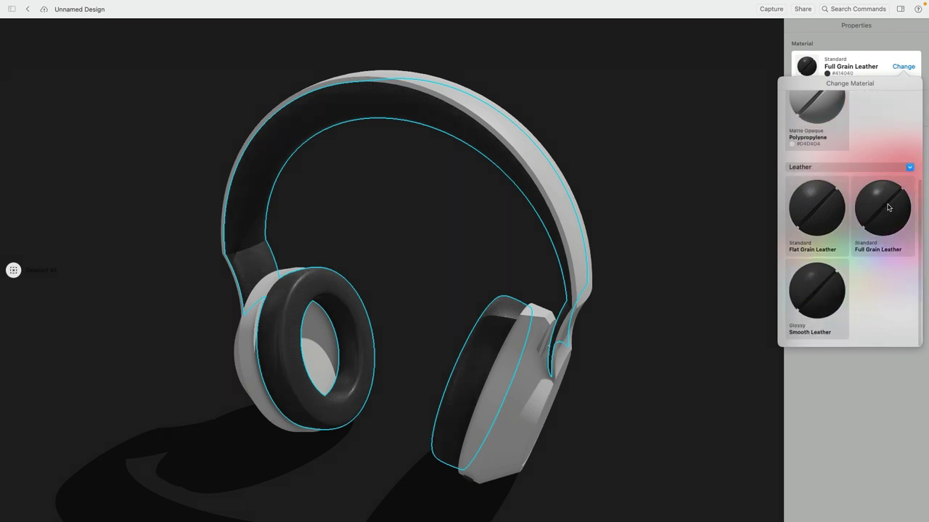
Compare Smooth Leather and Flat Grain Leather on the padded parts, ending with Full Grain Leather selected again.
scroll(202, 326, "up", 5)
scroll(201, 326, "down", 1)
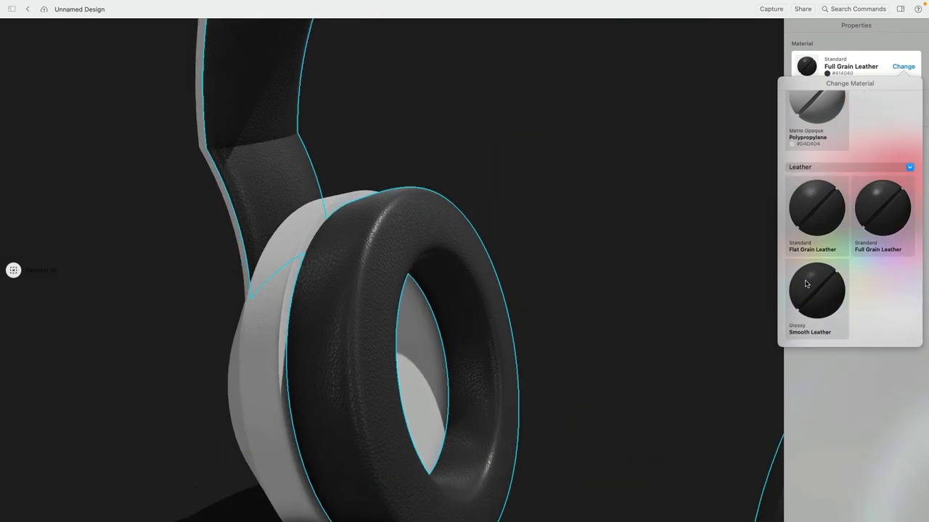
left_click(805, 285)
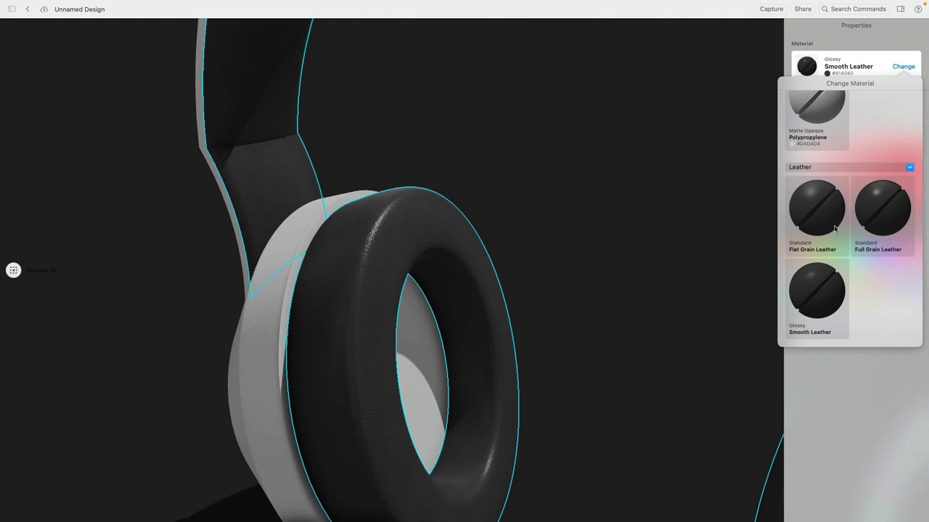
left_click(821, 194)
left_click(884, 202)
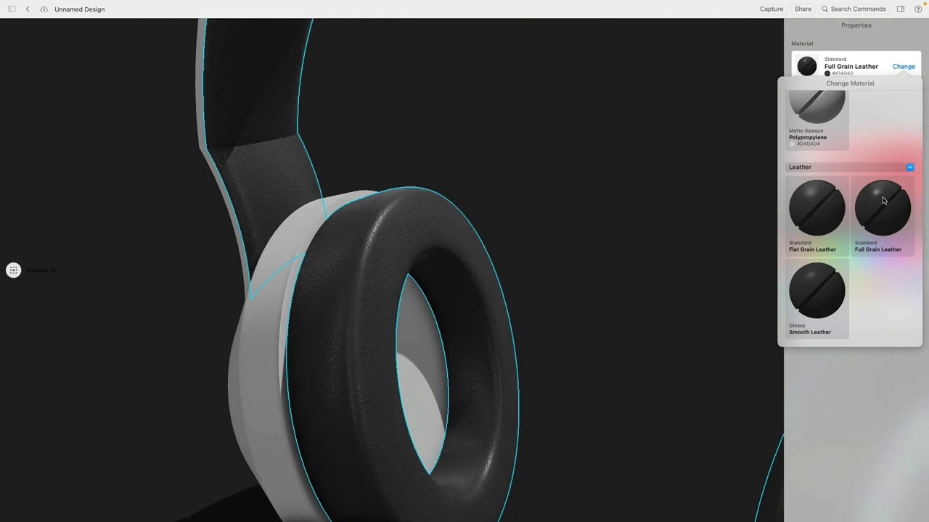
Lighten the Full Grain Leather colour to grey 575757.
scroll(566, 206, "down", 5)
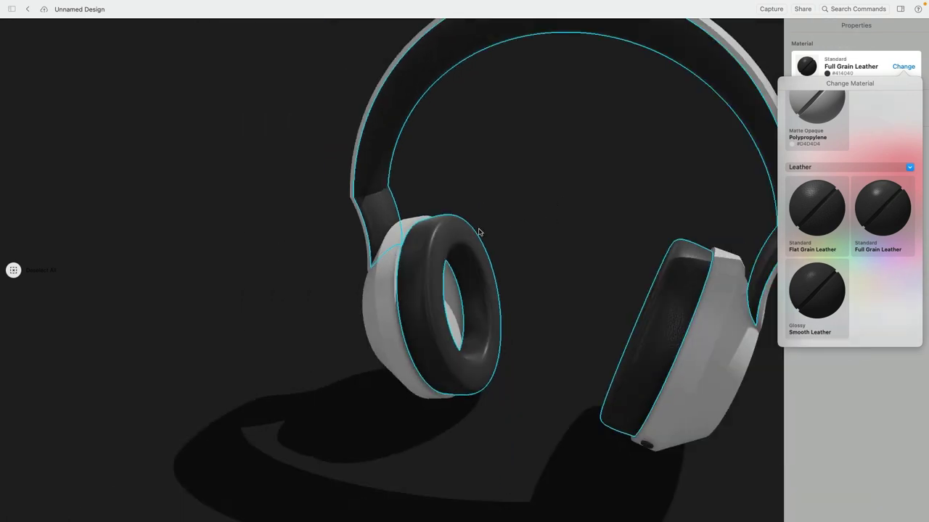
left_click(622, 186)
middle_click_drag(632, 166, 508, 208)
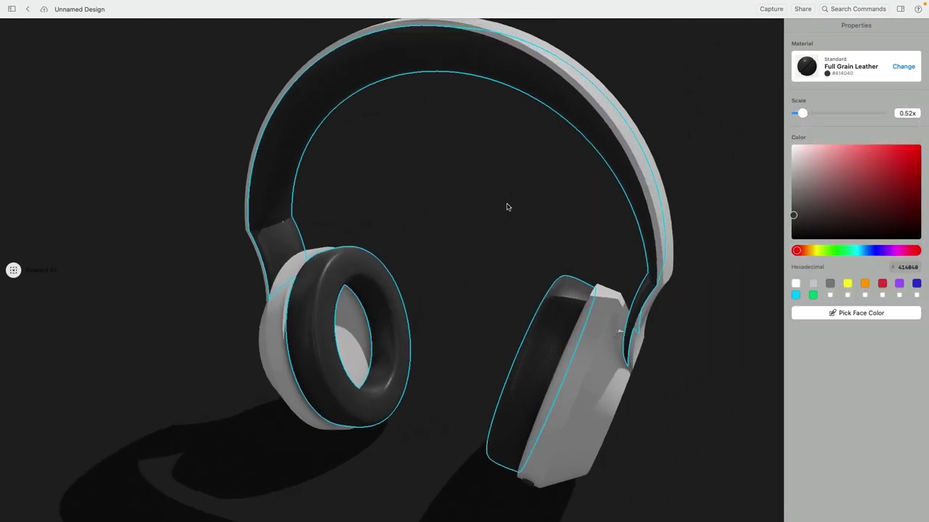
left_click_drag(795, 214, 775, 208)
left_click(494, 215)
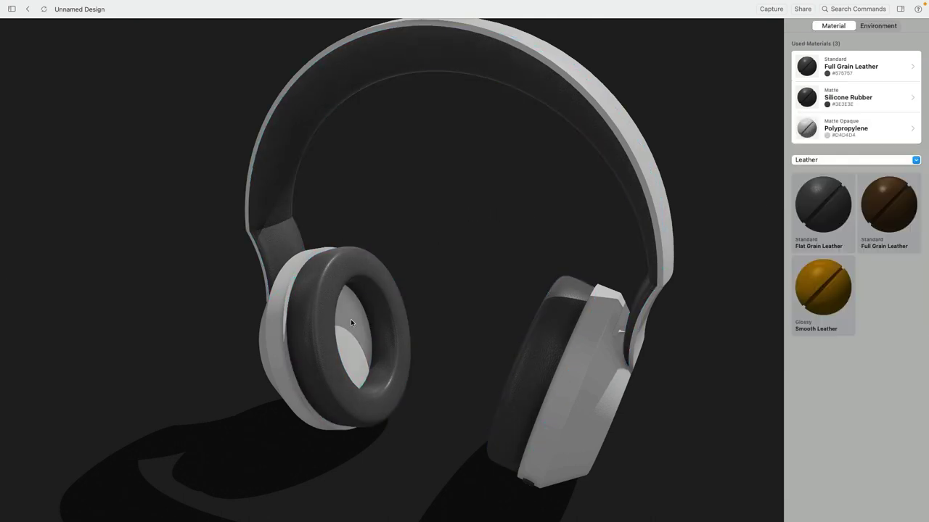
Try the Speaker Mesh material from the Fabric category on the ear cup's flat inner face inside the cushion.
left_click_drag(351, 318, 541, 259)
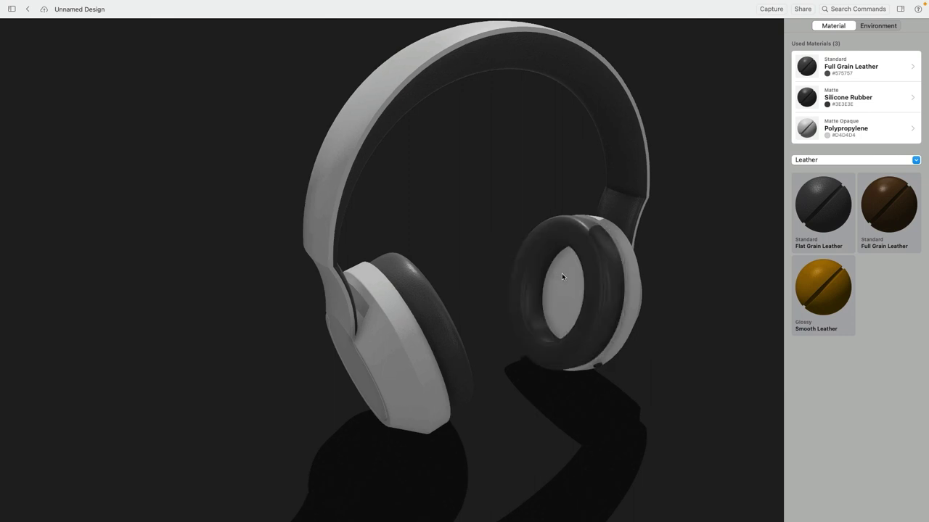
left_click(561, 273)
scroll(674, 235, "up", 5)
scroll(674, 234, "up", 2)
middle_click_drag(680, 231, 692, 158)
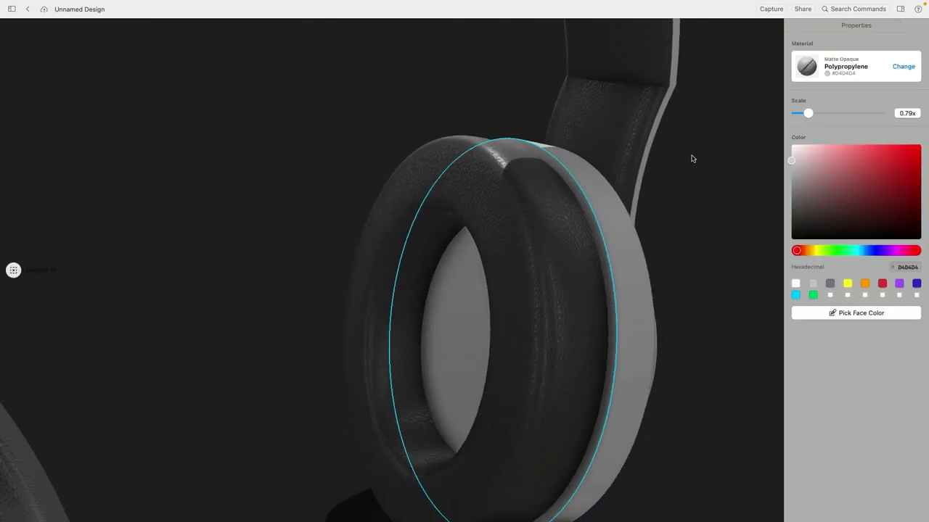
scroll(697, 169, "down", 2)
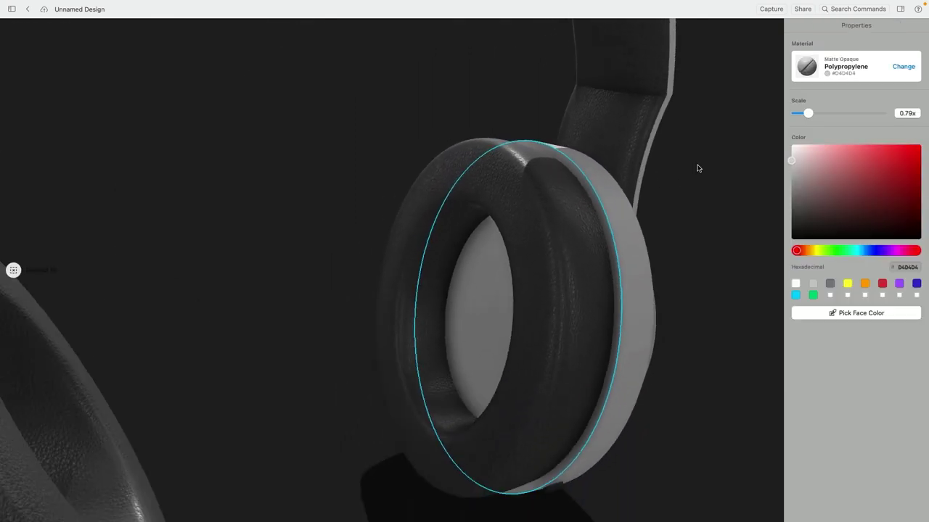
left_click(904, 67)
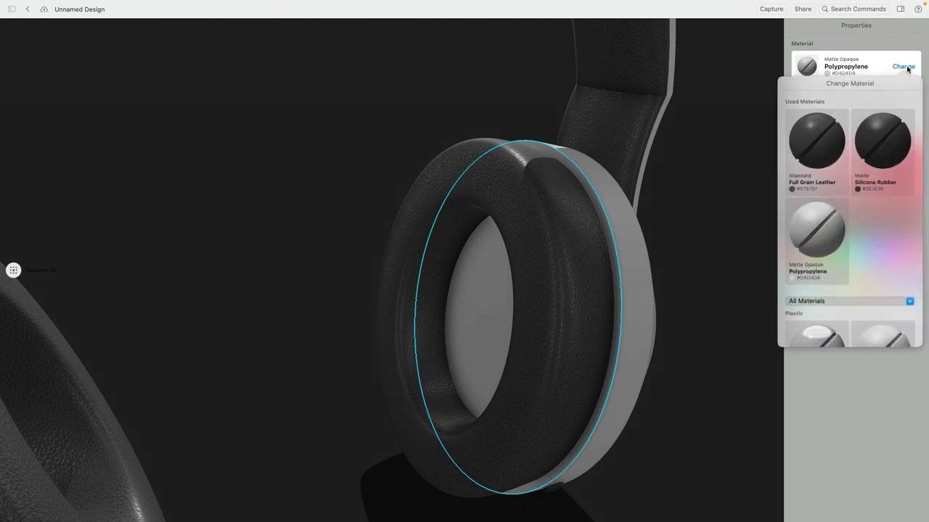
left_click(856, 301)
left_click(827, 389)
scroll(867, 236, "down", 5)
scroll(867, 239, "down", 3)
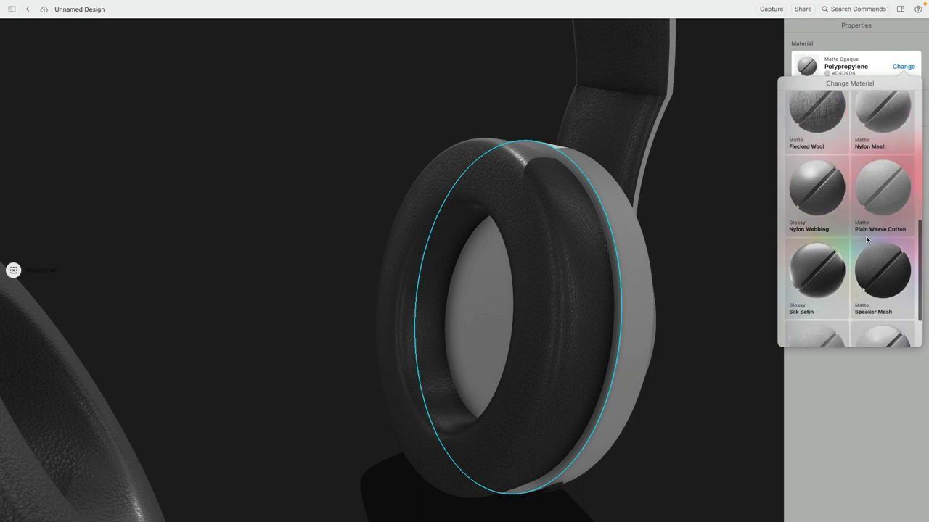
left_click_drag(886, 198, 483, 313)
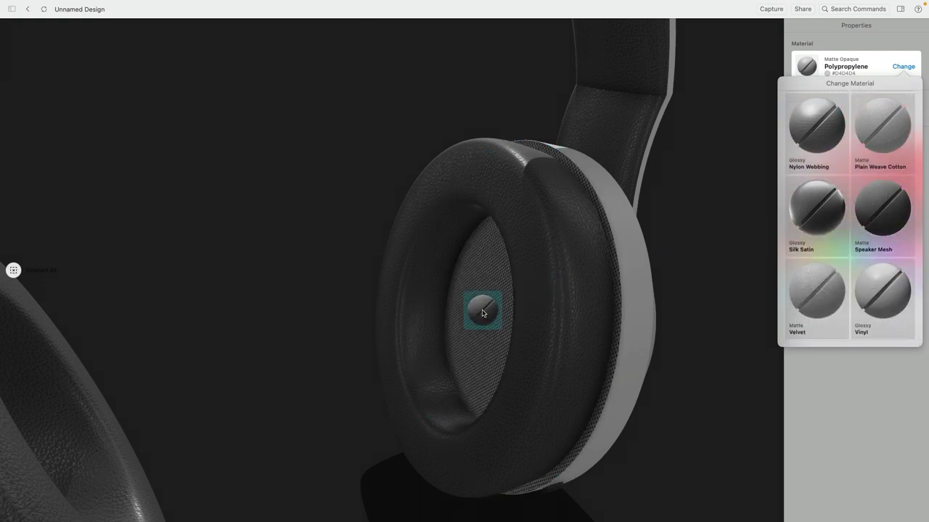
left_click_drag(482, 313, 884, 211)
left_click(699, 201)
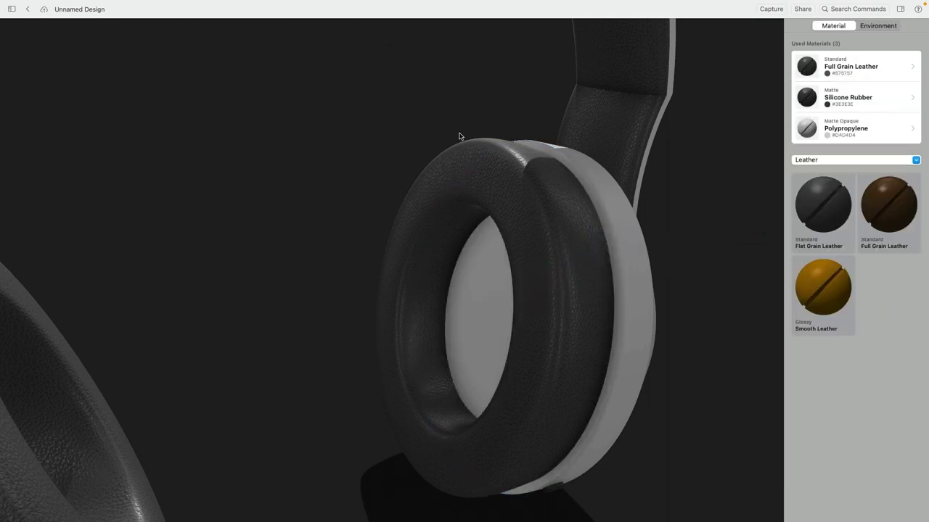
Return to modelling and project the cushion's inner opening edge onto the ear cup's flat inner face.
left_click(28, 10)
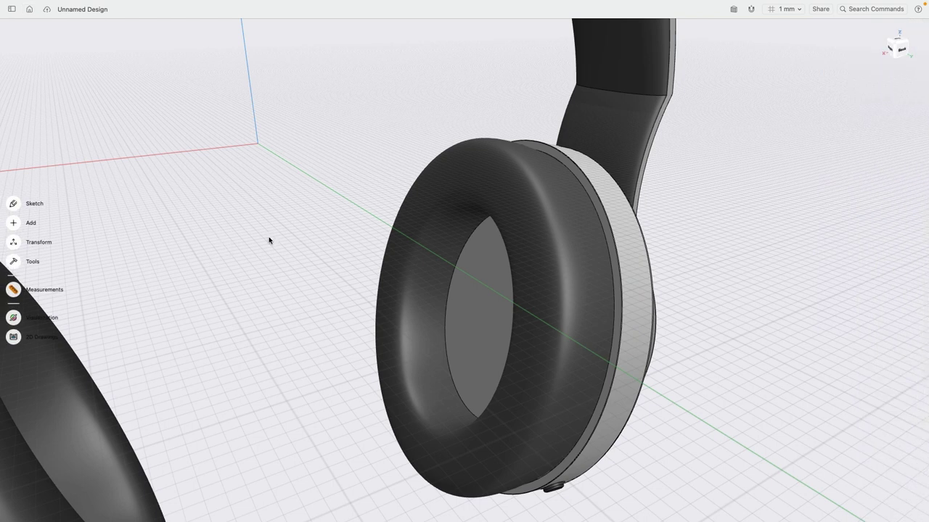
scroll(267, 299, "down", 2)
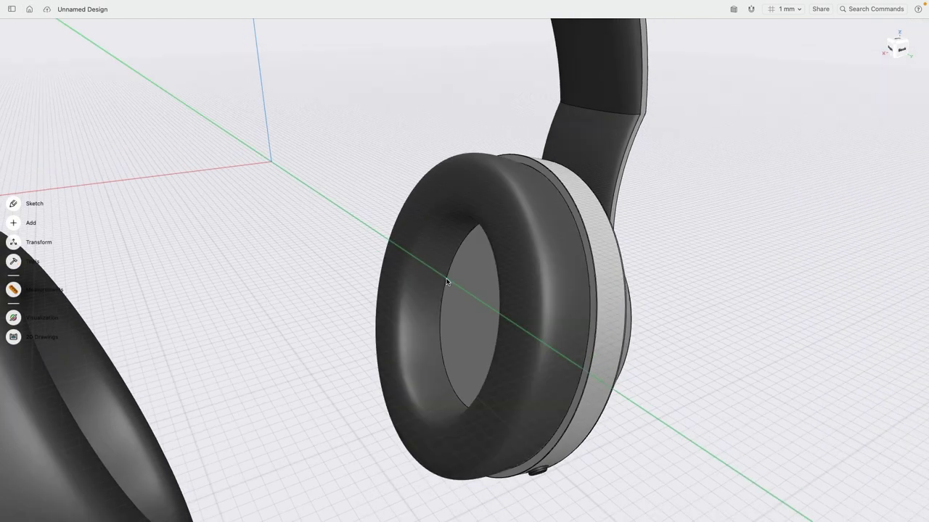
left_click(395, 321)
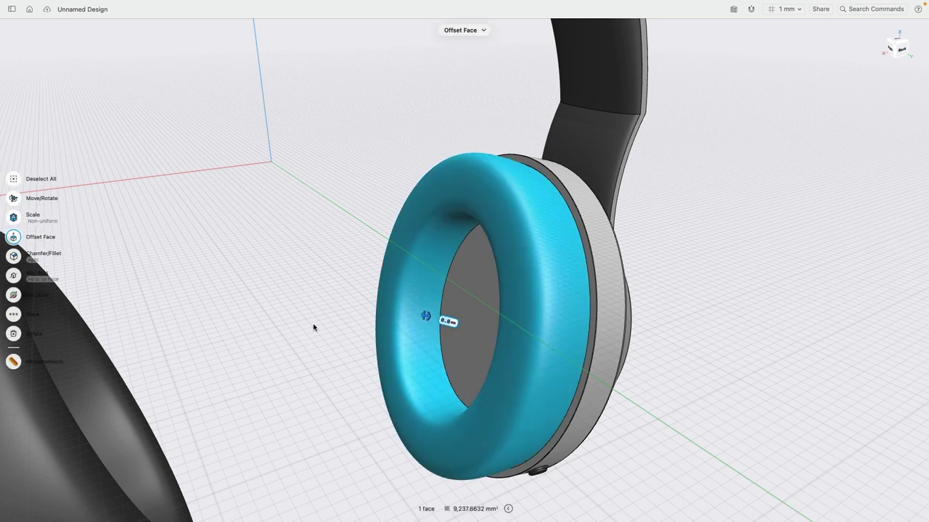
left_click(313, 328)
left_click(463, 245)
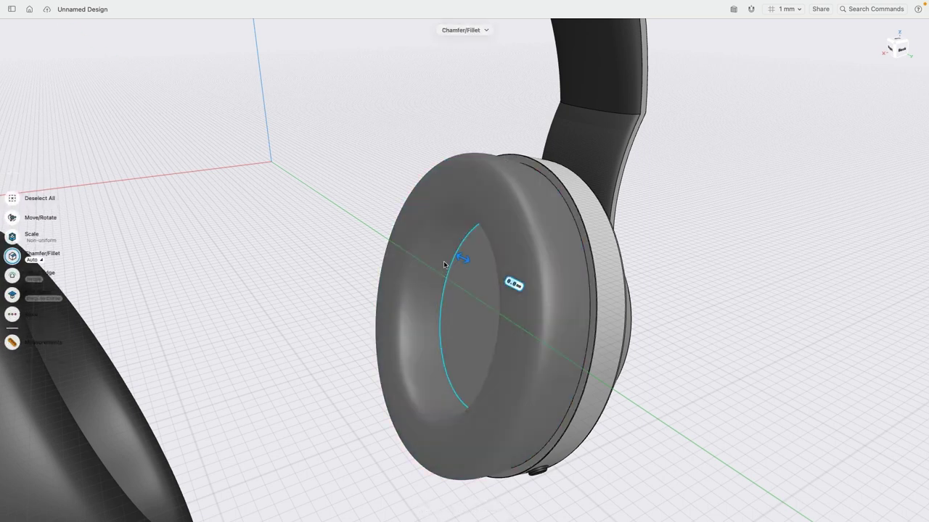
right_click_drag(278, 277, 346, 303)
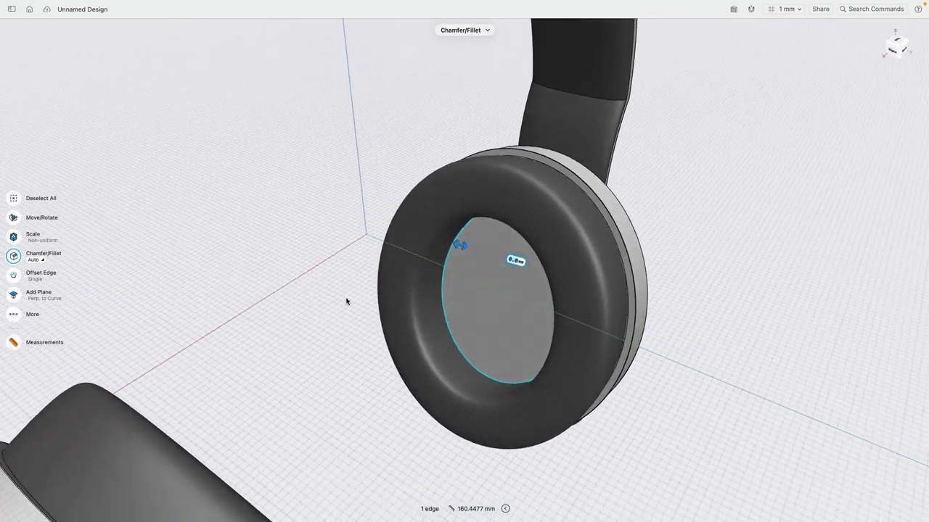
left_click(470, 309)
middle_click_drag(340, 348, 395, 253)
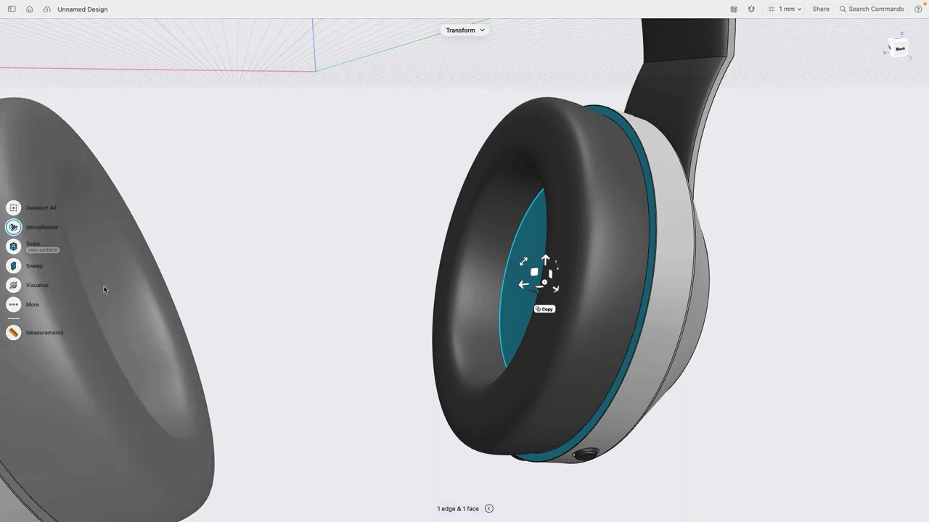
left_click(41, 304)
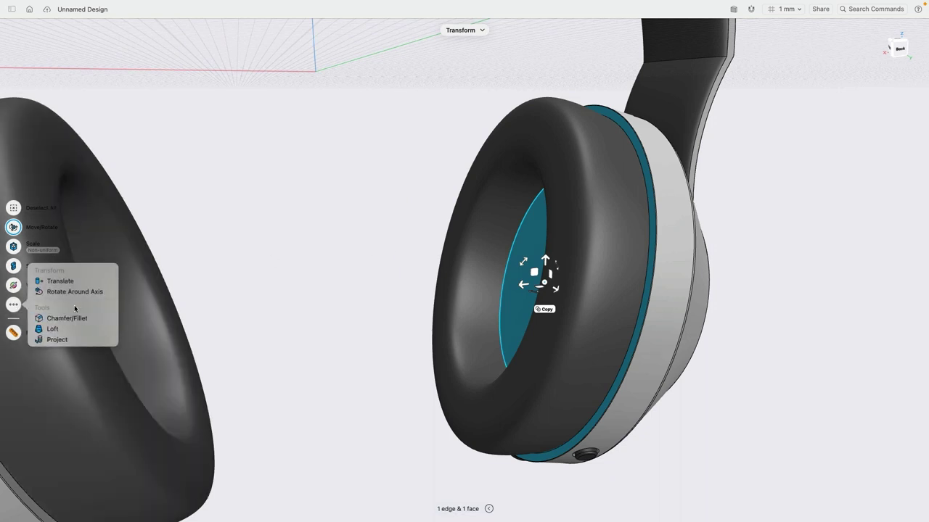
left_click(78, 339)
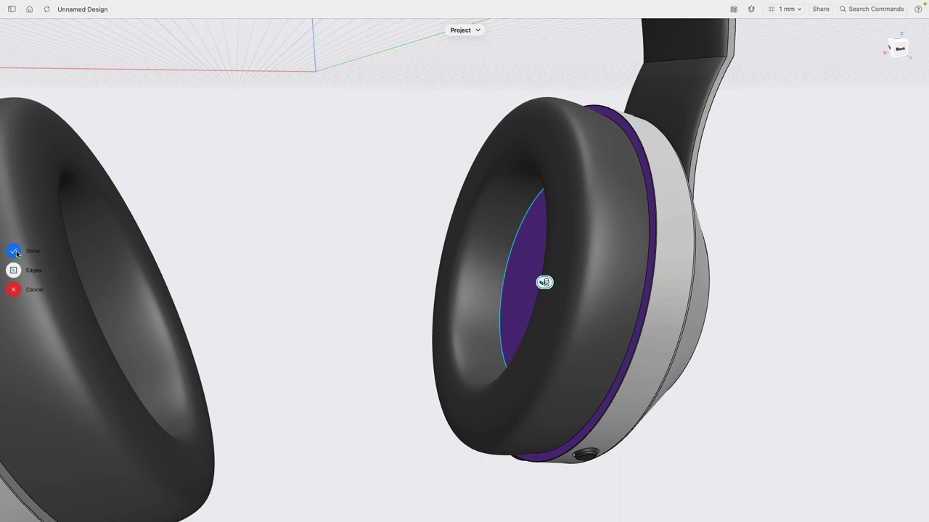
left_click(16, 253)
Isolate the ear cup body to inspect the central face split off by the projected edge, and restore all bodies.
left_click(516, 263)
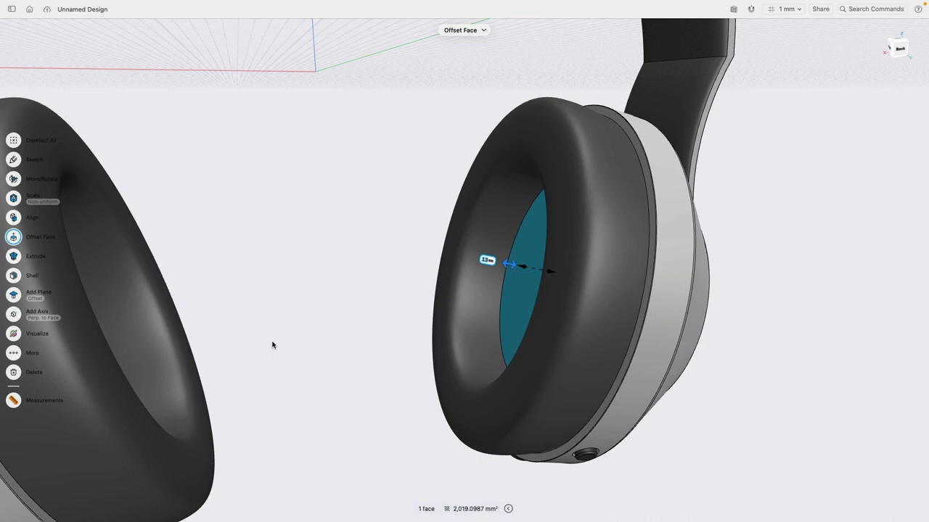
left_click(293, 258)
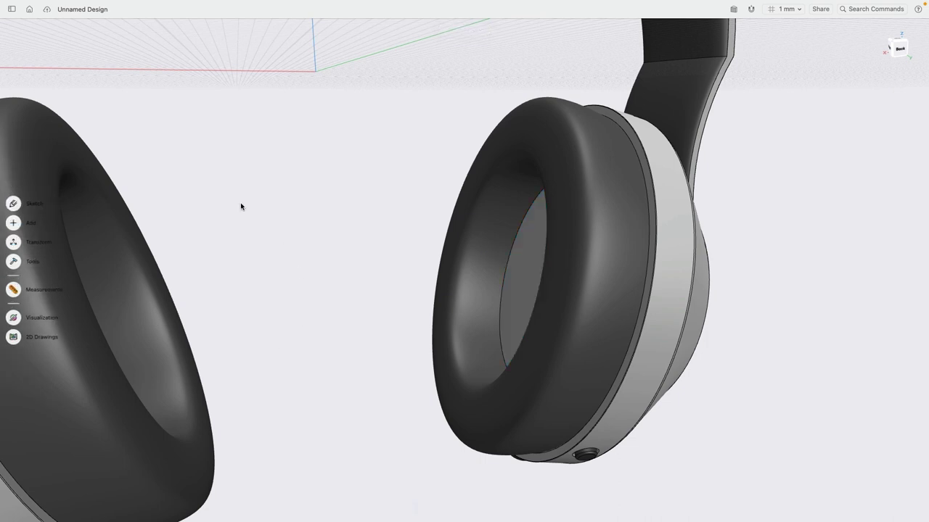
left_click(11, 9)
left_click(700, 177)
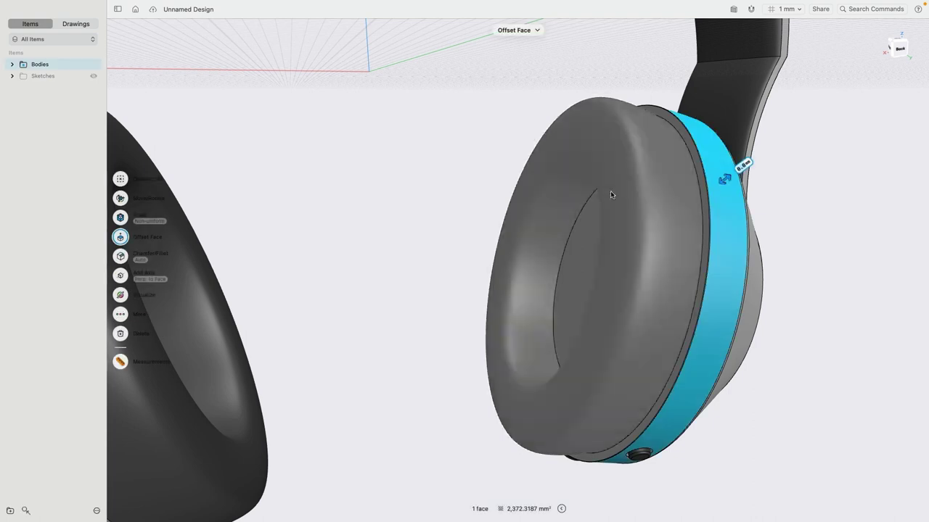
left_click(26, 510)
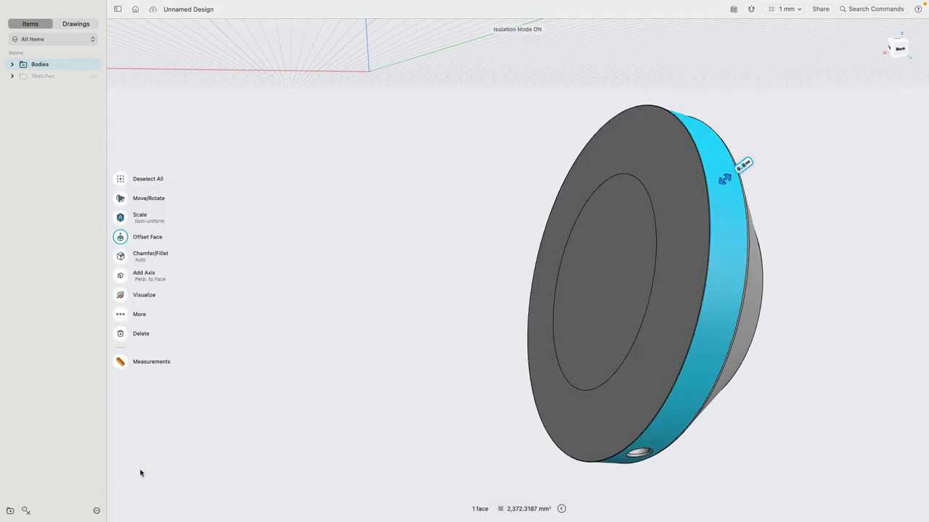
left_click(396, 333)
left_click(607, 269)
scroll(493, 253, "left", 5)
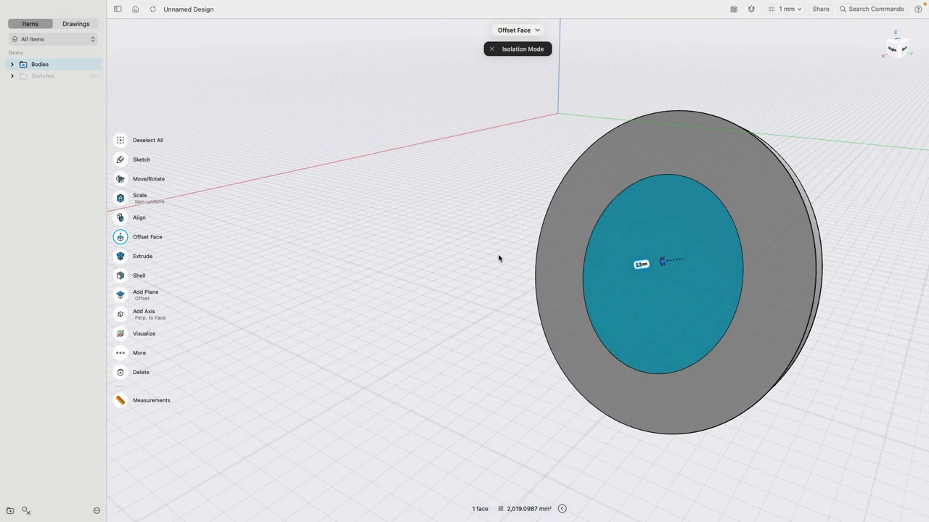
left_click(25, 511)
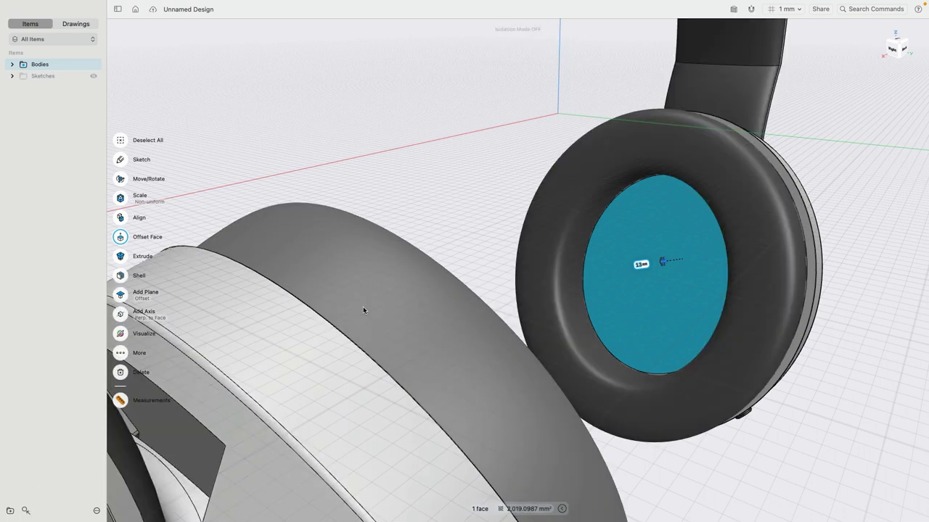
Project the other cushion's inner opening edge onto the flat inner face of its ear cup.
middle_click_drag(365, 311, 476, 217)
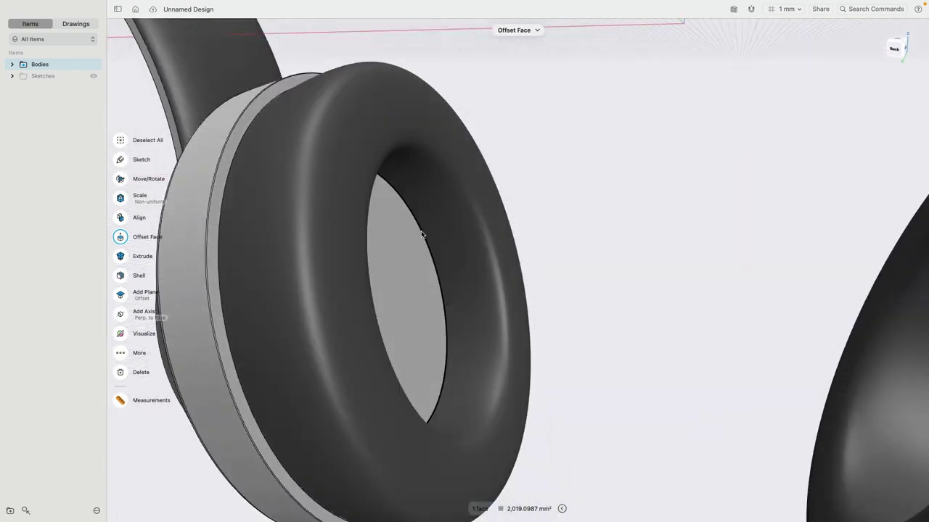
left_click(421, 234)
left_click(408, 282)
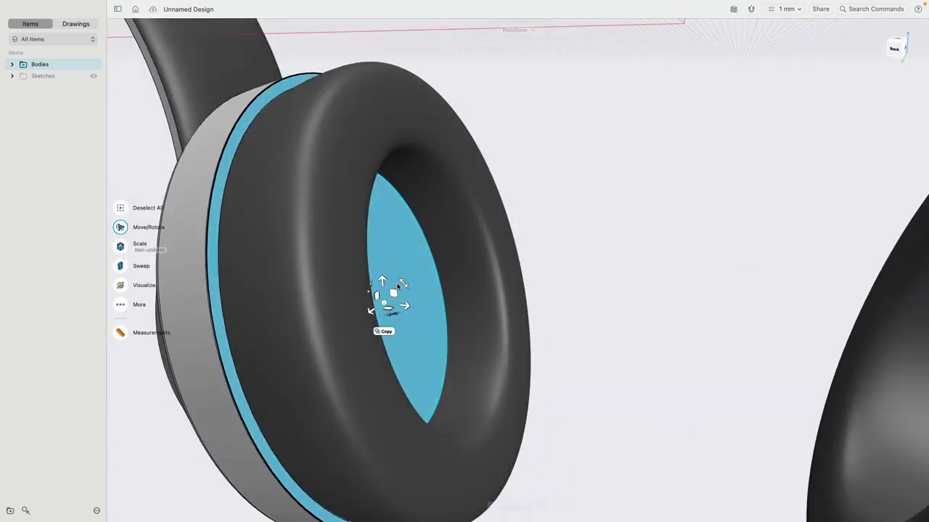
left_click(121, 305)
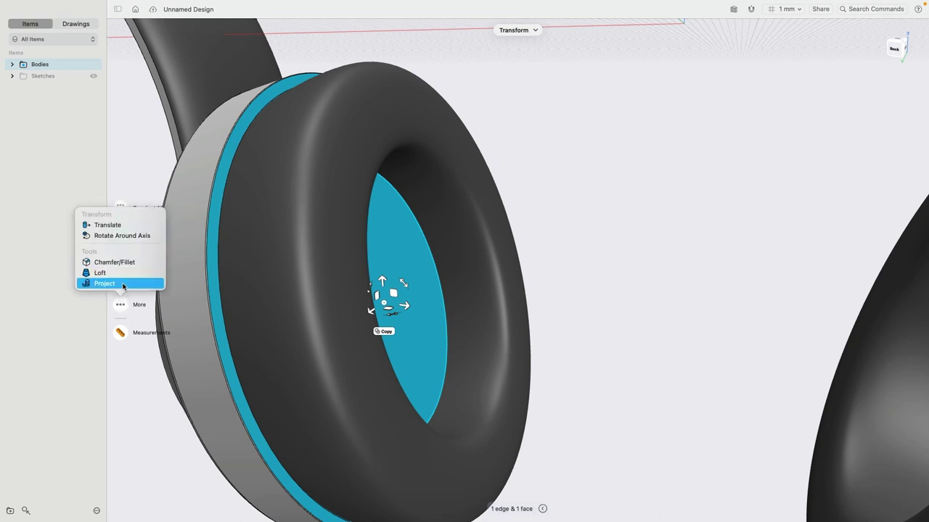
left_click(122, 284)
left_click(122, 252)
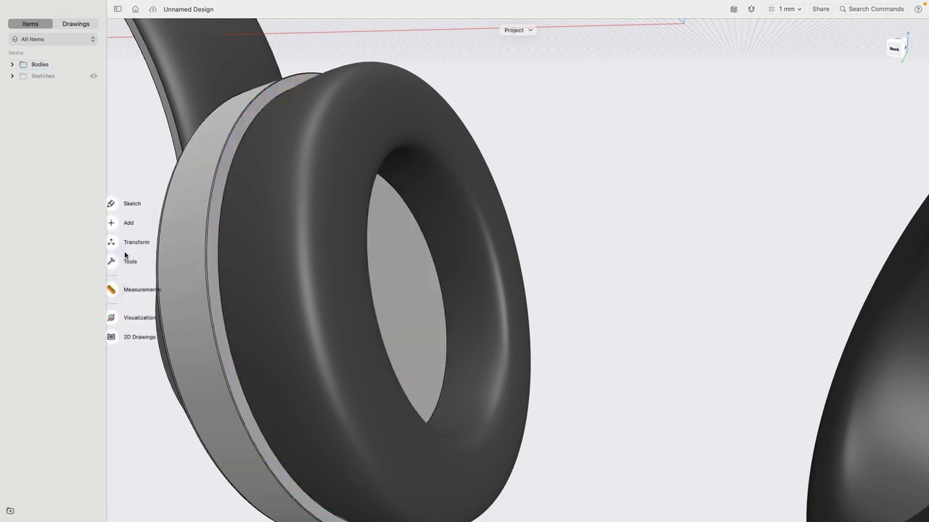
Switch to visualization and apply the Speaker Mesh material from the Fabric category to the central inner faces of both ear cups.
left_click(121, 317)
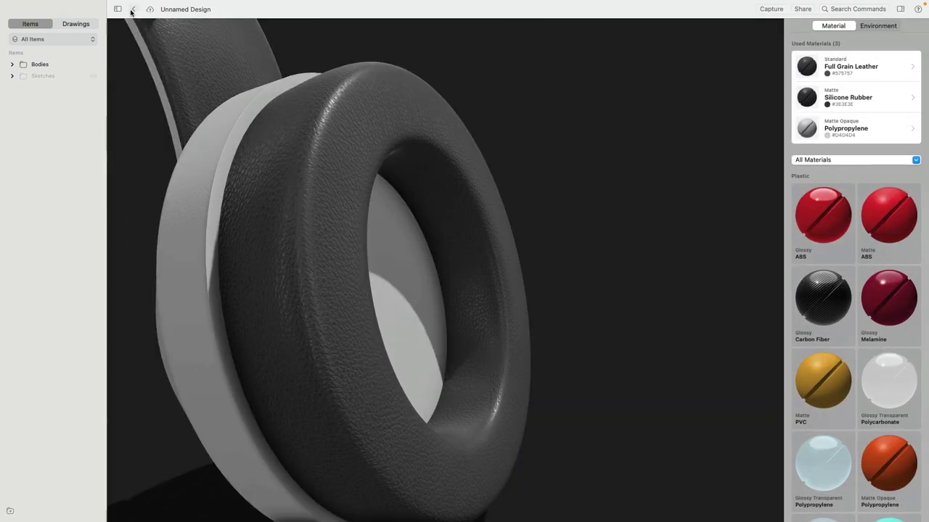
left_click(118, 9)
left_click(338, 276)
scroll(420, 326, "down", 5)
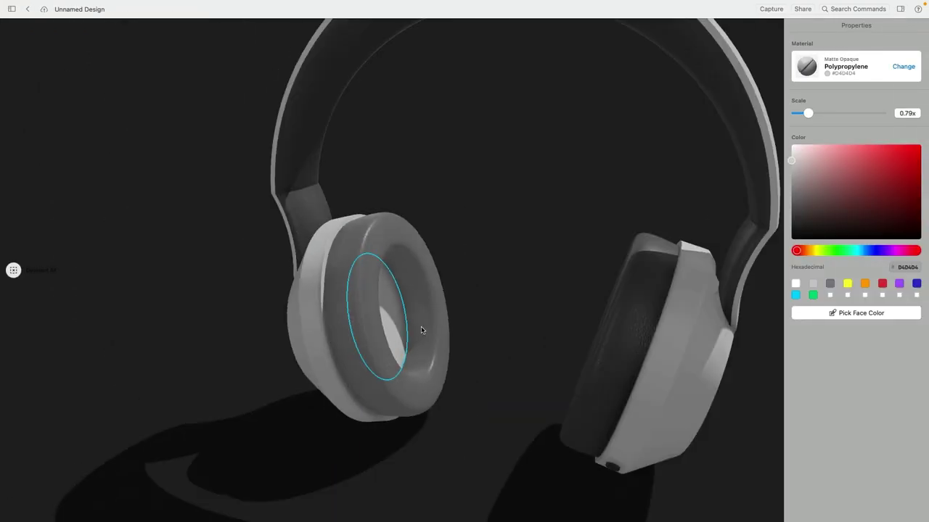
right_click_drag(421, 326, 638, 268)
left_click(640, 270)
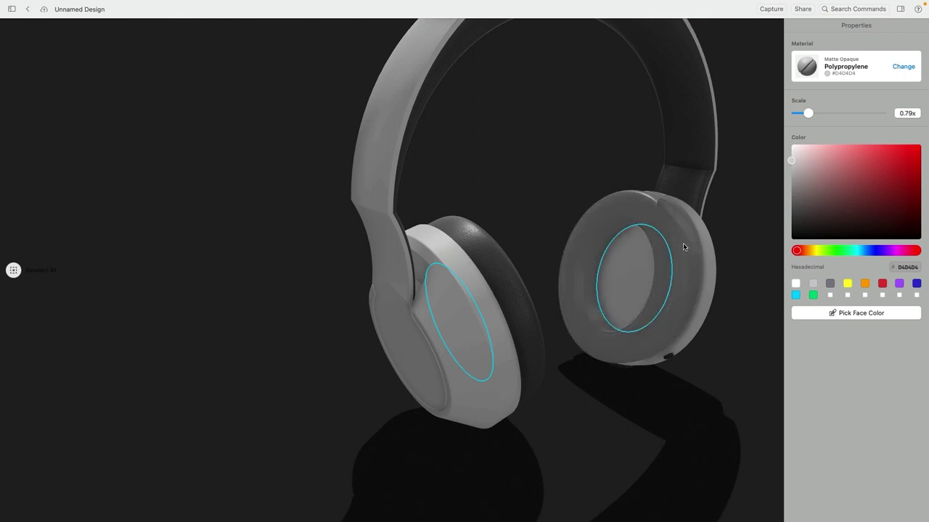
left_click(902, 68)
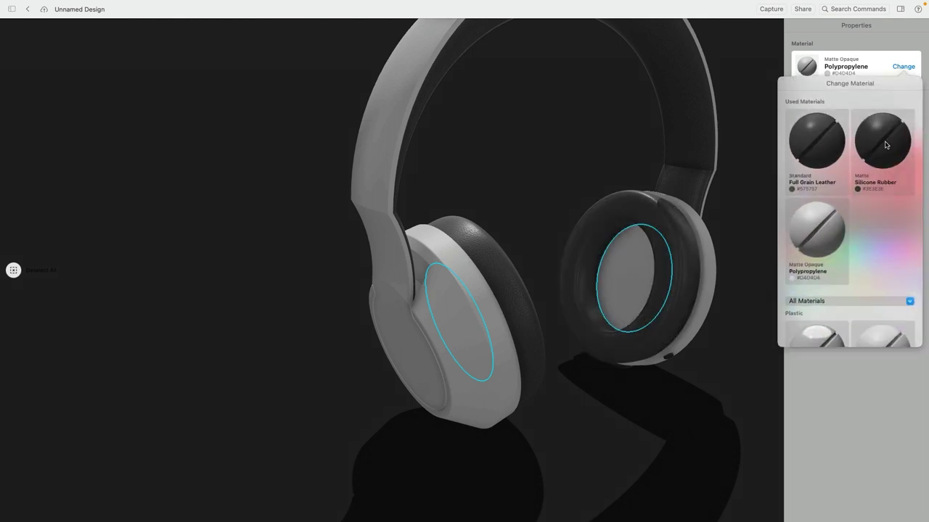
left_click(856, 301)
left_click(834, 386)
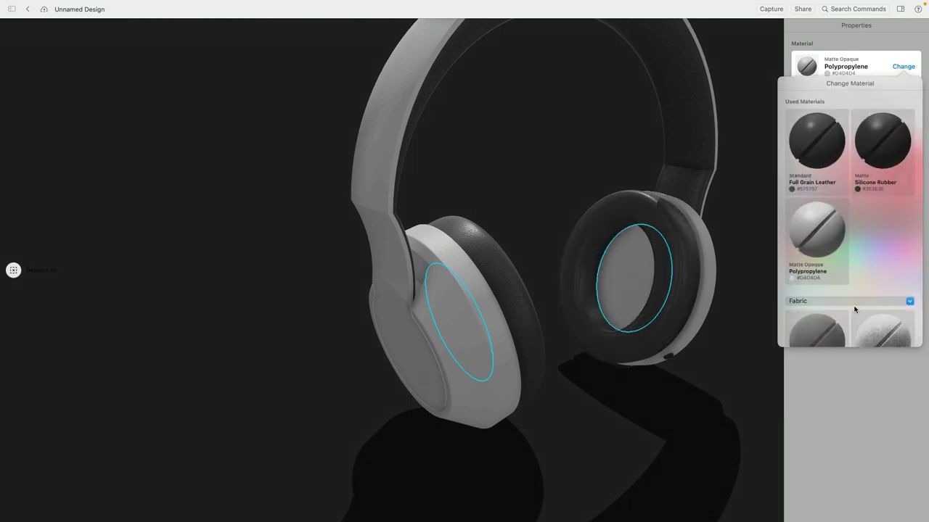
scroll(854, 309, "down", 8)
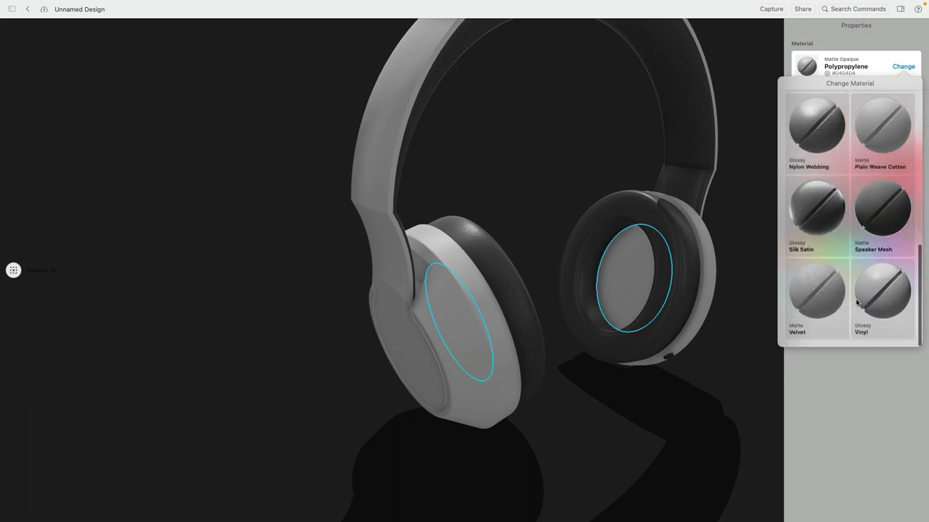
left_click(892, 210)
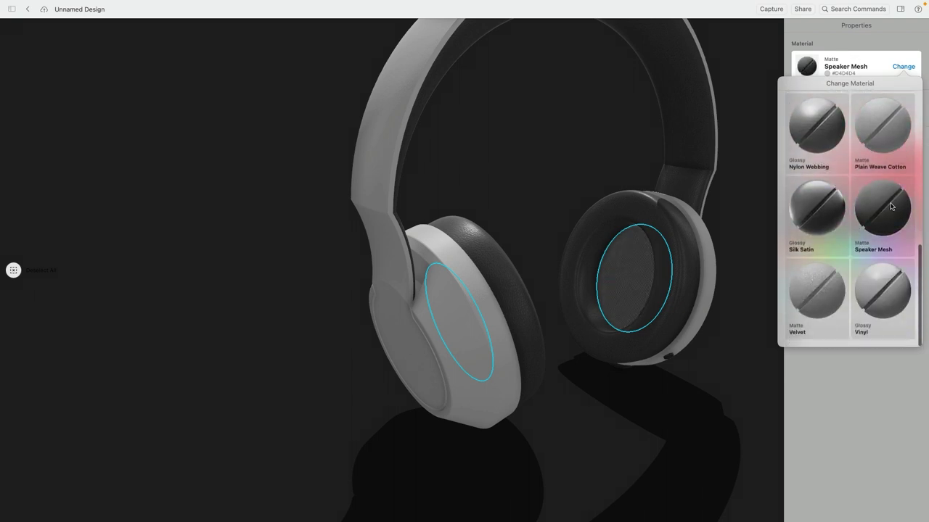
left_click(868, 422)
Set the speaker mesh scale to 2.13x, darken its color to grey #9A9A9A, and deselect the faces.
scroll(672, 289, "down", 5)
scroll(674, 289, "up", 8)
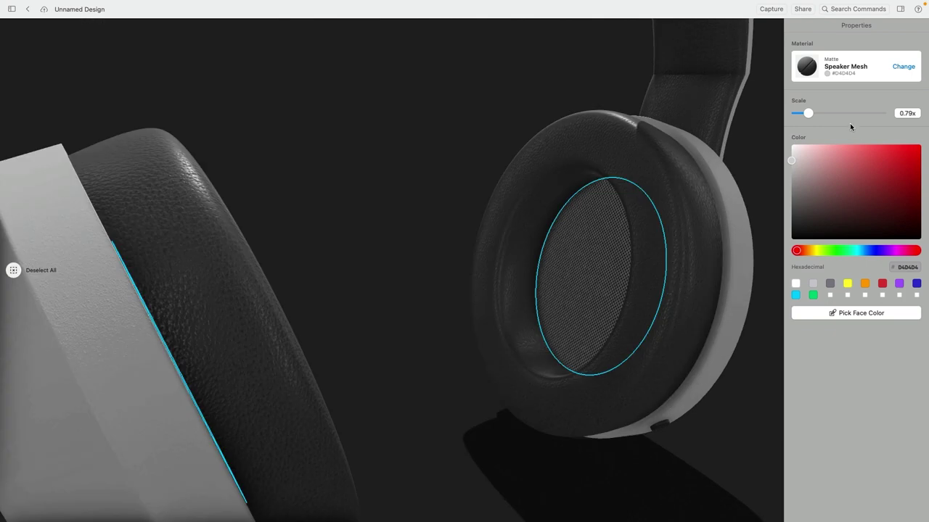
left_click_drag(810, 114, 839, 114)
left_click_drag(825, 173, 783, 181)
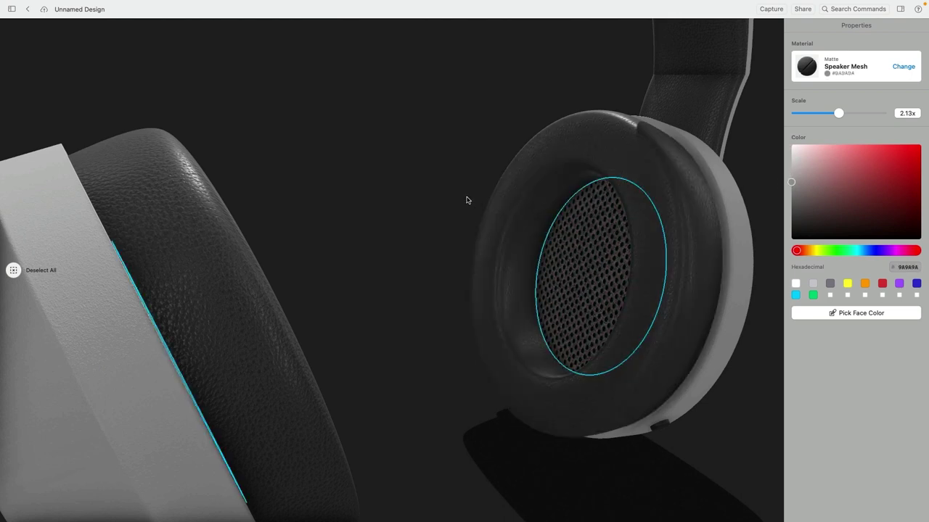
left_click(463, 217)
Adjust the Carousel 2 environment to a light rotation of 17° and a light intensity of 1.15.
scroll(464, 218, "down", 5)
right_click_drag(566, 235, 713, 216)
middle_click_drag(714, 215, 486, 290)
right_click_drag(485, 290, 465, 273)
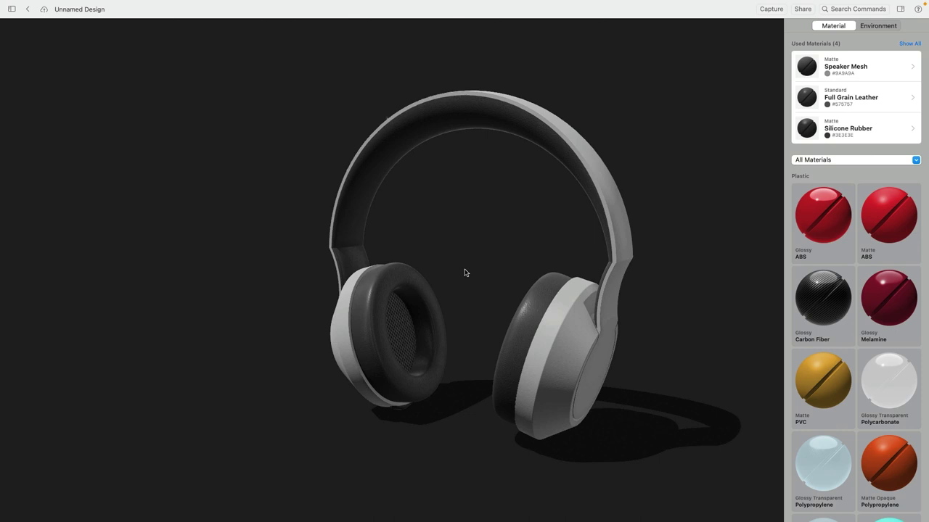
middle_click_drag(480, 245, 419, 260)
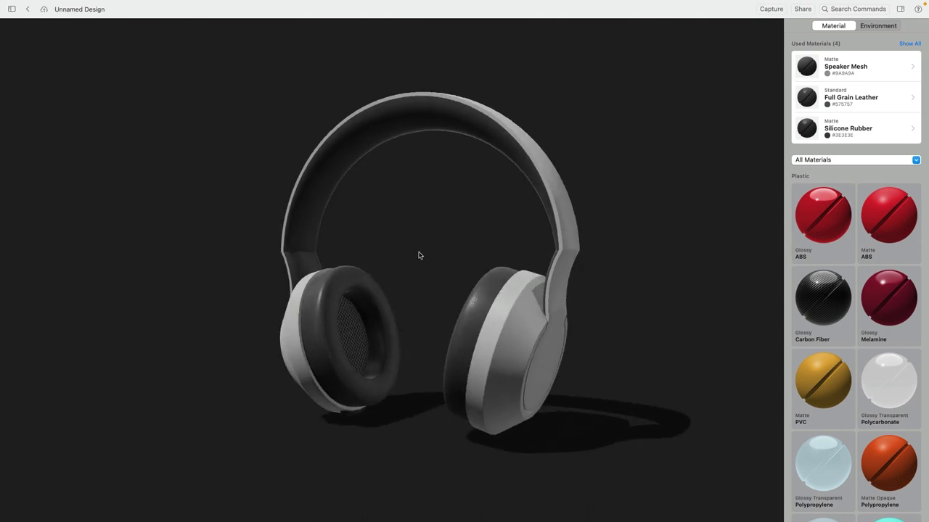
left_click(879, 26)
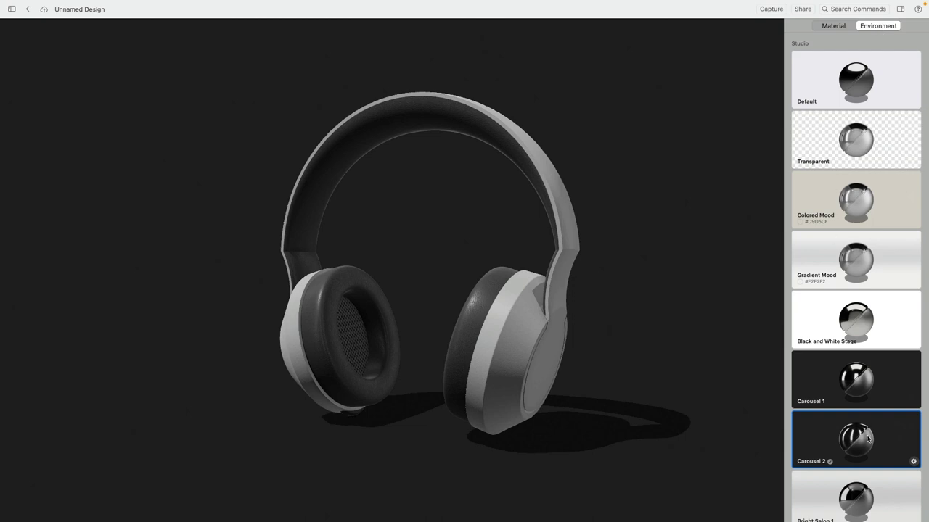
left_click(913, 463)
left_click_drag(840, 134, 818, 165)
mouse_move(839, 164)
left_mouse_down()
mouse_move(878, 165)
mouse_move(832, 165)
left_mouse_up()
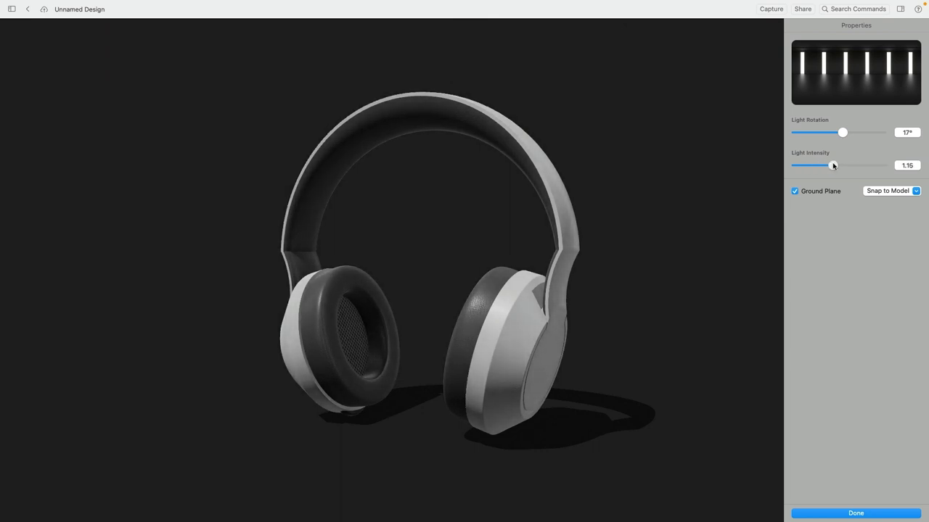
Turn the ground plane off and back on to compare the shadows, and finish the environment settings.
left_click(795, 192)
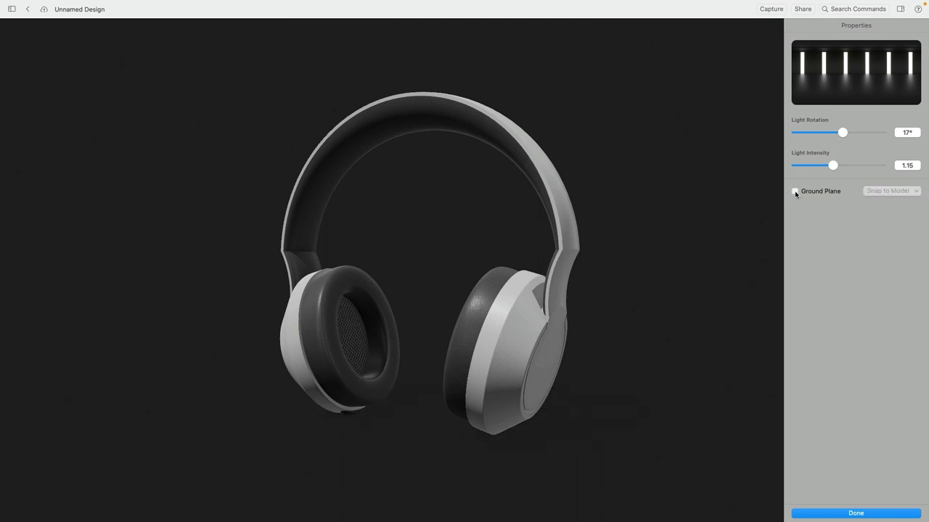
left_click(795, 191)
mouse_move(674, 184)
left_mouse_down()
mouse_move(672, 211)
mouse_move(678, 189)
left_mouse_up()
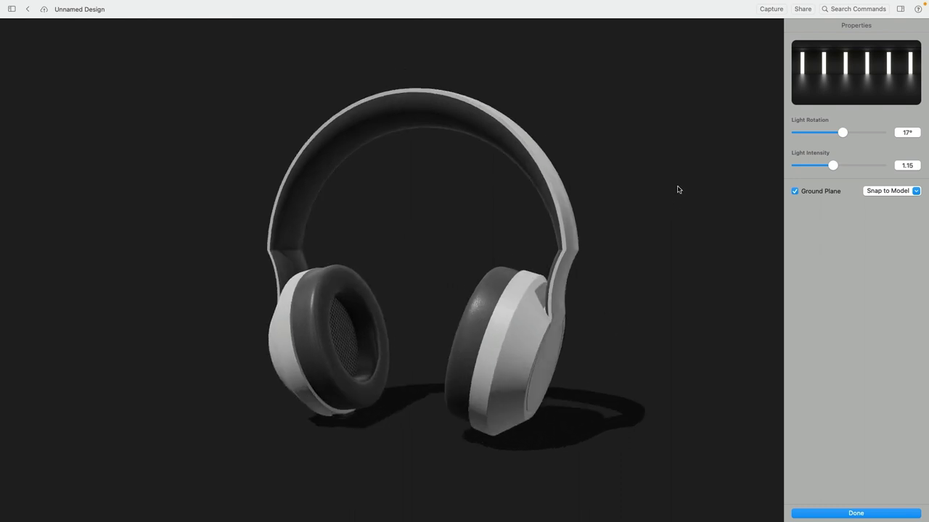
right_click_drag(678, 186, 701, 179)
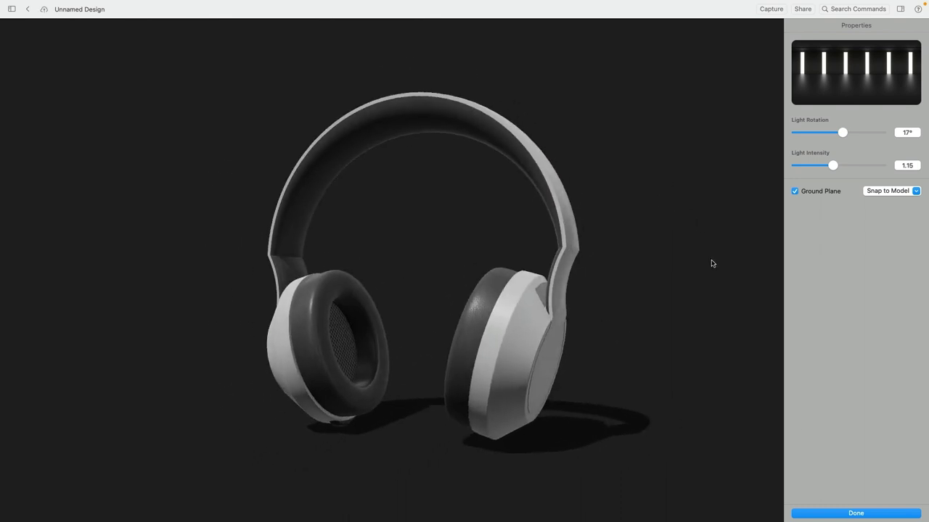
left_click(864, 513)
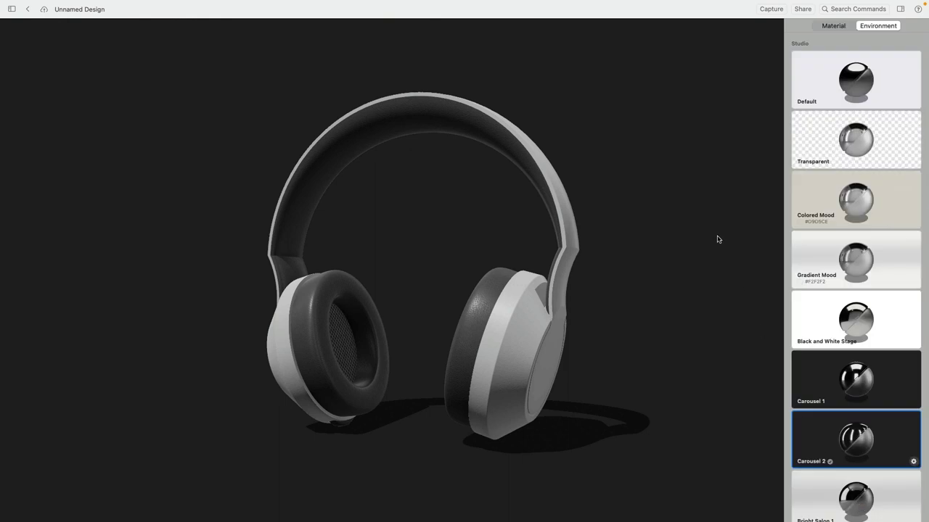